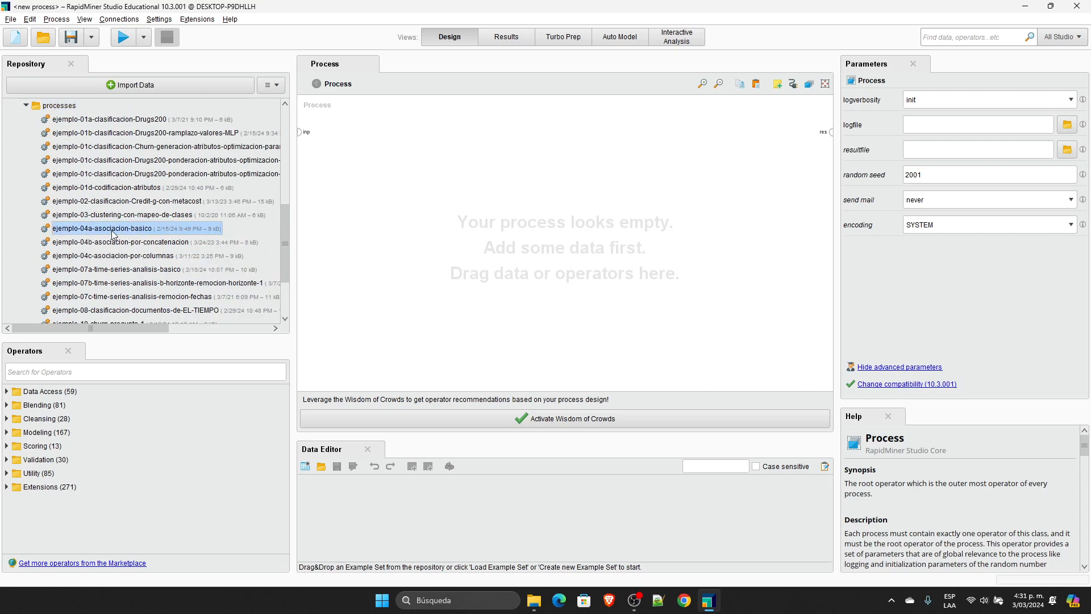
Step: Open the process ejemplo-04a-asociacion-basico and display the Basket data set from the repository's data folder
double_click(113, 234)
left_click(349, 139)
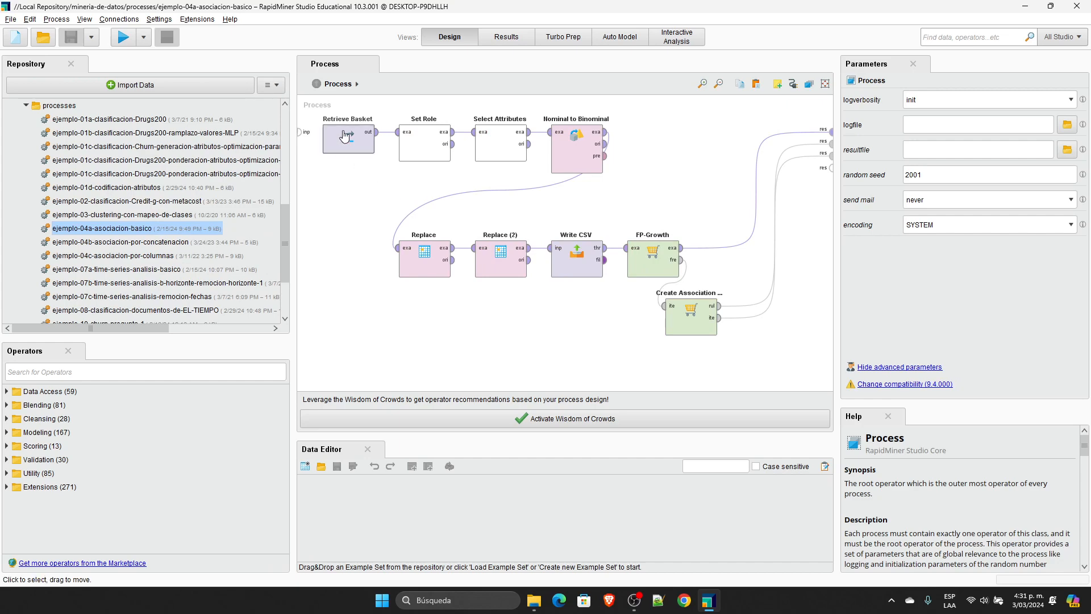
left_click_drag(286, 219, 287, 123)
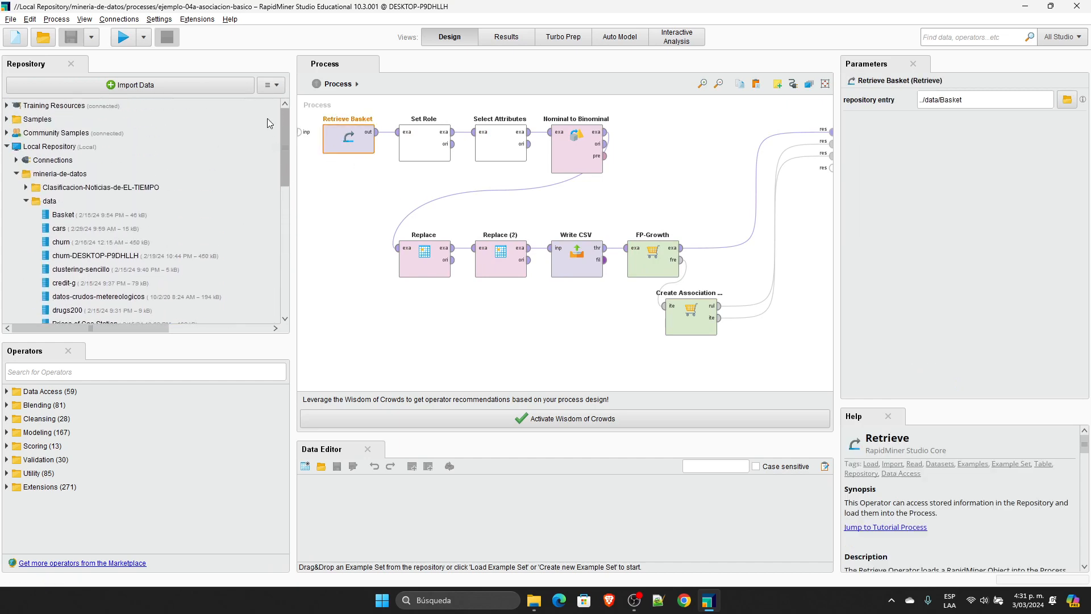
left_click(74, 215)
double_click(73, 216)
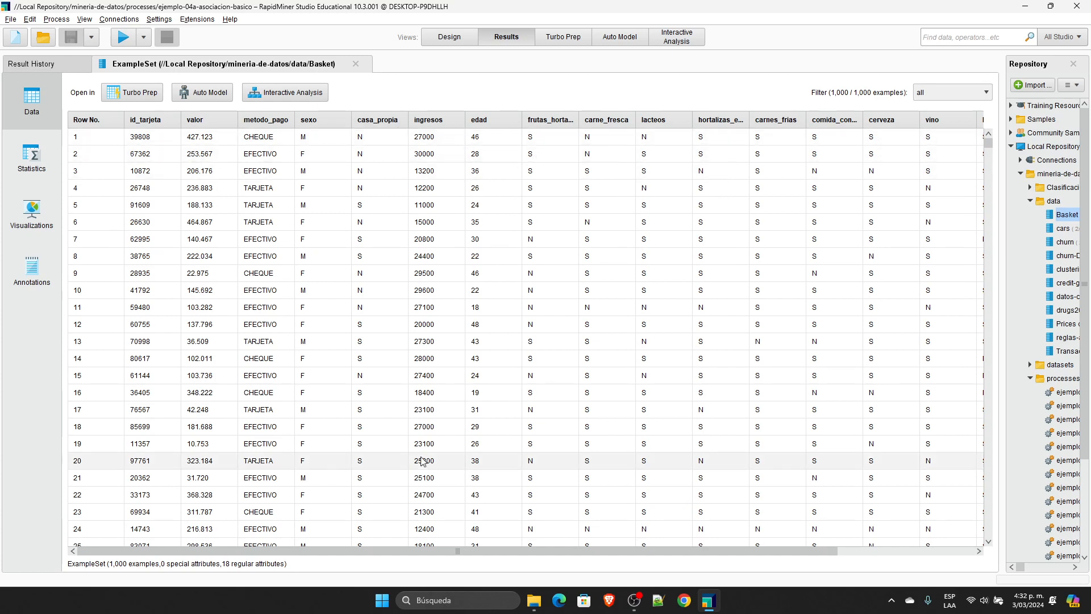
Step: Examine the columns of the Basket data set, widening frutas_hortalizas to show its full name, and return to the process design
left_click_drag(435, 552, 574, 552)
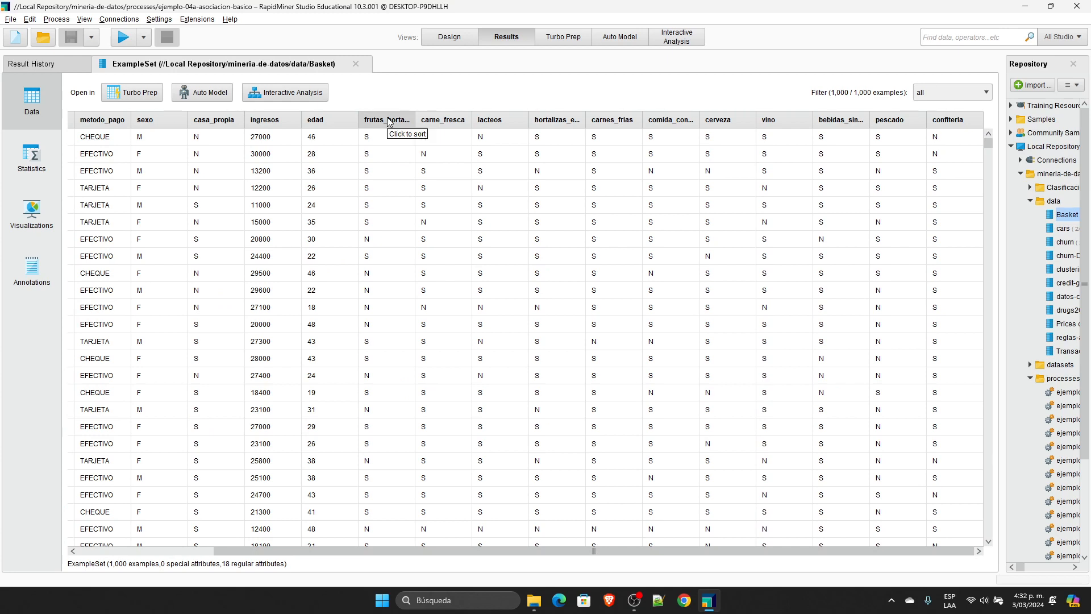
left_click_drag(414, 120, 454, 126)
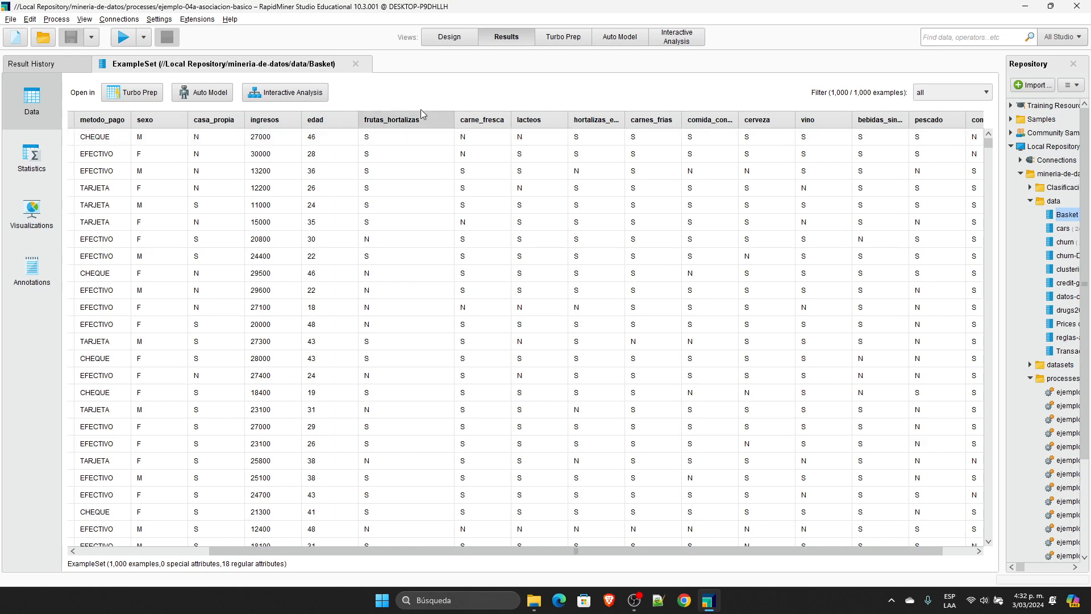
left_click_drag(547, 551, 390, 519)
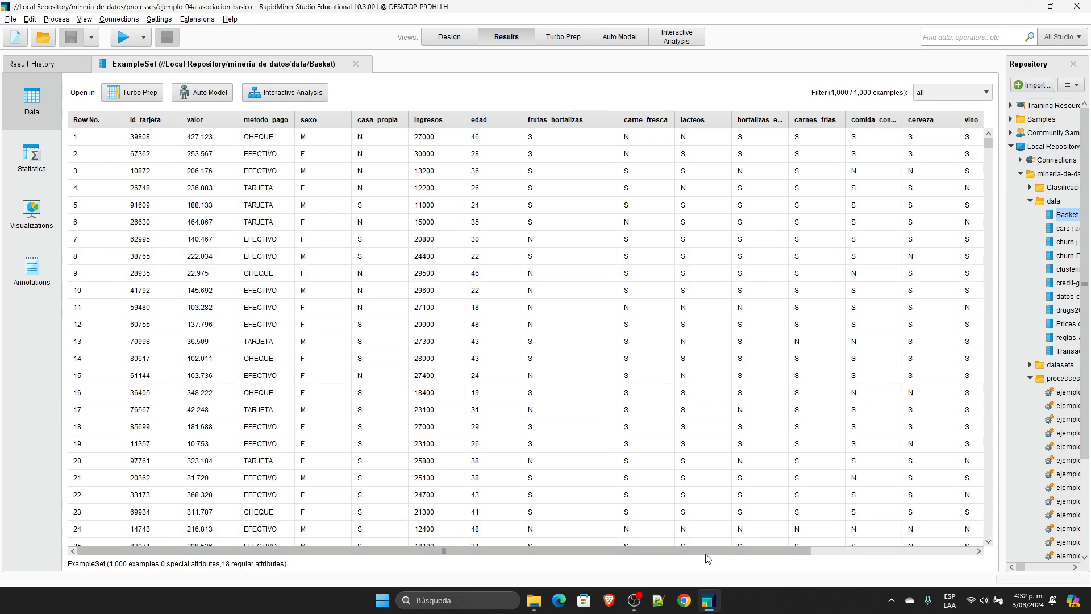
left_click_drag(709, 552, 859, 581)
left_click_drag(551, 551, 404, 528)
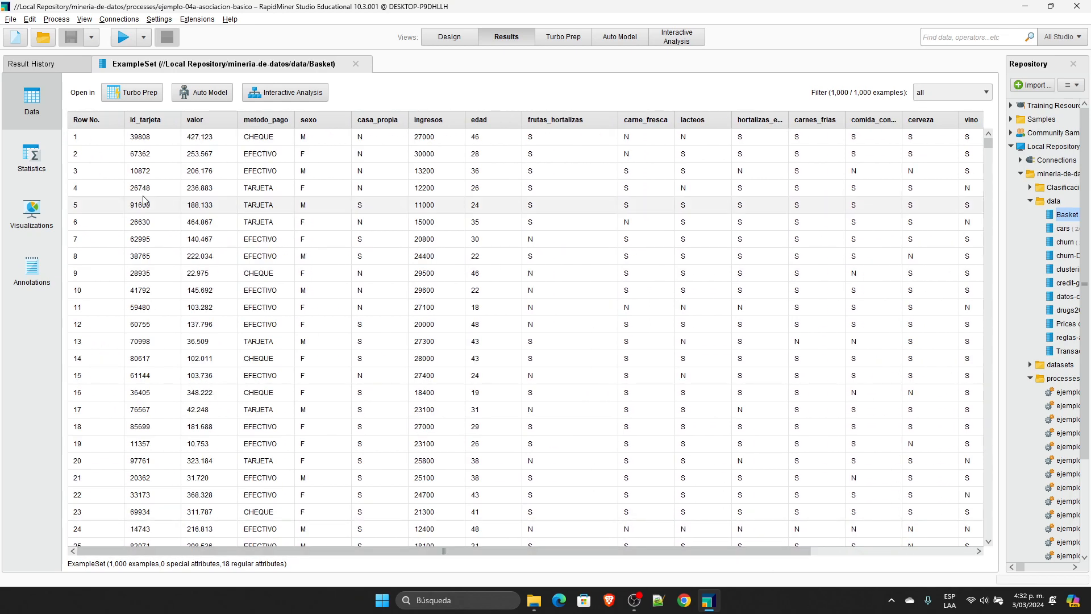
left_click(448, 39)
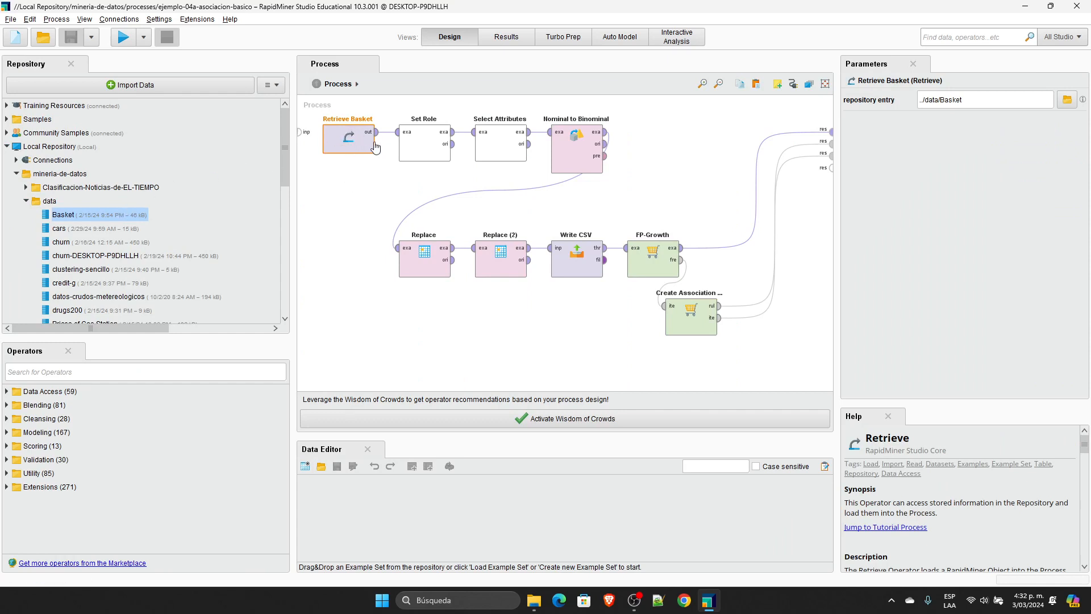
Step: Review the Set Role operator's attribute and target role options, checking them against the Basket data and closing the open data set results
left_click(433, 141)
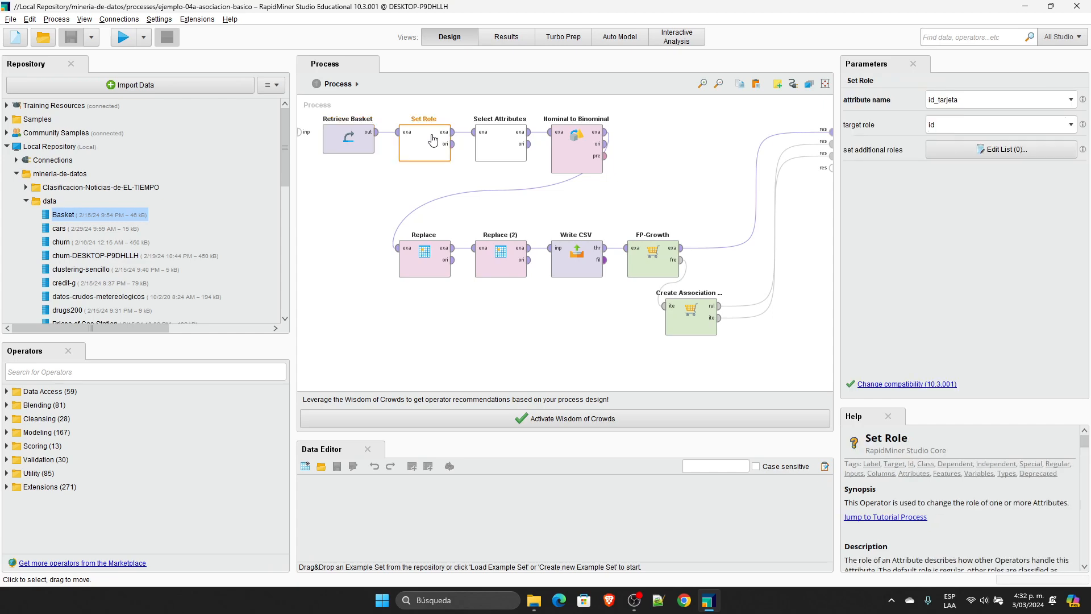
double_click(78, 220)
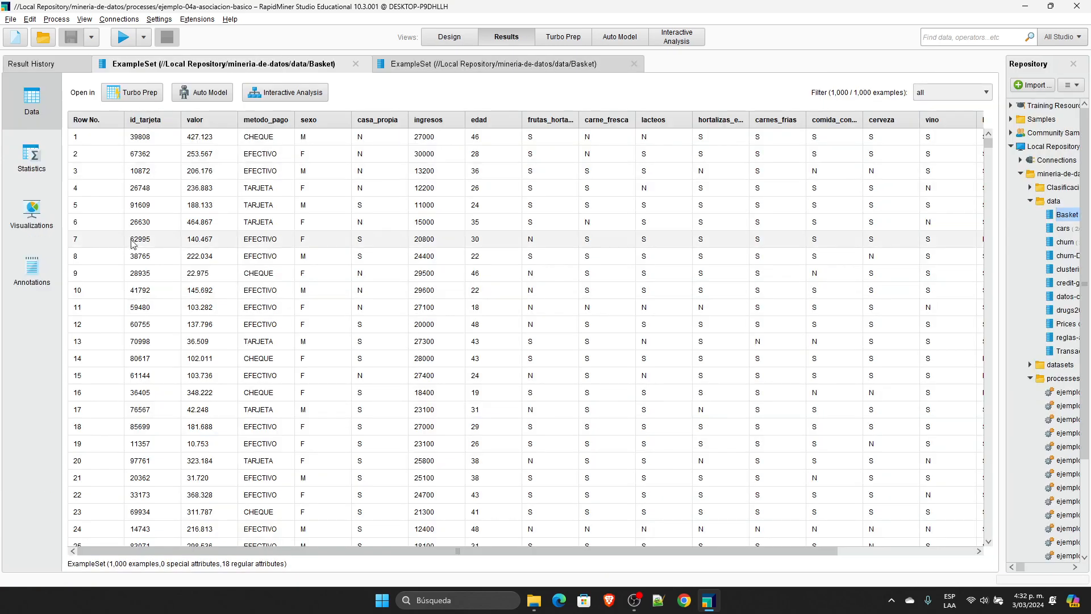
left_click(356, 63)
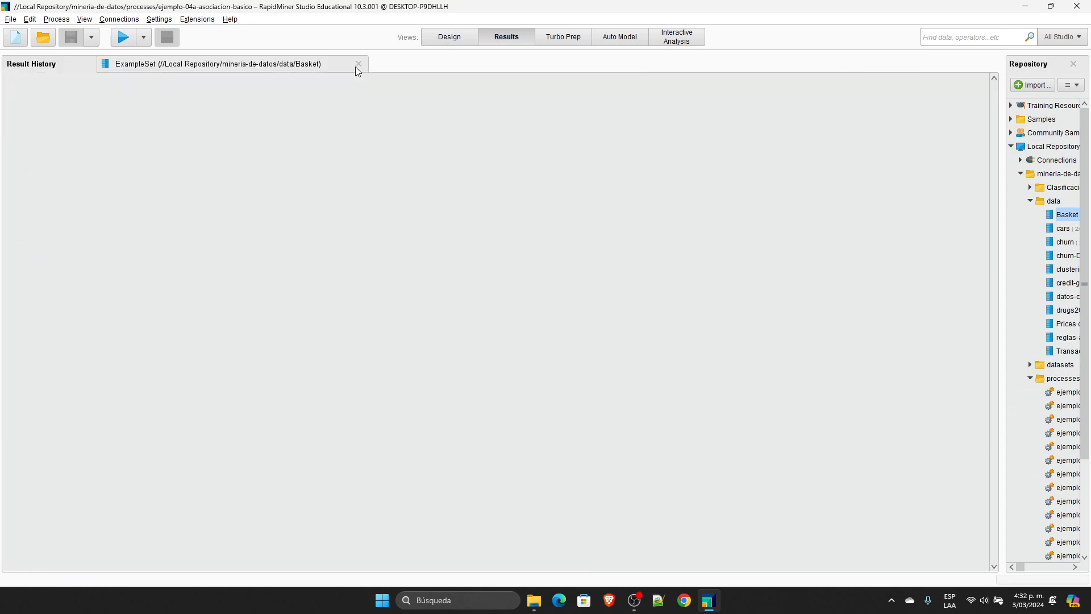
left_click(356, 64)
left_click(458, 37)
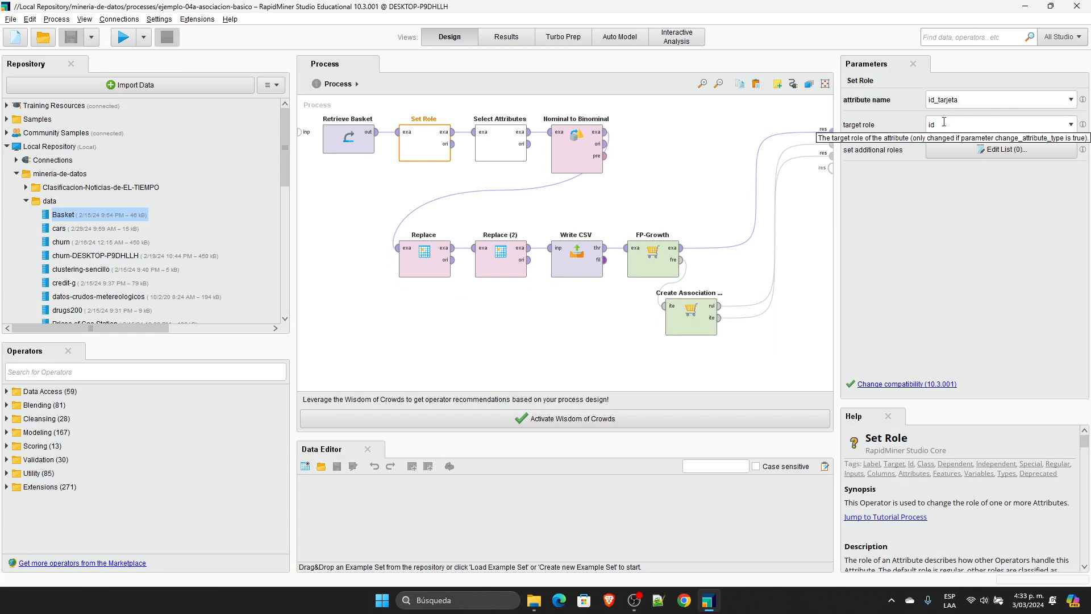
left_click(1070, 126)
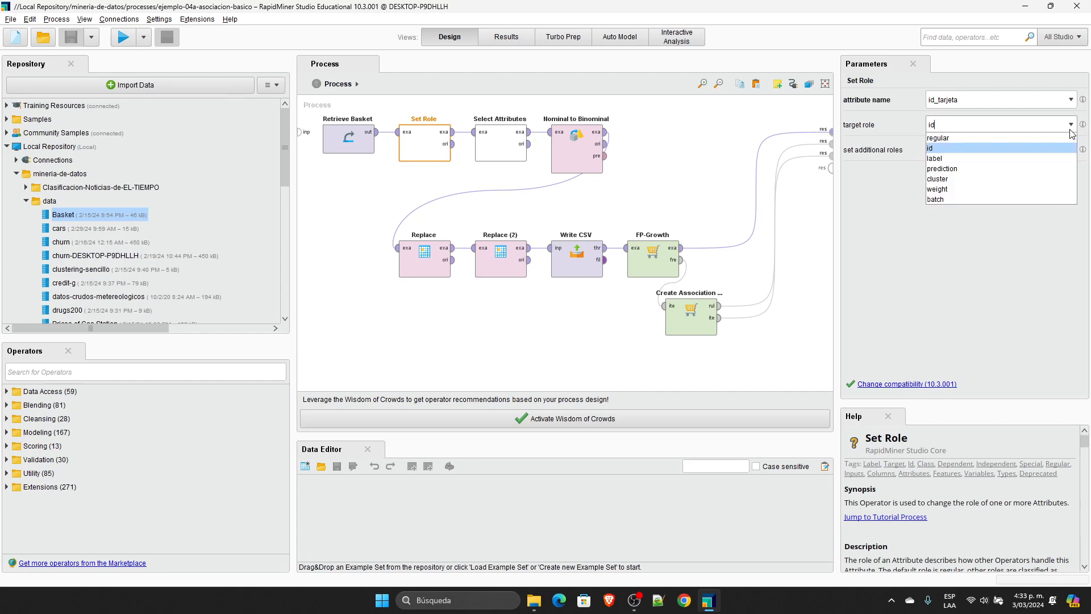
left_click(959, 265)
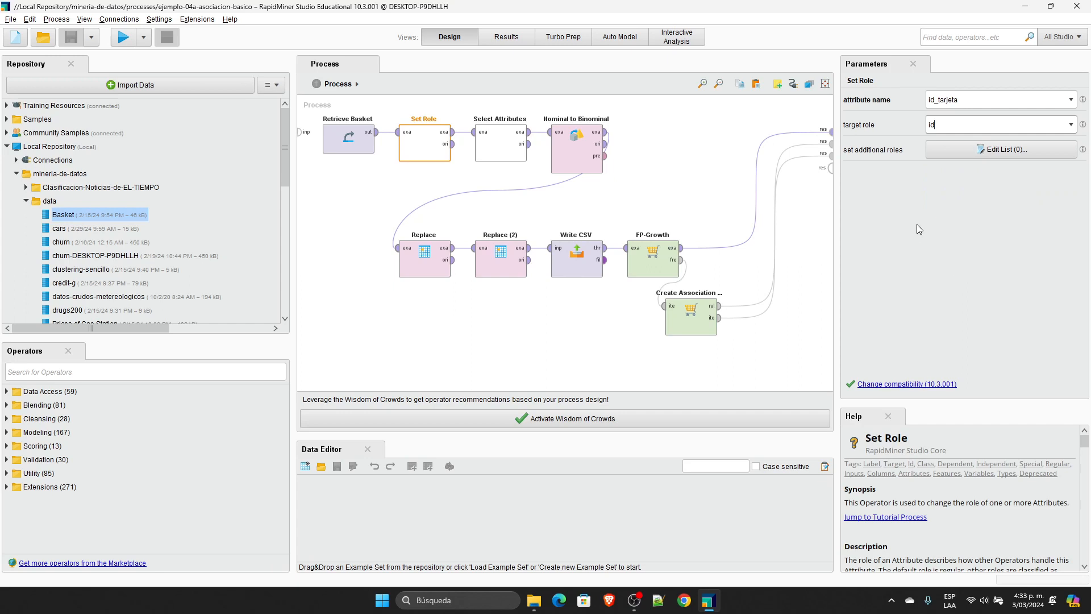
Step: Review the attribute subset chosen in the Select Attributes operator and cancel the selection dialog without changes
left_click(493, 136)
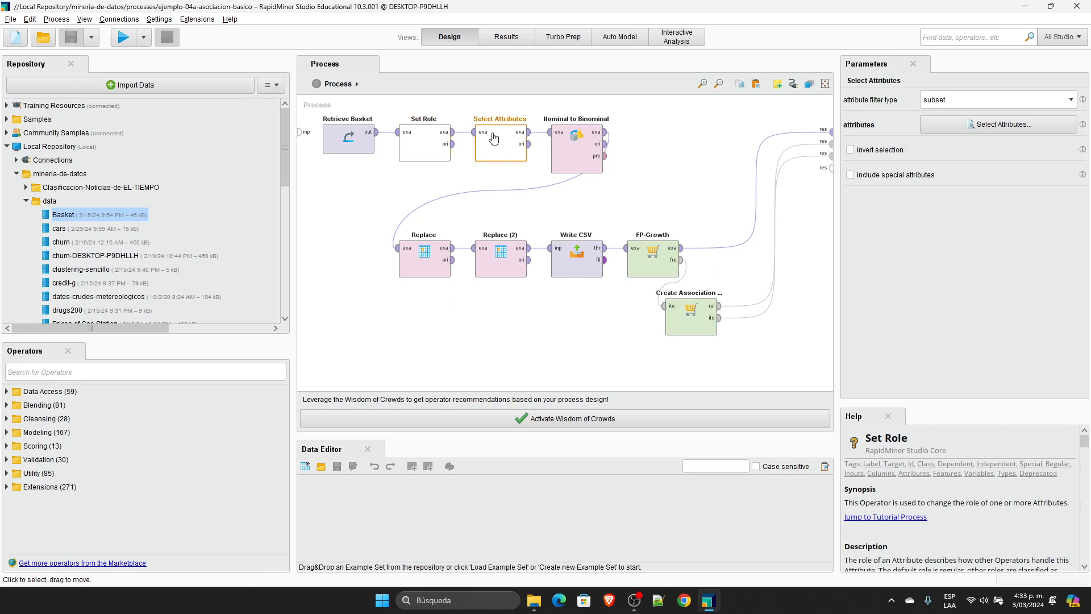
left_click(1028, 125)
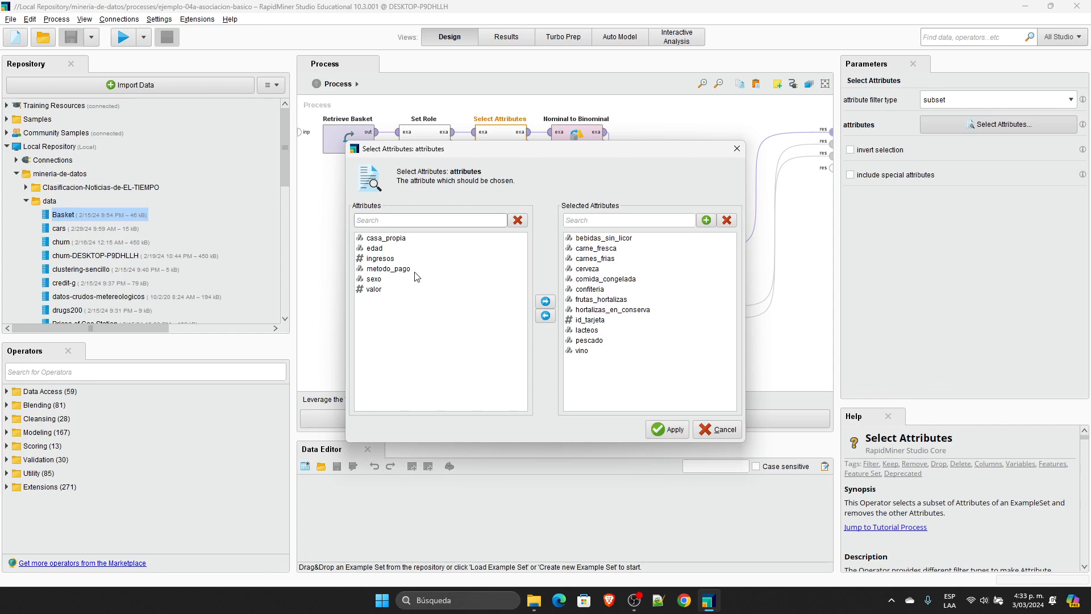
left_click(723, 429)
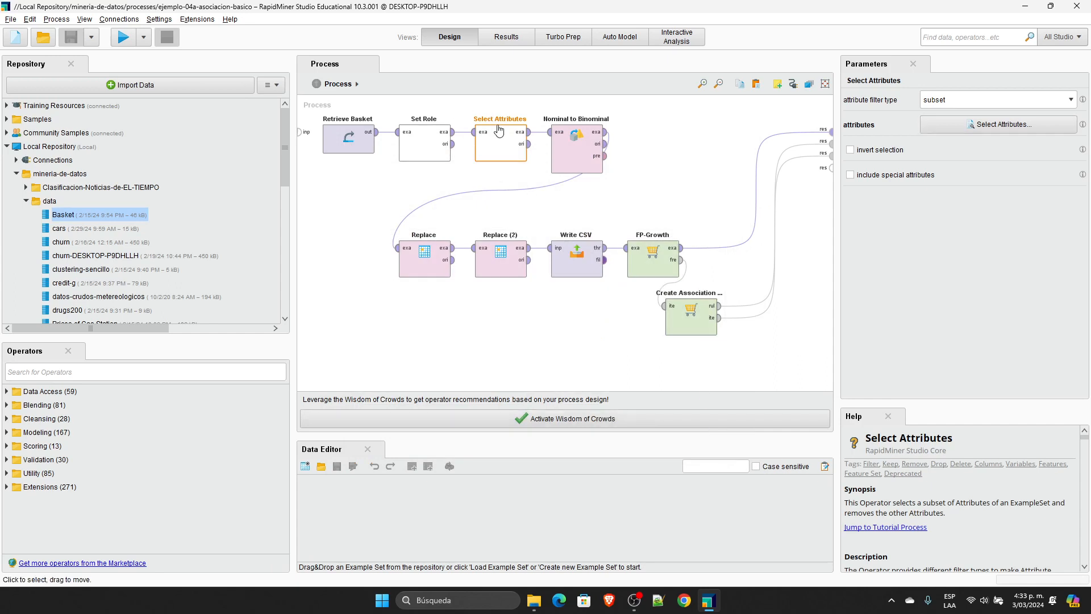
Step: Examine the attribute types in the Basket data set's statistics and return to the process design
double_click(81, 221)
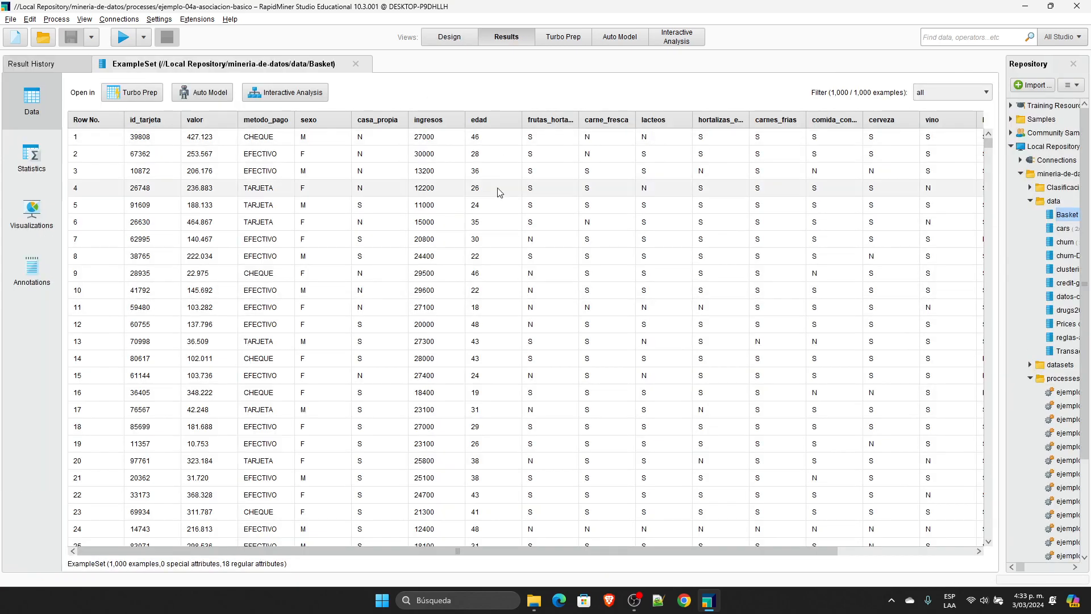
left_click(31, 156)
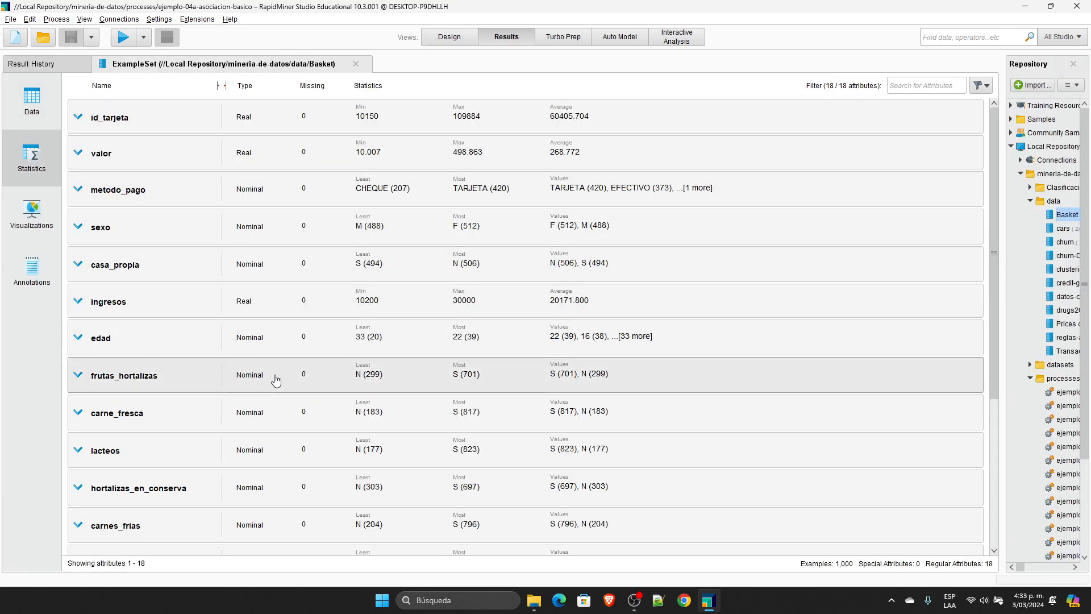
scroll(233, 393, "down", 1)
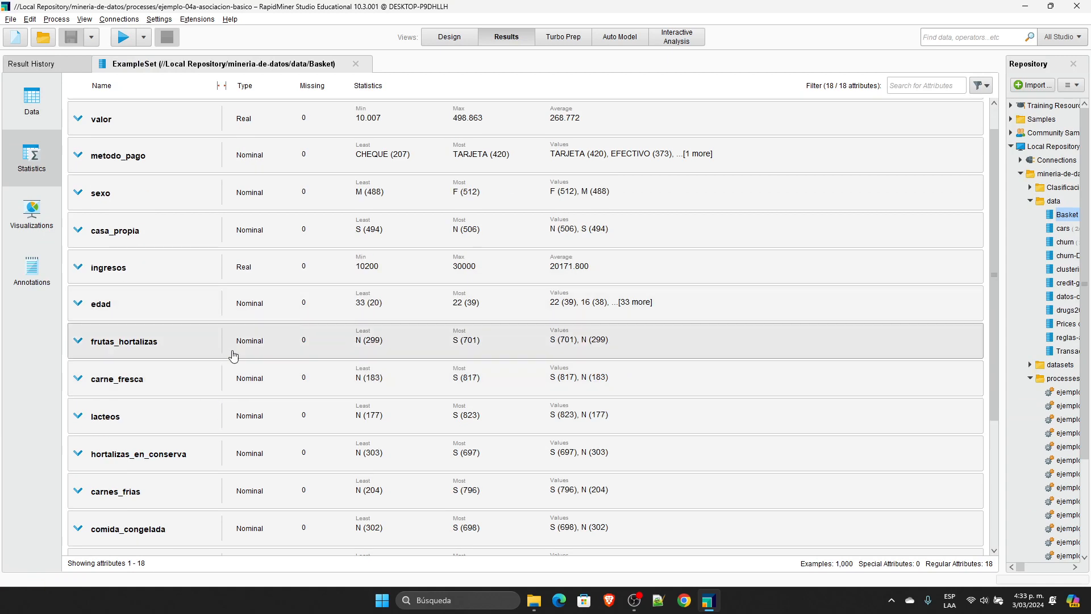
scroll(270, 477, "down", 2)
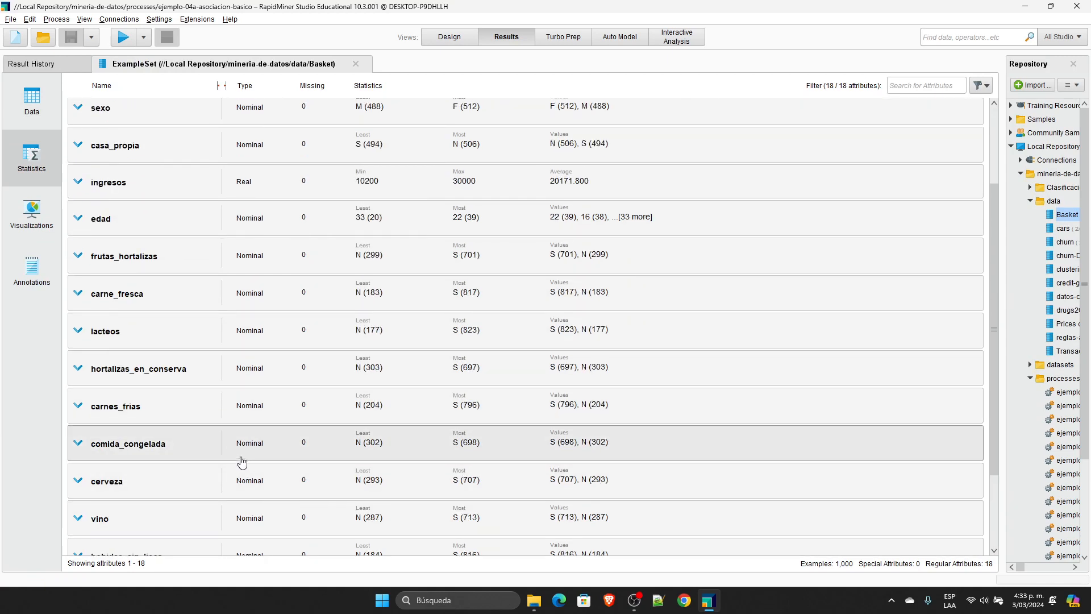
left_click(462, 39)
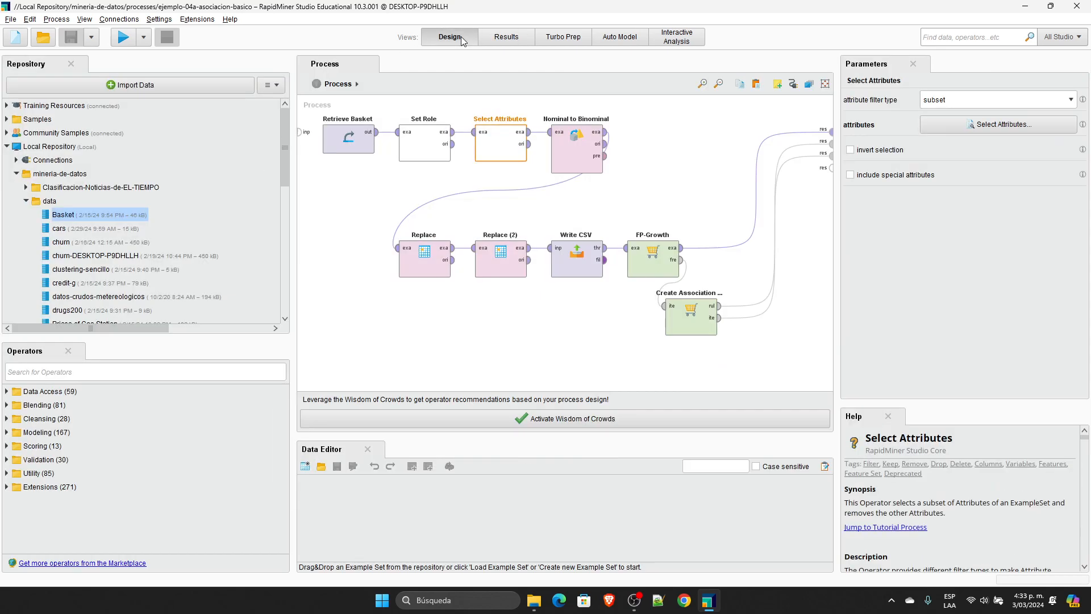
Step: Inspect the parameters of the FP-Growth and Nominal to Binominal operators
left_click(659, 269)
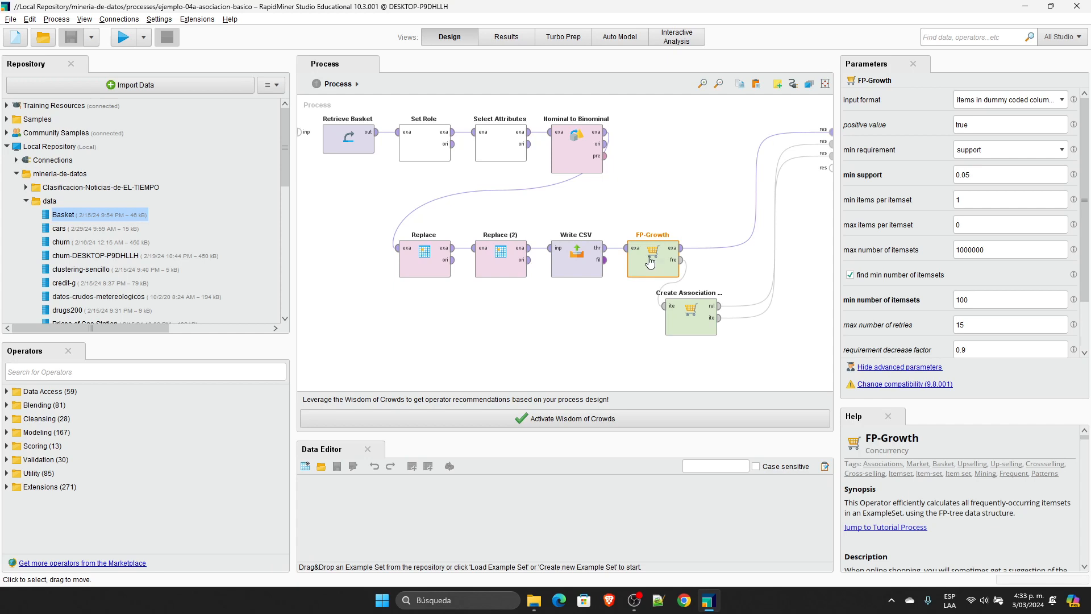
left_click(586, 142)
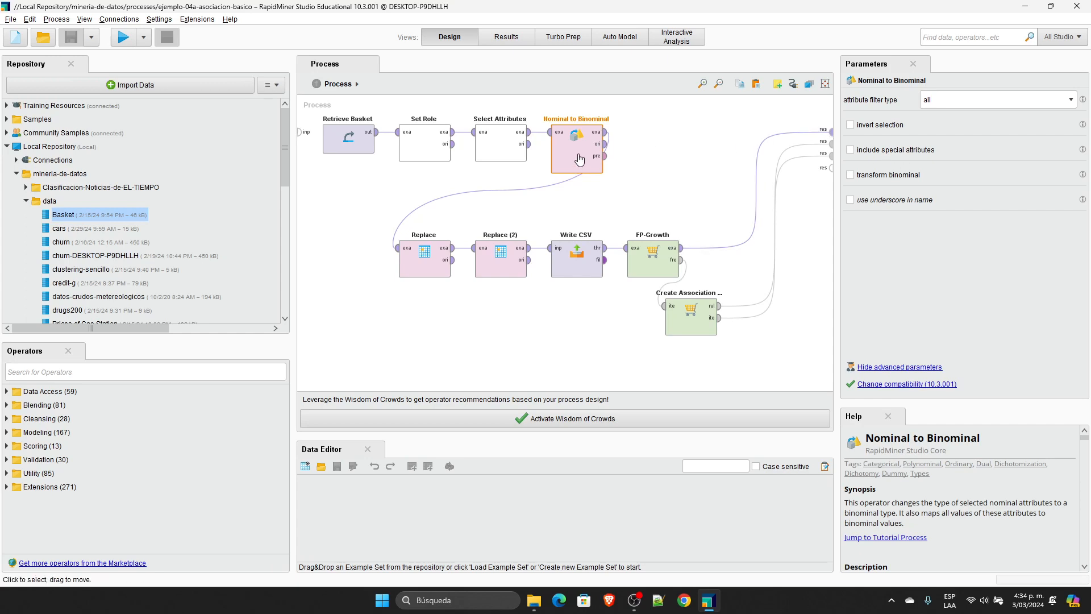
Step: Delete the five operators after Nominal to Binominal and connect its example set output to the process result port
left_click_drag(774, 378, 372, 211)
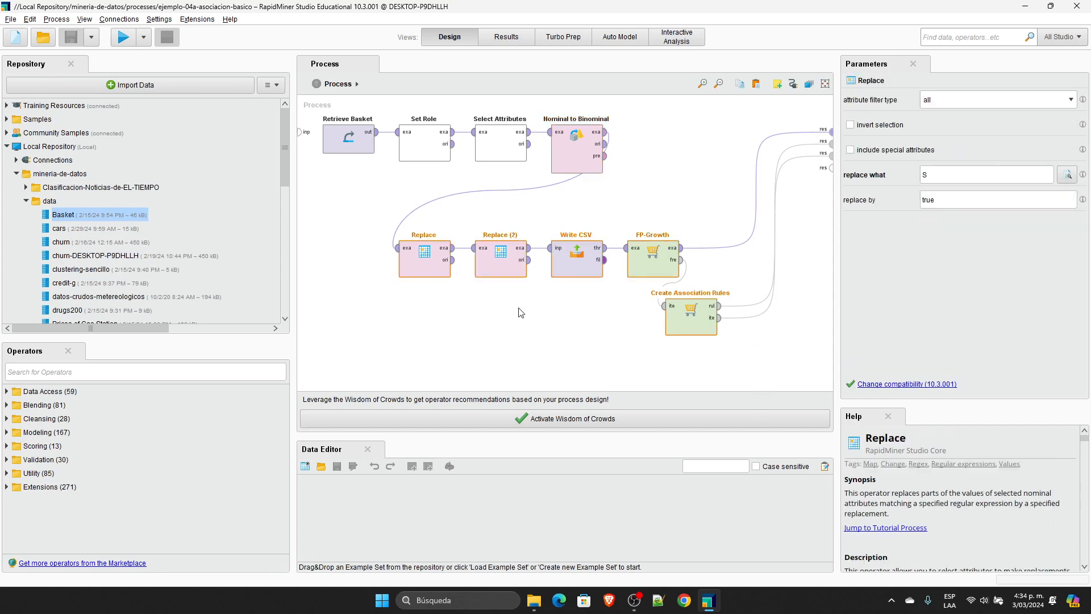
key("Delete")
left_click(605, 131)
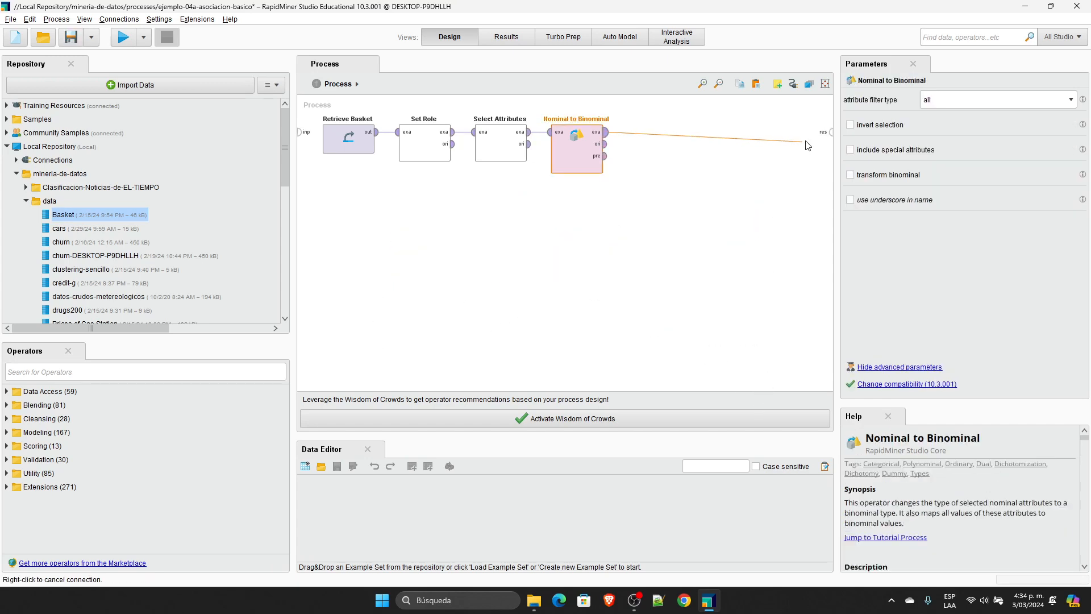
left_click(831, 132)
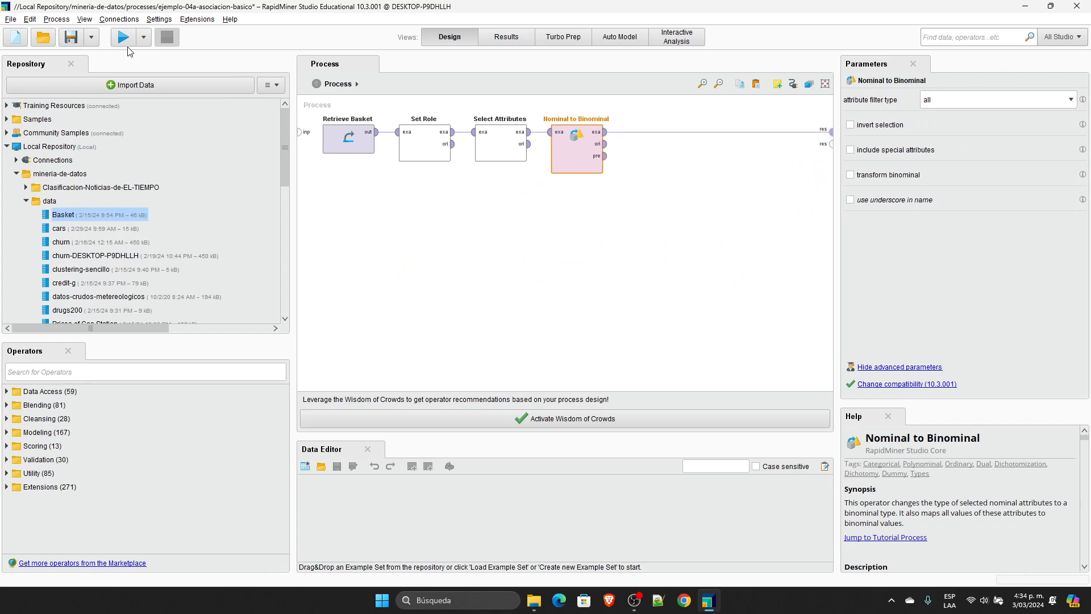
Step: Run the process and examine the attribute statistics of the Nominal to Binominal example set
left_click(122, 37)
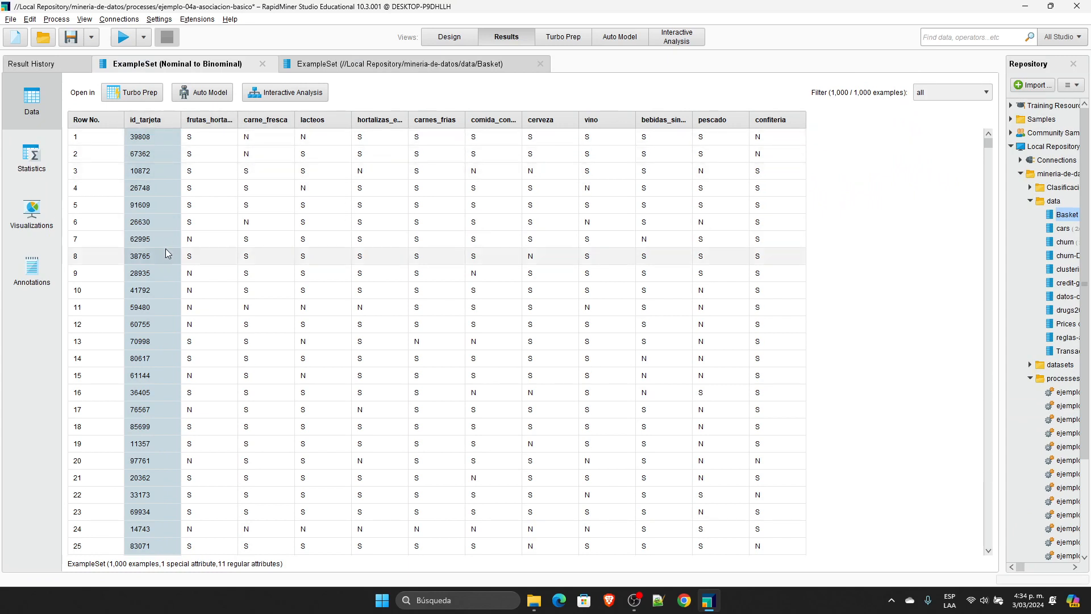
left_click(32, 157)
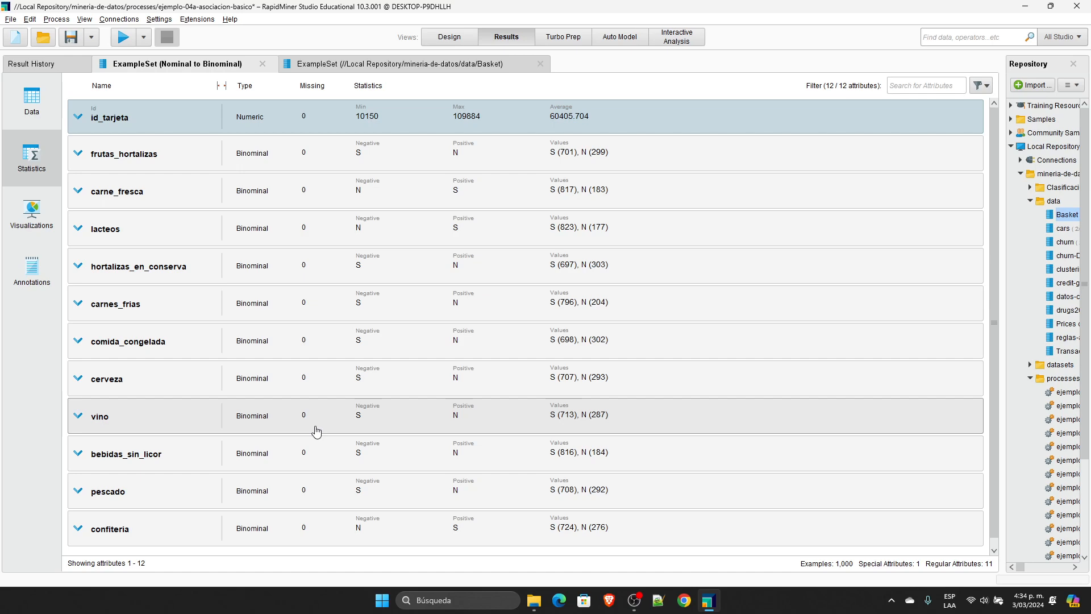
Step: Return to the process design and undo the result connection and the deletion of the five operators
left_click(450, 36)
left_click(671, 305)
key("ctrl+z")
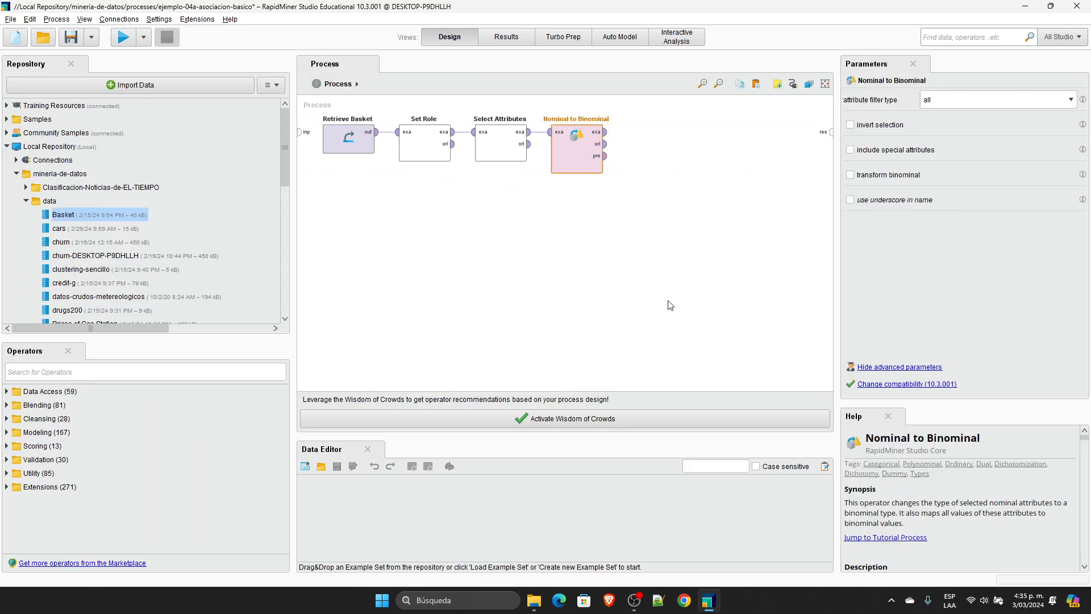
key("ctrl+z")
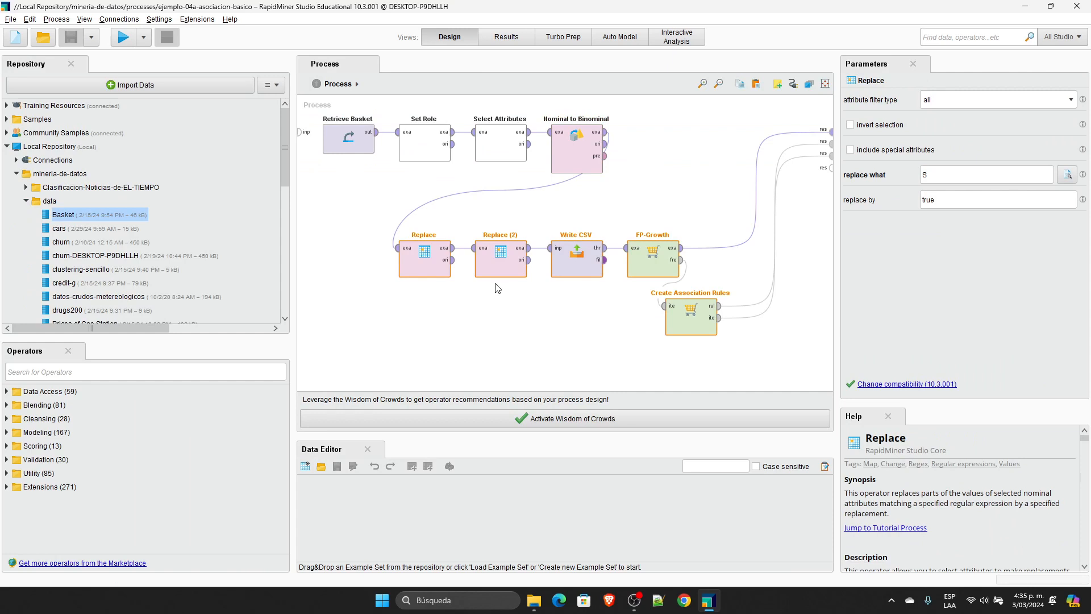
Step: Inspect the search and replacement values in the parameters of the Replace and Replace (2) operators
left_click(439, 269)
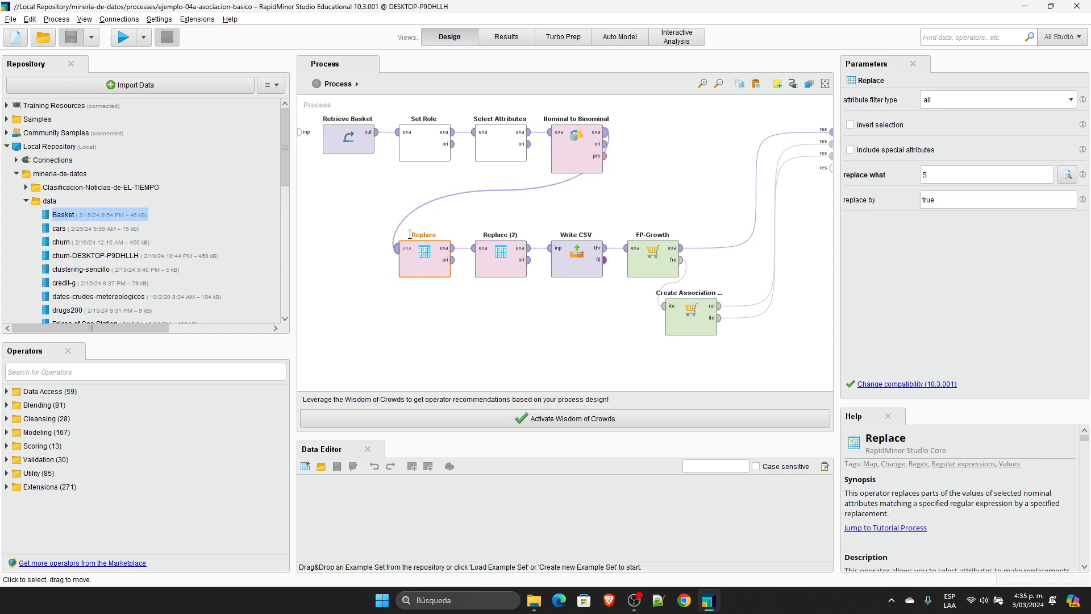
left_click(941, 177)
key("Tab")
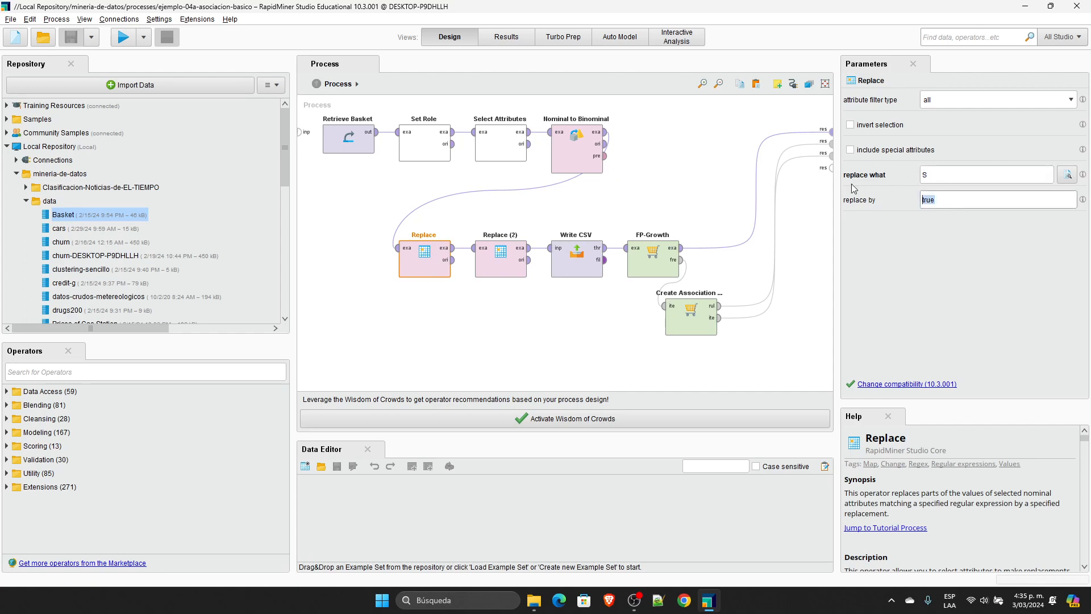
left_click(486, 257)
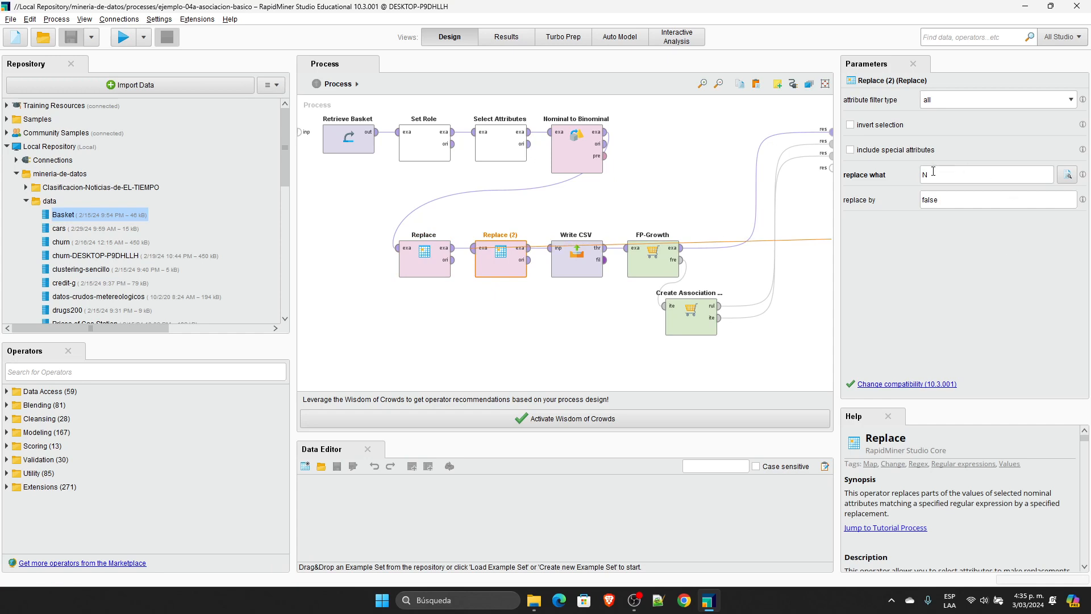
left_click_drag(947, 199, 875, 200)
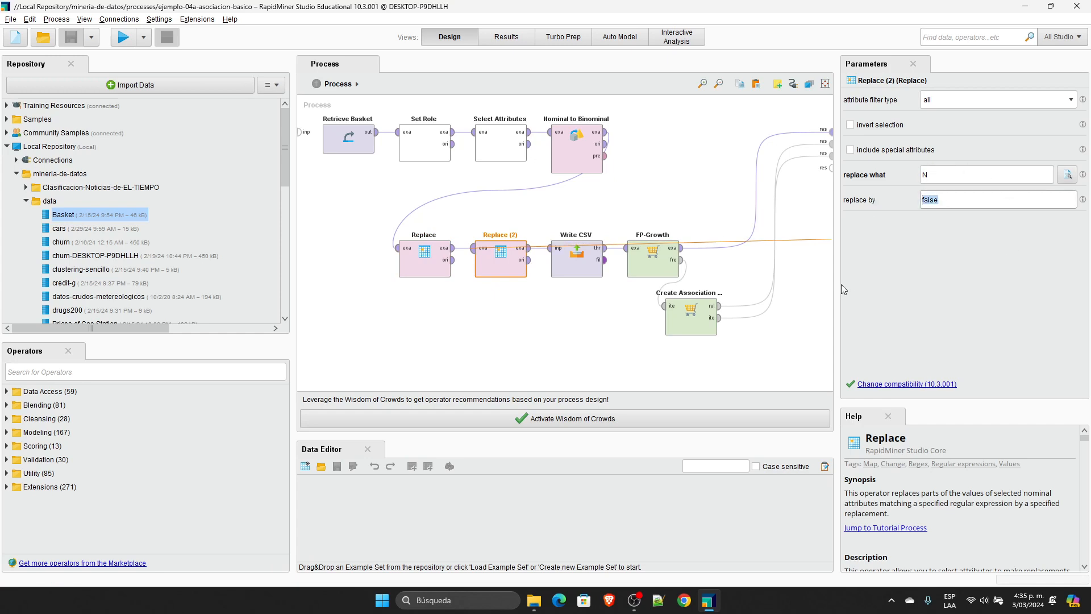
Step: Check the Write CSV parameters, delete the FP-Growth and Create Association operators, and connect Write CSV's thr output to the first result port
right_click(472, 325)
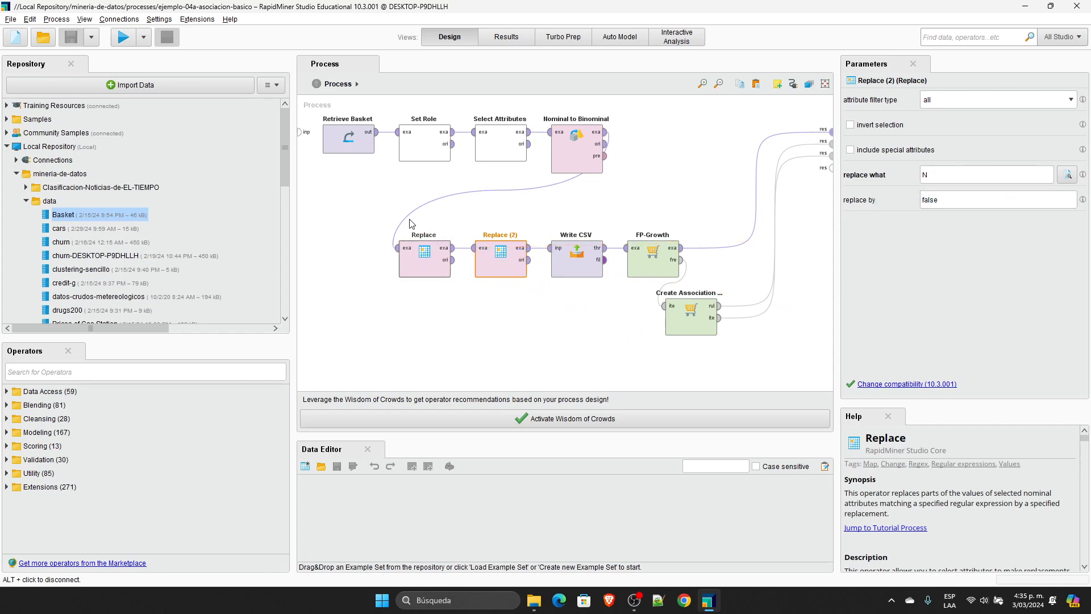
left_click(578, 268)
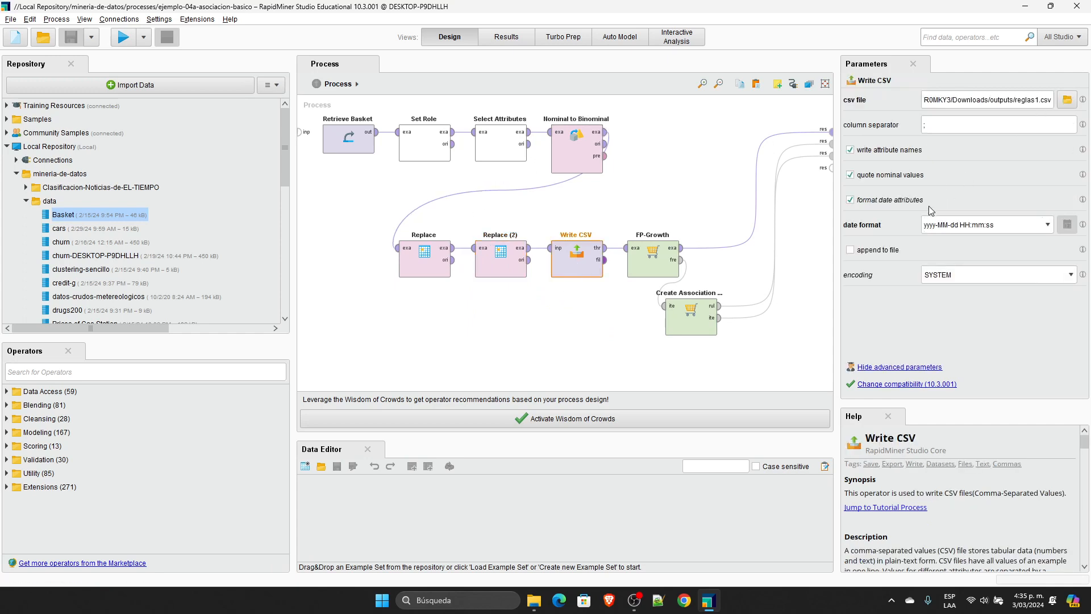
left_click_drag(771, 365, 585, 190)
key("Delete")
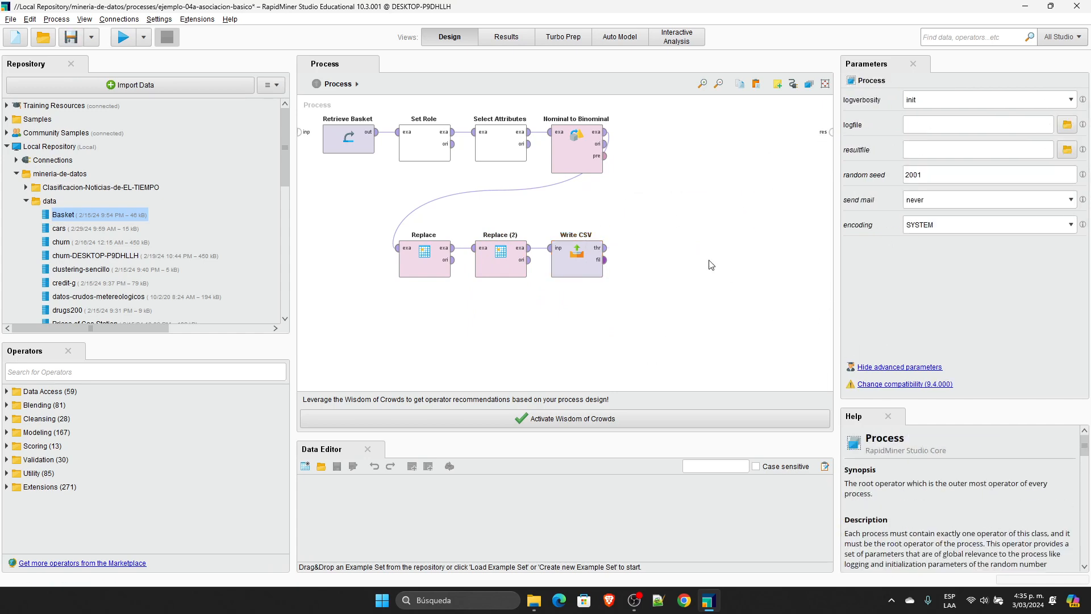
left_click(605, 248)
left_click(832, 132)
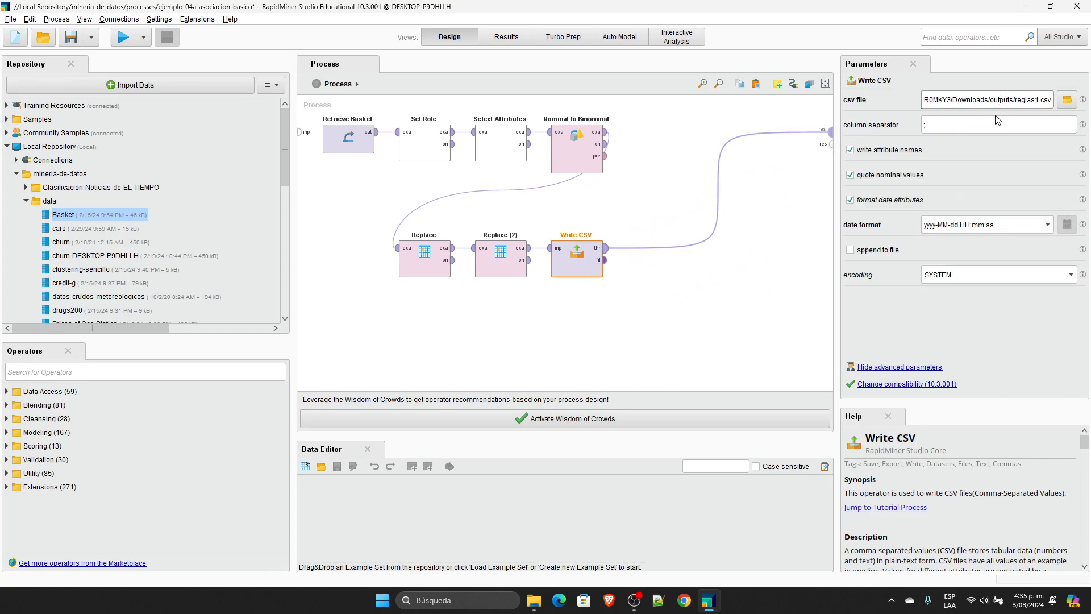
Step: Run the process and open the exported reglas1.csv from the Downloads outputs folder in Excel
left_click(123, 37)
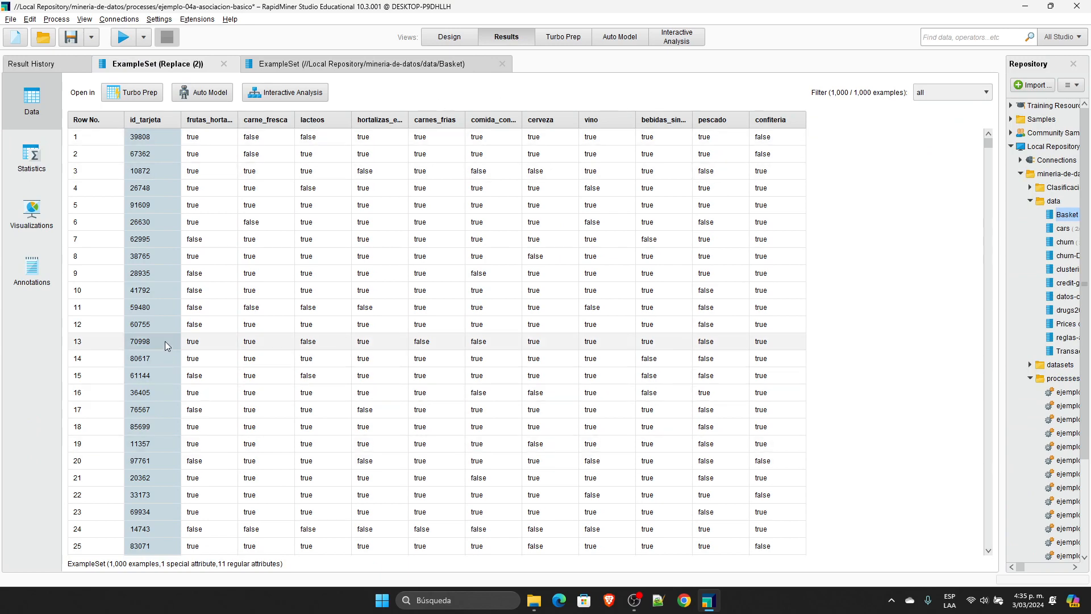
left_click(529, 606)
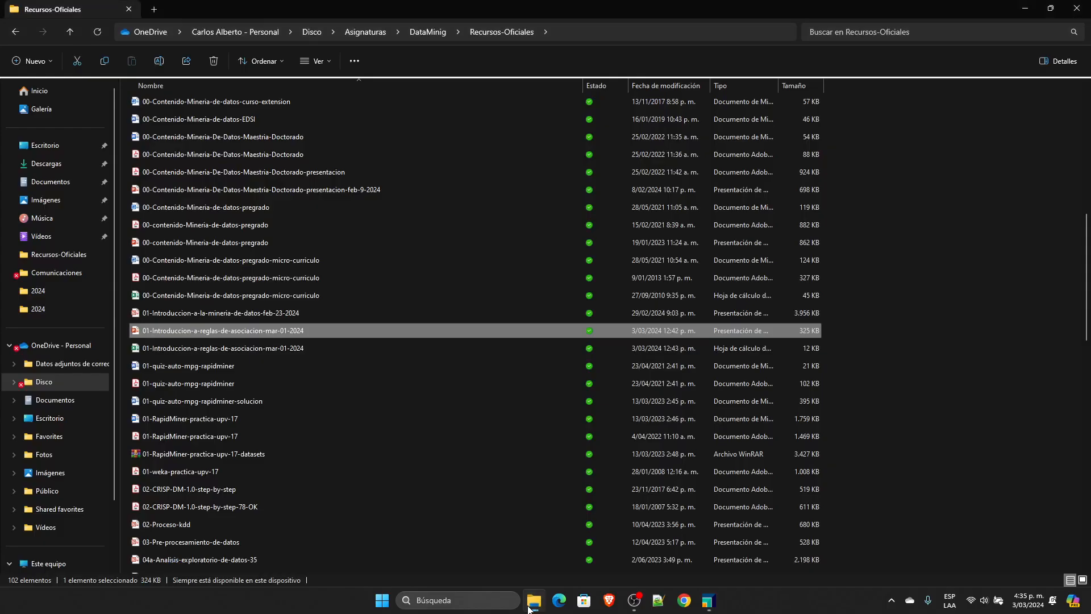
key("super+e")
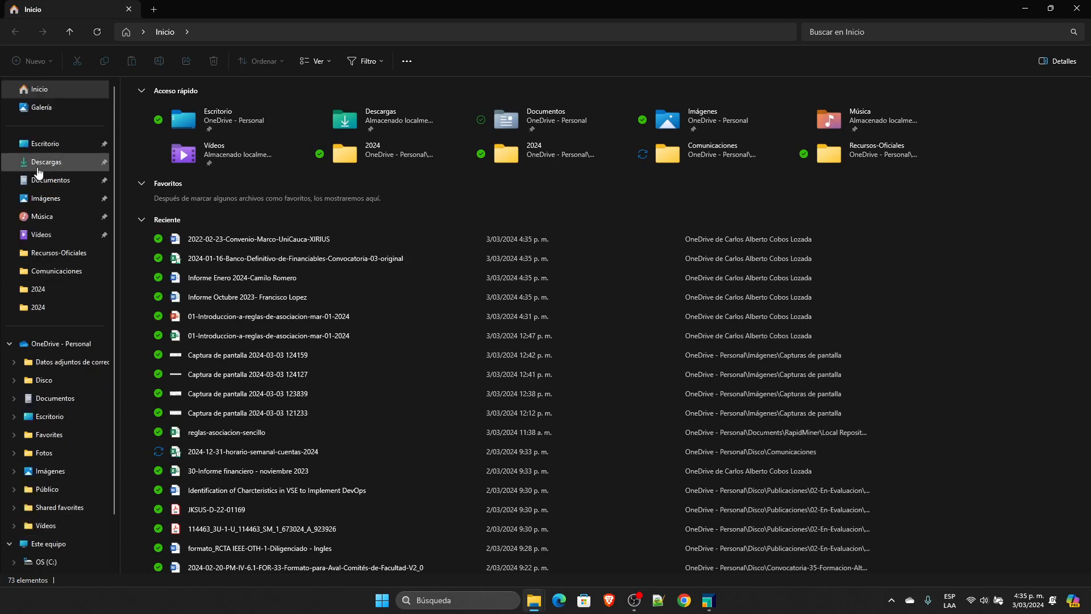
left_click(67, 162)
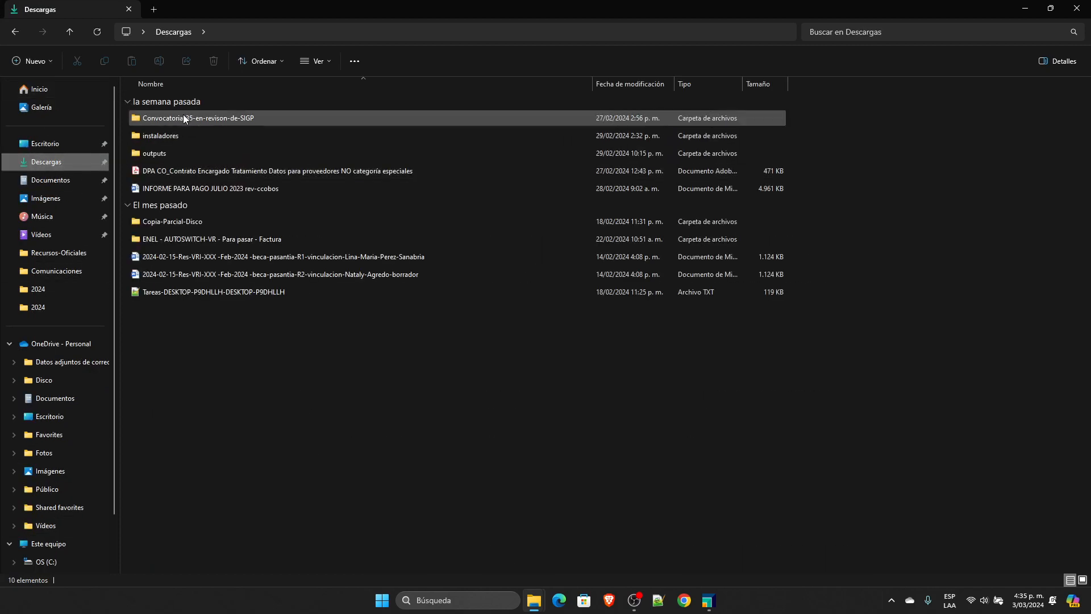
double_click(162, 152)
left_click(160, 119)
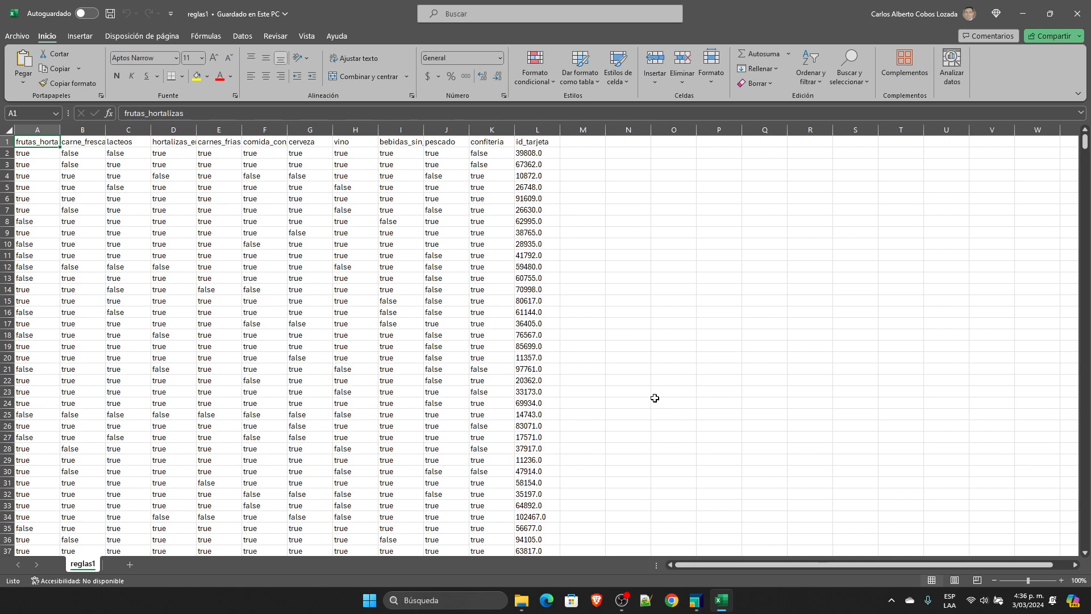
Step: Select the whole data range A1:L1001 and insert a pivot table from it on a new worksheet
key("shift+Right")
key("ctrl+shift+Right")
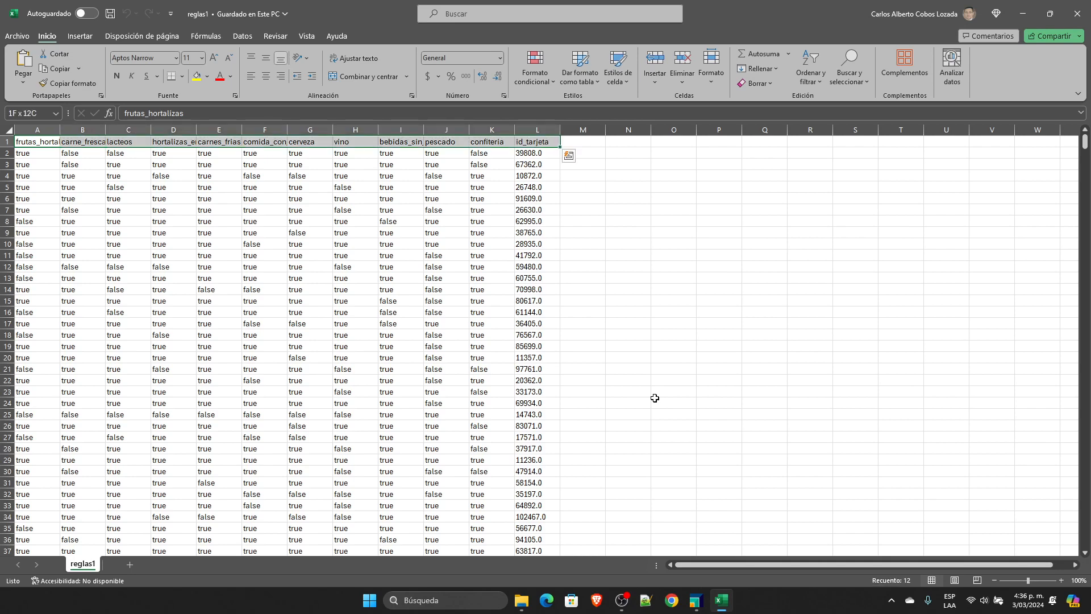
key("ctrl+shift+Down")
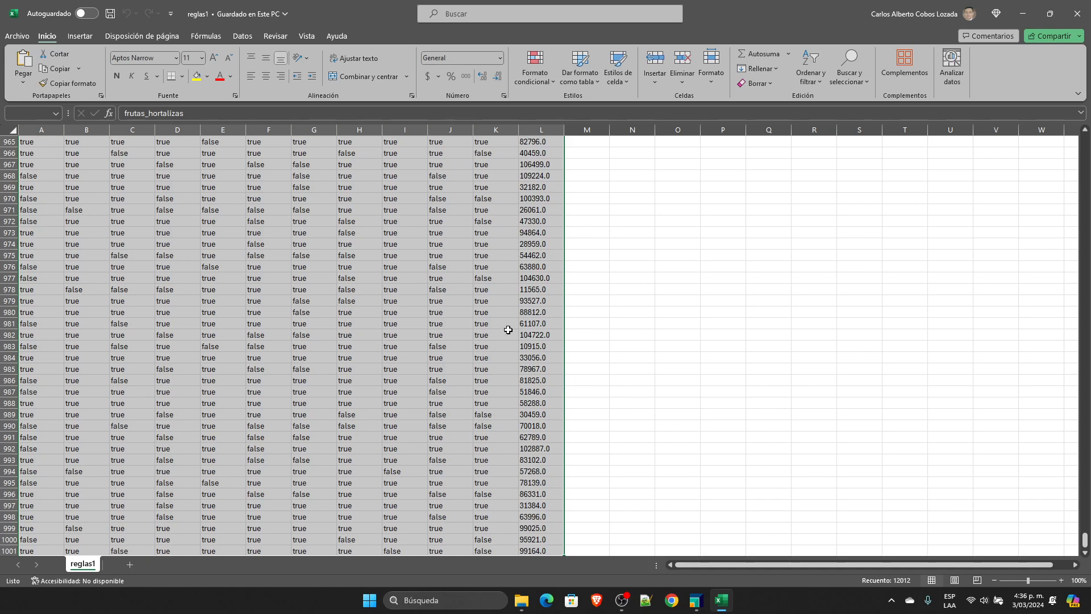
left_click(80, 36)
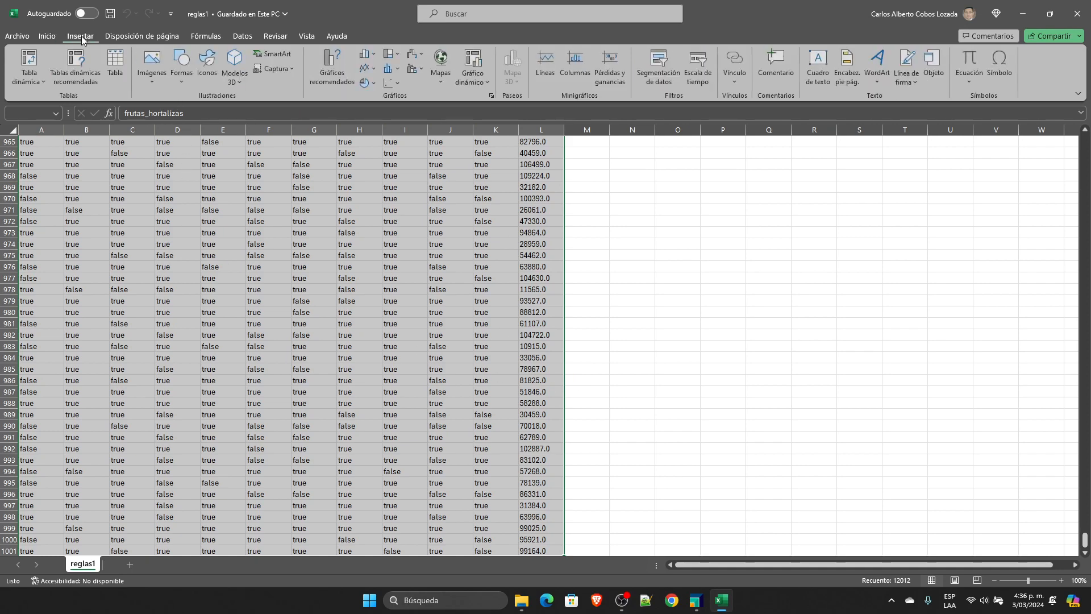
left_click(29, 63)
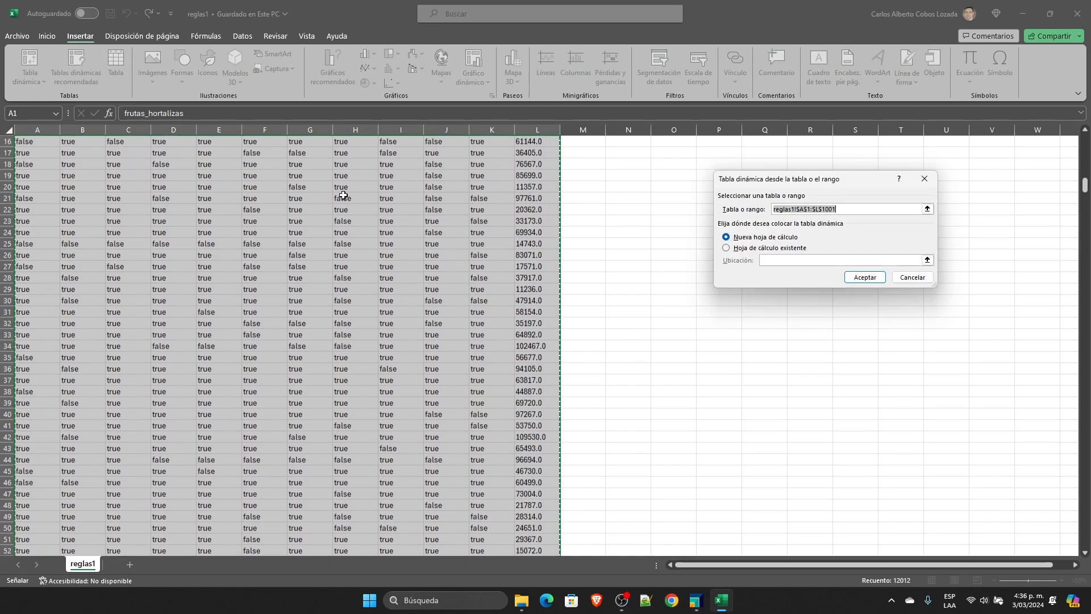
left_click(861, 278)
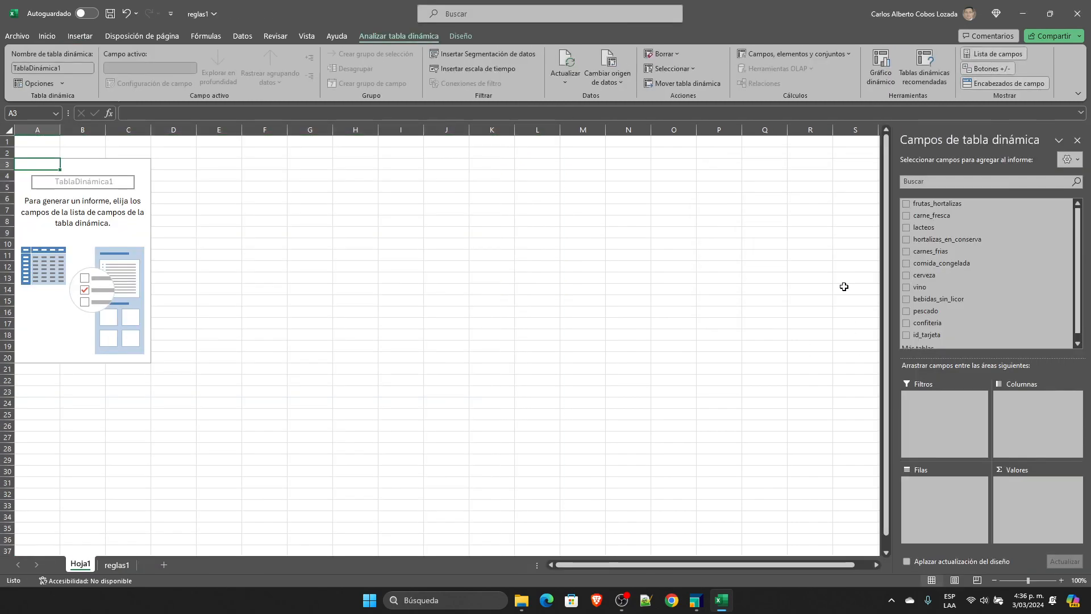
Step: Set up the pivot table with carne_fresca as rows and the count of id_tarjeta as values, and review its false and true counts
left_click(117, 564)
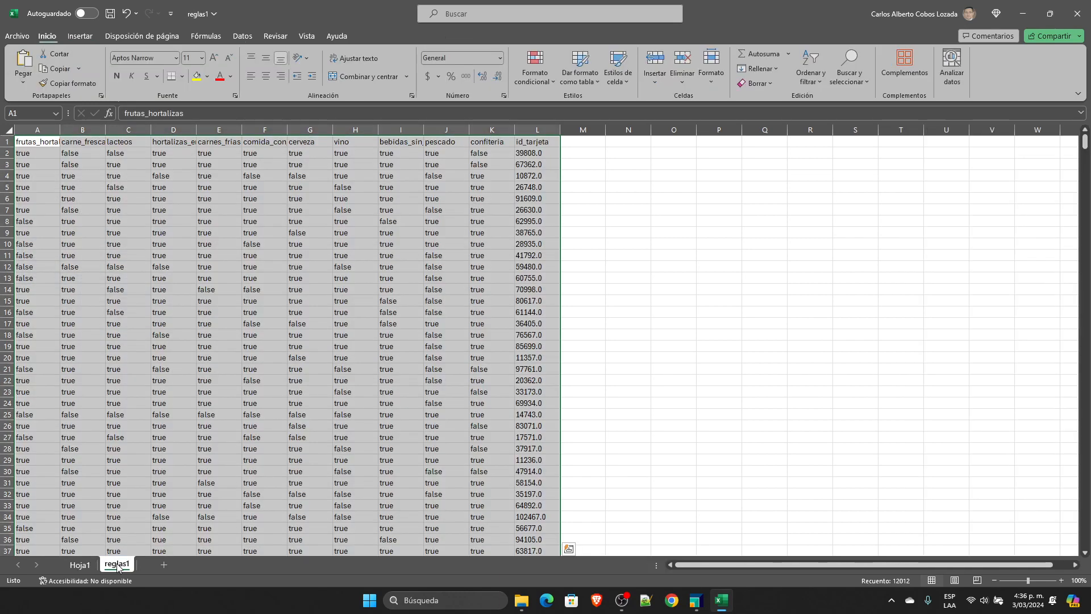
left_click(80, 564)
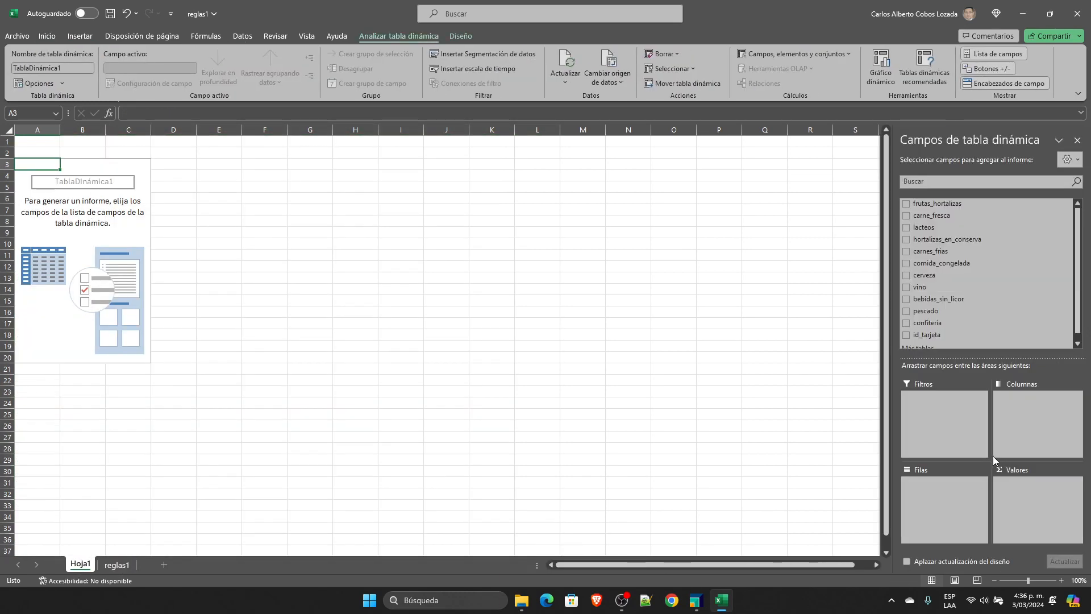
left_click_drag(932, 215, 974, 524)
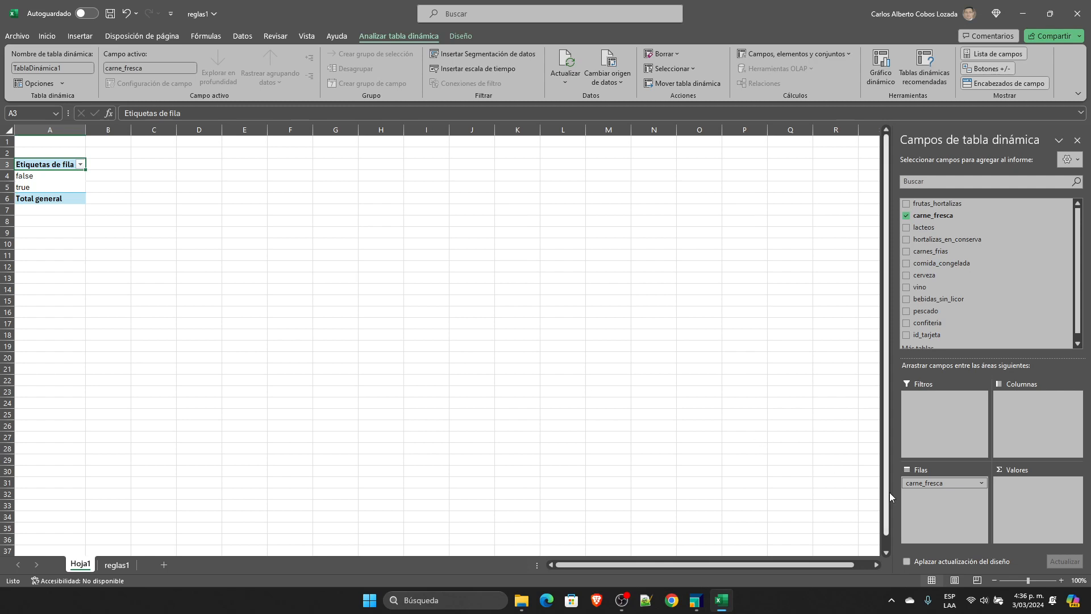
scroll(973, 327, "down", 1)
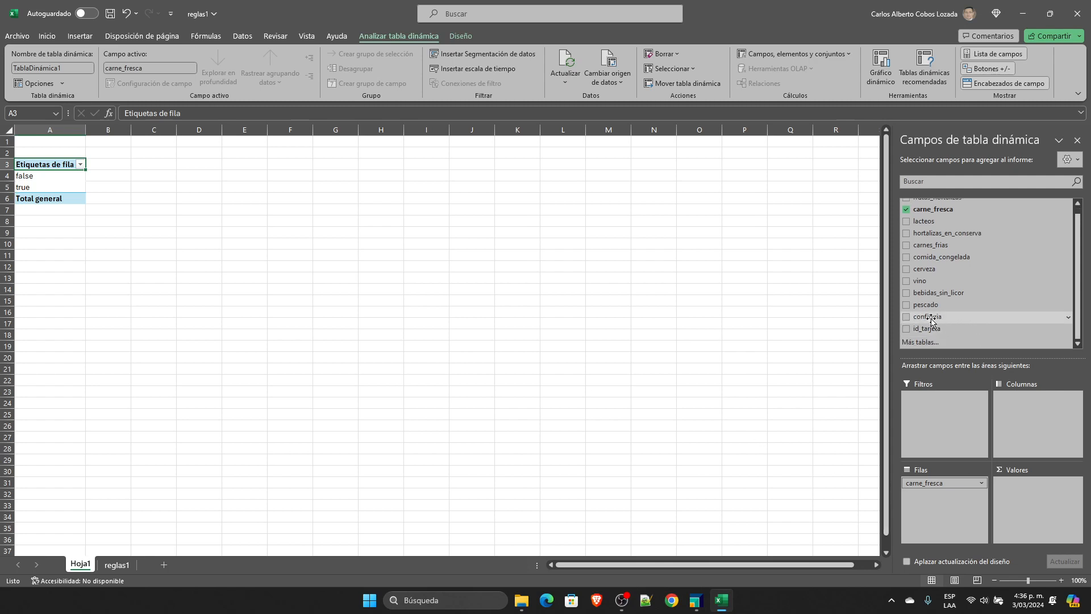
left_click_drag(930, 328, 1052, 514)
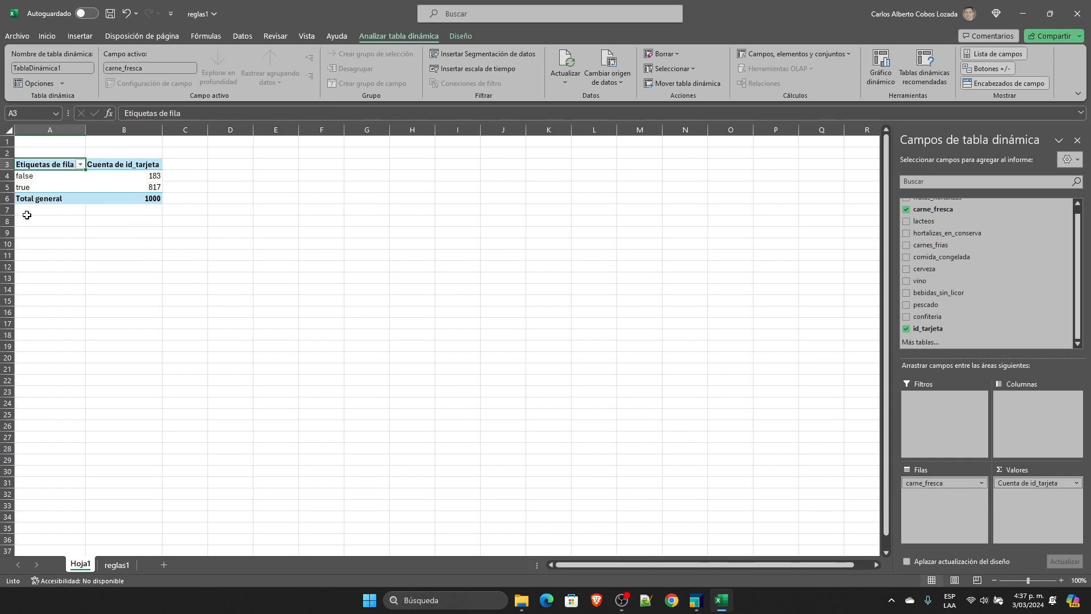
left_click(33, 176)
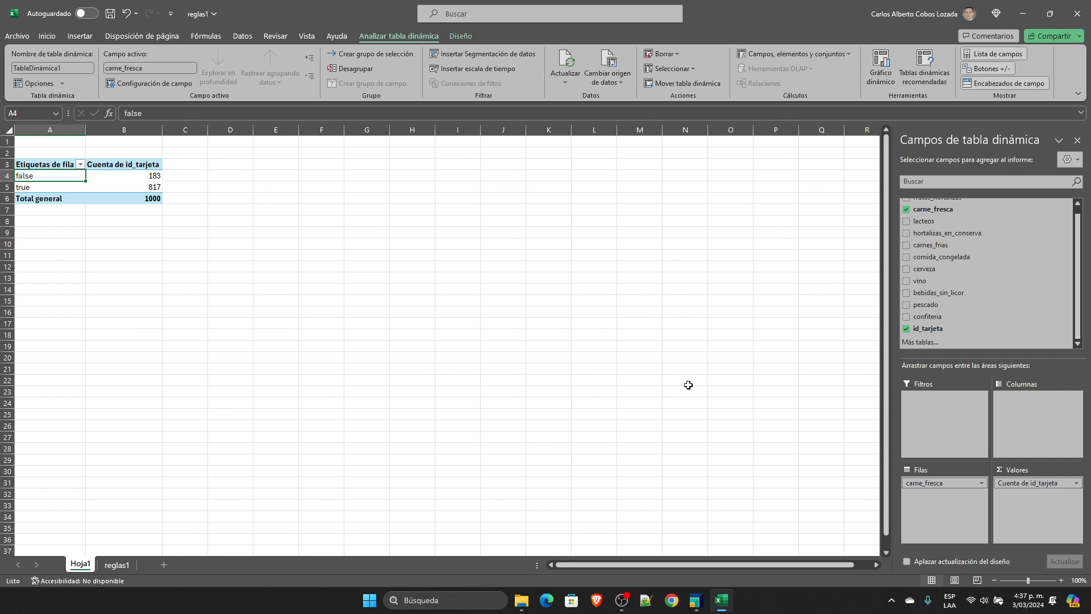
left_click(153, 188)
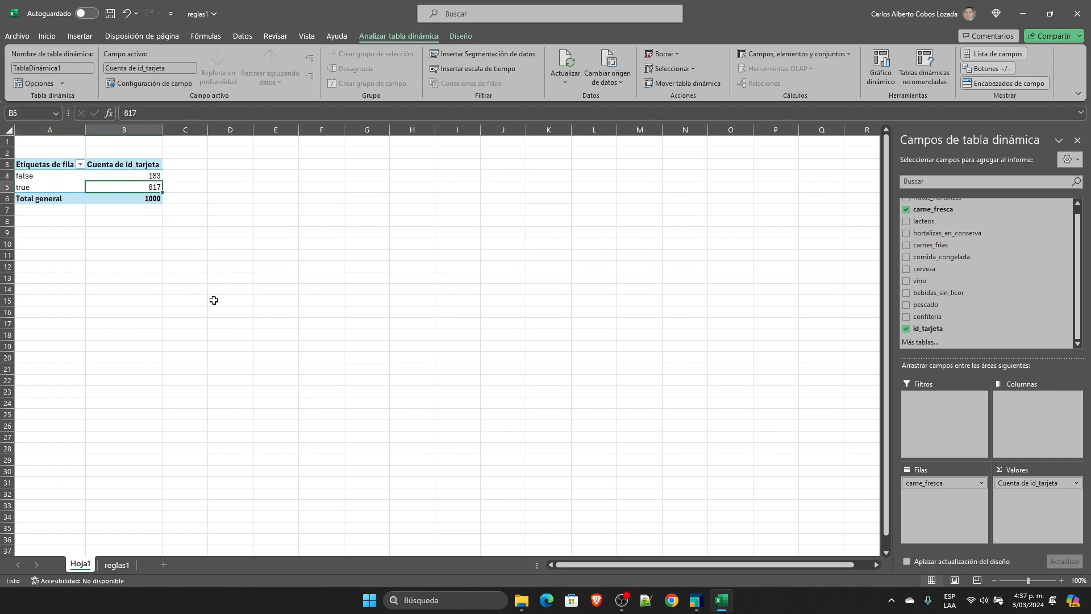
left_click(151, 174)
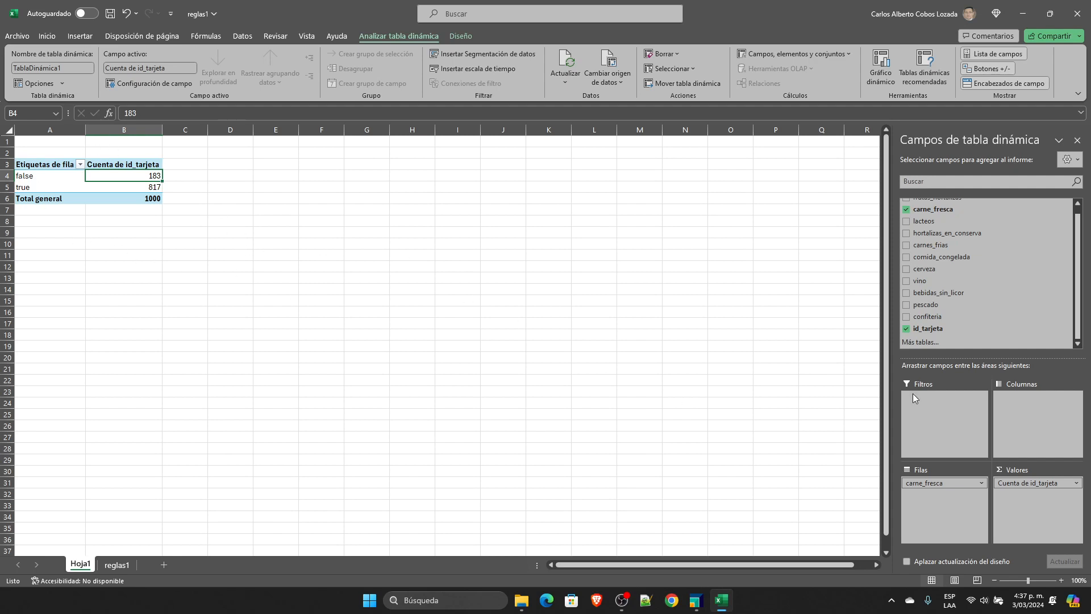
Step: Add frutas_hortalizas as a second row field below carne_fresca and examine the counts where carne_fresca is true
scroll(1017, 301, "up", 1)
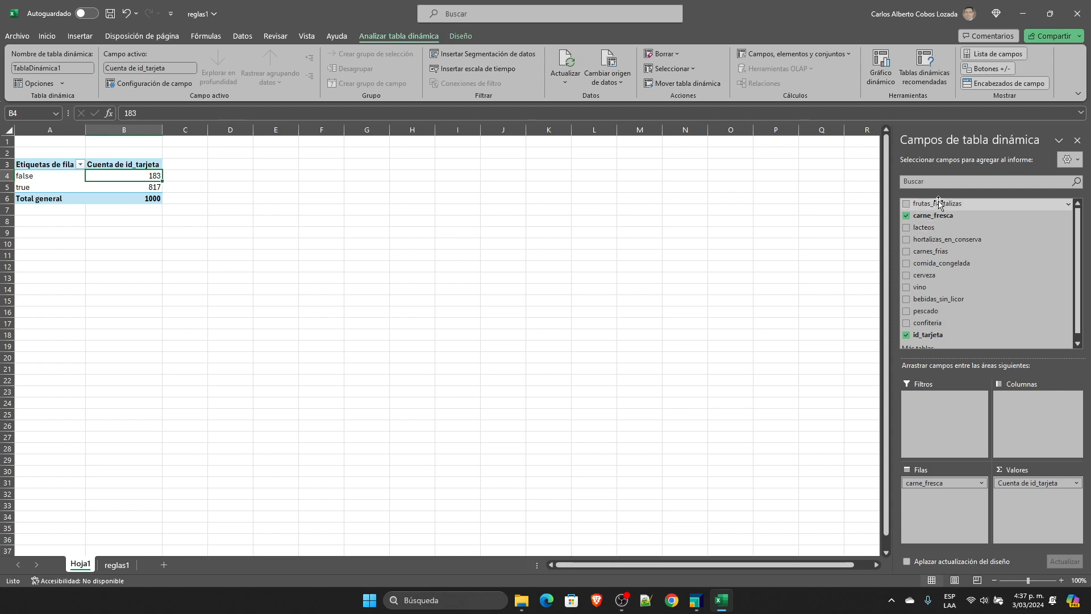
left_click_drag(930, 205, 952, 505)
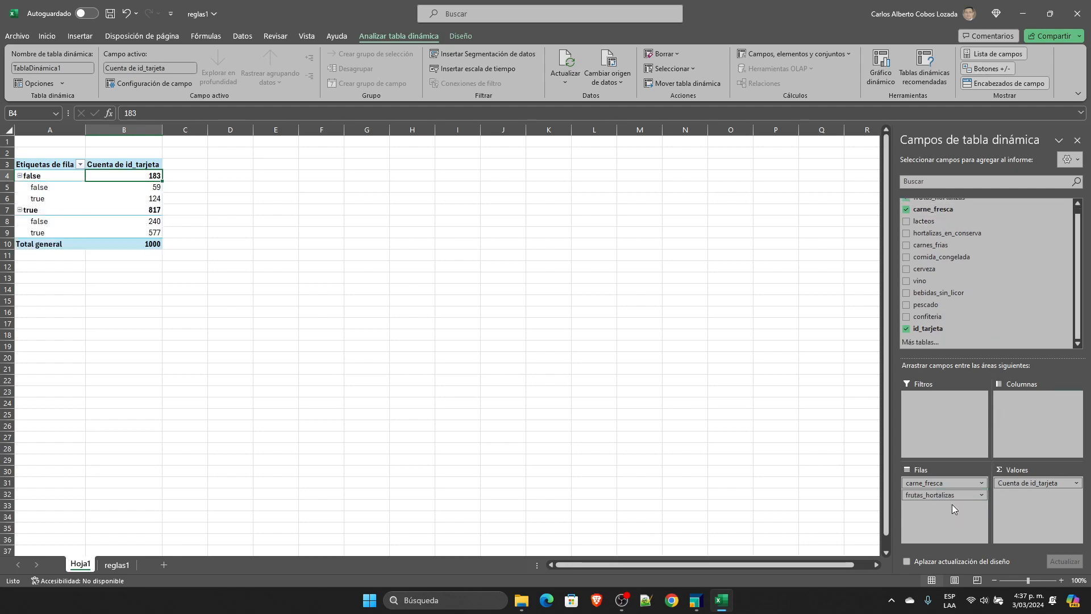
left_click(32, 210)
left_click(154, 214)
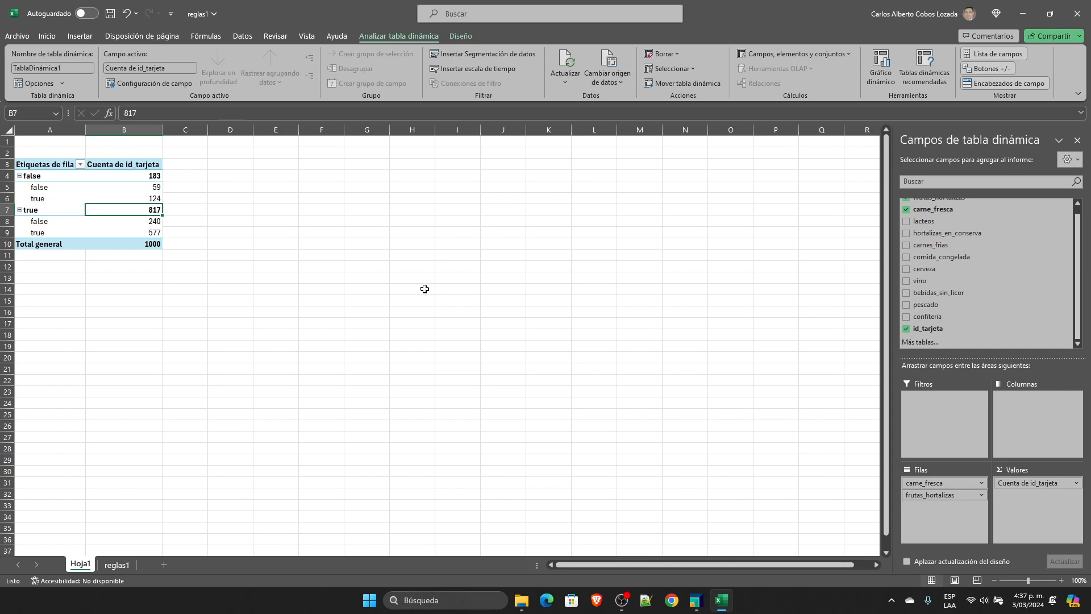
left_click(152, 232)
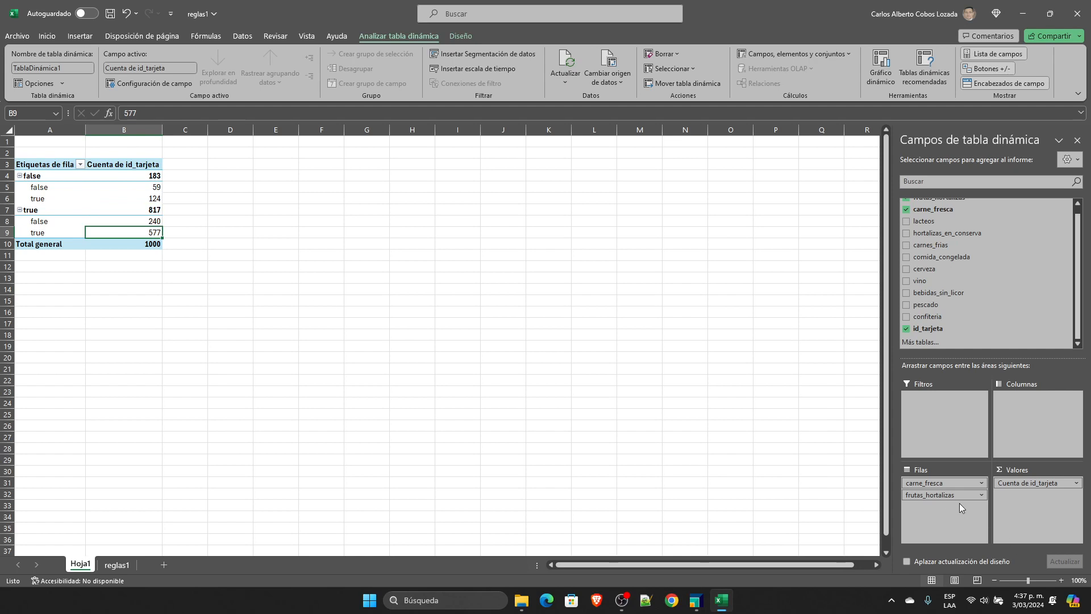
Step: Calculate the support of the two items in cell E6 with the formula =577/1000
left_click(279, 196)
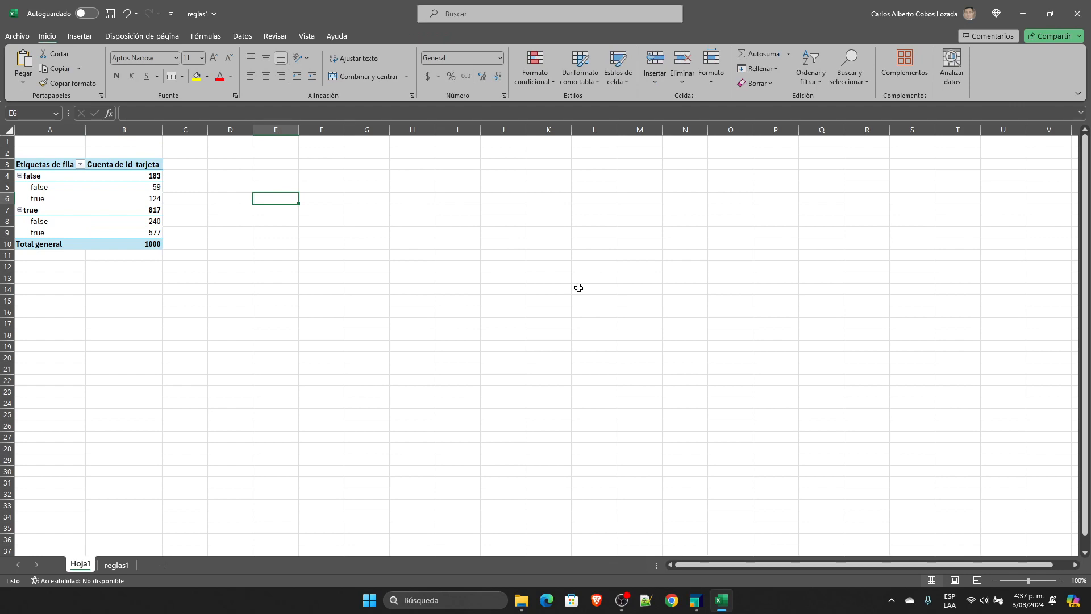
type("=577/10")
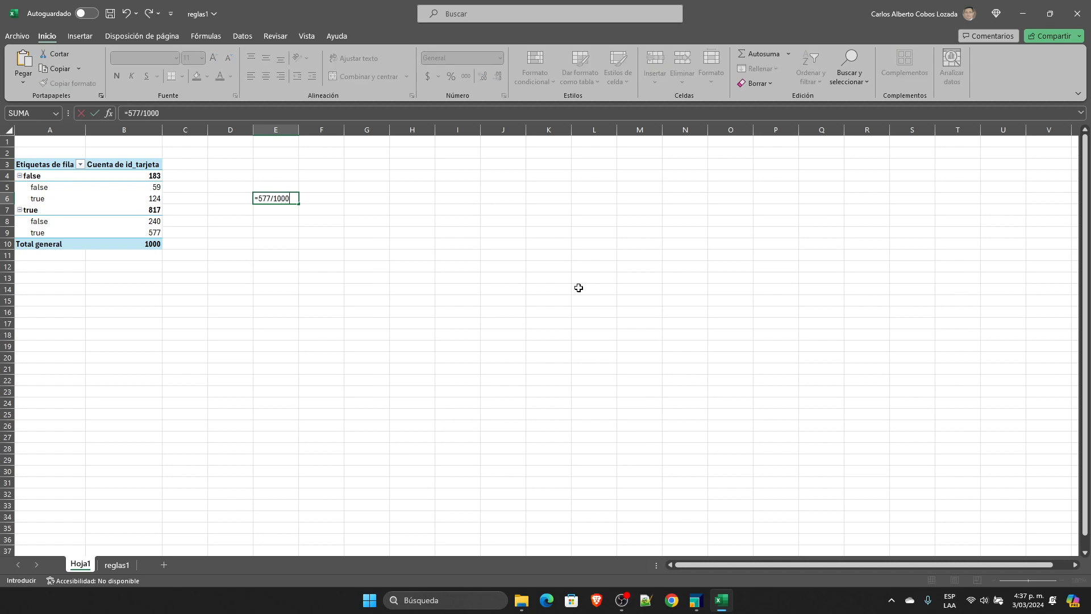
type("00")
key("Return")
key("Up")
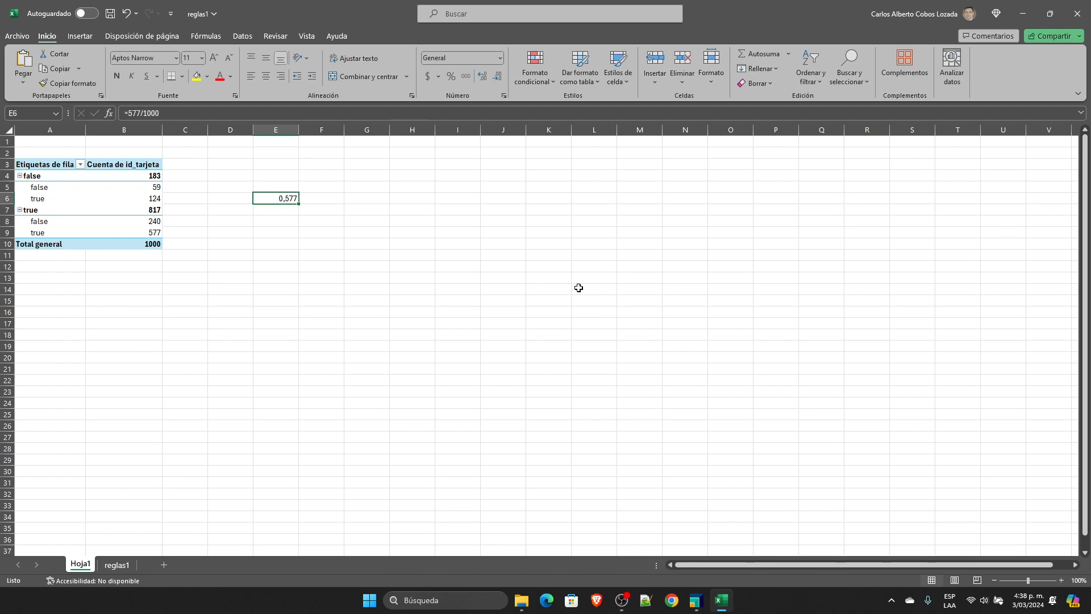
Step: Calculate the rule's confidence in cell E8 with the formula =577/817
key("Down")
key("Down")
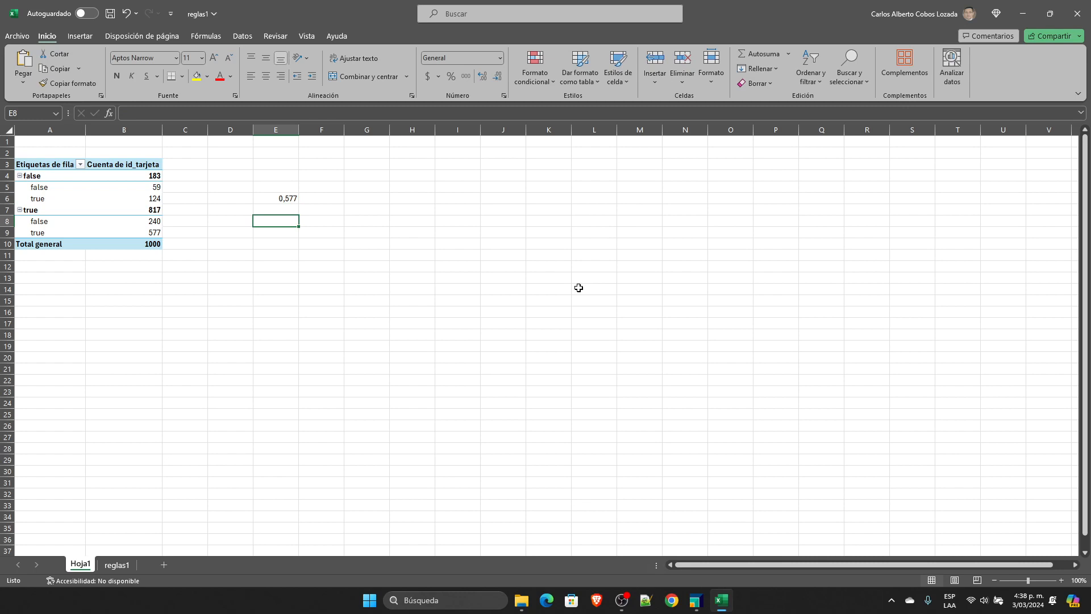
type("=577/817")
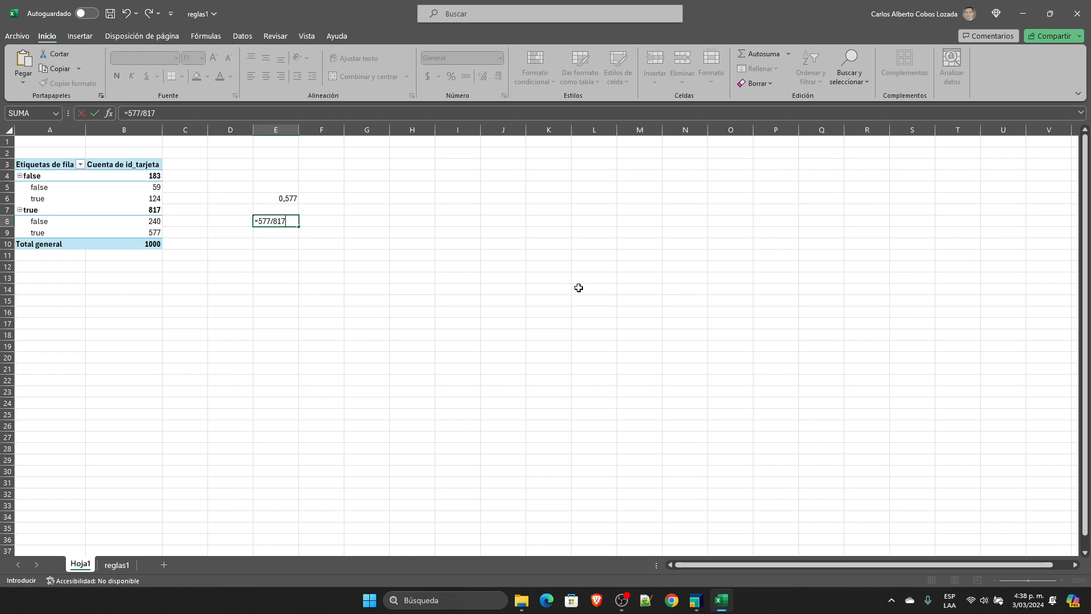
key("ctrl+Return")
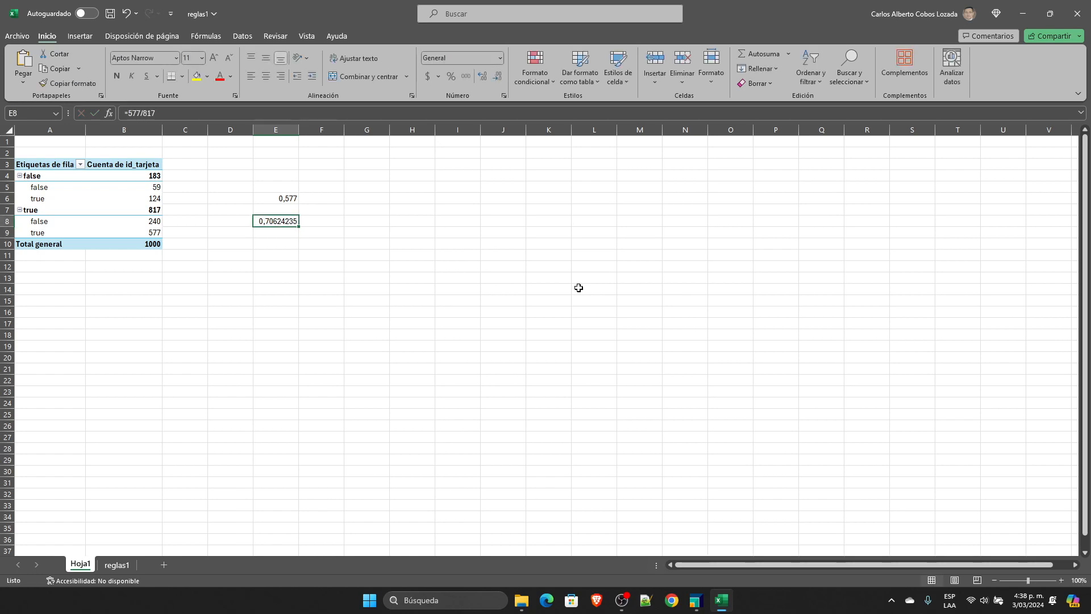
Step: Review the support and confidence calculations in E6 and E8 against the pivot count where both items are true
key("Up")
key("Up")
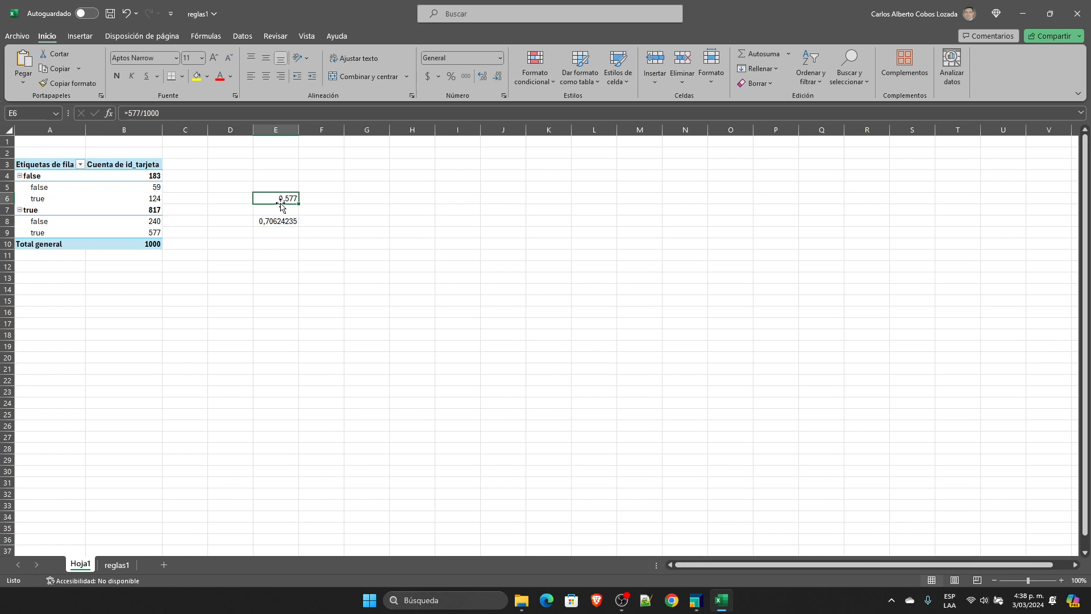
left_click(155, 234)
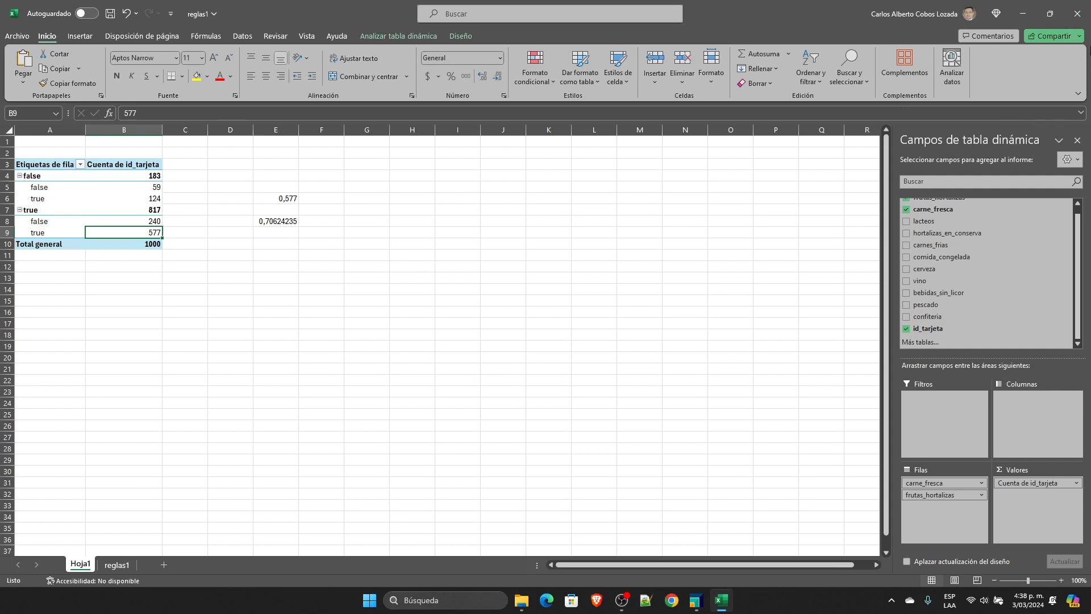
left_click(1078, 14)
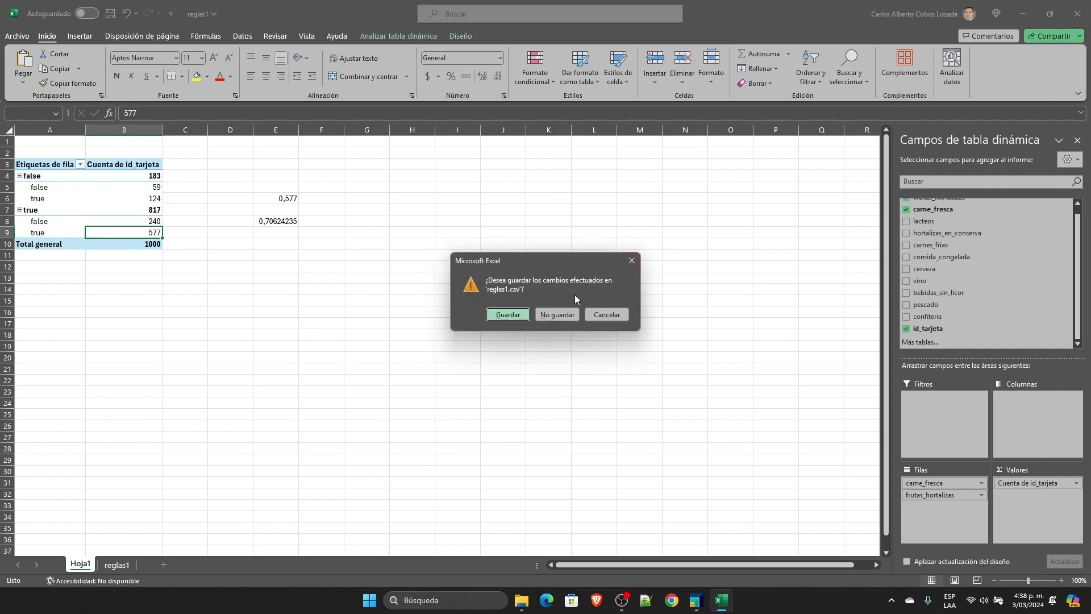
left_click(609, 315)
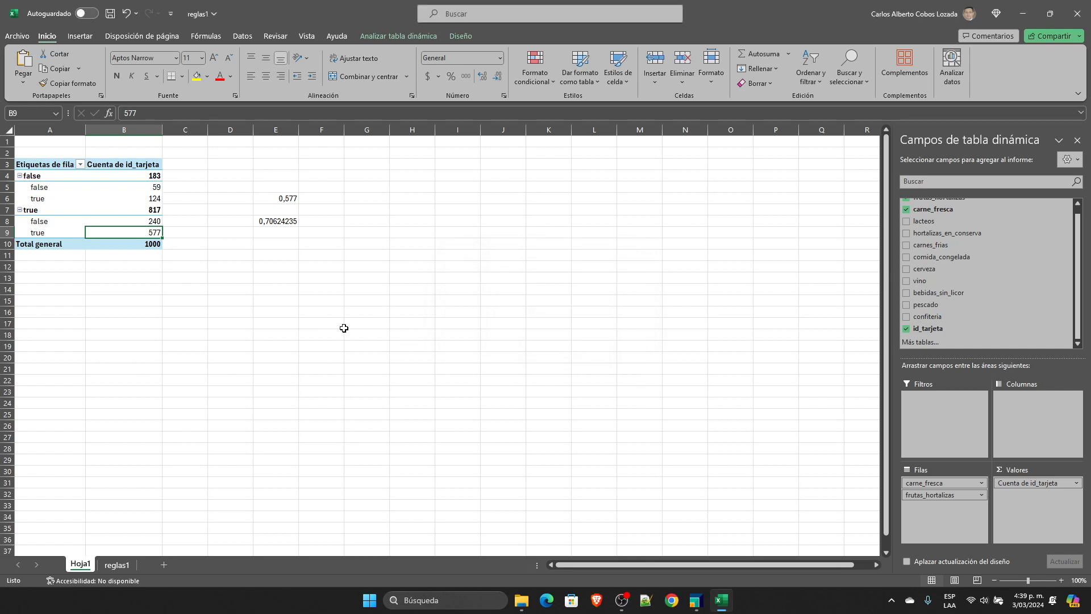
left_click(357, 174)
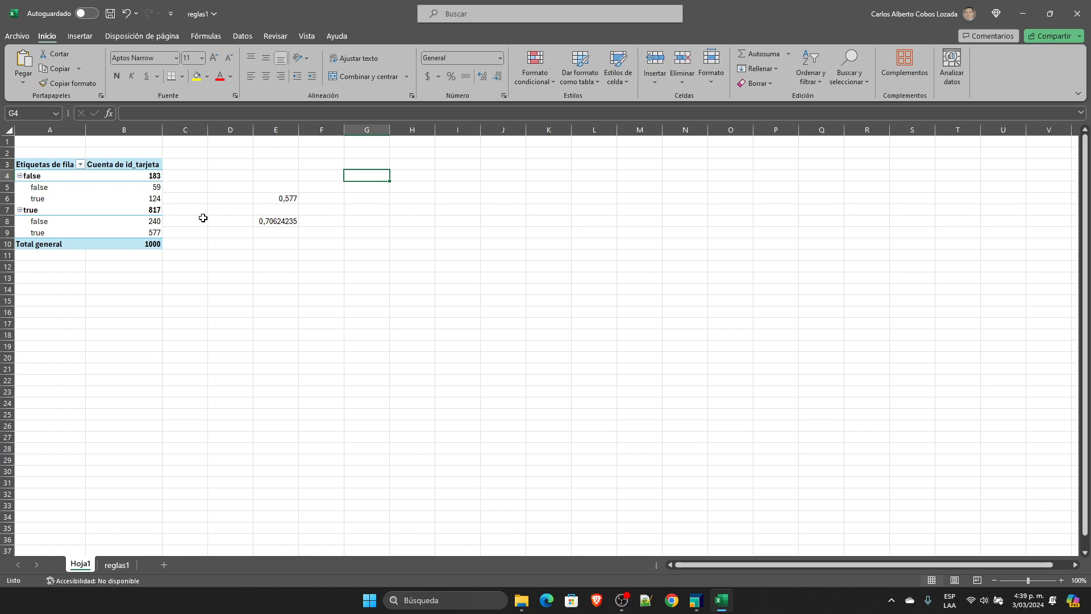
Step: Add lacteos as the third row field and colour the nested all-true counts in B11, B15 and B17 red
left_click(150, 233)
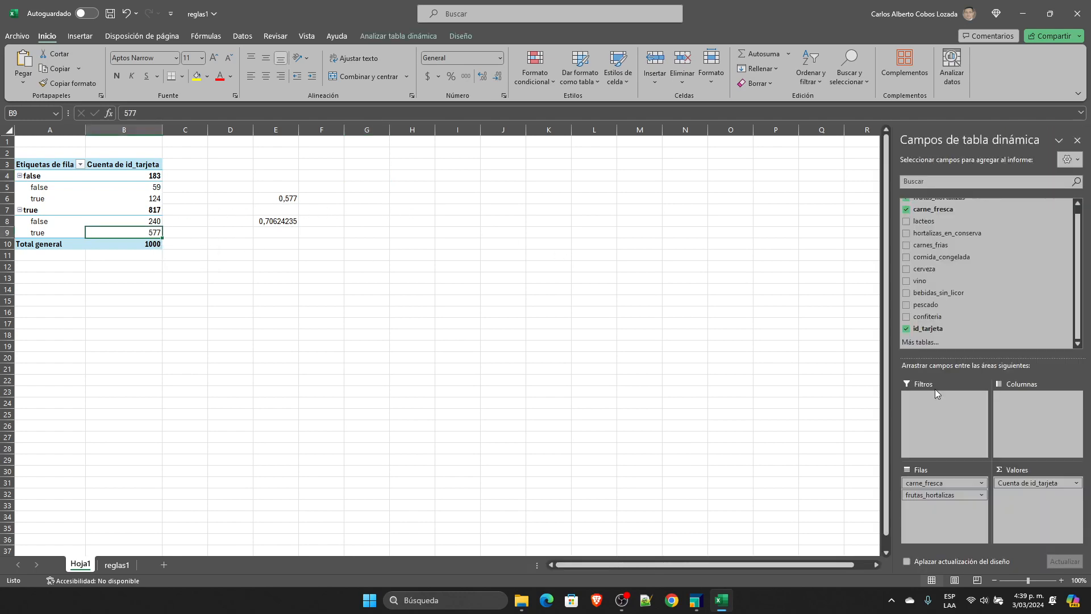
left_click_drag(938, 221, 949, 516)
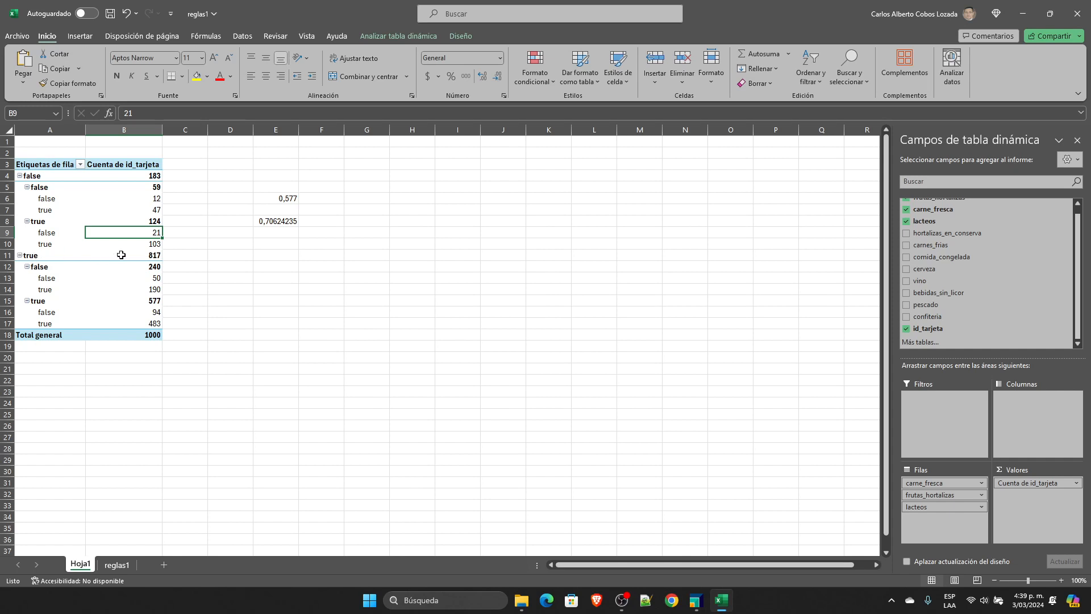
left_click(155, 257)
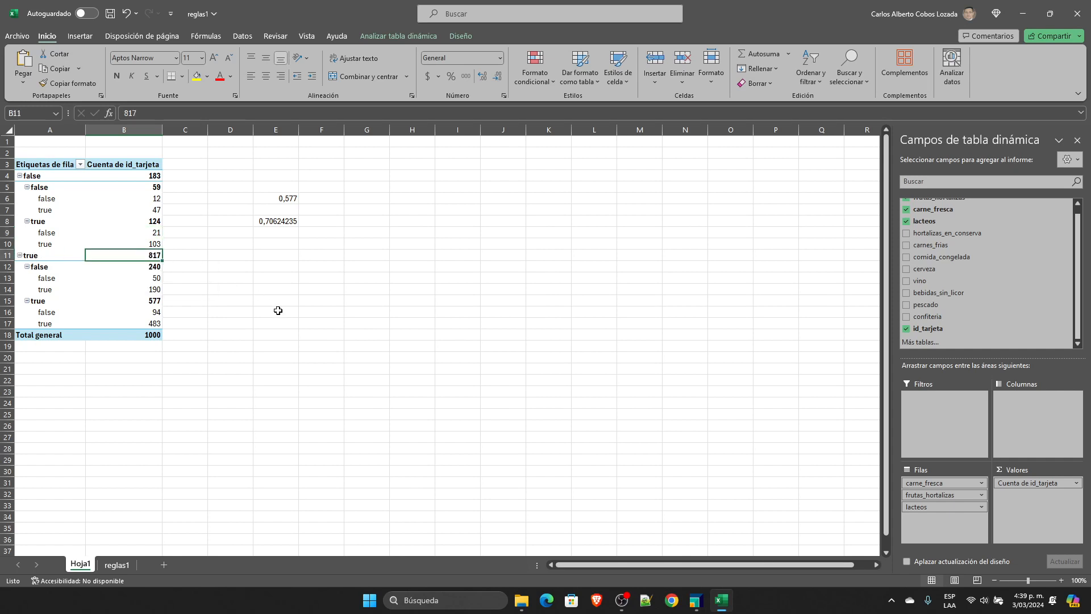
left_click(219, 76)
left_click(159, 302)
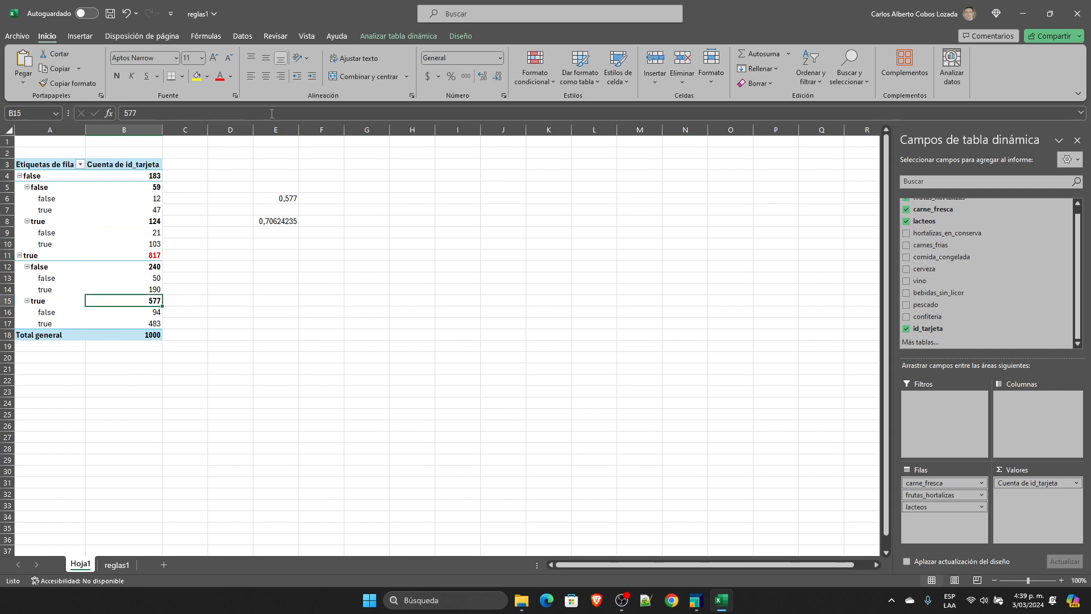
left_click(220, 76)
left_click(154, 324)
left_click(220, 77)
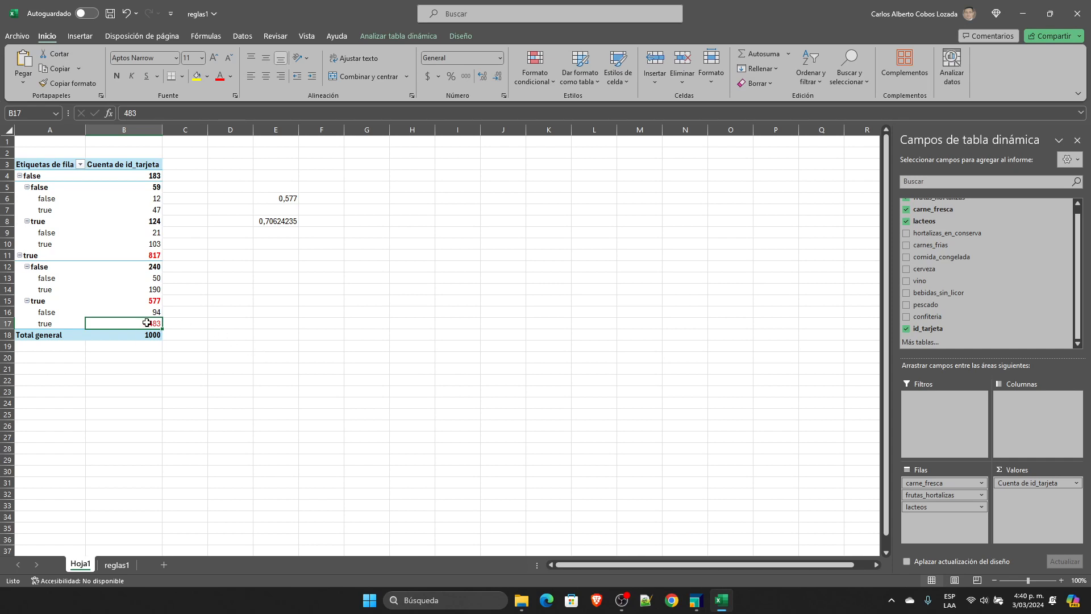
Step: Add hortalizas_en_conserva as the fourth row field and colour the count where all four items are true red
mouse_move(147, 323)
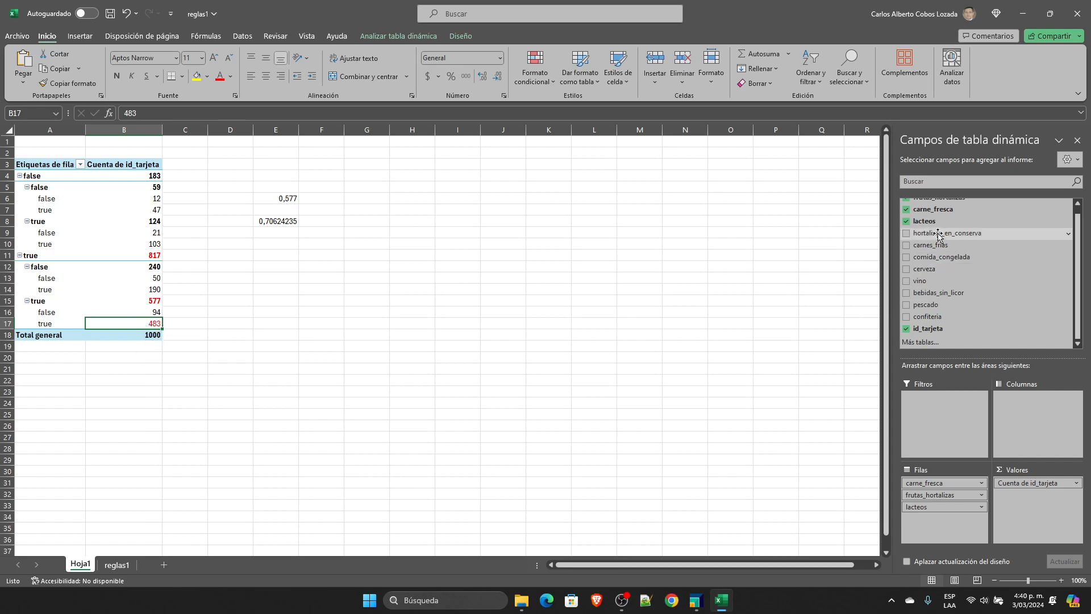
left_click_drag(938, 235, 954, 528)
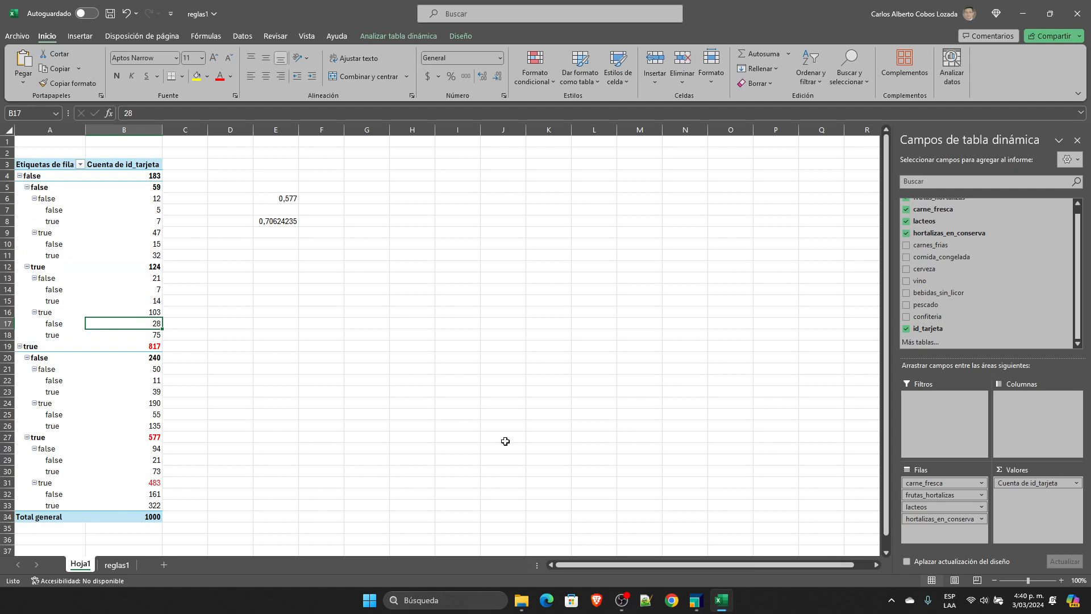
left_click(160, 505)
left_click(219, 76)
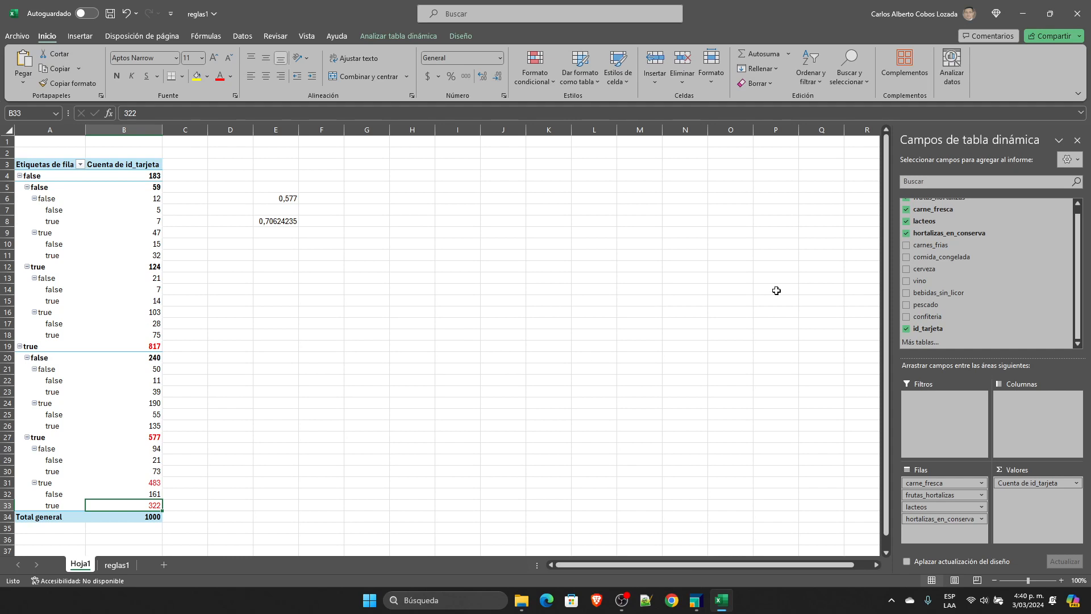
Step: Close the reglas1 workbook without saving and return to the process design in RapidMiner
left_click(1077, 14)
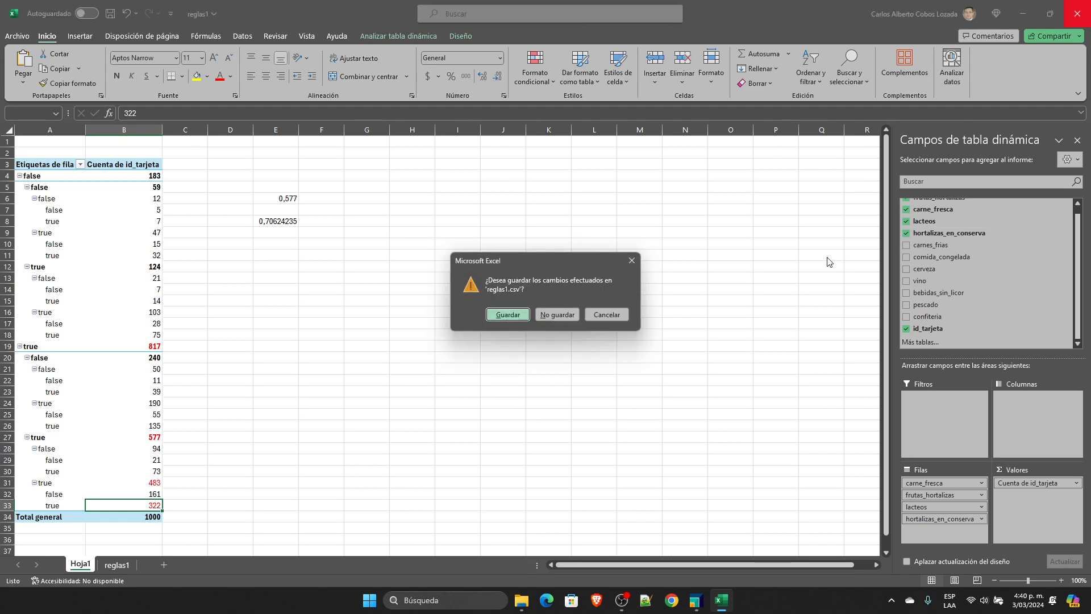
left_click(546, 314)
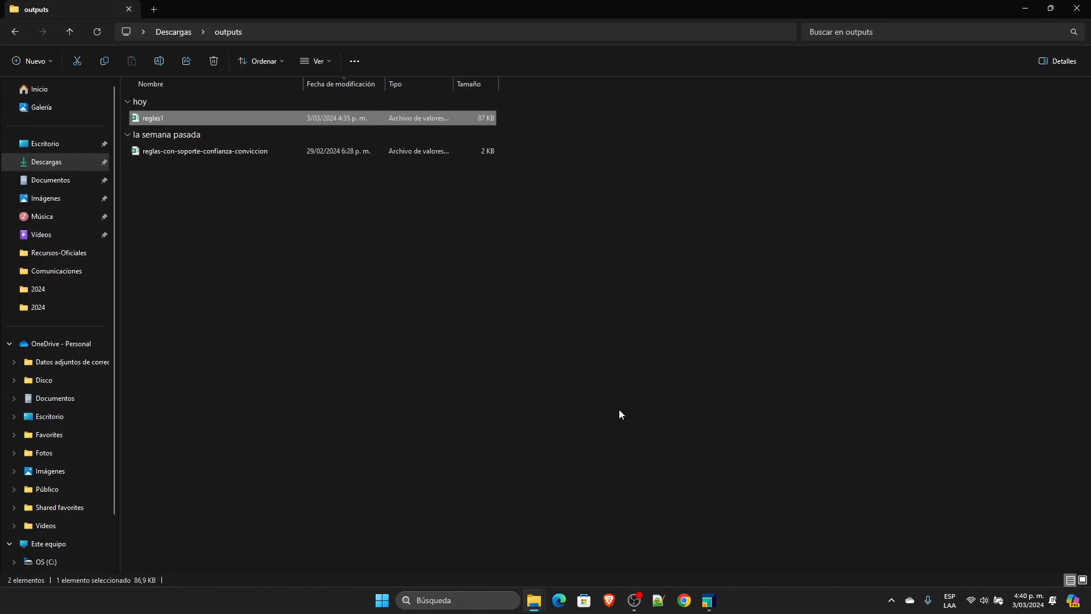
left_click(709, 601)
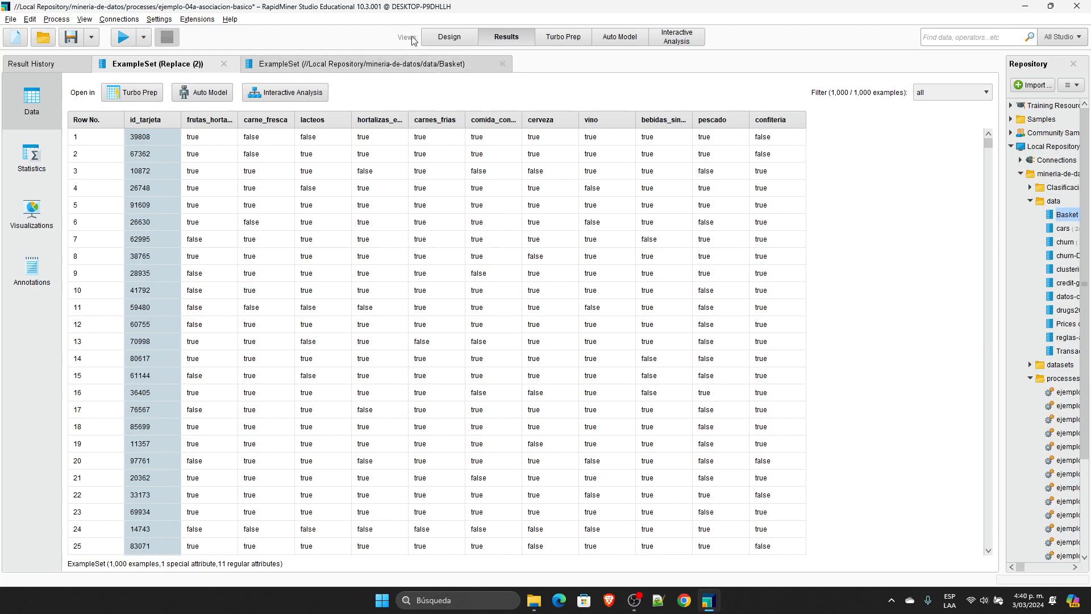
left_click(459, 36)
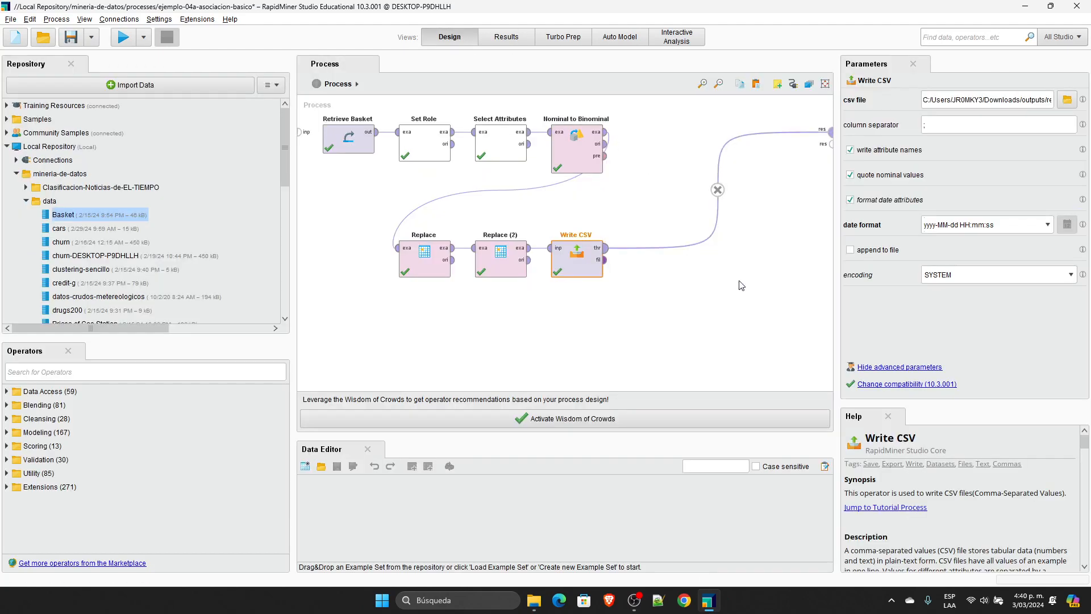
left_click(761, 333)
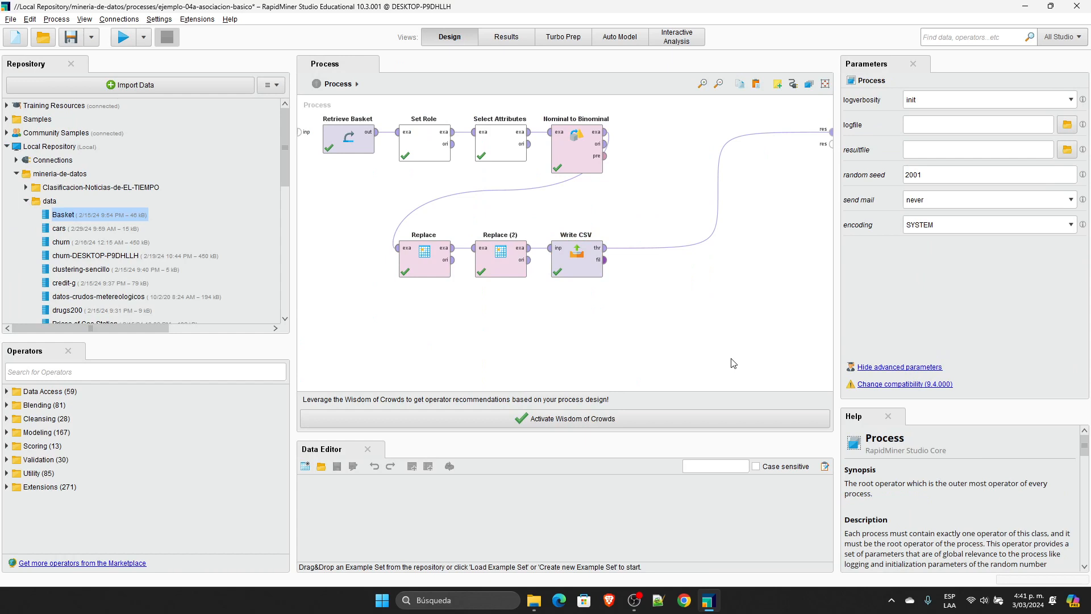
Step: Restore the FP-Growth and Create Association Rules operators in the process and delete Create Association Rules
key("ctrl+z")
key("ctrl+y")
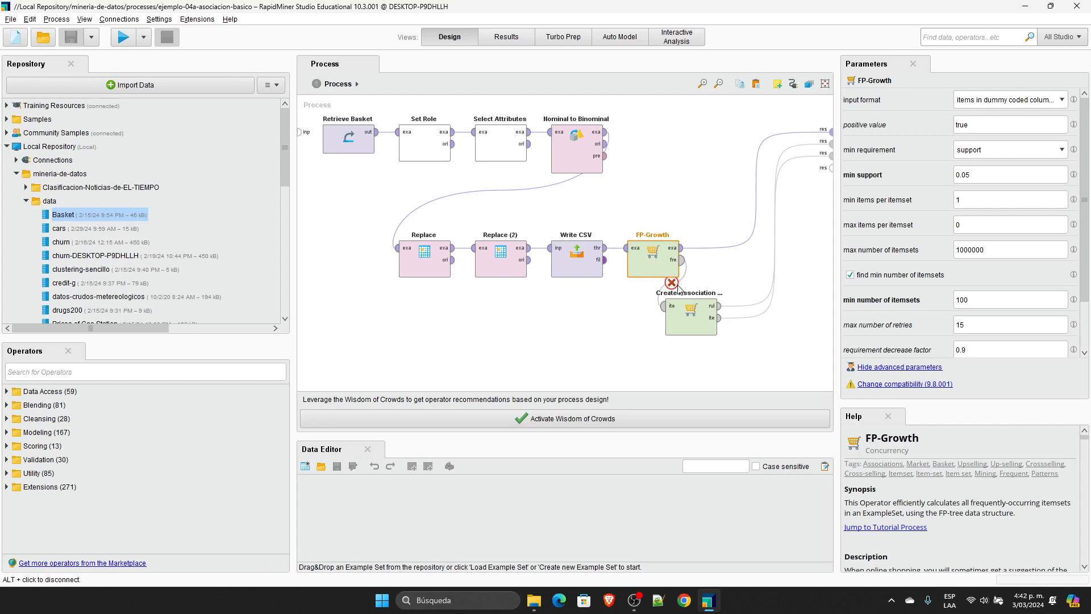
left_click(701, 319)
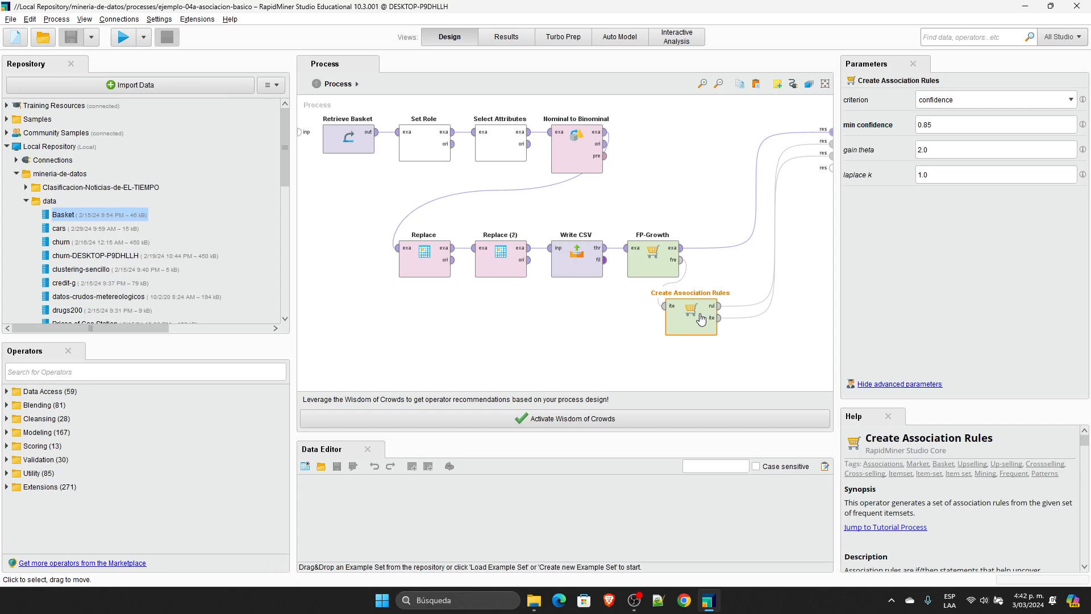
left_click(652, 266)
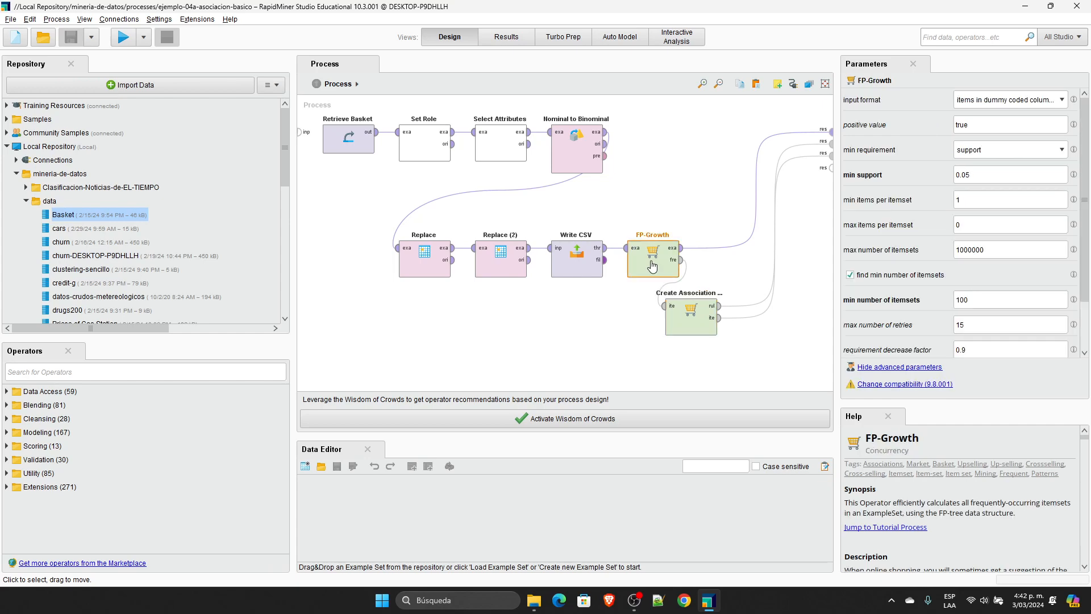
left_click(687, 324)
key("Delete")
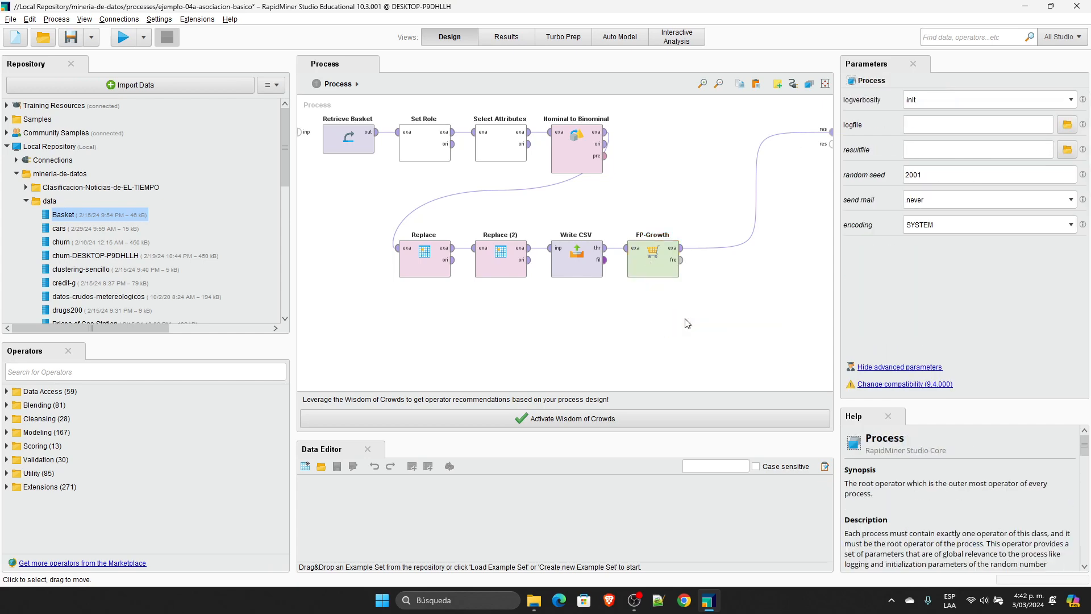
Step: Review the replacements in both Replace operators and FP-Growth's positive value, min support and max number of itemsets
left_click(653, 253)
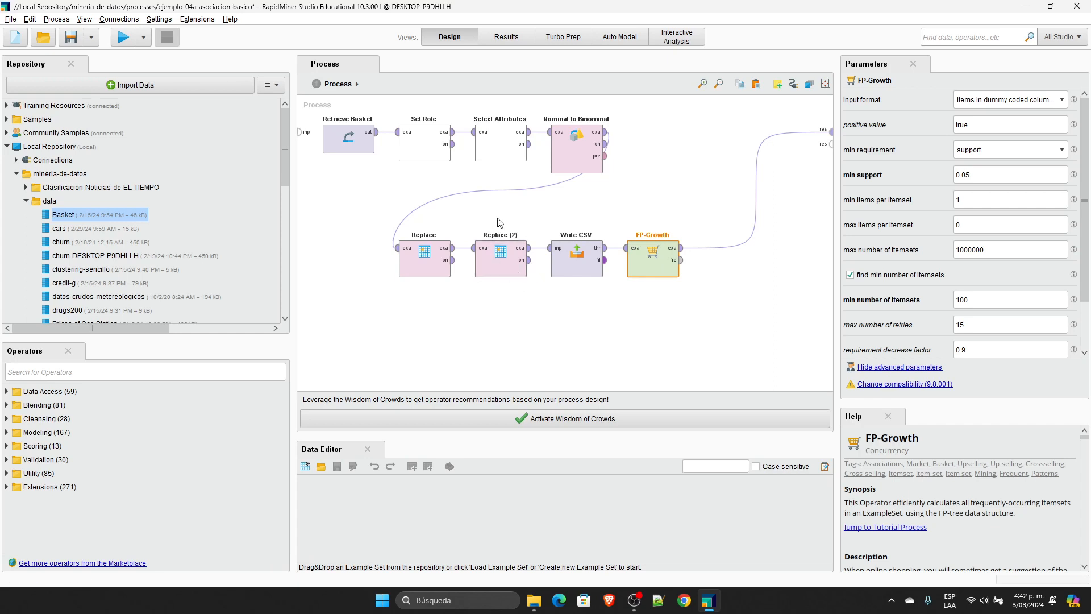
left_click(433, 254)
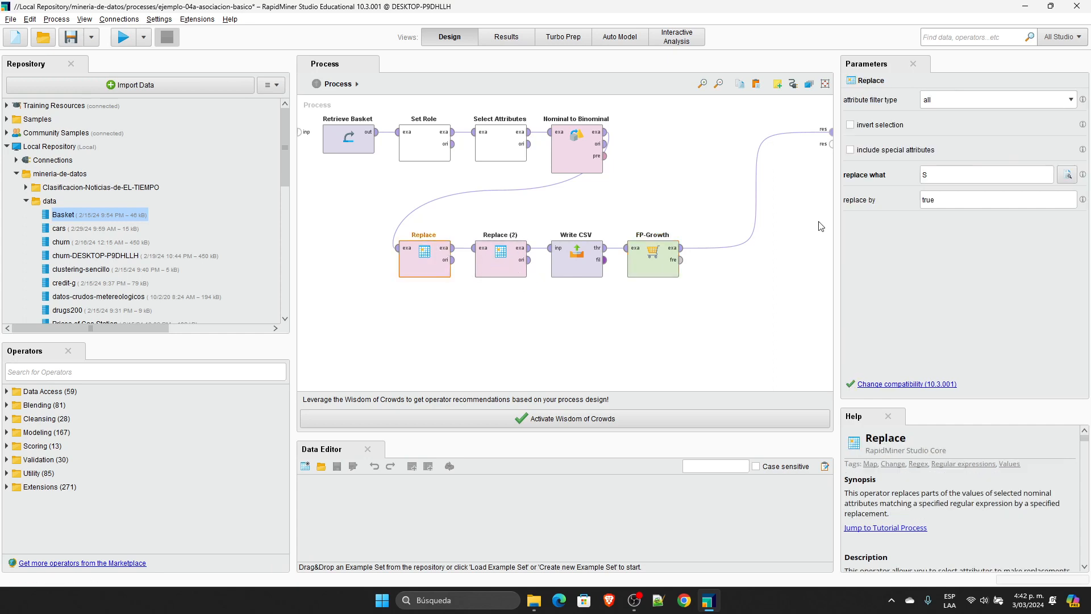
left_click(488, 267)
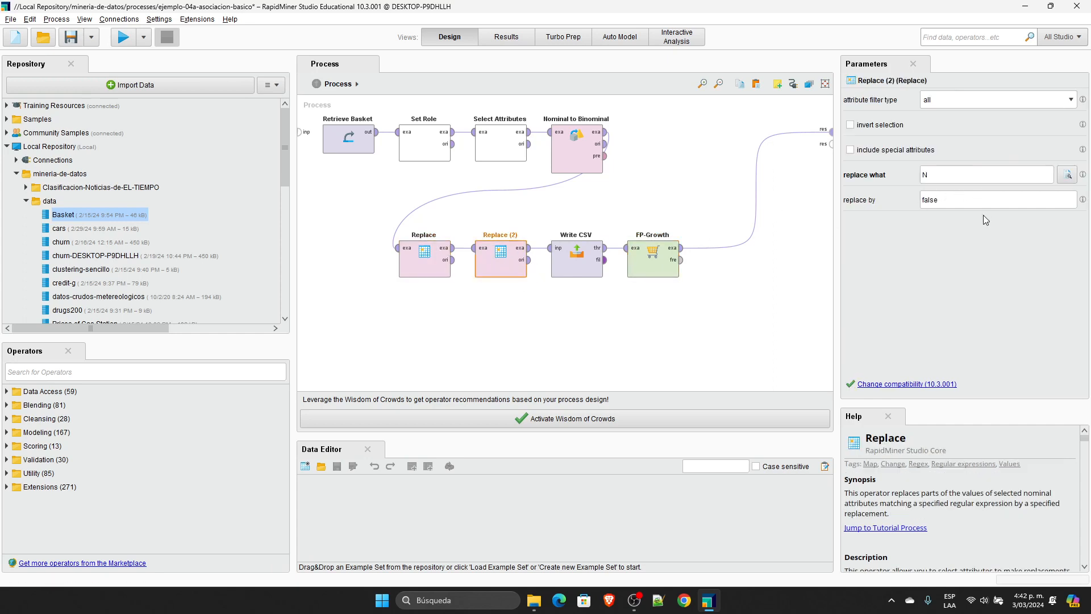
left_click(668, 263)
left_click(989, 122)
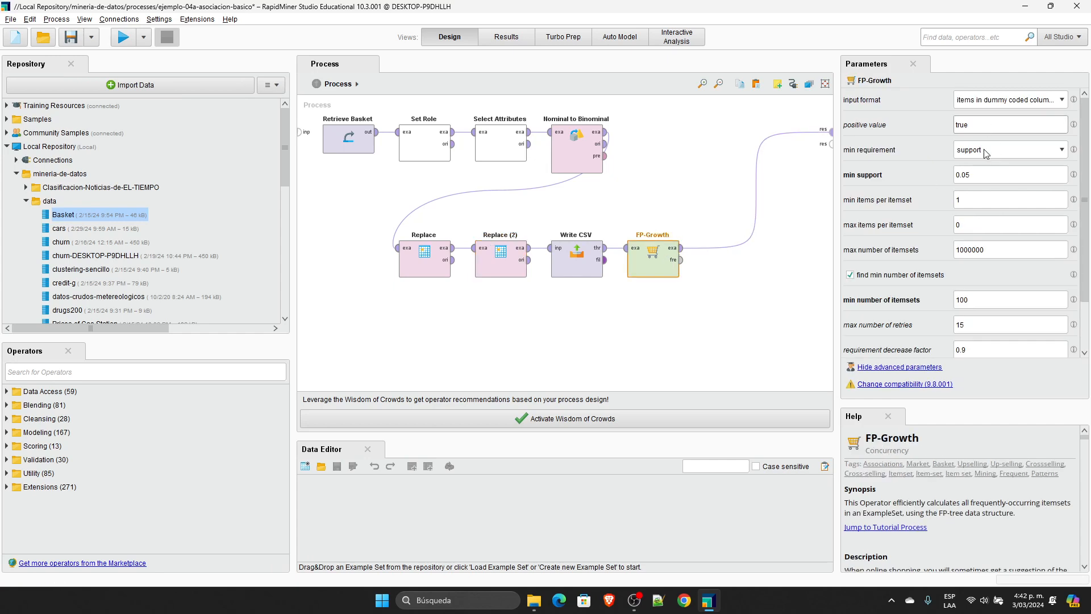
left_click(973, 178)
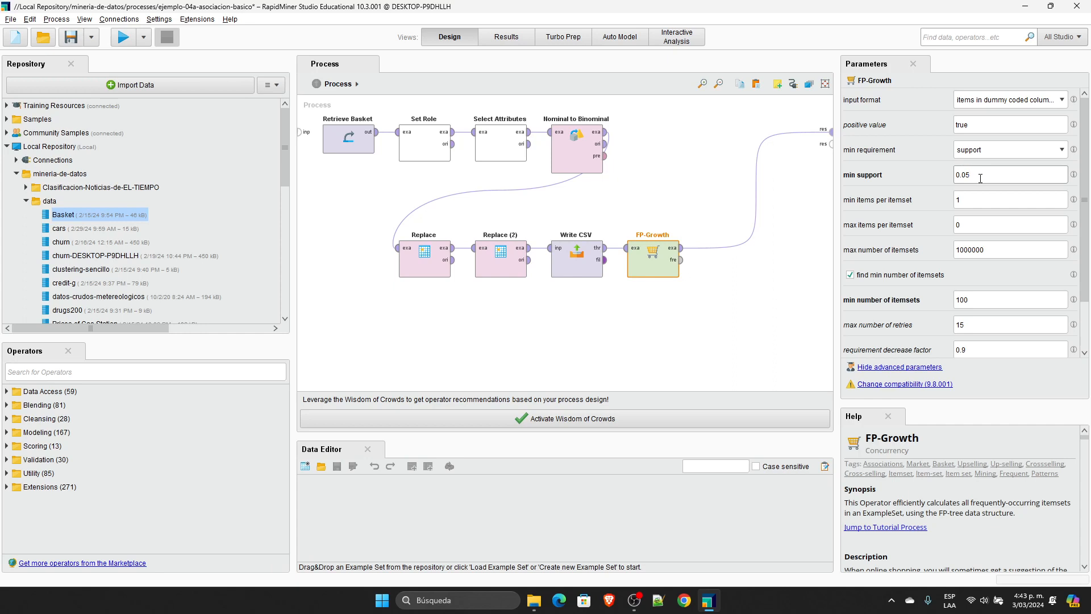
left_click_drag(980, 177, 918, 171)
left_click(996, 253)
left_click_drag(1003, 250, 921, 241)
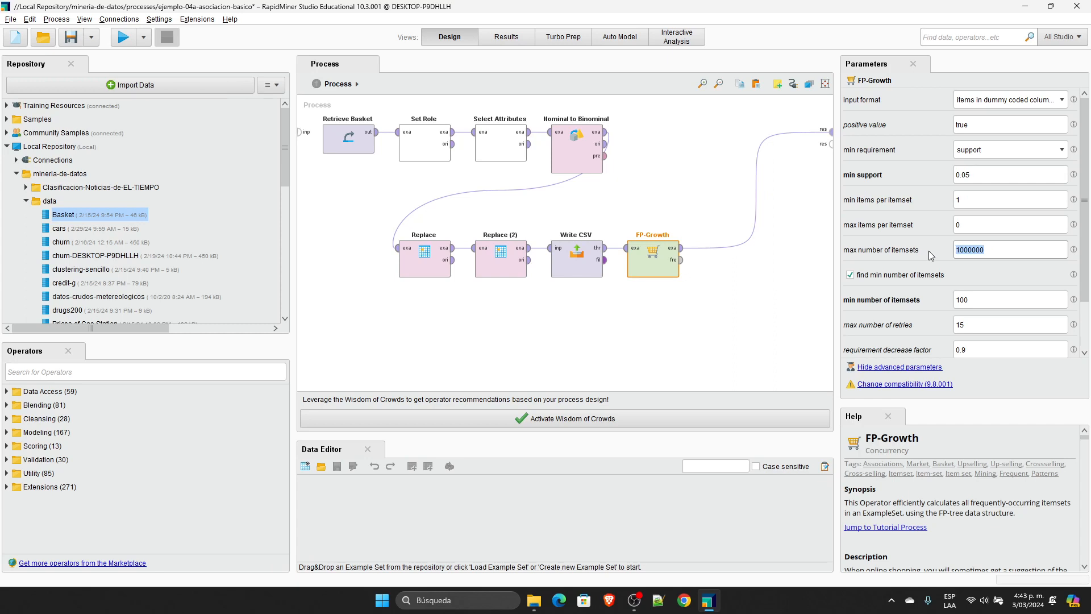
Step: Run the process, check the open ExampleSet results and return to the process design
left_click(125, 43)
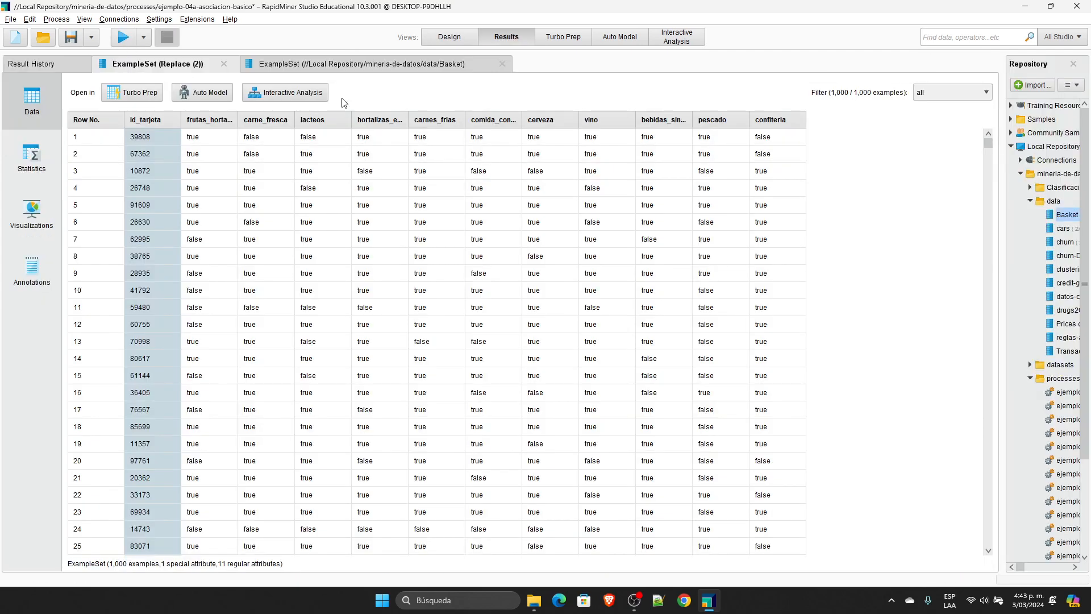
left_click(411, 64)
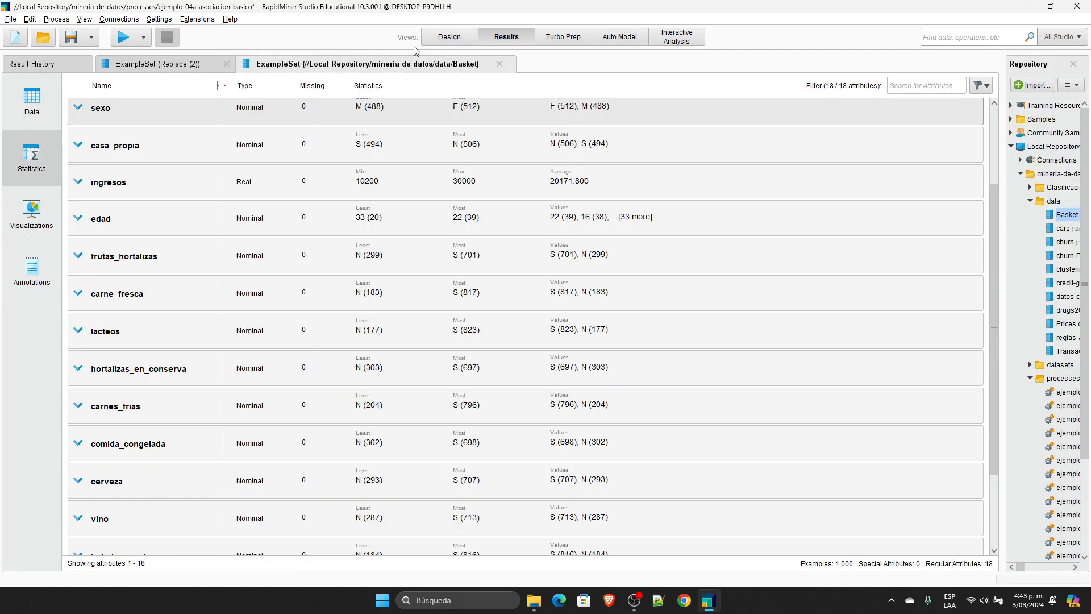
left_click(439, 39)
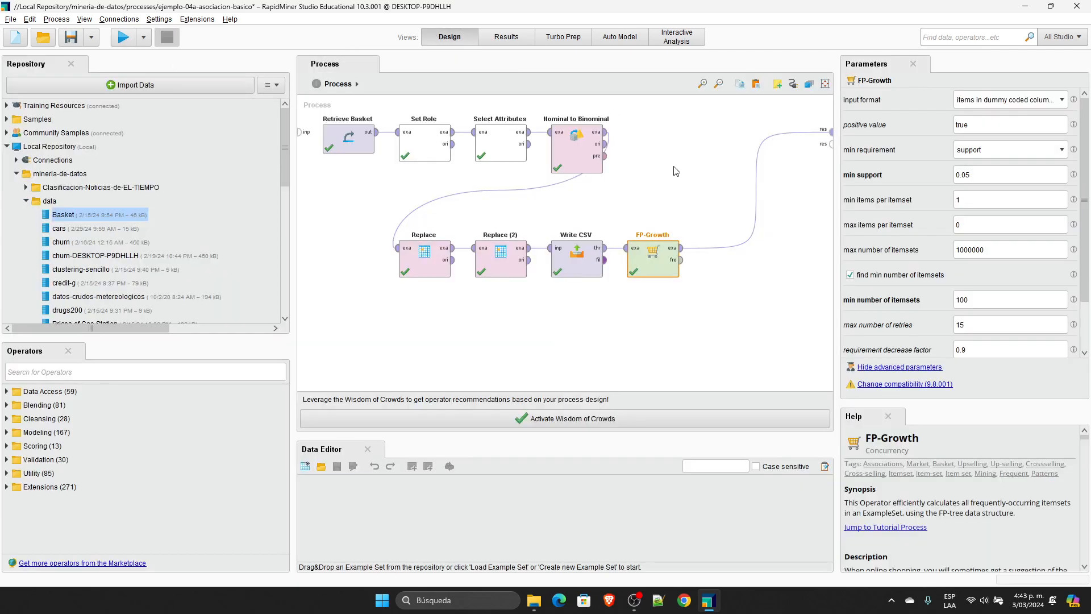
Step: Connect FP-Growth's fre output to the second result port of the process and run it
left_click(680, 260)
left_click(830, 144)
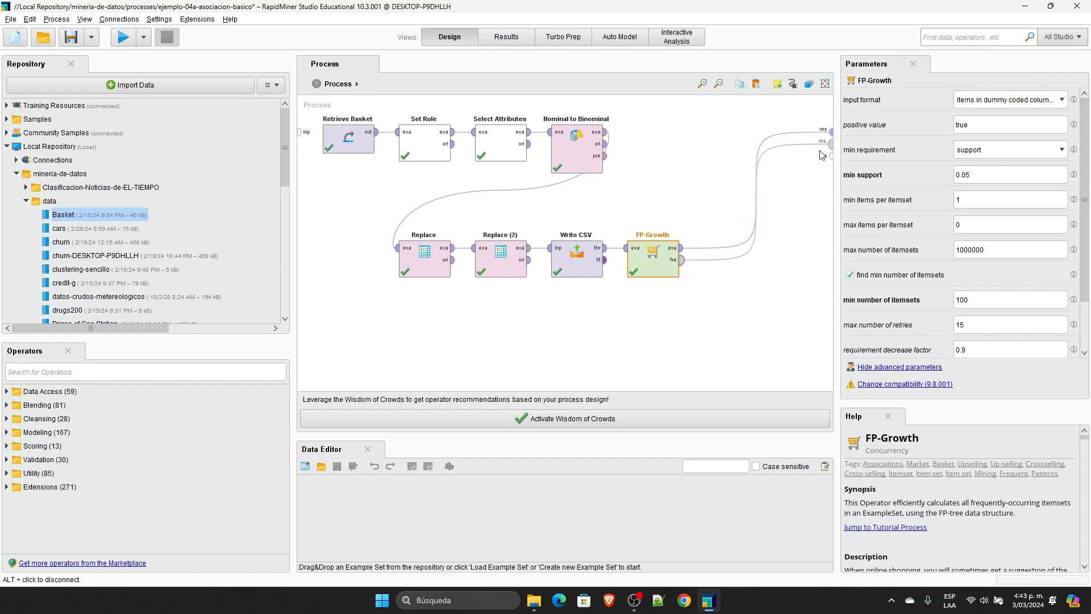
left_click(124, 37)
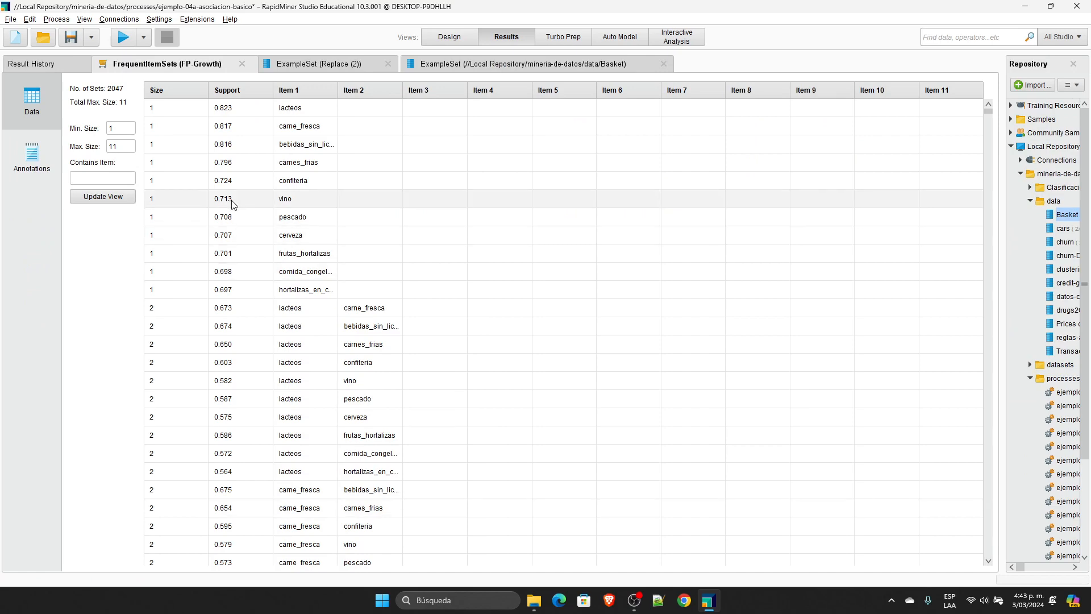
Step: Sort the frequent item sets by support in descending order and examine the two- and three-item sets
left_click(250, 90)
left_click(250, 90)
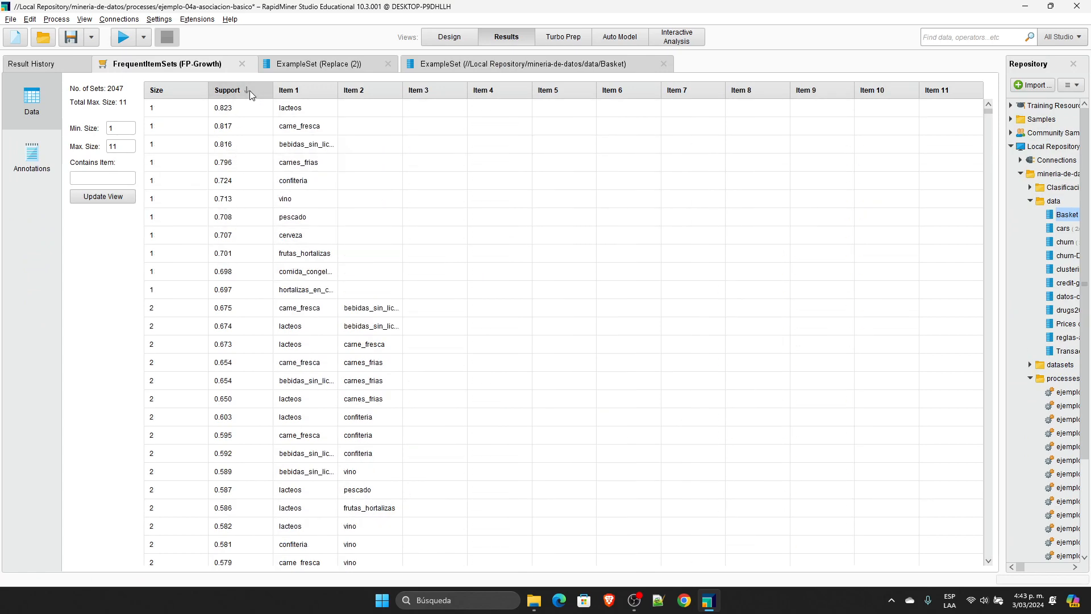
scroll(261, 251, "down", 10)
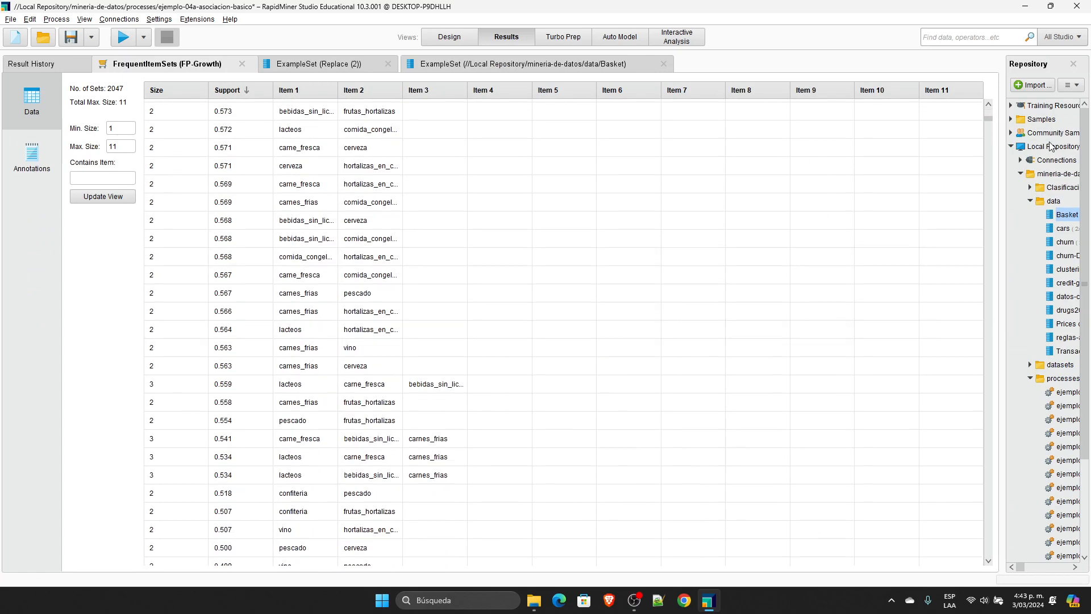
Step: Examine the lowest-support frequent item sets, including the single eleven-item set, and go back to the start of the list
left_click_drag(987, 118, 986, 577)
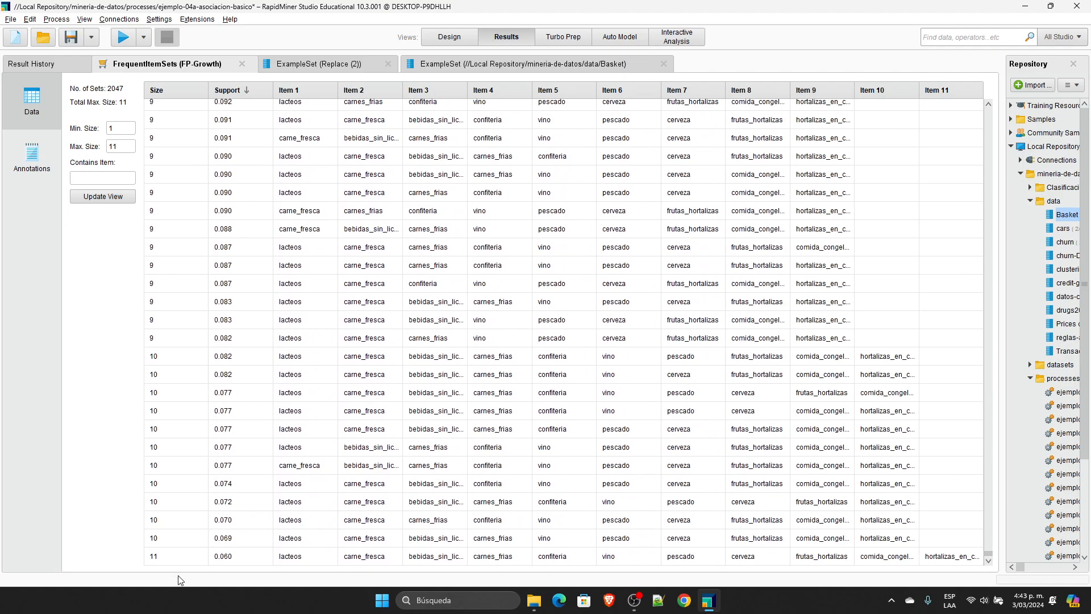
left_click(244, 556)
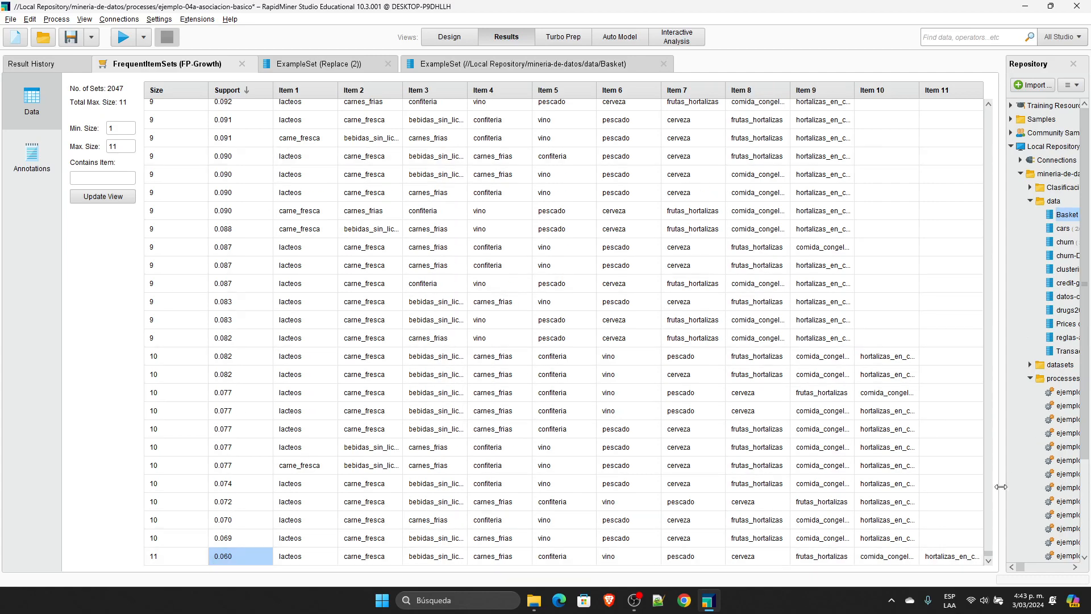
left_click_drag(990, 552, 996, 89)
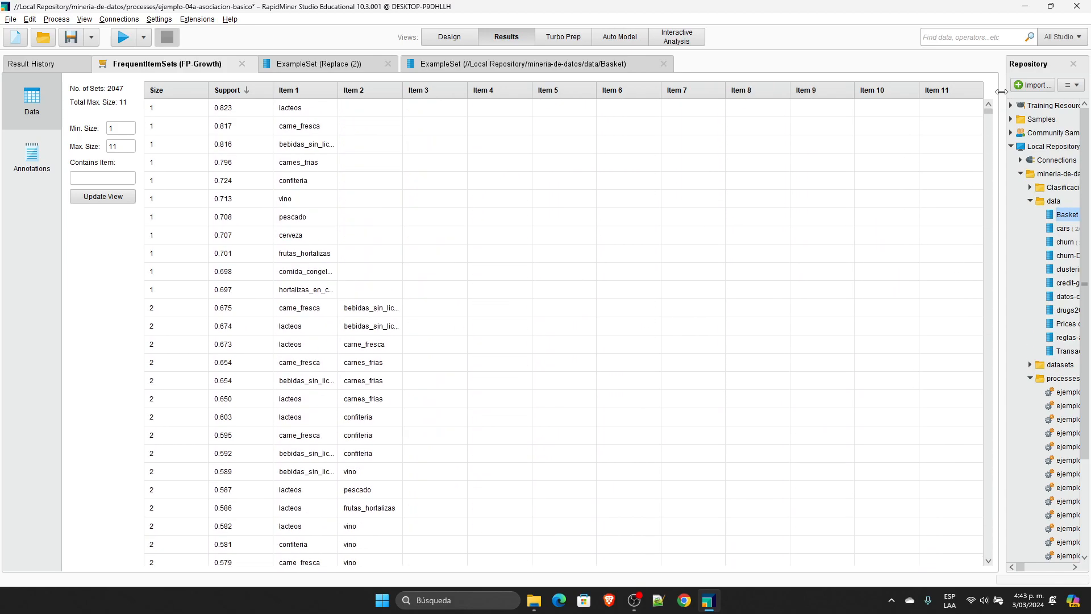
Step: Set FP-Growth's min support to 0.1, run the process and check the largest frequent item sets
left_click(438, 37)
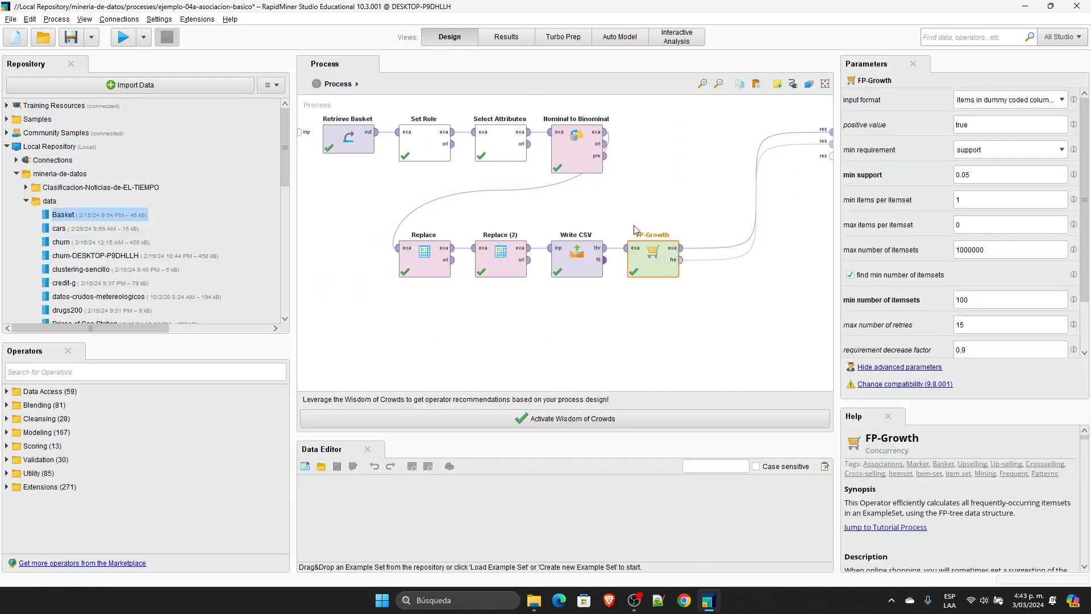
left_click(1010, 179)
key("BackSpace")
type("1")
left_click(124, 37)
left_click_drag(990, 111, 963, 587)
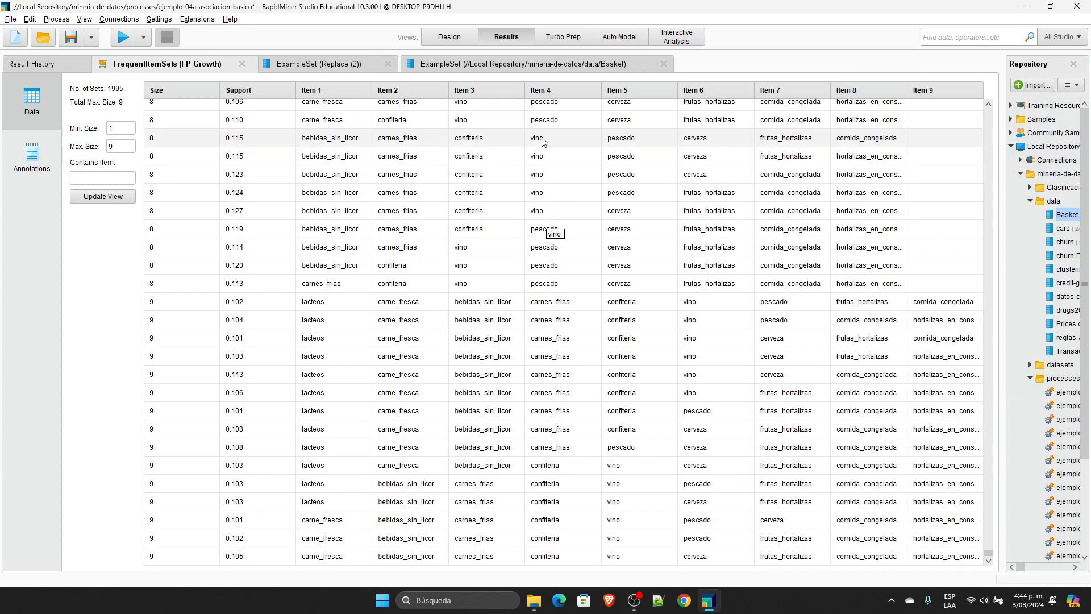
Step: Set FP-Growth's min support to 0.05 in the process design and dismiss the recommendations dialog
left_click(449, 37)
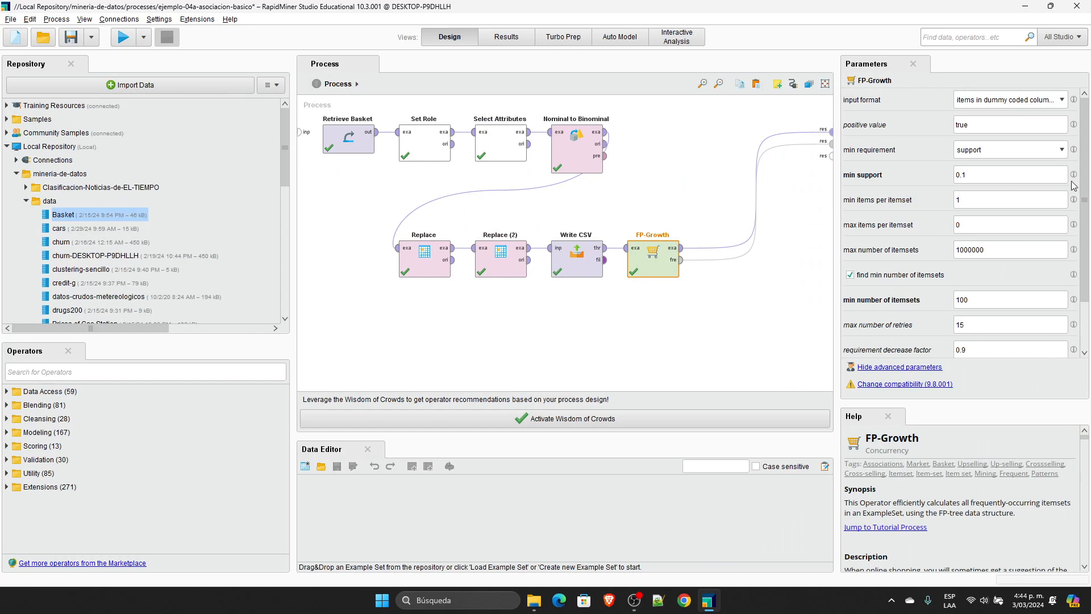
left_click(1012, 176)
type("05")
left_click(637, 419)
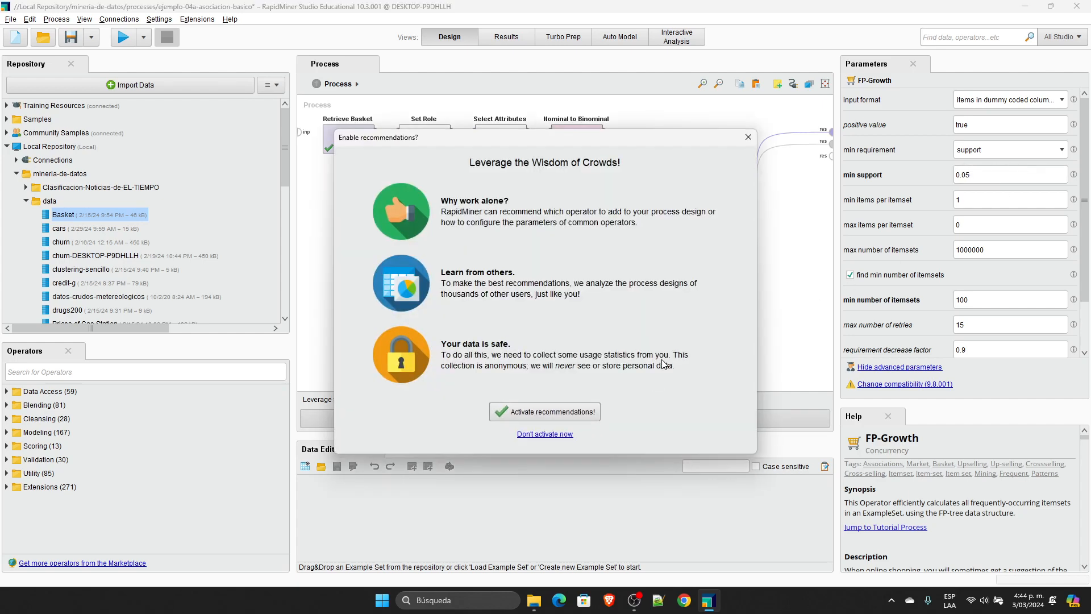
left_click(748, 137)
Step: Undo the latest process changes to restore the Create Association Rules operator with its connections, and run the process
left_click(766, 320)
key("ctrl+z")
key("ctrl+z")
key("ctrl+z")
key("ctrl+z")
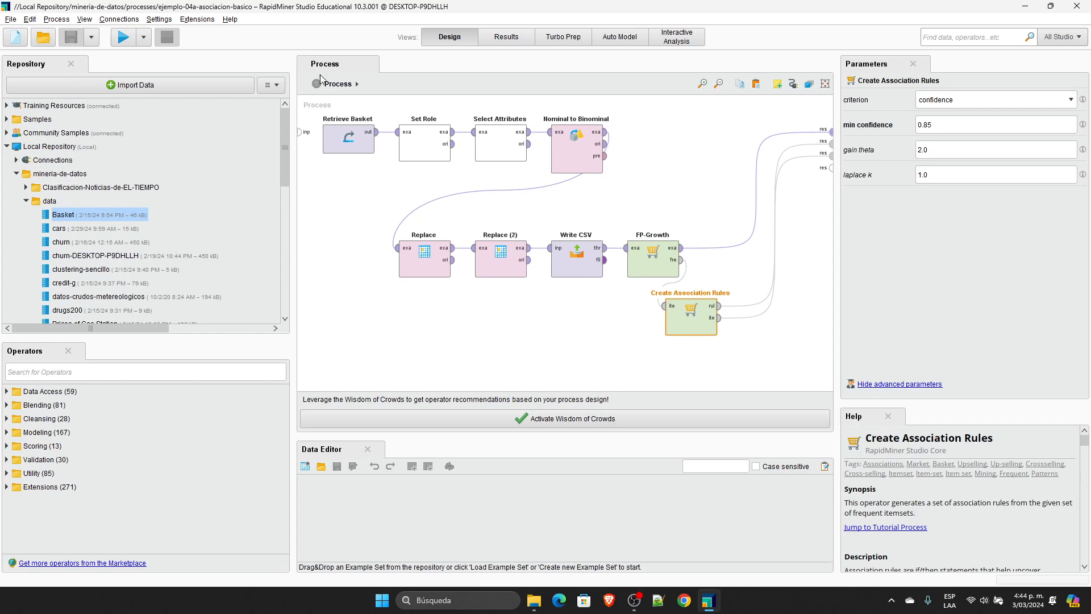
left_click(123, 37)
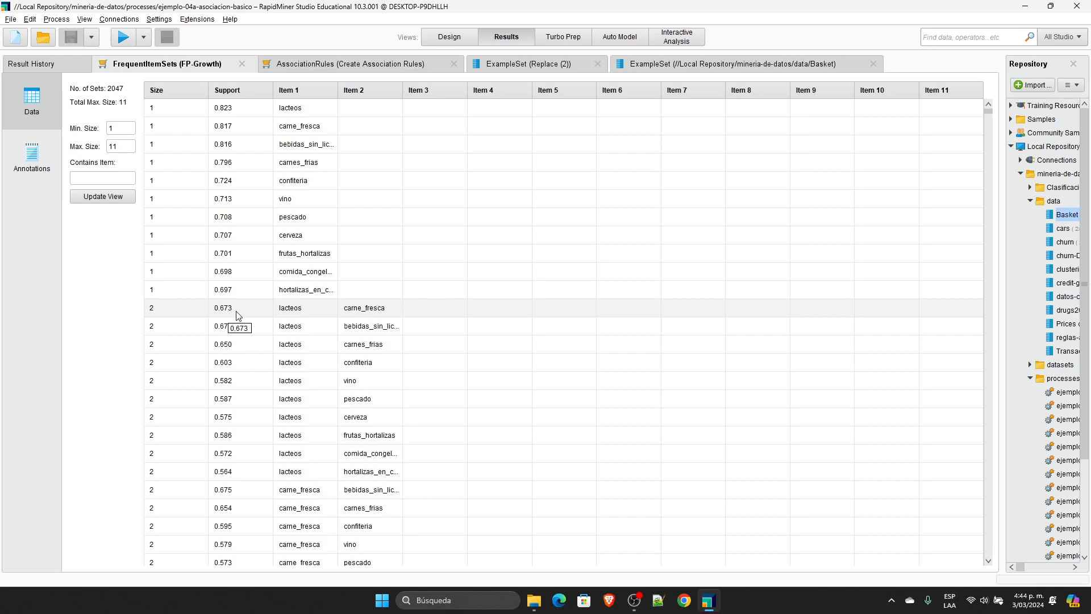
Step: Open the association rules result, widen the Premises column and sort the rules by confidence in descending order
left_click(372, 68)
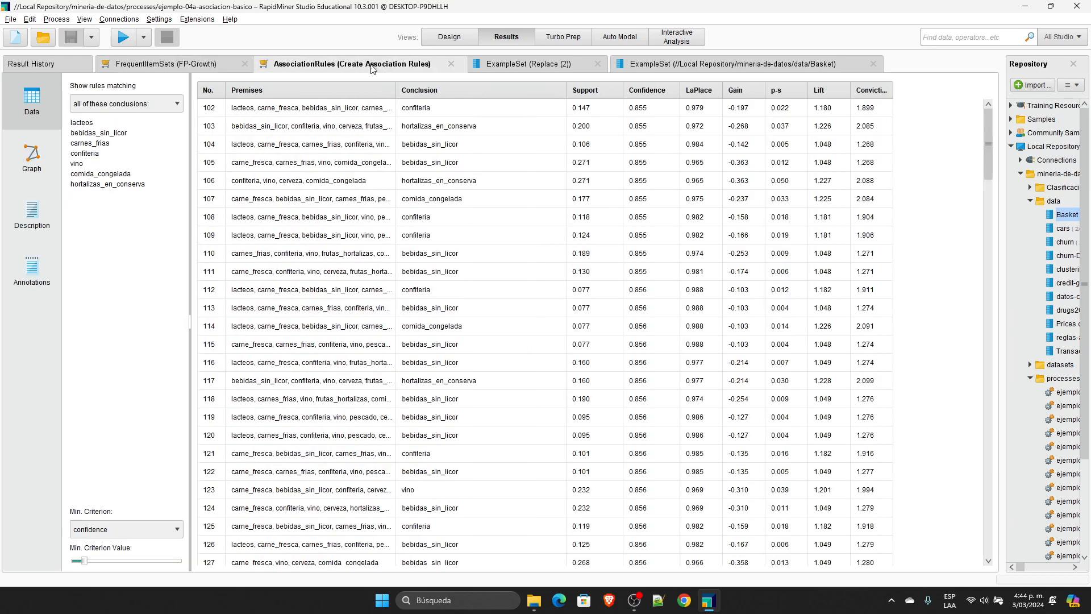
left_click_drag(394, 91, 475, 91)
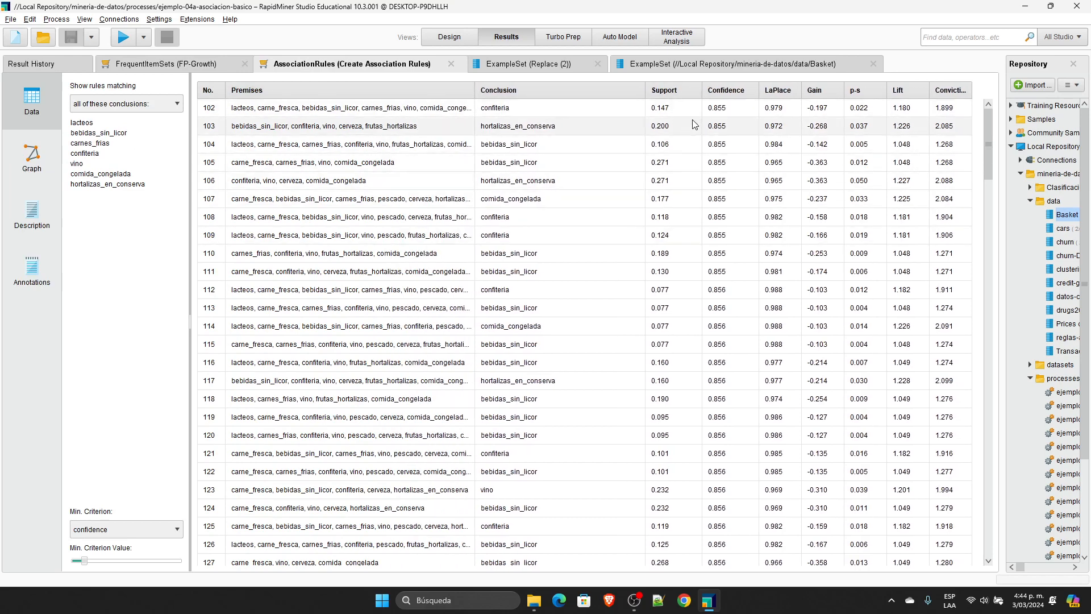
left_click(730, 96)
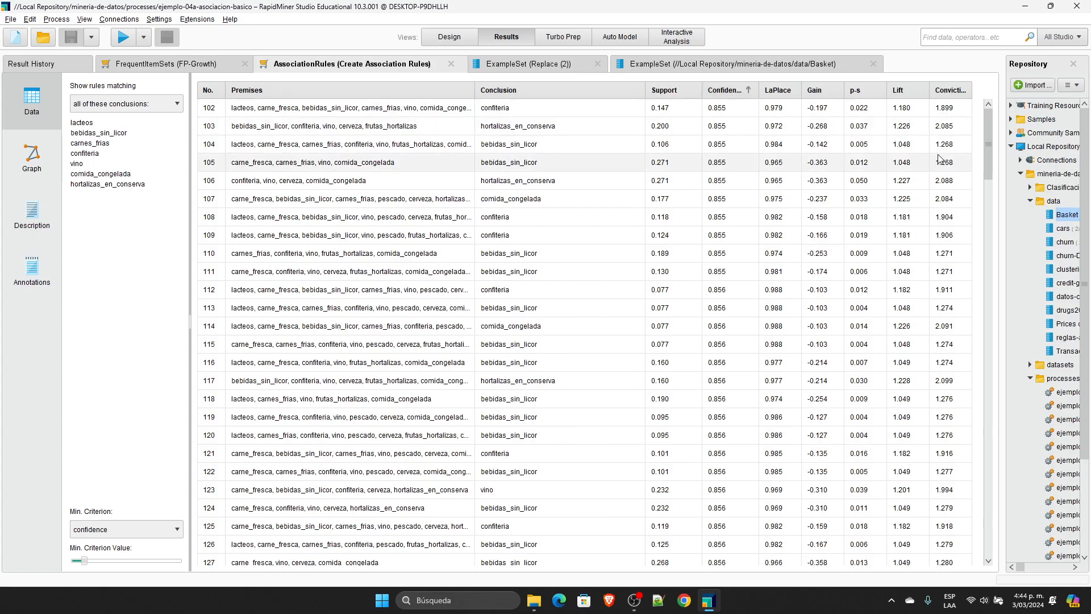
left_click_drag(990, 129, 977, 518)
left_click_drag(980, 543, 980, 168)
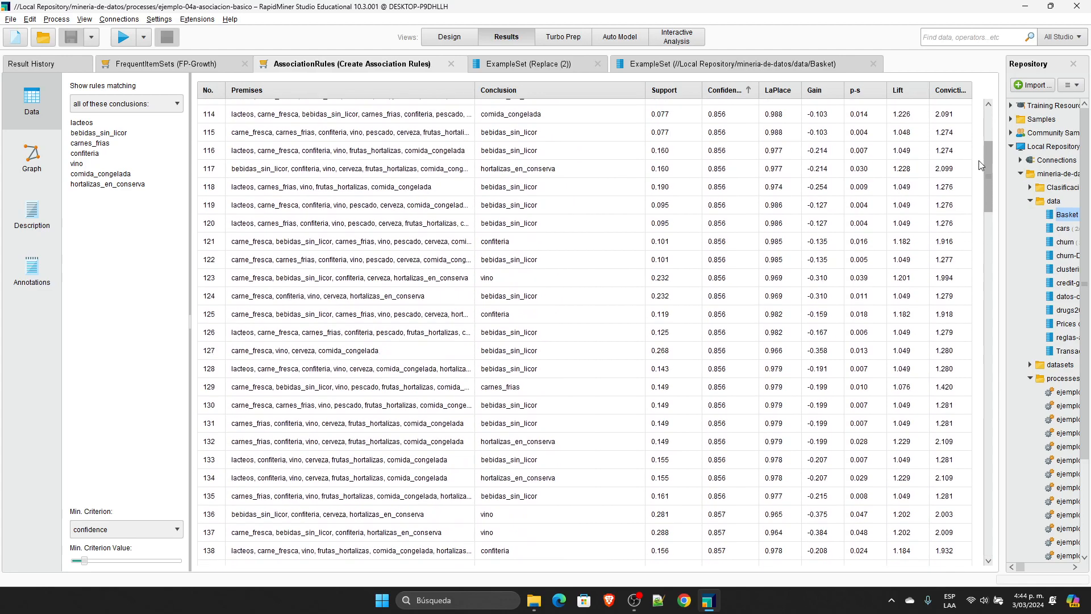
left_click(738, 84)
left_click(739, 84)
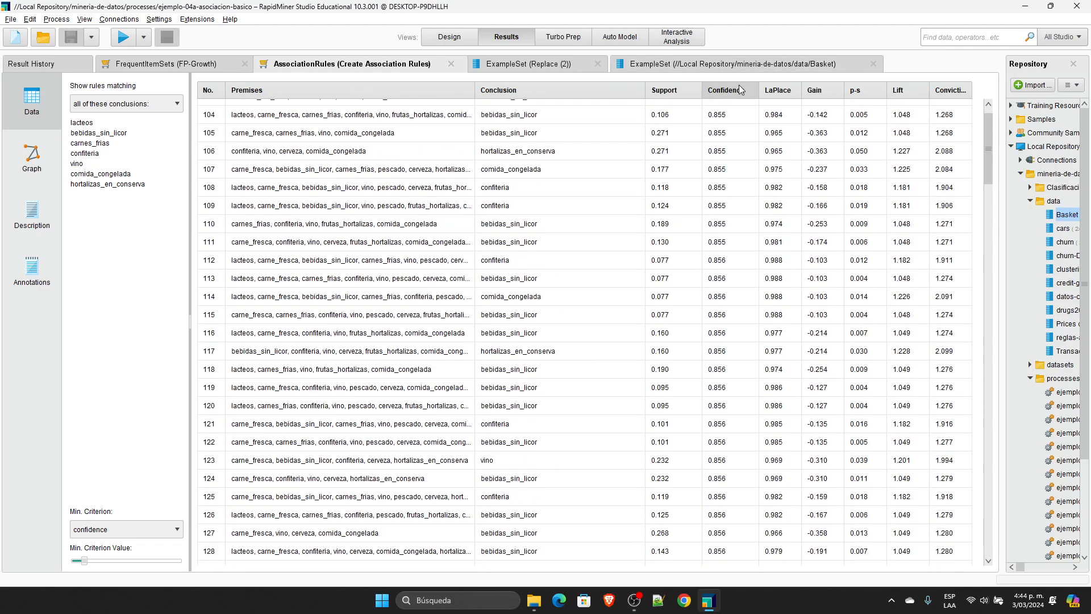
left_click(736, 90)
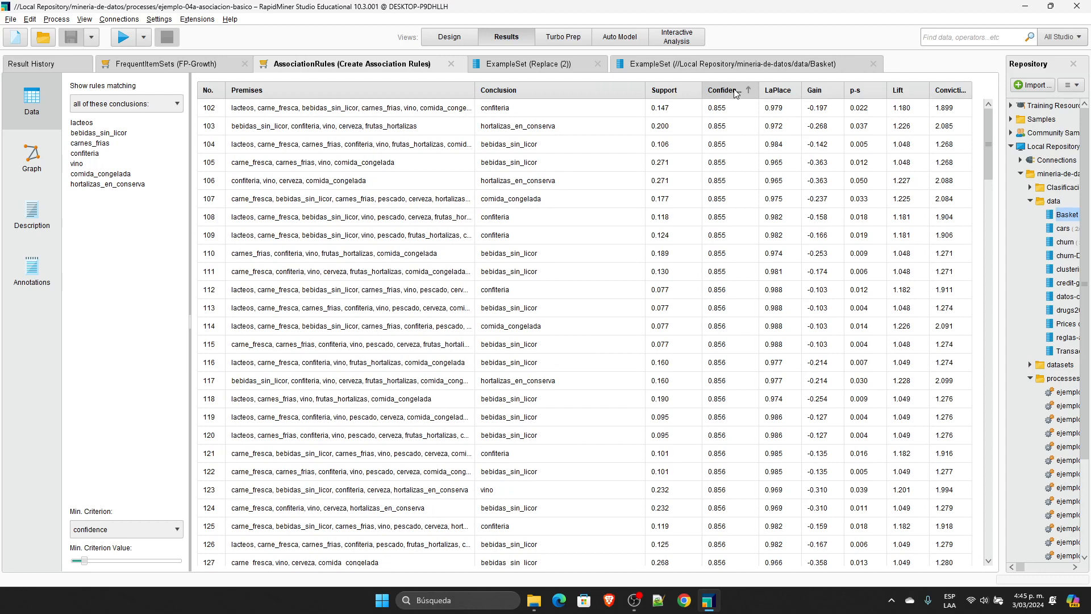
left_click(737, 91)
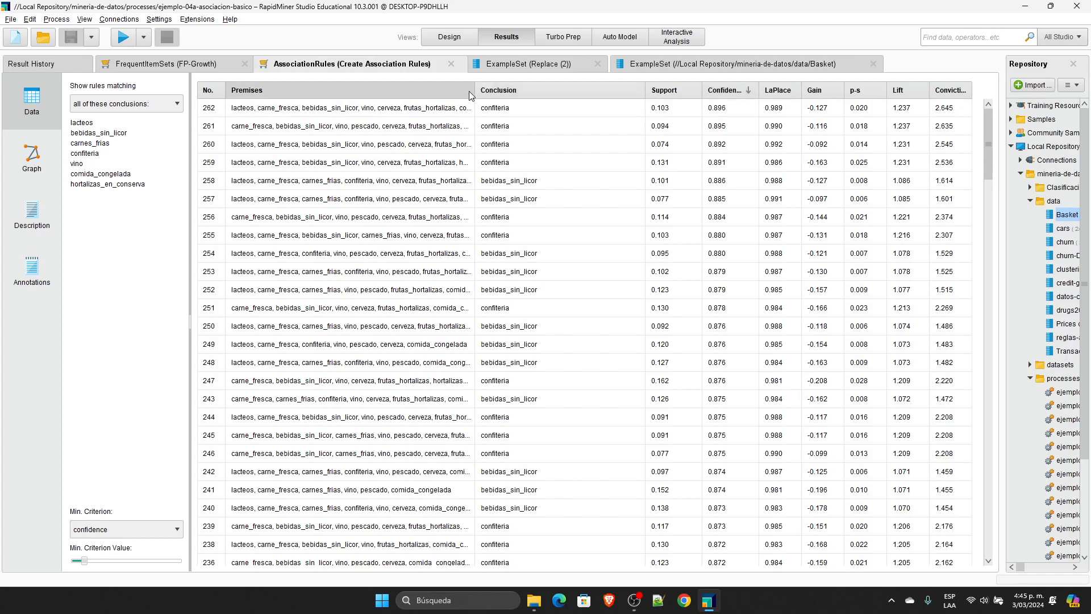
left_click_drag(473, 91, 500, 91)
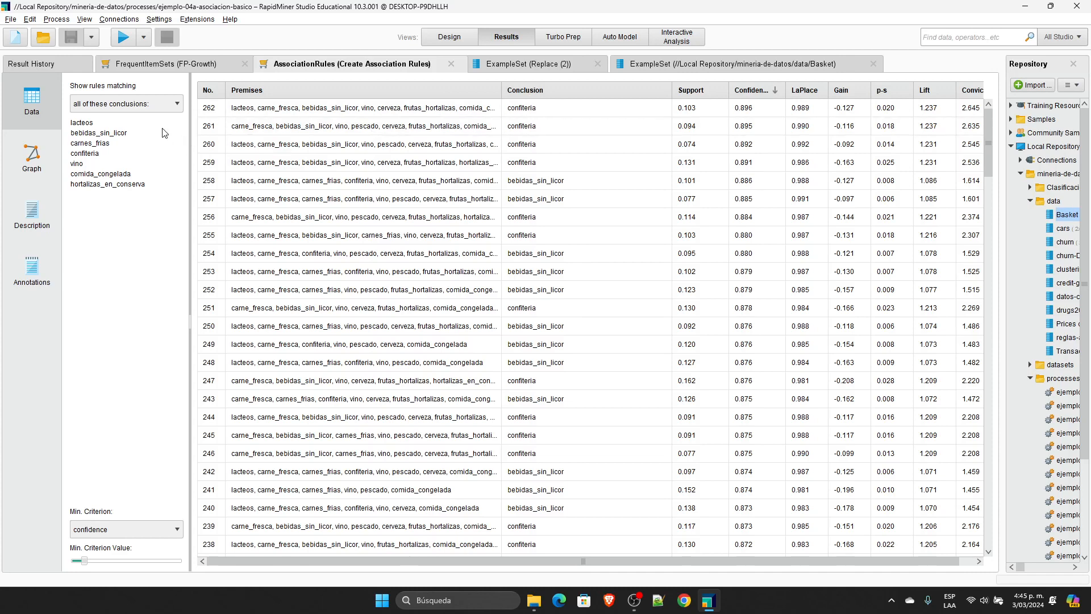
Step: Filter the association rules to the conclusion vino, widen the Premises column to read them, and return to the process design
left_click(77, 164)
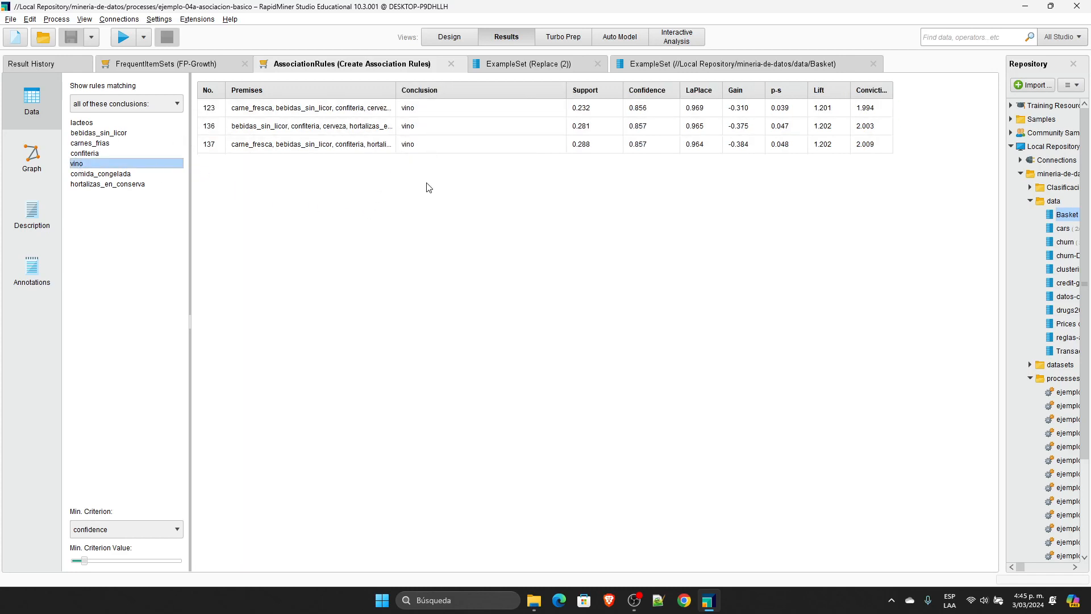
left_click_drag(397, 91, 530, 95)
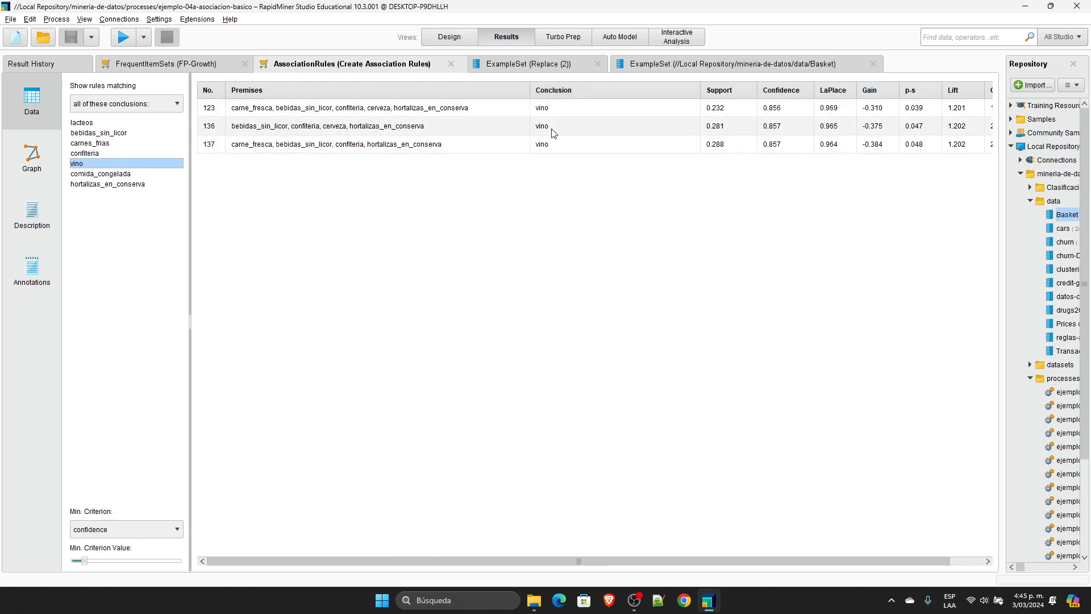
left_click(461, 37)
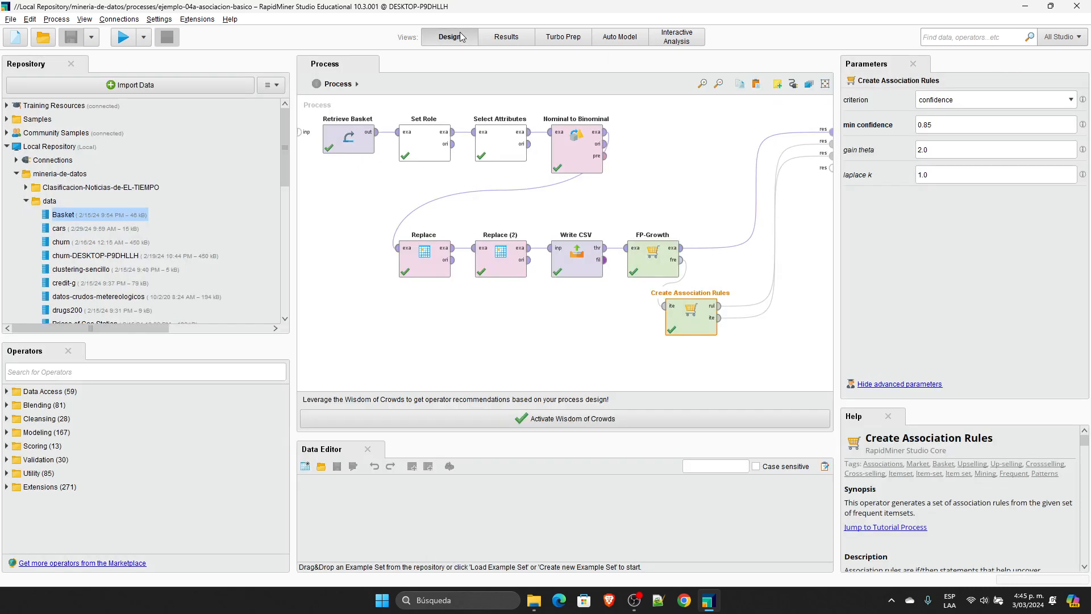
left_click(718, 219)
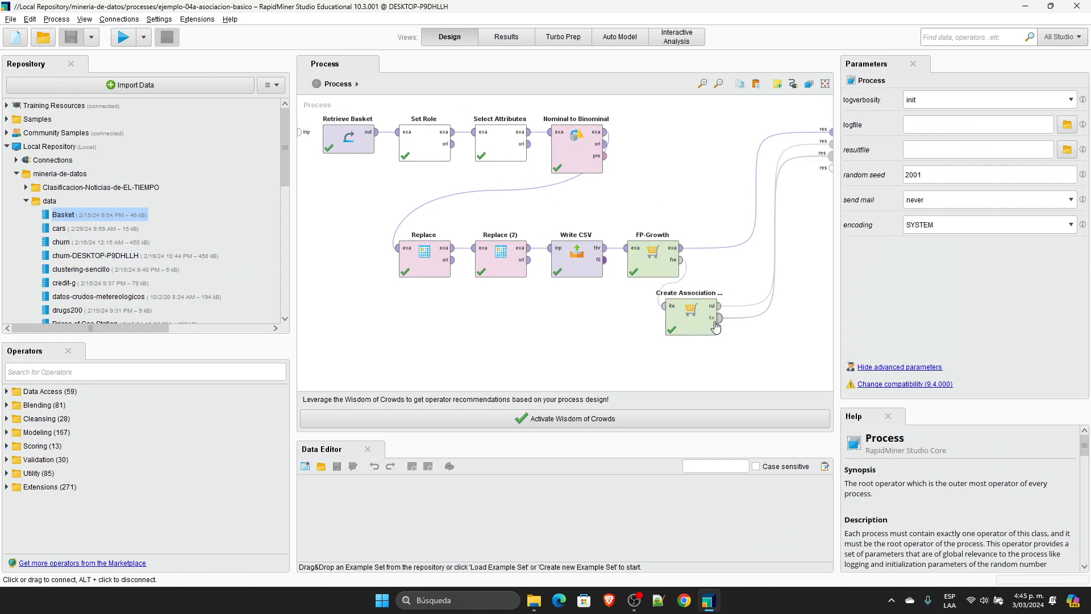
mouse_move(715, 327)
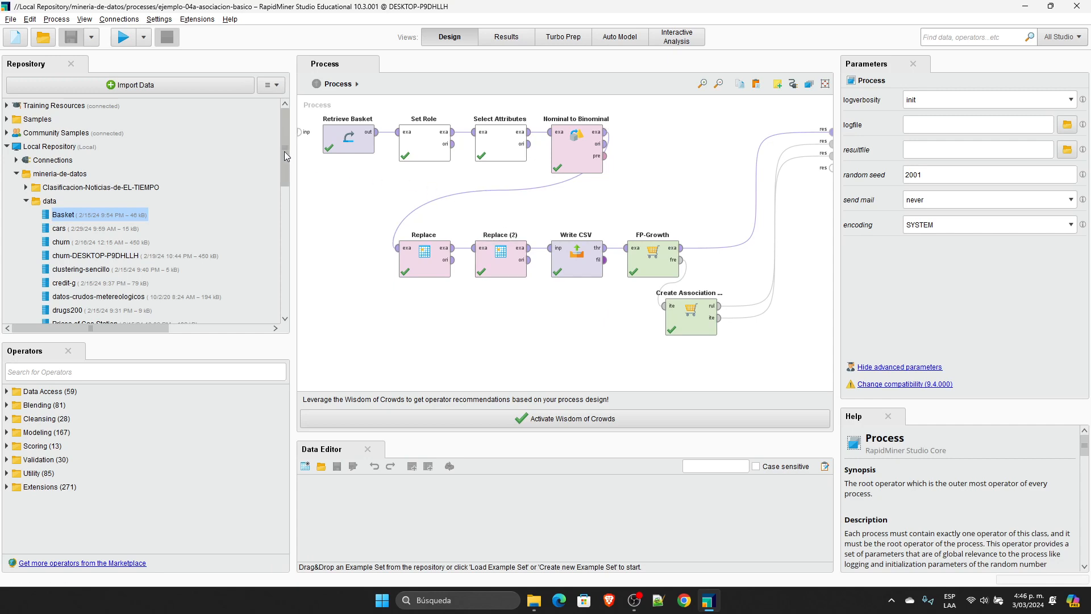
Step: Locate the ejemplo-04b-asociacion-por-concatenacion process in the repository and review the ExampleSet (Replace (2)) result
left_click_drag(285, 156, 287, 254)
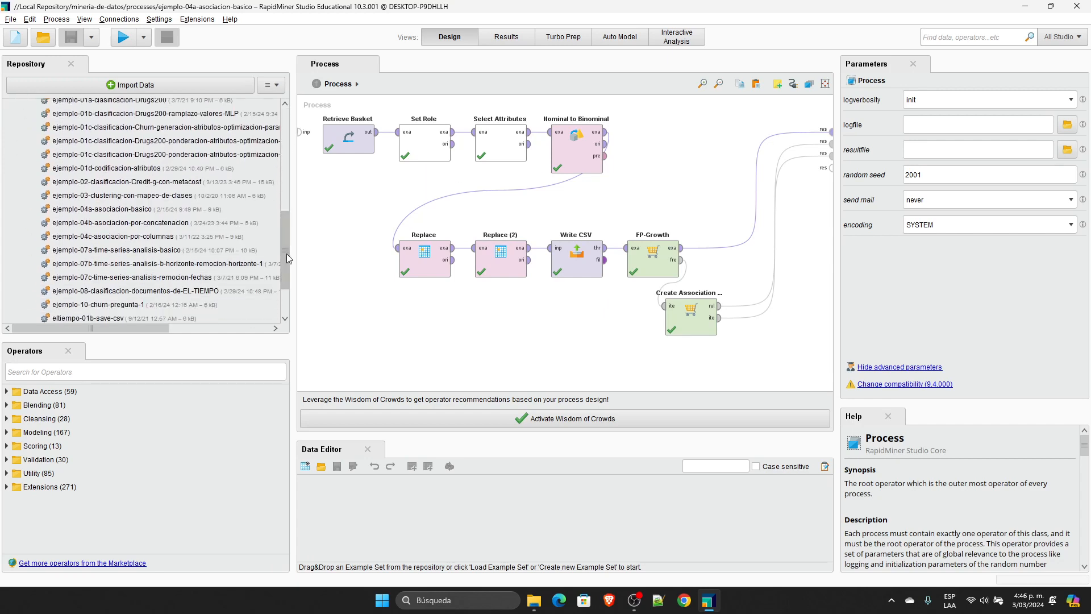
left_click(125, 223)
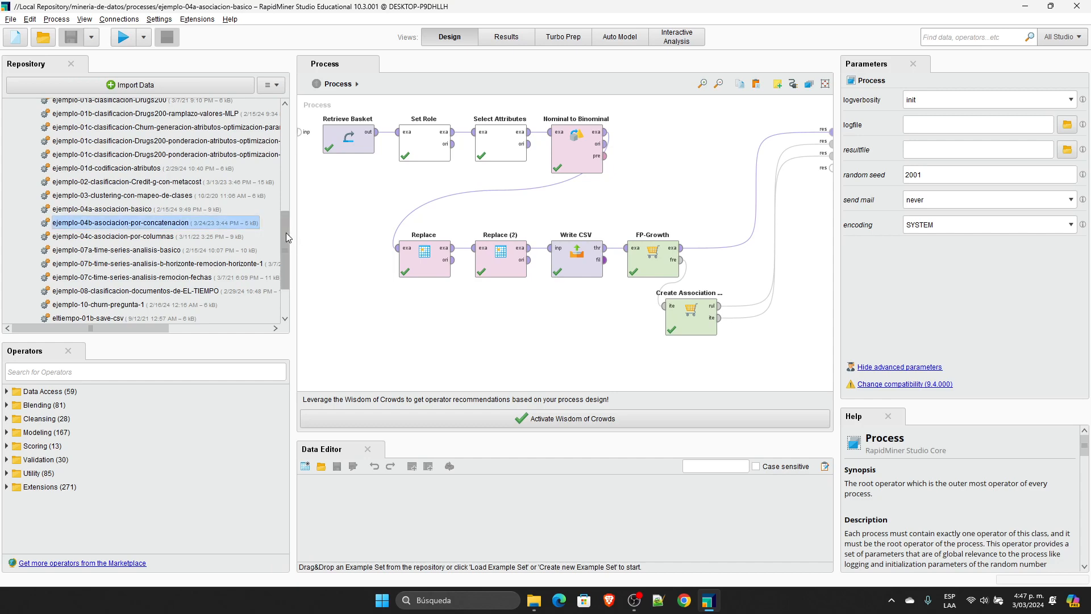
scroll(285, 233, "up", 10)
left_click(506, 37)
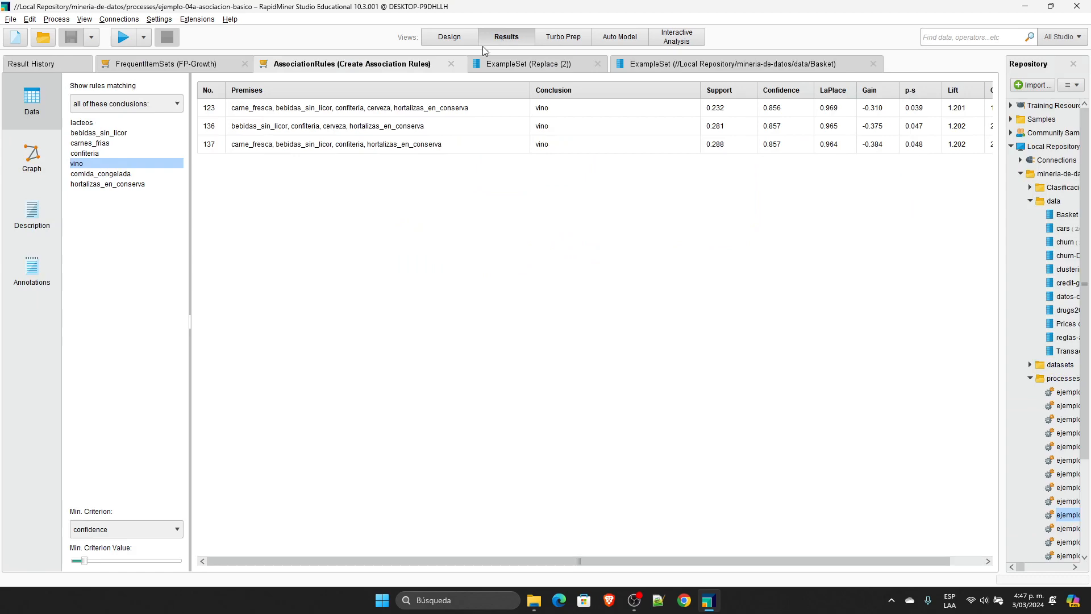
left_click(526, 65)
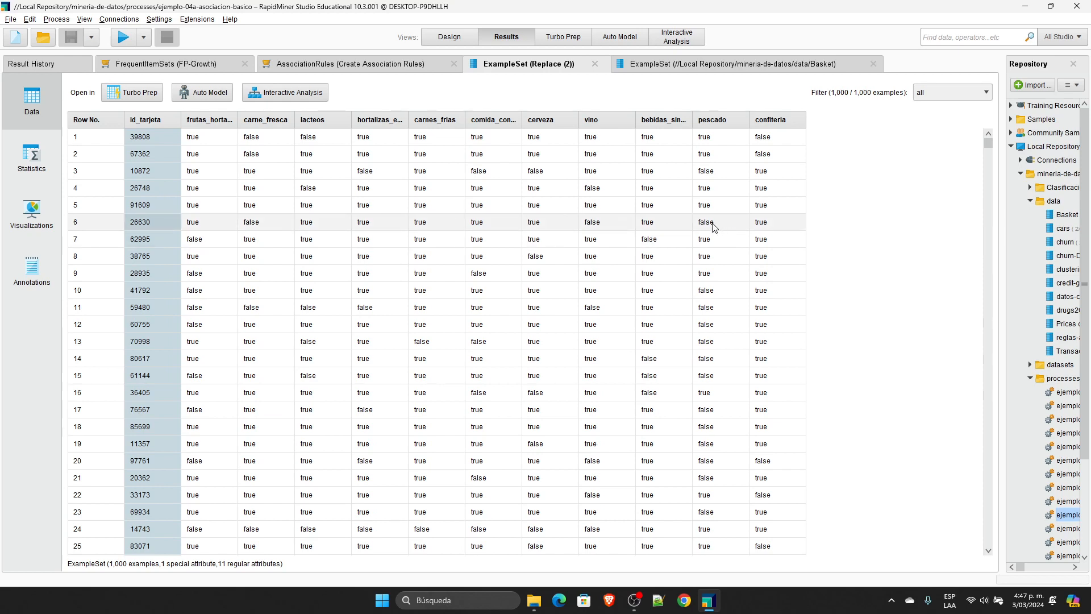
Step: Open the Transactions data set from the repository's data folder
left_click(455, 43)
scroll(238, 258, "down", 3)
double_click(71, 267)
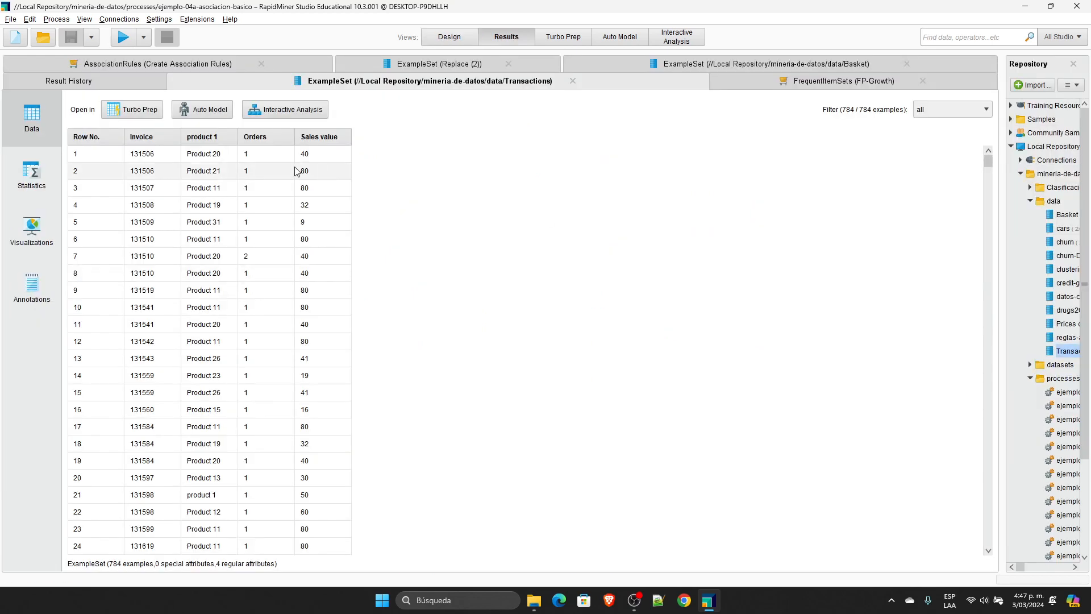
Step: Sort the transactions by Invoice in descending order and highlight all rows belonging to the highest invoice
left_click(161, 136)
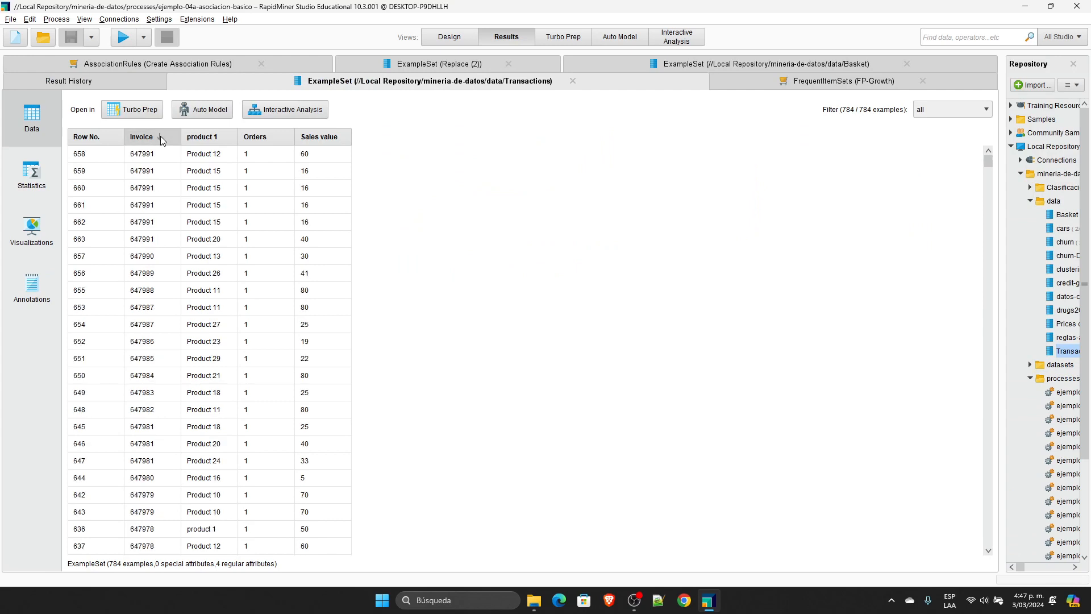
left_click(161, 136)
left_click(160, 136)
left_click(160, 136)
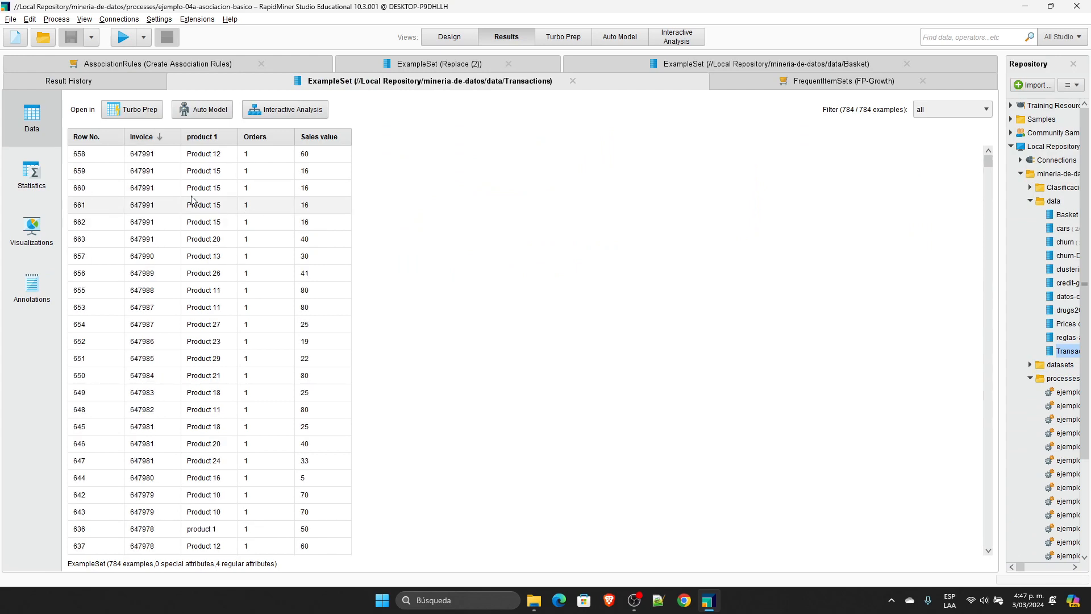
left_click_drag(149, 159, 158, 174)
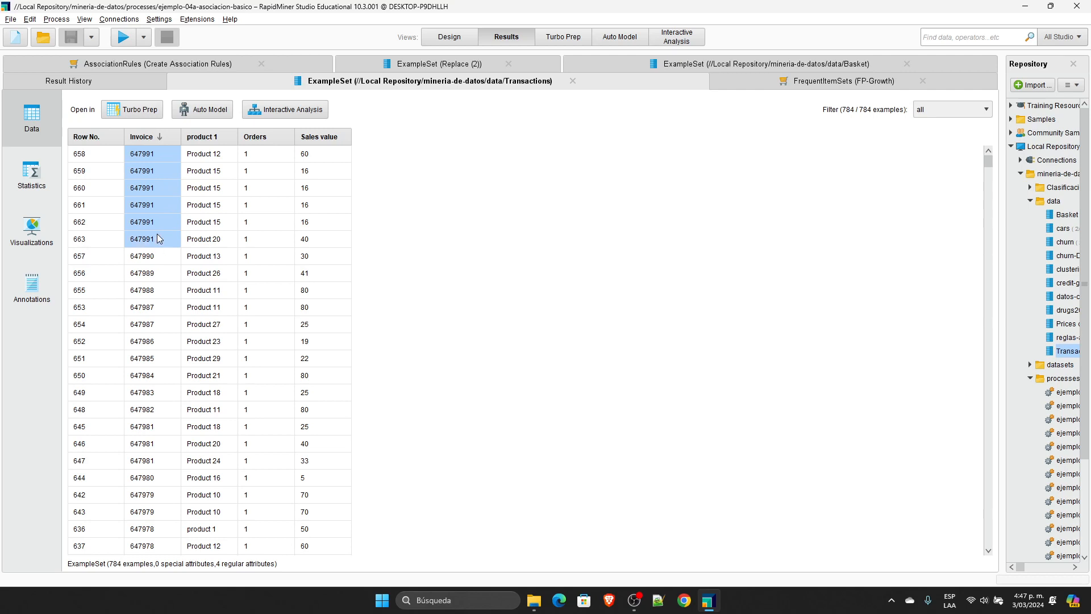
left_click_drag(157, 234, 304, 244)
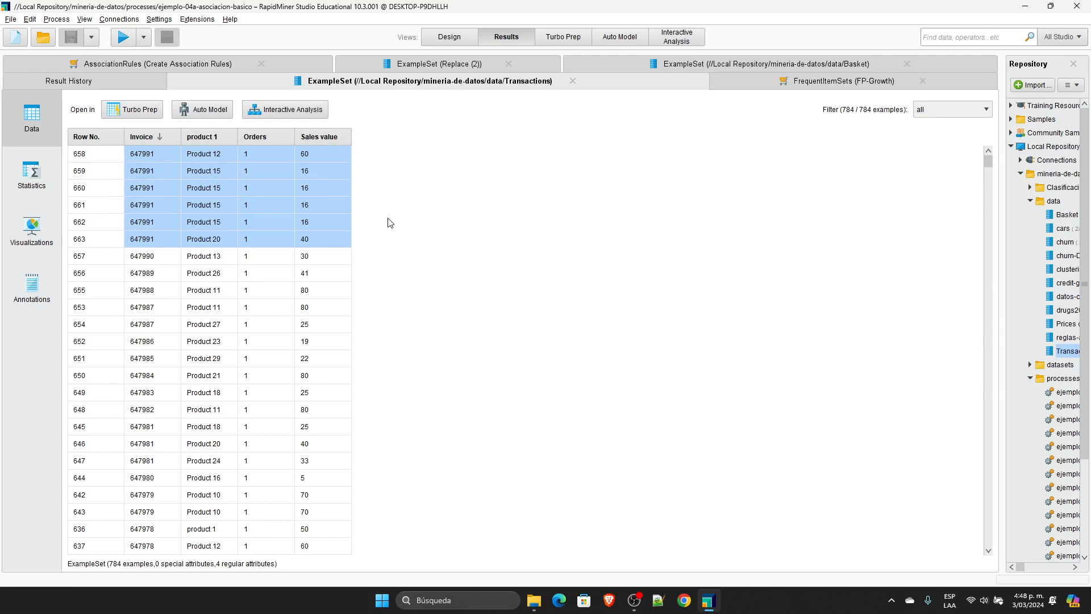
Step: Close the Transactions result and delete the ejemplo-04a-asociacion-basico runs from the result history
left_click(573, 82)
left_click(974, 90)
left_click(974, 91)
left_click(974, 91)
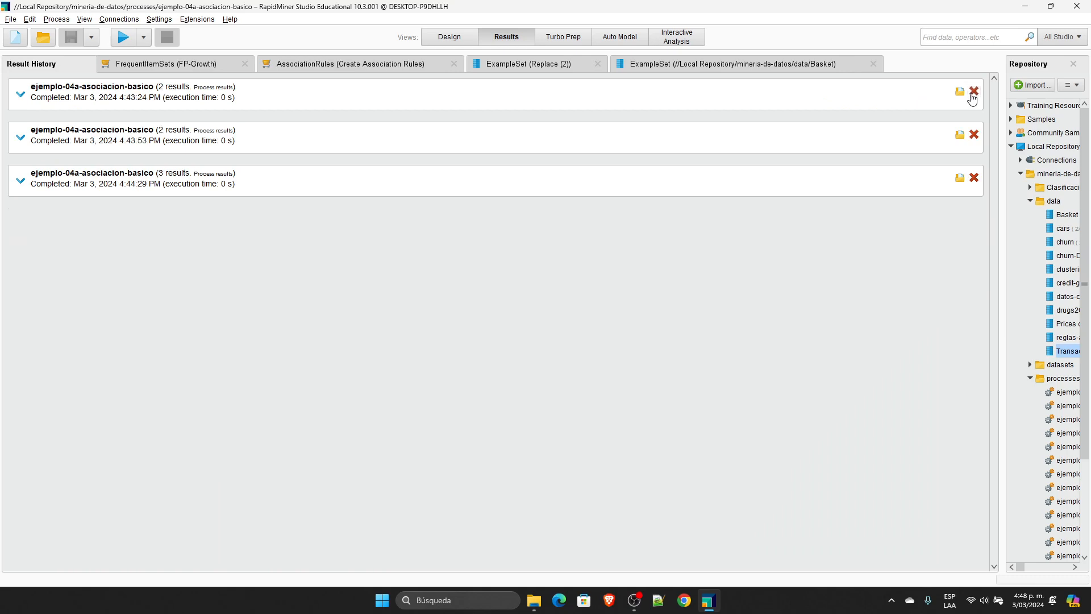
left_click(972, 92)
left_click(972, 93)
left_click(971, 93)
Step: Close the remaining Basket, Replace (2), association rules and frequent item sets results
left_click(862, 68)
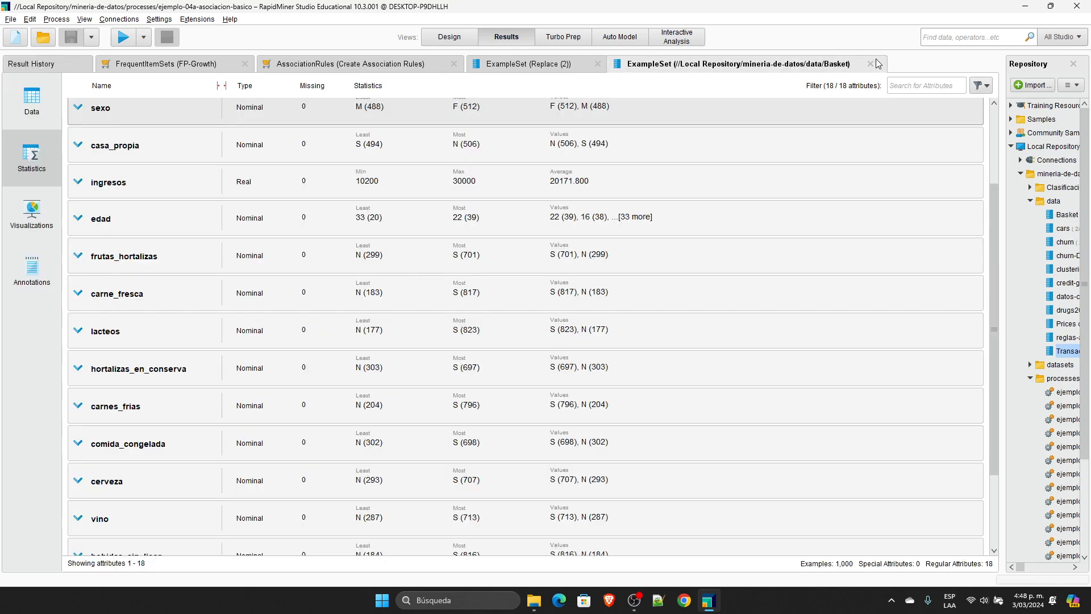
left_click(870, 63)
left_click(597, 63)
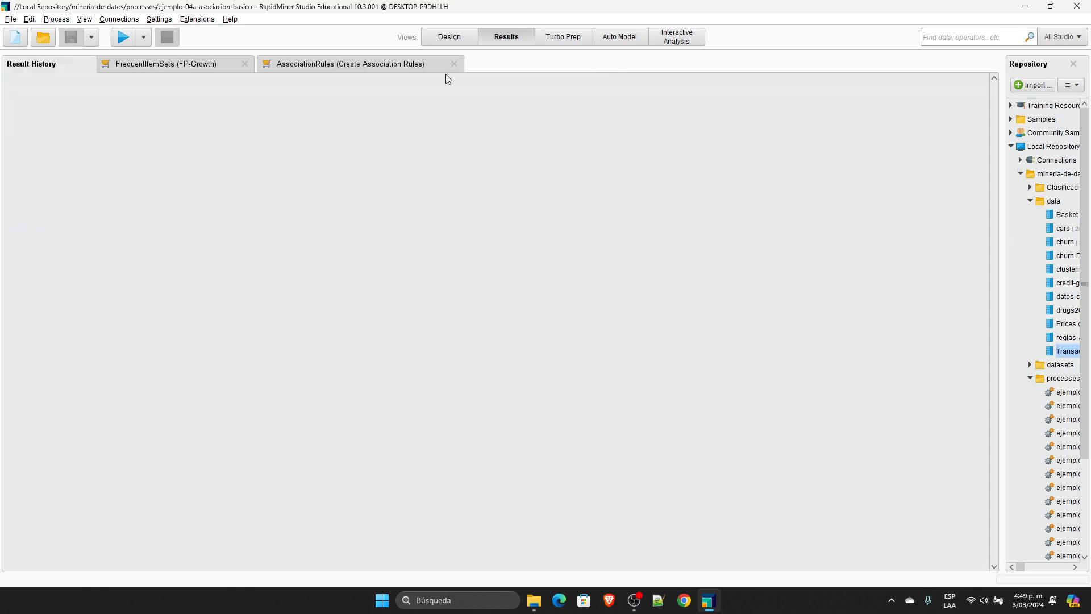
left_click(454, 63)
left_click(245, 63)
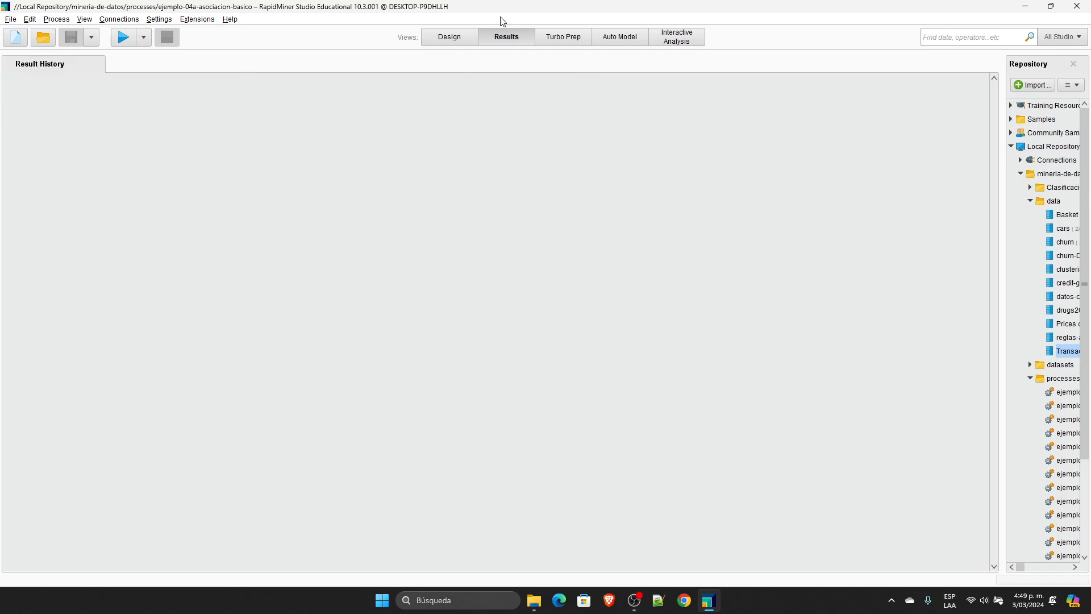
Step: Return to the process design and open ejemplo-04b-asociacion-por-concatenacion from the repository's processes folder
left_click(450, 38)
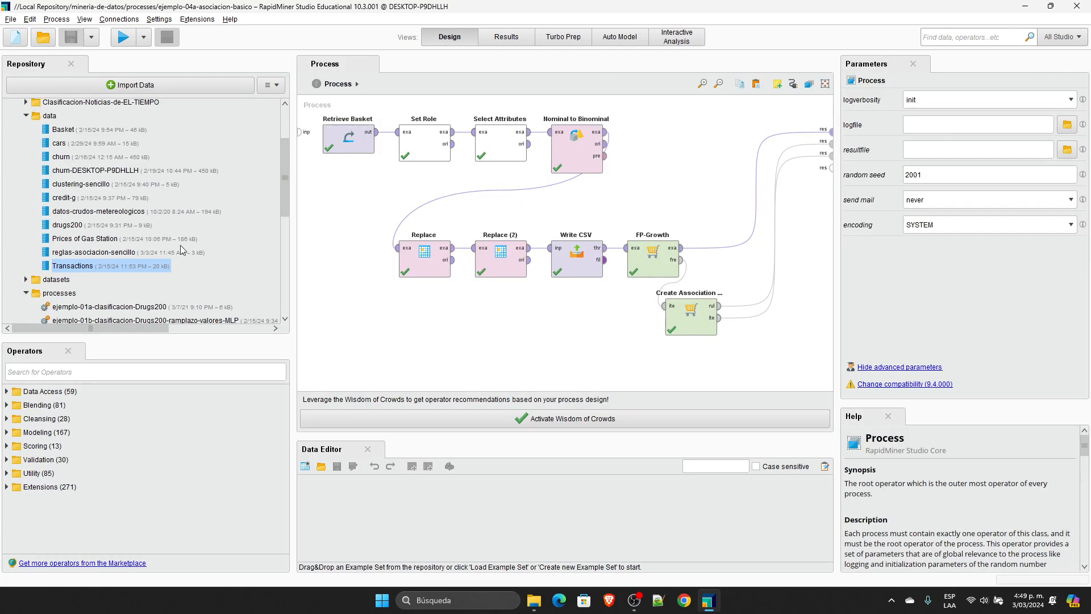
scroll(159, 255, "down", 5)
scroll(159, 255, "down", 2)
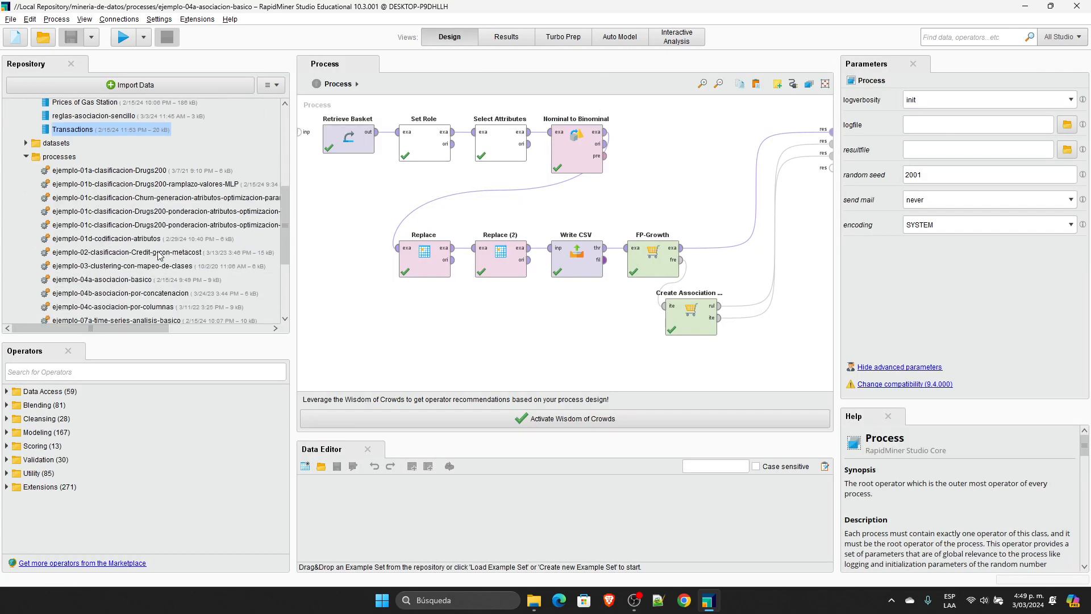
left_click(120, 294)
double_click(120, 294)
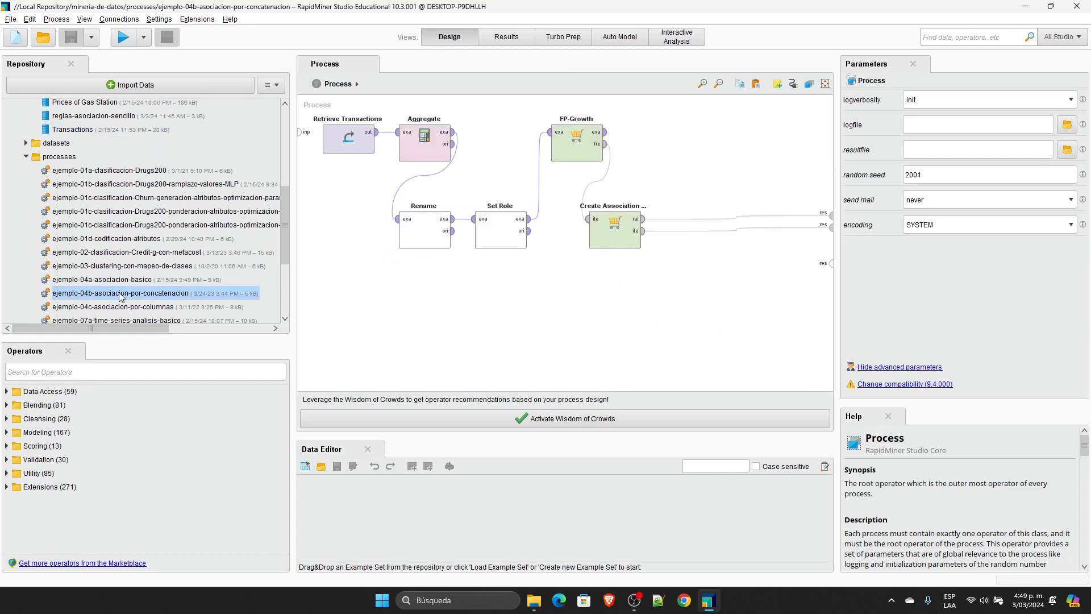
Step: Delete the Rename, Set Role, FP-Growth and Create Association Rules operators, leaving only Retrieve Transactions and Aggregate
left_click_drag(754, 340, 386, 101)
left_click(432, 145, "ctrl")
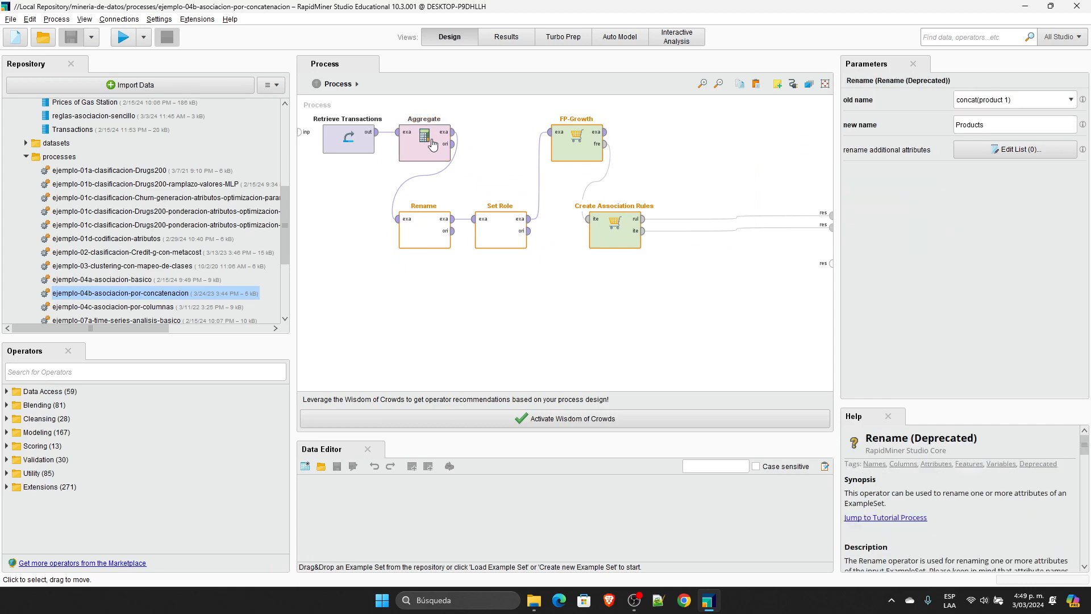
key("Delete")
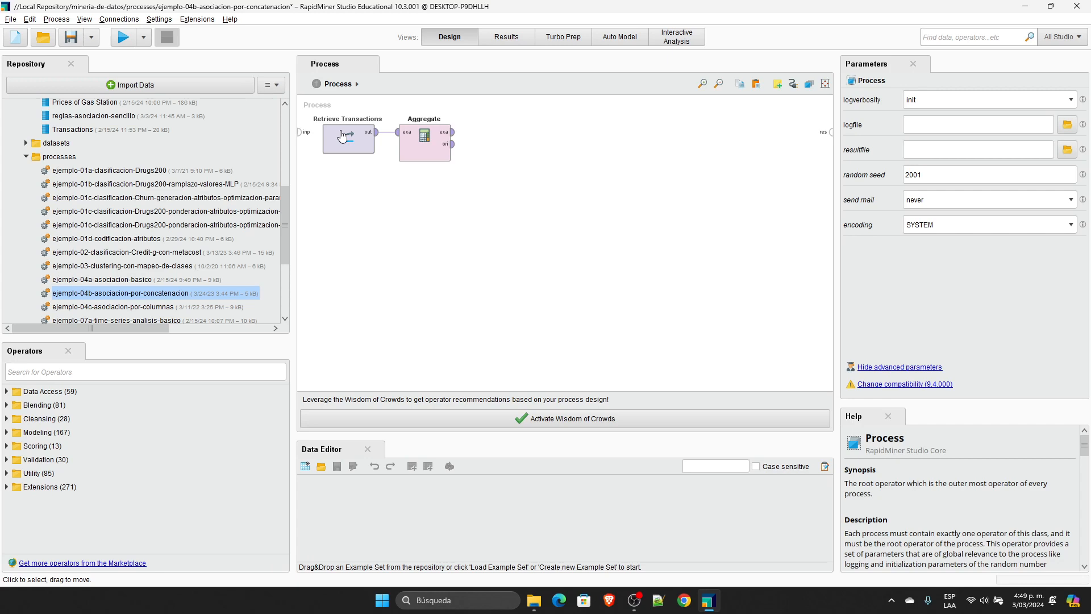
Step: Connect Aggregate's example set and original outputs to the process results and run the process
left_click(431, 138)
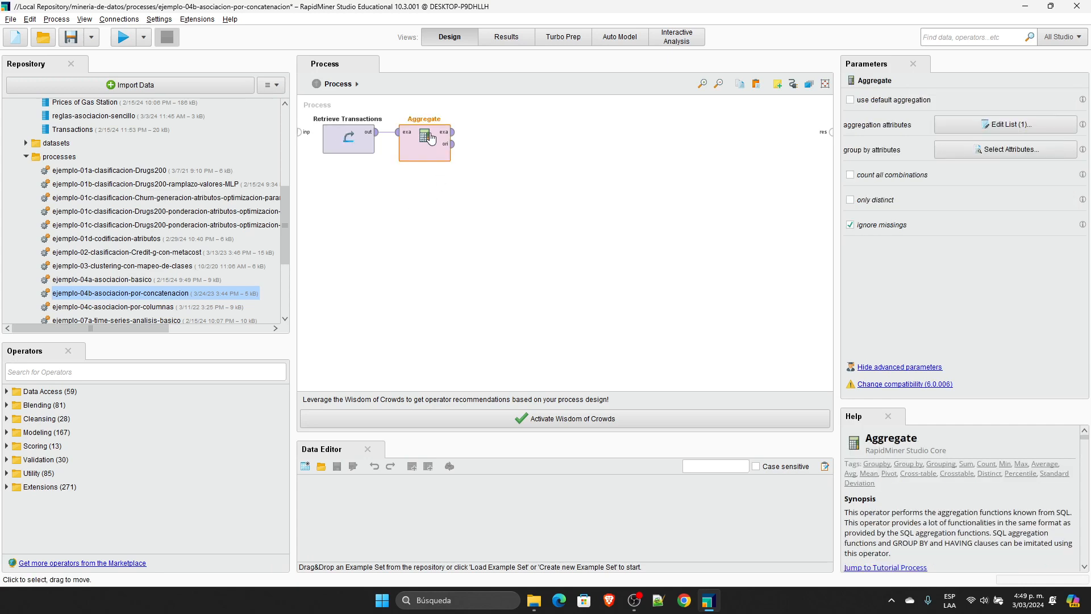
left_click(453, 132)
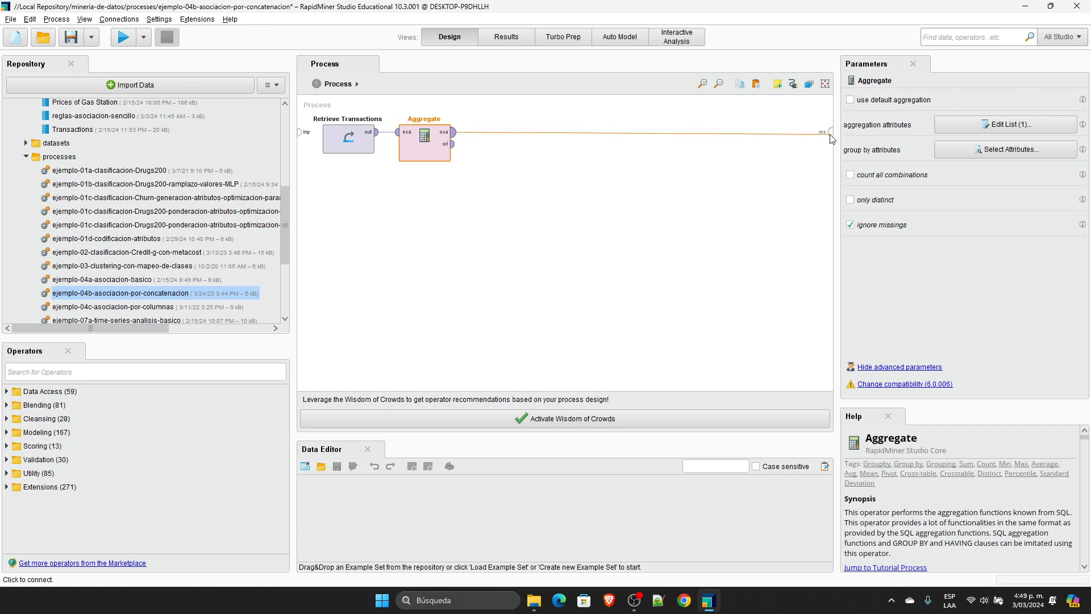
left_click(830, 133)
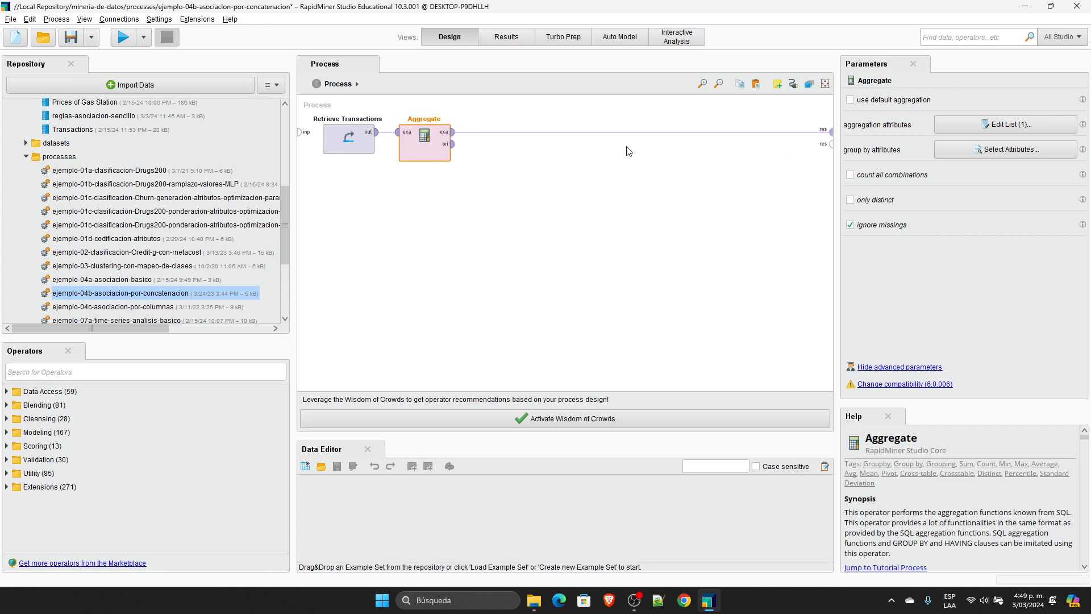
left_click(453, 144)
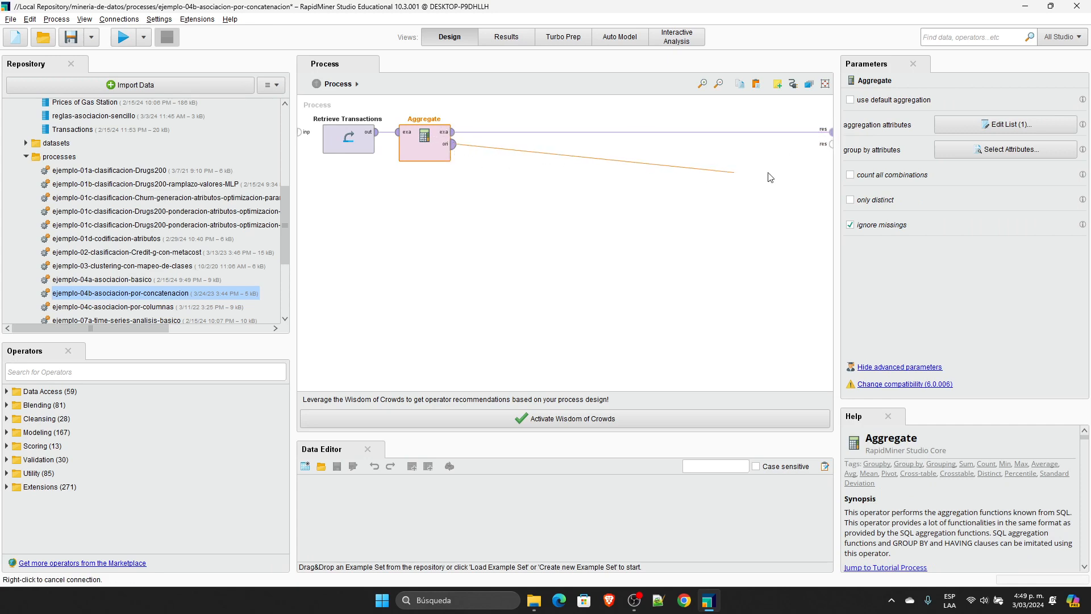
left_click(830, 144)
left_click(124, 38)
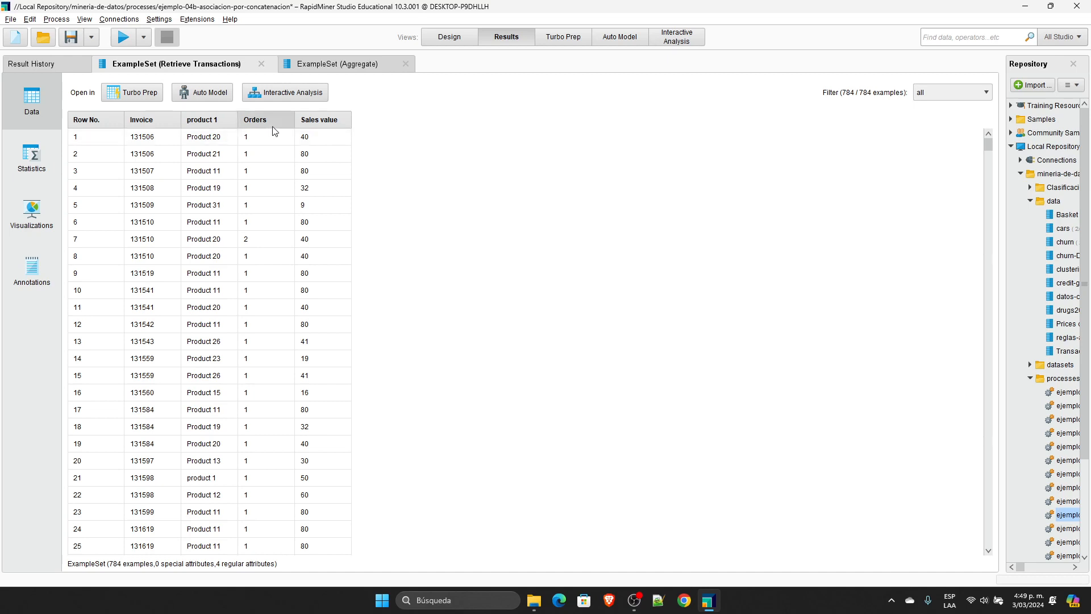
Step: In the Aggregate result, widen the concat(product 1) column and sort by Invoice in descending order, marking the first invoice
left_click(344, 69)
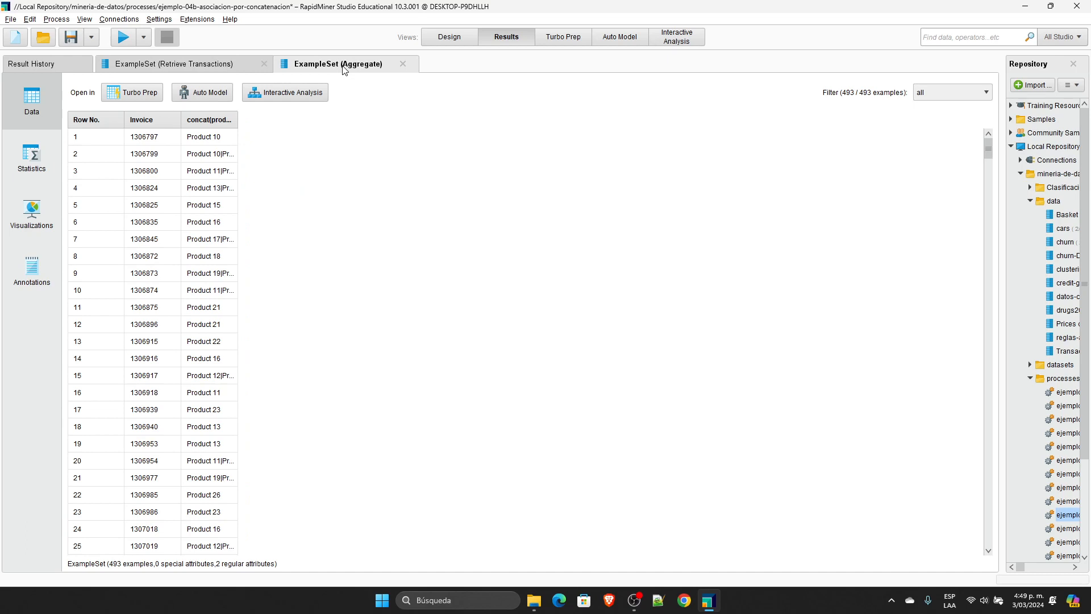
left_click_drag(238, 119, 462, 138)
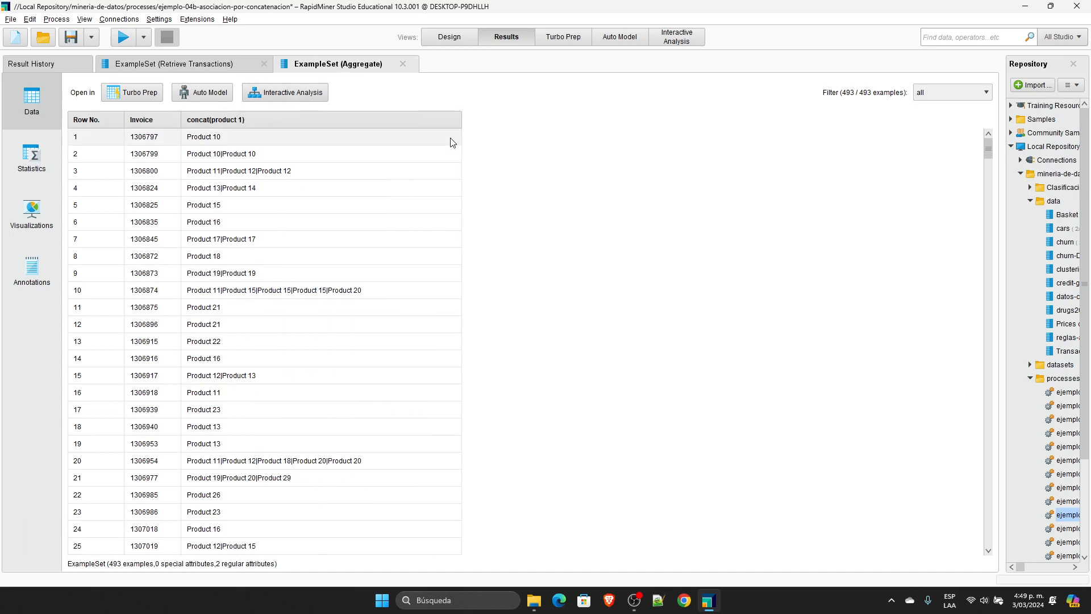
left_click(161, 122)
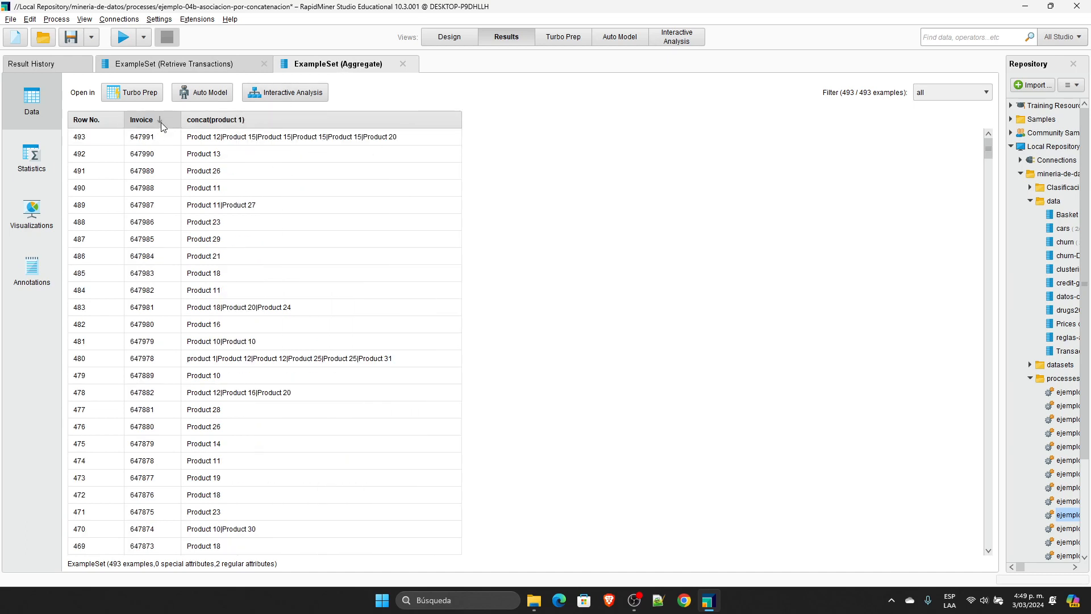
left_click(166, 141)
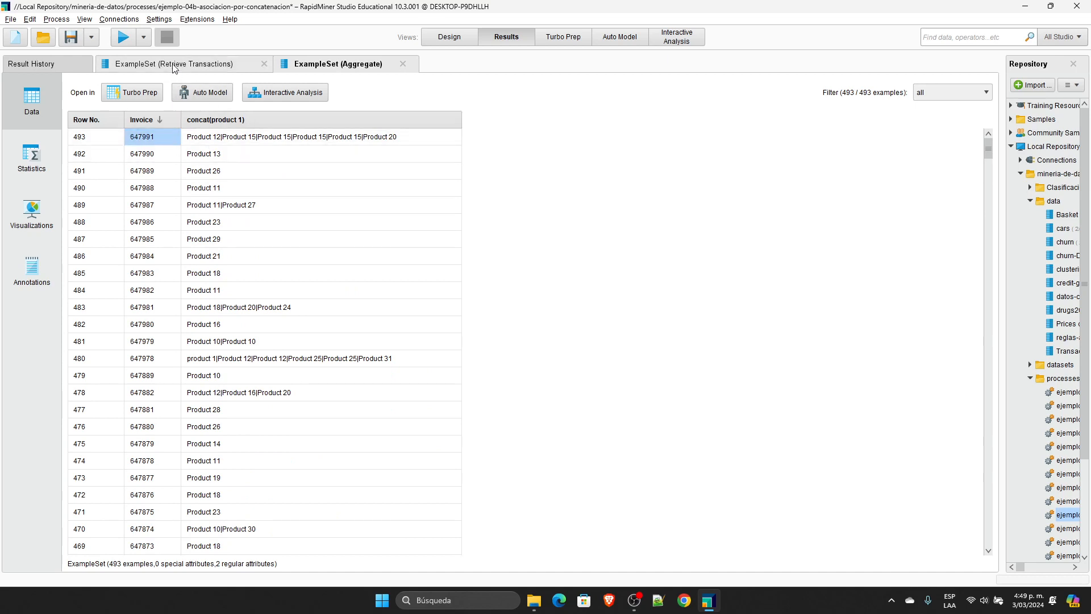
Step: Sort the Retrieve Transactions result by Invoice in descending order and highlight all rows of the first invoice
left_click(173, 68)
left_click(157, 119)
left_click(156, 120)
left_click_drag(152, 137, 312, 224)
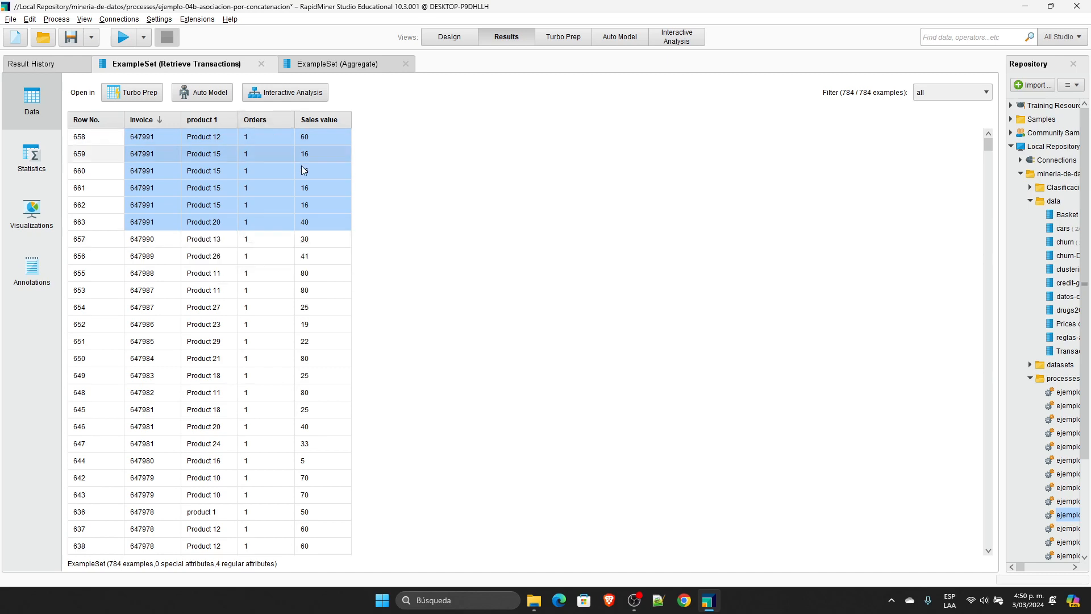
Step: Compare the first invoice's concatenated products in the Aggregate result with its individual product 1 rows in Retrieve Transactions
left_click(344, 64)
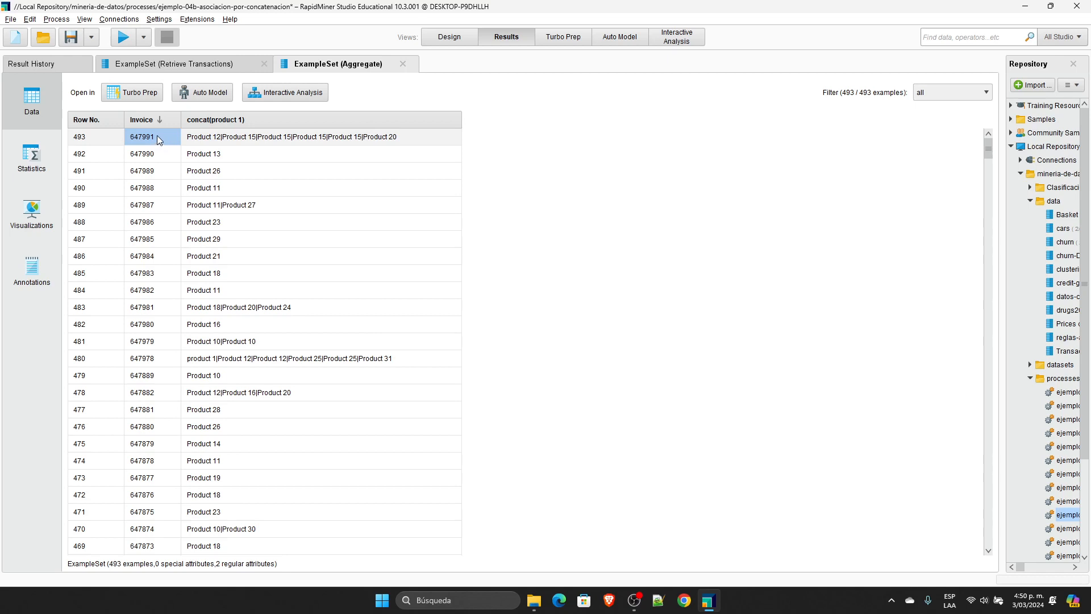
left_click_drag(235, 140, 214, 221)
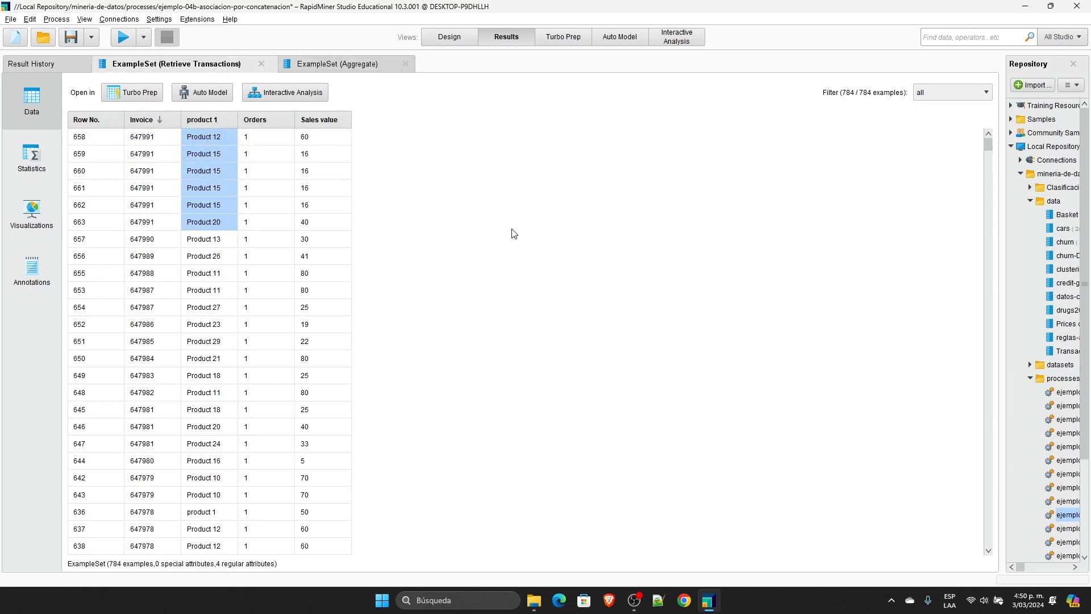
left_click(365, 65)
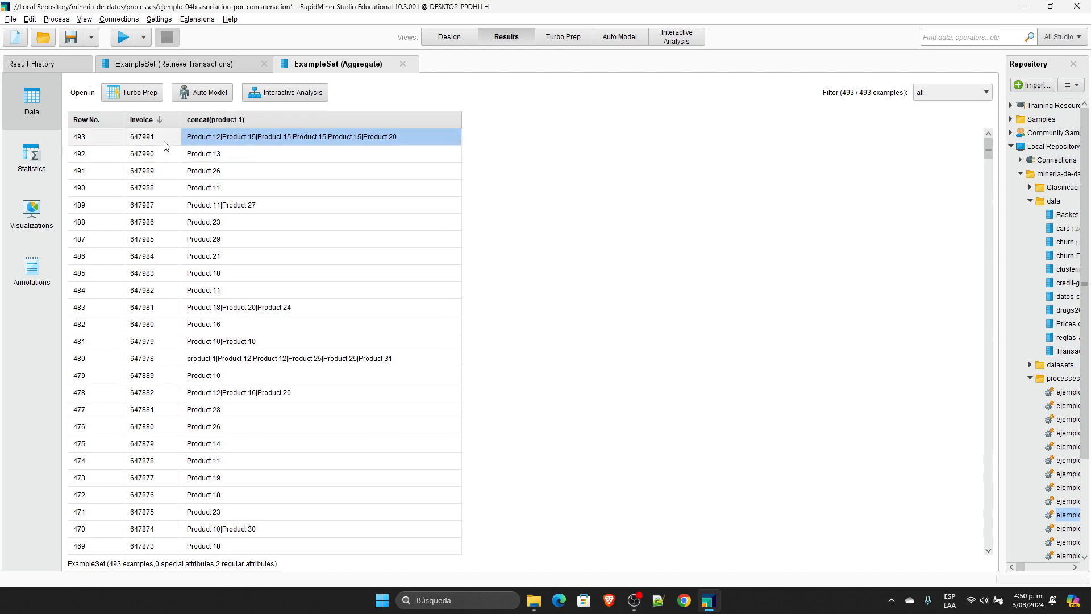
left_click(170, 64)
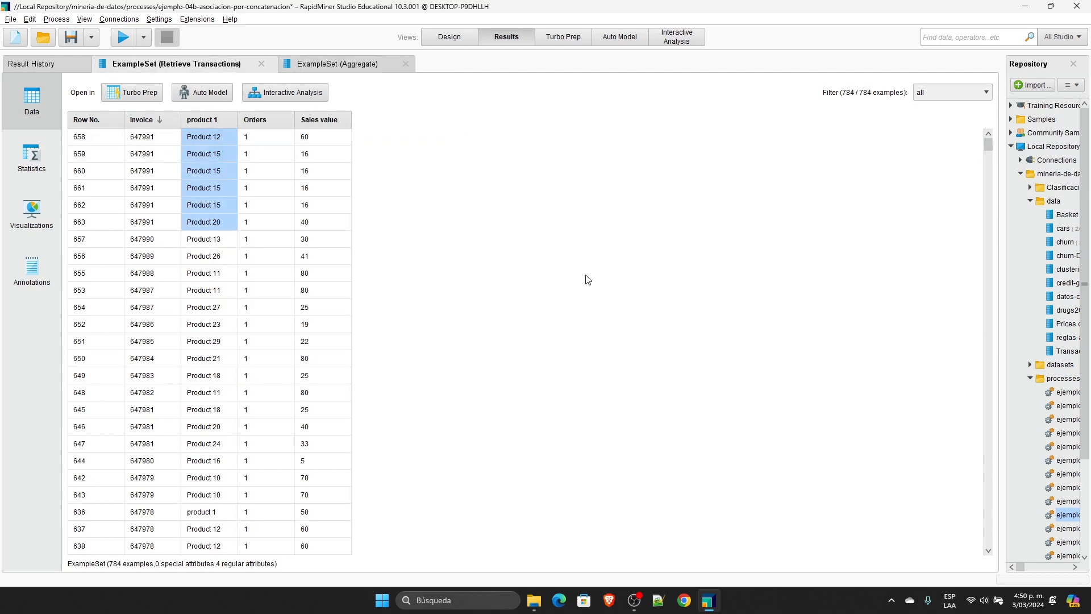
Step: Return to the process design and undo the result connections and the deletion of the operators after Aggregate
left_click(462, 36)
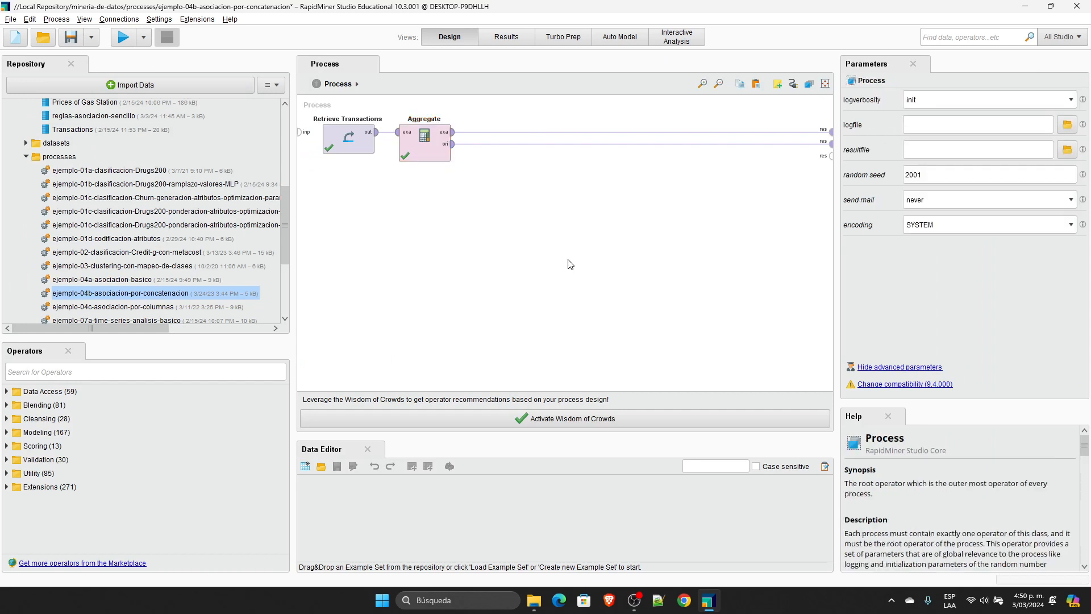
key("ctrl+z")
key("ctrl+z")
key("ctrl+z")
left_click(565, 328)
Step: Review the Rename operator's old and new names against the concat(product 1) column of the Aggregate result
left_click(415, 230)
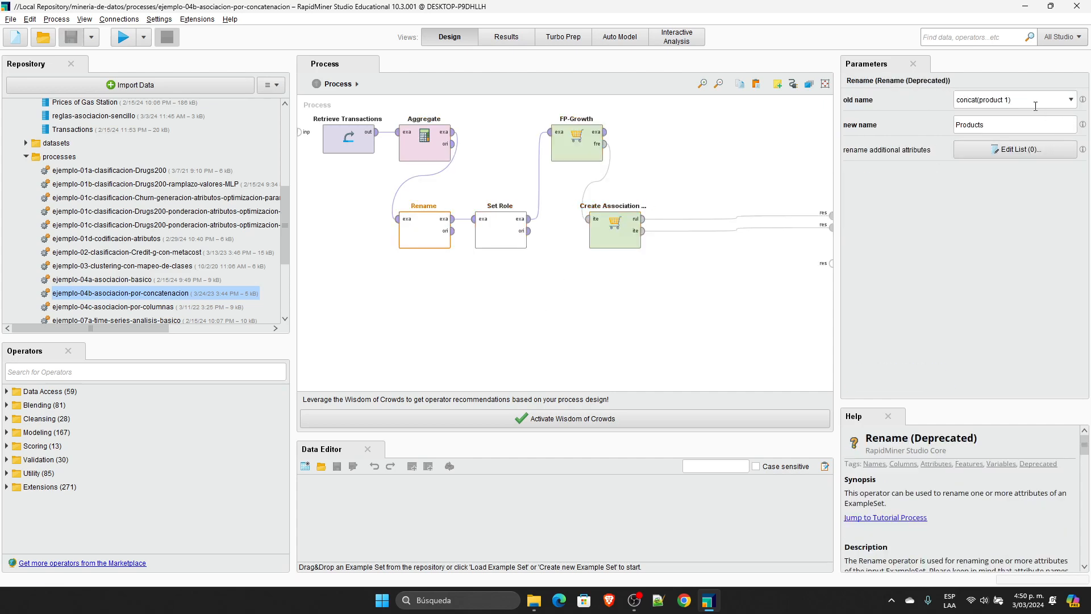
left_click(509, 37)
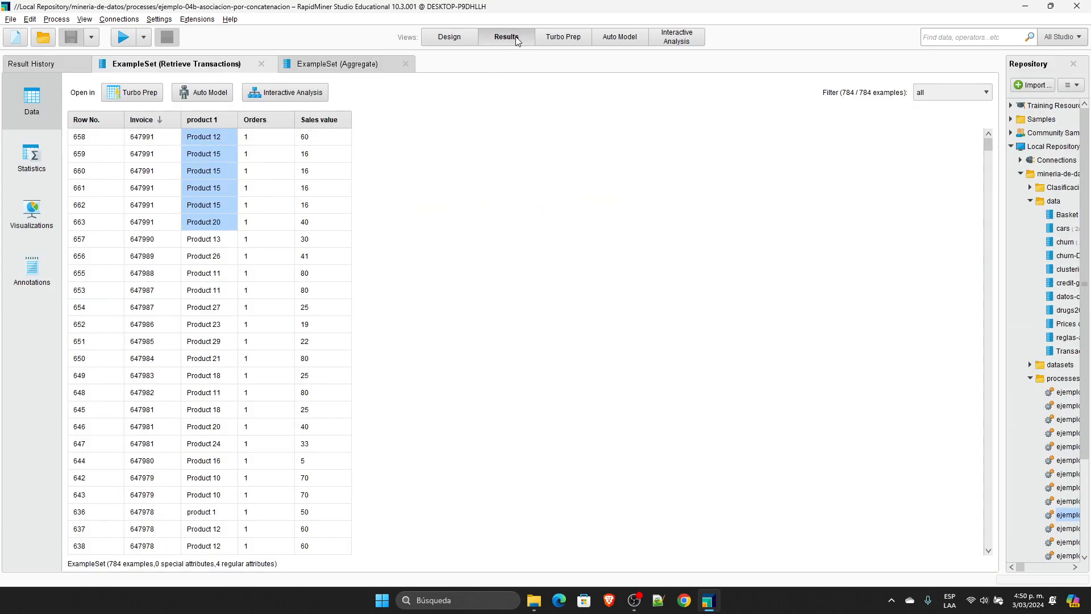
left_click(332, 64)
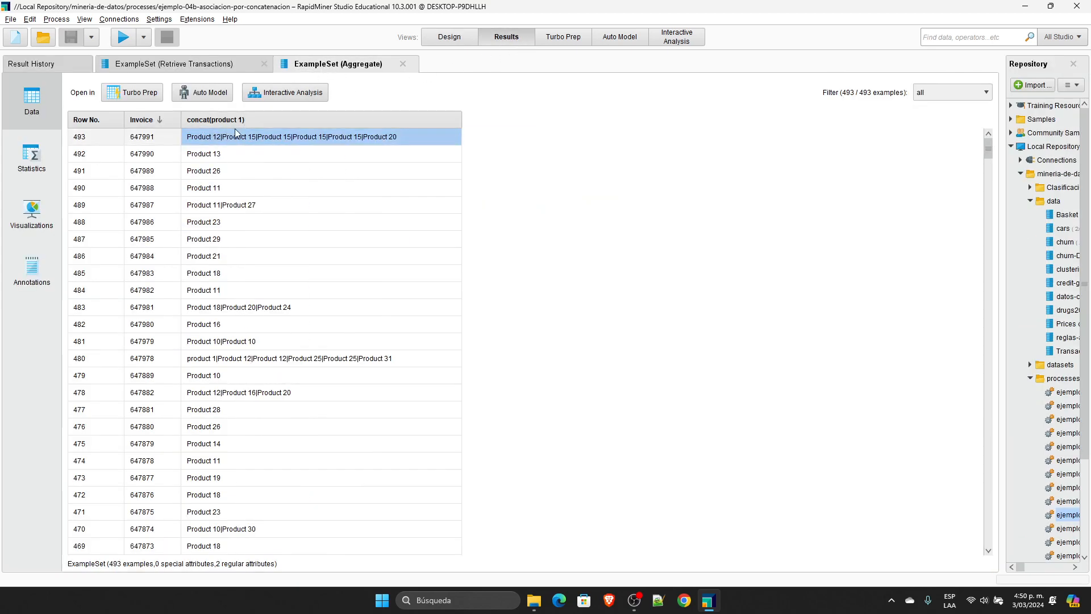
left_click(449, 37)
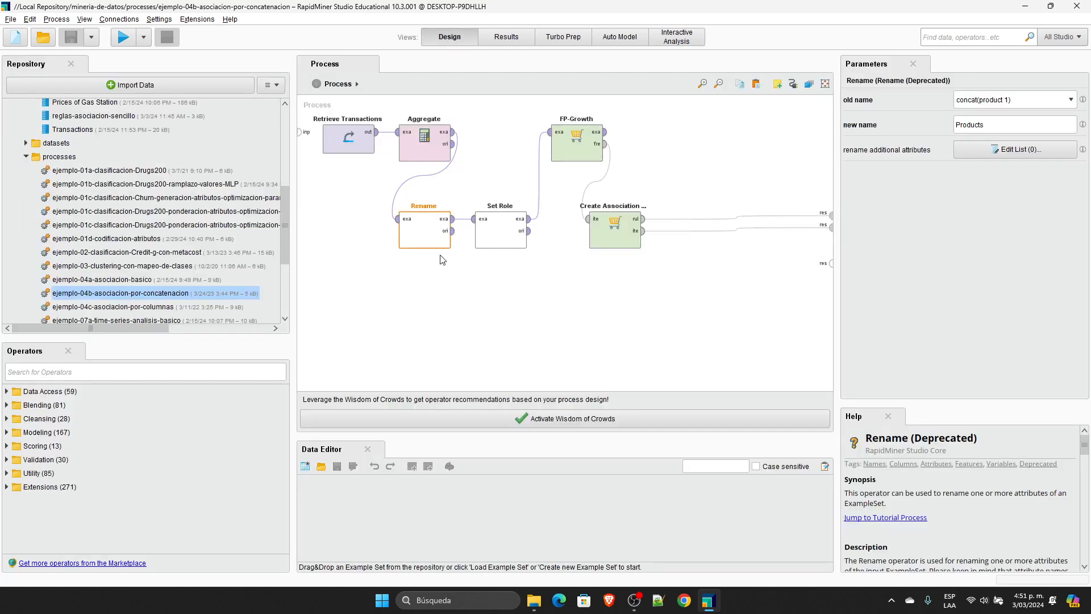
Step: Inspect the Aggregate operator's aggregation attributes and group by attributes without changing them
left_click(425, 145)
left_click(1021, 129)
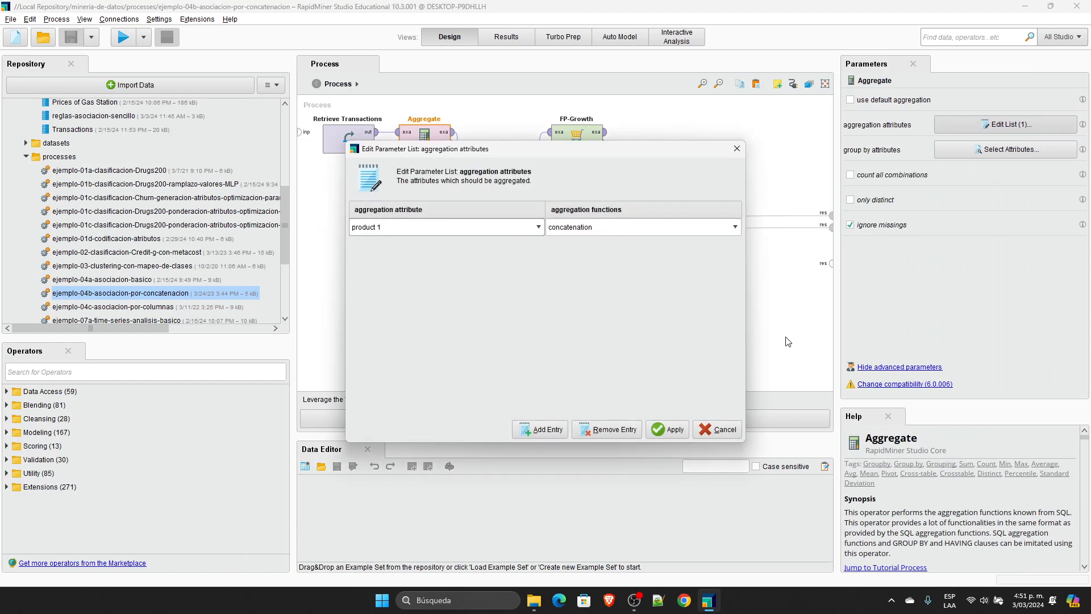
left_click(726, 430)
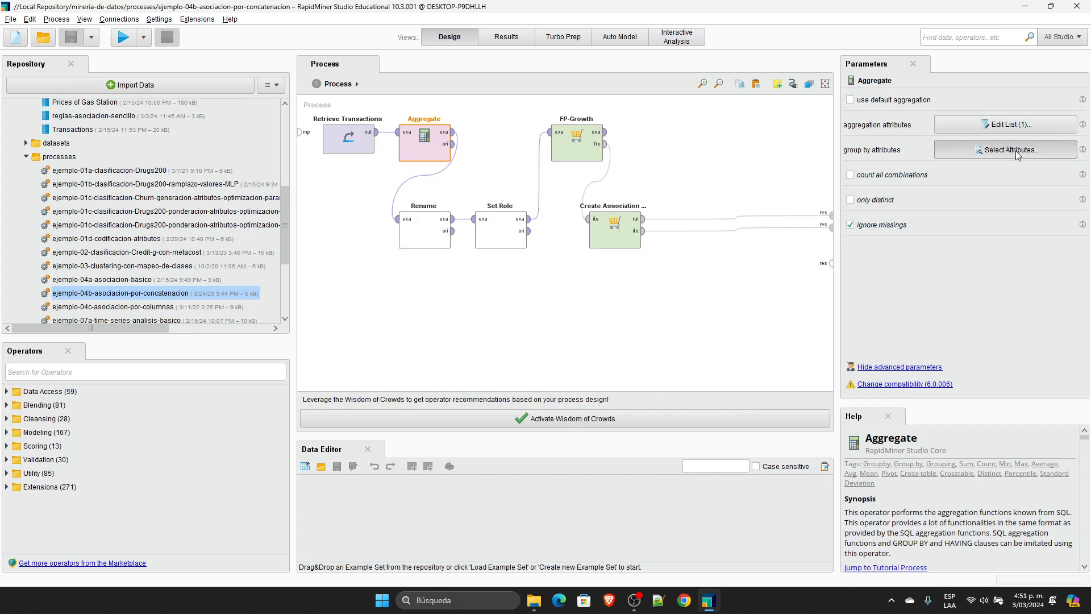
left_click(989, 150)
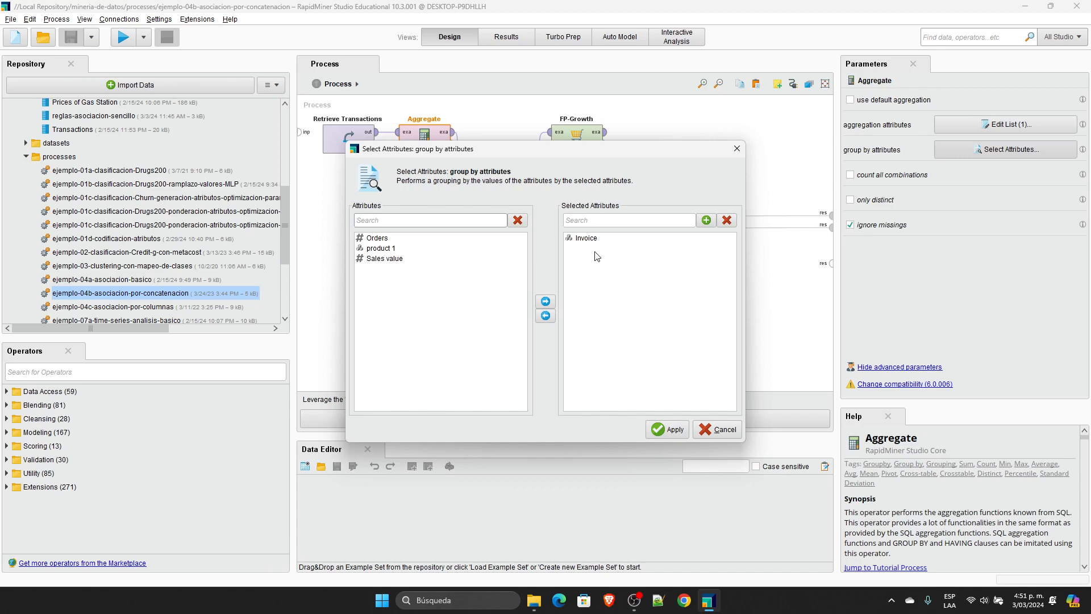
key("Escape")
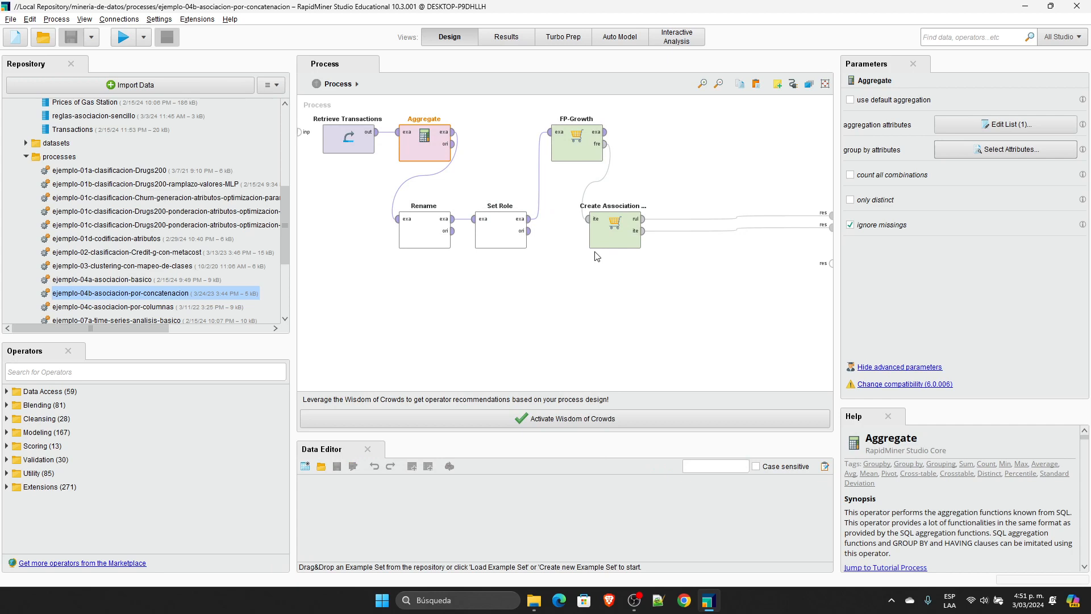
left_click(1006, 124)
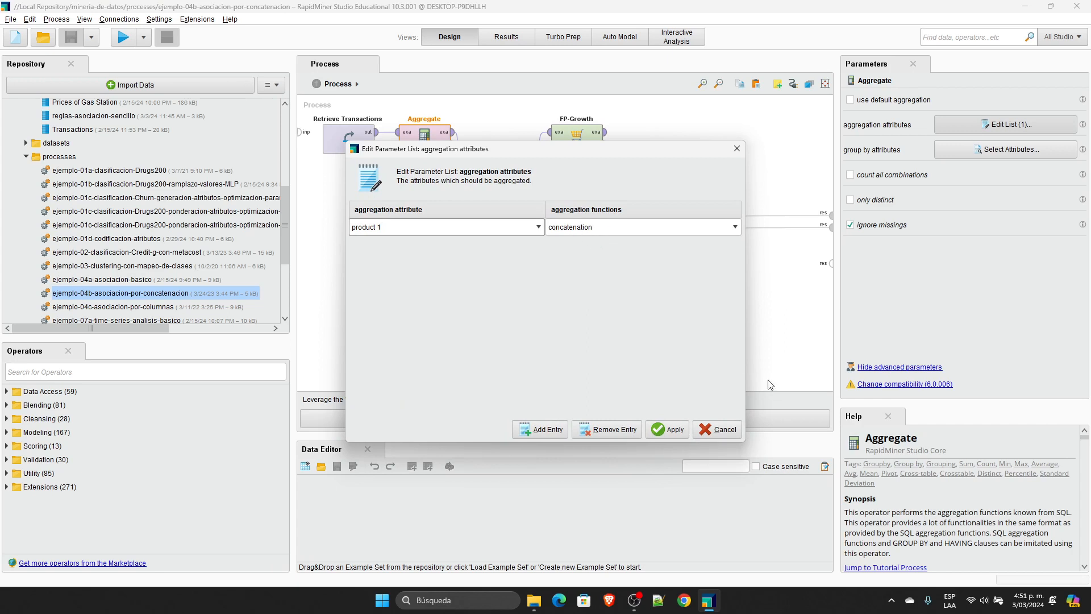
left_click(717, 429)
left_click(727, 360)
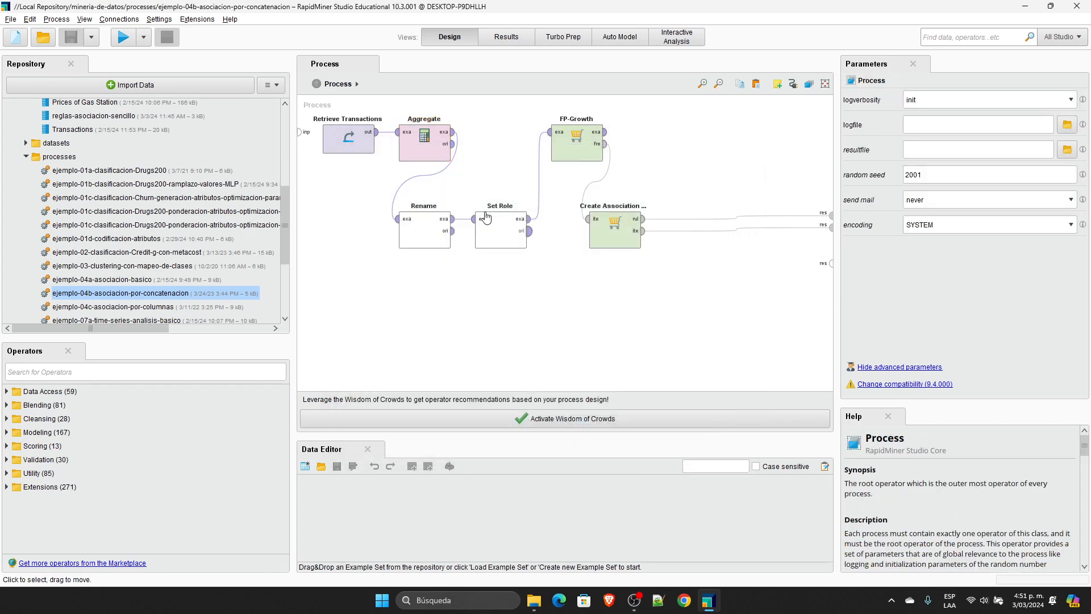
Step: Review the Rename operator's parameters and the Set Role operator's attribute name and target role
left_click(420, 223)
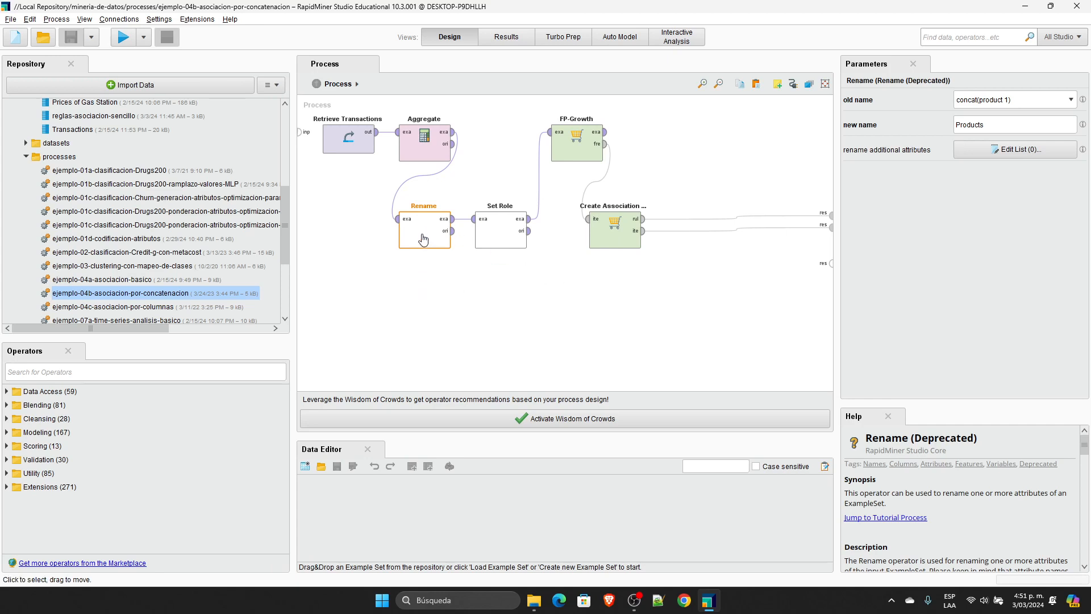
left_click(515, 232)
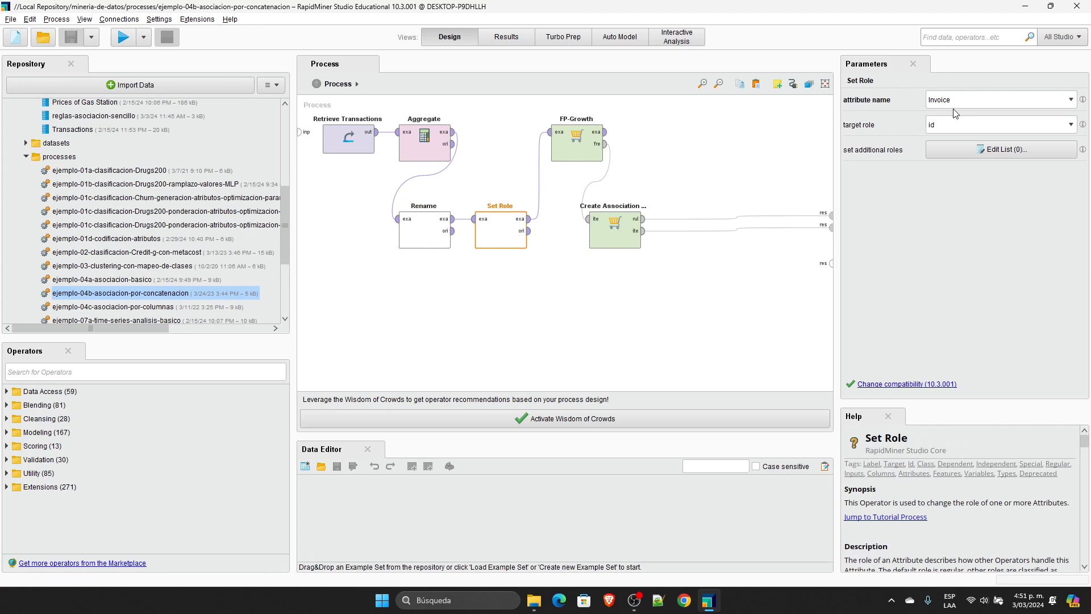
left_click(1072, 100)
left_click(979, 208)
Step: Check FP-Growth's input format options and keep item list in a column
left_click(587, 141)
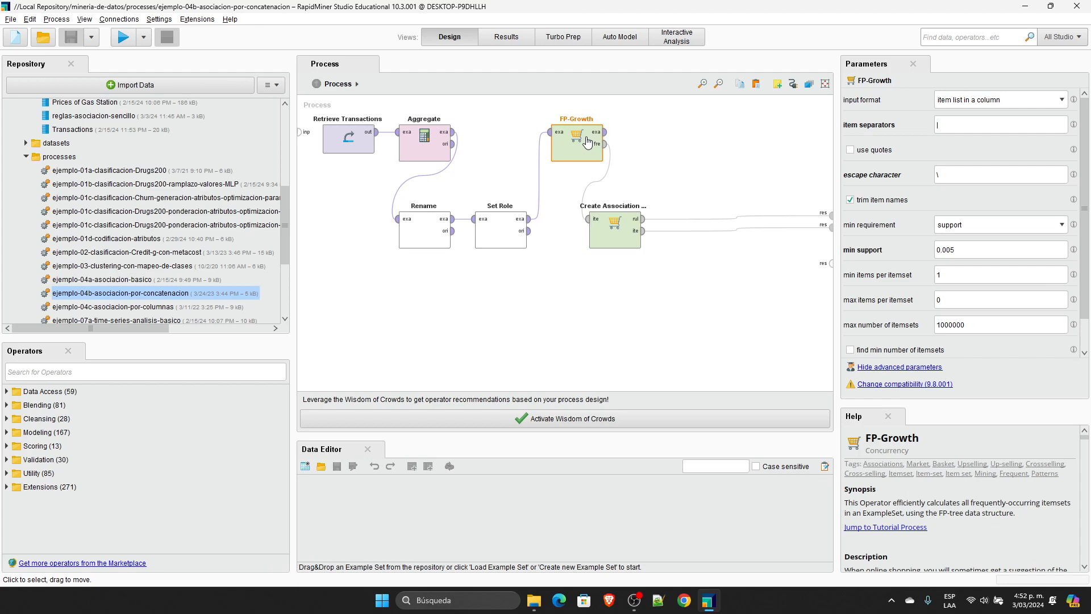
left_click(1062, 102)
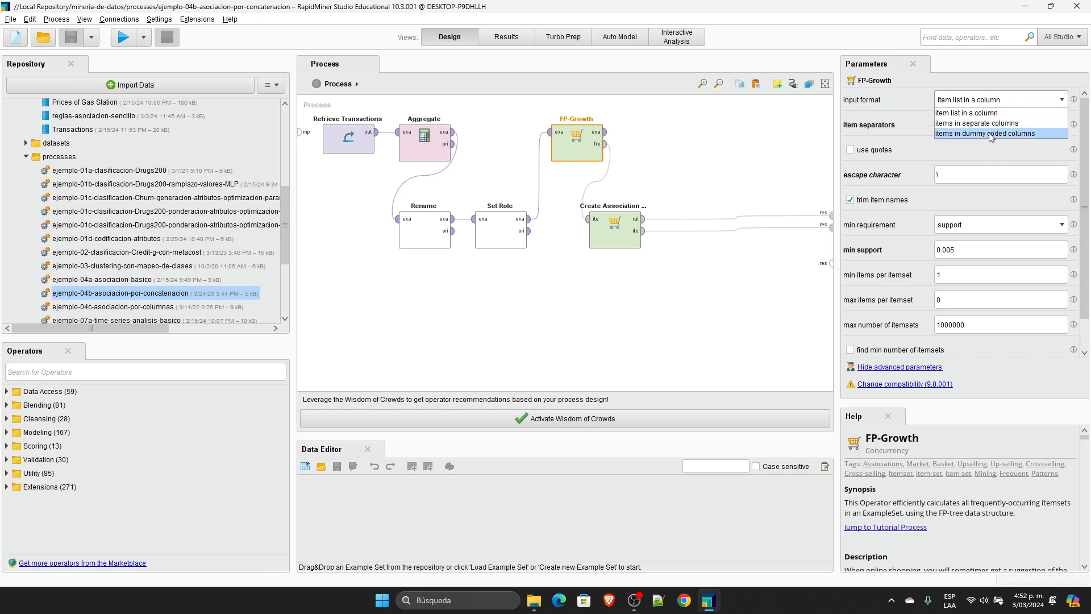
left_click(968, 113)
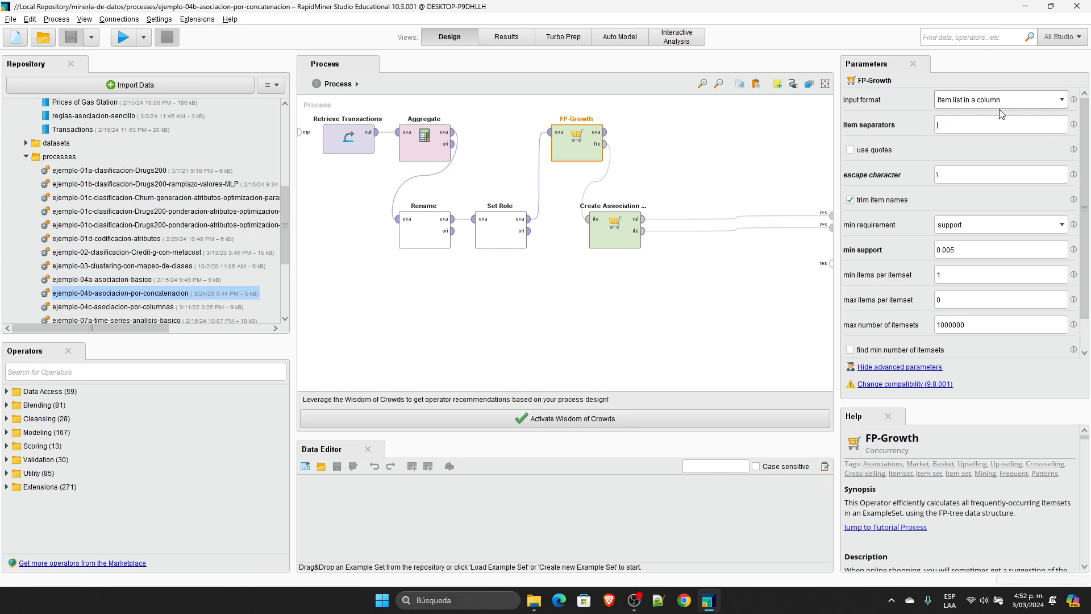
Step: Sort the Aggregate result by concat(product 1) in descending order to examine invoices with several products
left_click(530, 36)
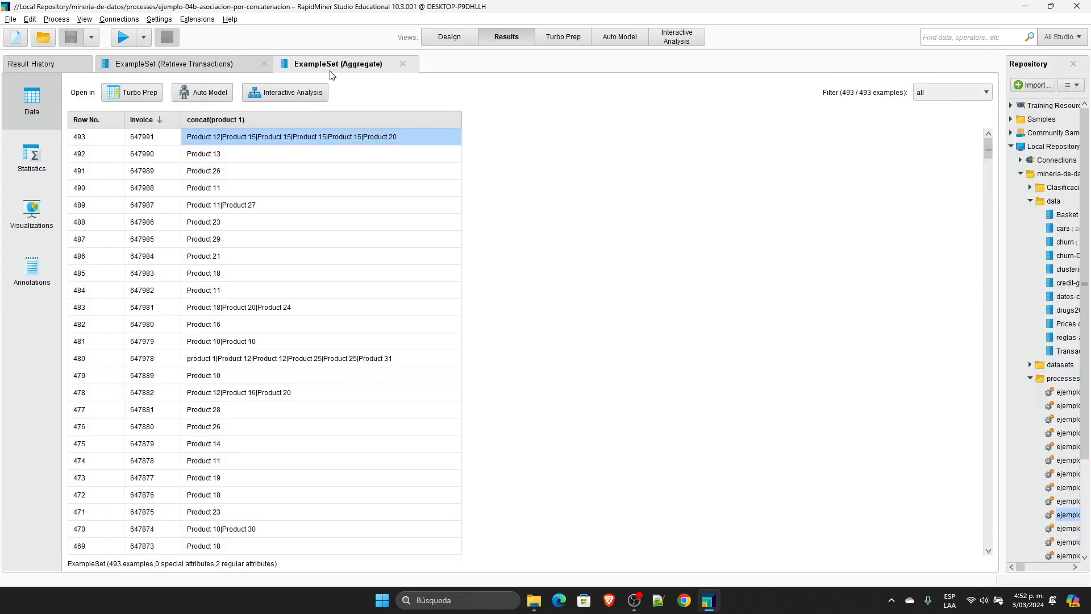
left_click(271, 118)
left_click(271, 118)
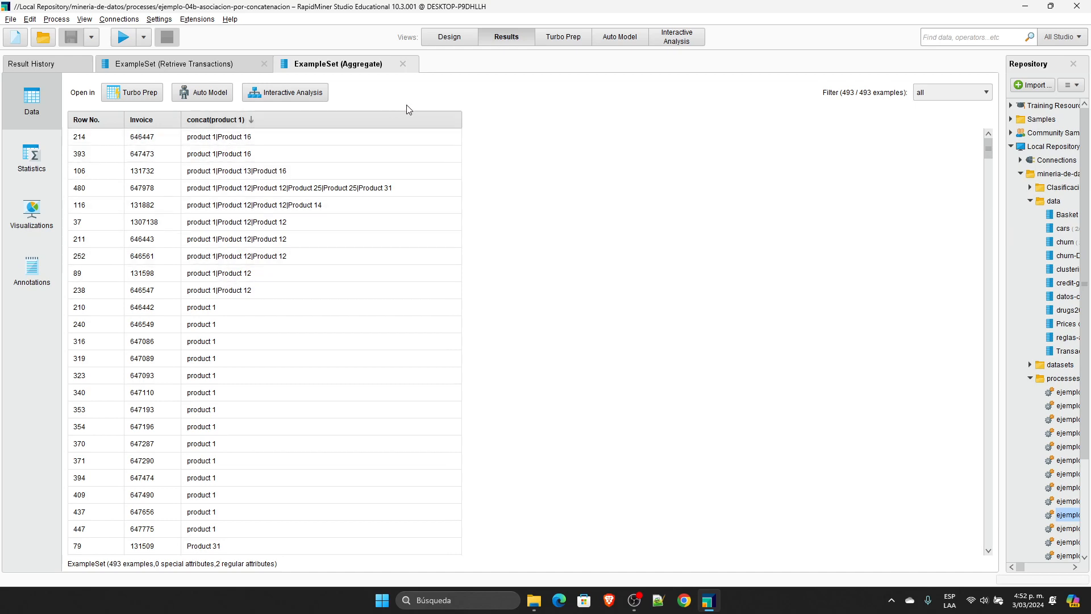
Step: Compare FP-Growth's item separators parameter with the separator between products in the Aggregate result
left_click(468, 40)
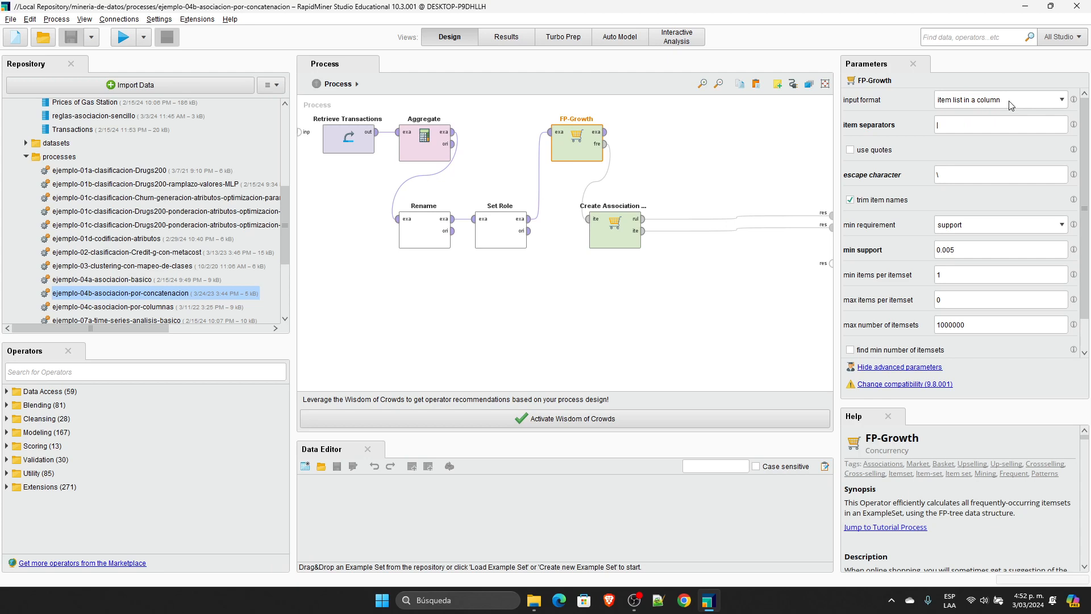
left_click(946, 126)
left_click(949, 122)
left_click(500, 39)
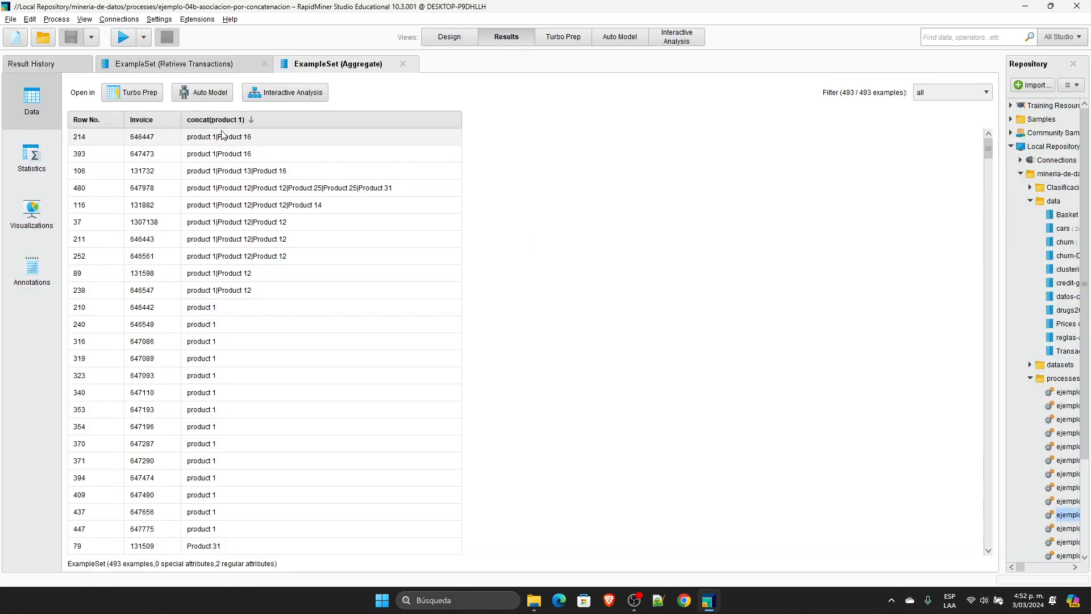
left_click(449, 37)
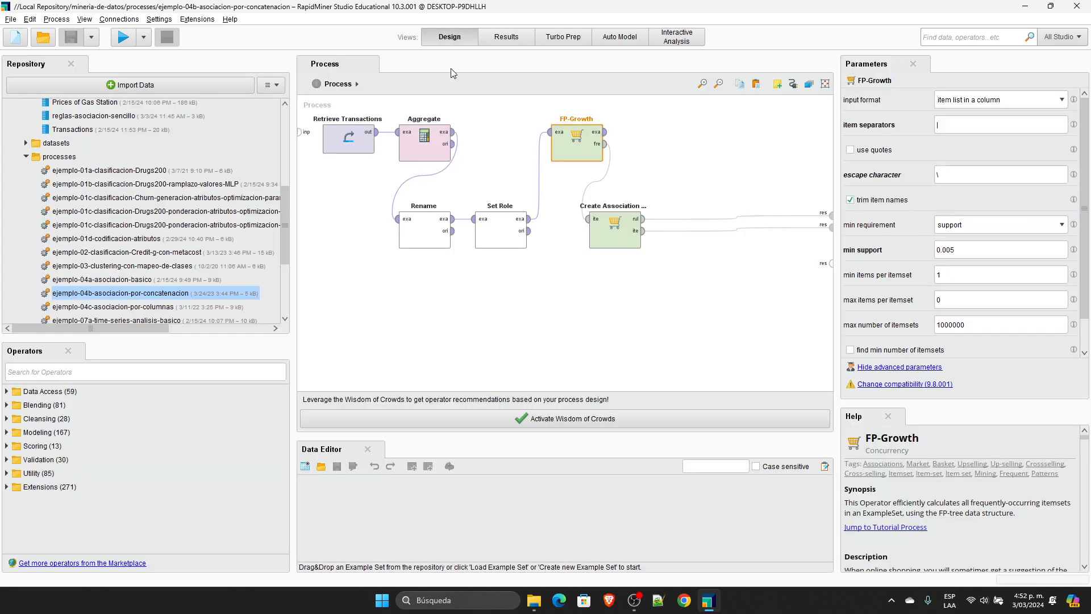
Step: Inspect the attribute and function in Aggregate's aggregation attributes list, leaving the list unchanged
left_click(436, 140)
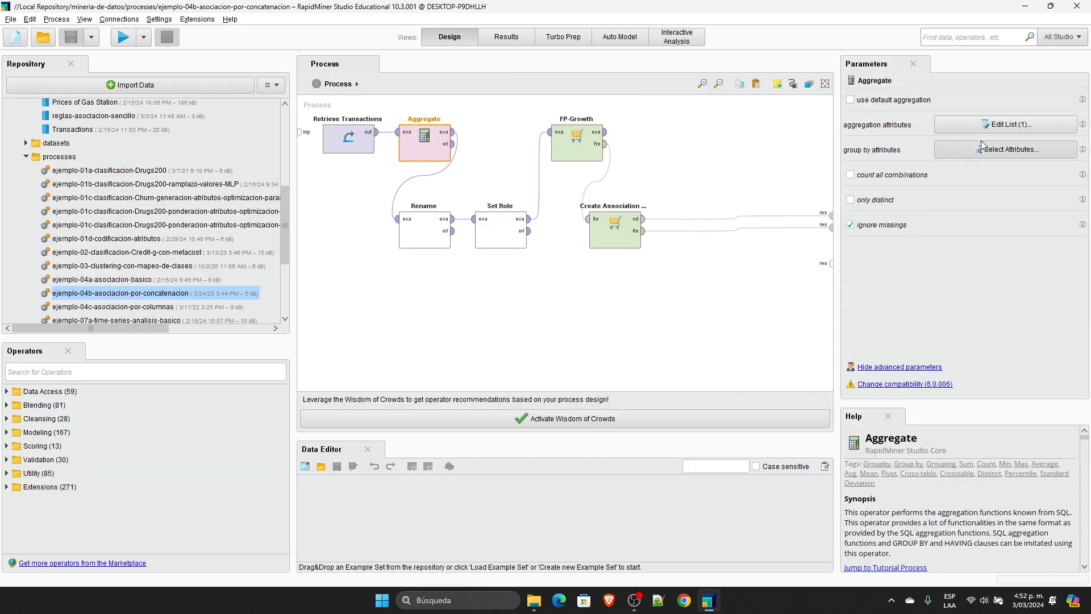
left_click(1007, 126)
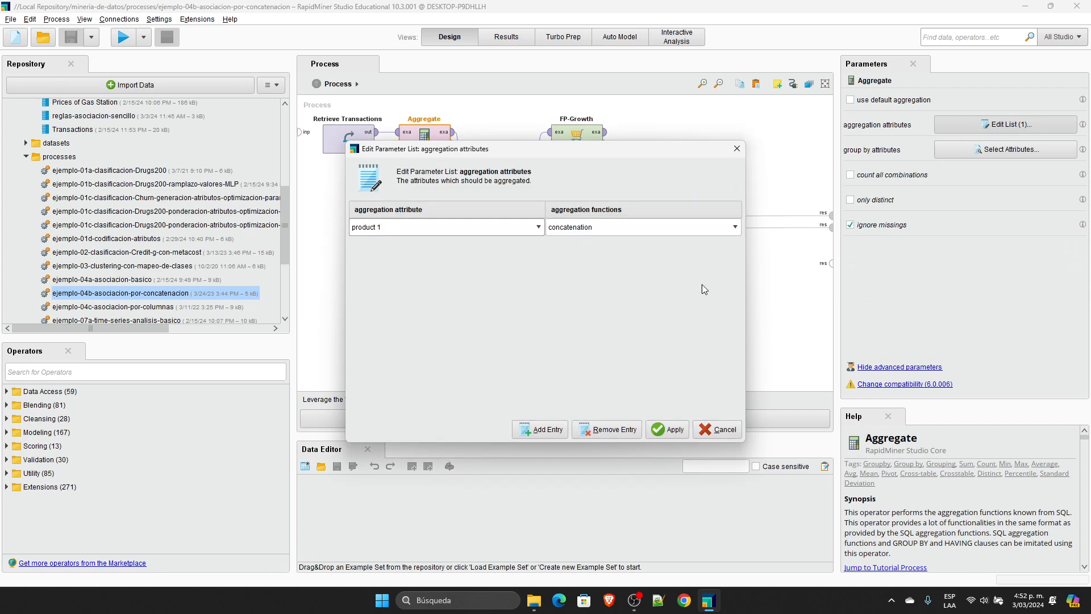
left_click(710, 437)
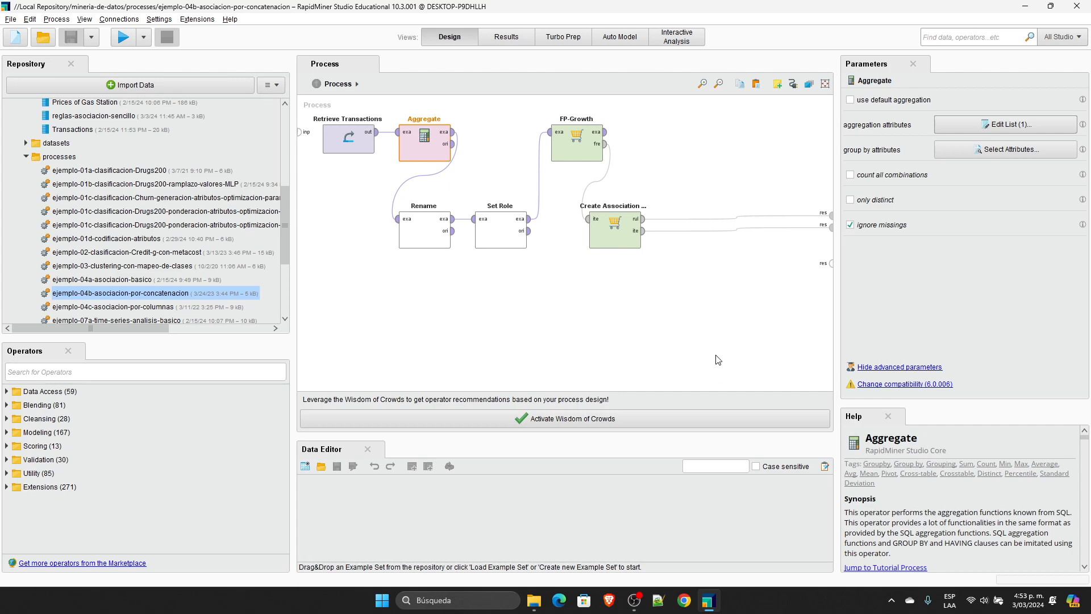
Step: Review the parameters of FP-Growth and Create Association Rules
left_click(575, 137)
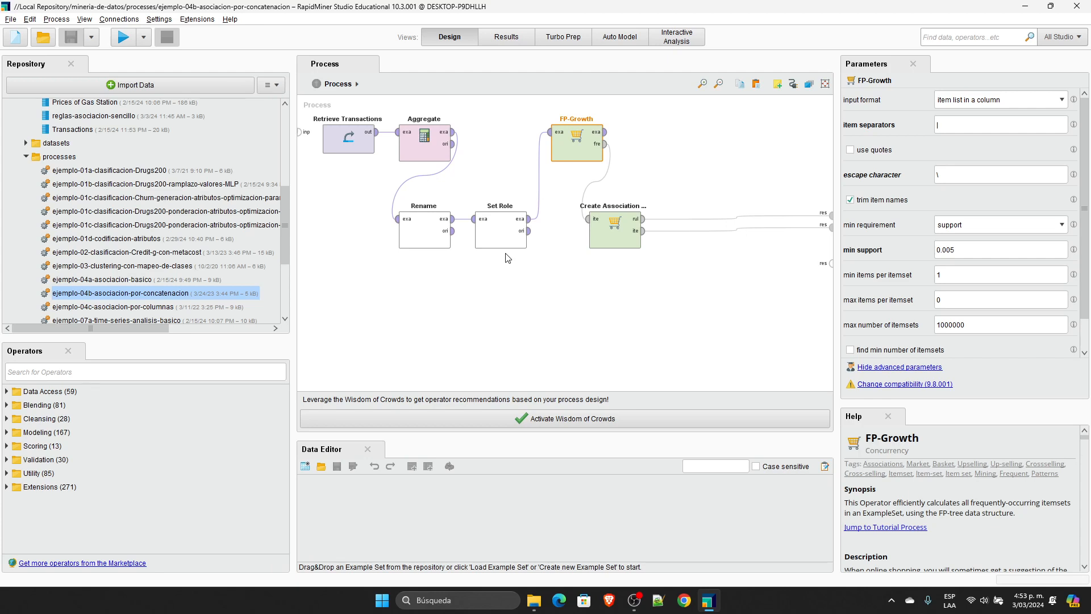
left_click(607, 239)
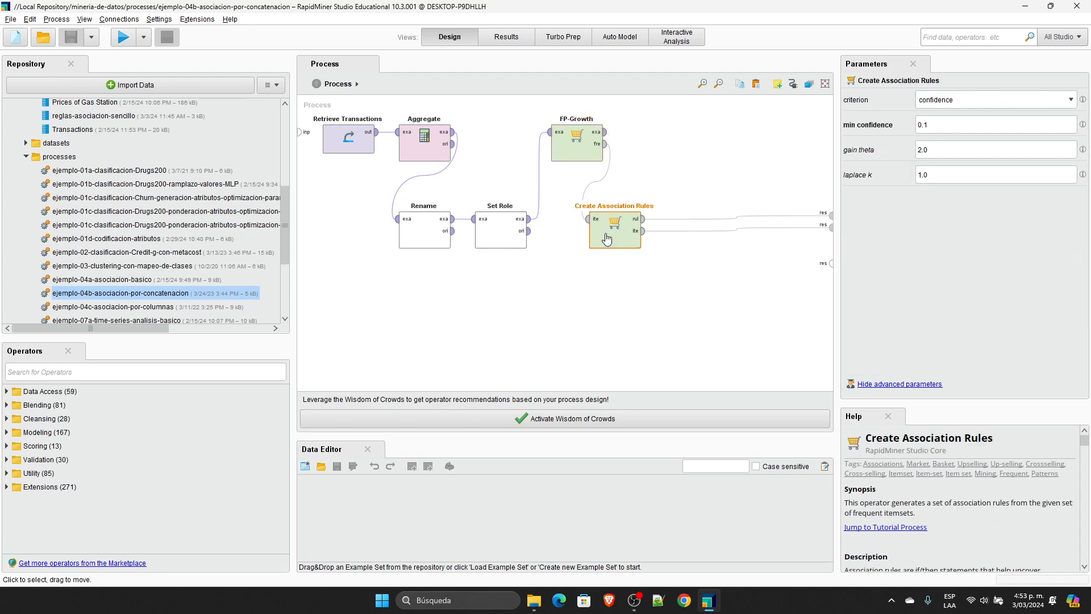
Step: Delete the Create Association Rules operator and connect FP-Growth's exa and fre outputs to the process results
left_click(629, 254)
left_click(629, 244)
key("Delete")
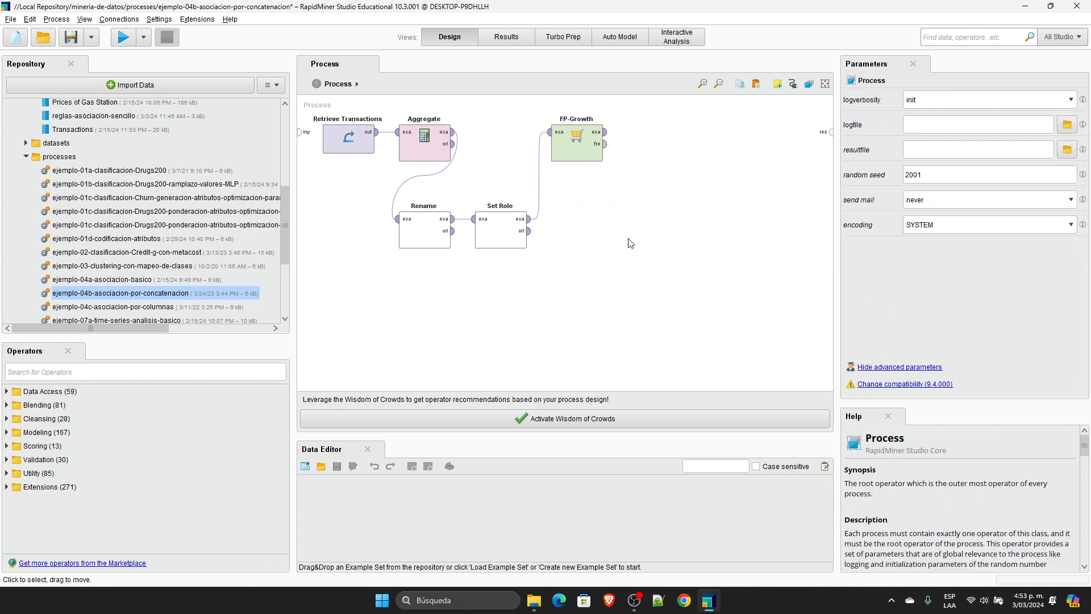
left_click(605, 132)
left_click(831, 131)
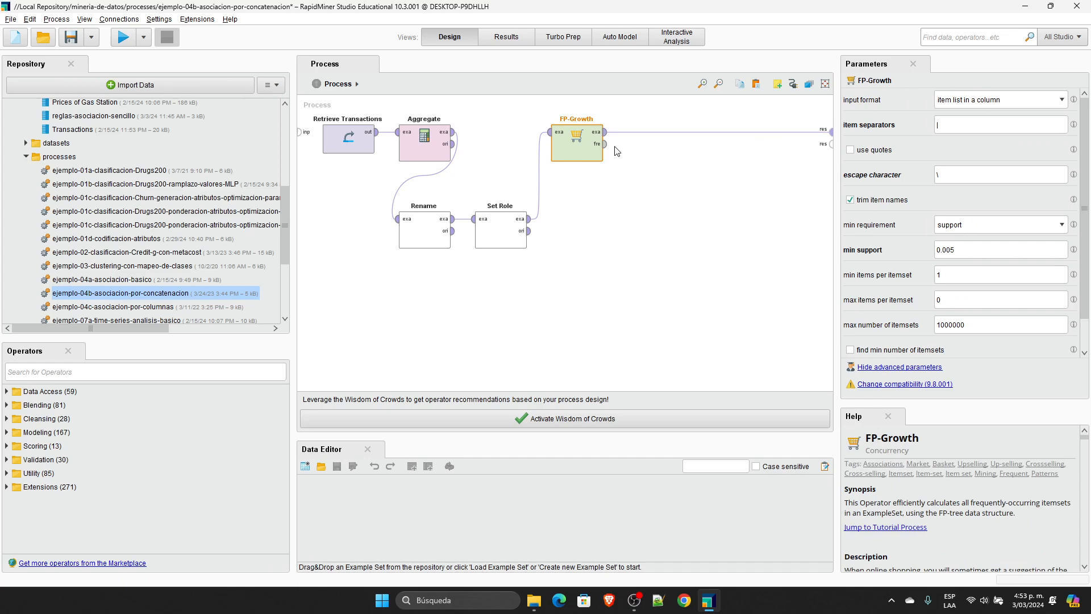
left_click(606, 144)
left_click(831, 143)
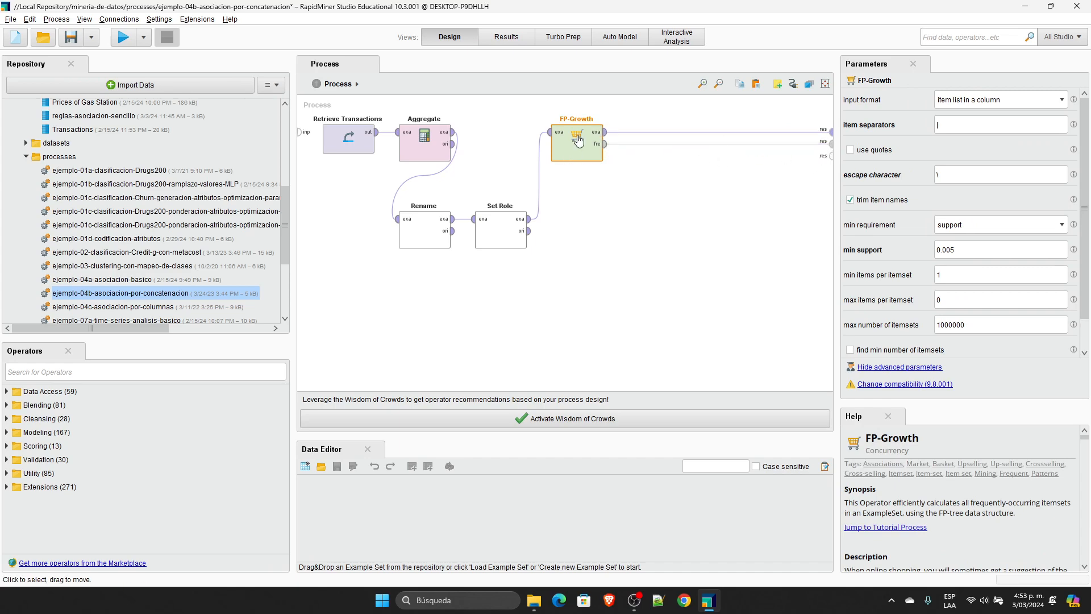
Step: Run the process and examine the FP-Growth frequent item sets and the Set Role example set, adjusting column widths to read the products
left_click(123, 37)
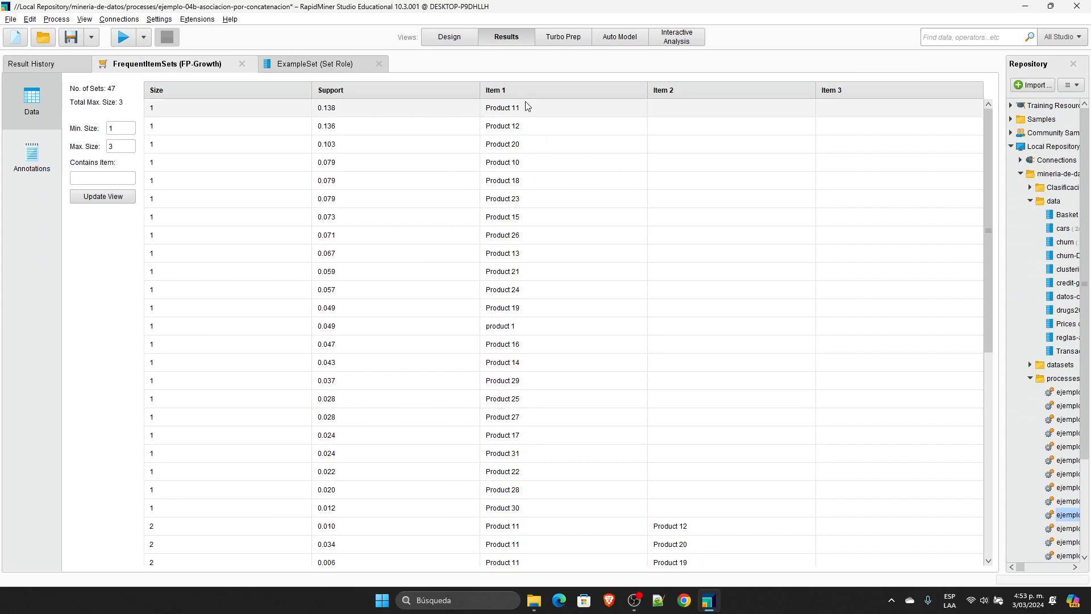
left_click_drag(311, 90, 176, 78)
left_click_drag(375, 90, 256, 79)
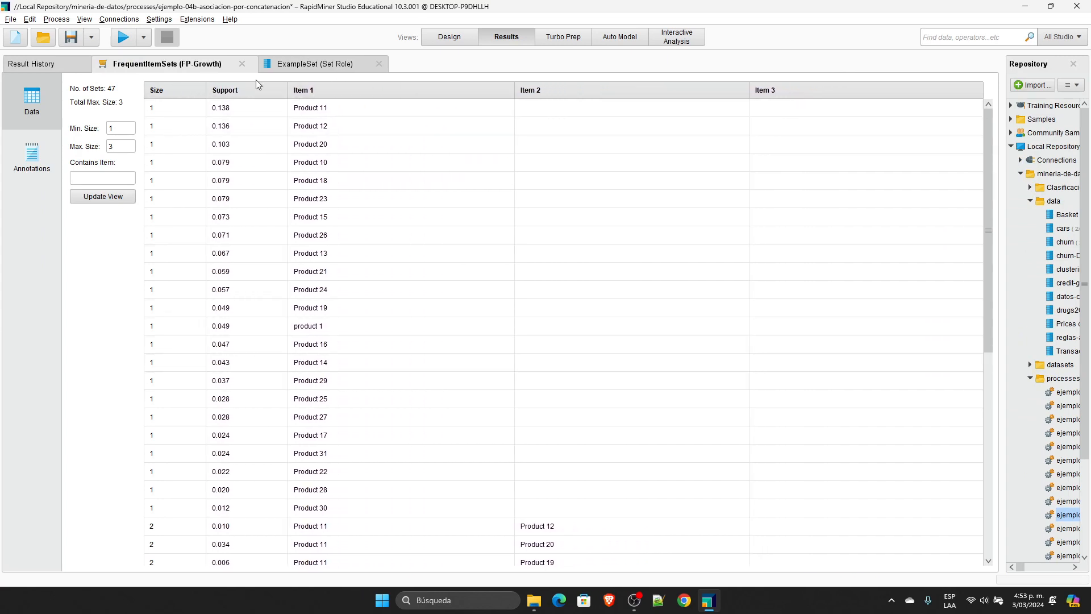
left_click_drag(515, 90, 421, 91)
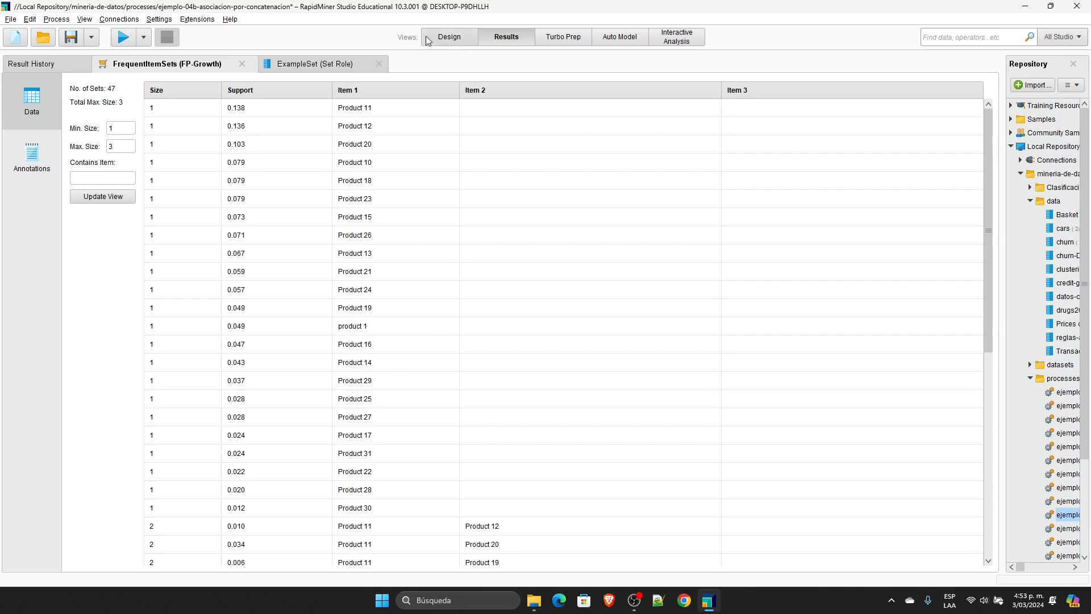
left_click(320, 63)
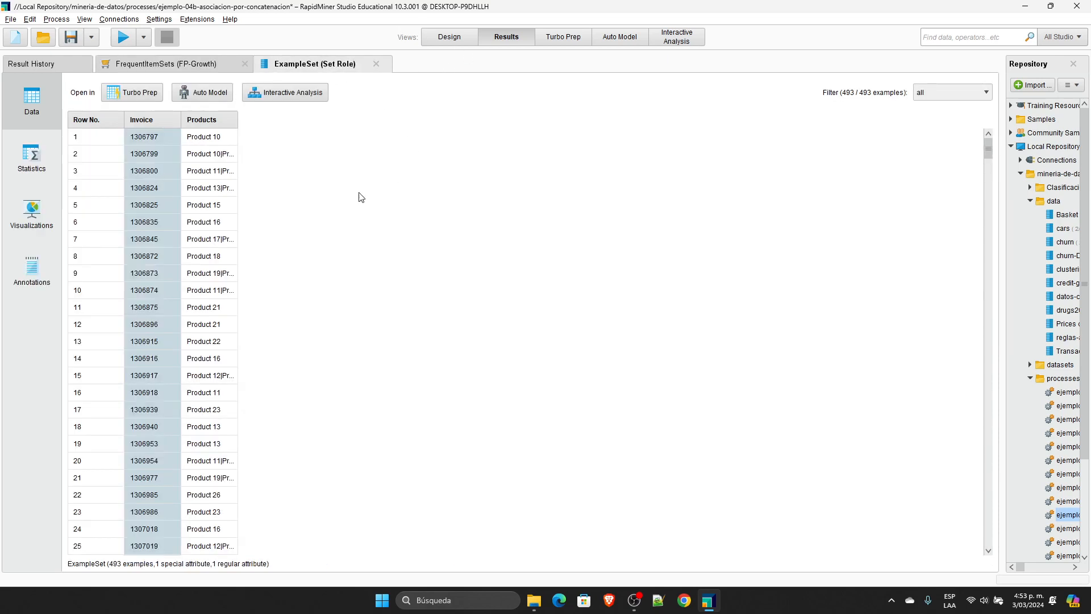
left_click_drag(239, 120, 466, 122)
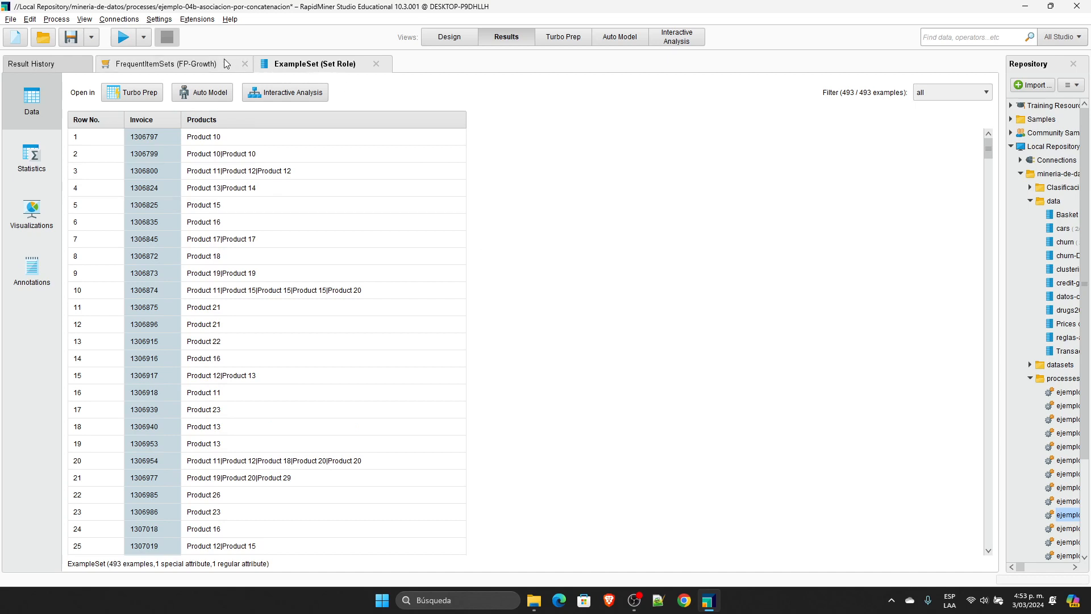
left_click(165, 64)
Step: Undo the FP-Growth result connections and the deletion of Create Association Rules
left_click(438, 41)
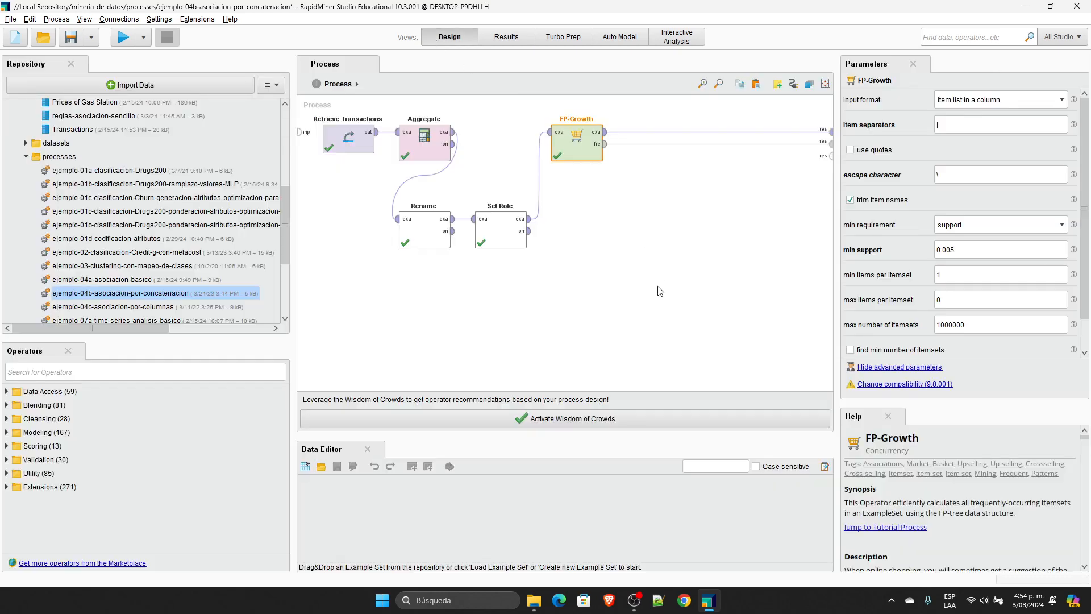
left_click(654, 309)
key("ctrl+z")
key("ctrl+z")
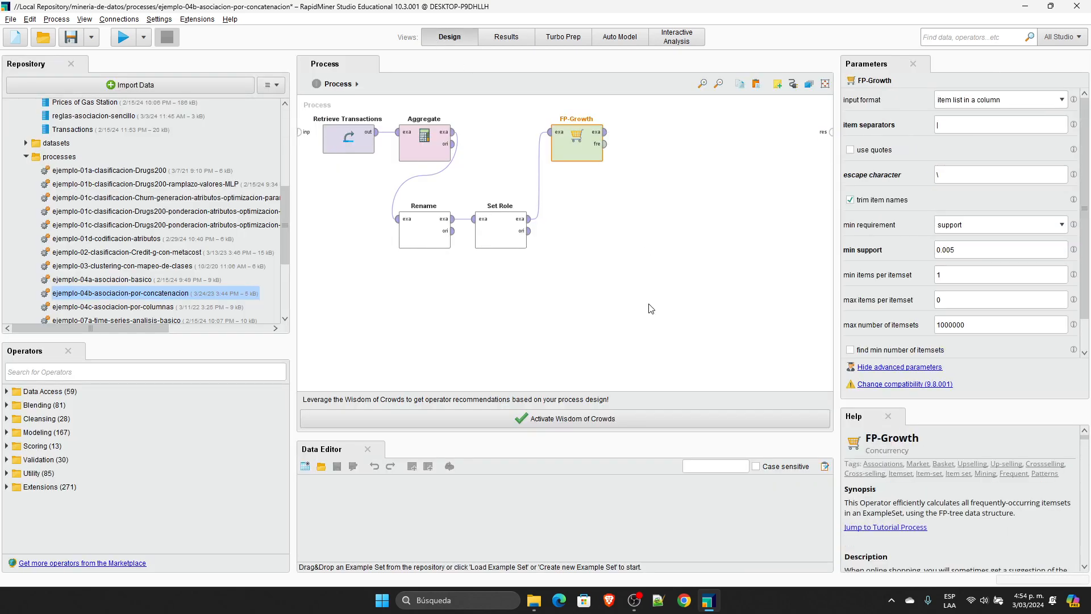
key("ctrl+z")
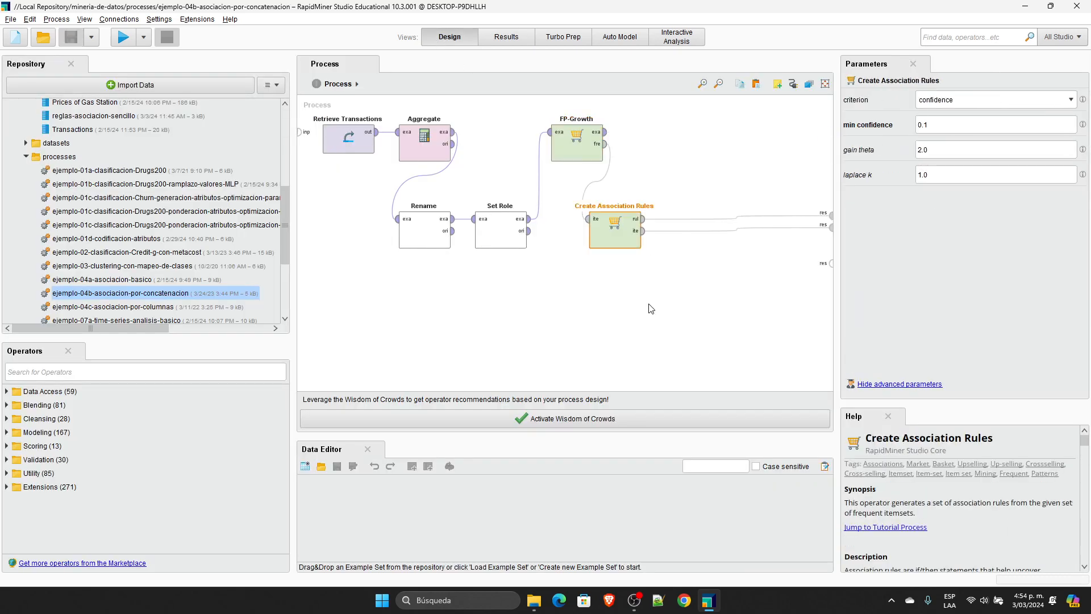
key("ctrl+z")
Step: Set FP-Growth's min support to 0.1
left_click(989, 259)
key("Left")
key("BackSpace")
key("BackSpace")
type("1")
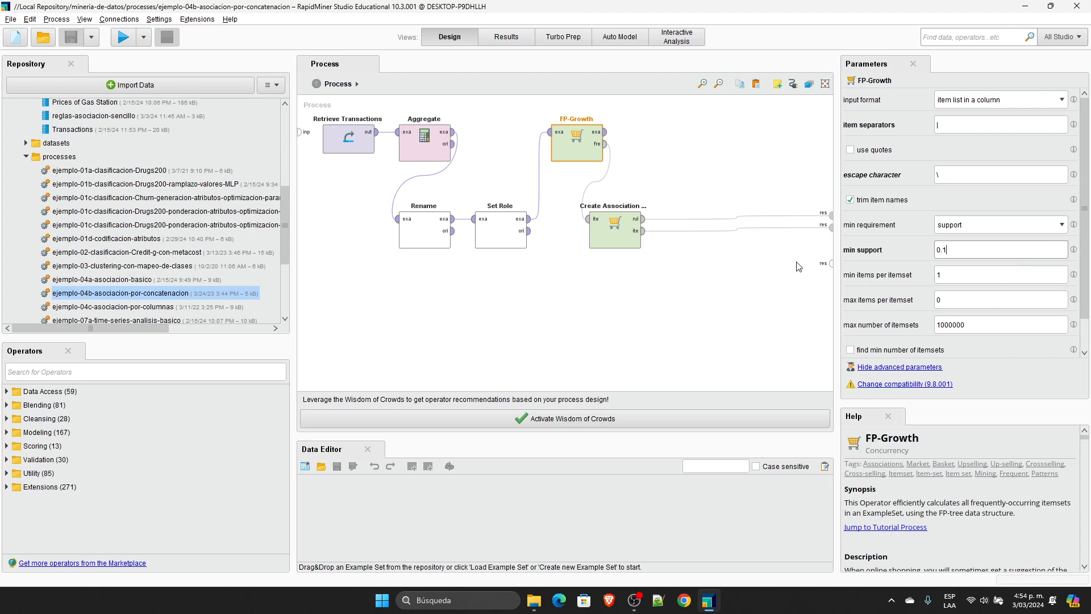
Step: Edit the min confidence value of the Create Association Rules operator
left_click(618, 236)
left_click(926, 129)
left_click(957, 124)
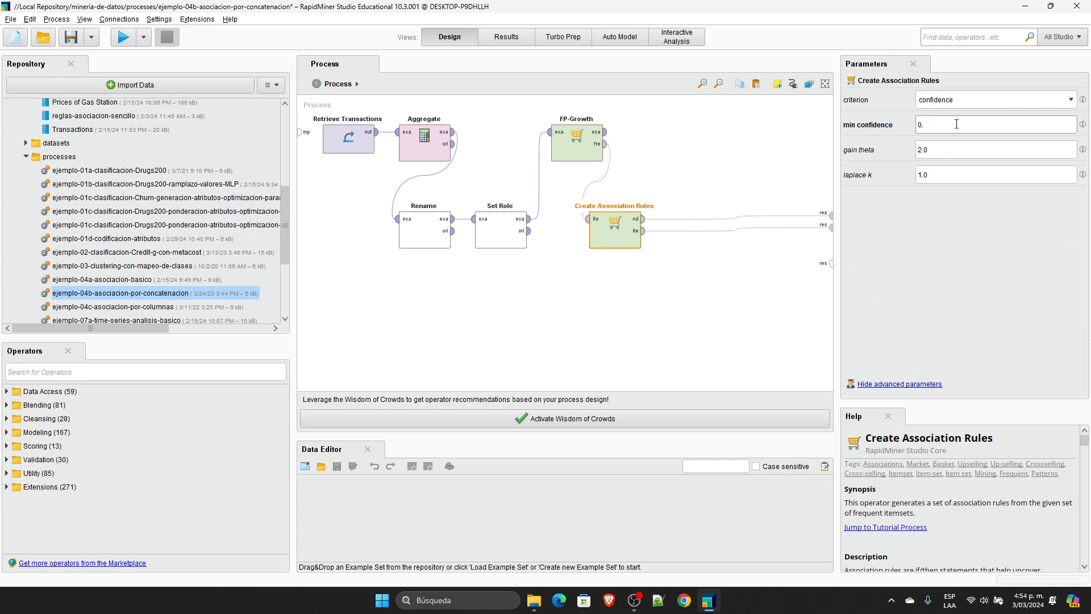
Step: Change FP-Growth's min support to 0.05
left_click(576, 145)
left_click(958, 252)
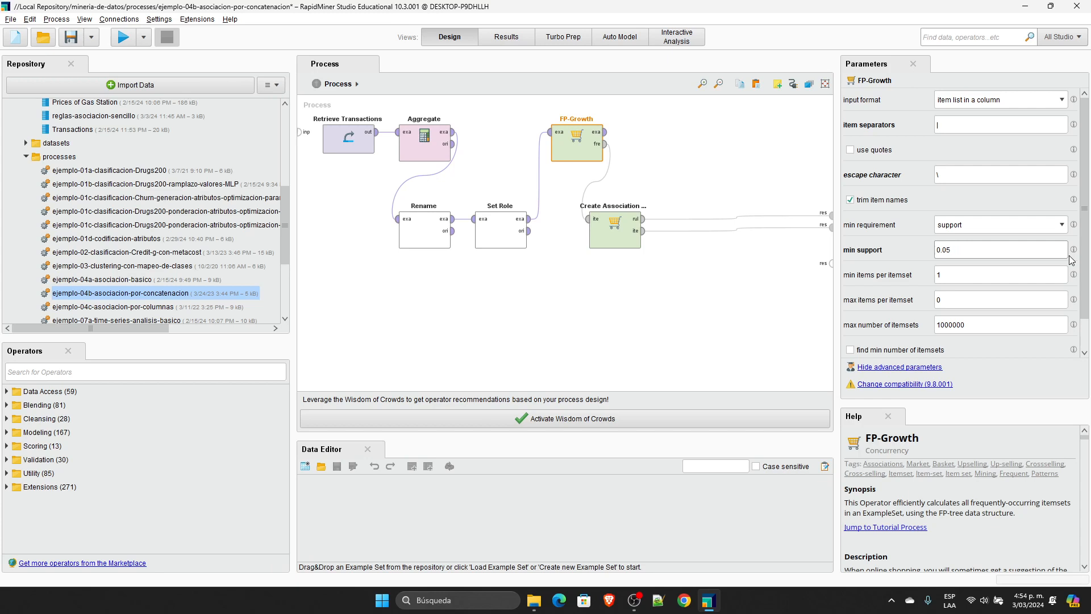
left_click(722, 168)
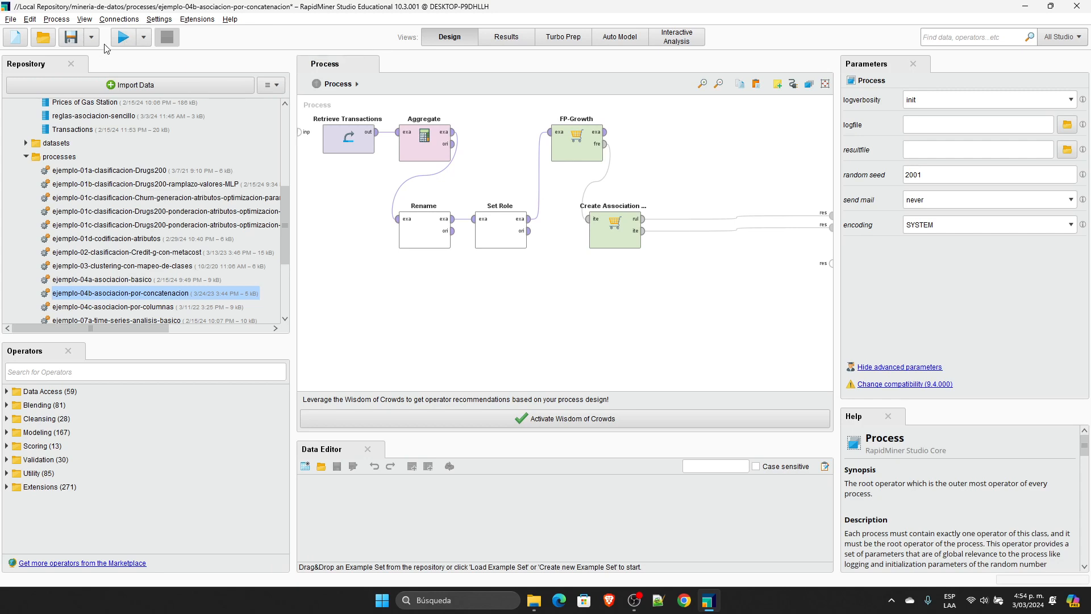
left_click(605, 145)
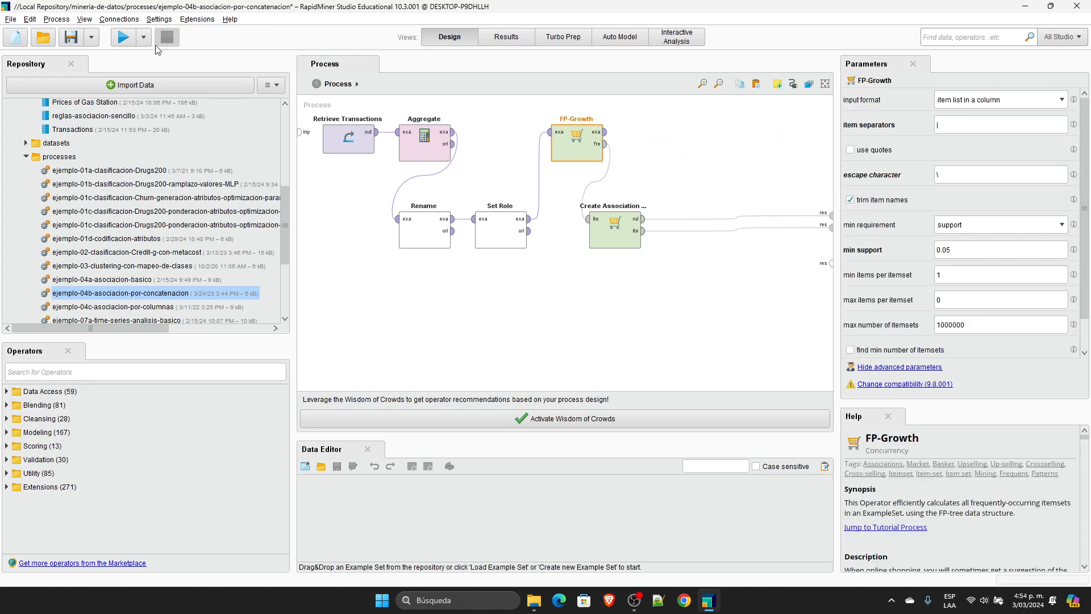
Step: Run the process and examine the frequent item sets and the association rules result
left_click(124, 38)
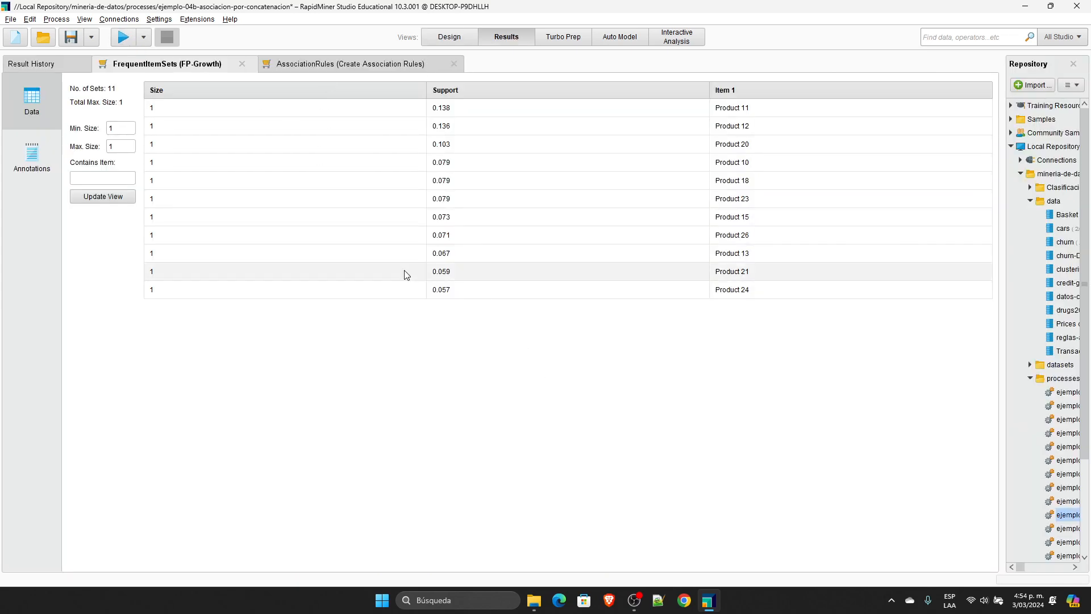
left_click_drag(427, 91, 207, 111)
left_click_drag(599, 109, 404, 108)
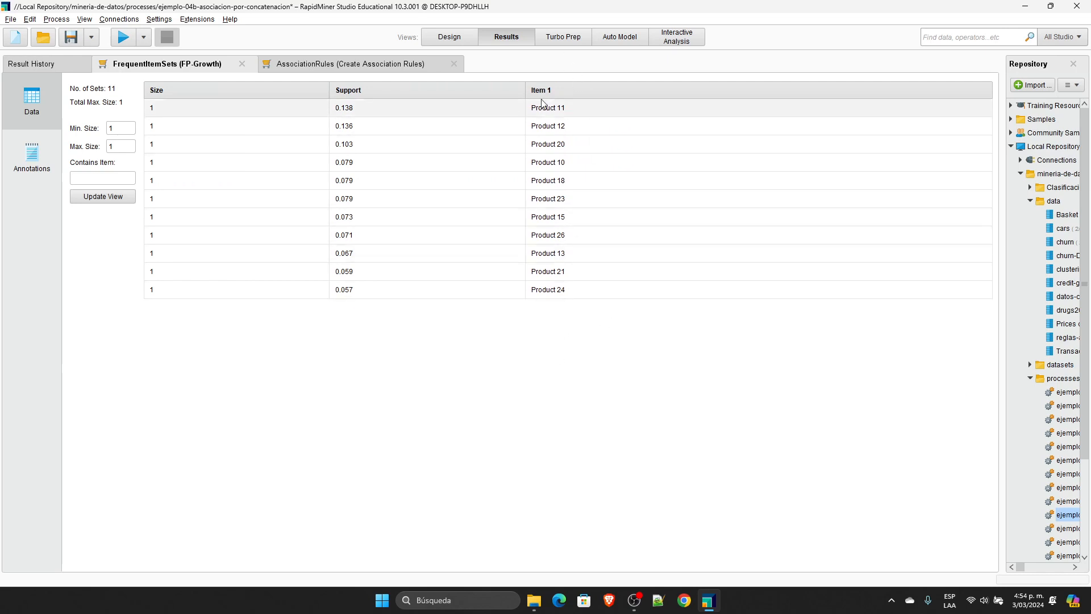
left_click(341, 68)
Step: Set FP-Growth's min support to 0.005 and rerun the process
left_click(449, 37)
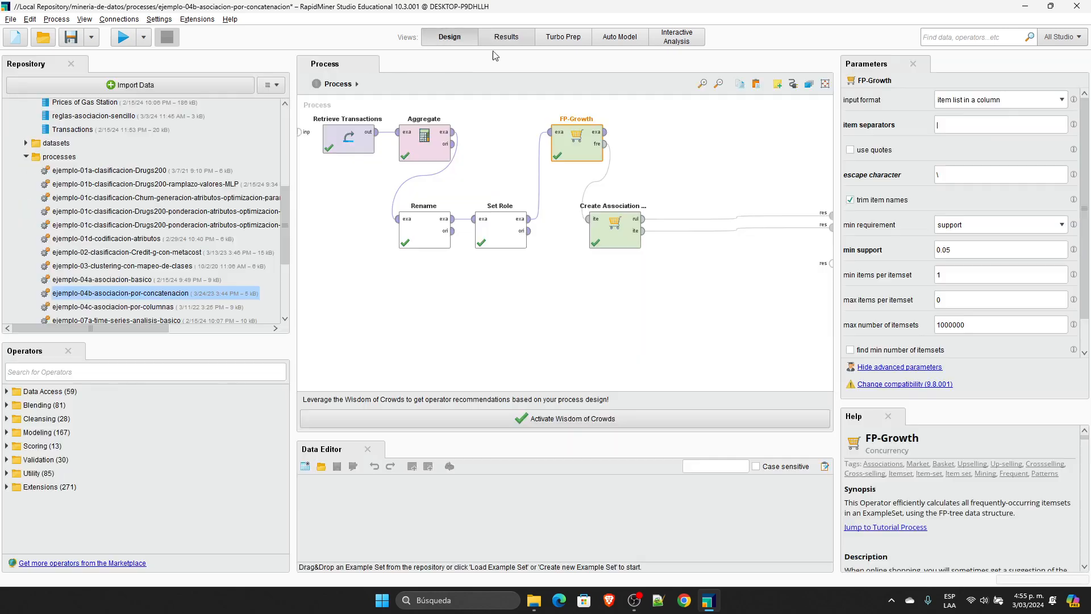
left_click(958, 248)
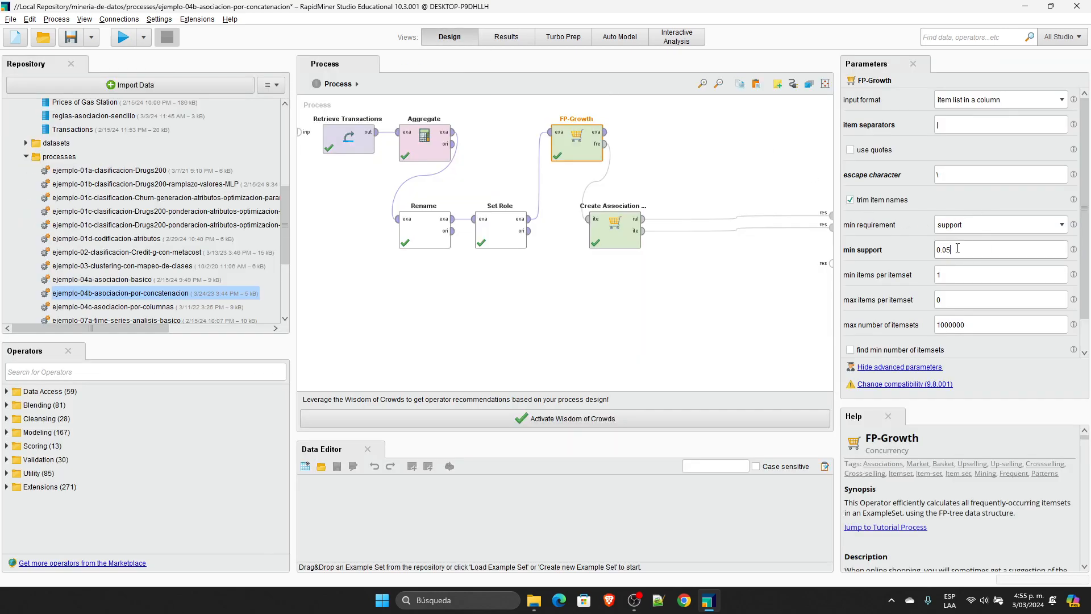
key("BackSpace")
left_click(124, 39)
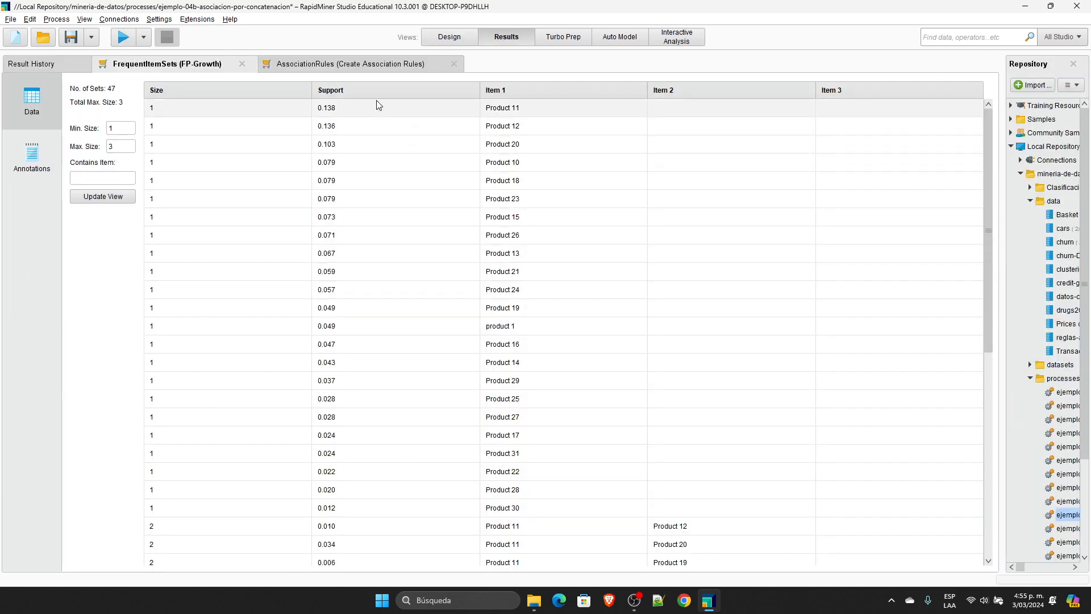
Step: Examine the two- and three-item frequent sets and the confidence of the generated association rules
scroll(925, 244, "down", 7)
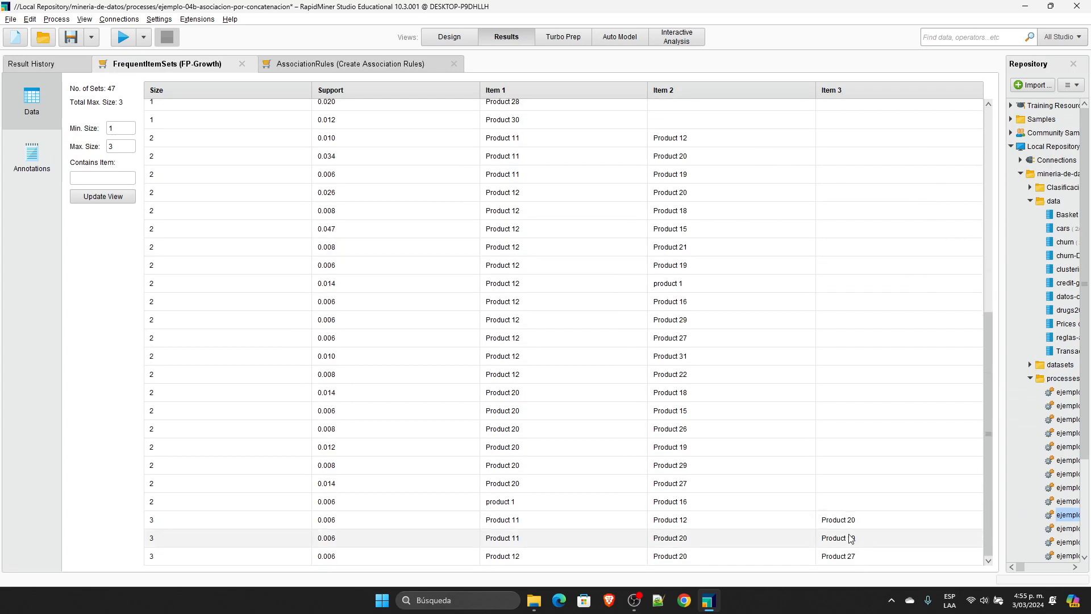
left_click(410, 65)
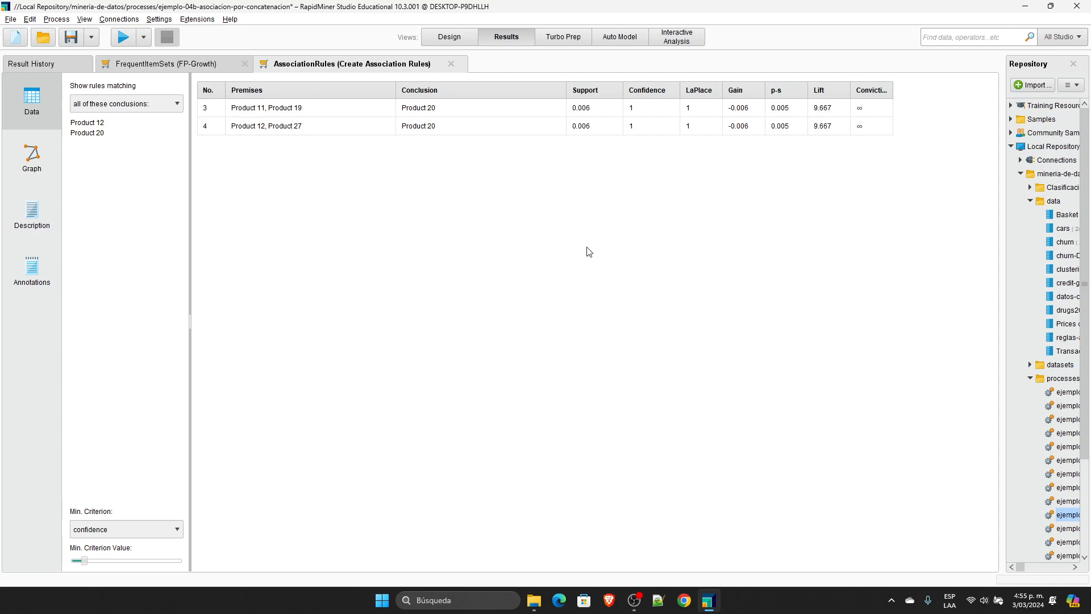
left_click(659, 108)
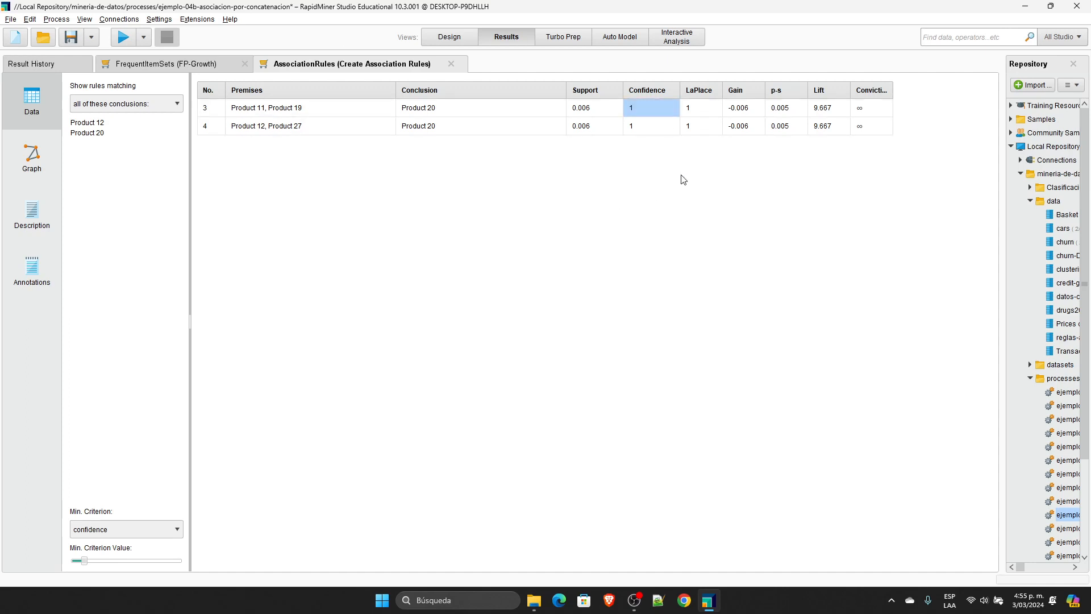
Step: Set Create Association Rules' min confidence to 0.4 and rerun the process
left_click(635, 126)
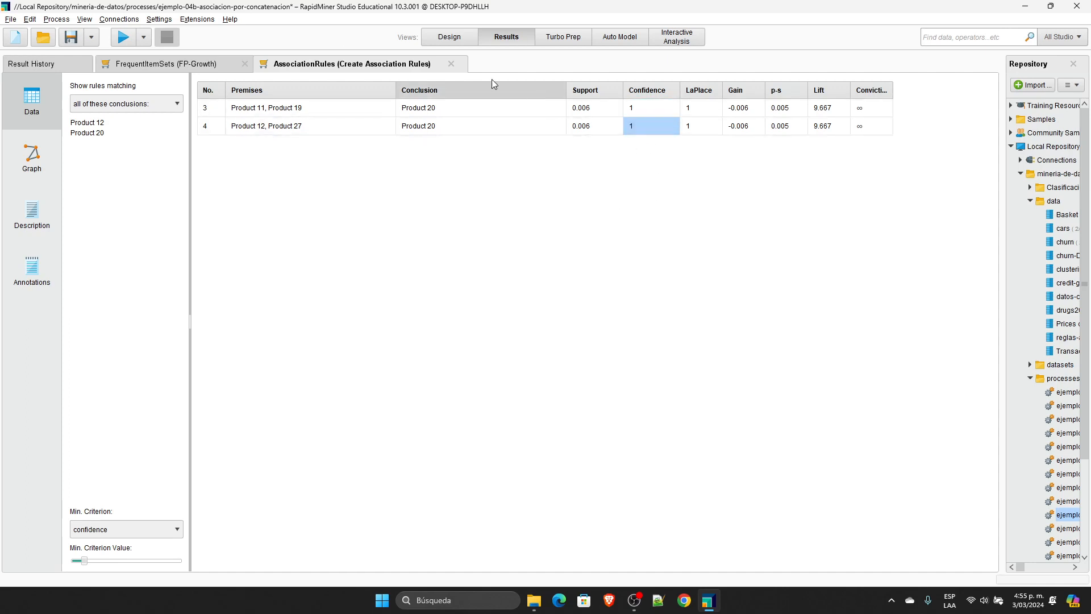
left_click(450, 36)
left_click(603, 229)
left_click(945, 120)
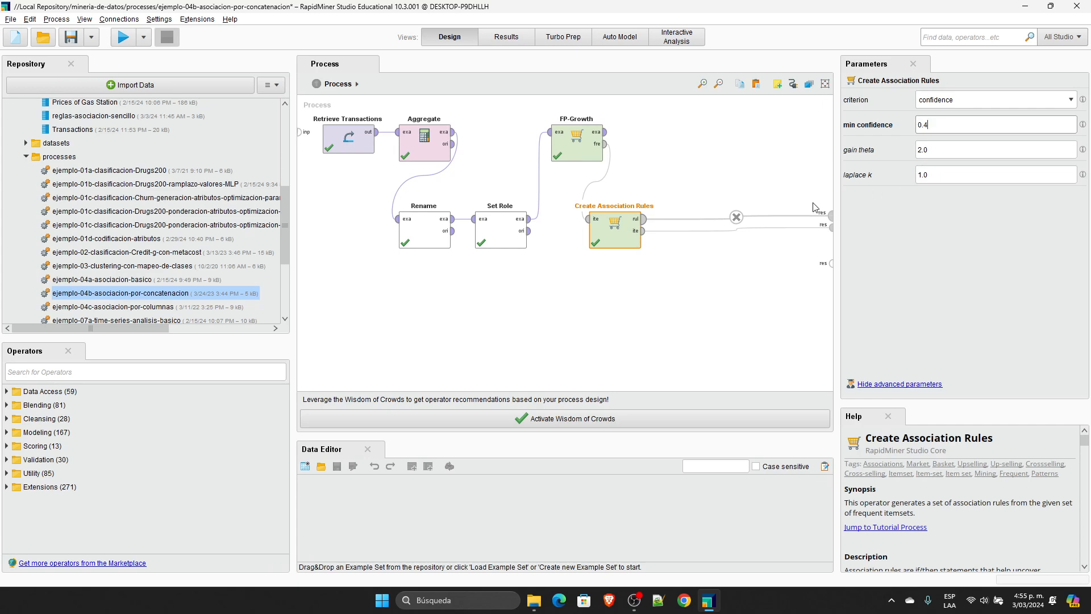
left_click(123, 37)
Step: Examine the generated association rules, focusing on the premise and conclusion of the Product 27 rule
left_click(351, 67)
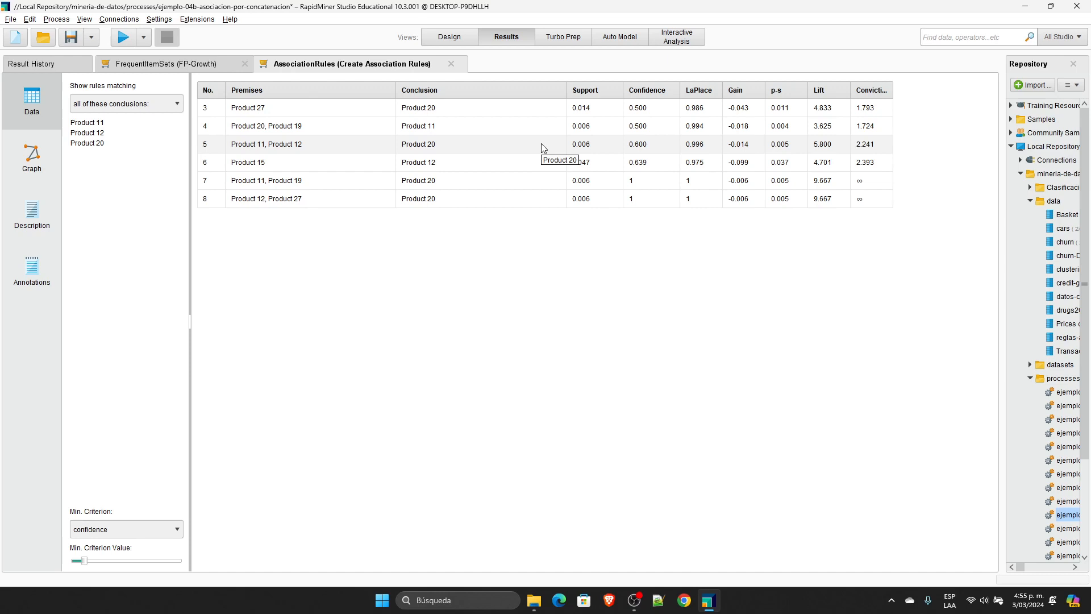
left_click(281, 108)
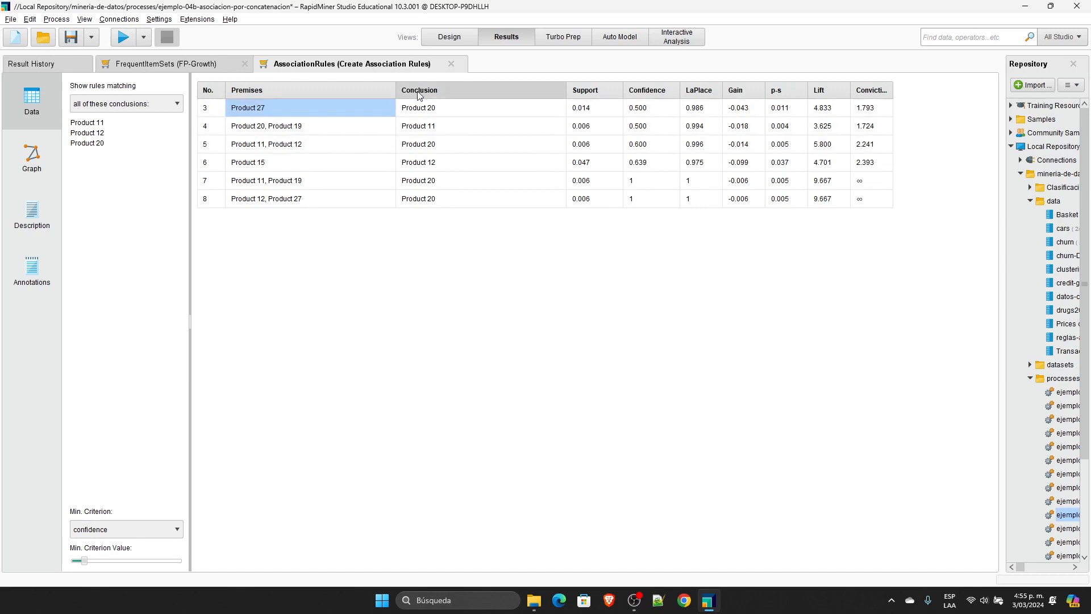
left_click(445, 107)
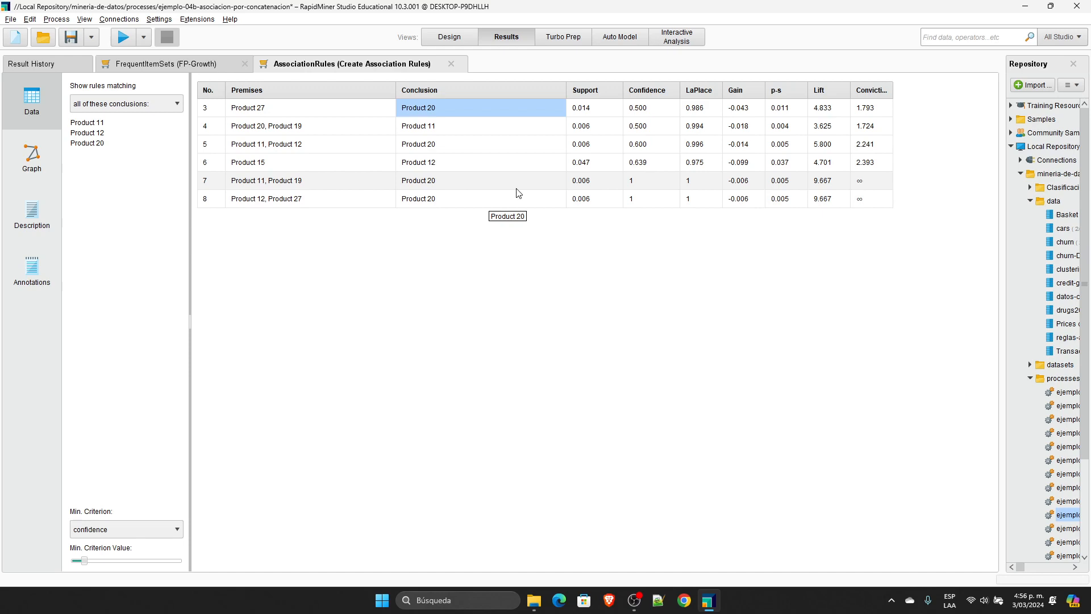
left_click(454, 40)
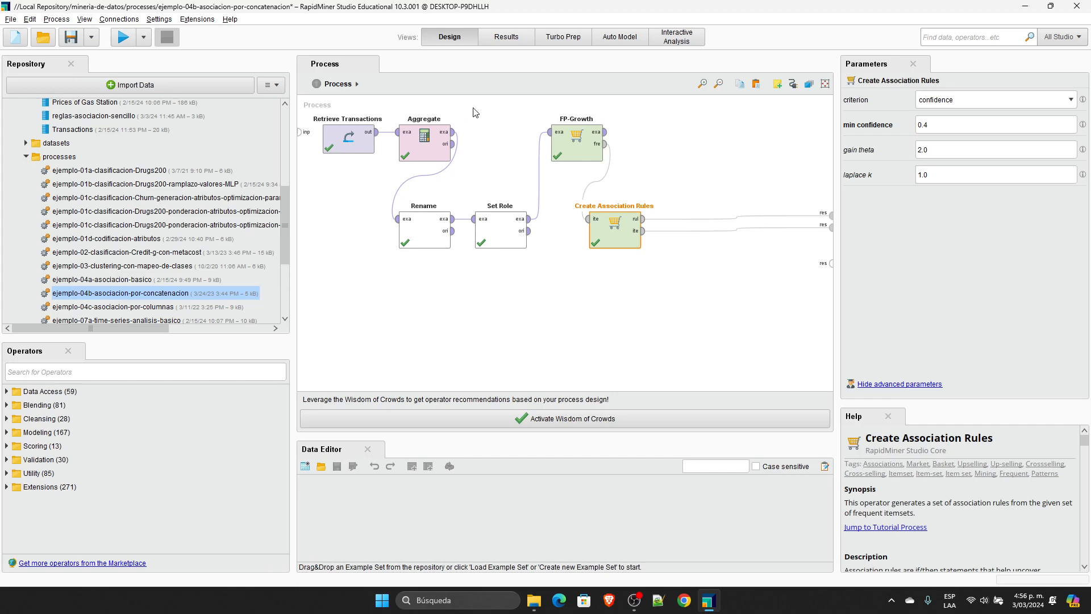
left_click(514, 38)
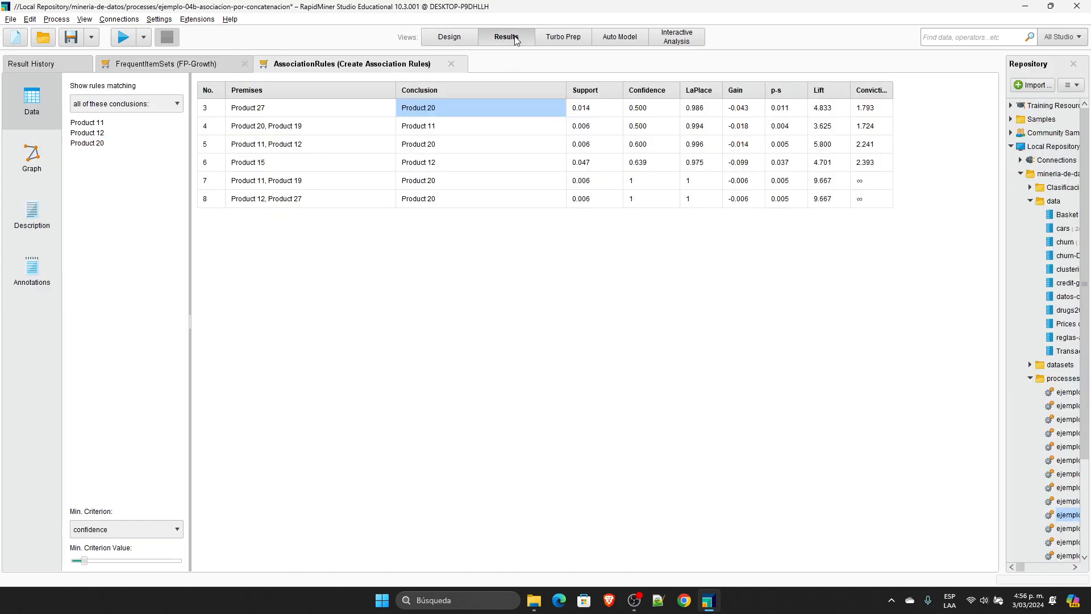
Step: Connect FP-Growth's example set output to the free result port, rerun the process and widen the Products column
left_click(432, 39)
left_click(606, 131)
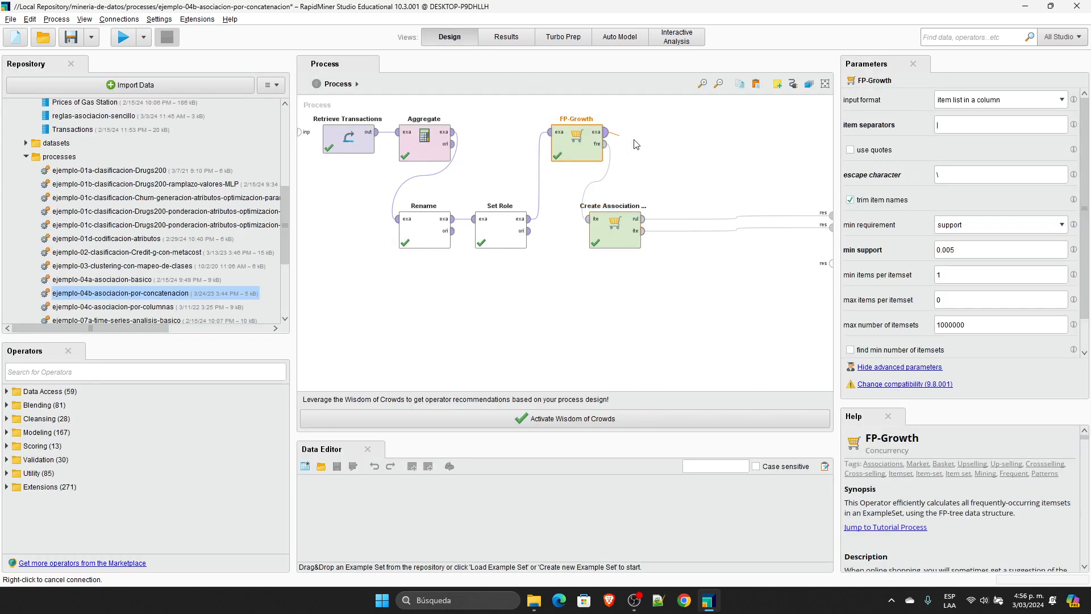
left_click(831, 263)
left_click(123, 37)
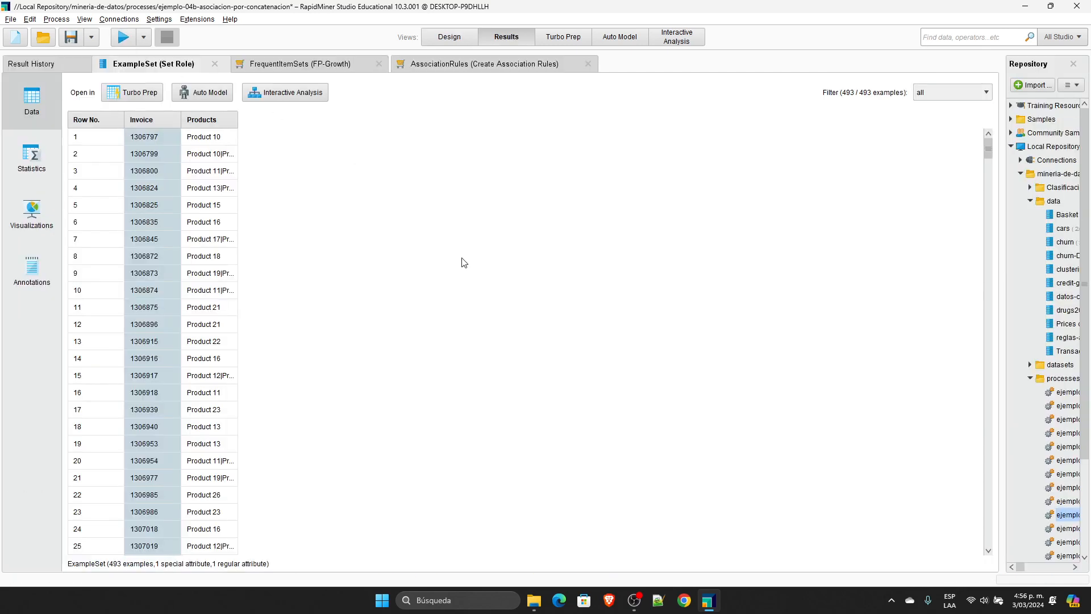
left_click_drag(237, 122, 460, 121)
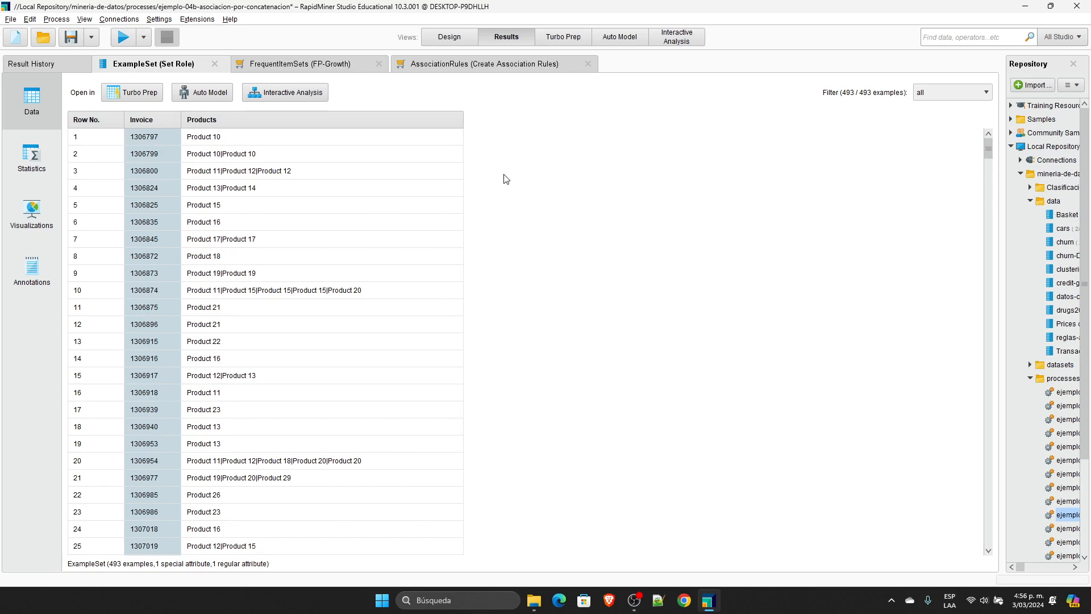
Step: Open the ejemplo-04c-asociacion-por-columnas process, discarding the changes to the current process
left_click(462, 39)
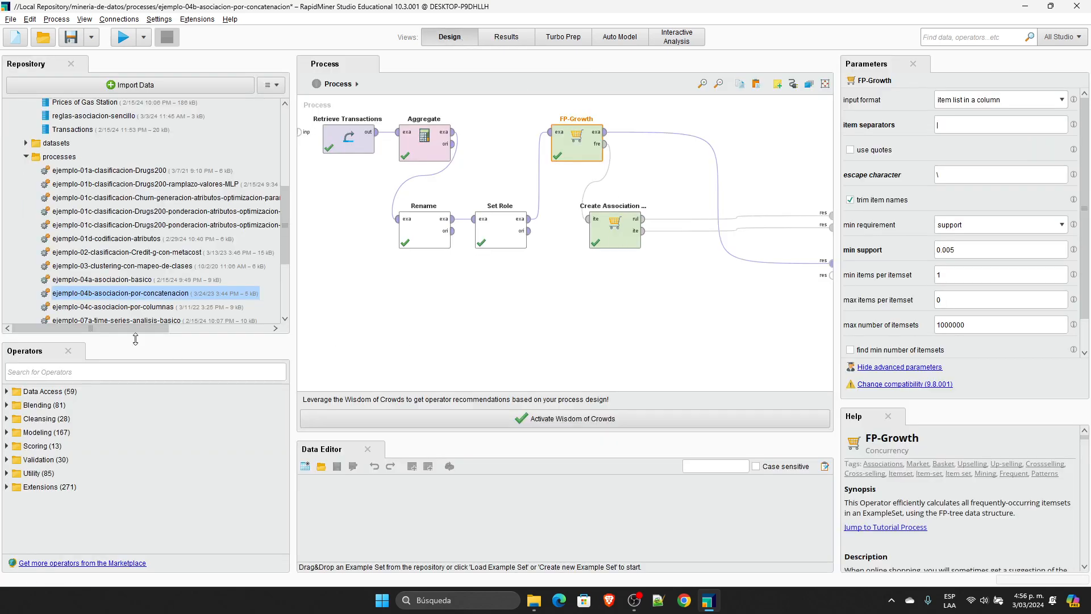
double_click(140, 311)
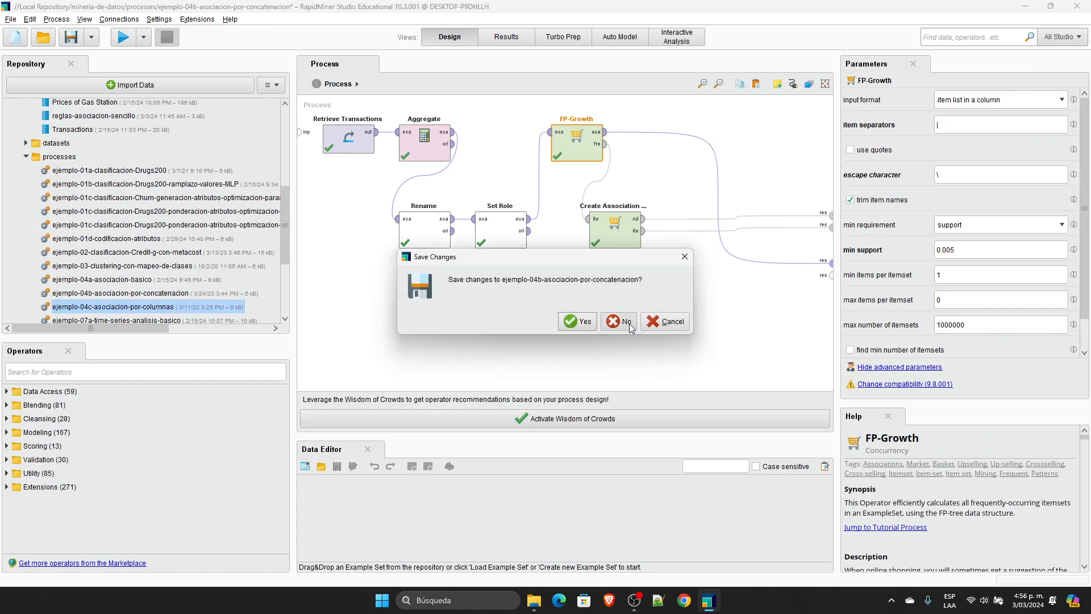
left_click(627, 321)
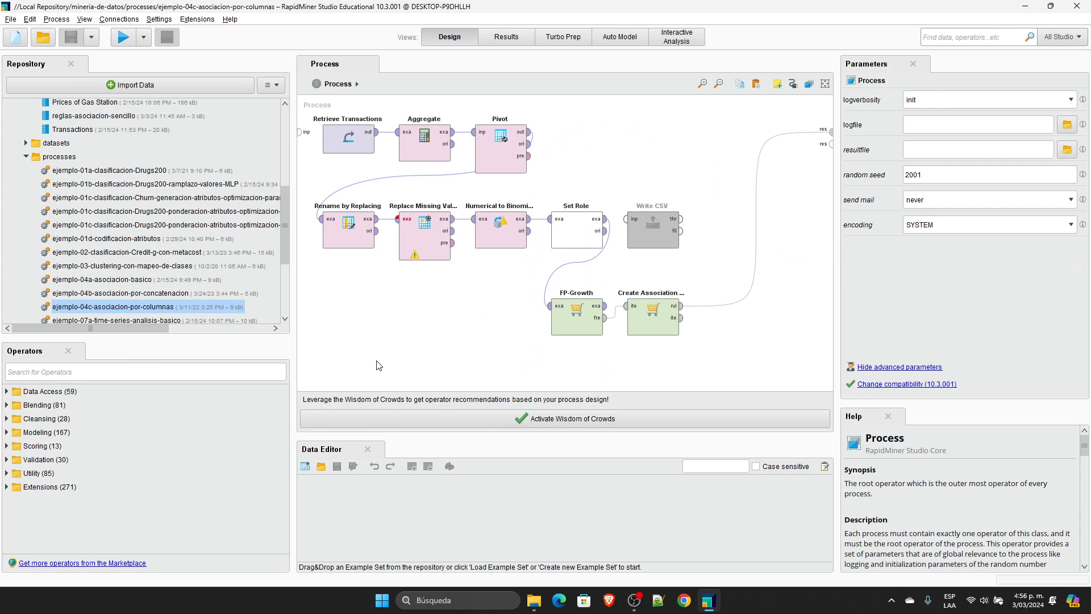
Step: Delete Pivot and all the operators in the two lower rows, keeping only Retrieve Transactions and Aggregate
left_click_drag(736, 353, 291, 196)
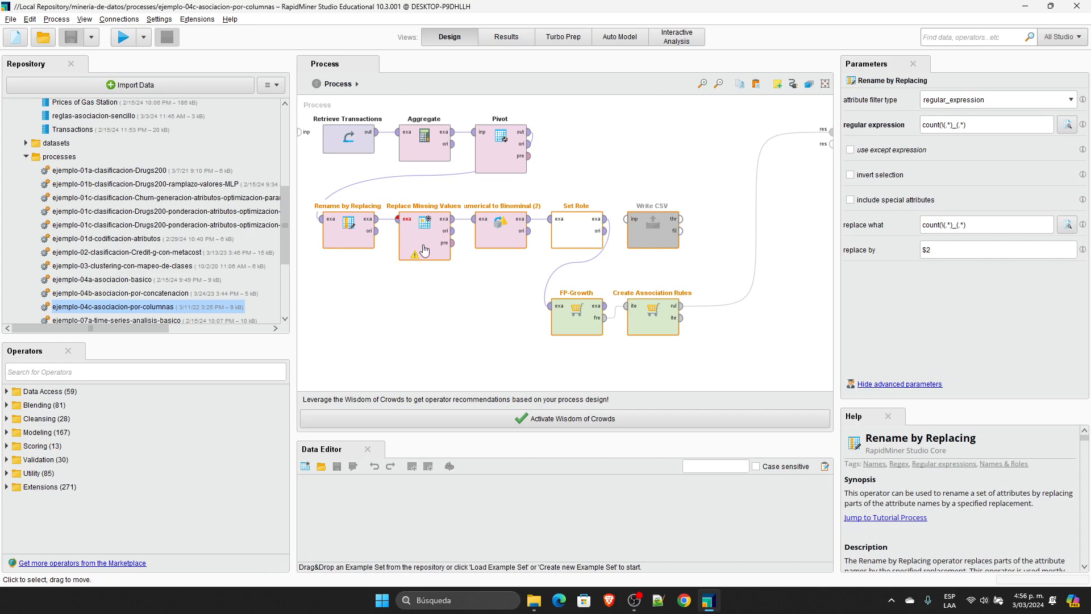
key("Delete")
left_click(511, 145)
key("Delete")
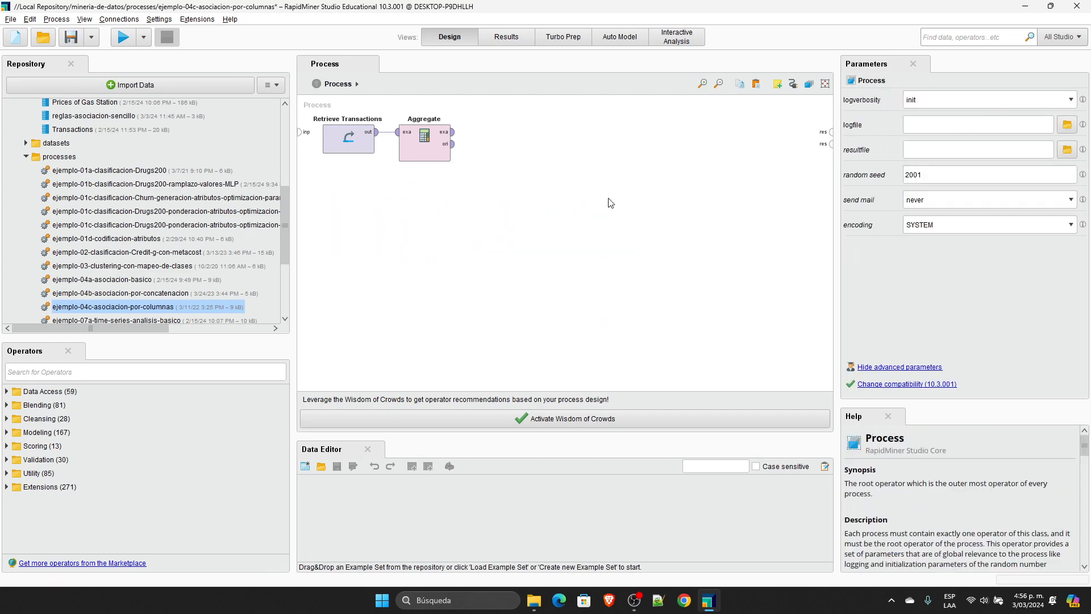
Step: Connect Aggregate's example set output to the first result port, run the process and widen the product 1 and count(product 1) columns
left_click(352, 146)
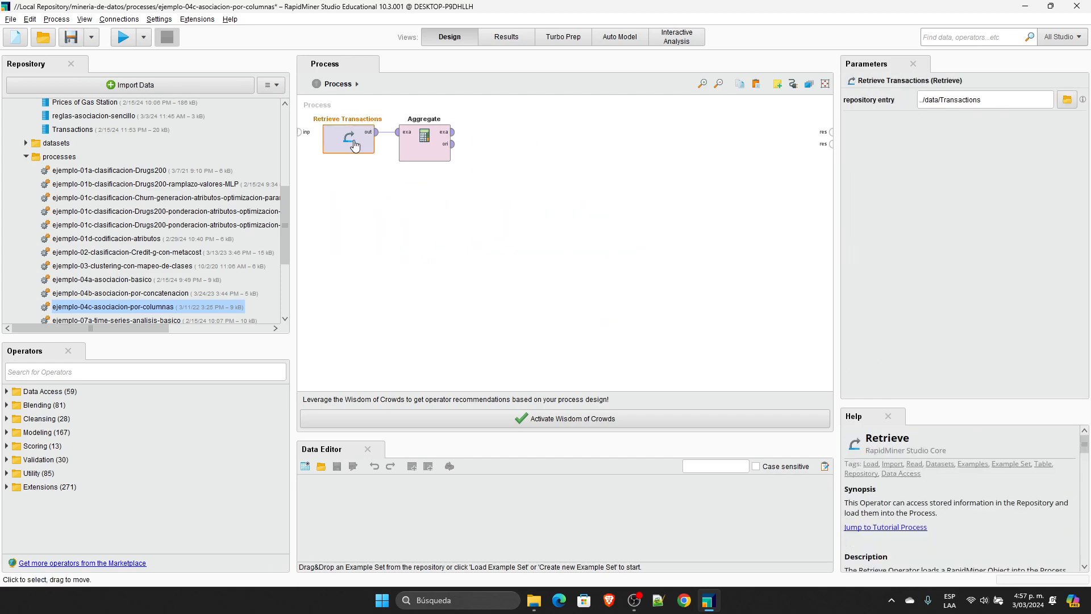
left_click(452, 132)
left_click(831, 134)
left_click(123, 37)
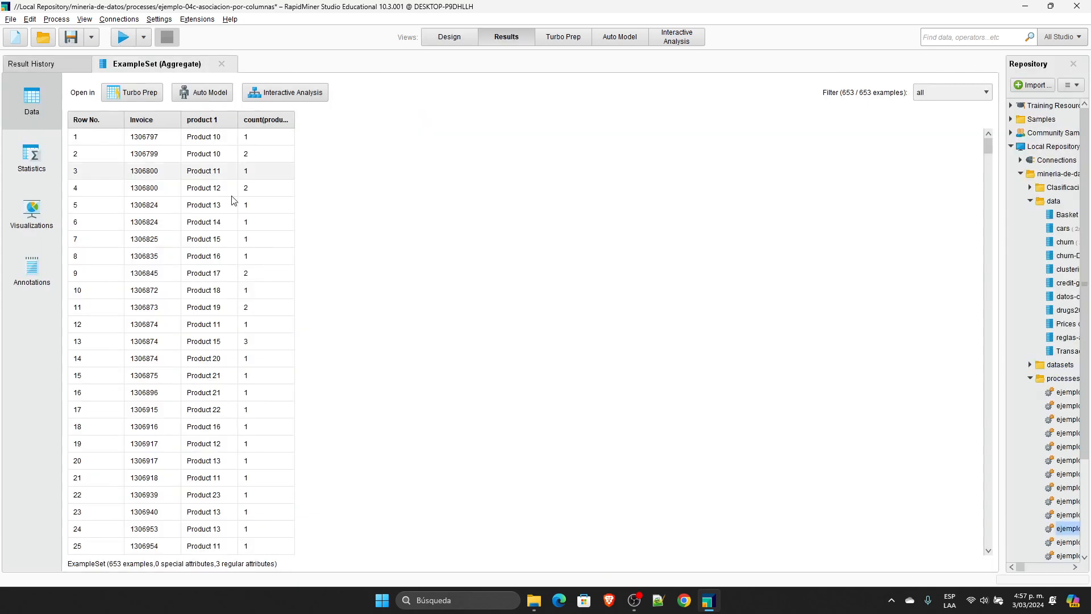
left_click_drag(294, 113, 402, 116)
left_click_drag(238, 119, 310, 119)
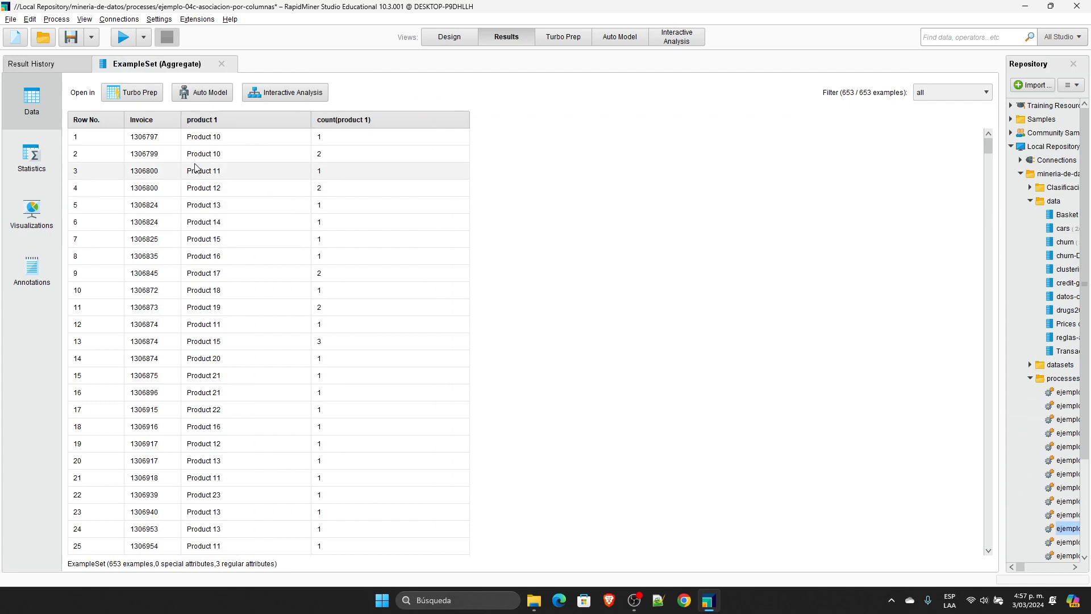
Step: Sort the aggregated data by Invoice in descending order and highlight the three rows of the first invoice
left_click(166, 122)
left_click(165, 123)
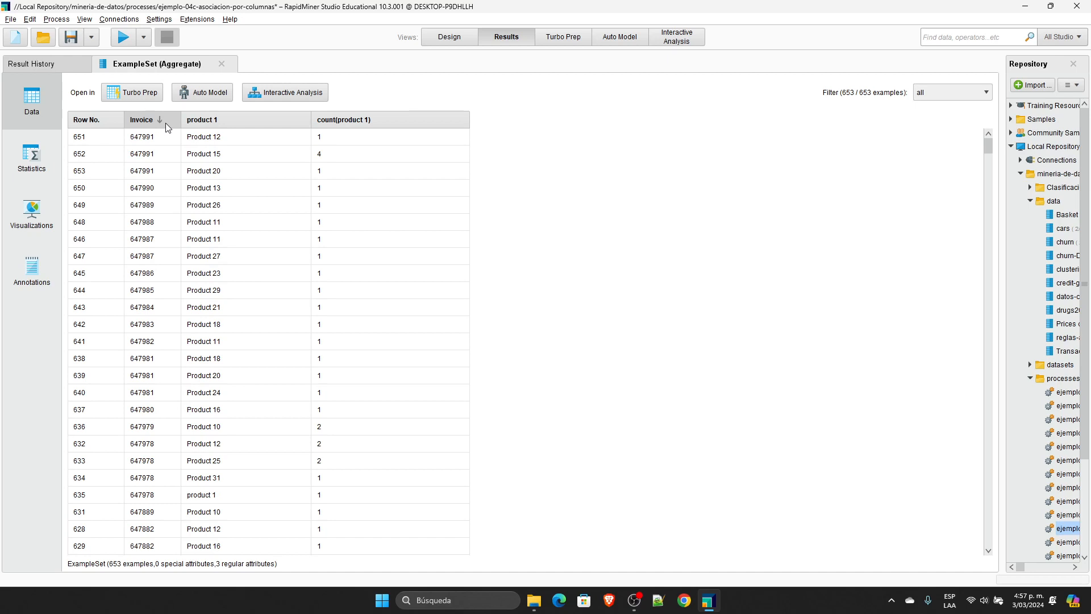
left_click_drag(156, 137, 361, 176)
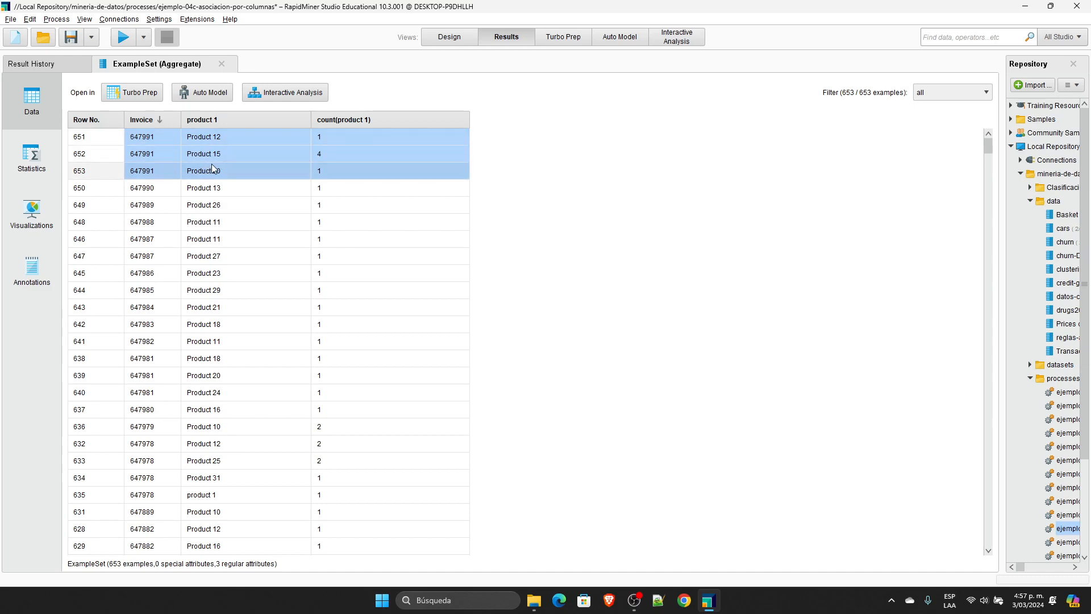
Step: Connect Aggregate's original output to the second result port and rerun the process
left_click(458, 41)
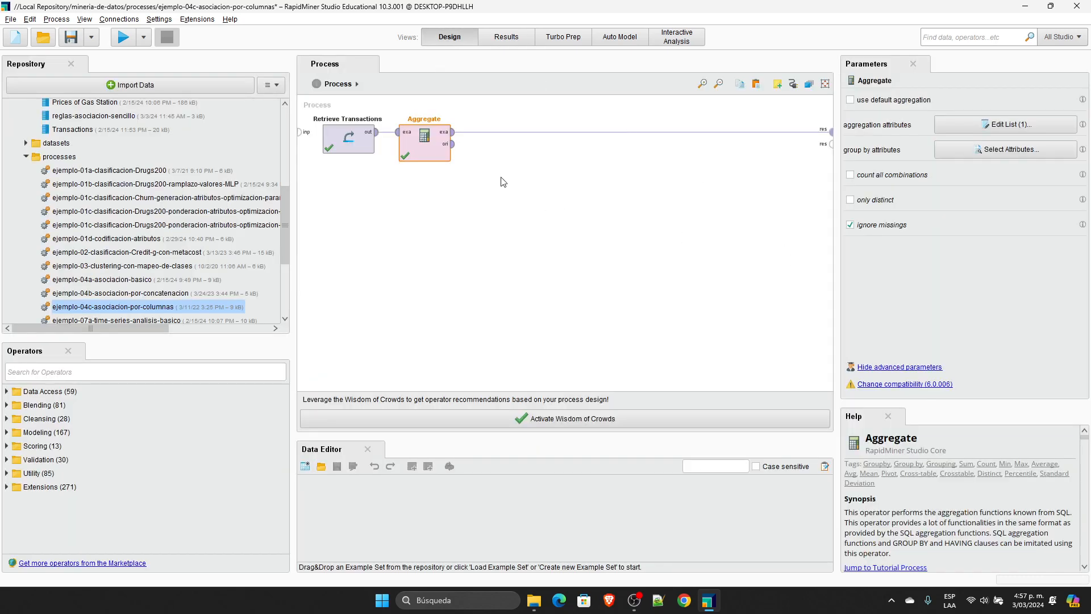
left_click(453, 144)
left_click(831, 143)
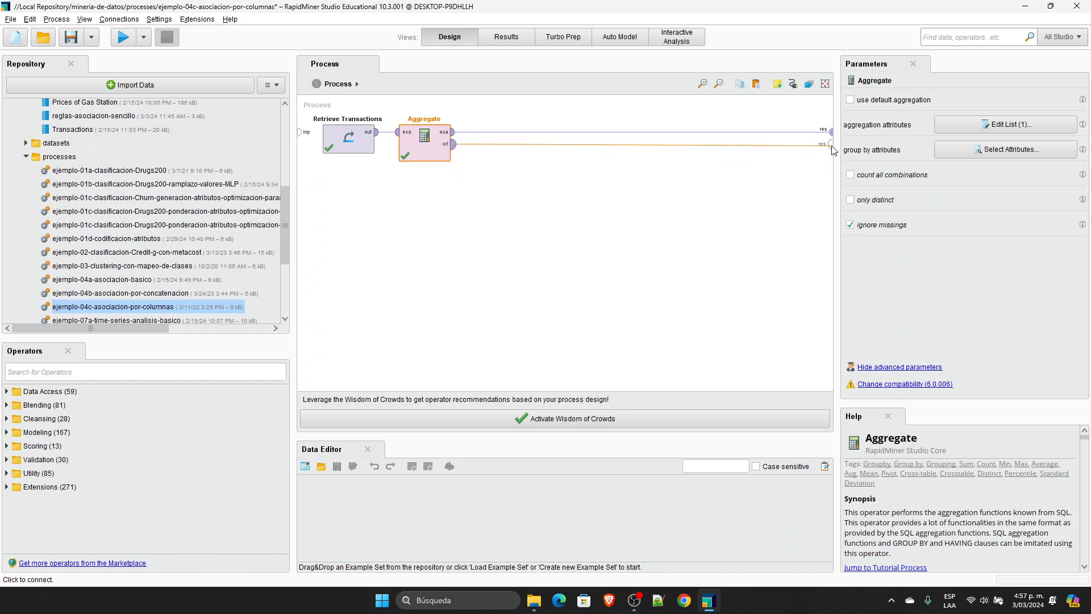
left_click(122, 38)
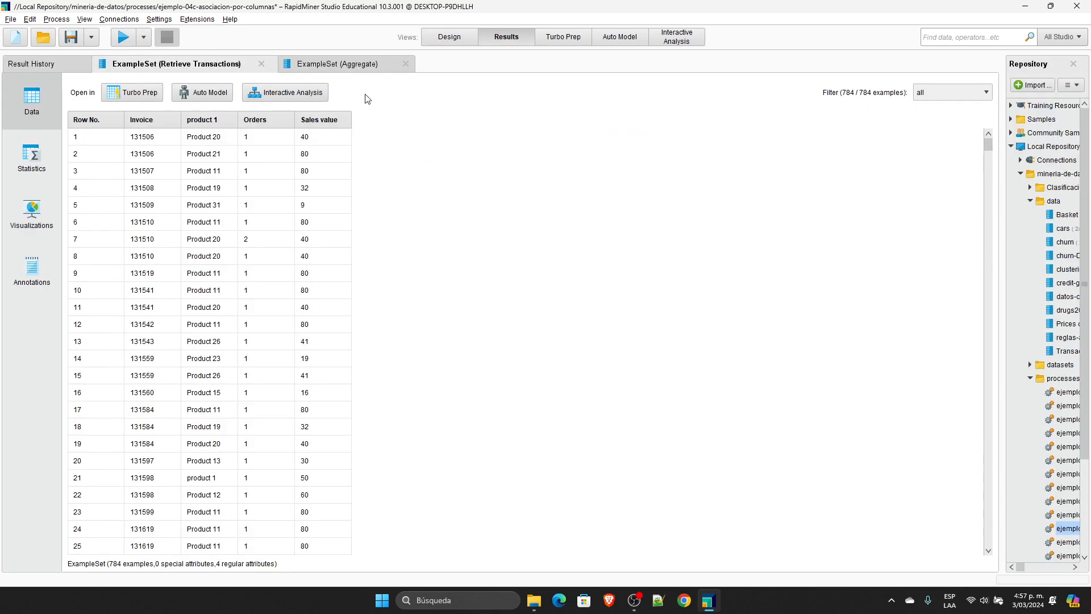
Step: Sort the new Aggregate result by descending Invoice and highlight the first invoice's three product rows
left_click(351, 65)
left_click(157, 120)
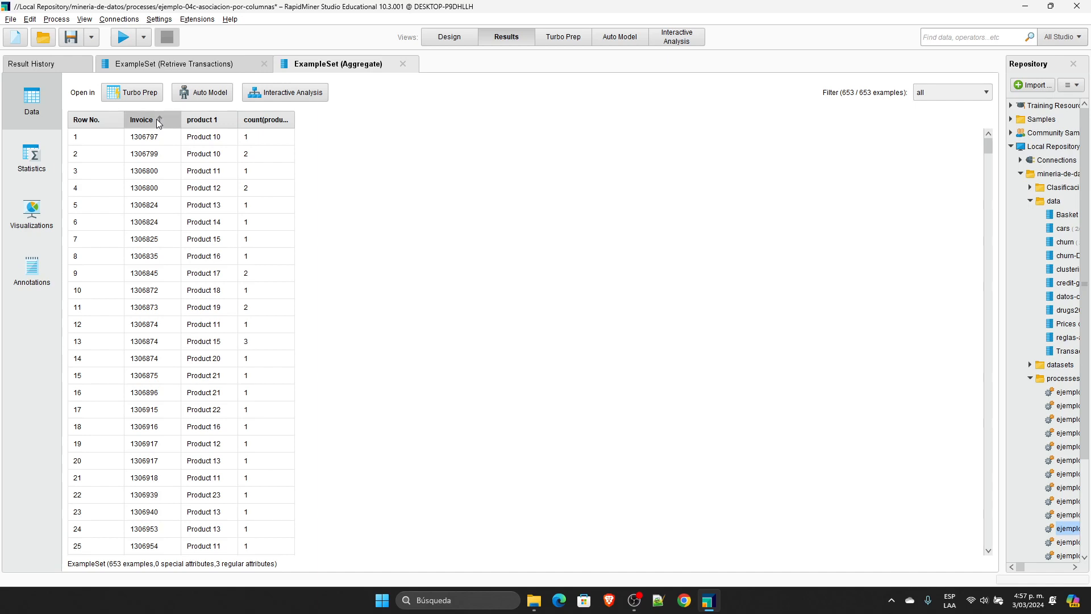
left_click(154, 118)
left_click(152, 117)
left_click(151, 117)
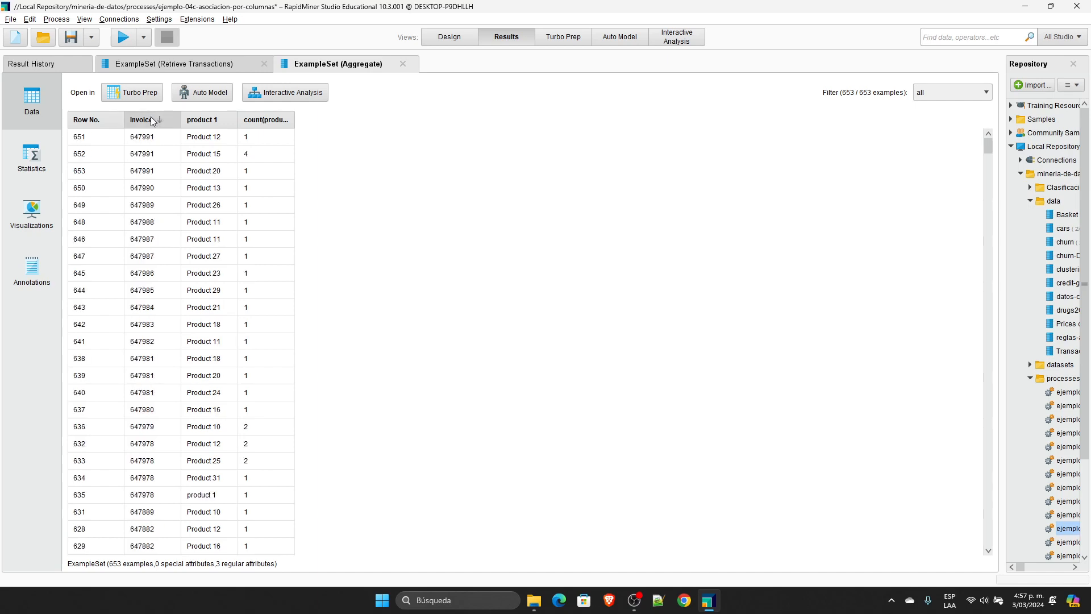
left_click_drag(154, 137, 264, 166)
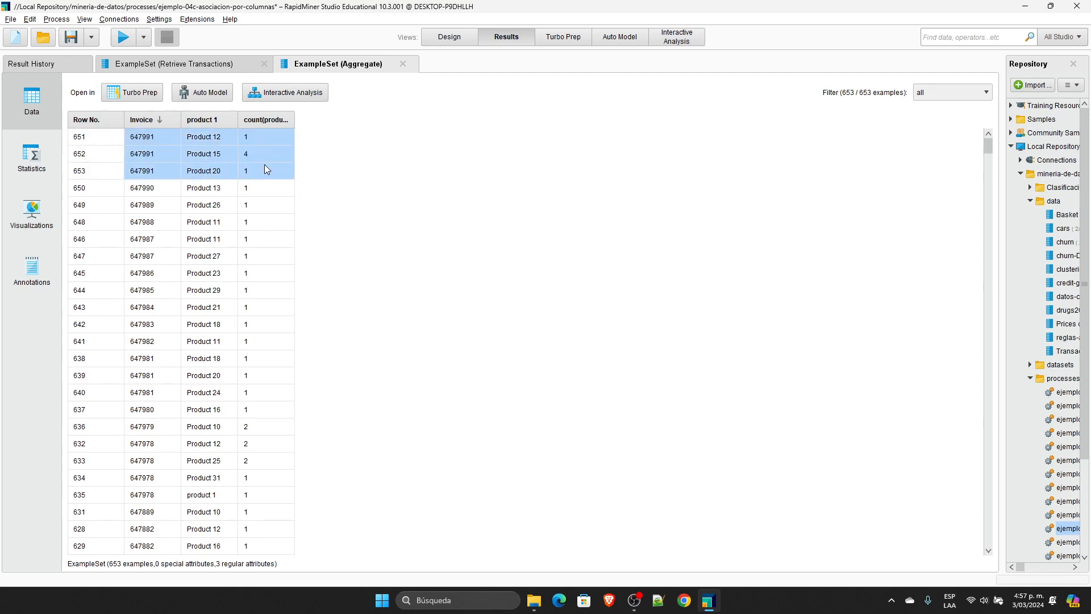
Step: Sort the Retrieve Transactions result by descending Invoice and highlight the six rows of the first invoice
left_click(228, 69)
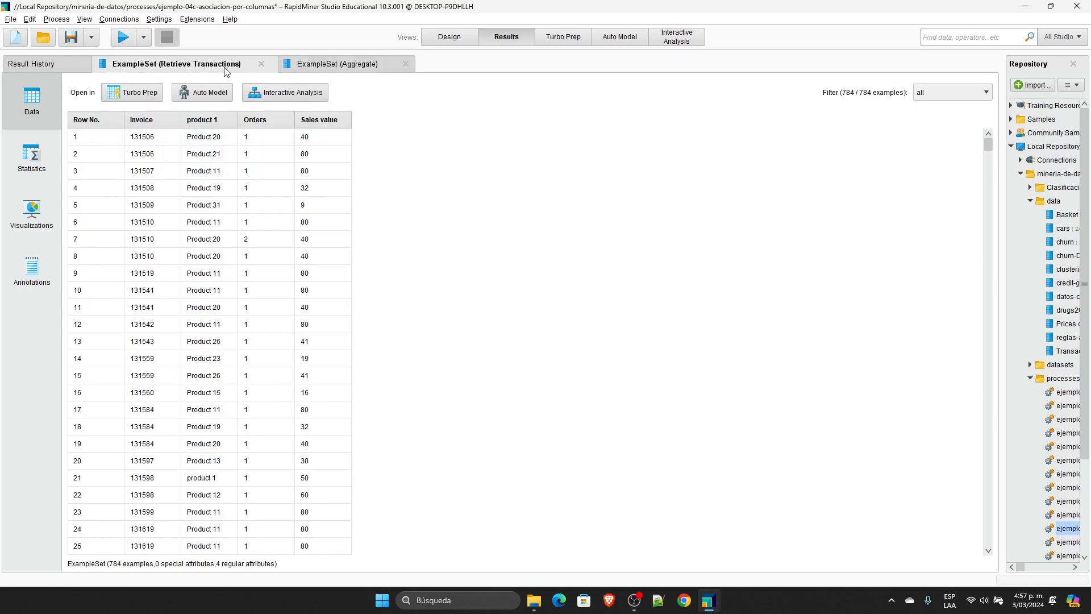
left_click(152, 121)
left_click(152, 121)
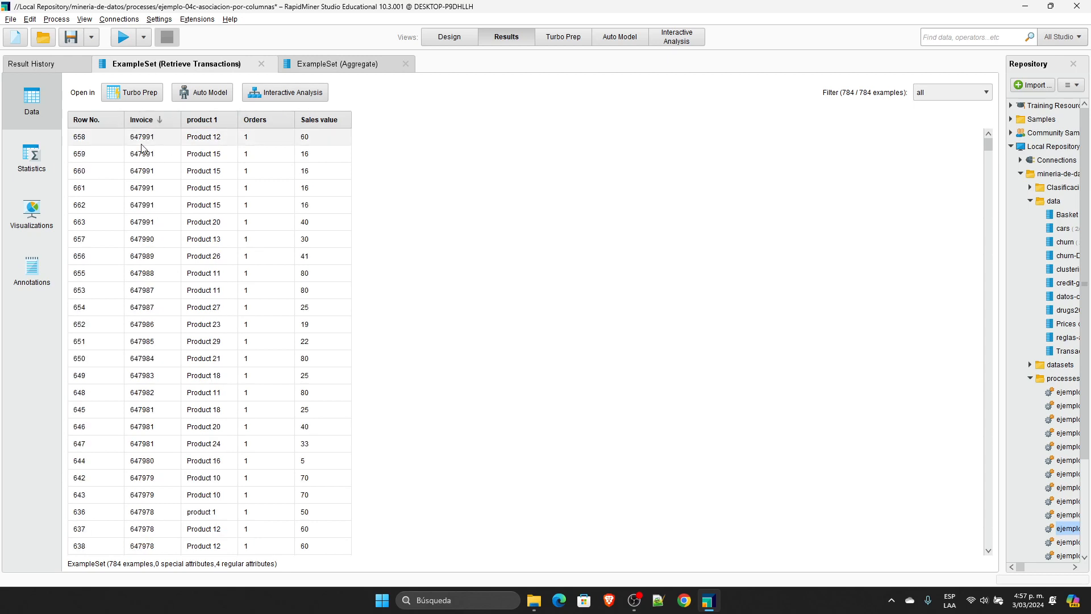
left_click_drag(143, 139, 323, 214)
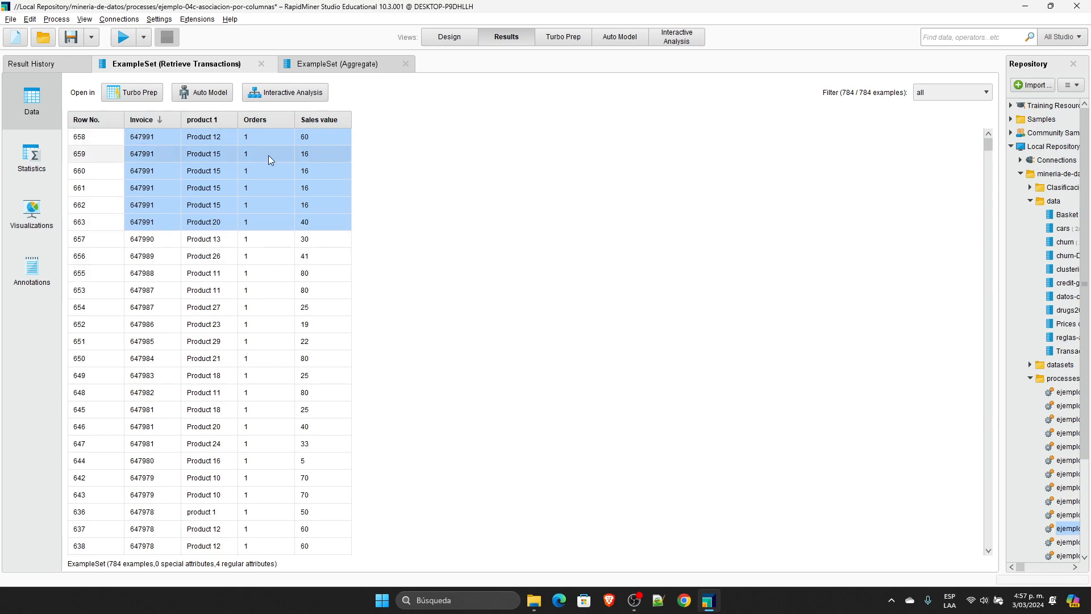
Step: Compare the highlighted invoice's product counts in the Aggregate result with its individual rows in the original transactions
left_click(334, 68)
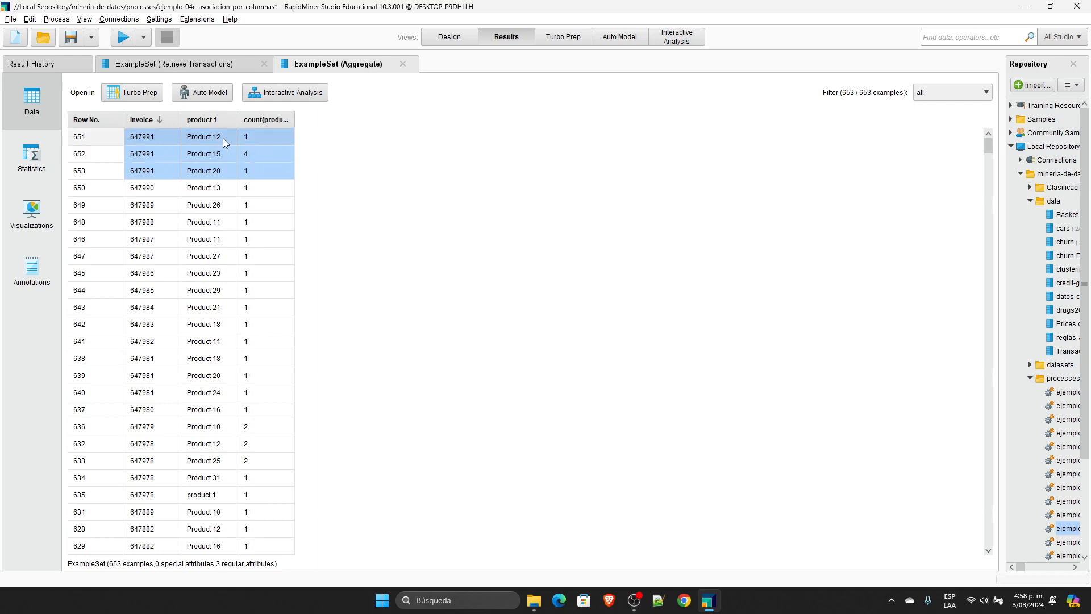
left_click(222, 63)
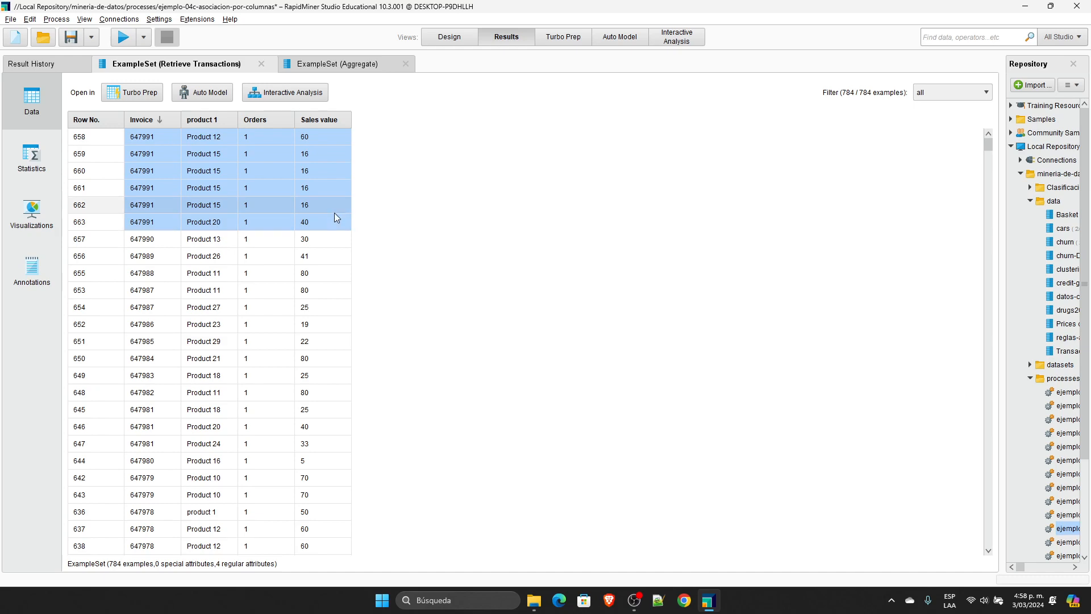
left_click(369, 68)
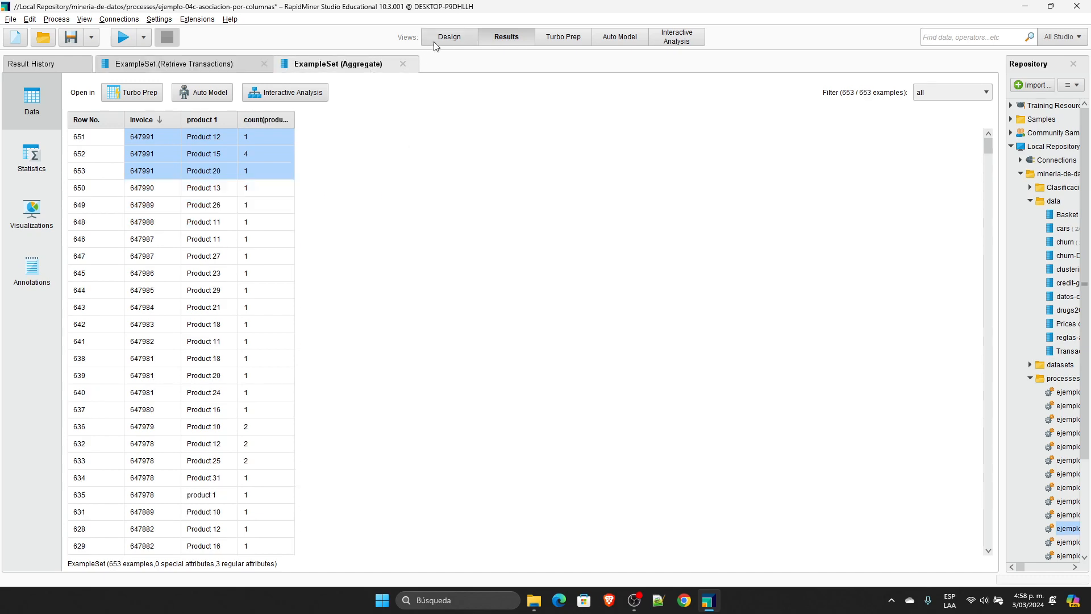
Step: Open the group by attributes selection of the Aggregate operator
left_click(450, 36)
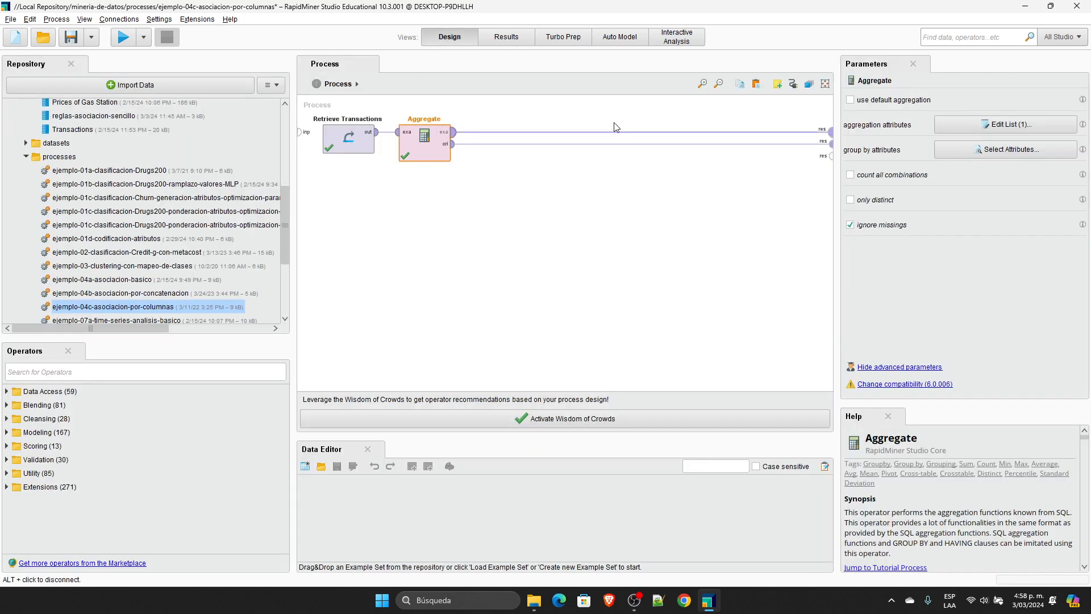
left_click(1004, 152)
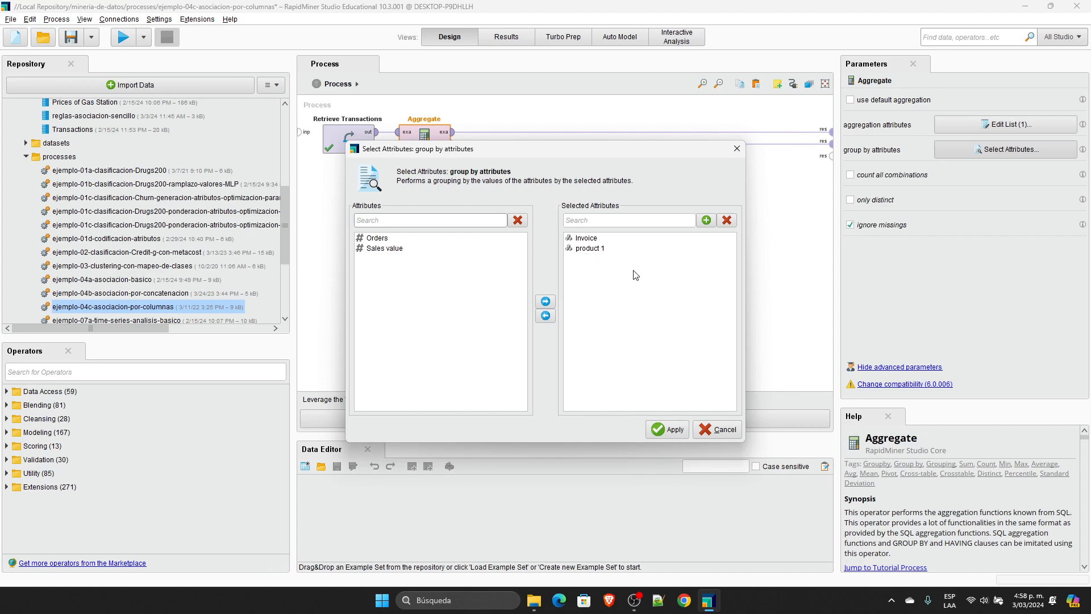
Step: Close the group by selection and review the Aggregate operator's aggregation attributes without changing them
key("Escape")
left_click(1016, 121)
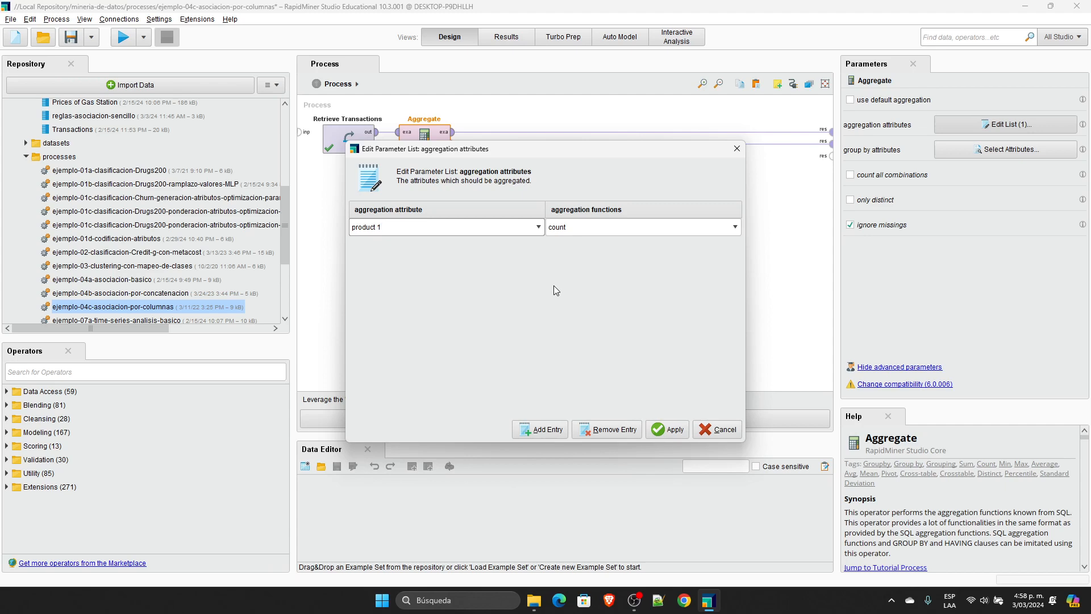
left_click(717, 430)
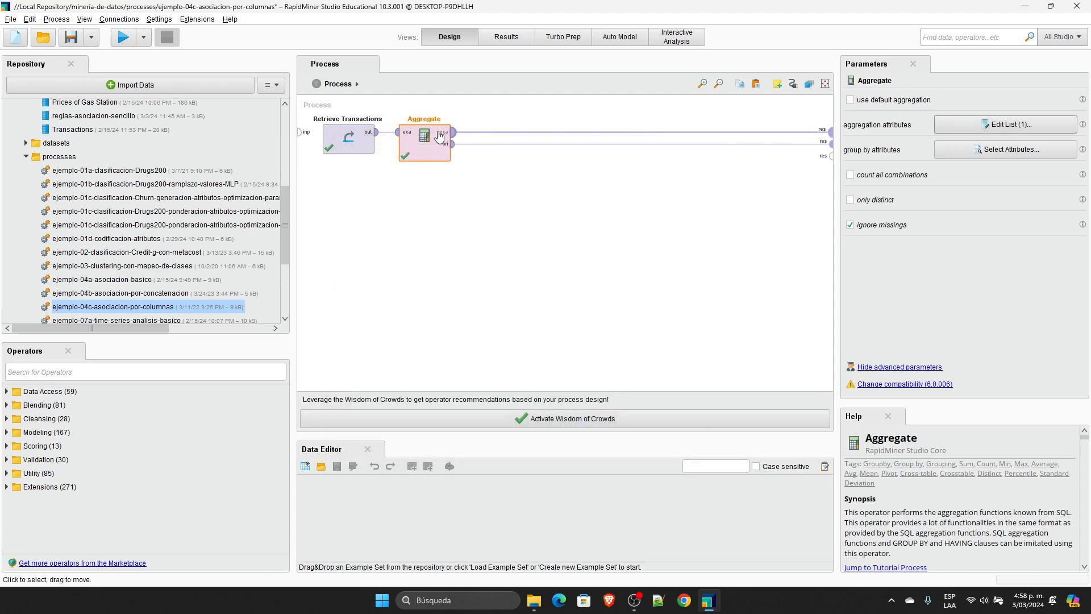
Step: Run the process and widen the count column of the Aggregate result, highlighting the first two invoice rows
left_click(131, 39)
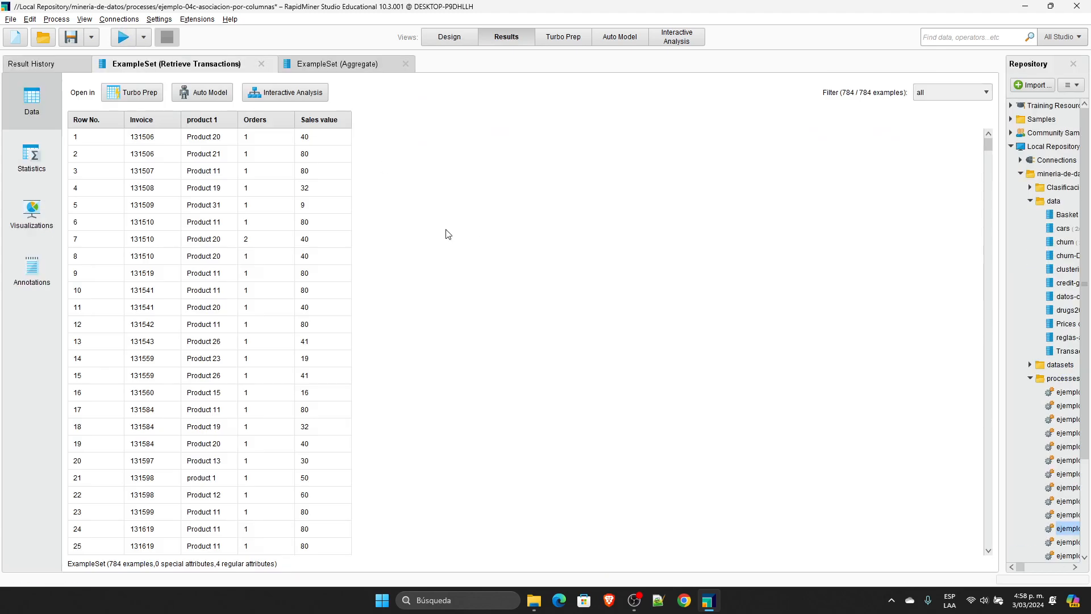
left_click(319, 68)
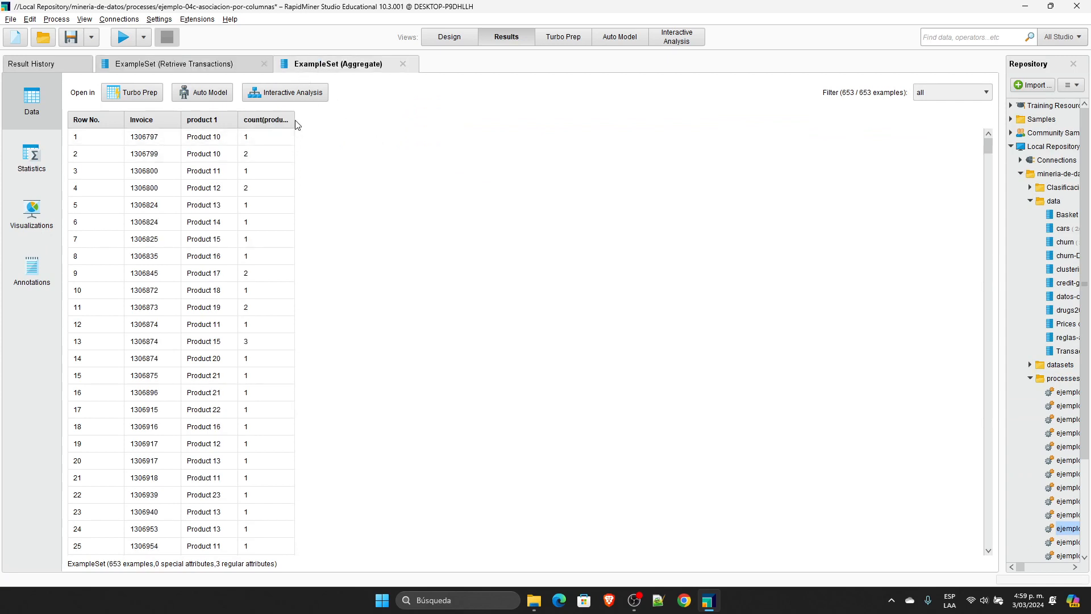
left_click_drag(295, 120, 408, 120)
left_click_drag(181, 120, 203, 120)
left_click(228, 137)
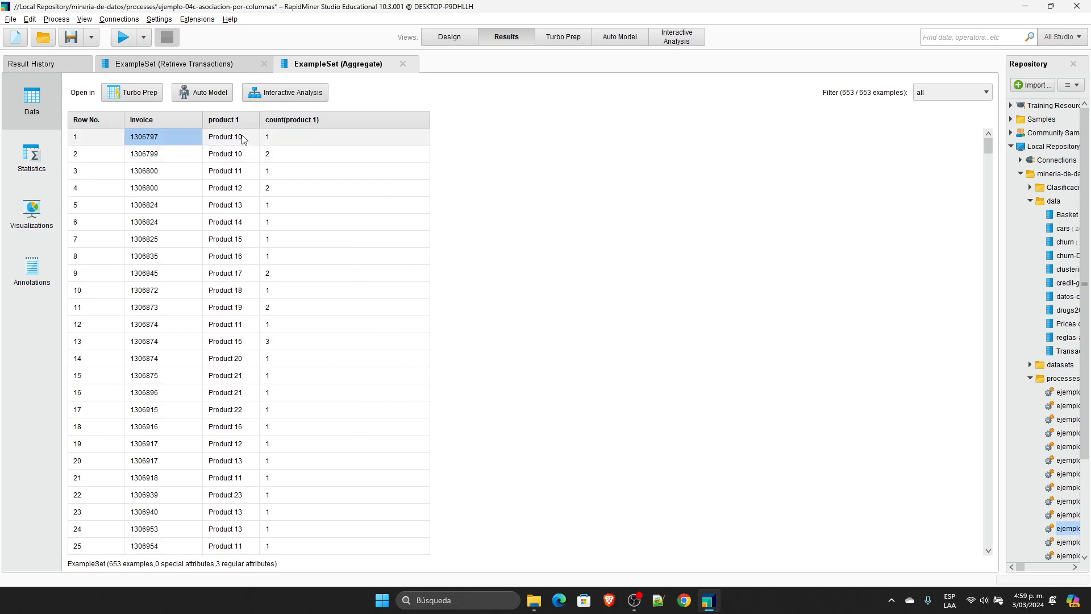
left_click(288, 135)
left_click(219, 155)
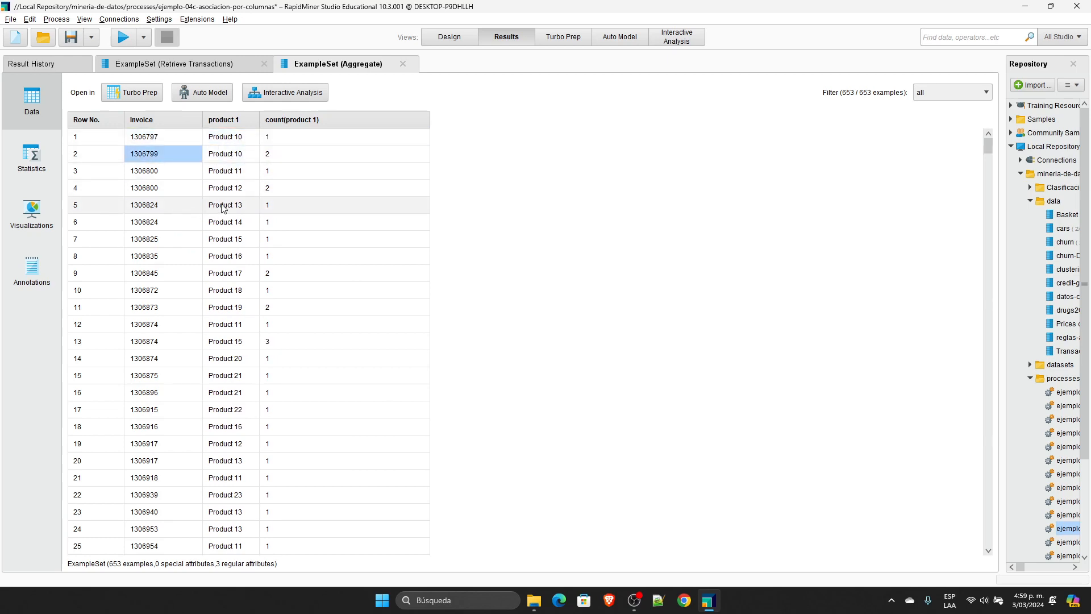
Step: Sort the Retrieve Transactions result by descending Invoice and highlight the first invoice's Product 12 and Product 15 rows
left_click(228, 64)
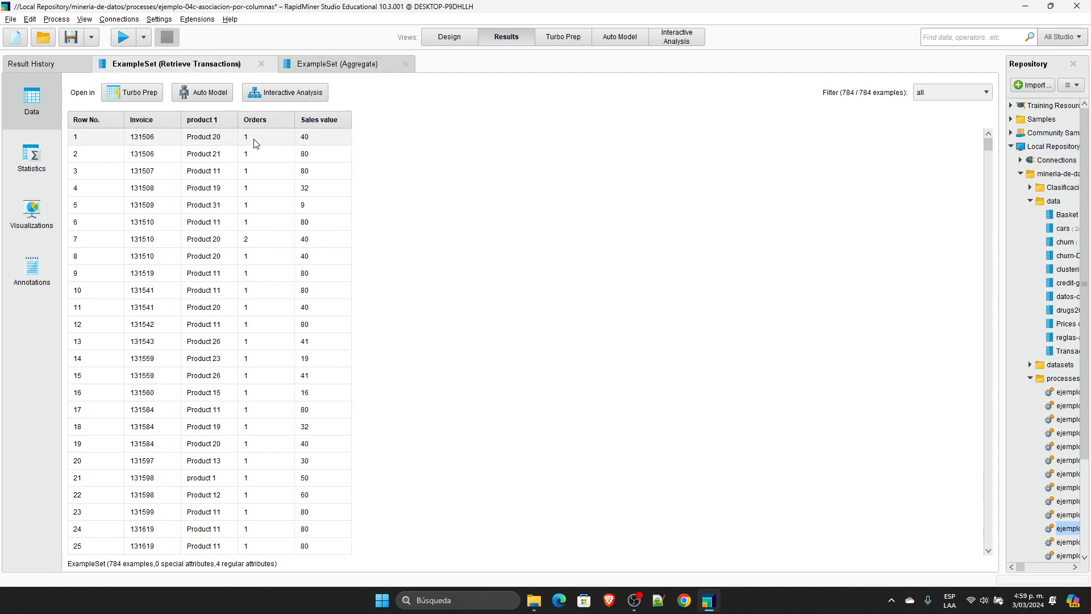
left_click(152, 120)
left_click(152, 134)
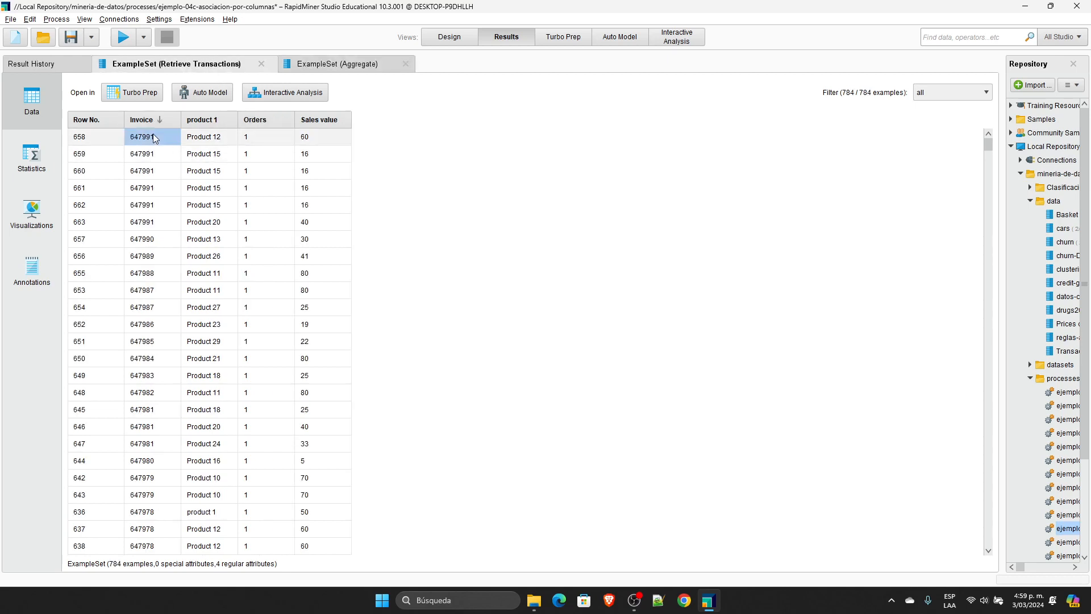
left_click(219, 137, "ctrl")
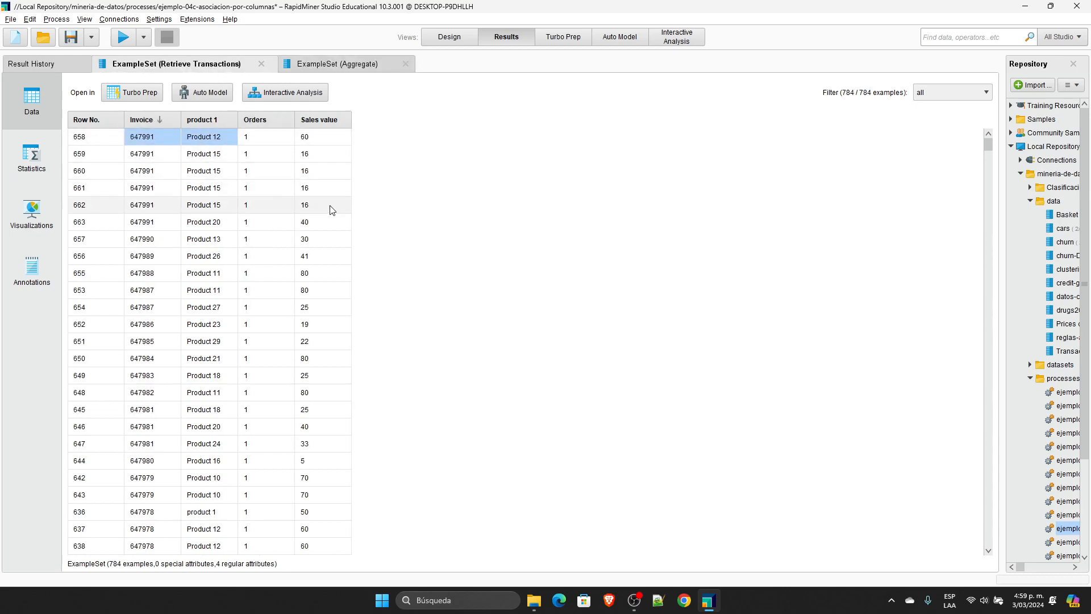
left_click(269, 139, "ctrl")
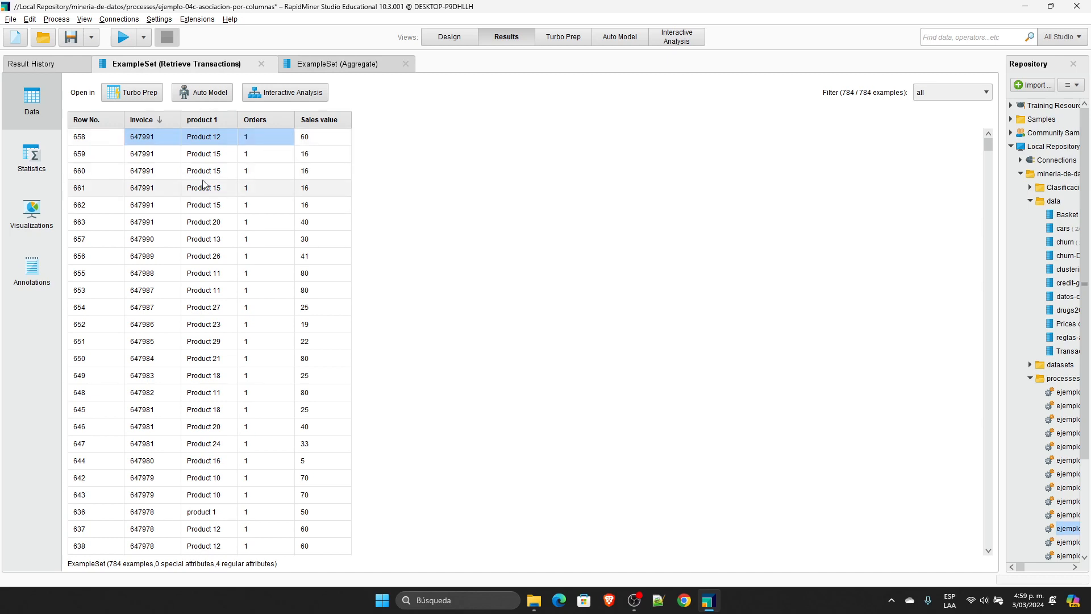
left_click(149, 154)
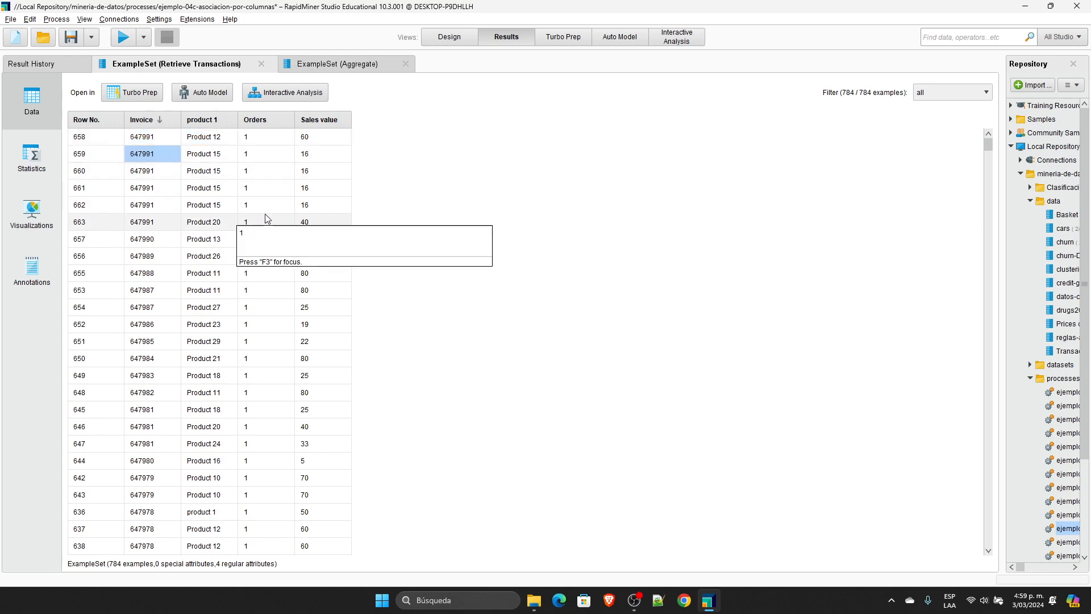
left_click(214, 205, "shift")
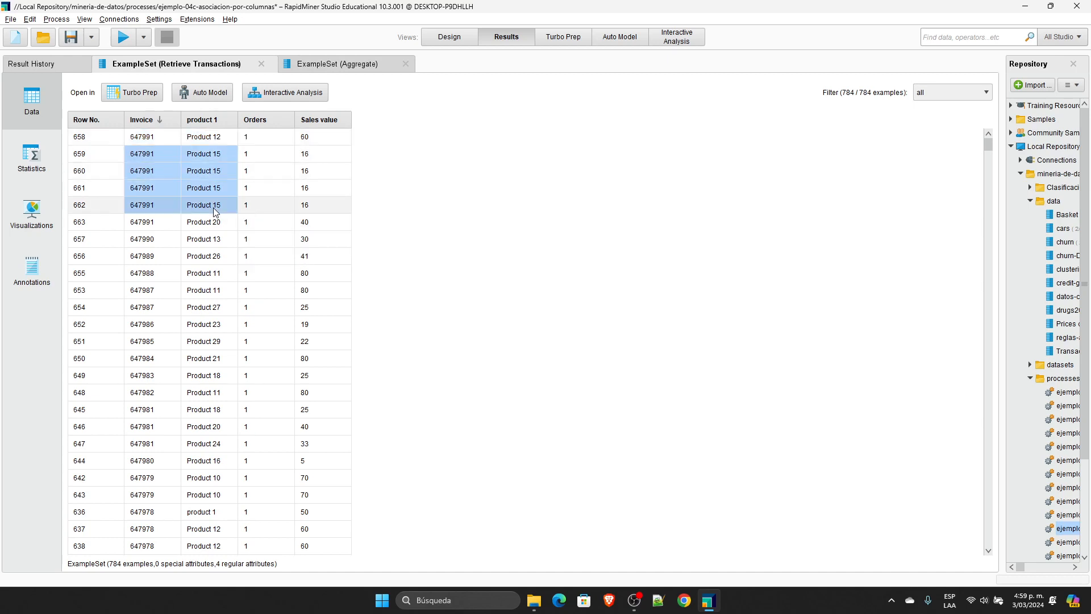
Step: Sort the Aggregate result by descending Invoice and highlight the first invoice's Product 12 and Product 15 counts
left_click(326, 67)
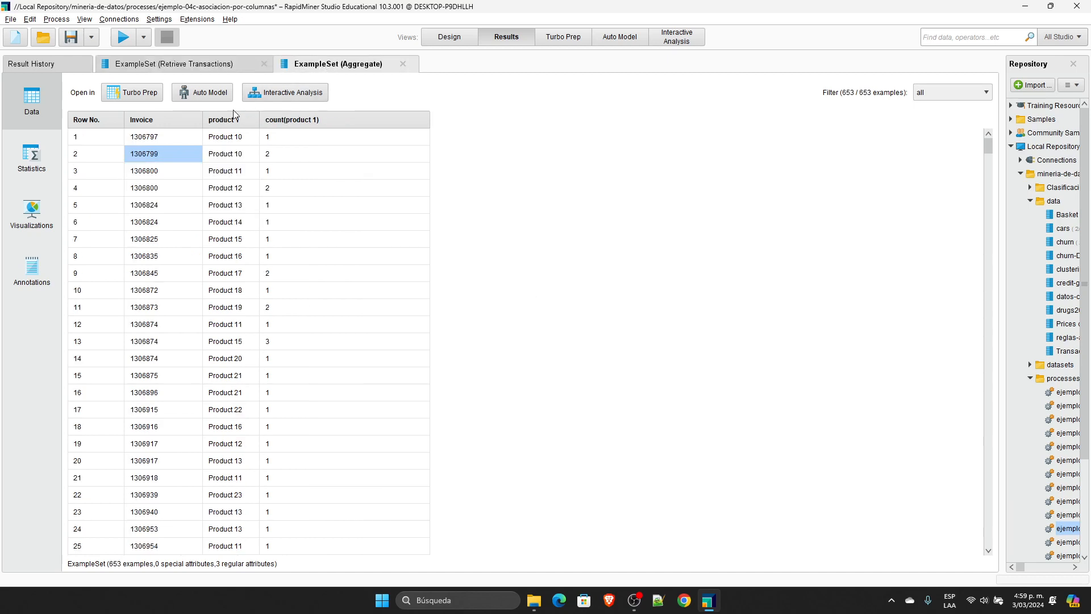
left_click(165, 121)
left_click(165, 120)
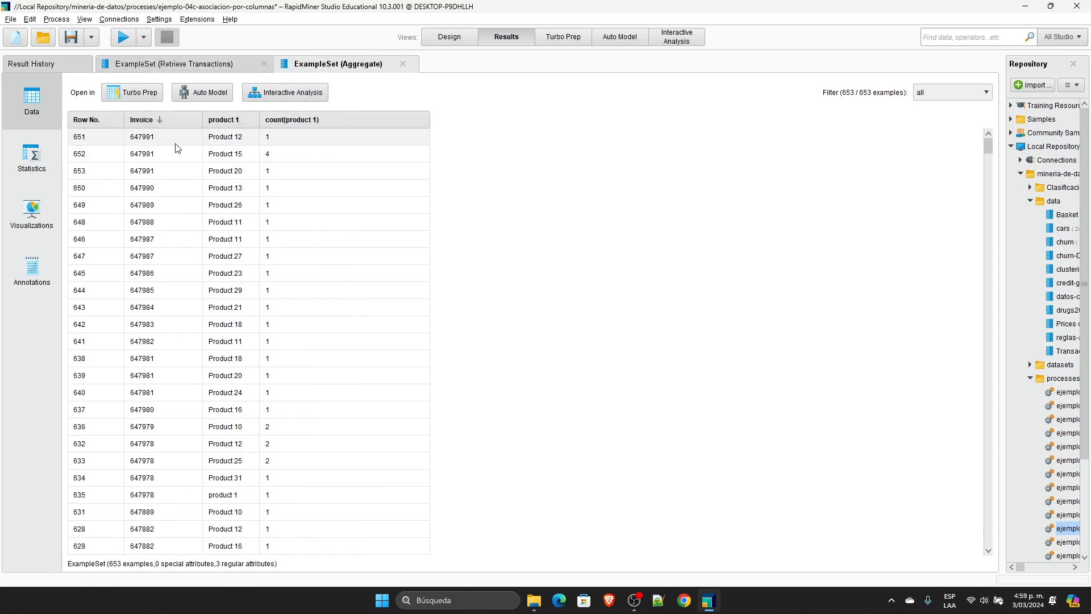
left_click(171, 139)
left_click_drag(295, 137, 233, 157)
left_click(267, 154)
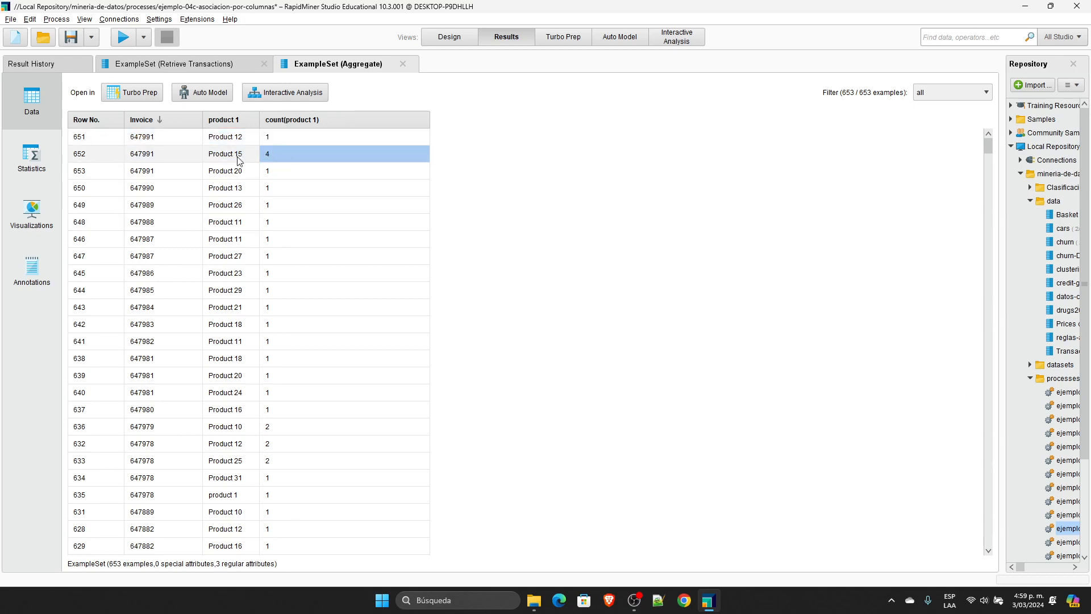
left_click(168, 158)
left_click(307, 151)
Step: Compare the first invoice's Product 20 row in the original transactions with its count in the Aggregate result
left_click(176, 63)
left_click_drag(149, 225, 196, 225)
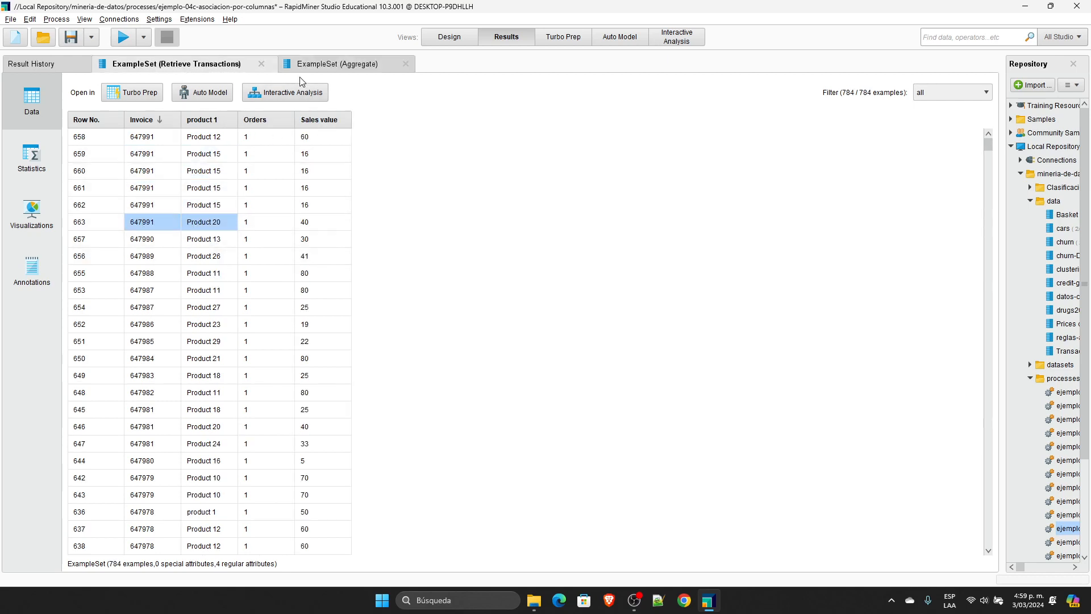
left_click(332, 63)
left_click_drag(144, 172, 292, 174)
left_click(169, 173)
left_click(290, 176, "shift")
Step: Close the Retrieve Transactions result, keeping only the Aggregate result open
left_click(454, 34)
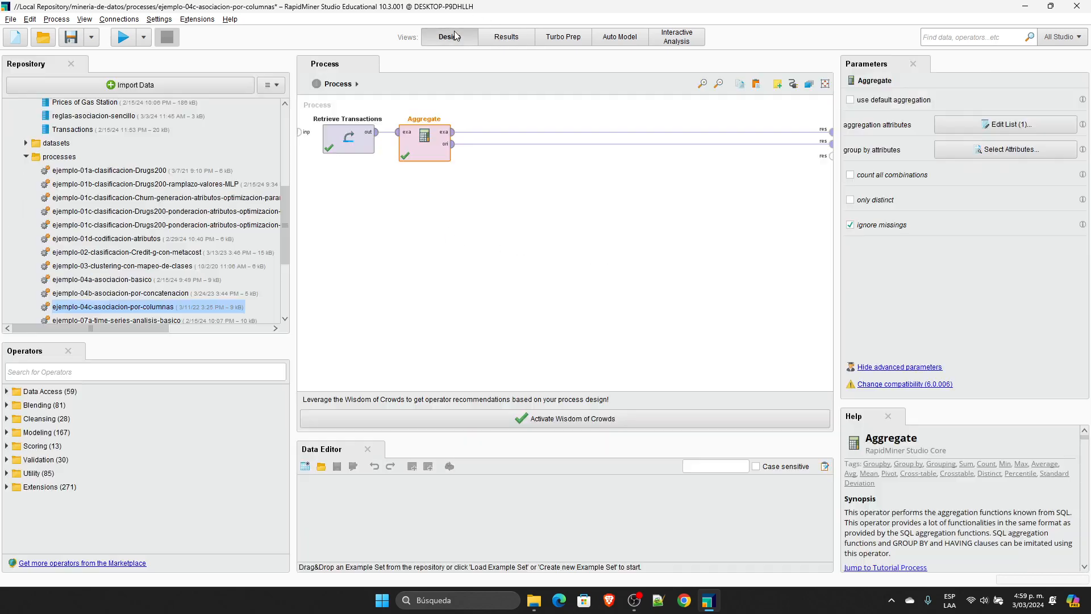
left_click(496, 38)
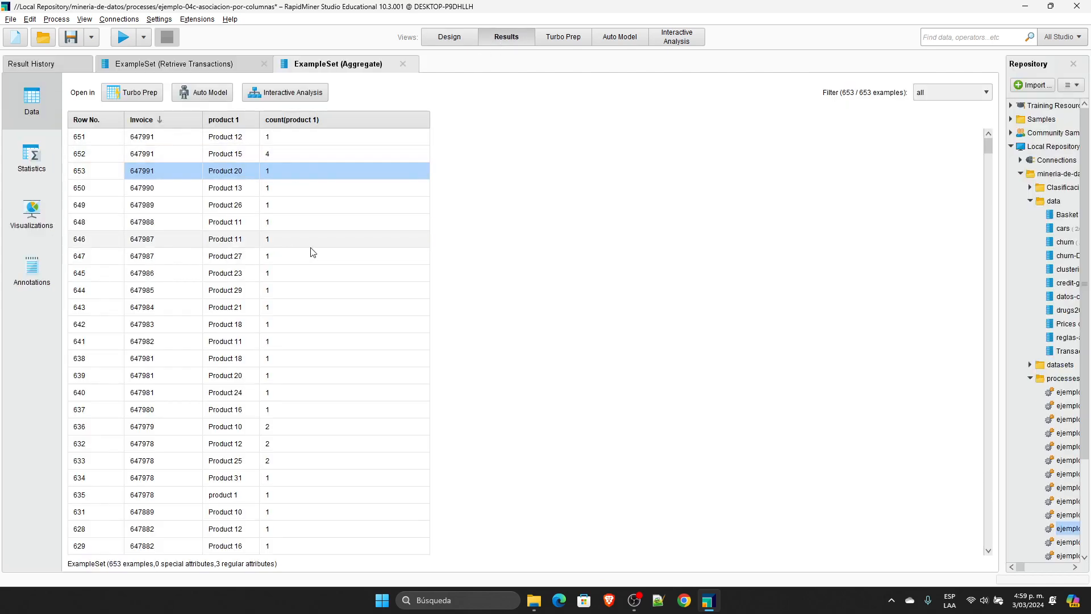
left_click(263, 63)
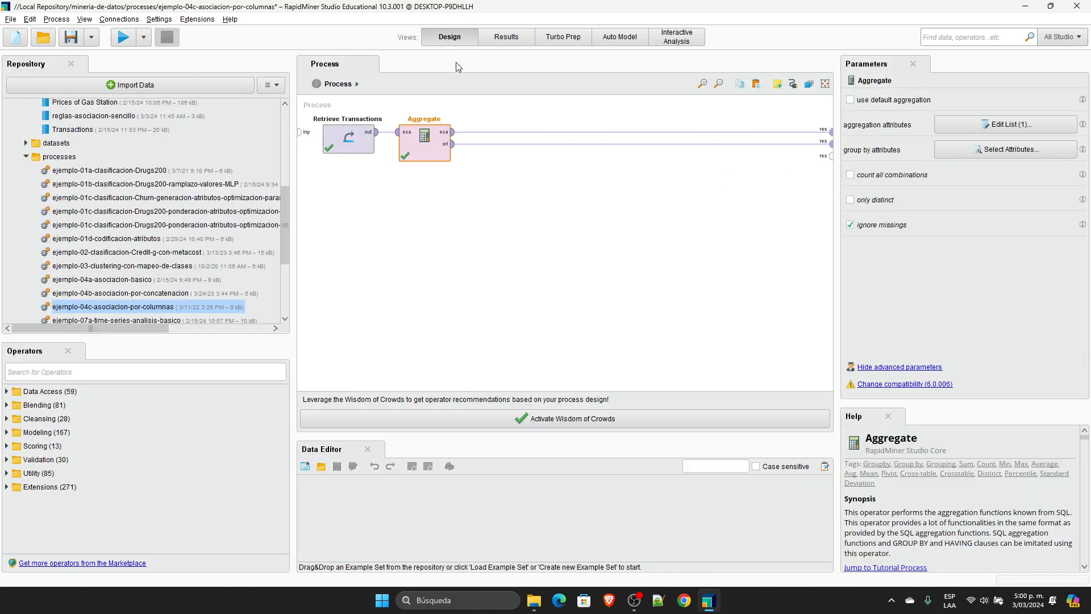
Step: Return to the process design and undo the recent edits to restore the deleted operators from Pivot to Create Association Rules
left_click(449, 37)
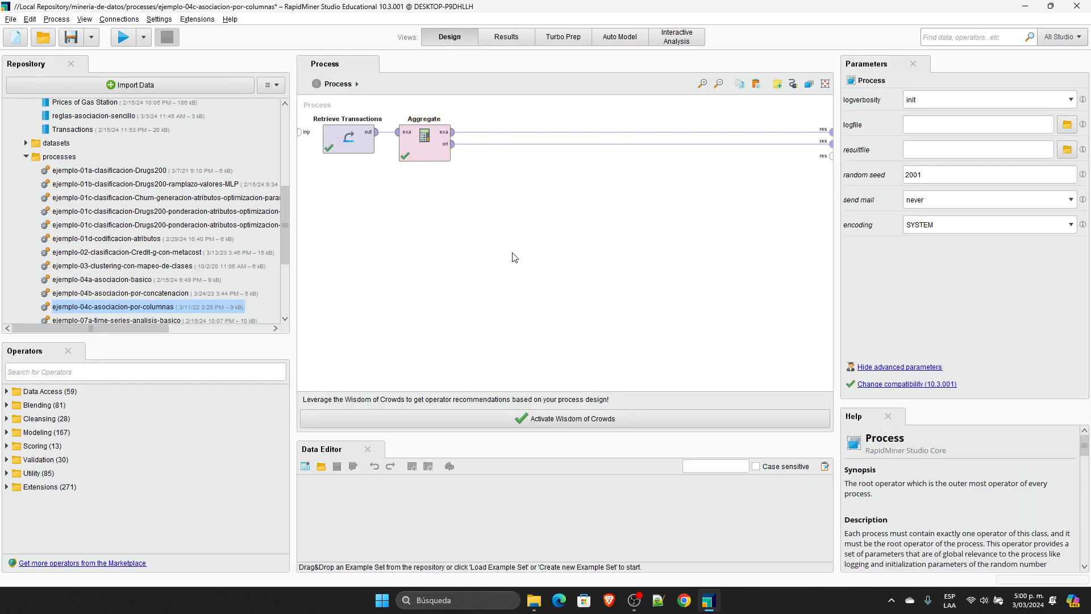
key("ctrl+z")
key("ctrl+z")
key("ctrl+z")
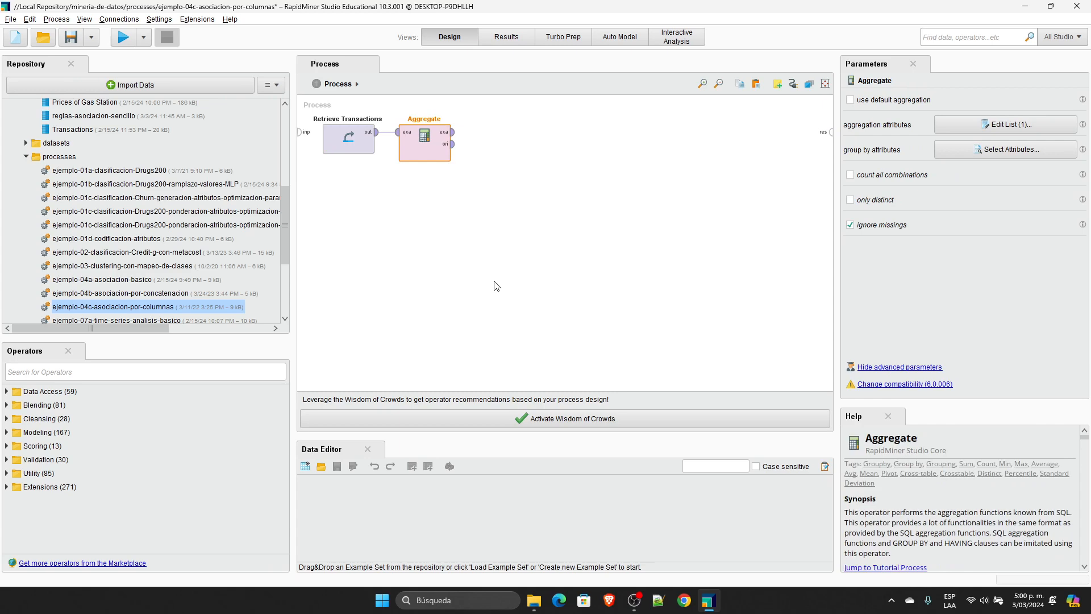
key("ctrl+z")
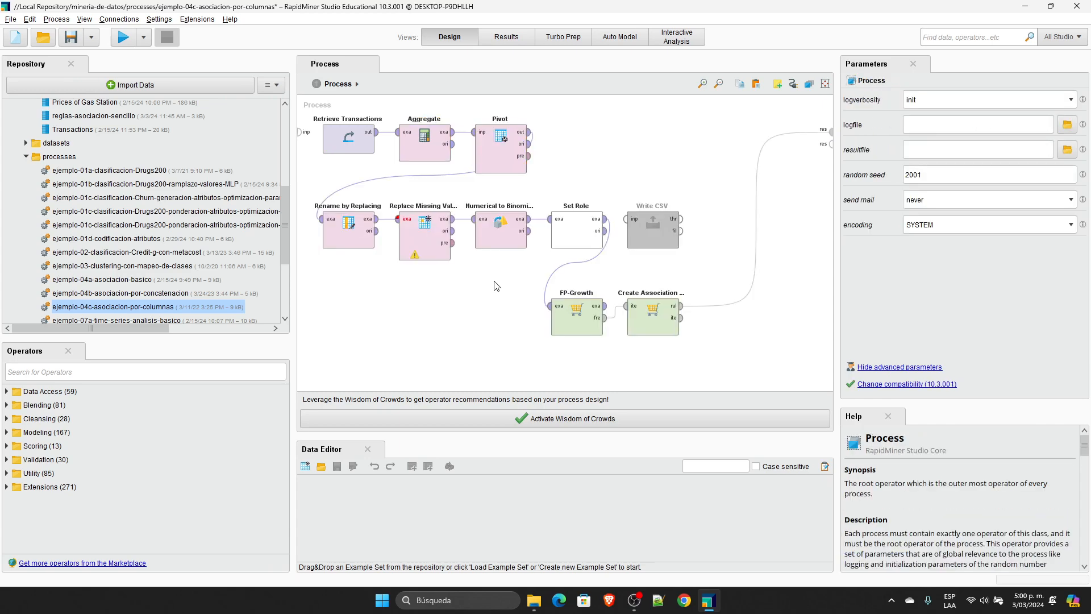
Step: Delete all operators after Pivot and run the process with Pivot's output connected to the process result
left_click_drag(747, 378, 297, 175)
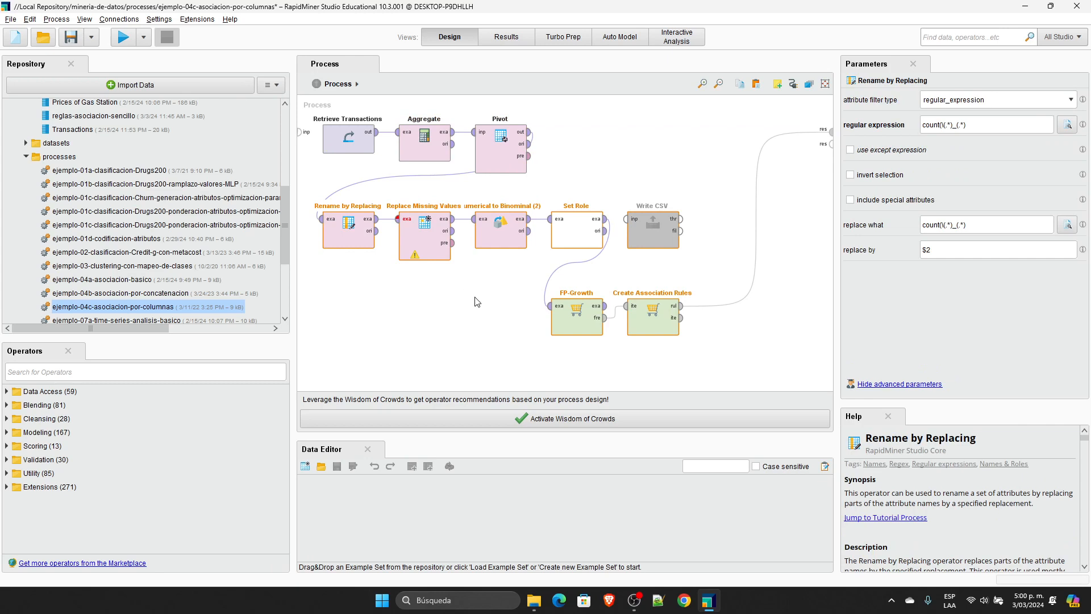
key("Delete")
left_click(529, 132)
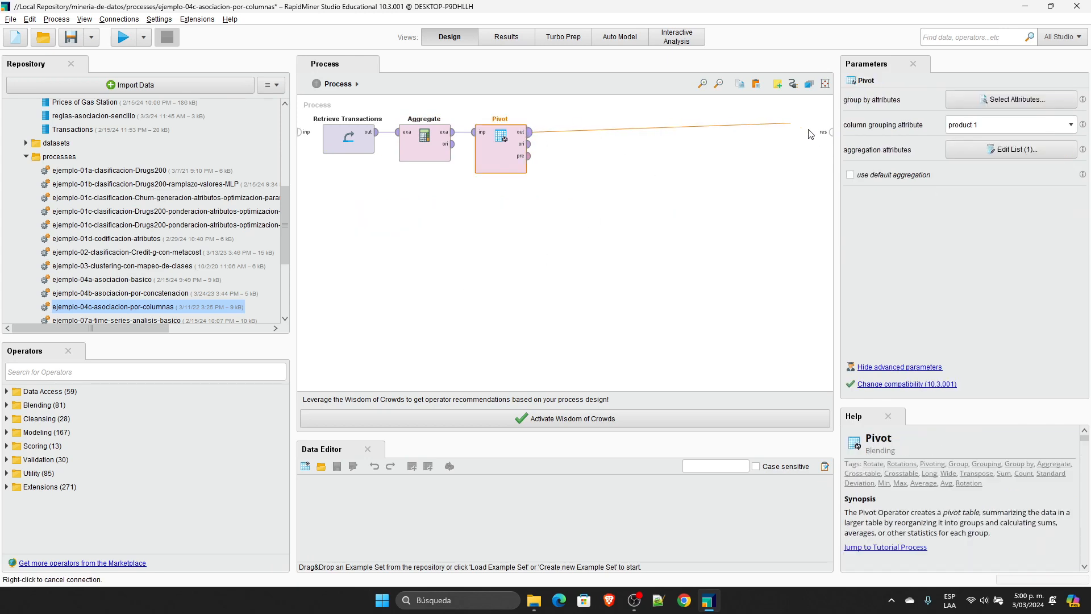
left_click(831, 132)
left_click(124, 37)
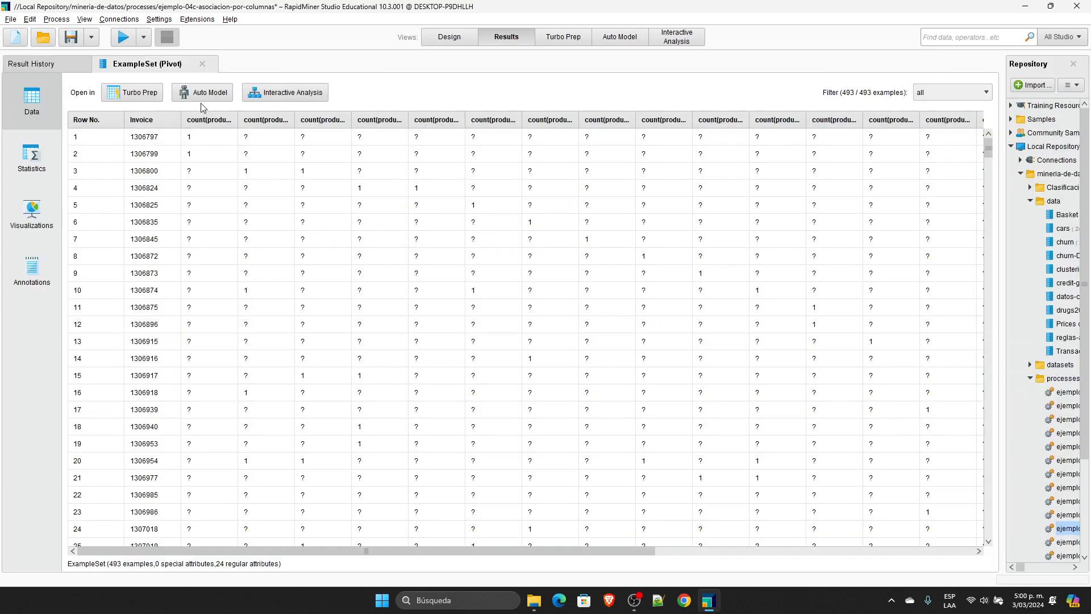
Step: Widen the Product 10 count column in the Pivot result and sort the rows by descending Invoice
left_click_drag(238, 112, 332, 114)
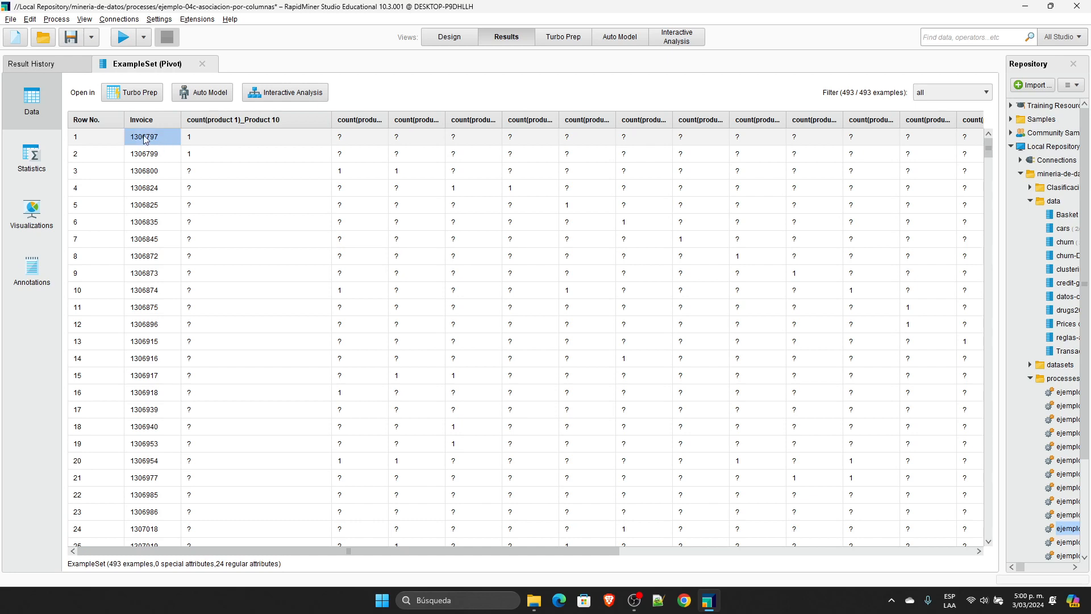
left_click(210, 138)
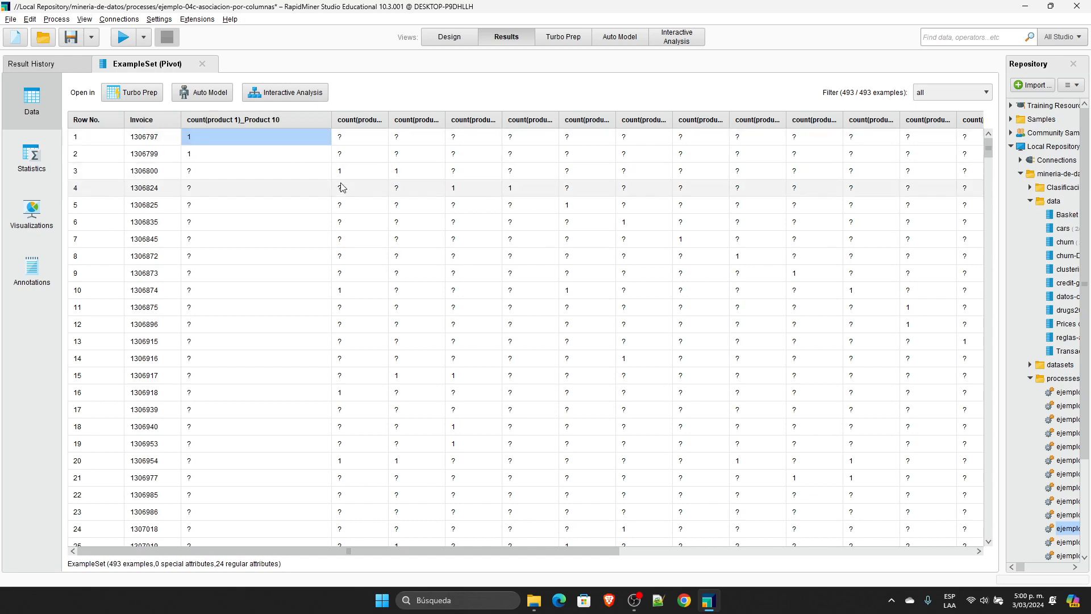
left_click(161, 123)
left_click(161, 123)
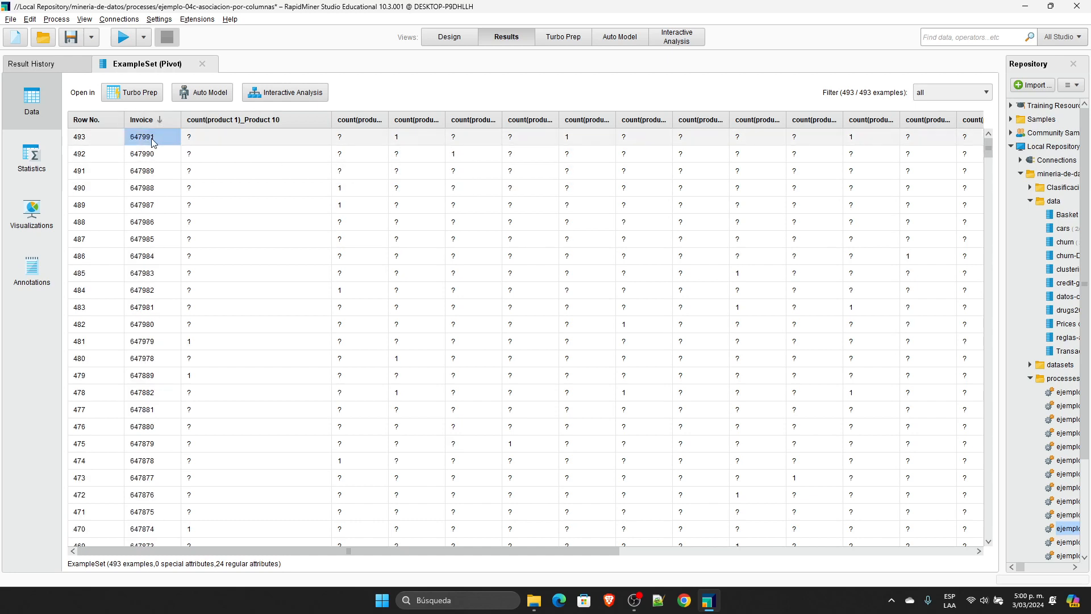
Step: Widen the Product 12, Product 20 and Product 15 count columns of the Pivot result to show their full names
left_click_drag(445, 122, 516, 122)
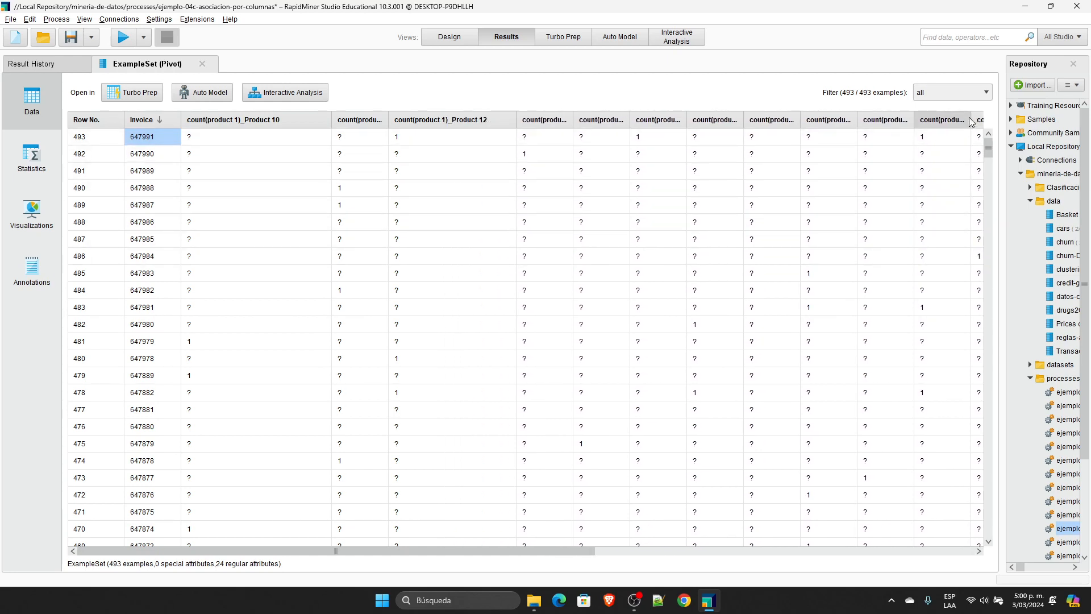
left_click_drag(969, 118, 1038, 118)
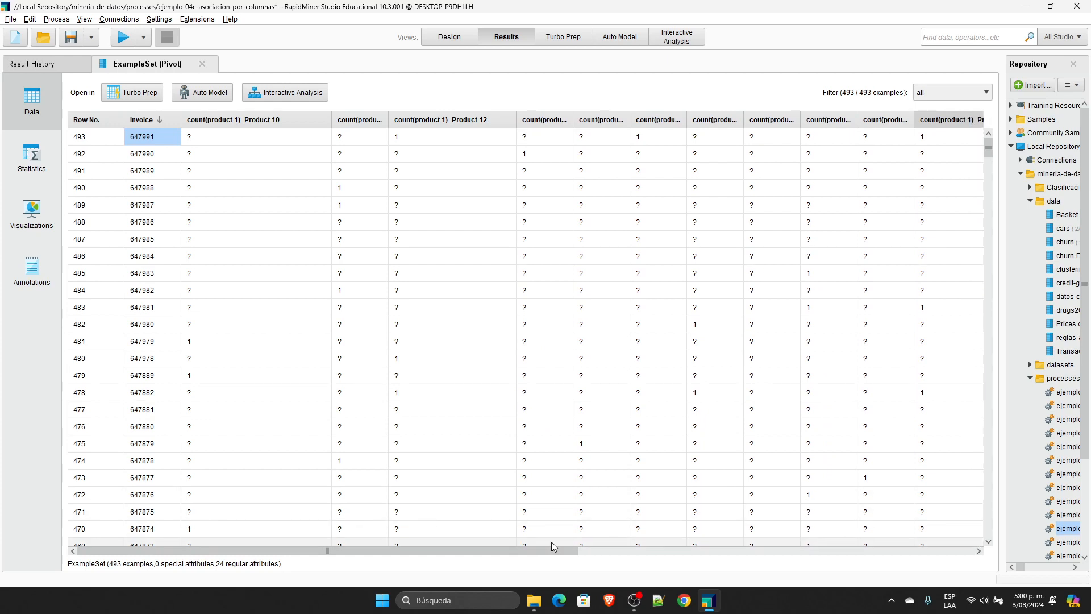
mouse_move(555, 550)
left_mouse_down()
mouse_move(629, 550)
mouse_move(551, 550)
left_mouse_up()
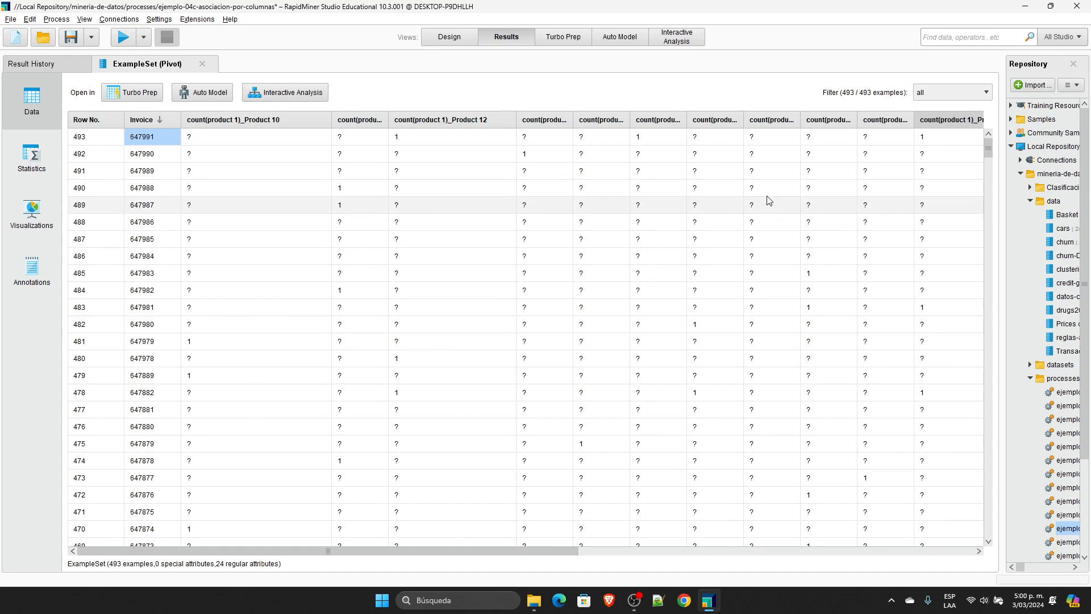
left_click_drag(687, 118, 770, 118)
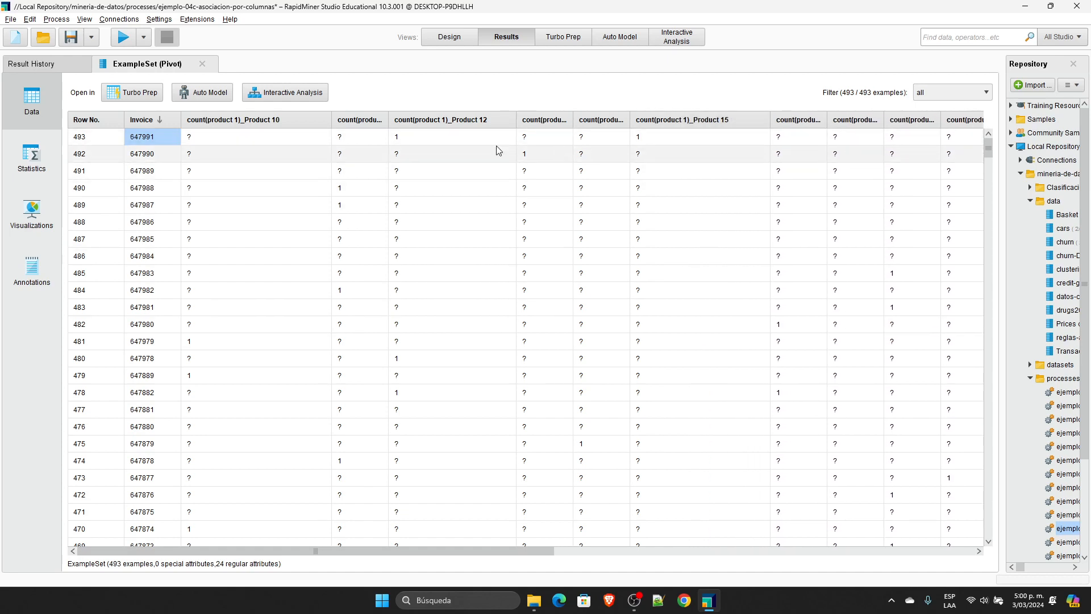
Step: Examine the first invoice's counts across the Pivot product columns and highlight its missing Product 10 value
left_click_drag(394, 553, 455, 552)
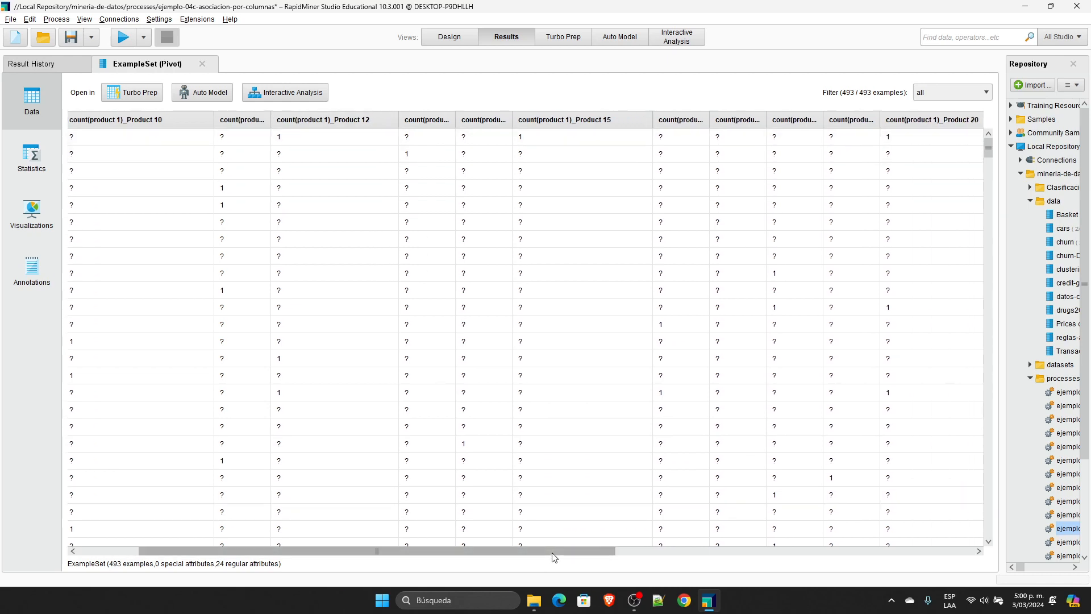
left_click_drag(550, 553, 407, 543)
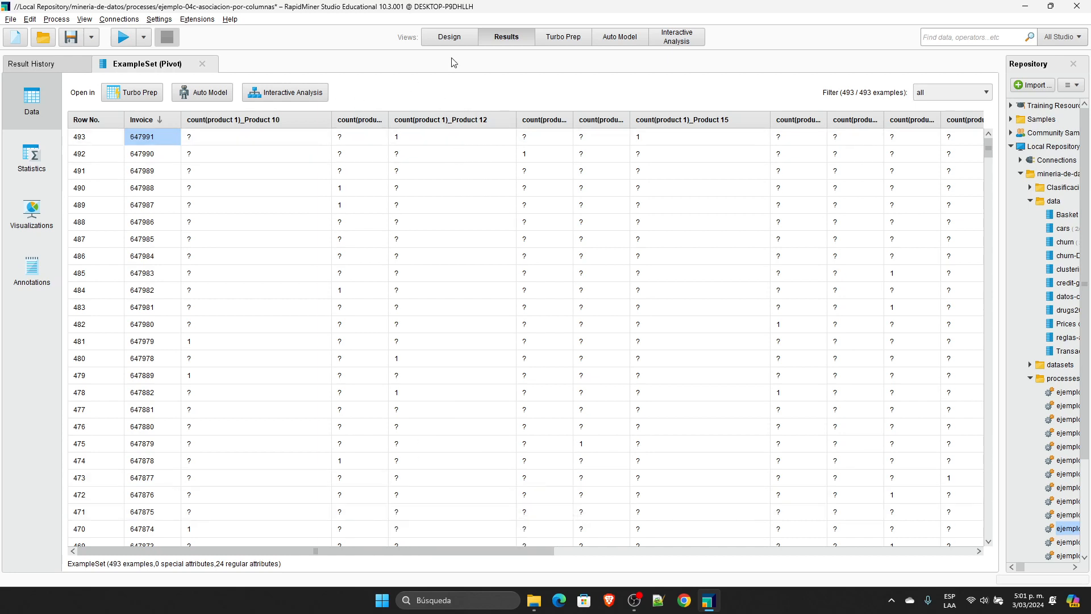
left_click(193, 142)
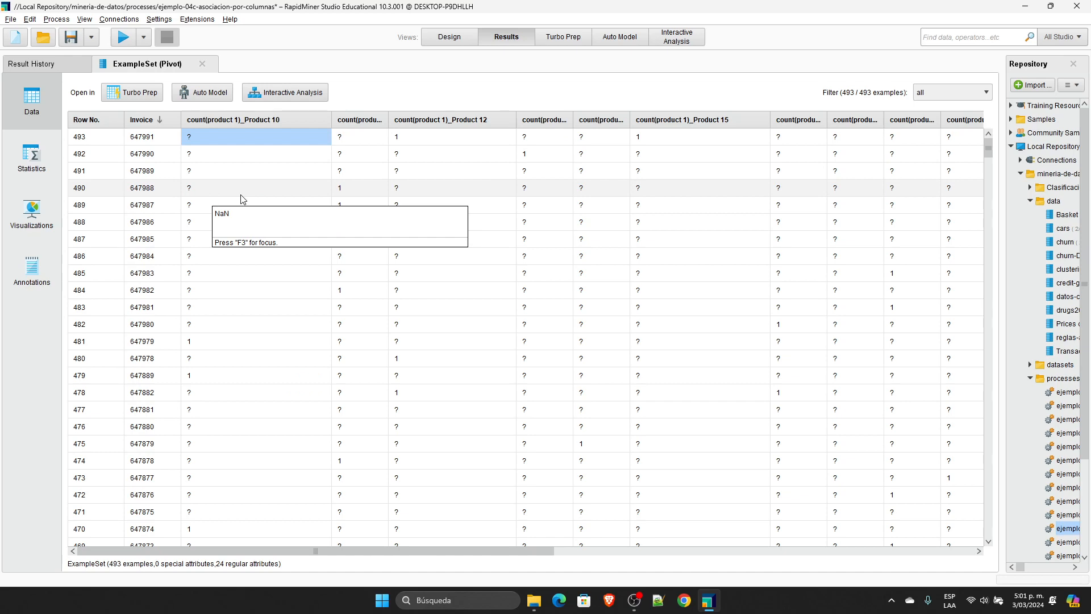
Step: Review the Pivot operator's aggregation attributes and group by attributes in the process design, discarding any changes
left_click(450, 37)
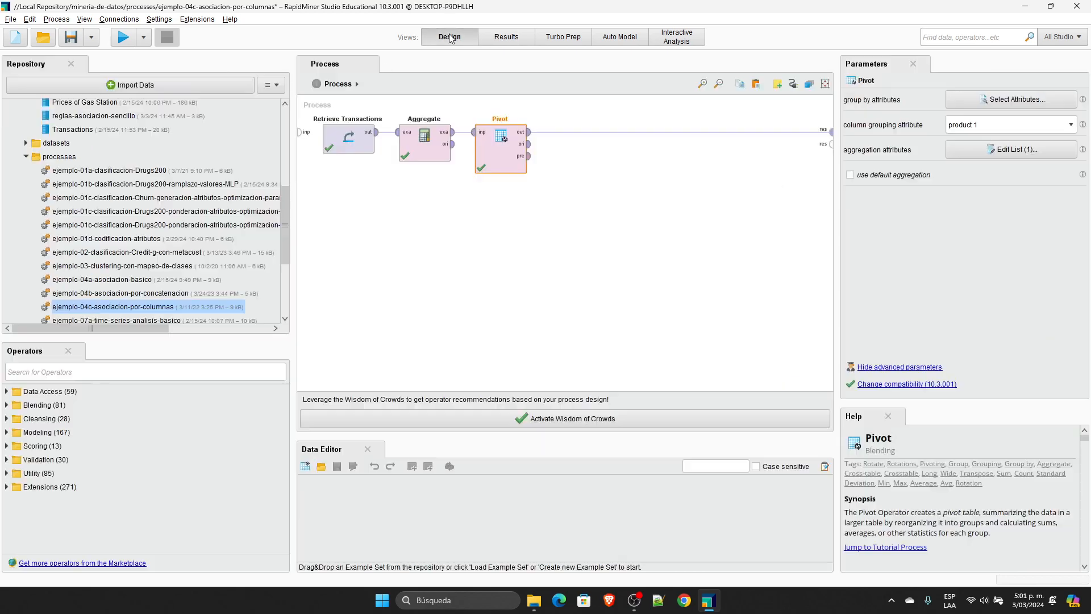
left_click(523, 164)
left_click(1023, 154)
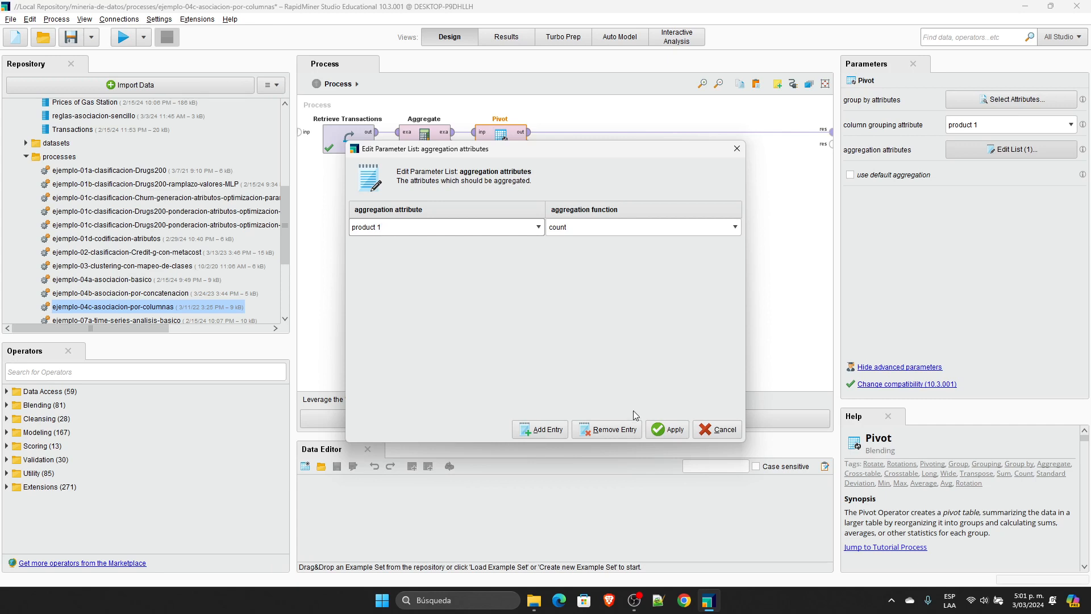
left_click(715, 430)
left_click(1032, 98)
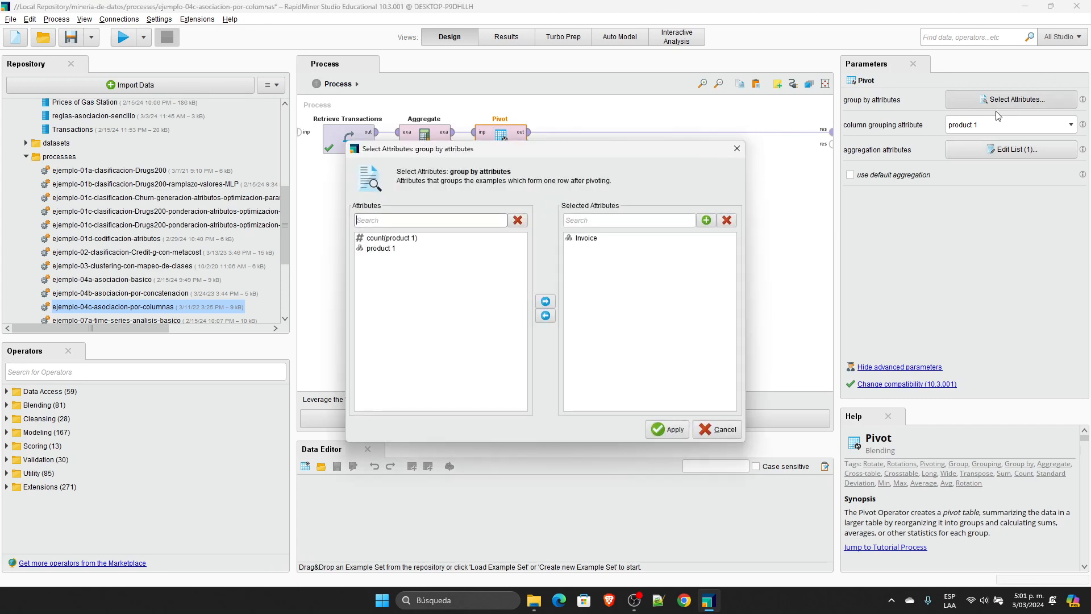
left_click(590, 242)
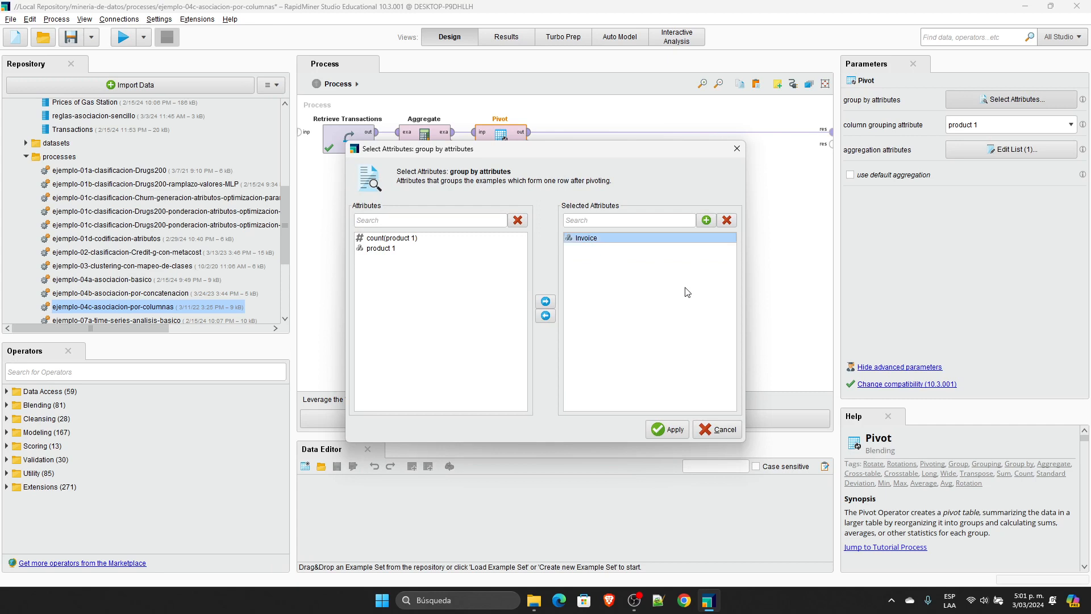
key("Escape")
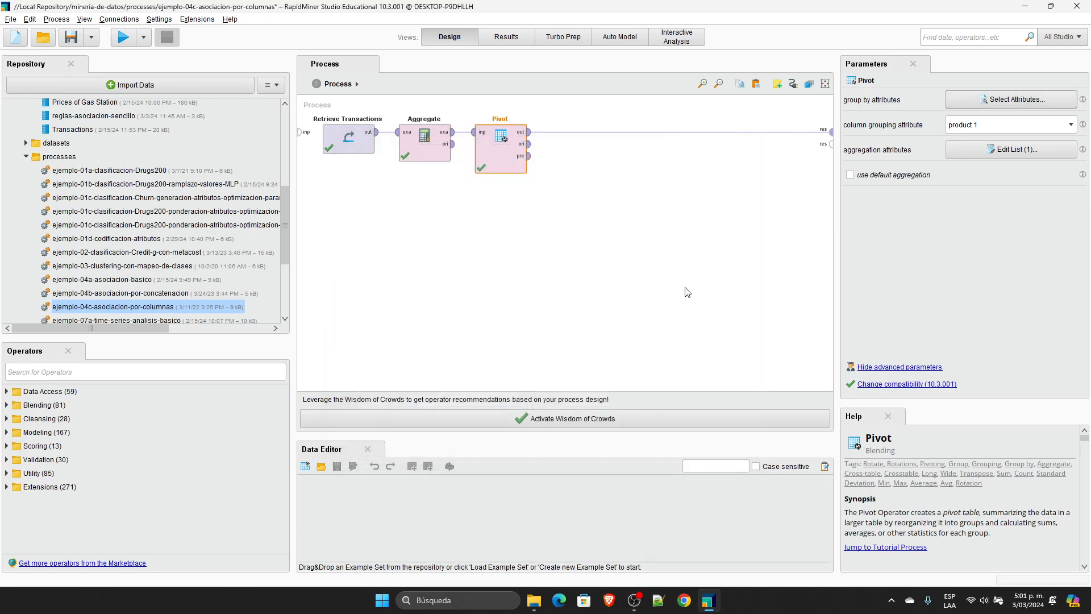
left_click(1002, 158)
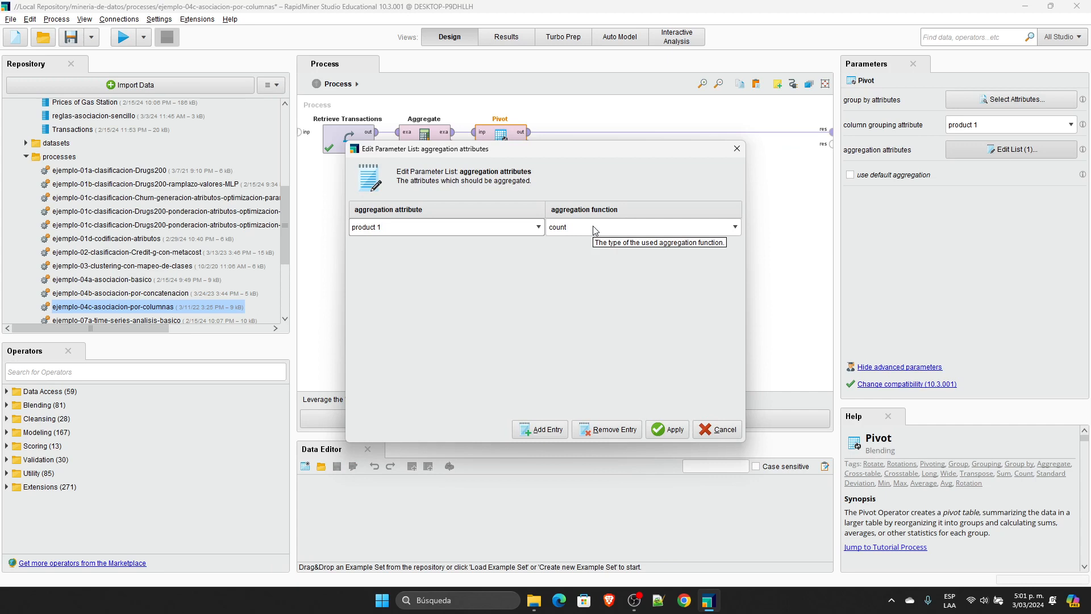
left_click(718, 432)
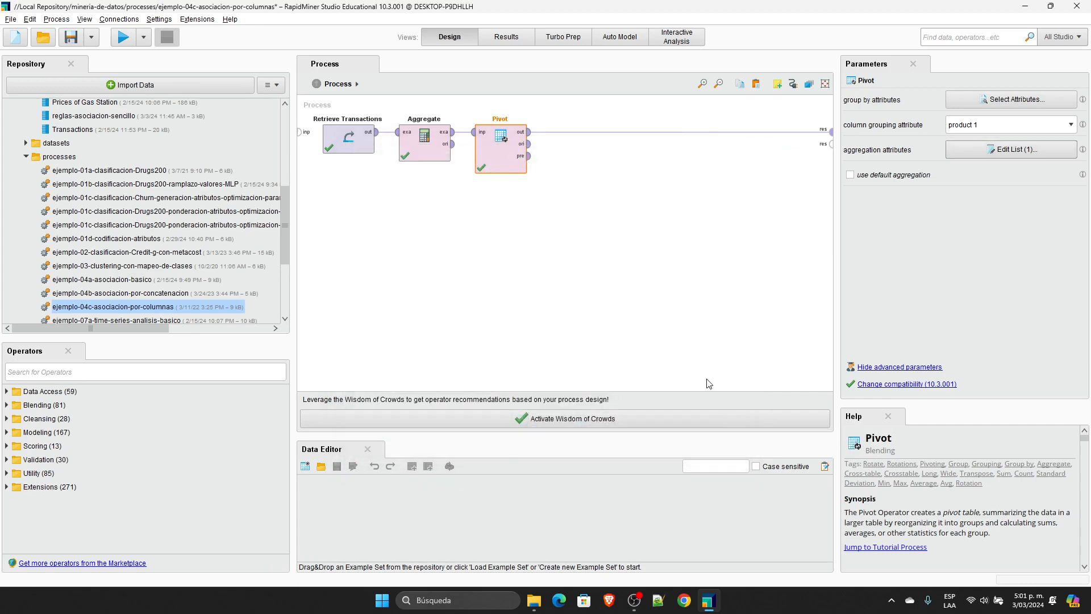
Step: Connect Pivot's original output to the second process result port and run the process
left_click(561, 163)
left_click(529, 143)
left_click(831, 144)
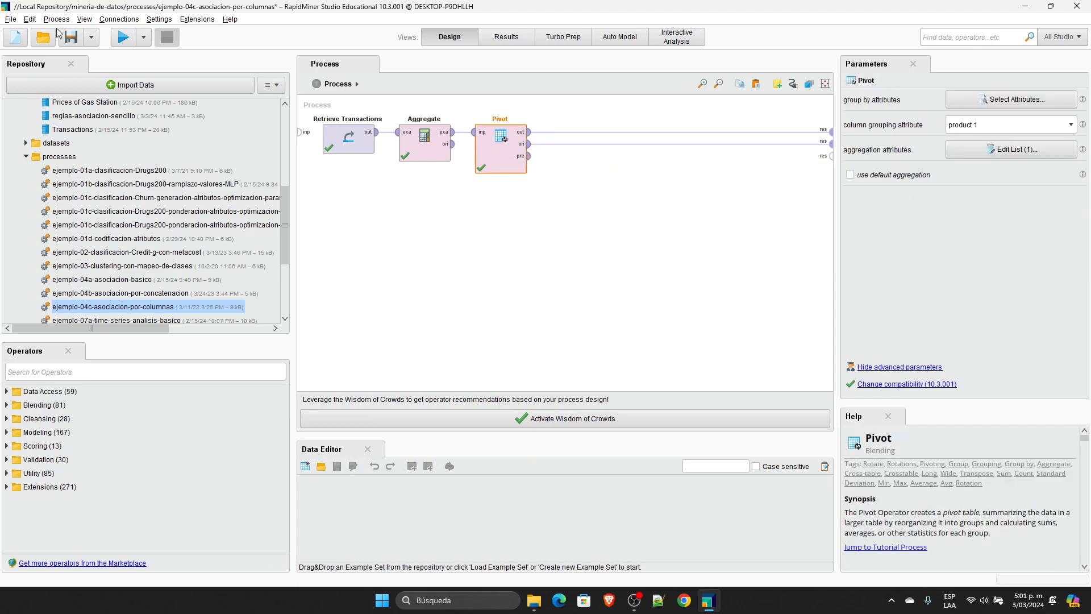
left_click(123, 37)
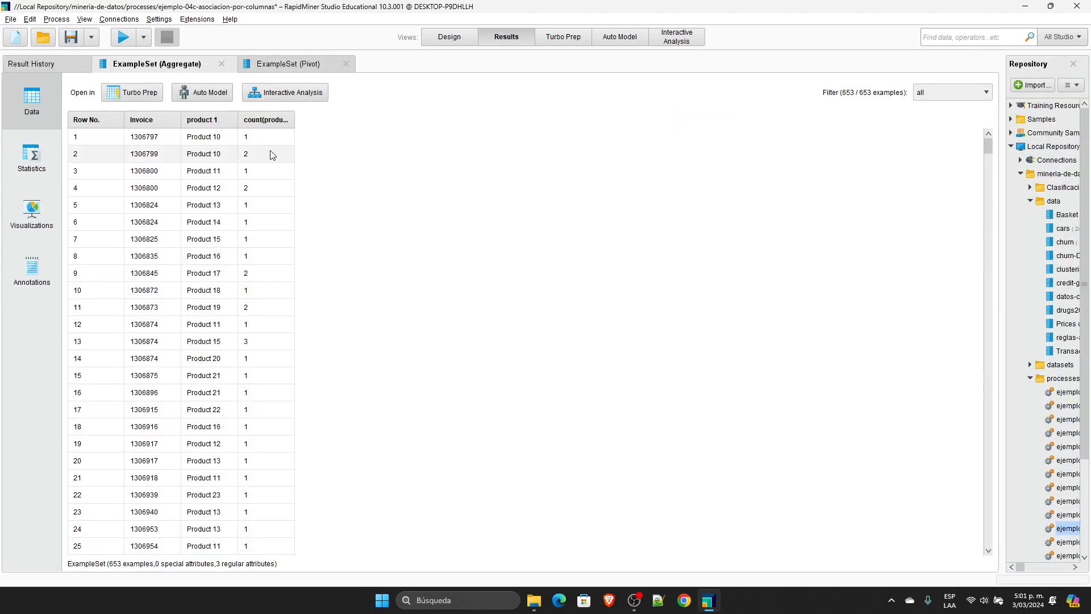
Step: Widen the product 1 and count columns of the Aggregate result, and sort by descending Invoice to highlight the first invoice's products
left_click_drag(237, 117, 455, 118)
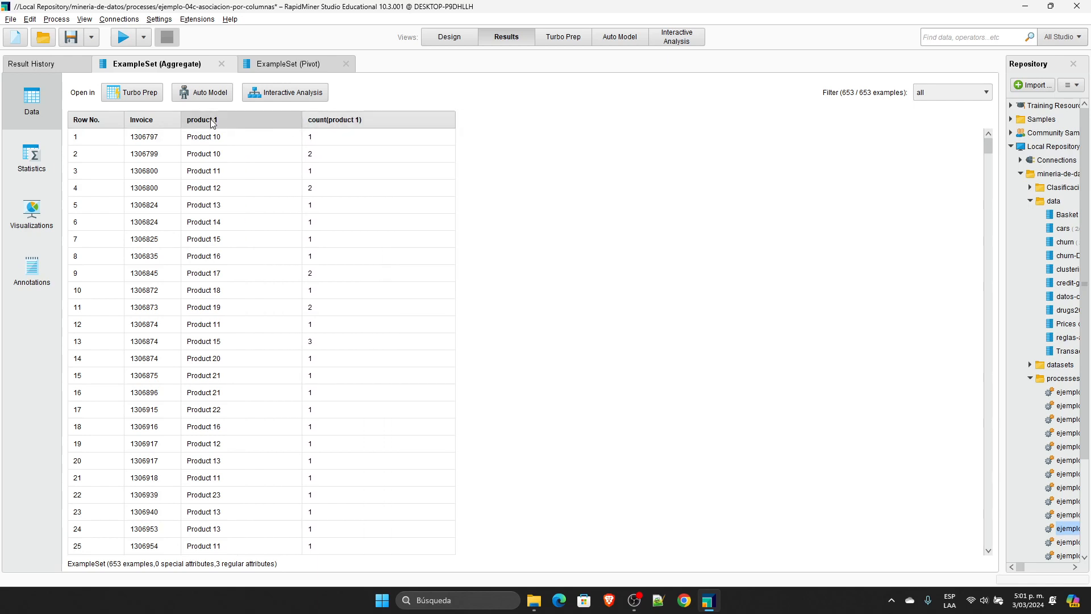
left_click(151, 120)
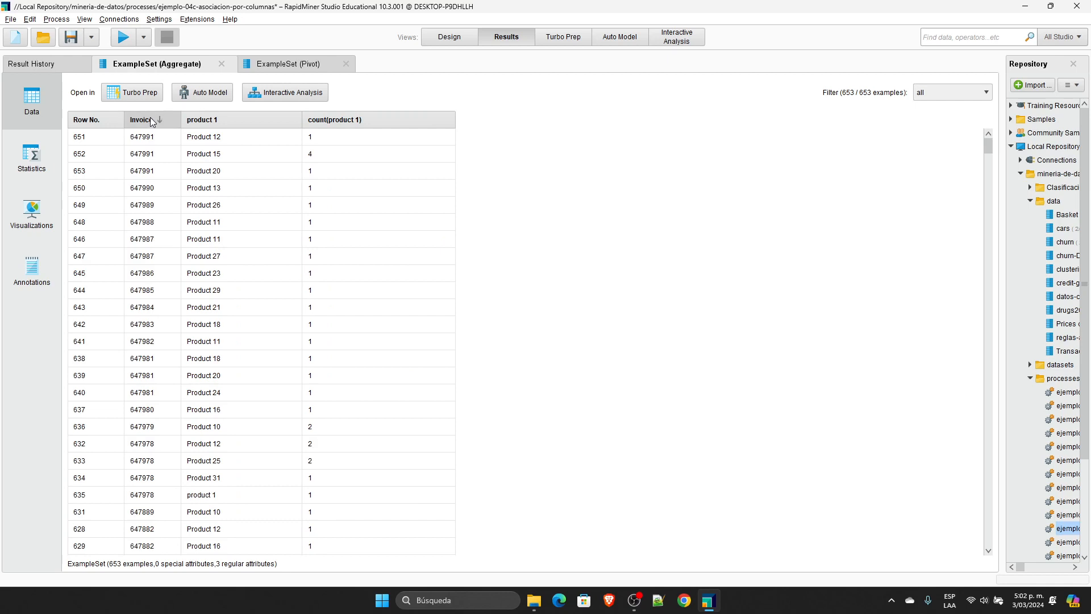
left_click_drag(149, 138, 249, 171)
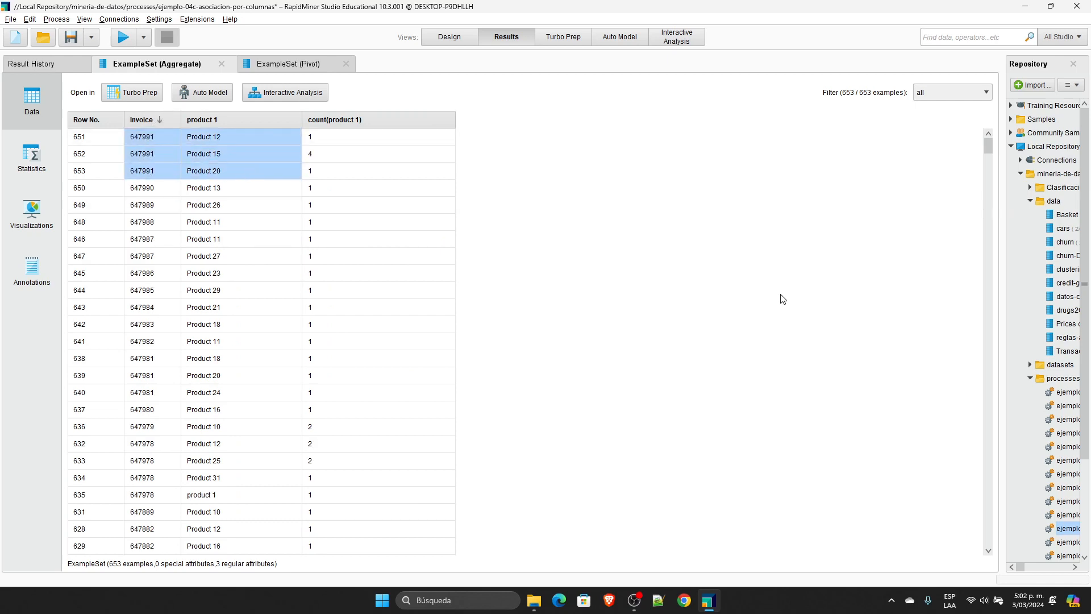
Step: Highlight the first invoice's Product 12, Product 15 and Product 20 entries individually, and sort the Aggregate result by descending count(product 1)
left_click(151, 138)
left_click(200, 139)
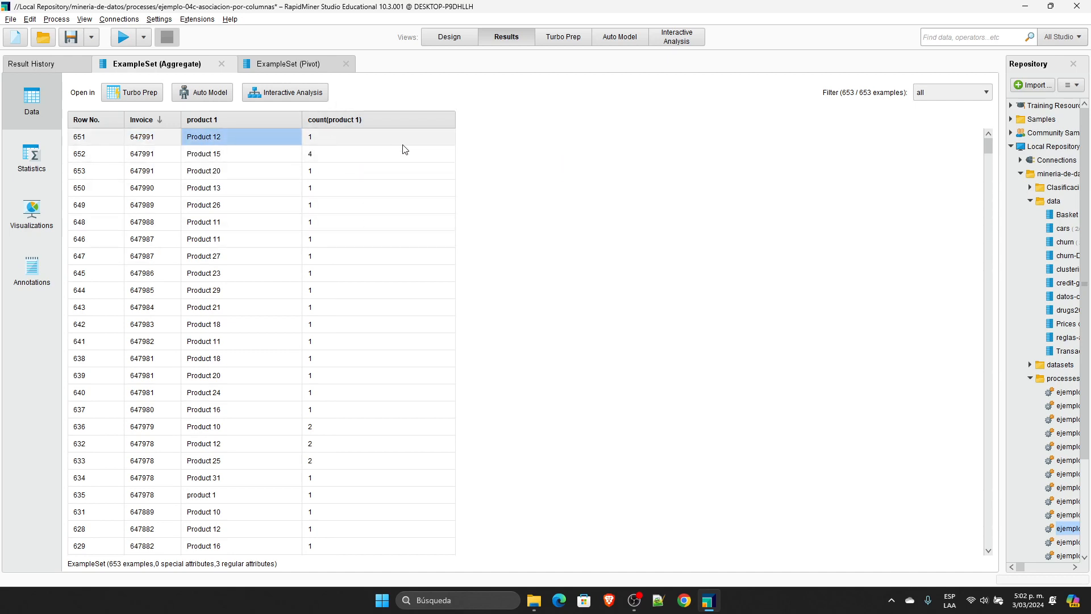
left_click_drag(161, 155, 209, 154)
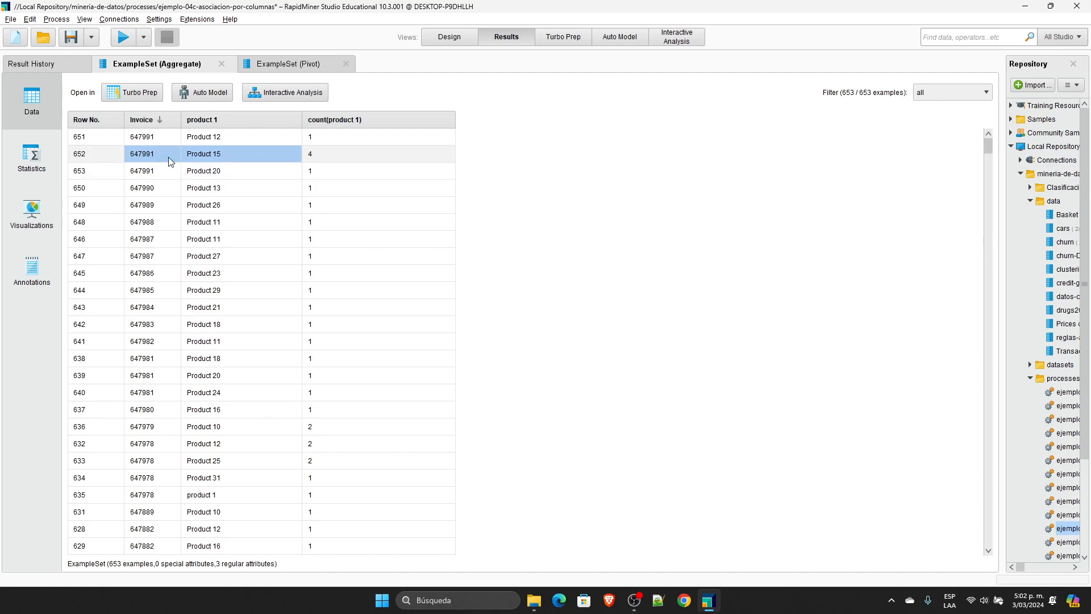
left_click_drag(164, 138, 214, 137)
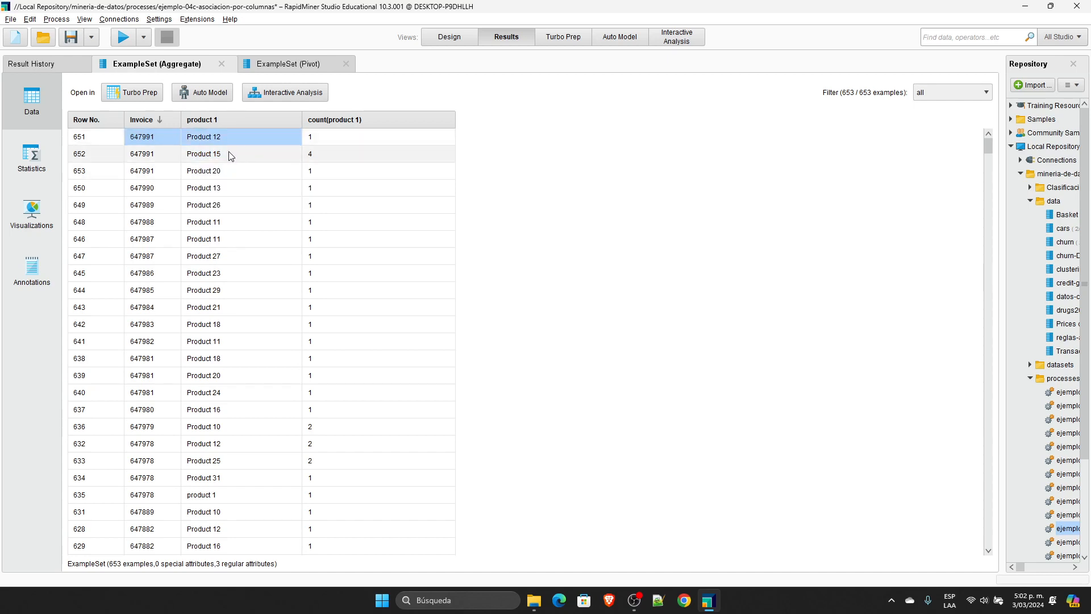
left_click_drag(170, 170, 202, 175)
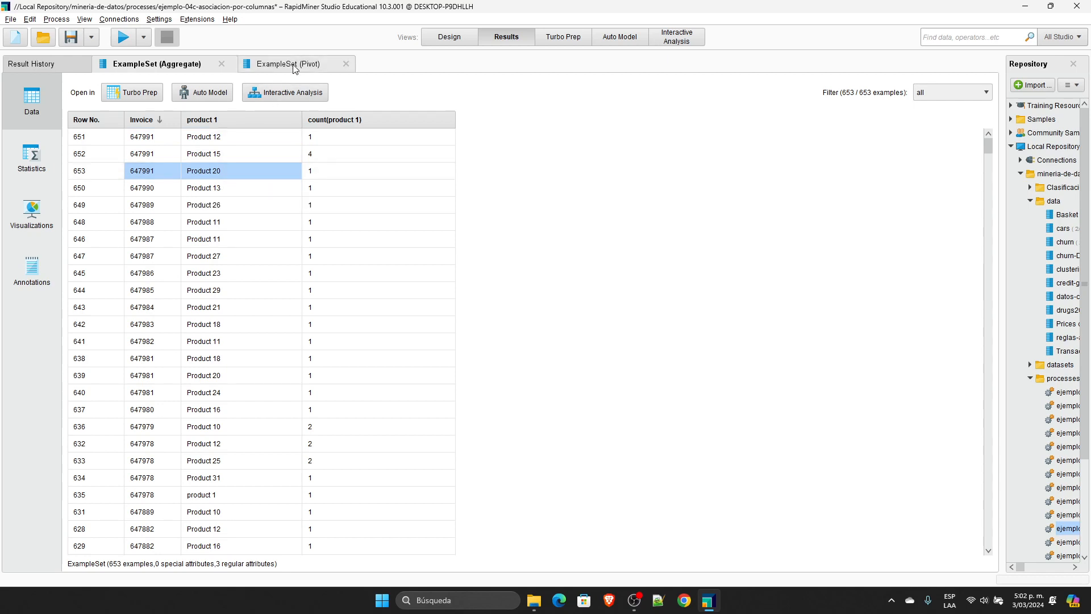
left_click_drag(162, 138, 226, 137)
left_click(334, 125)
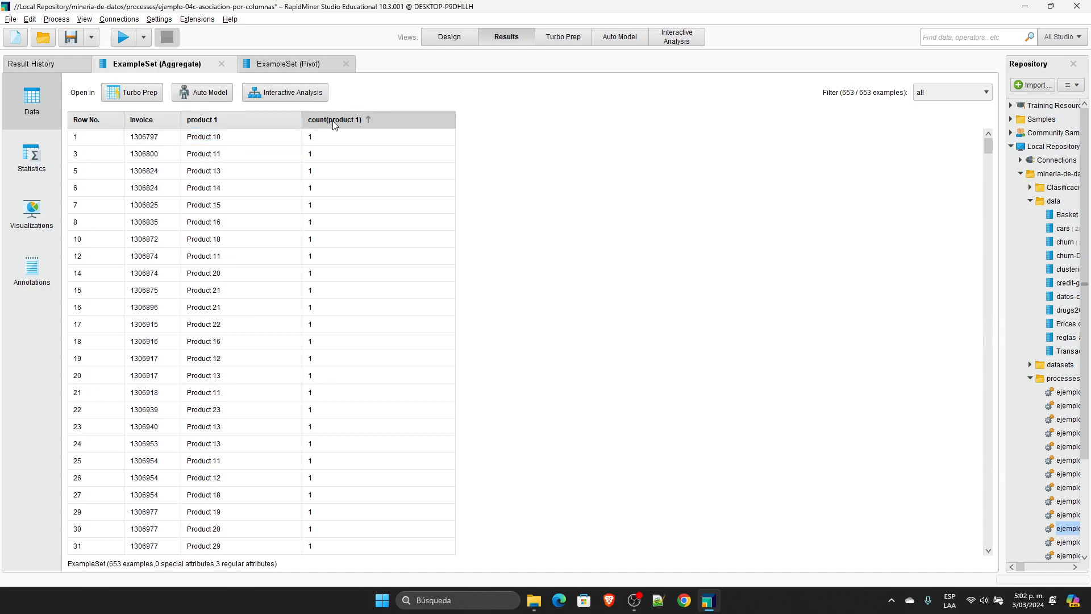
left_click(333, 122)
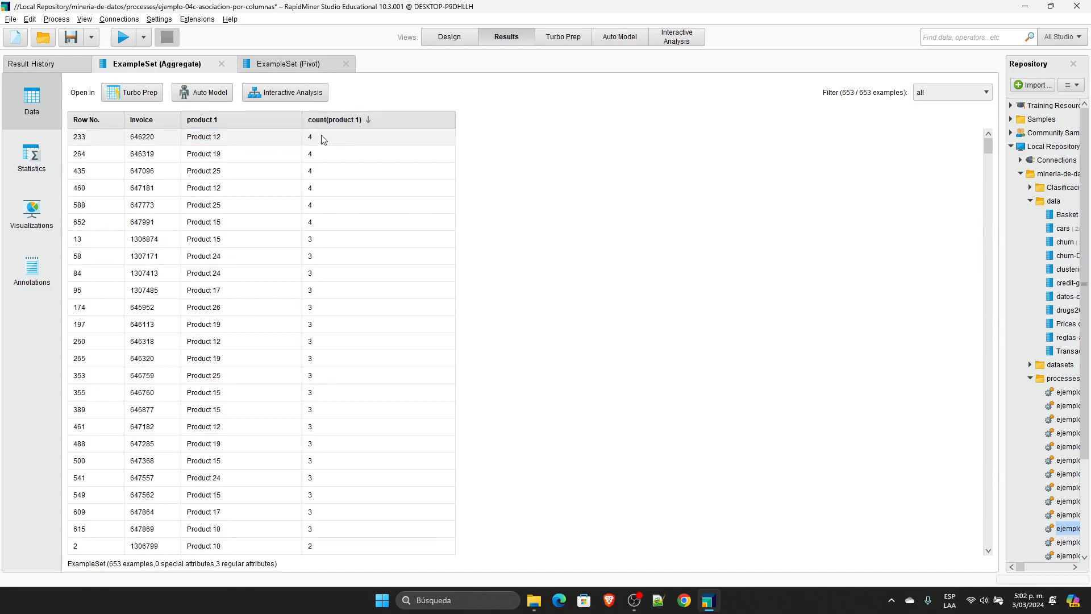
Step: Sort the Pivot result by descending Invoice and widen its Product 12, Product 15 and Product 20 count columns
left_click(283, 68)
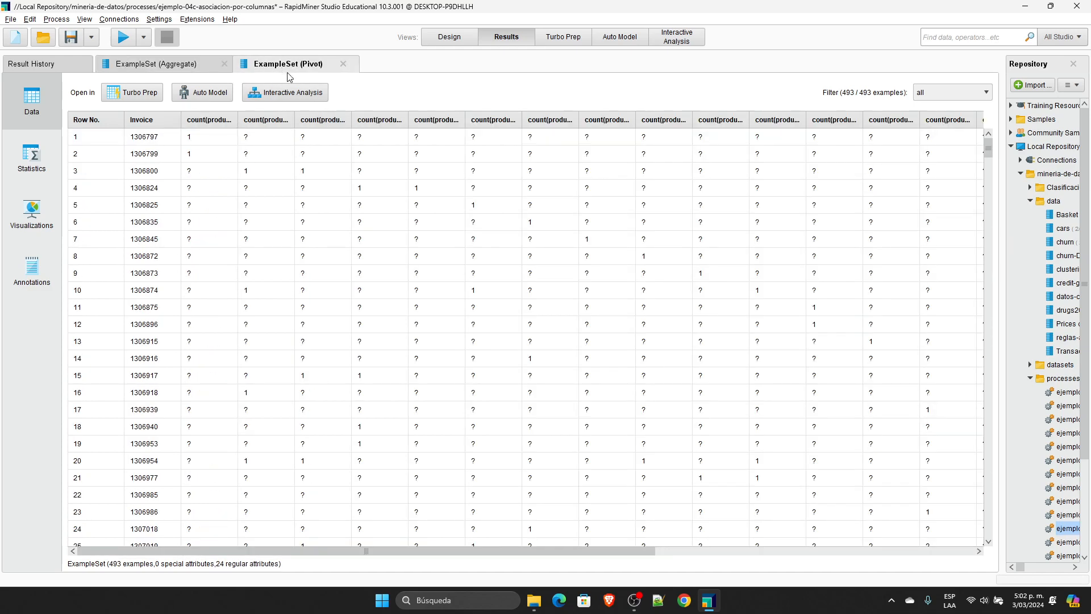
left_click(159, 122)
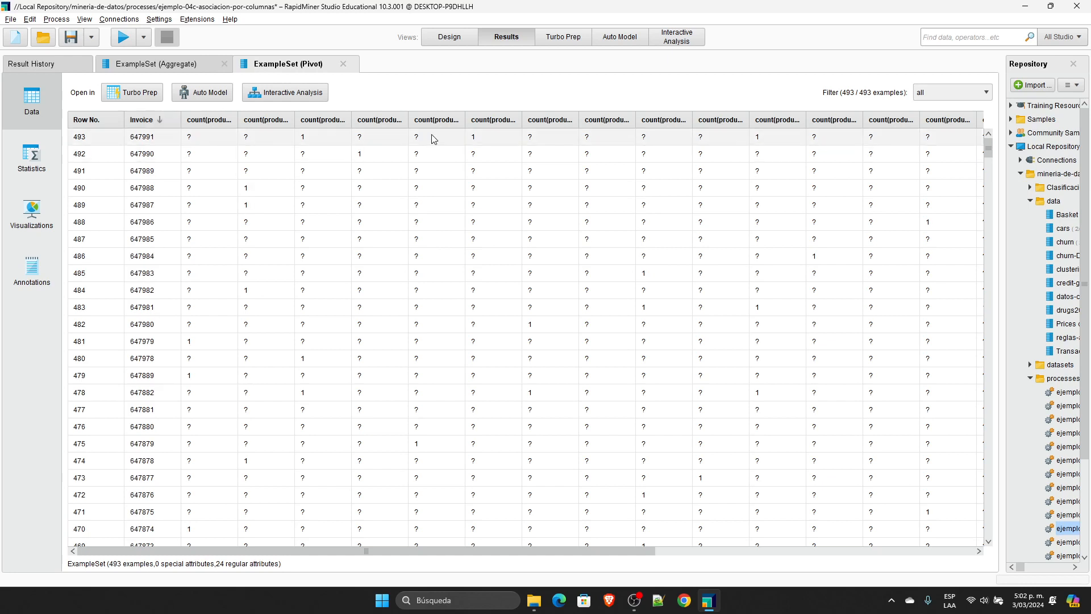
double_click(521, 117)
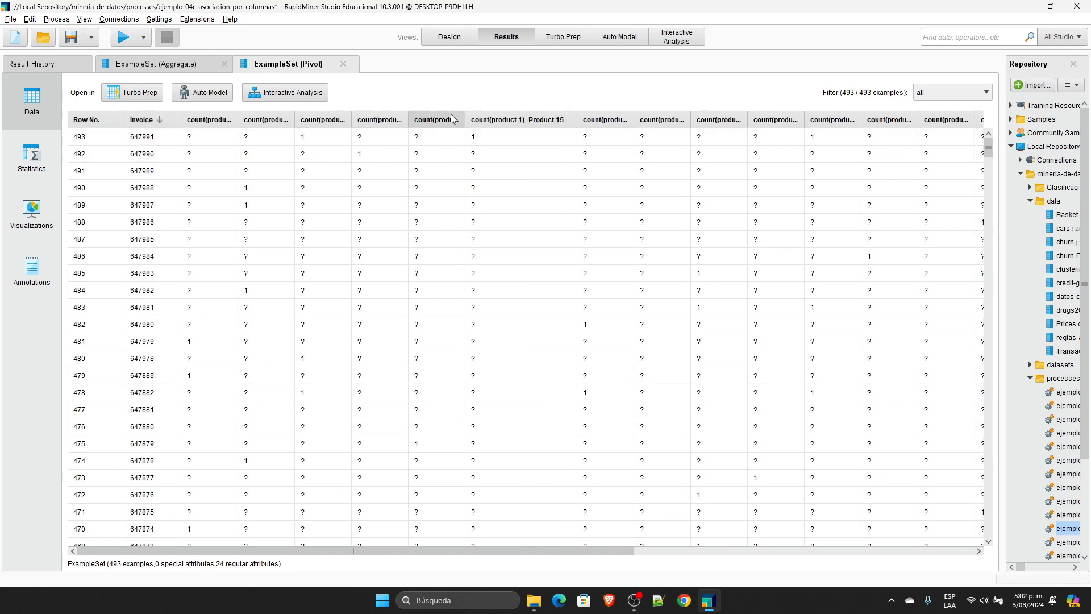
left_click_drag(350, 120, 421, 119)
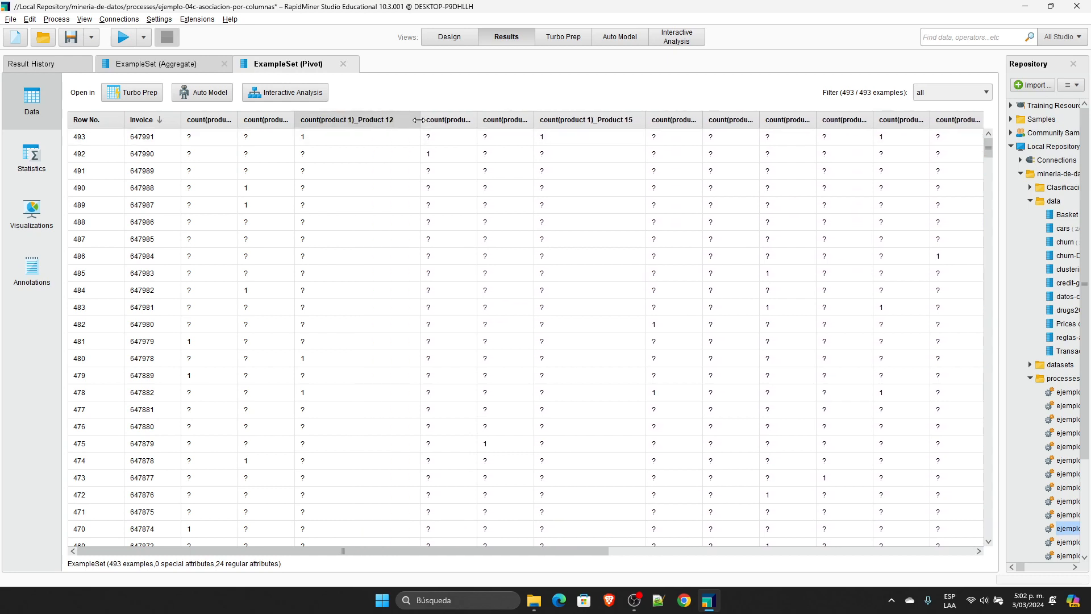
left_click_drag(930, 120, 975, 121)
Step: Highlight the first invoice's values under Product 20, Product 15, Product 12 and Product 11 in the Pivot result
left_click(920, 139)
left_click(544, 141)
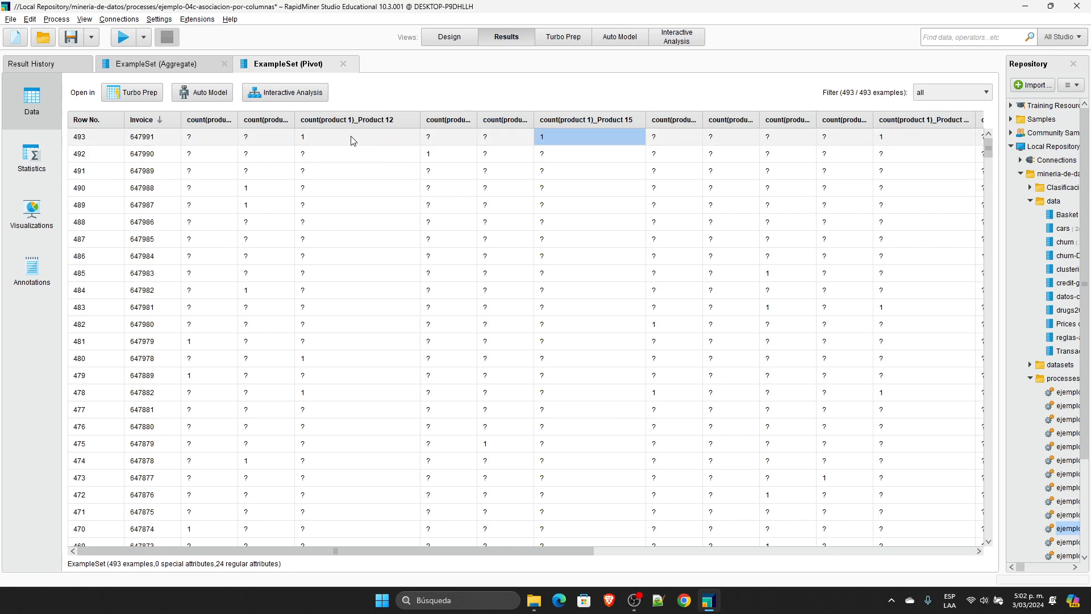
left_click(412, 138)
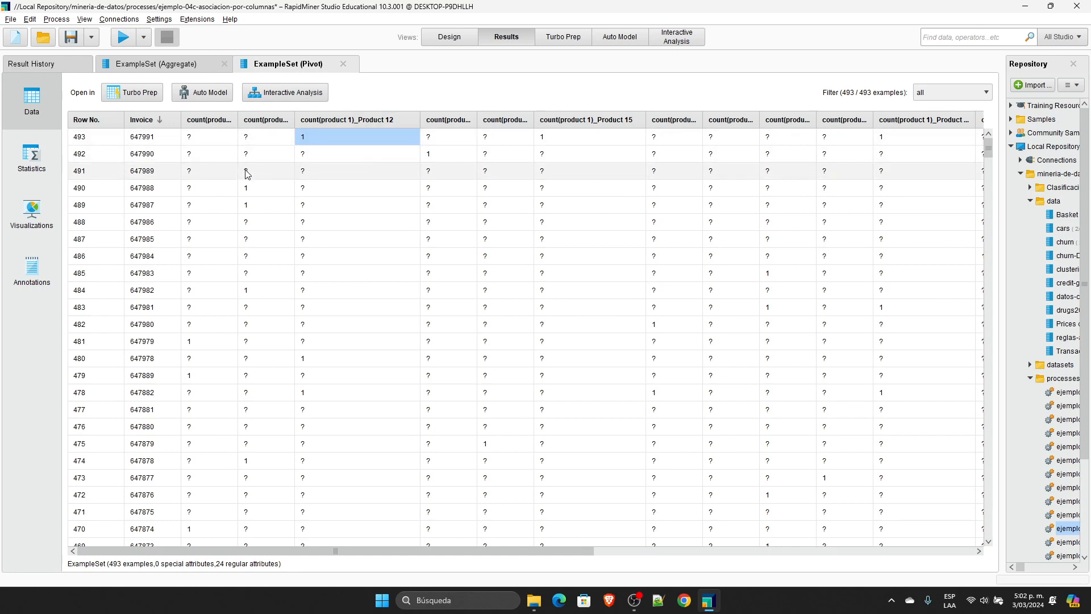
left_click(246, 138)
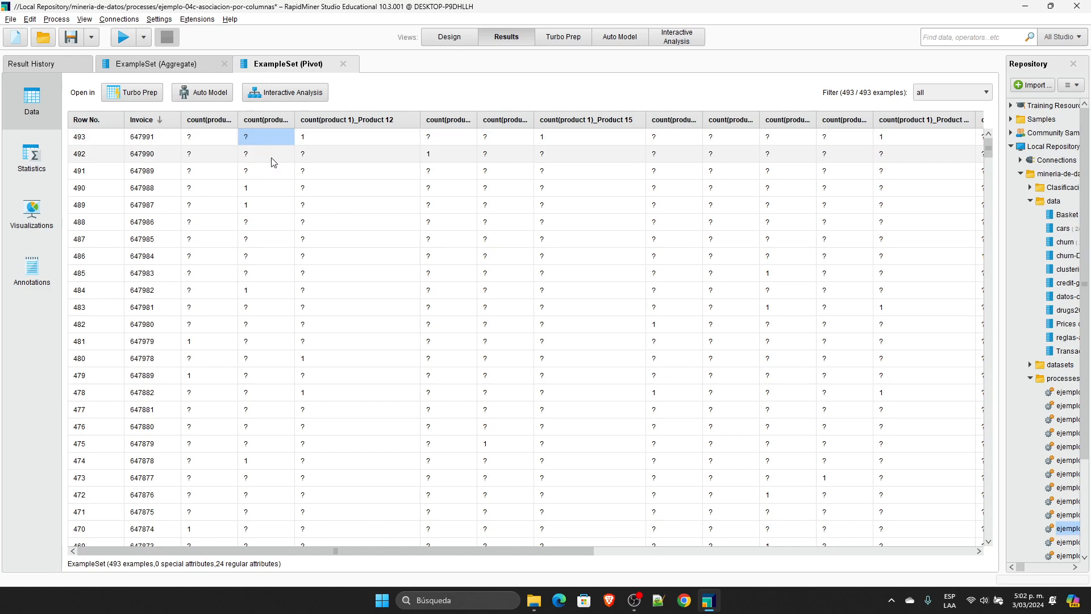
Step: Undo Pivot's result connections and the operator deletion in the process design to restore all operators after Pivot
left_click(450, 37)
left_click(592, 278)
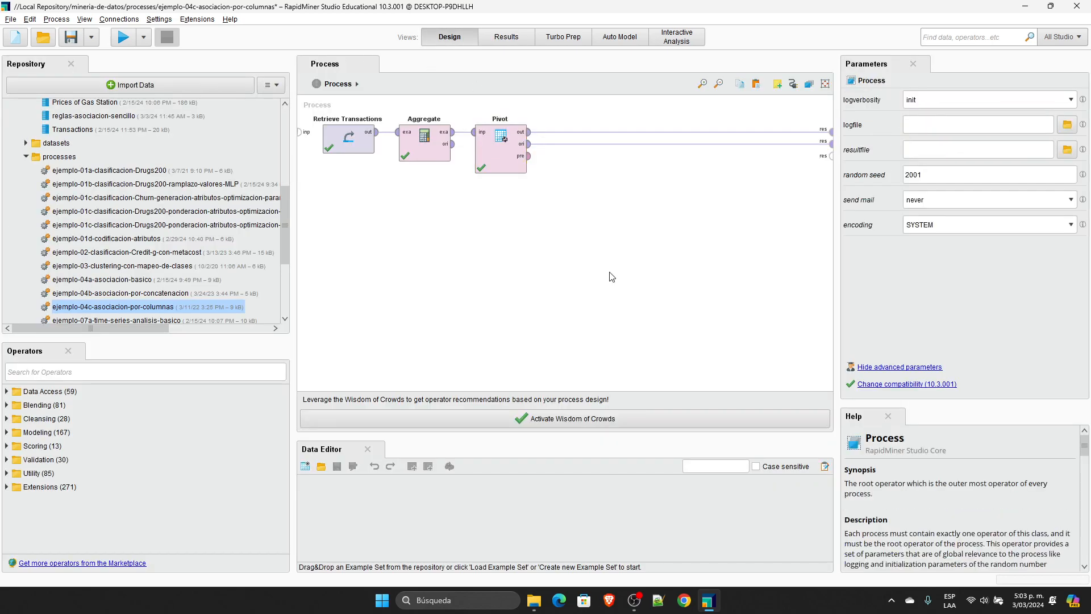
key("ctrl+z")
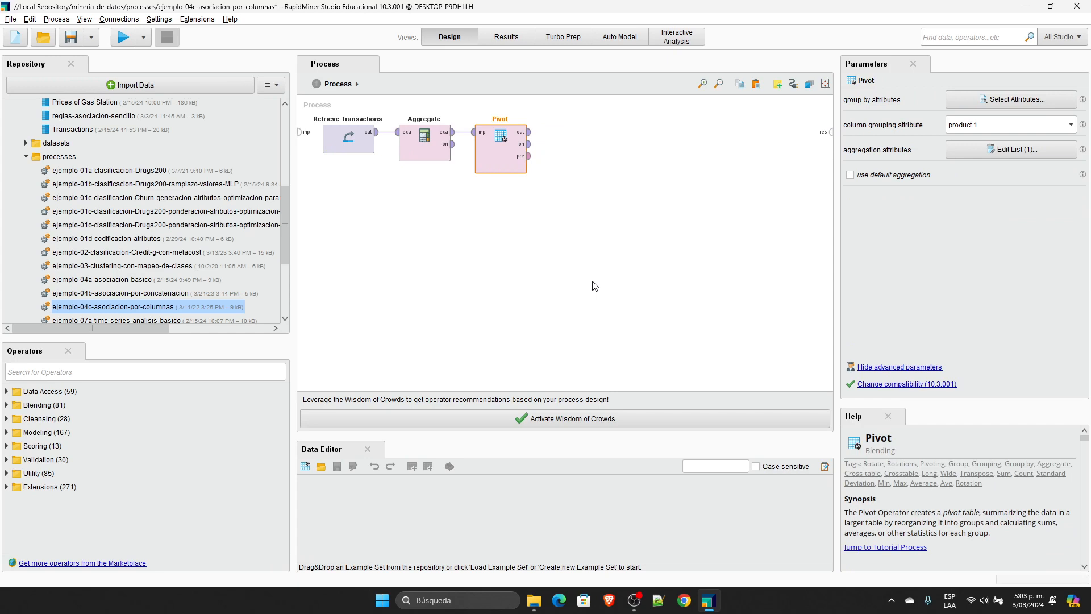
key("ctrl+z")
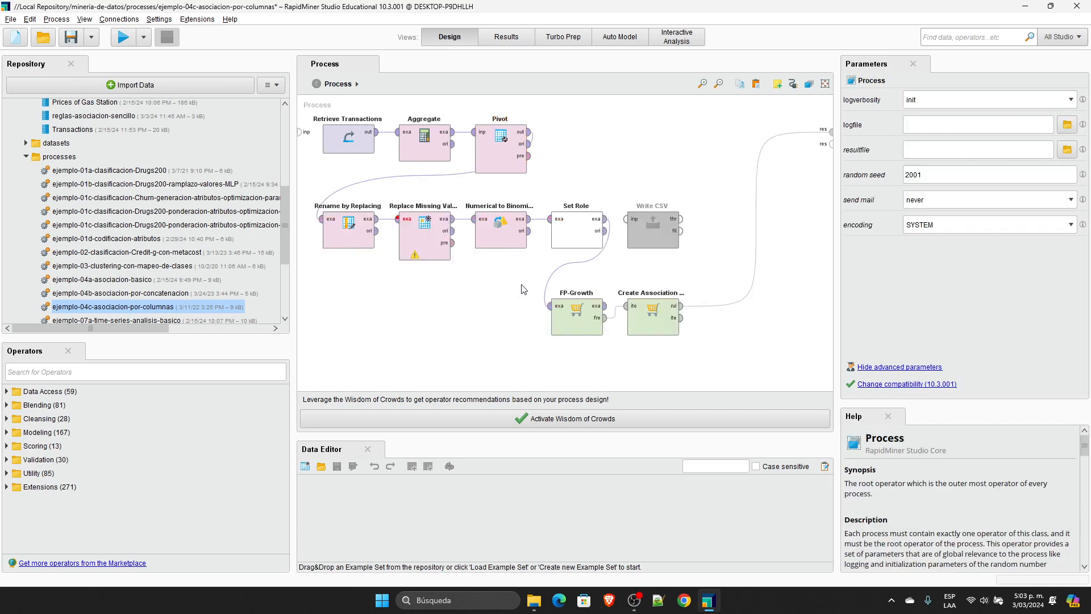
Step: Select the Rename by Replacing operator and widen the Product 10 count column in the Pivot result to compare attribute names
left_click(355, 226)
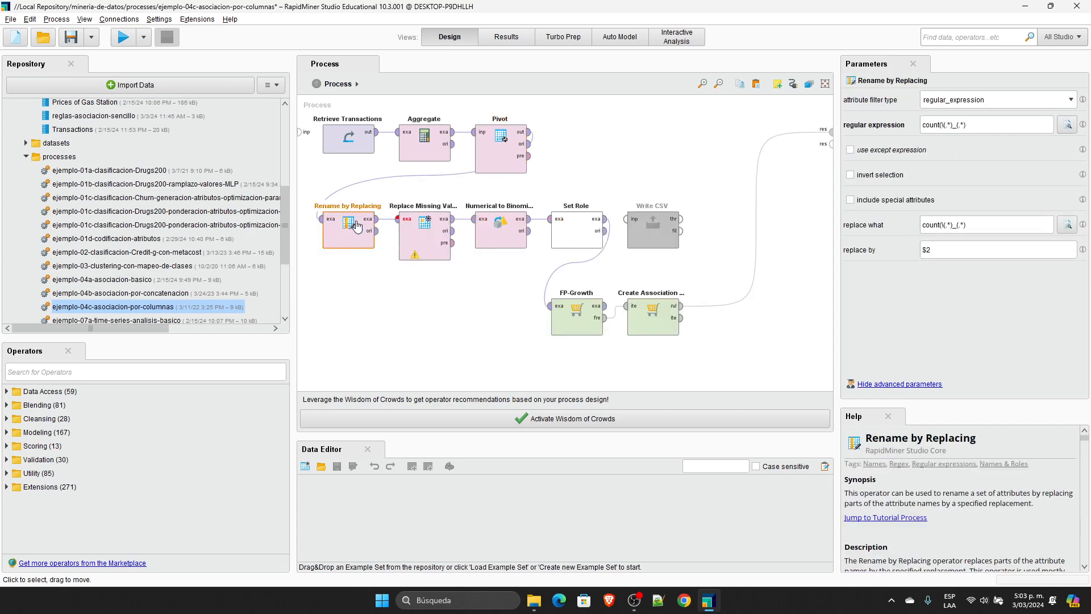
left_click(509, 38)
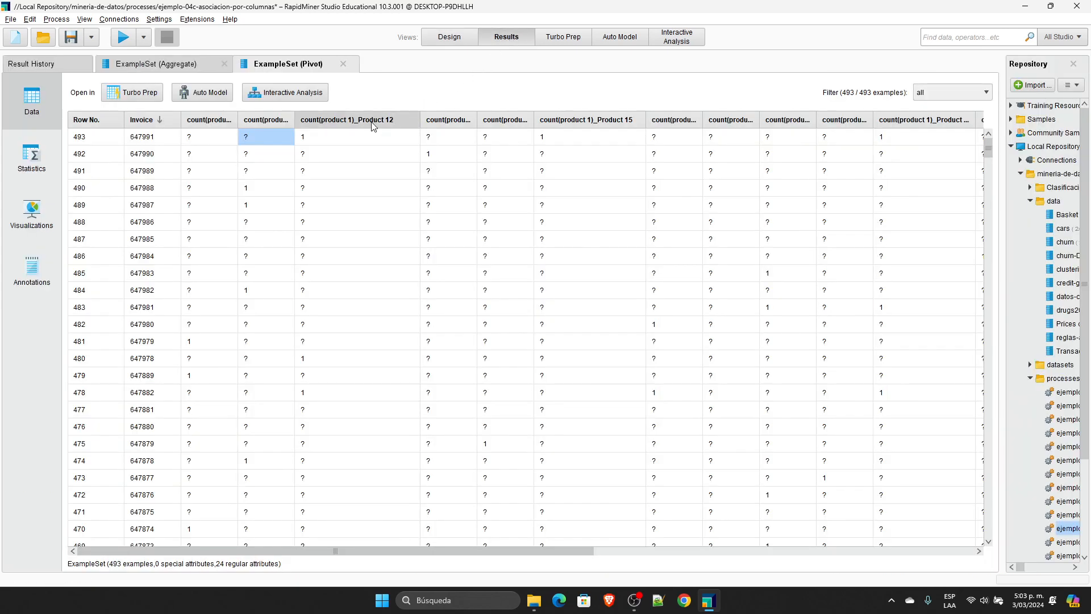
left_click_drag(238, 116, 357, 115)
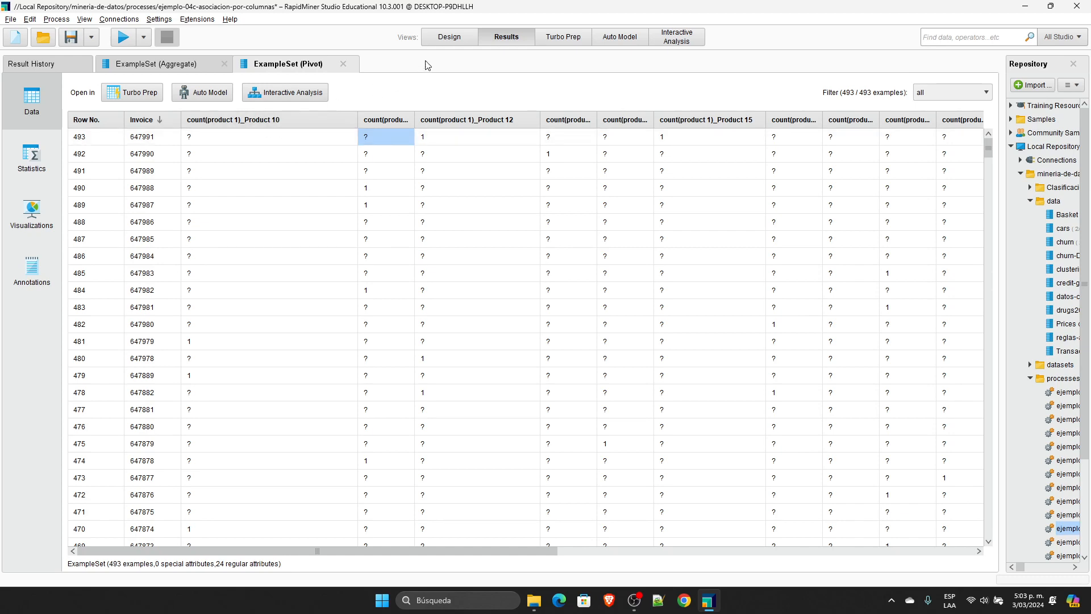
Step: Examine the regular expression, replace what and replace by parameters of the Rename by Replacing operator
left_click(442, 44)
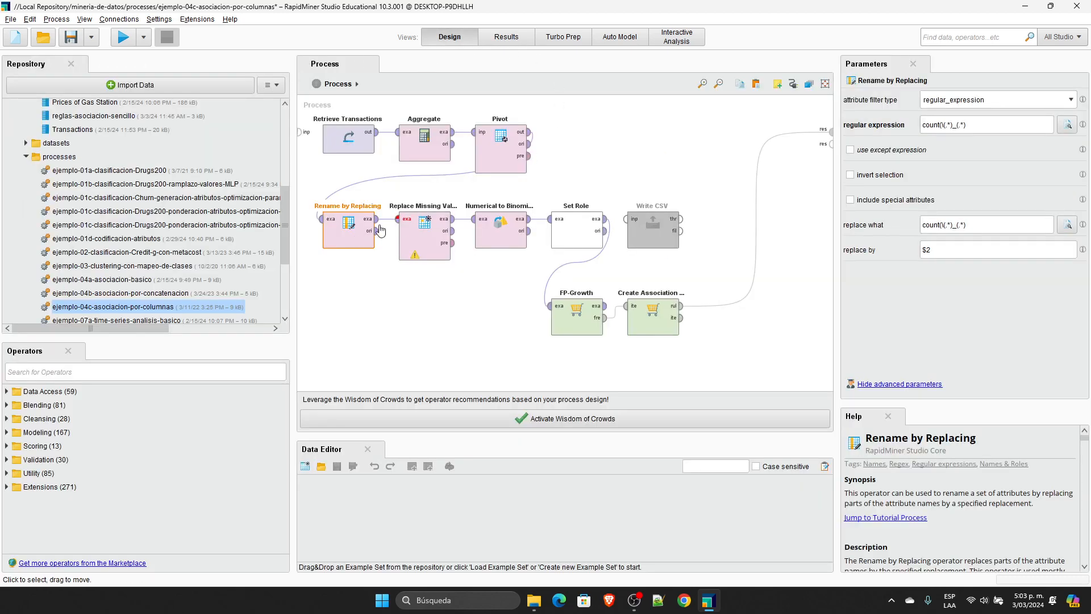
left_click(939, 124)
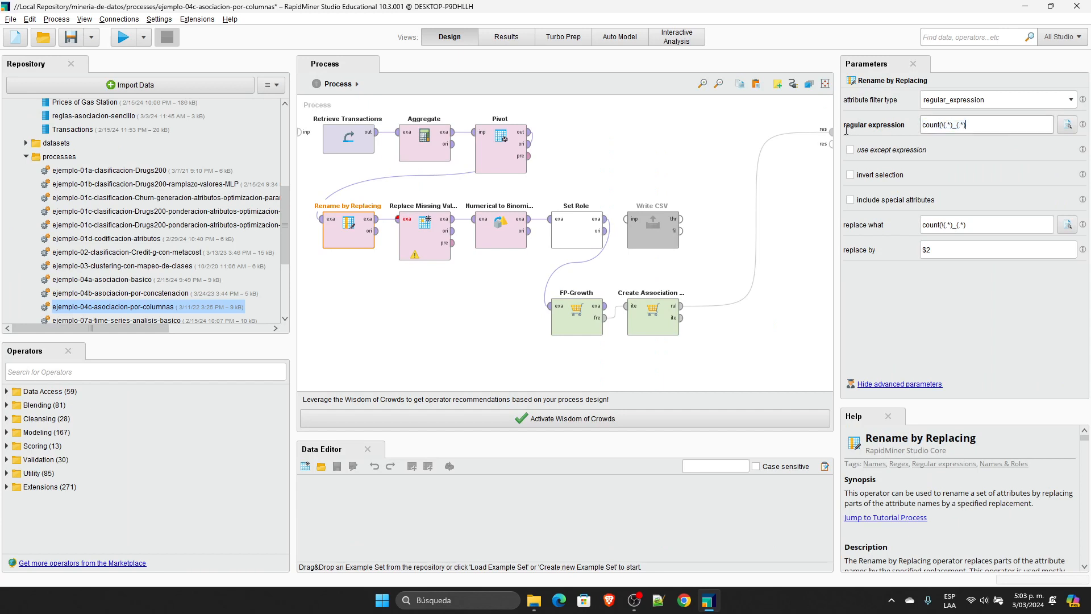
left_click(962, 224)
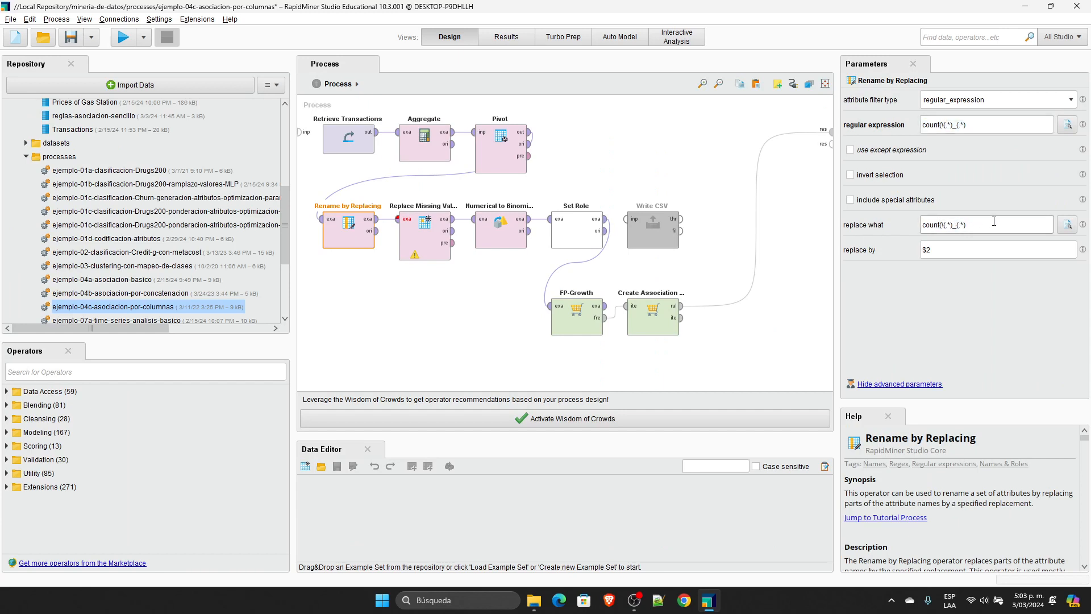
left_click(920, 253)
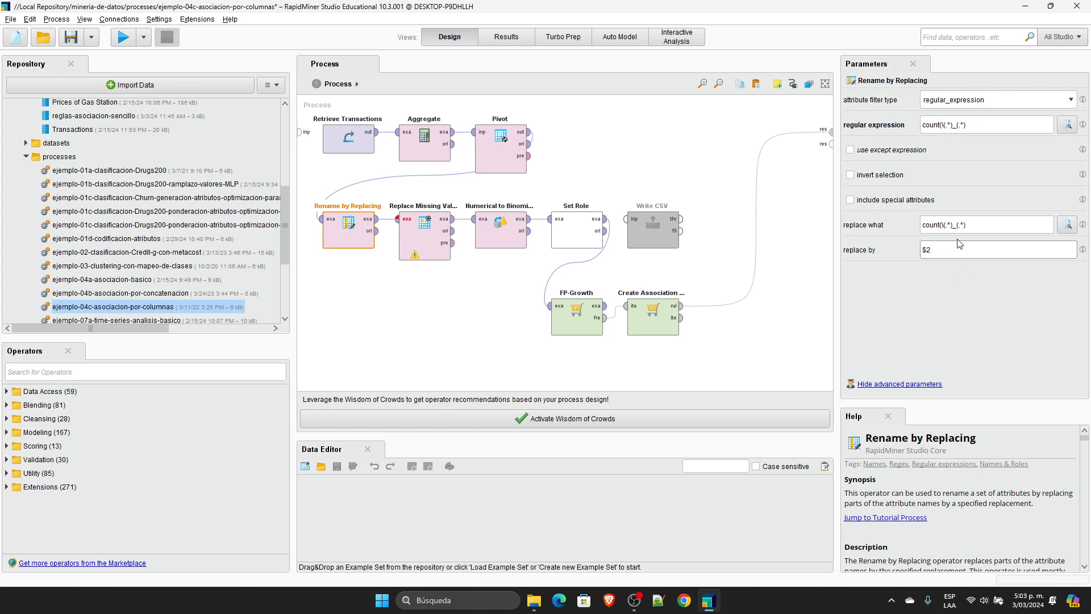
Step: Highlight Rename by Replacing's replace what and replace by expressions and compare them with the Pivot result's column names
left_click_drag(971, 225, 918, 226)
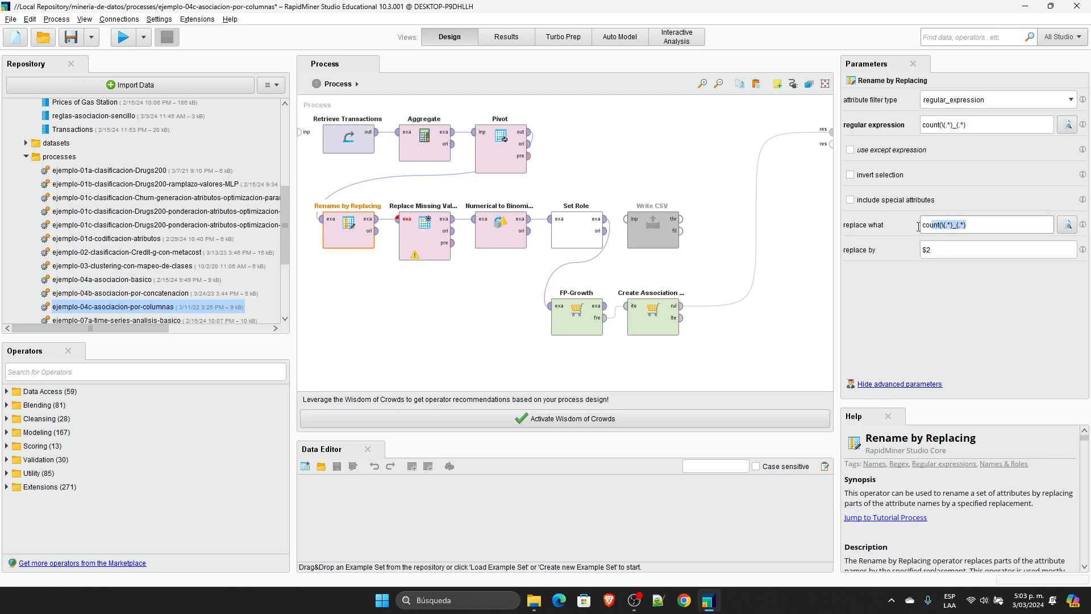
left_click(950, 226)
left_click_drag(980, 226, 860, 231)
double_click(946, 248)
left_click(973, 226)
left_click(526, 42)
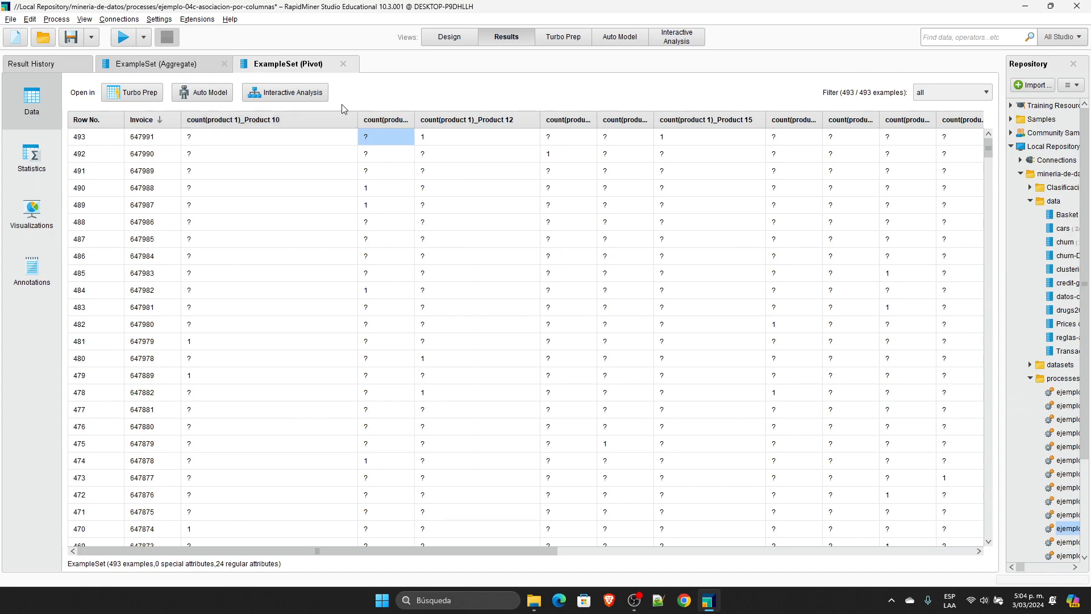
Step: Delete the operators after Rename by Replacing, output its example set as the process result and run the process
left_click(449, 36)
left_click_drag(745, 359, 830, 130)
key("Delete")
left_click(124, 39)
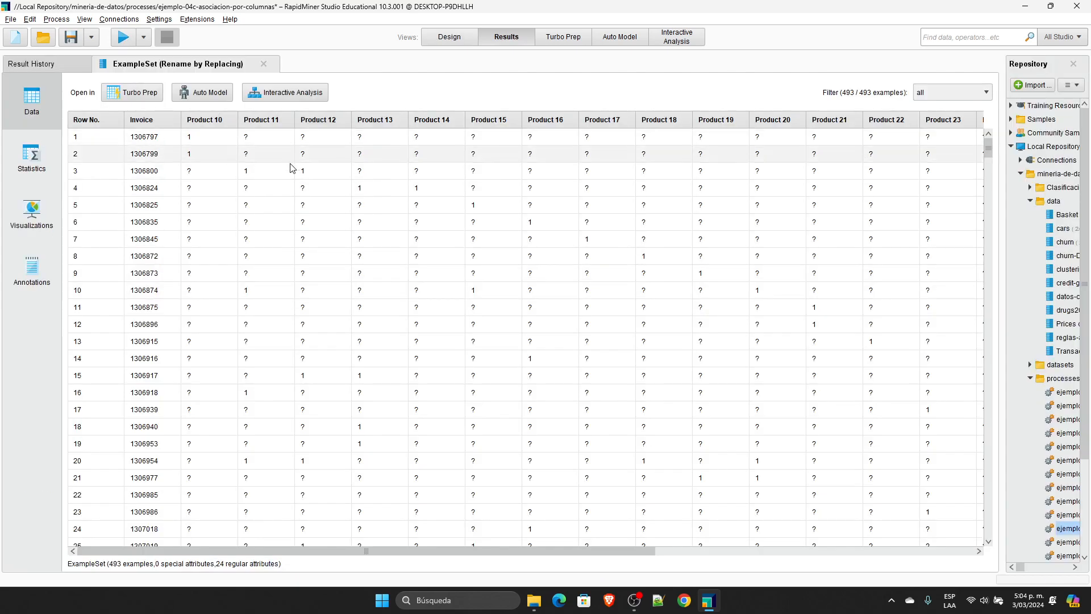
Step: Undo the result connection and operator deletion after Rename by Replacing, and select Replace Missing Values to show its parameters
left_click(456, 40)
left_click(617, 335)
key("ctrl+z")
key("ctrl+z")
left_click(519, 307)
left_click(426, 239)
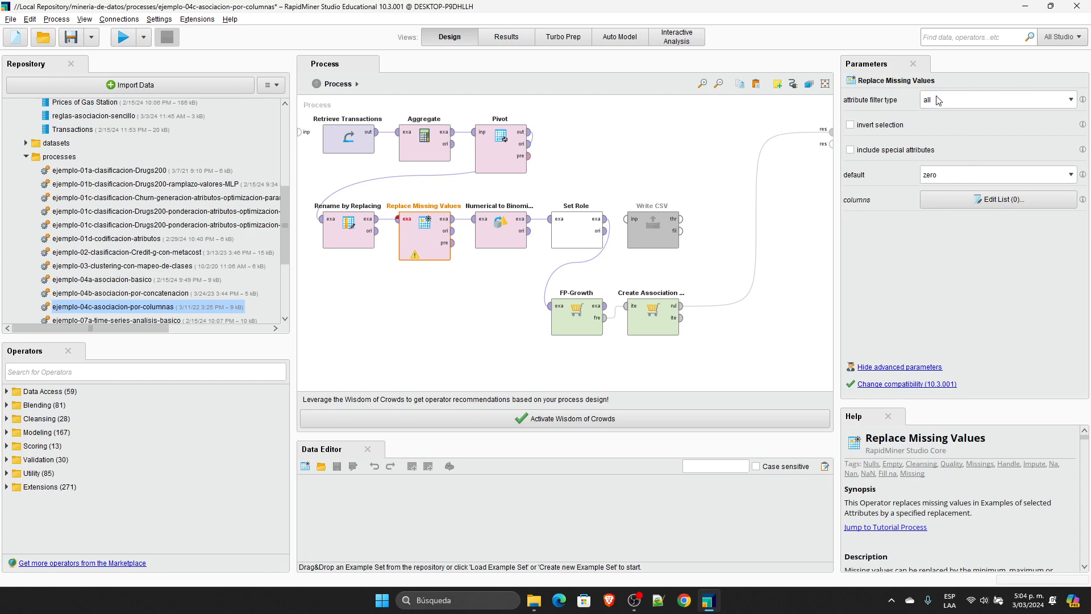
Step: Delete the operators after Replace Missing Values, output its example set as the process result and run the process
left_click_drag(721, 372, 831, 132)
key("Delete")
left_click(123, 37)
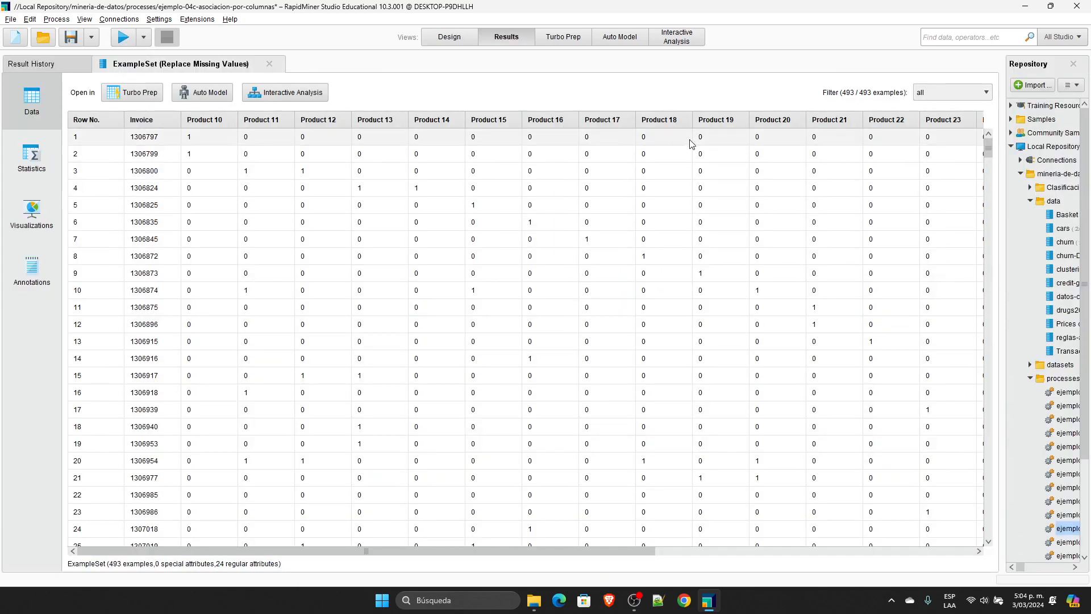
Step: Sort the Replace Missing Values result by Invoice in descending order and highlight the first invoice's Product 12, Product 15 and Product 20 values
left_click(211, 138)
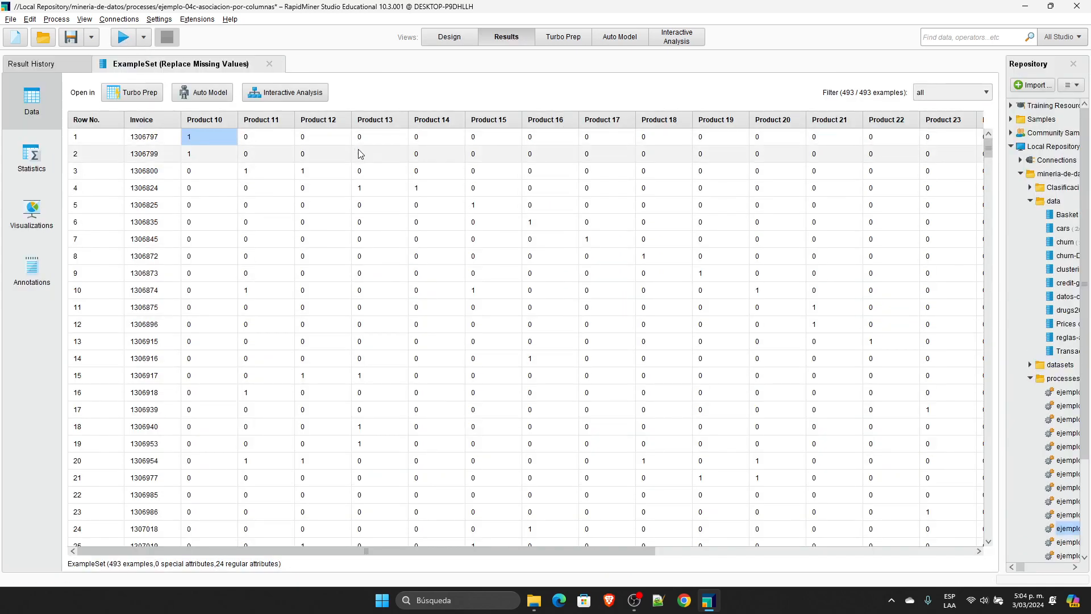
left_click(149, 120)
left_click(149, 121)
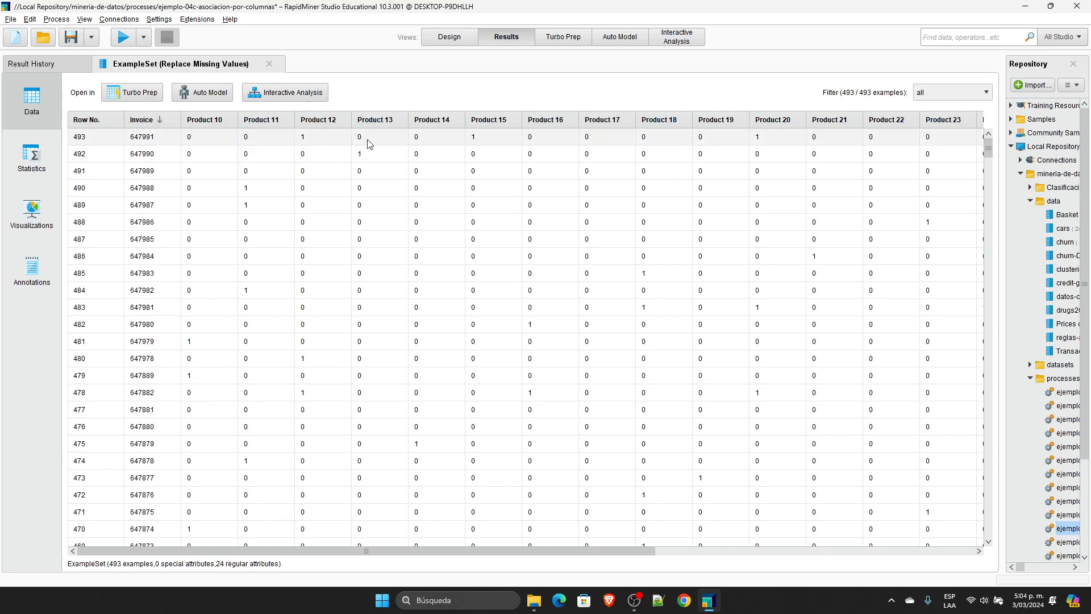
left_click(308, 140)
left_click(479, 142)
left_click(771, 138)
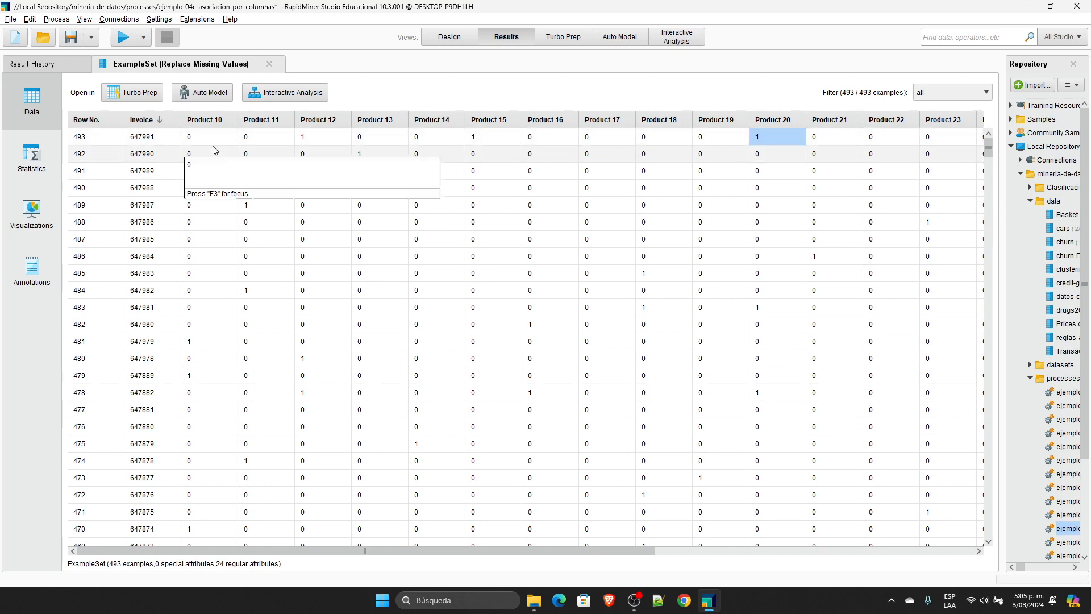
Step: Undo the result connection and operator deletion after Replace Missing Values, and select the Numerical to Binominal operator to show its parameters
left_click(451, 38)
left_click(590, 270)
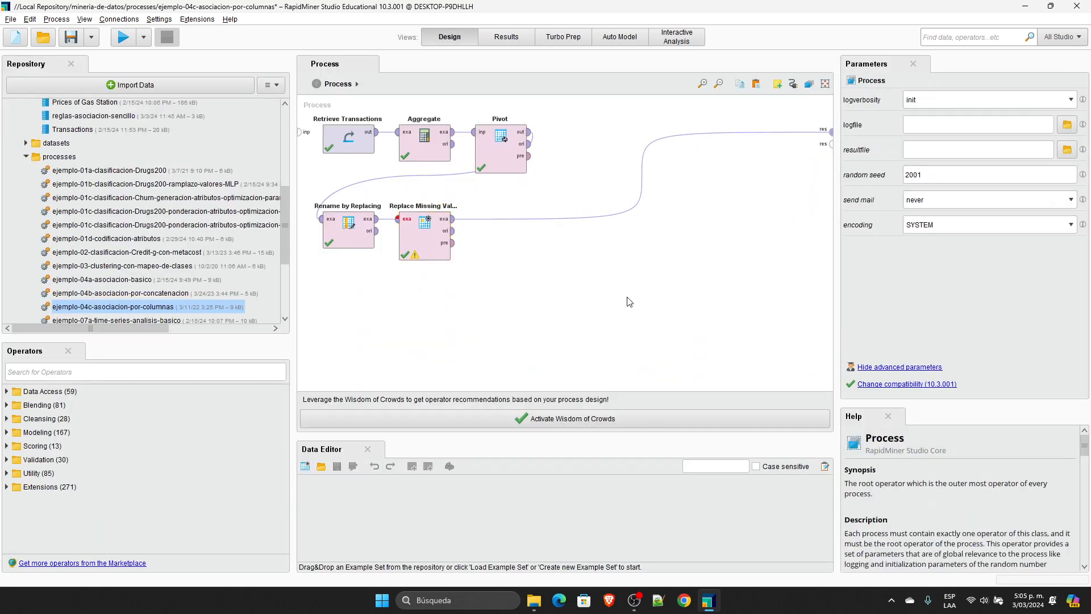
key("ctrl+z")
key("ctrl+z")
left_click(501, 277)
left_click(501, 231)
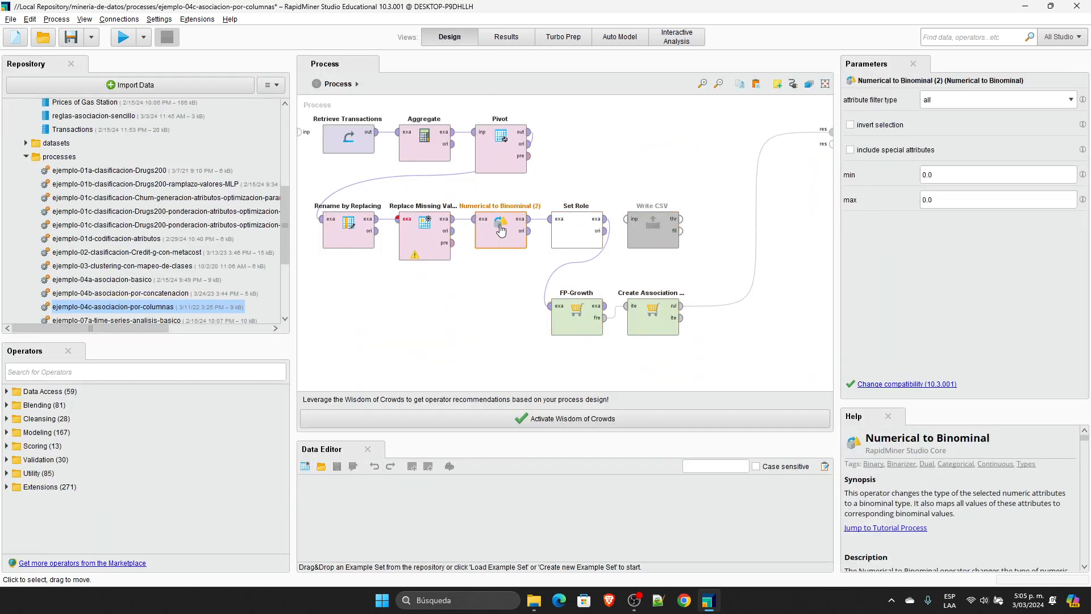
Step: Examine the attribute types in the statistics of the Replace Missing Values result
left_click(505, 37)
left_click(32, 156)
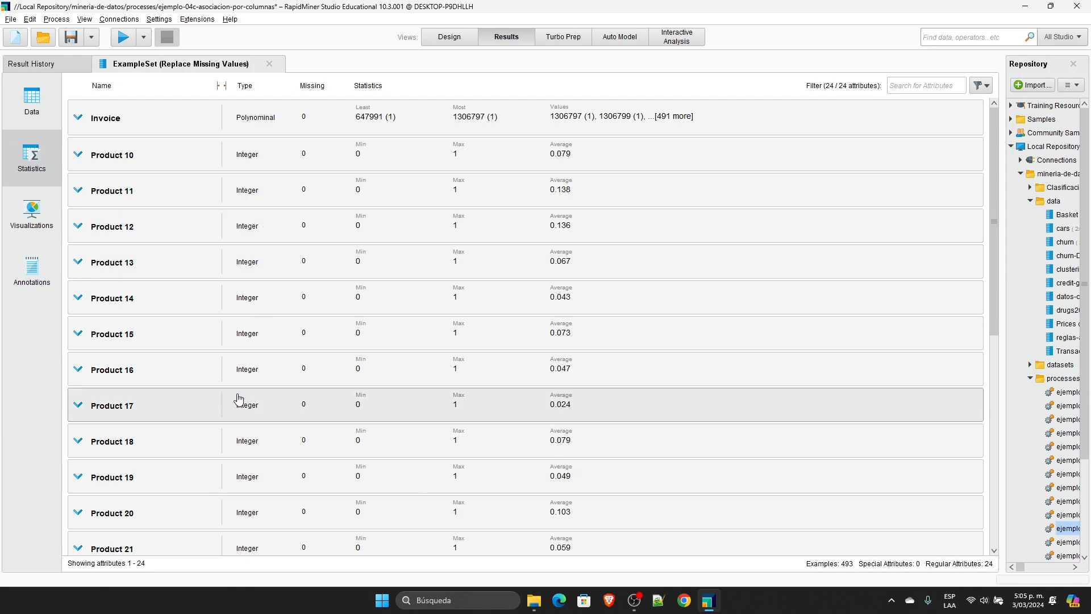
scroll(226, 391, "down", 3)
scroll(226, 391, "up", 3)
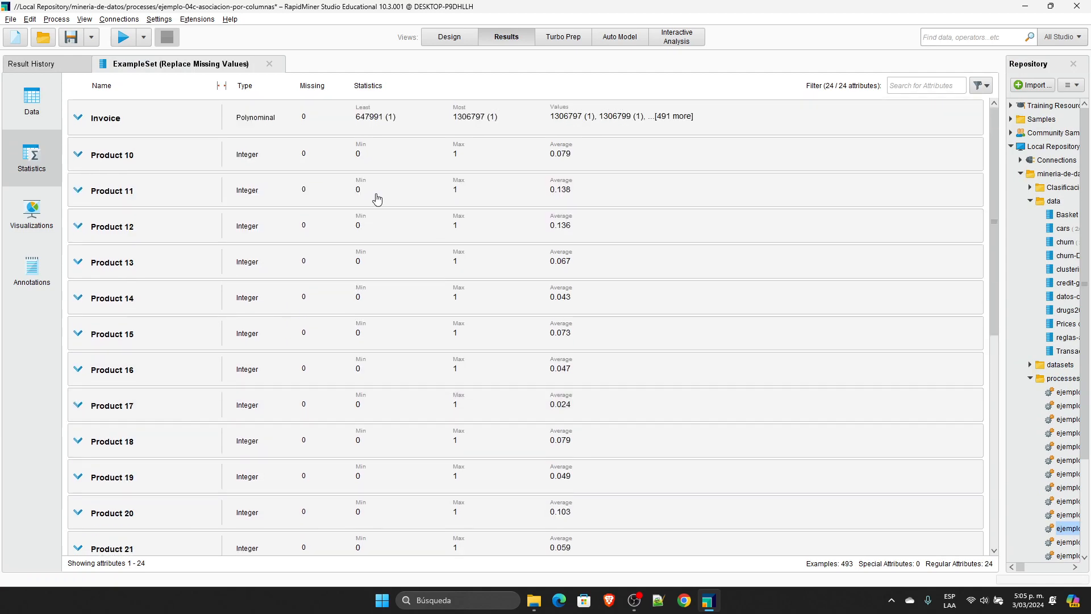
Step: Run the complete process and view the association rules it produces
left_click(457, 40)
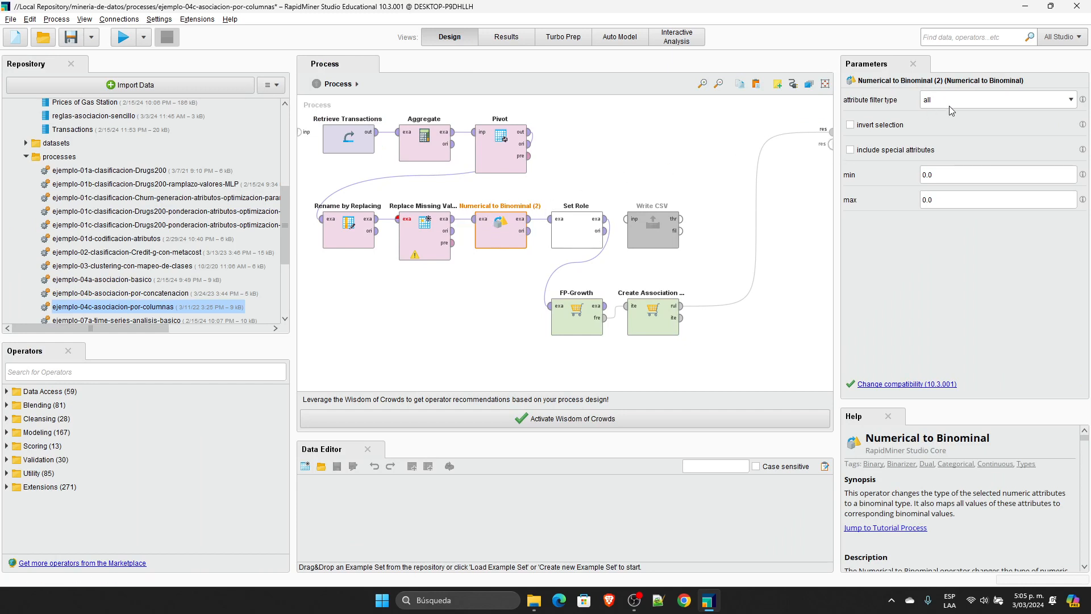
left_click(123, 37)
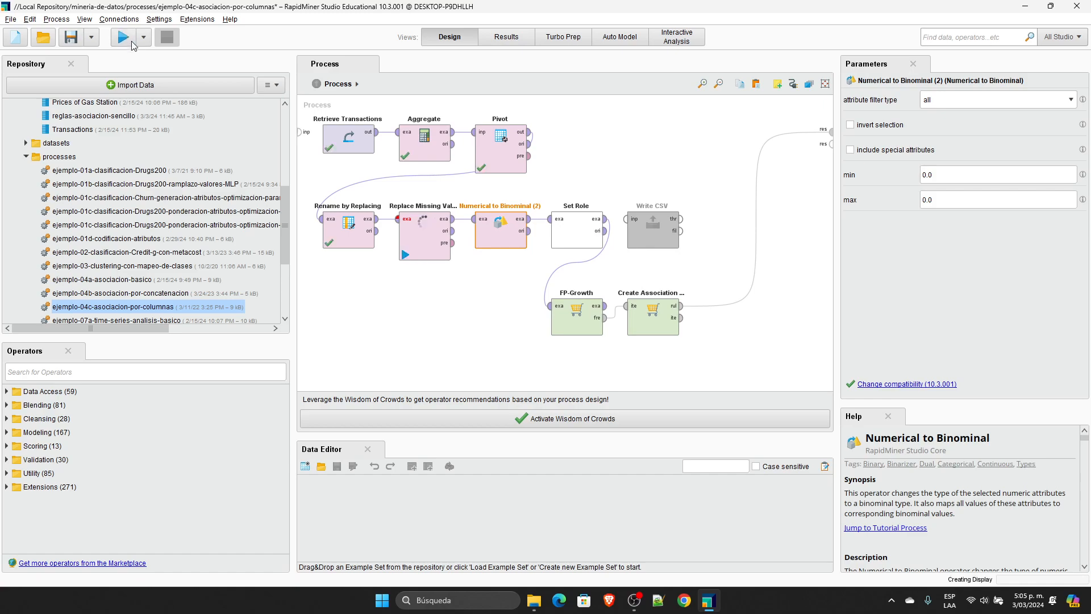
left_click(469, 38)
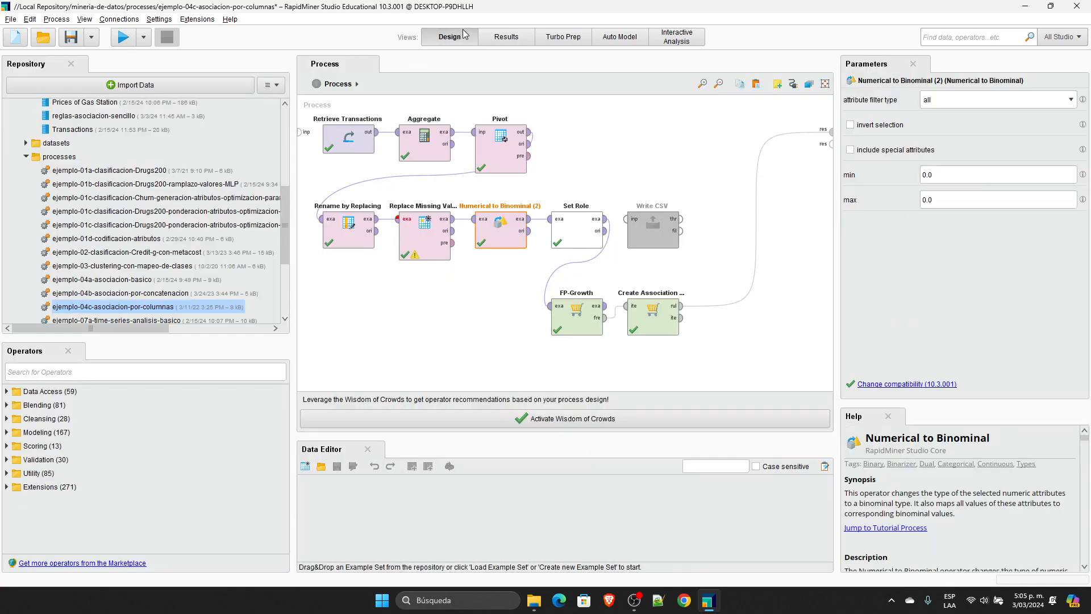
left_click(493, 37)
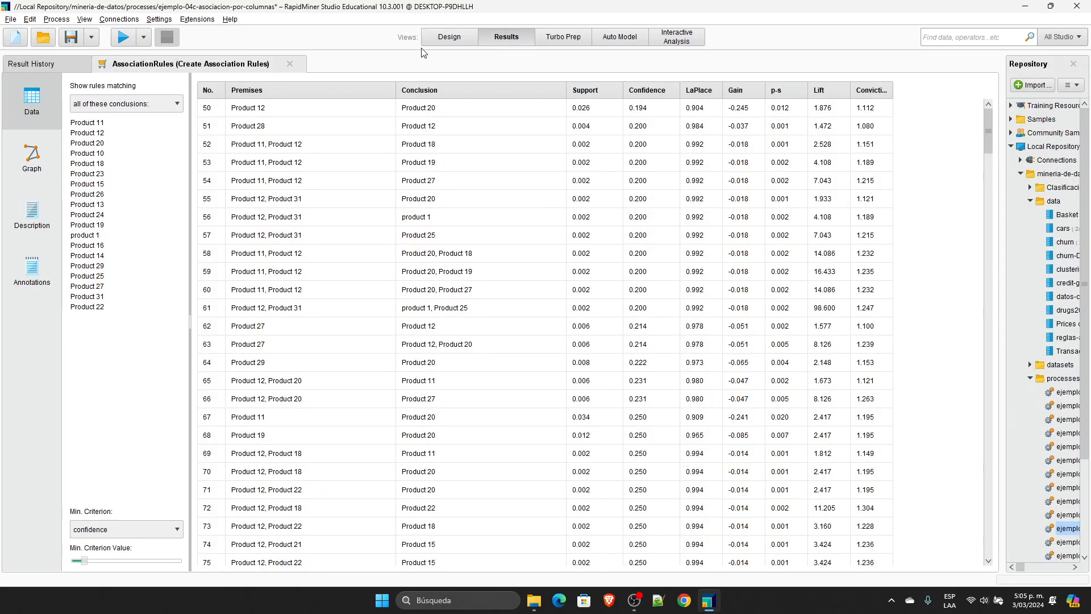
Step: Delete the operators after Numerical to Binominal, connect its example set output to the process result and run the process
left_click(449, 37)
left_click_drag(729, 374, 539, 174)
key("Delete")
left_click(529, 218)
left_click(831, 132)
left_click(124, 43)
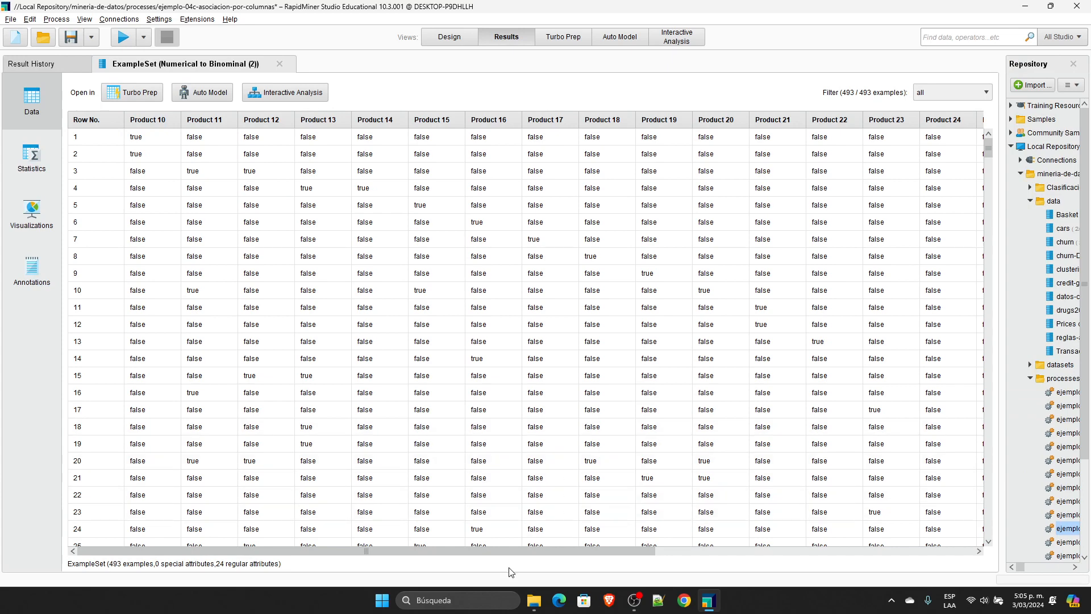
Step: Sort the Numerical to Binominal result by Invoice in descending order and highlight the first invoice's Product 12, Product 15 and Product 20 values
left_click_drag(514, 549, 835, 541)
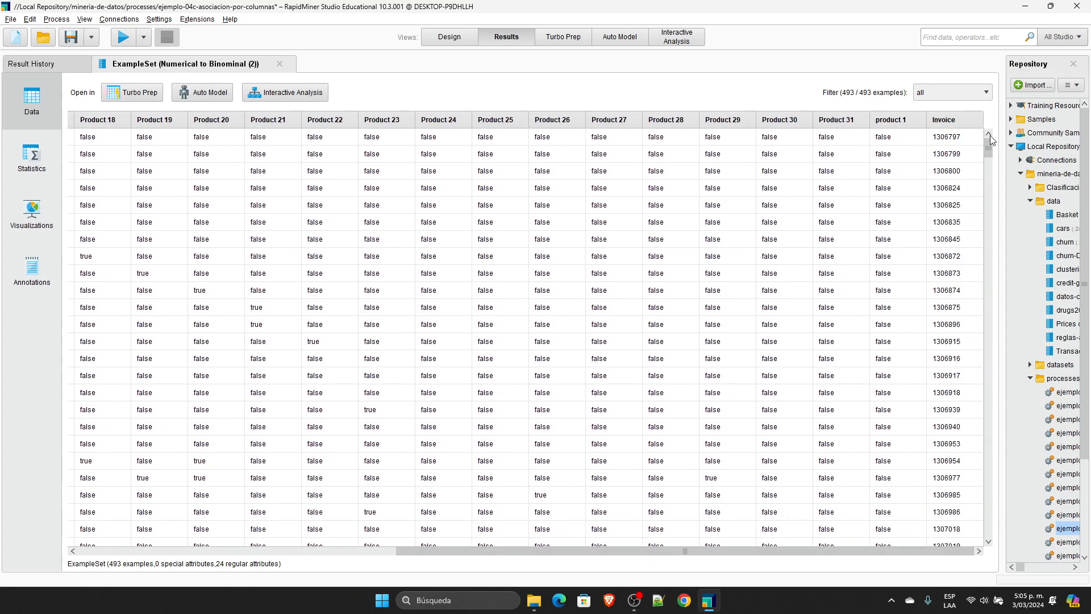
left_click(958, 119)
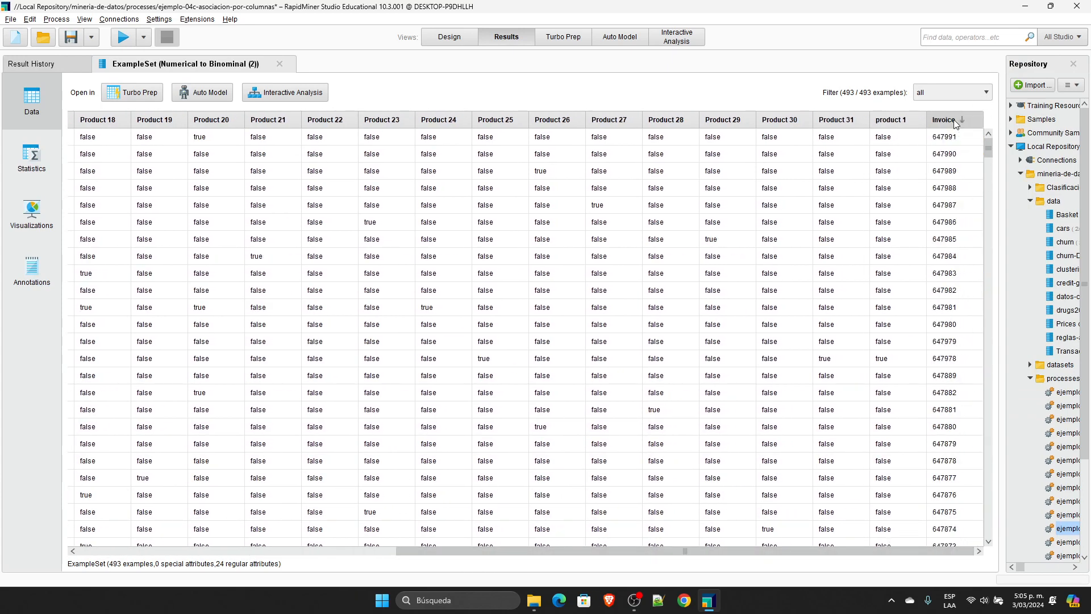
left_click(952, 139)
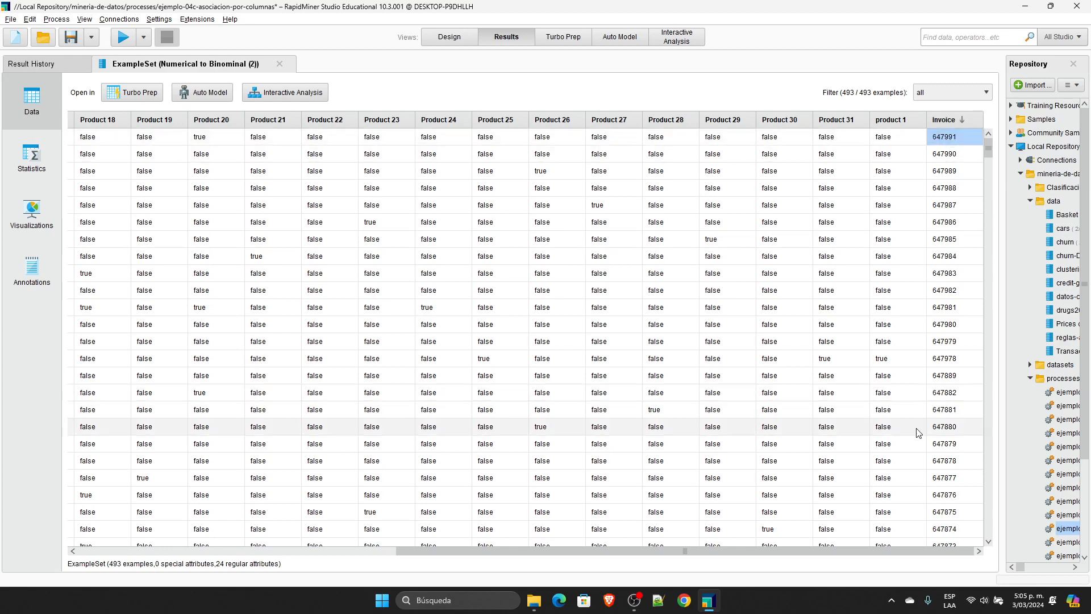
left_click_drag(861, 549, 462, 545)
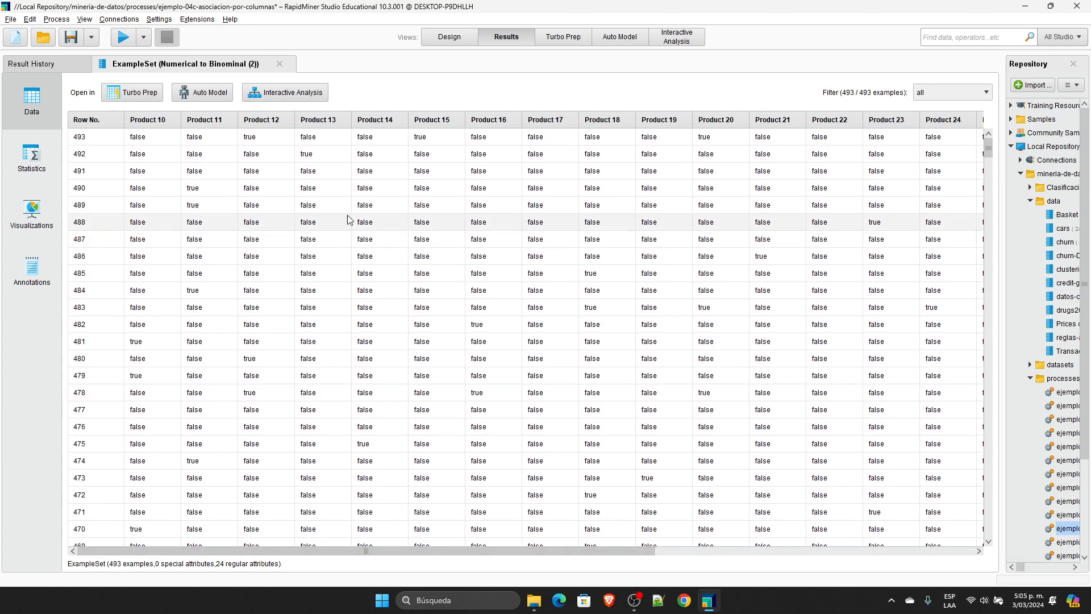
left_click(252, 140)
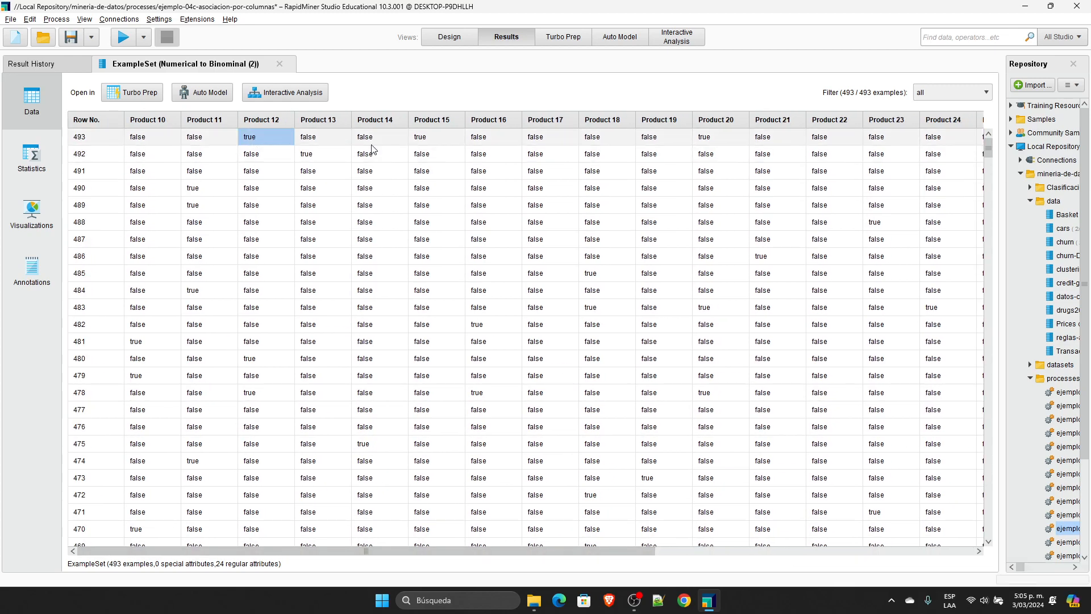
left_click(429, 138)
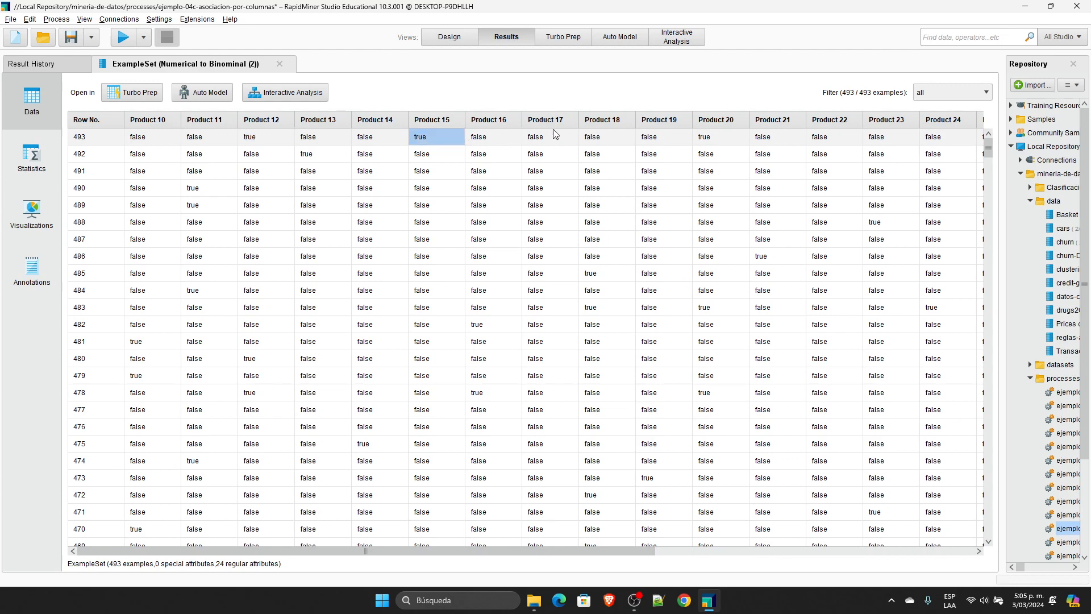
left_click(716, 140)
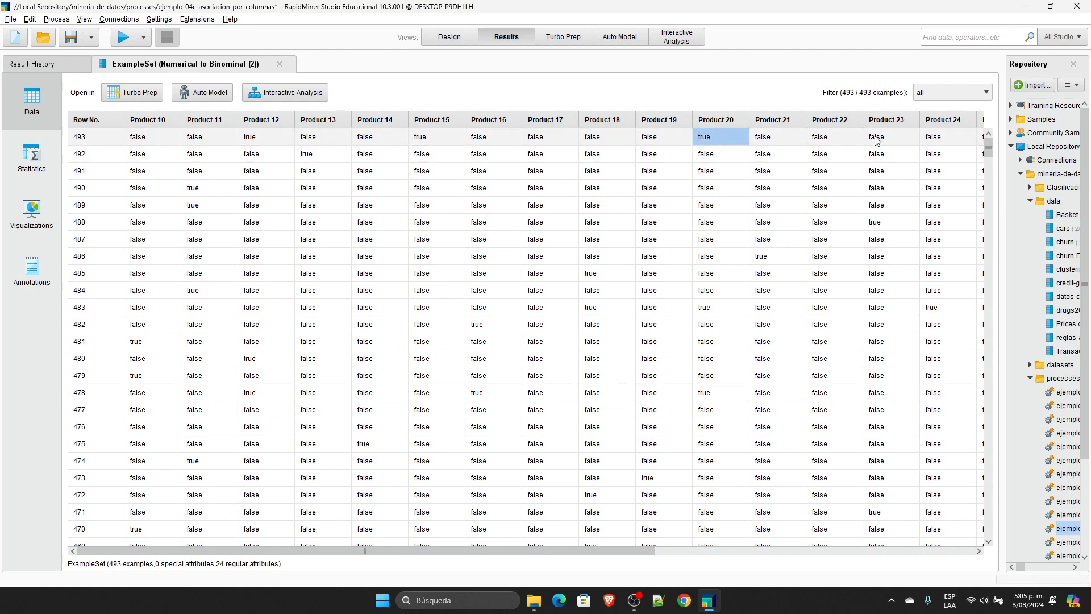
left_click_drag(645, 551, 969, 551)
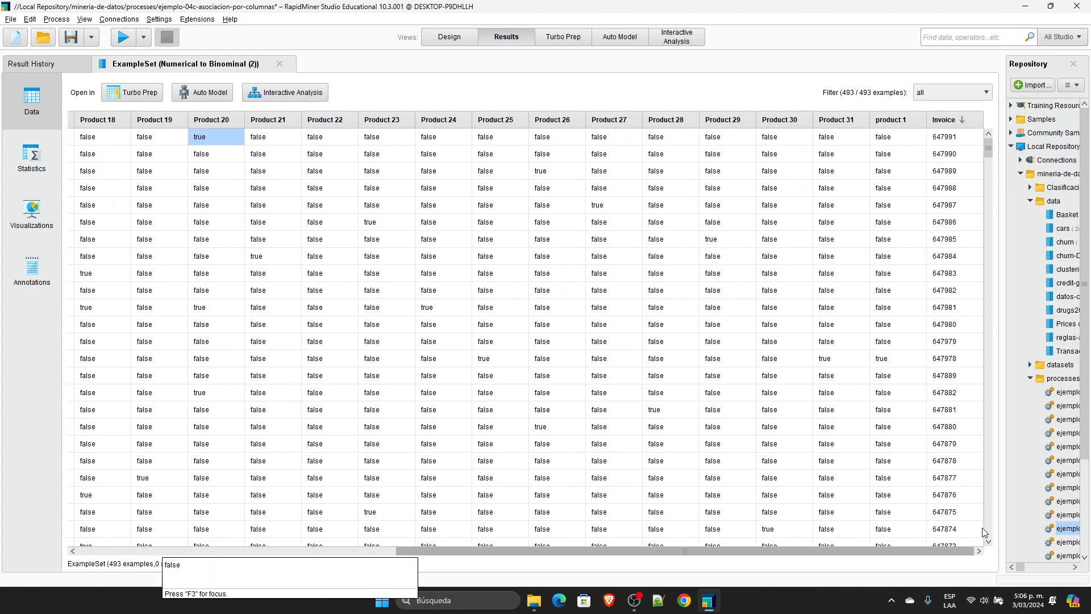
Step: Examine the attribute types in the statistics of the Numerical to Binominal result
left_click(460, 39)
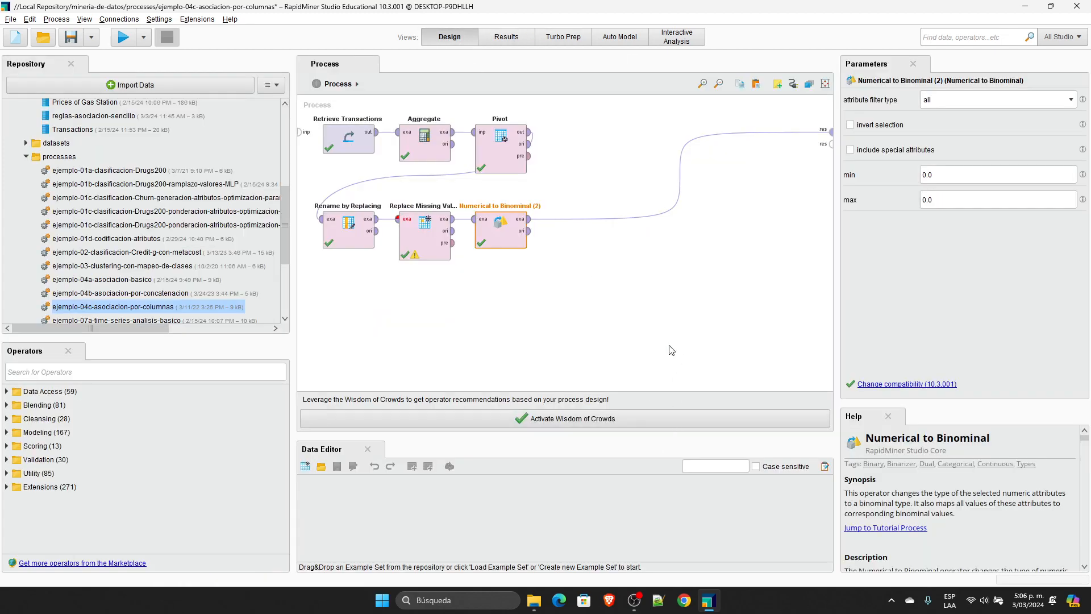
left_click(661, 326)
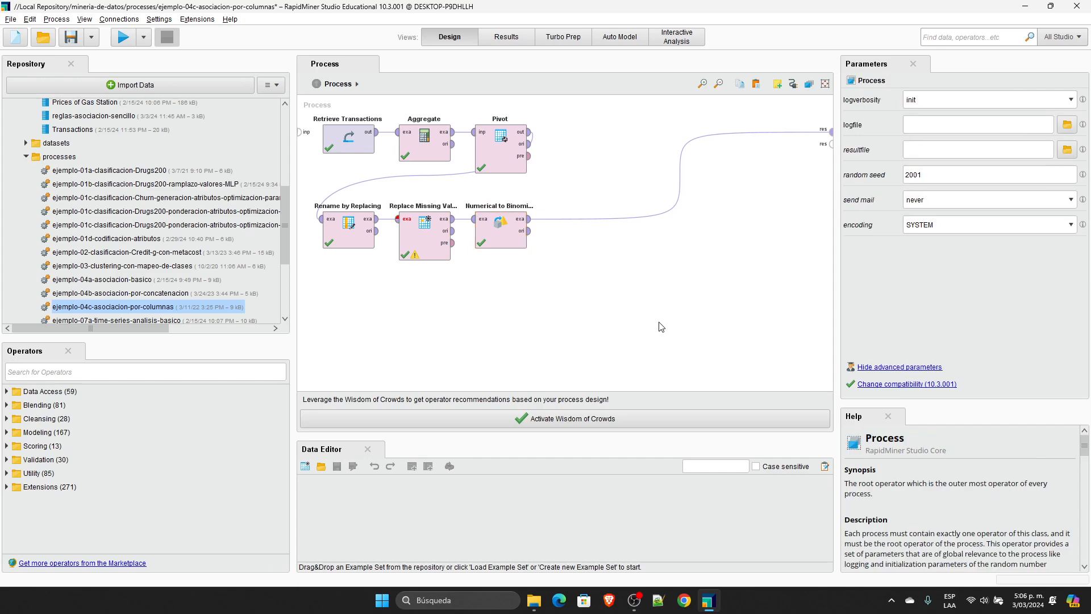
left_click(503, 37)
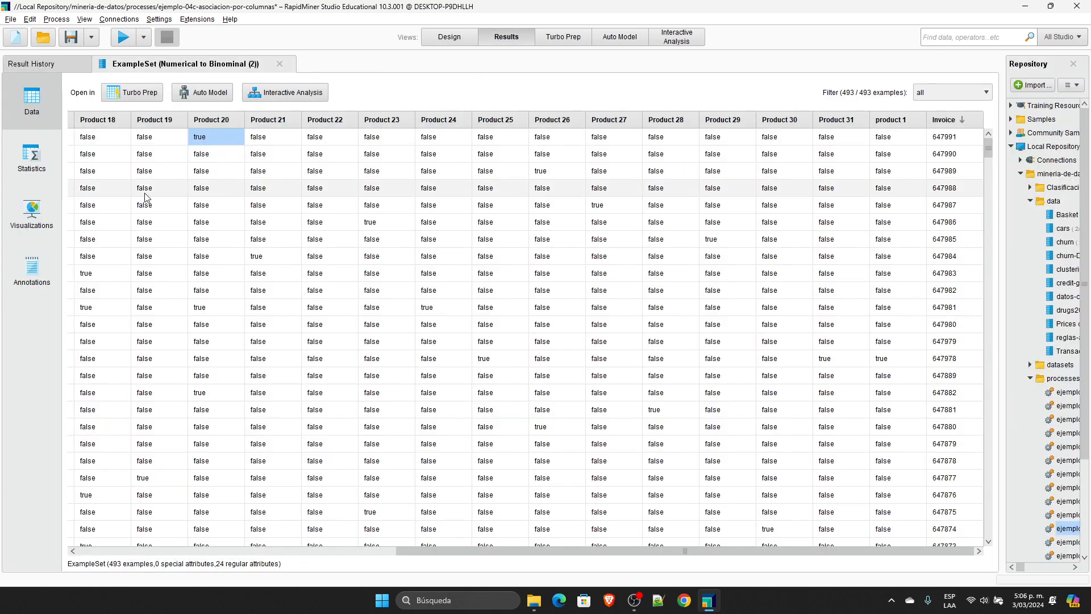
left_click(32, 159)
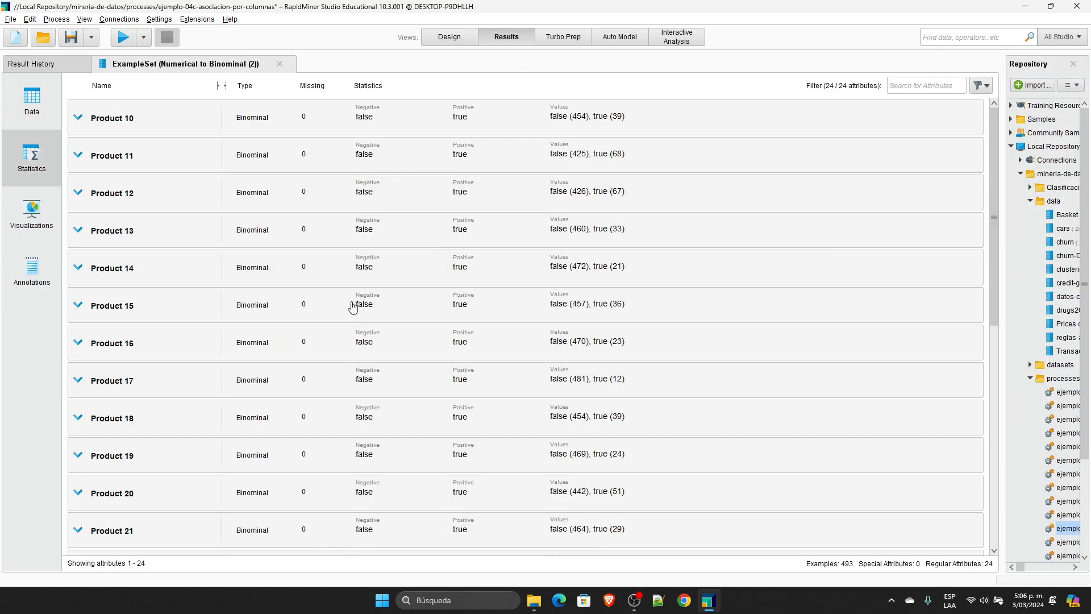
Step: Undo the result connection and operator deletion after Numerical to Binominal in the process design
left_click(455, 38)
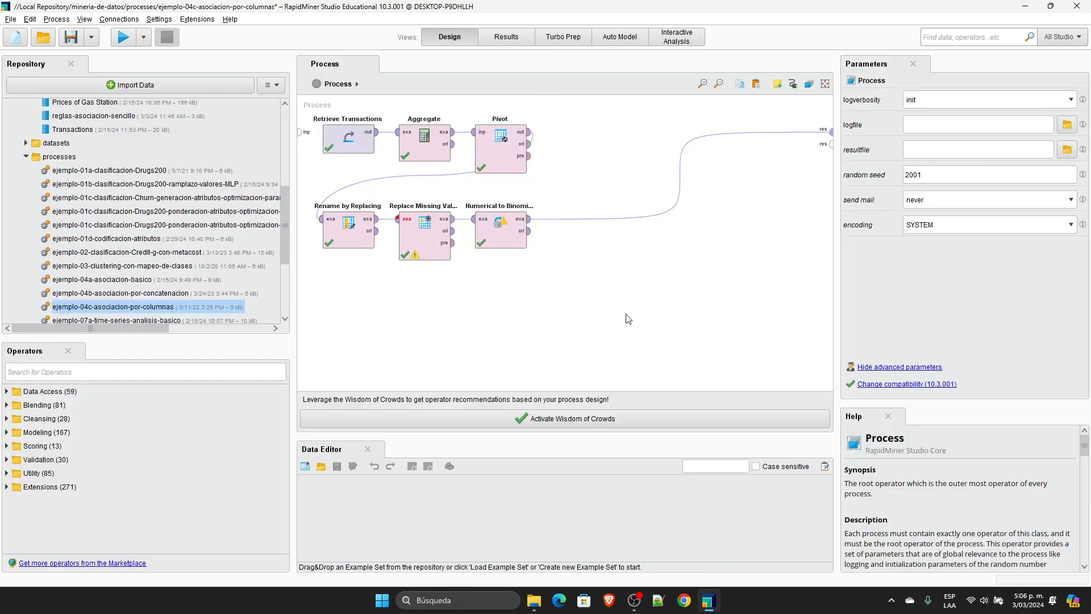
key("ctrl+z")
key("ctrl+z")
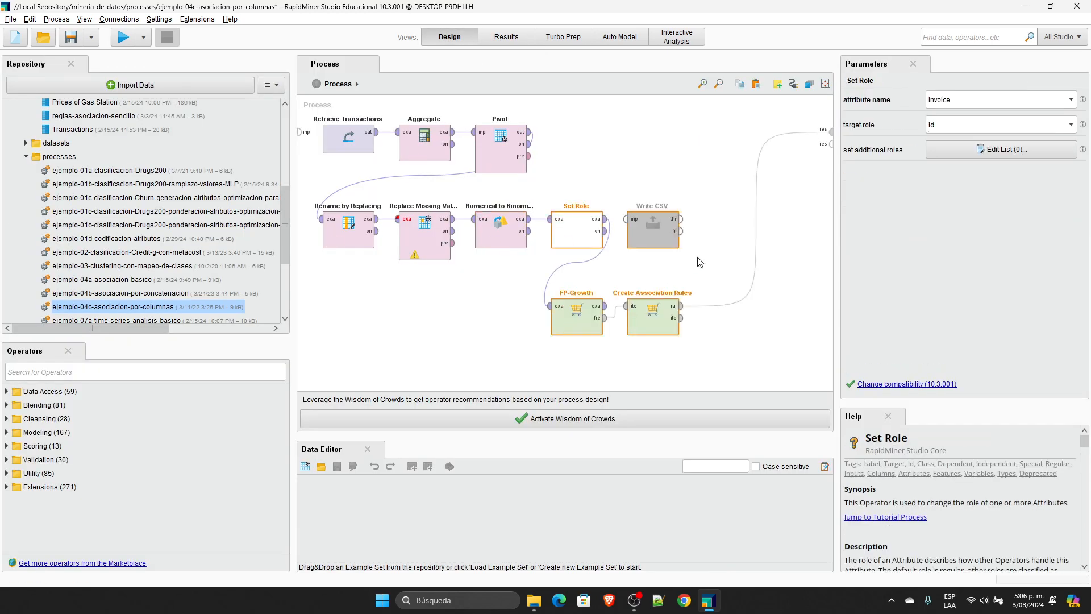
Step: Examine the parameters of Set Role, FP-Growth and Create Association Rules, including FP-Growth's input format options
left_click(582, 229)
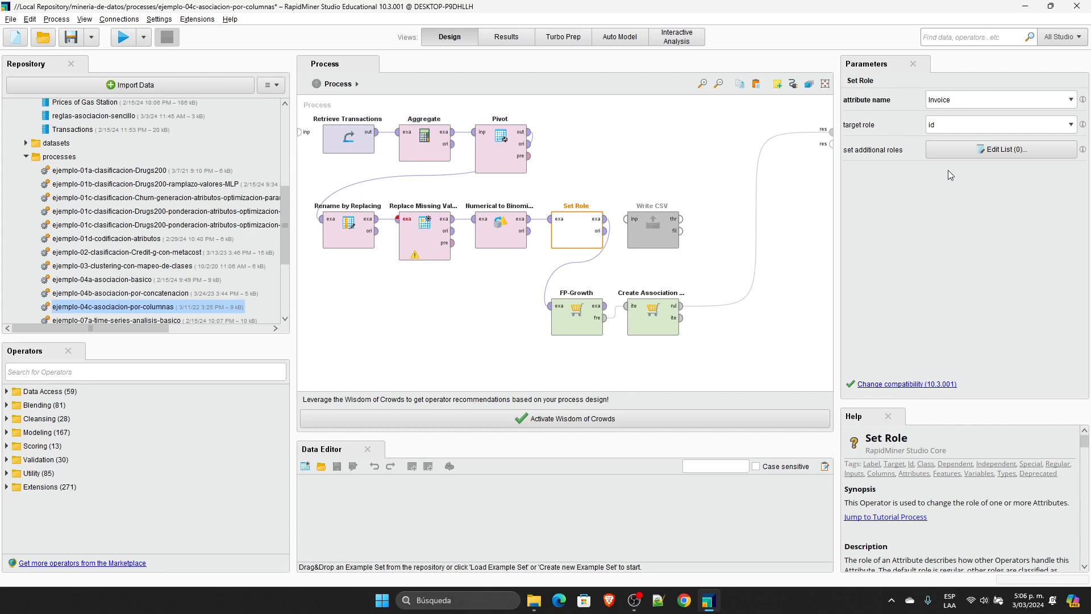
left_click(577, 324)
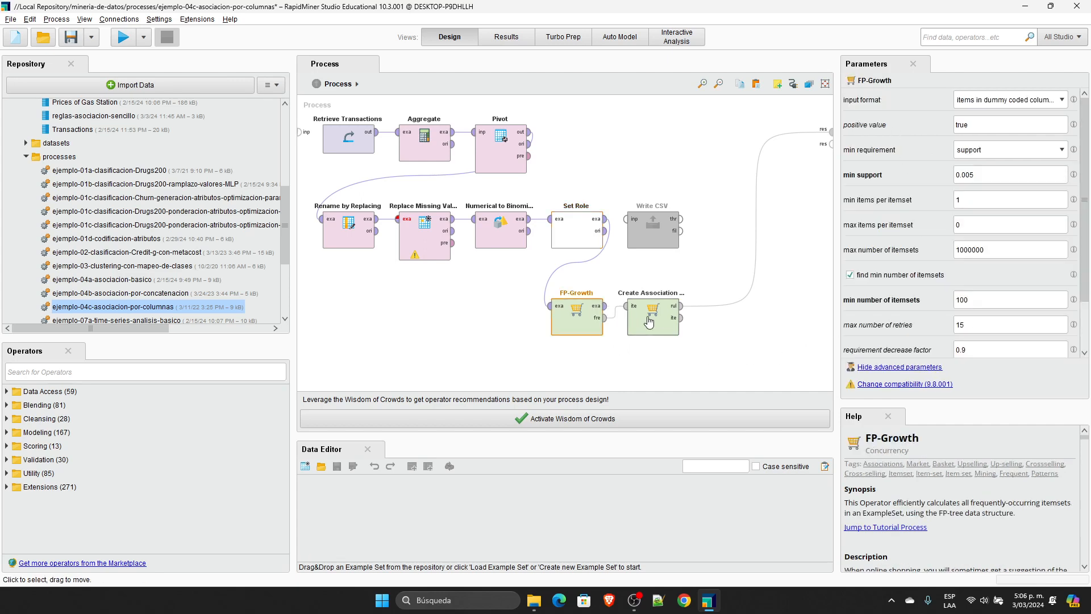
left_click(659, 330)
left_click(568, 324)
left_click(1056, 103)
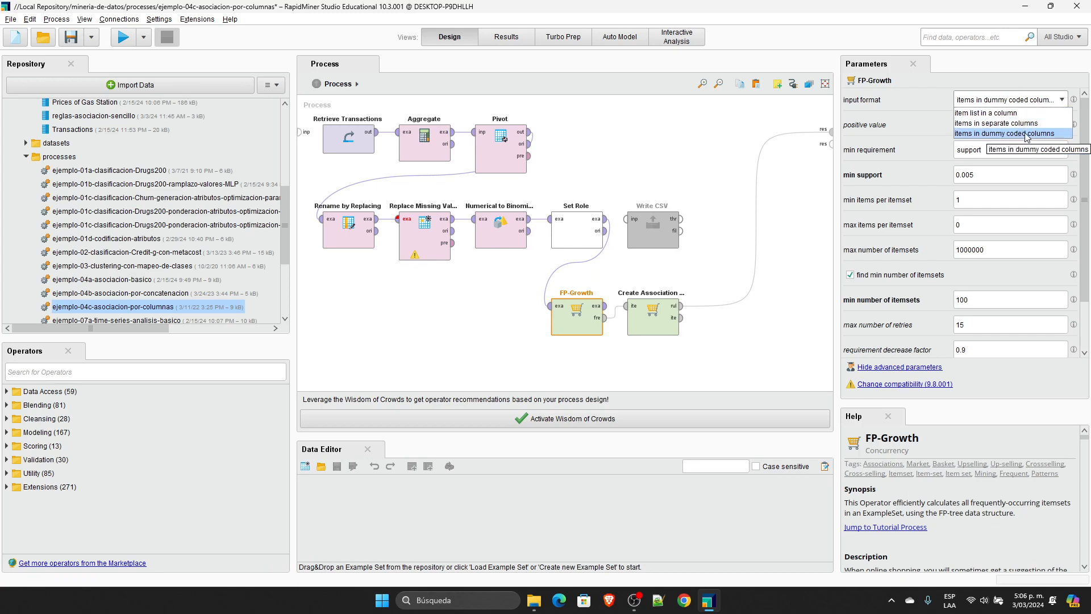
left_click(776, 349)
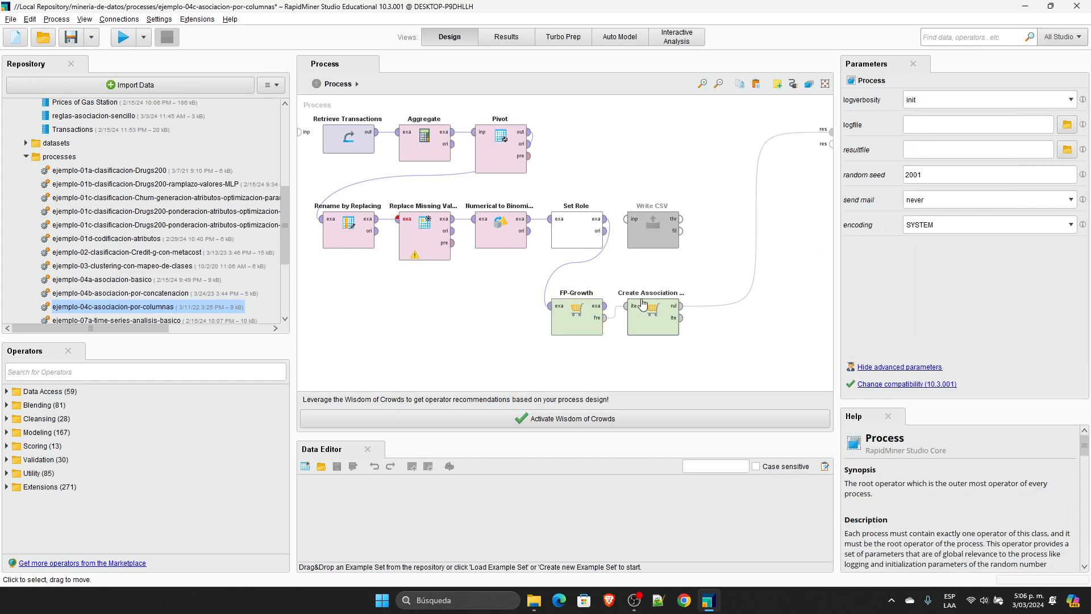
Step: Review the FP-Growth and Create Association Rules parameters, run the process and examine the generated association rules
left_click(577, 318)
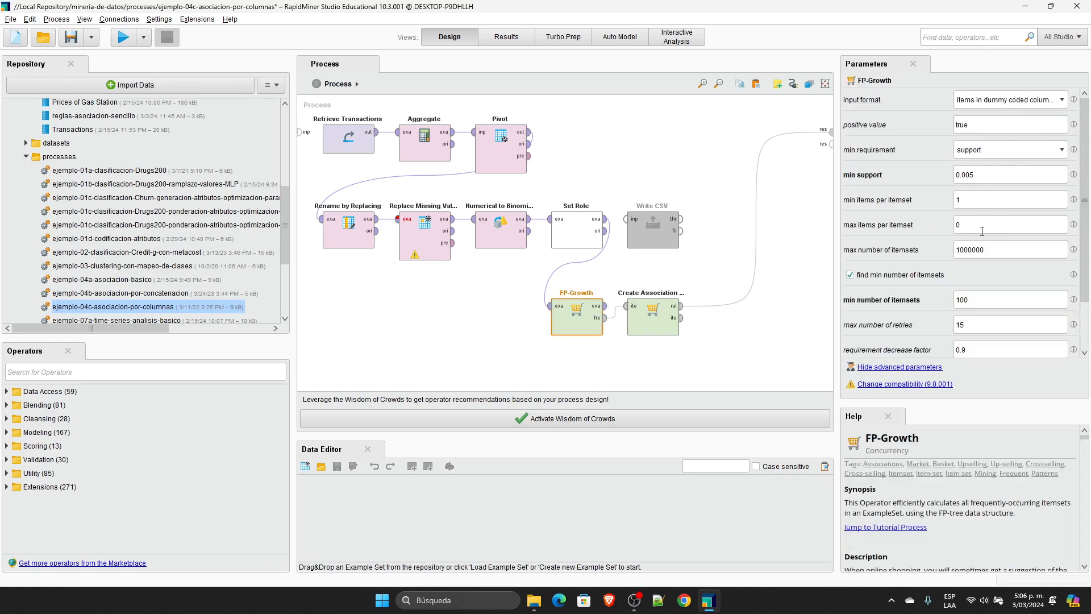
left_click(659, 318)
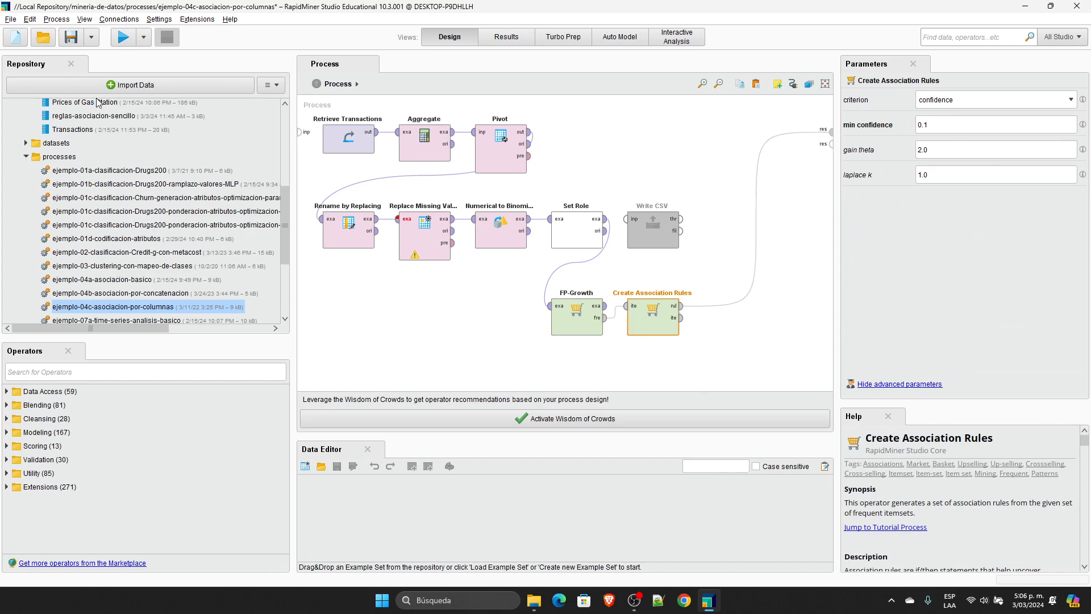
left_click(123, 39)
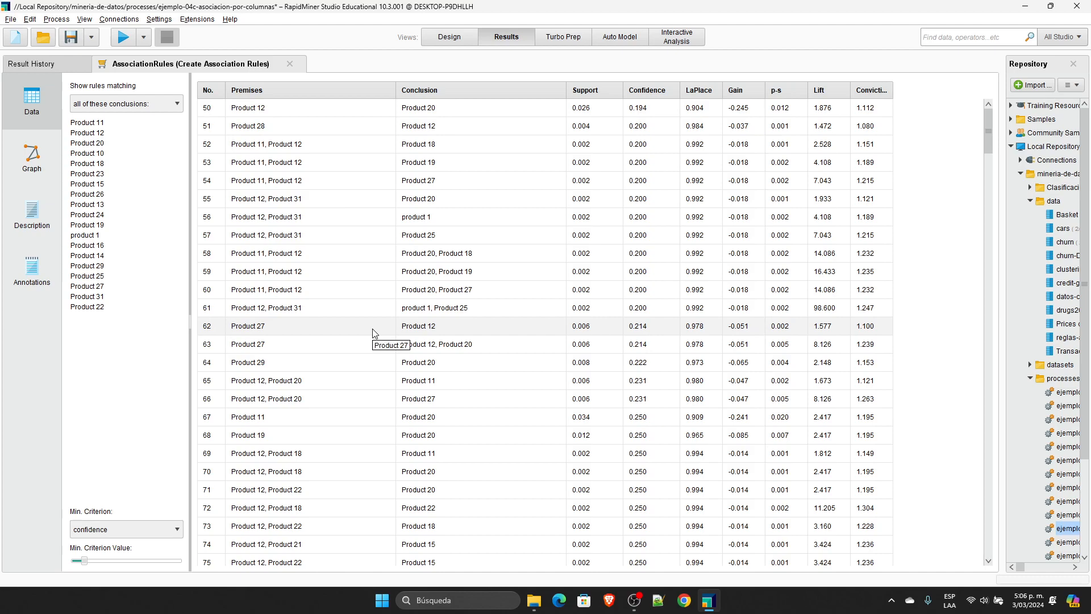
left_click(449, 37)
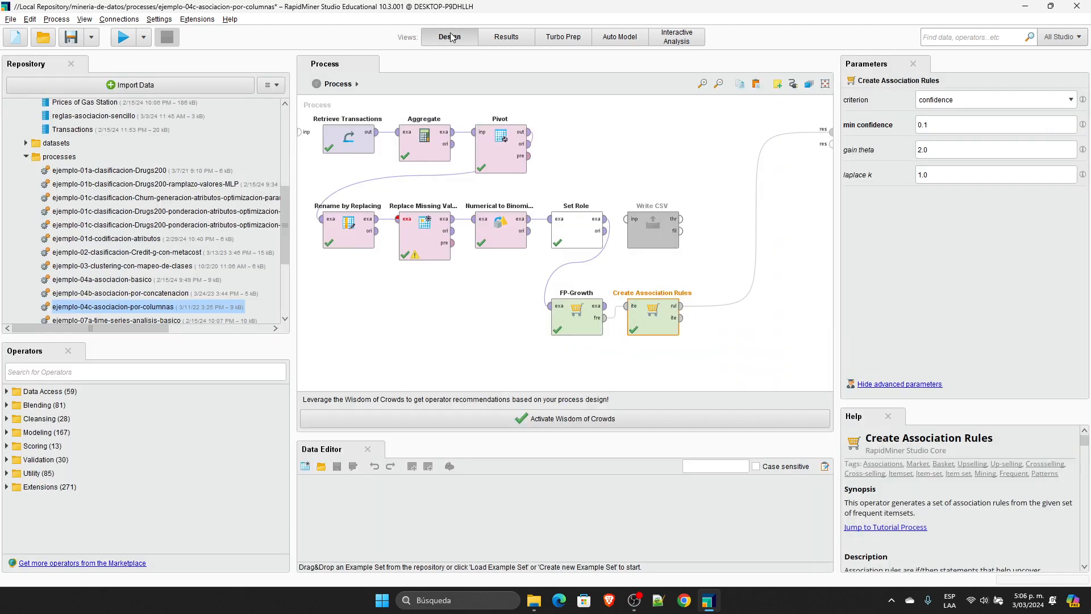
left_click(505, 37)
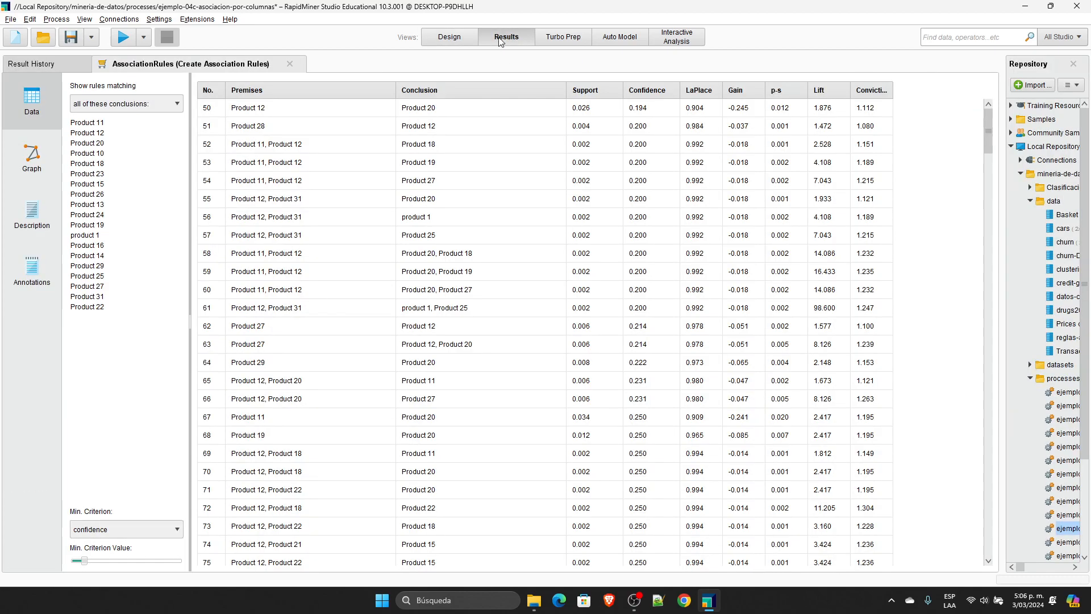
left_click(454, 41)
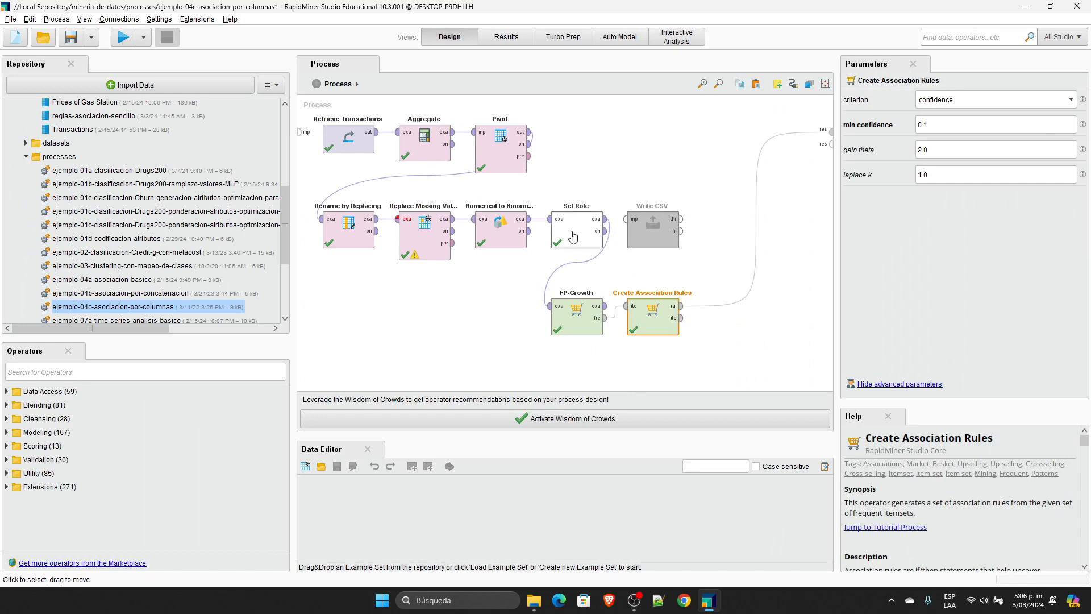
Step: Connect FP-Growth's example set output to a process result, run the process and examine the resulting example set
left_click_drag(607, 314, 831, 143)
left_click(123, 37)
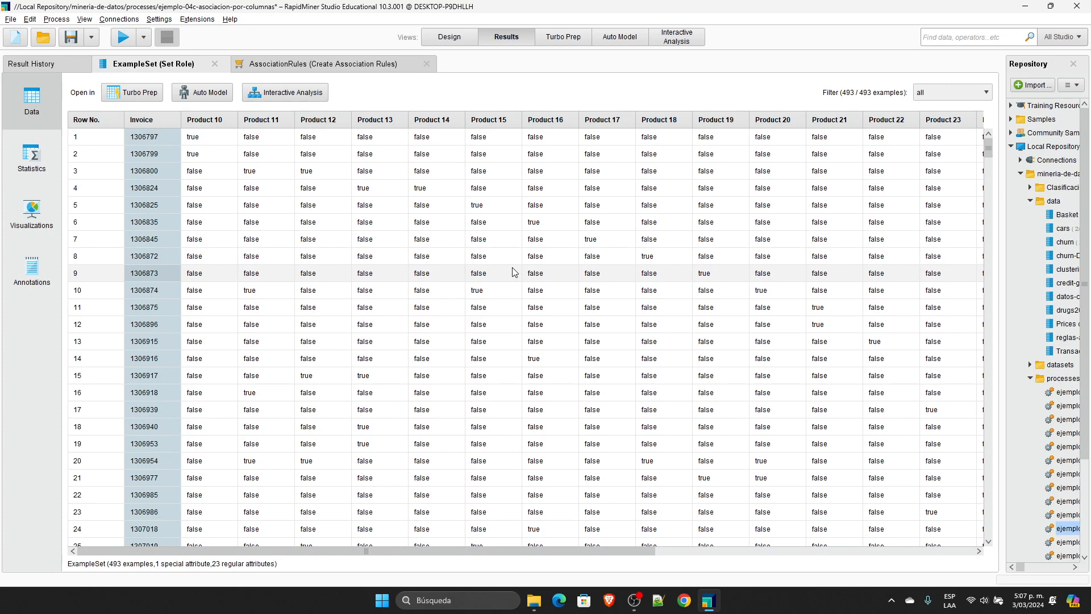
left_click(453, 44)
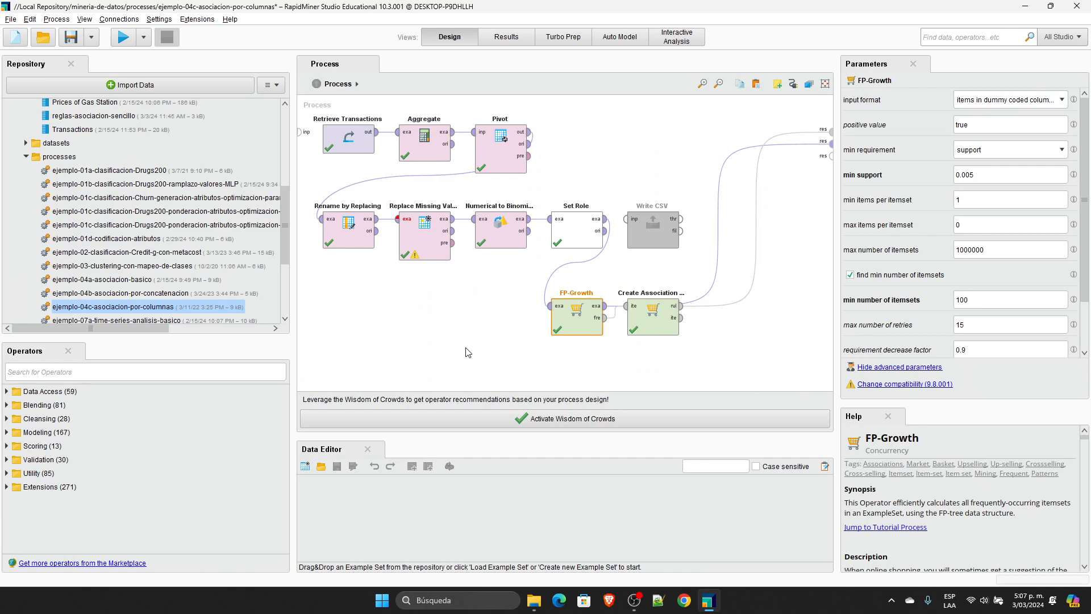
Step: Open the ejemplo-07a-time-series-analisis-basico process, discarding the changes to ejemplo-04c-asociacion-por-columnas
left_click_drag(287, 219, 285, 245)
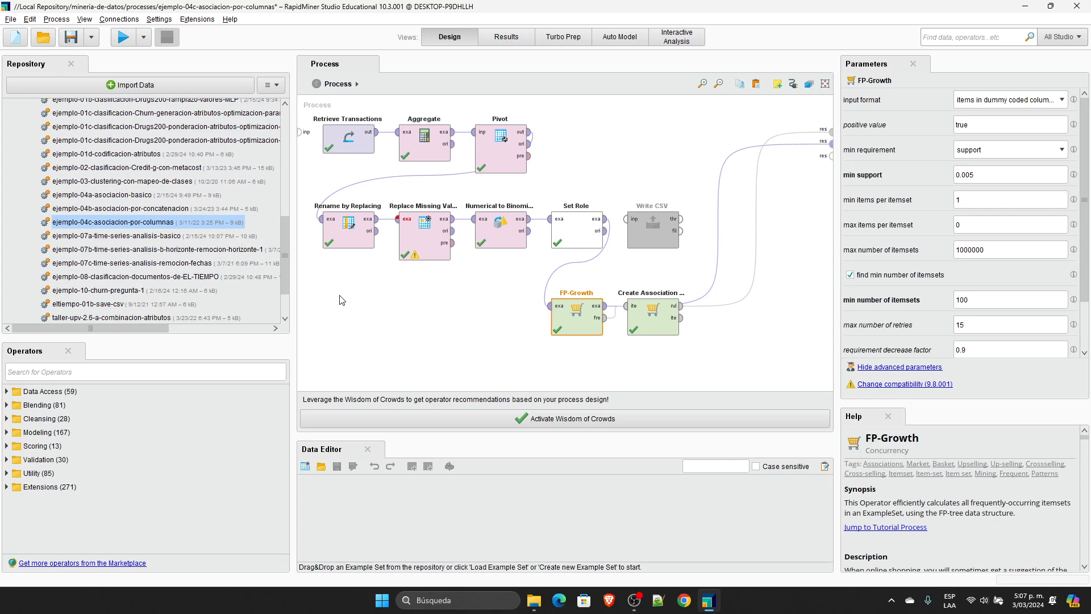
double_click(133, 238)
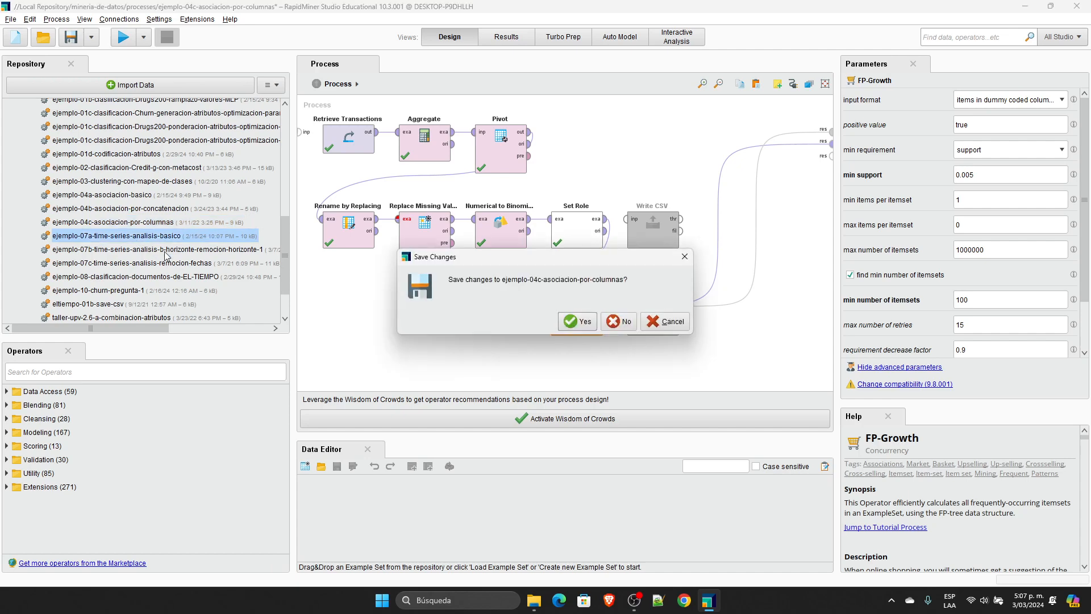
left_click(627, 325)
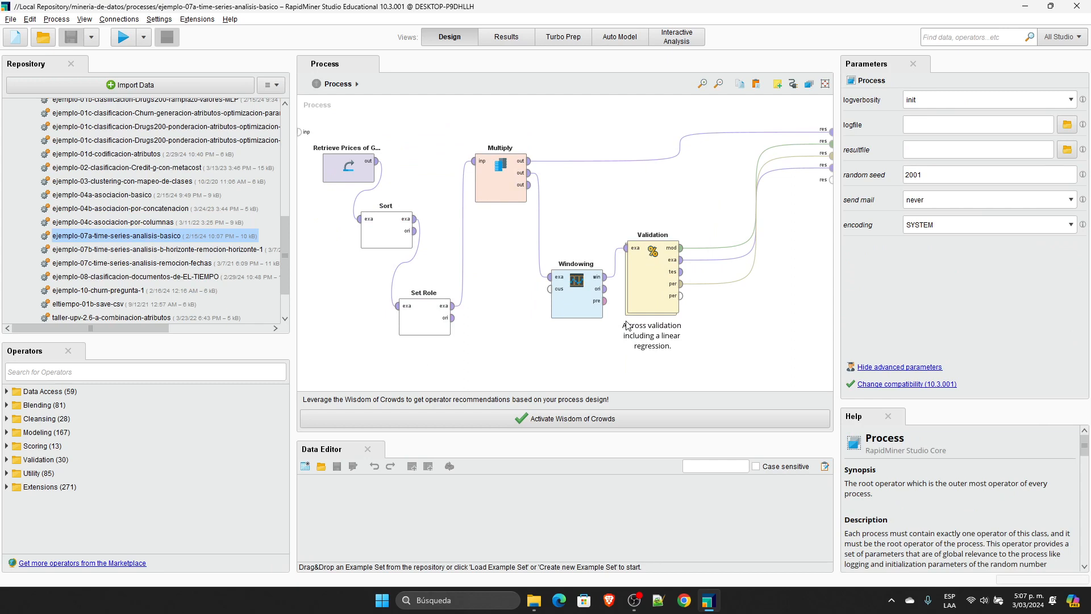
Step: Check which data the Retrieve operator loads and open the Prices of Gas Station data set from the repository
left_click(353, 174)
left_click_drag(286, 230, 290, 157)
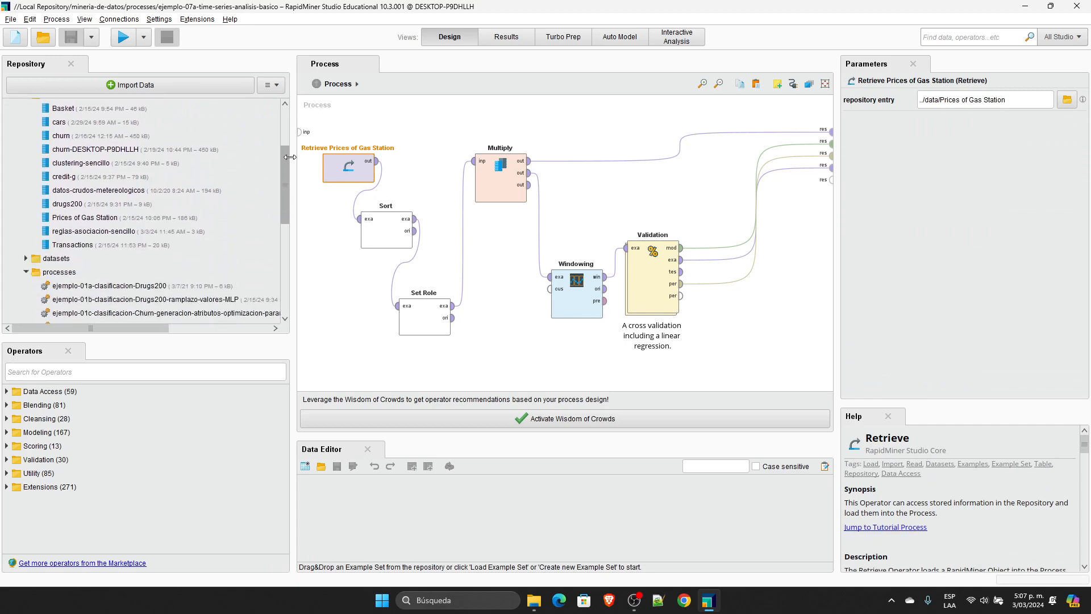
scroll(229, 243, "up", 1)
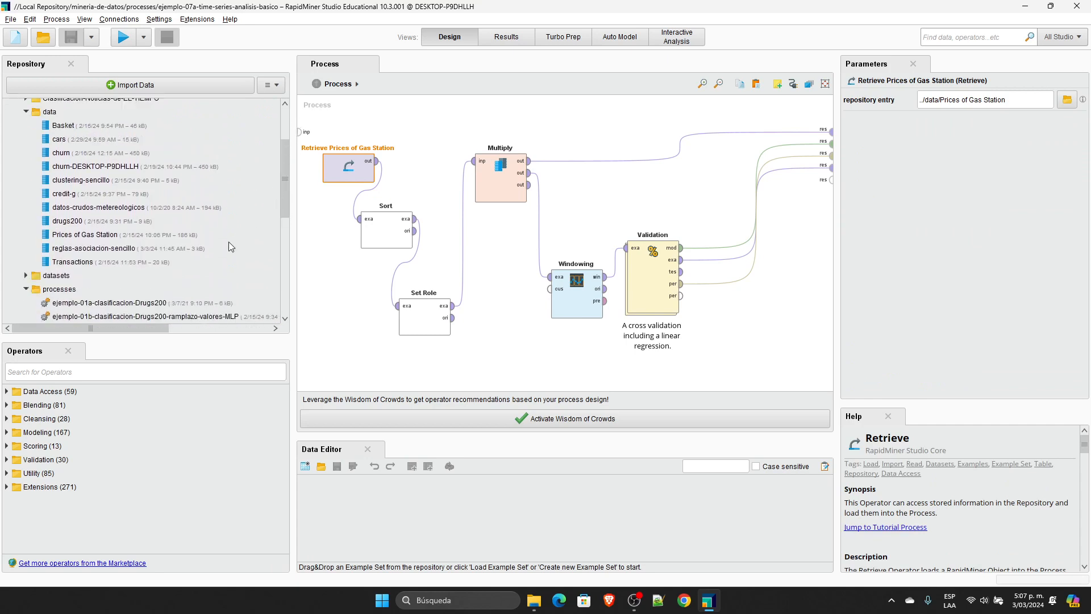
left_click(81, 235)
double_click(74, 236)
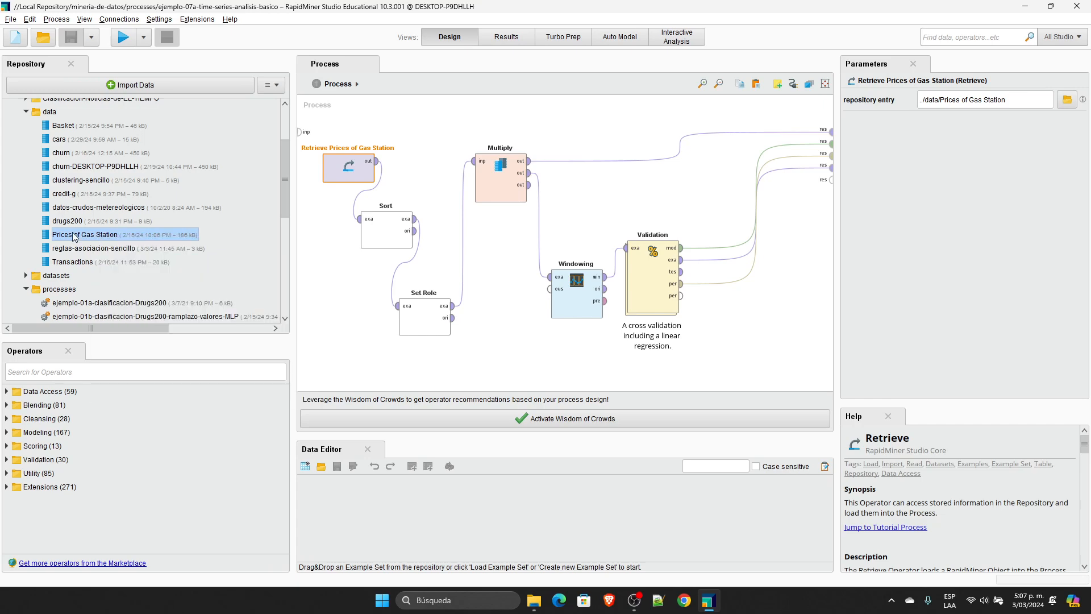
Step: Sort the gas station prices by date in descending order and restore the original row order
left_click_drag(181, 118, 410, 119)
left_click(212, 118)
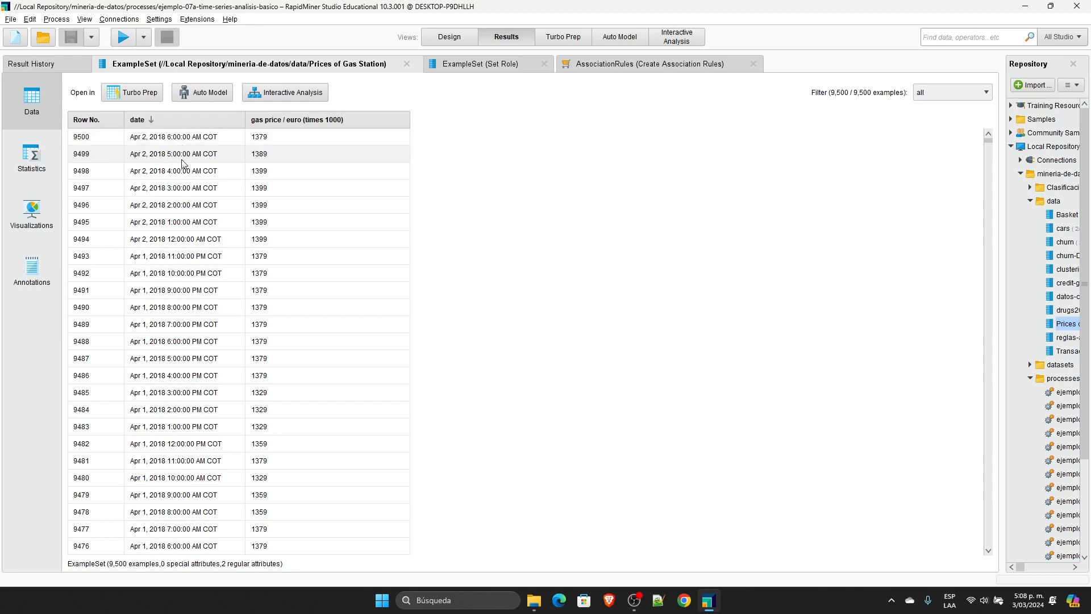
left_click(187, 121)
left_click(188, 121)
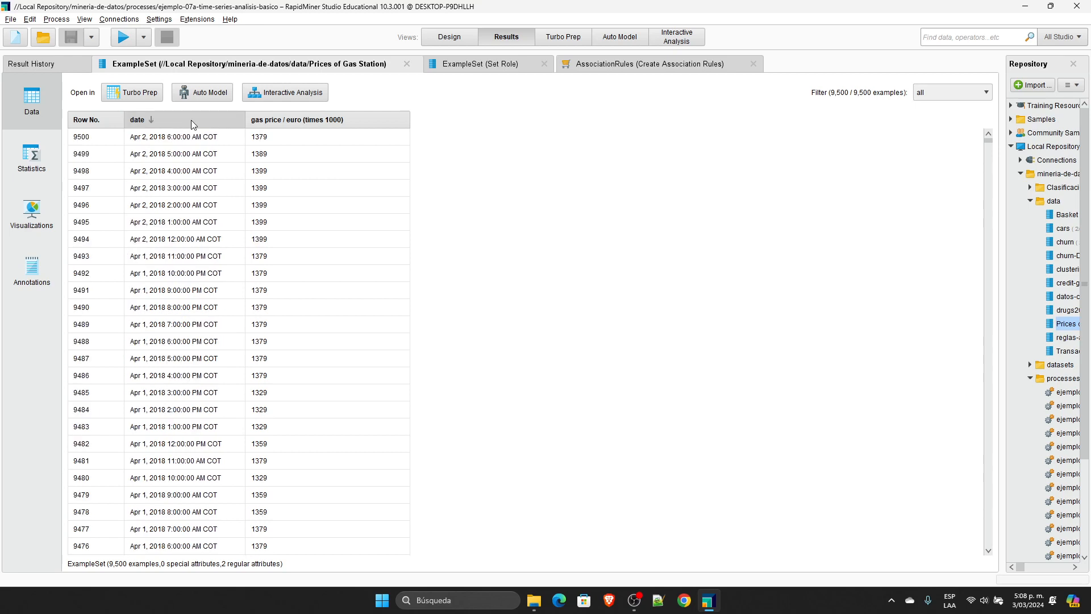
left_click(193, 121)
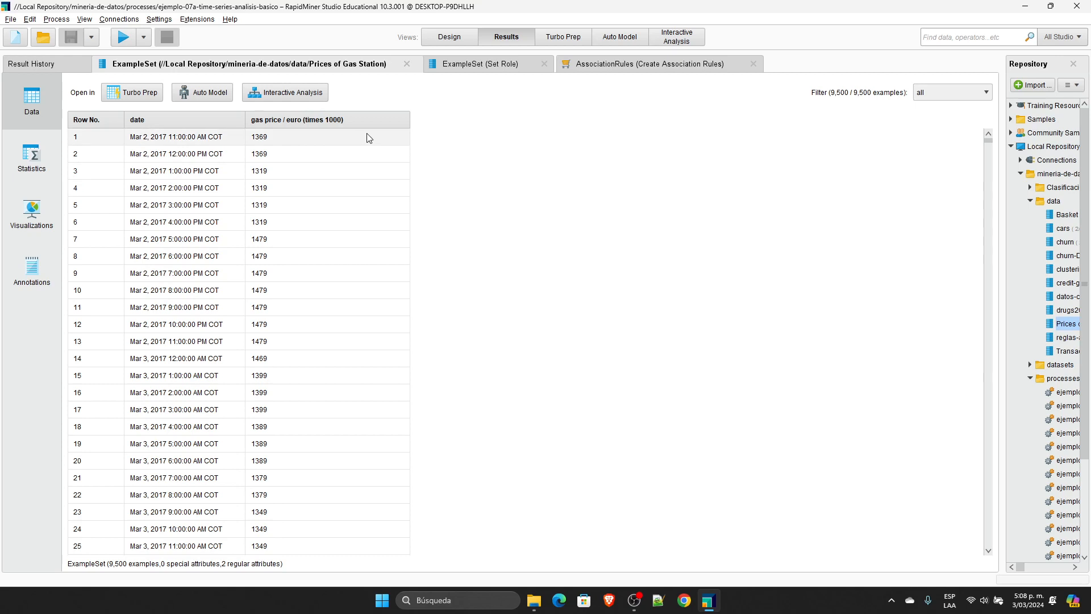
Step: Sort the gas station prices by date in ascending order and highlight the dates and prices of the first five rows
left_click_drag(220, 144, 278, 422)
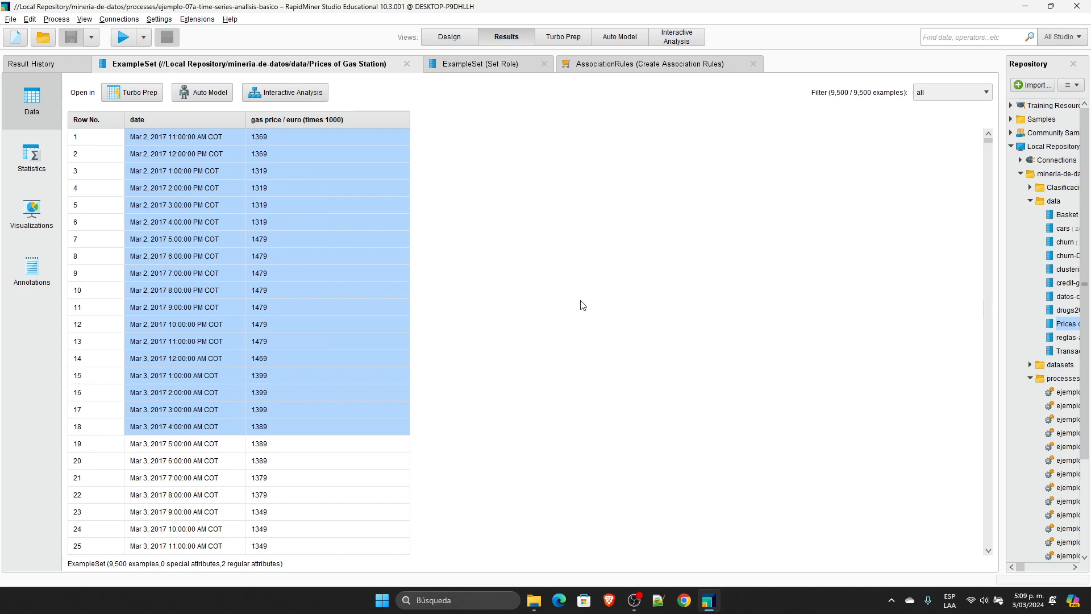
left_click(175, 121)
left_click_drag(176, 138, 181, 500)
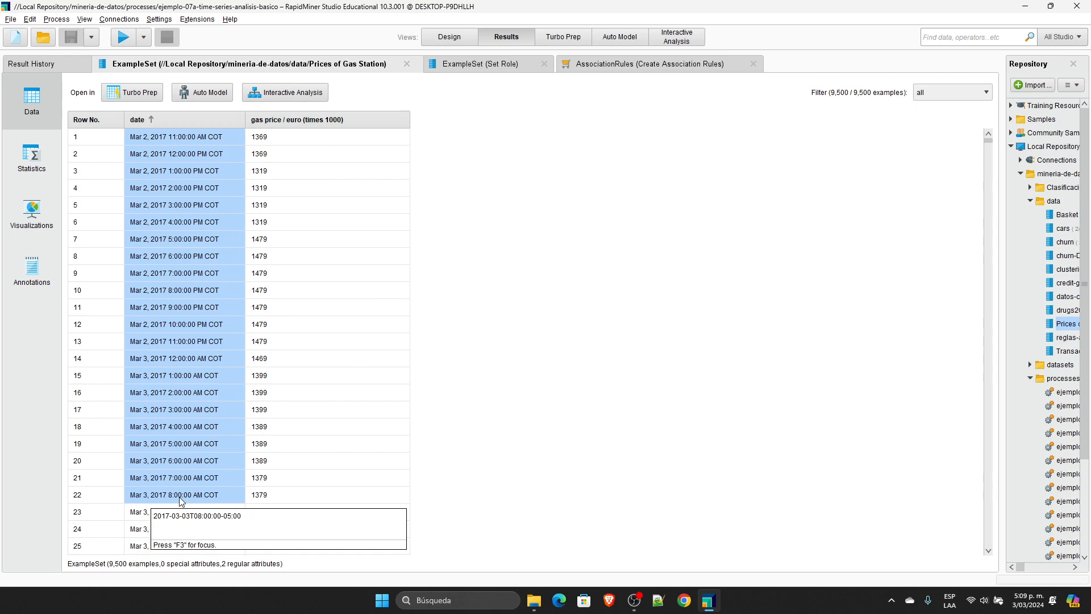
left_click(252, 138)
left_click_drag(197, 141, 277, 154)
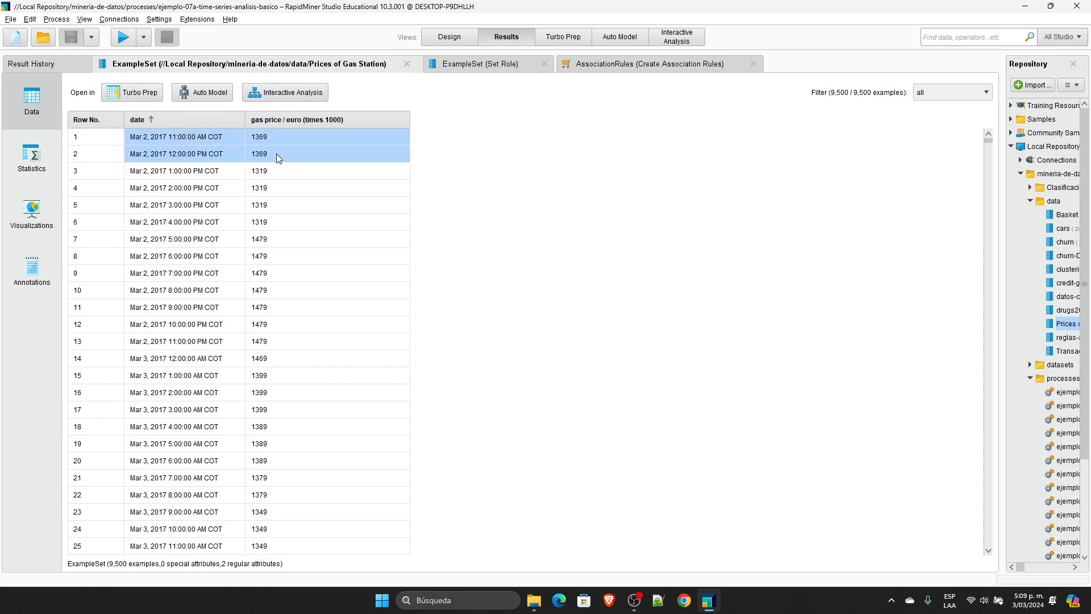
left_click_drag(276, 154, 267, 205)
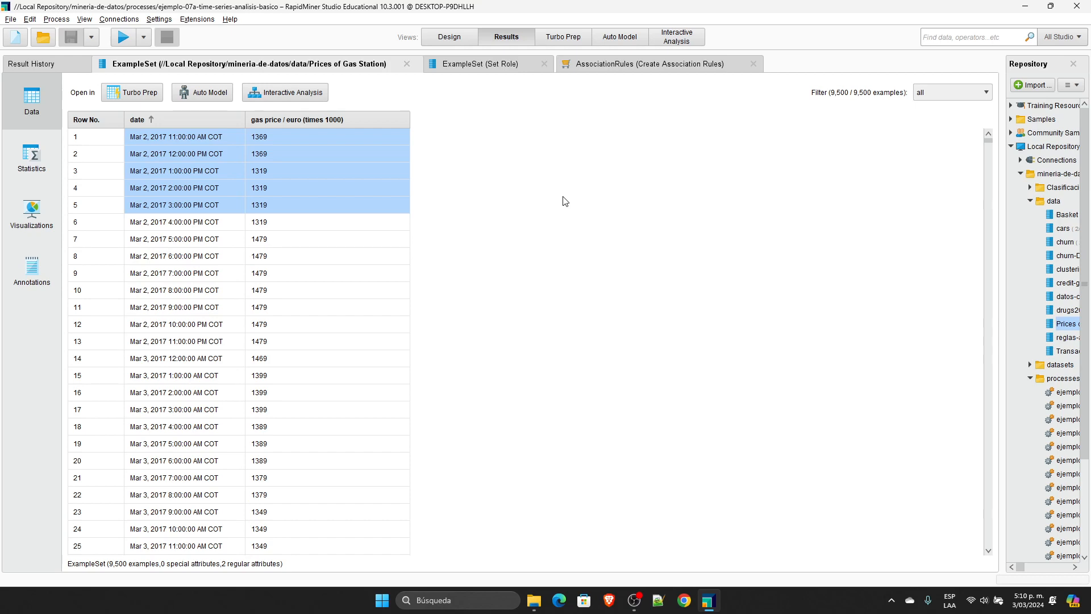
Step: Close the open results for Prices of Gas Station, Create Association Rules and Set Role
left_click(407, 64)
left_click(426, 63)
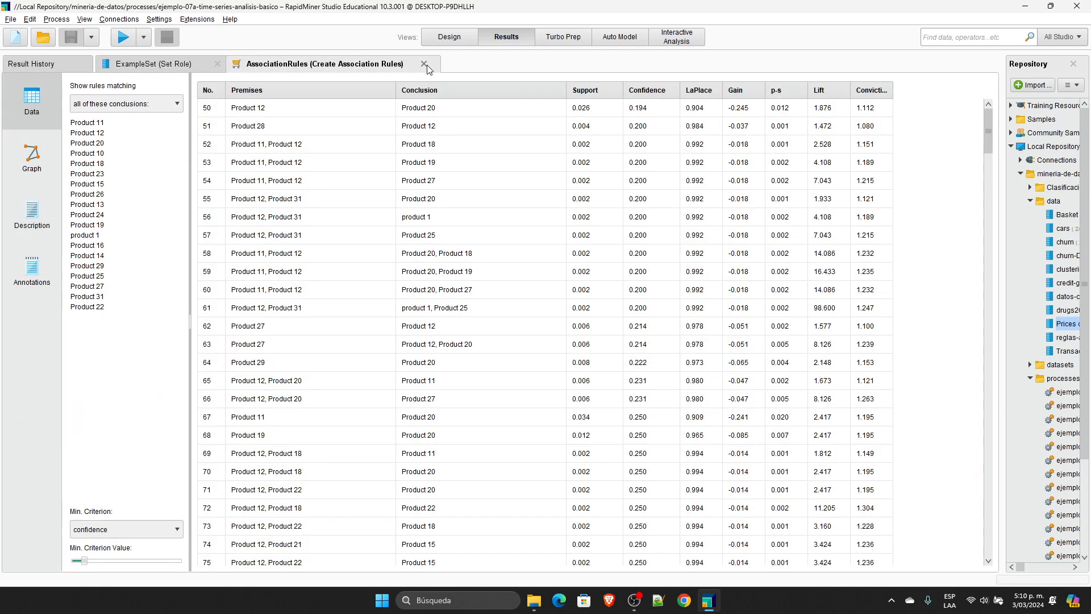
left_click(217, 64)
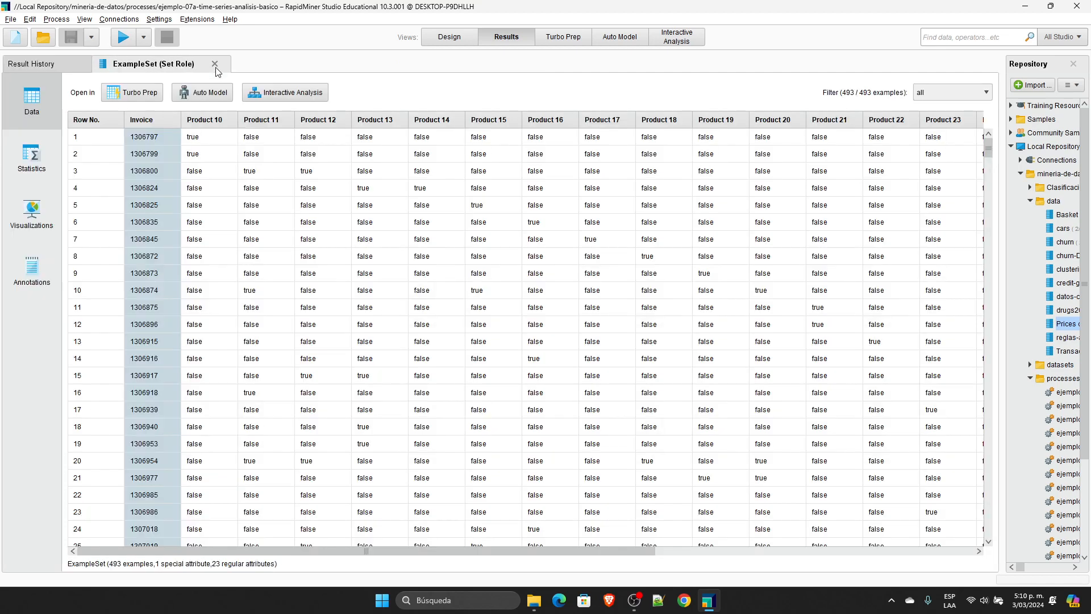
Step: Remove all ejemplo-04b and ejemplo-04c entries from the result history
left_click(974, 91)
left_click(974, 91)
left_click(974, 91)
left_click(974, 91)
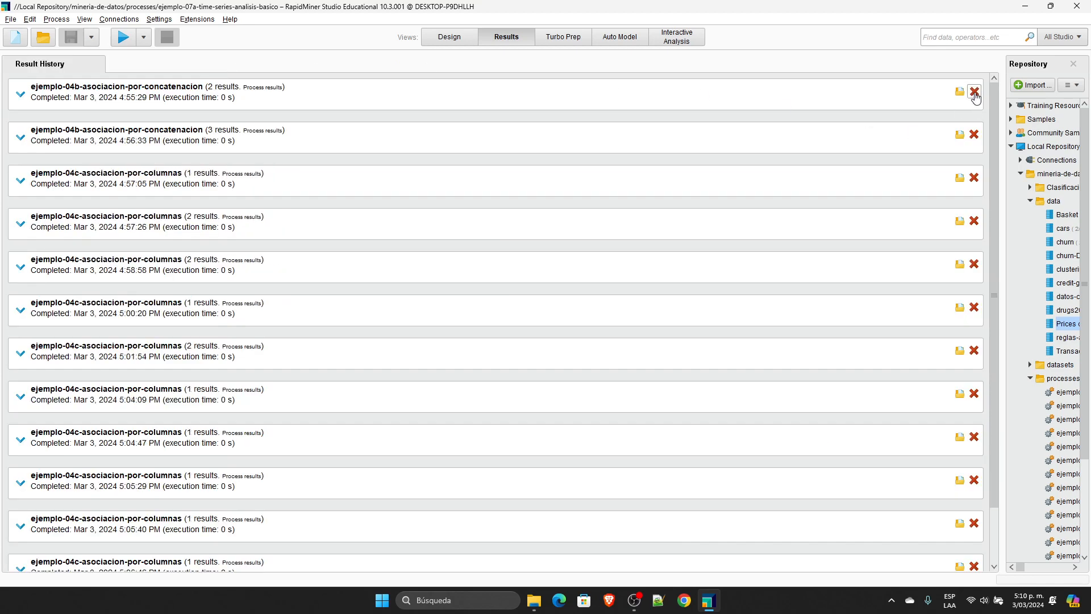
left_click(974, 91)
left_click(974, 91)
left_click(974, 91)
left_click(975, 92)
left_click(975, 92)
left_click(974, 92)
left_click(975, 92)
left_click(974, 92)
left_click(975, 92)
left_click(975, 92)
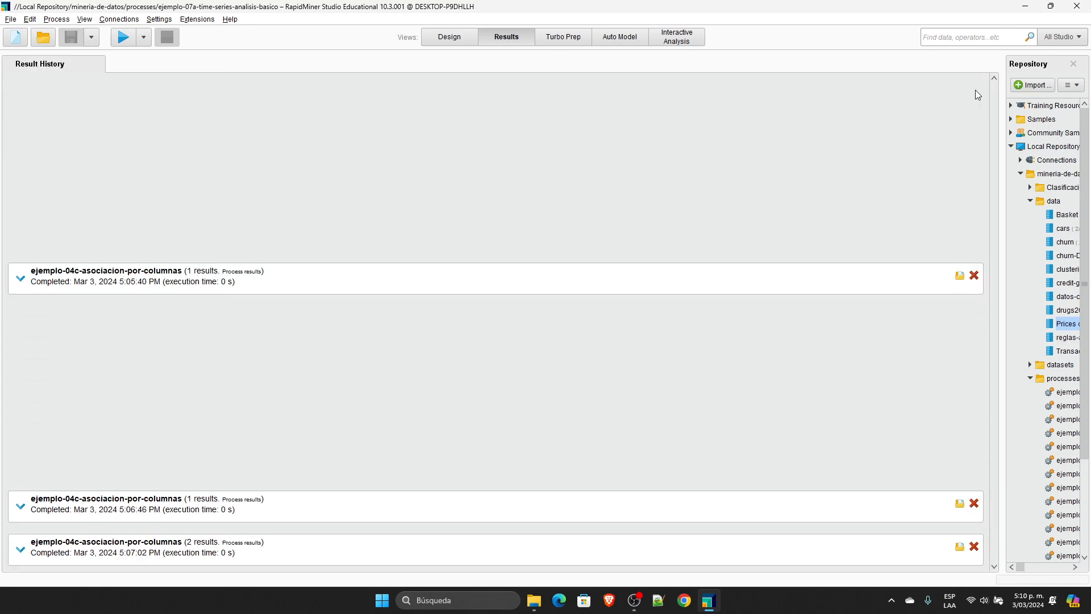
left_click(974, 275)
left_click(974, 503)
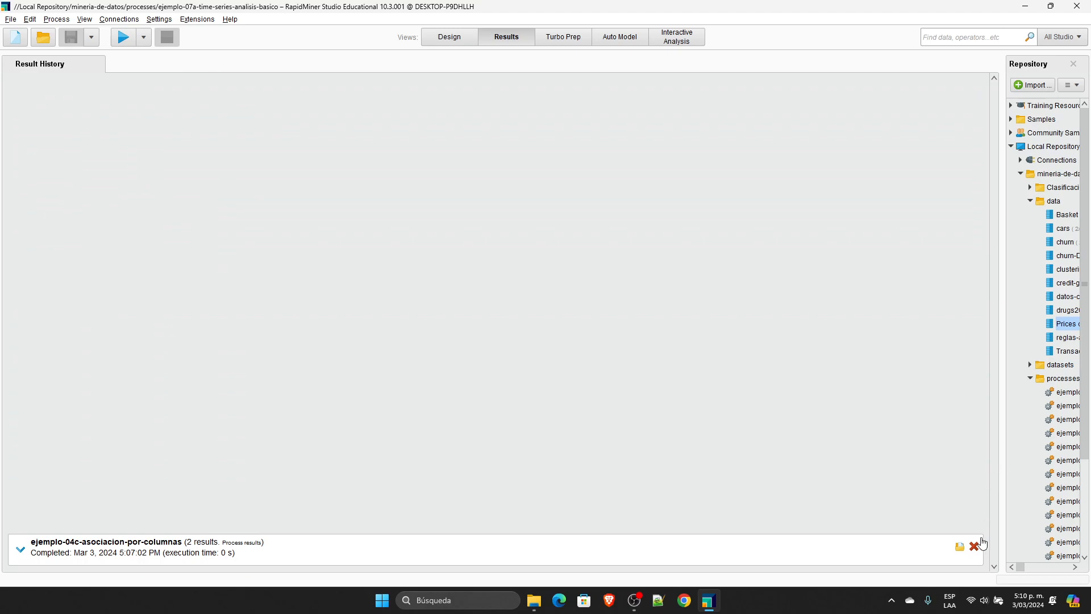
left_click(974, 546)
Step: Examine the parameters of Retrieve, Sort and Set Role in the time series process, including Sort's direction options
left_click(449, 36)
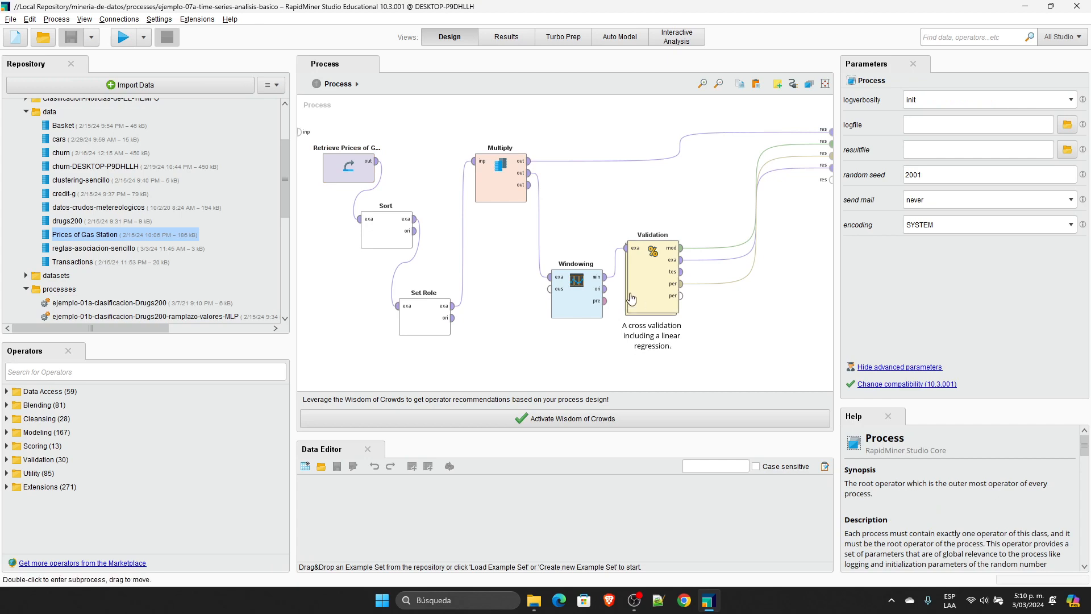
left_click(323, 158)
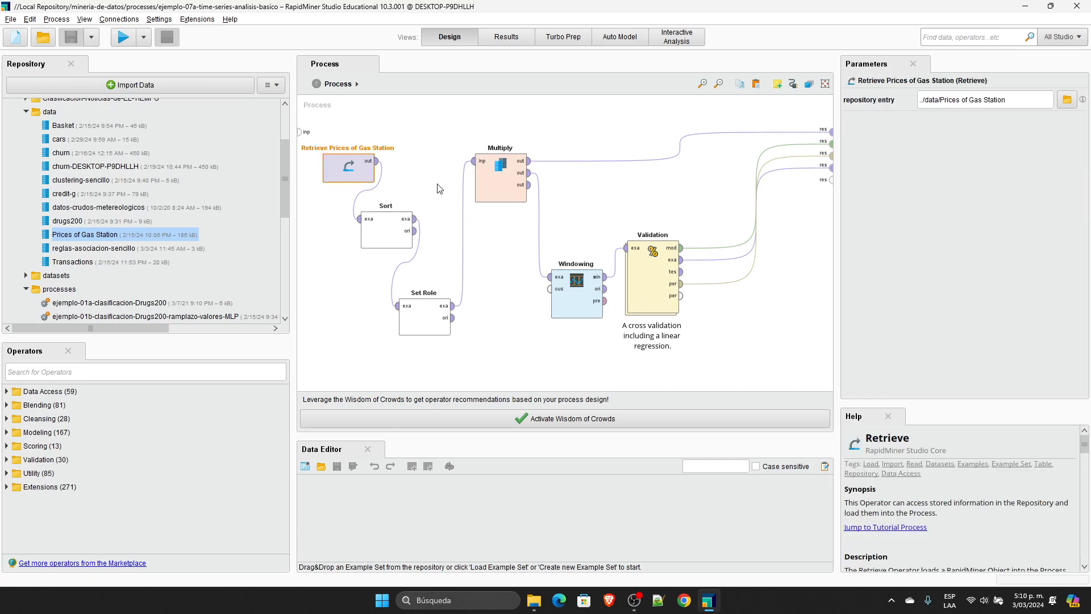
left_click(387, 233)
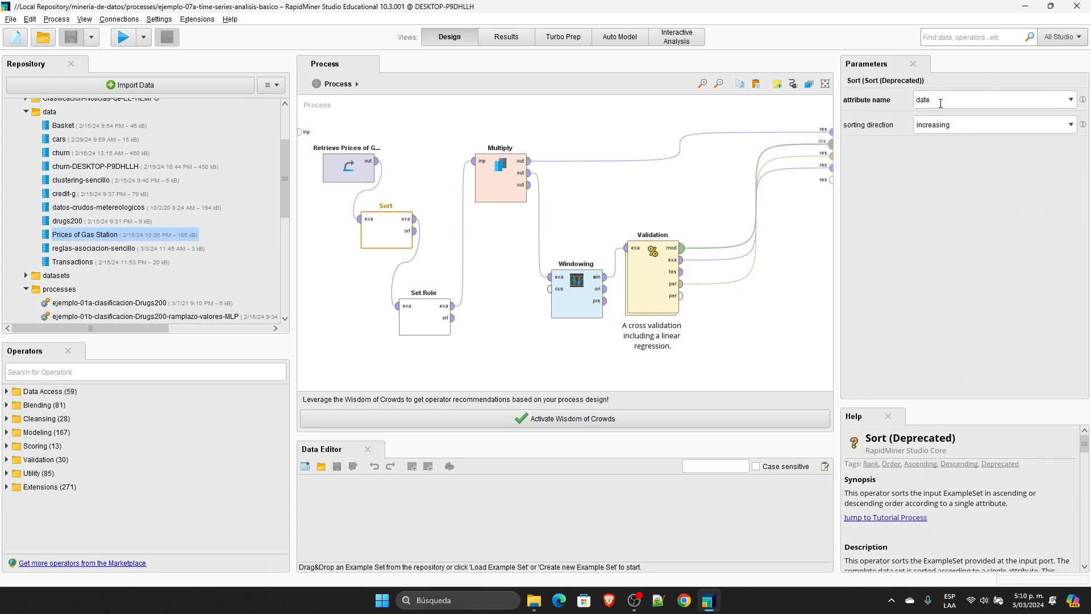
left_click(947, 127)
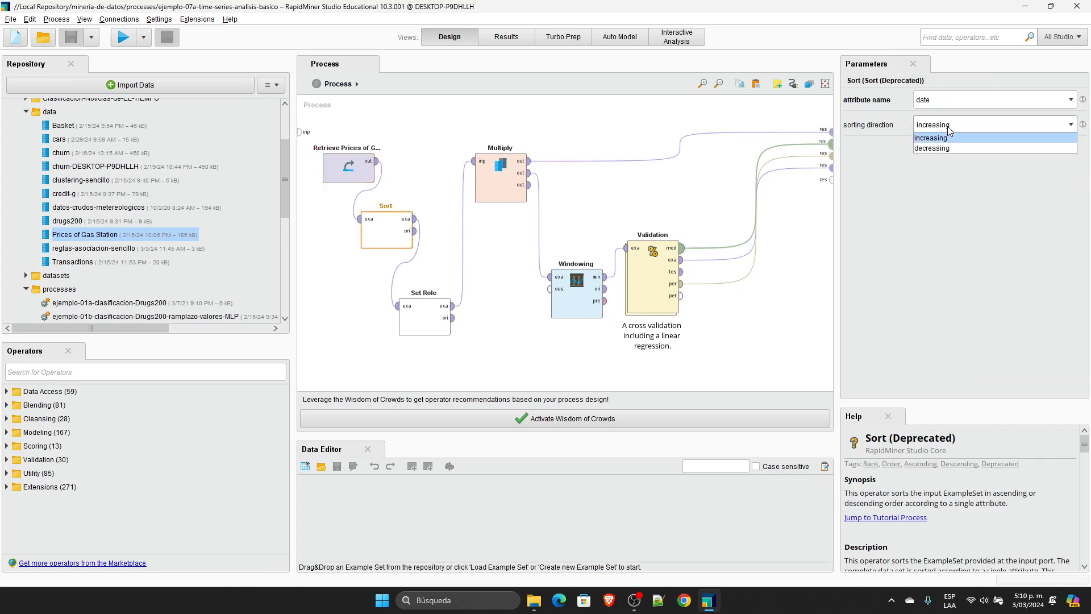
left_click(947, 127)
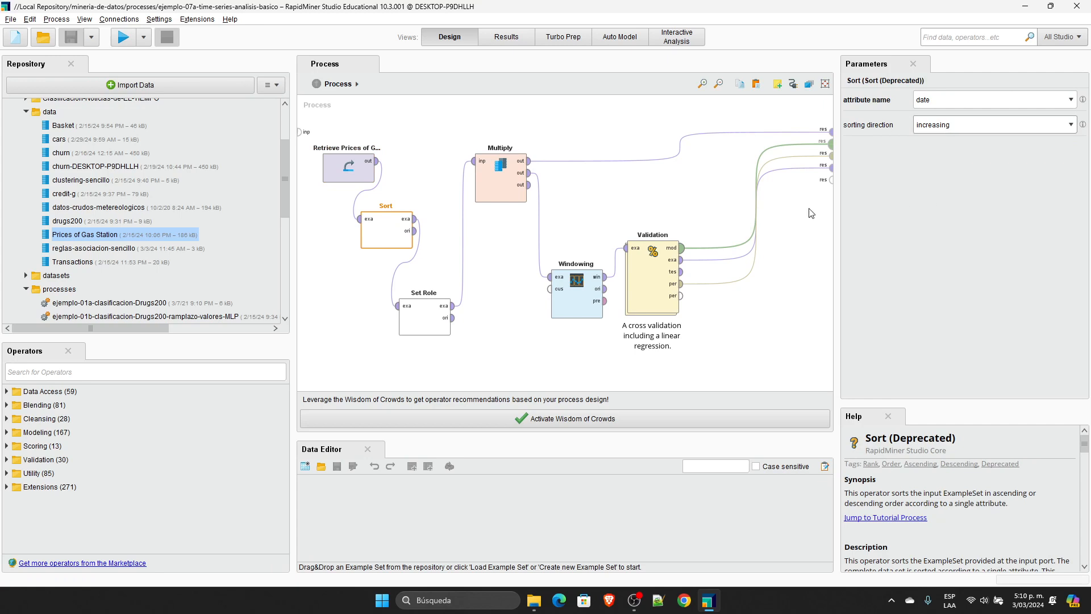
left_click(444, 307)
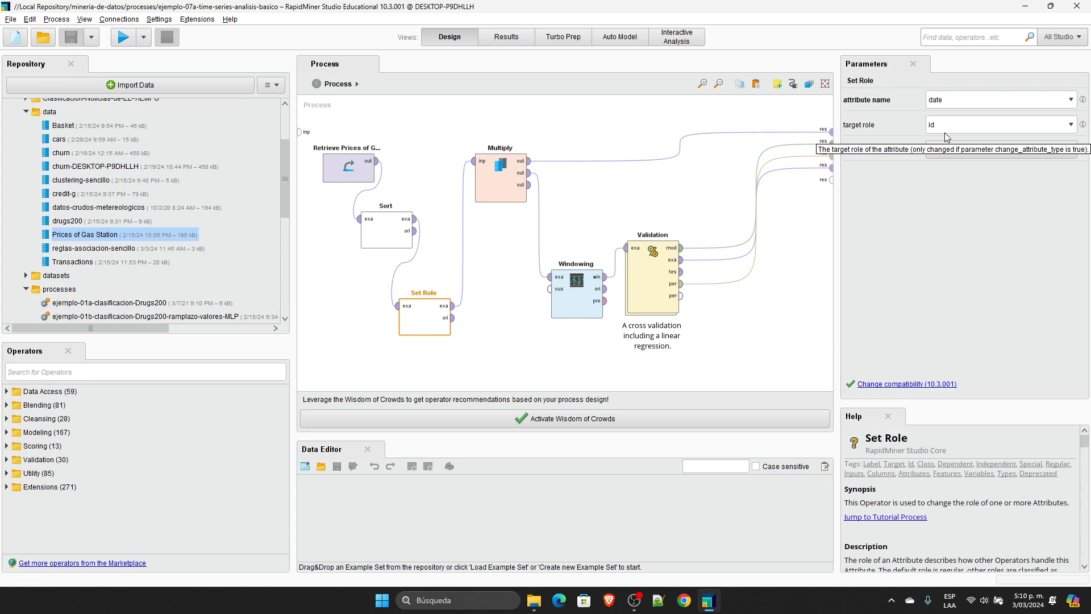
Step: Remove Multiply's connection to the process results and delete the Multiply, Windowing and Validation operators
left_click(592, 168)
left_click(593, 168, "alt")
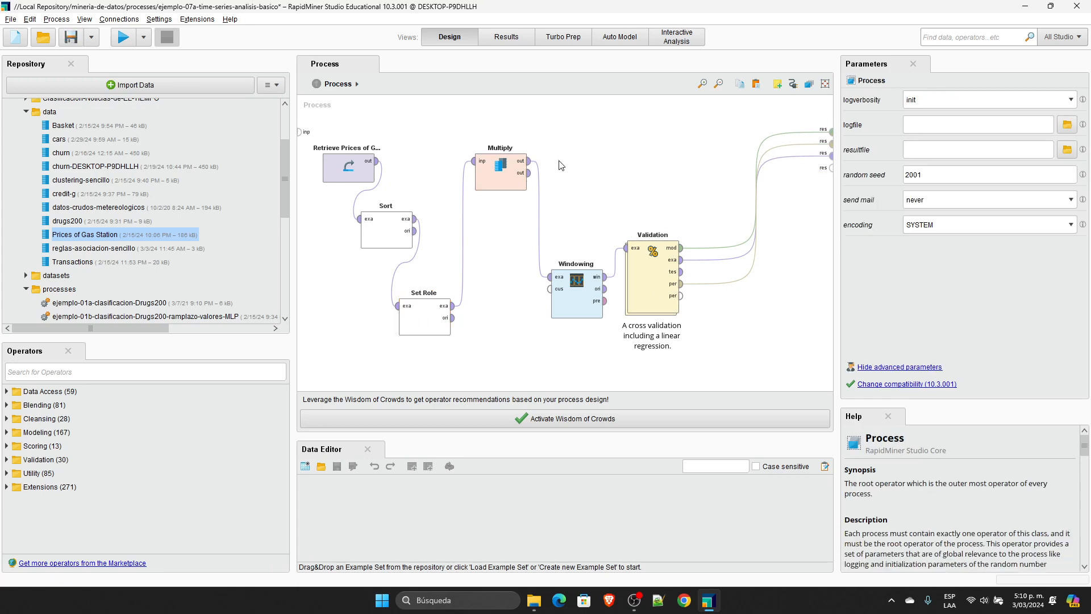
left_click(499, 181)
key("Delete")
left_click_drag(751, 380, 476, 173)
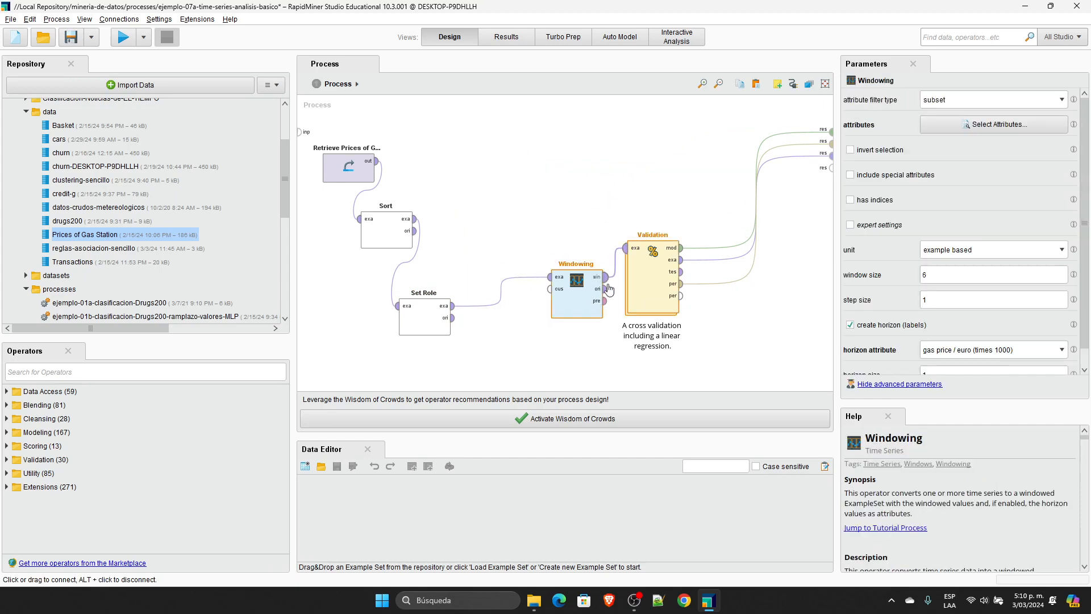
mouse_move(608, 287)
key("Delete")
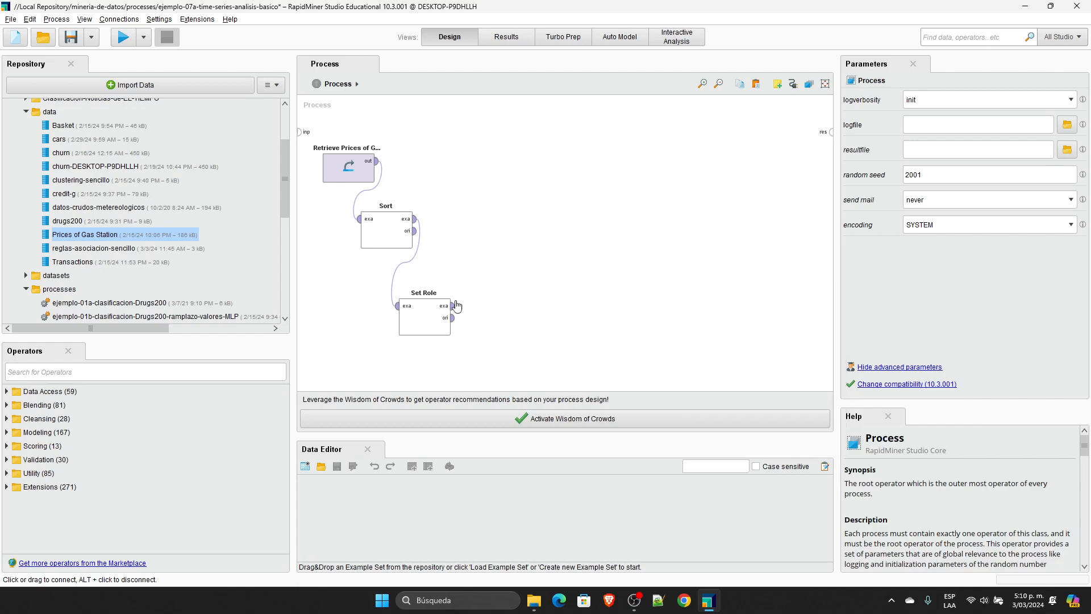
Step: Connect Set Role's example output to the process results, run the process, and widen the date and gas price columns
left_click(453, 306)
left_click(831, 133)
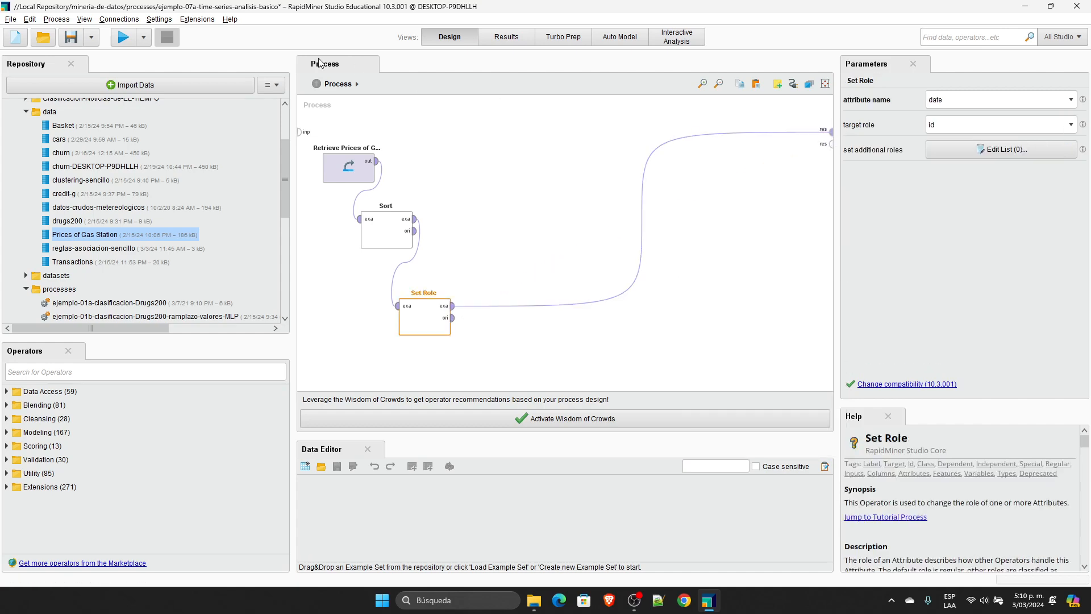
left_click(124, 37)
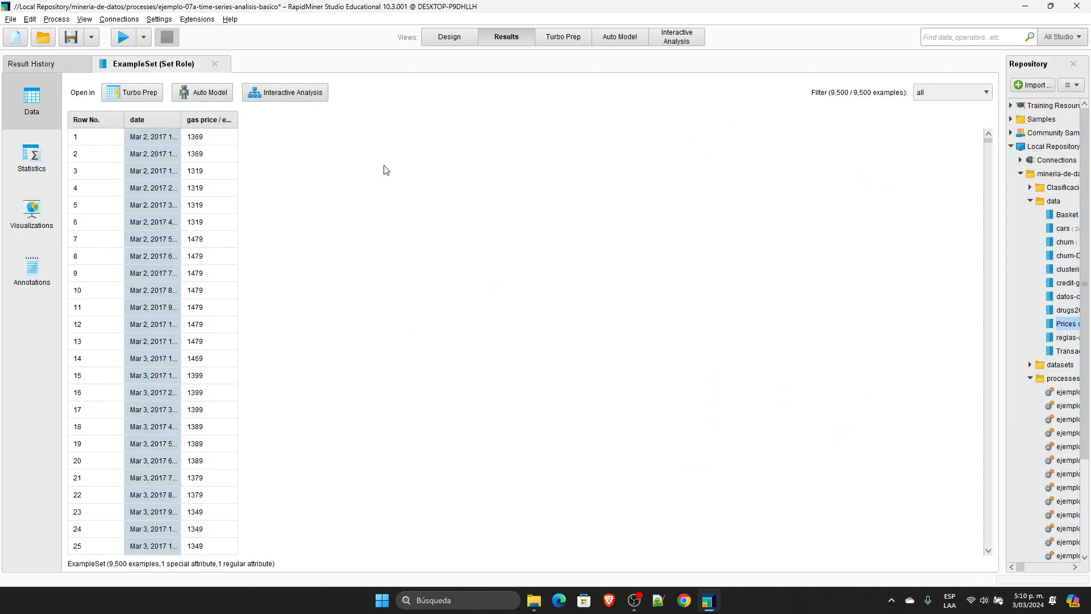
left_click_drag(237, 116, 416, 116)
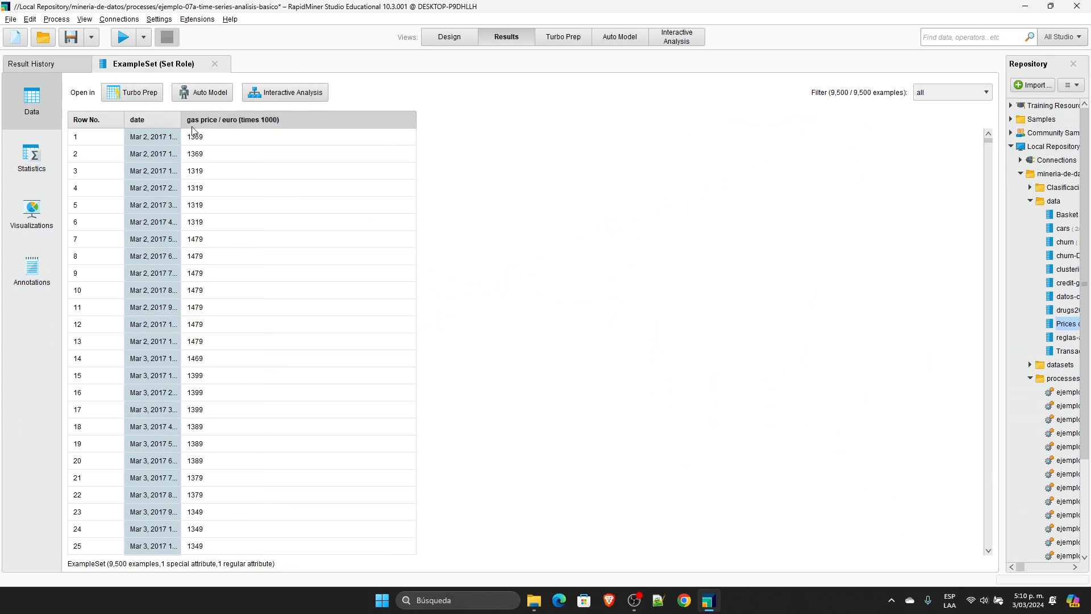
left_click_drag(180, 116, 316, 115)
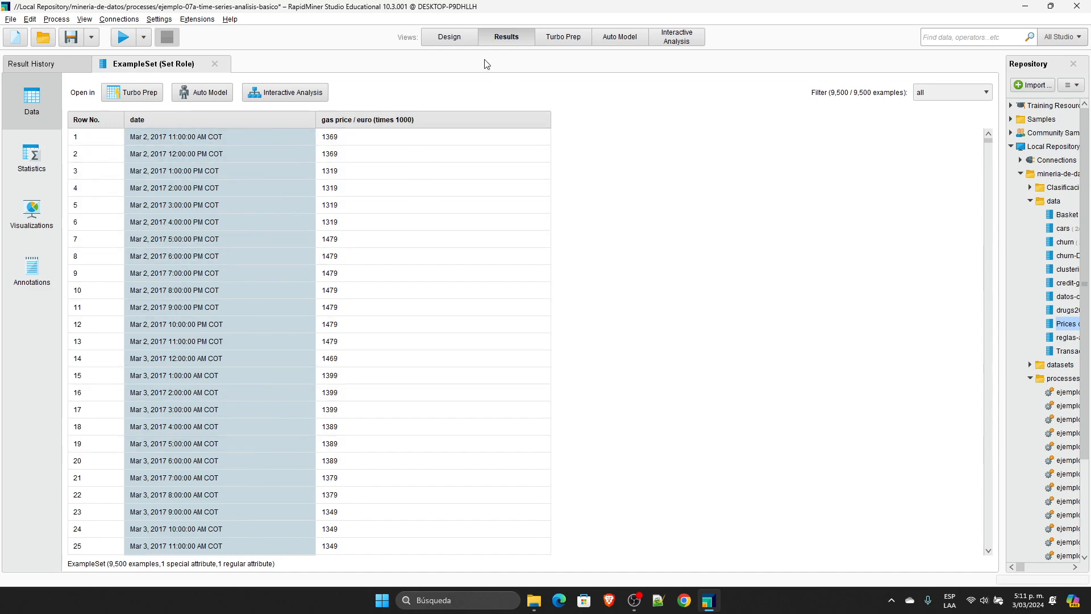
Step: Restore the removed Windowing and Validation operators in the process design by undoing, and delete only the Validation operator
left_click(461, 37)
left_click(519, 215)
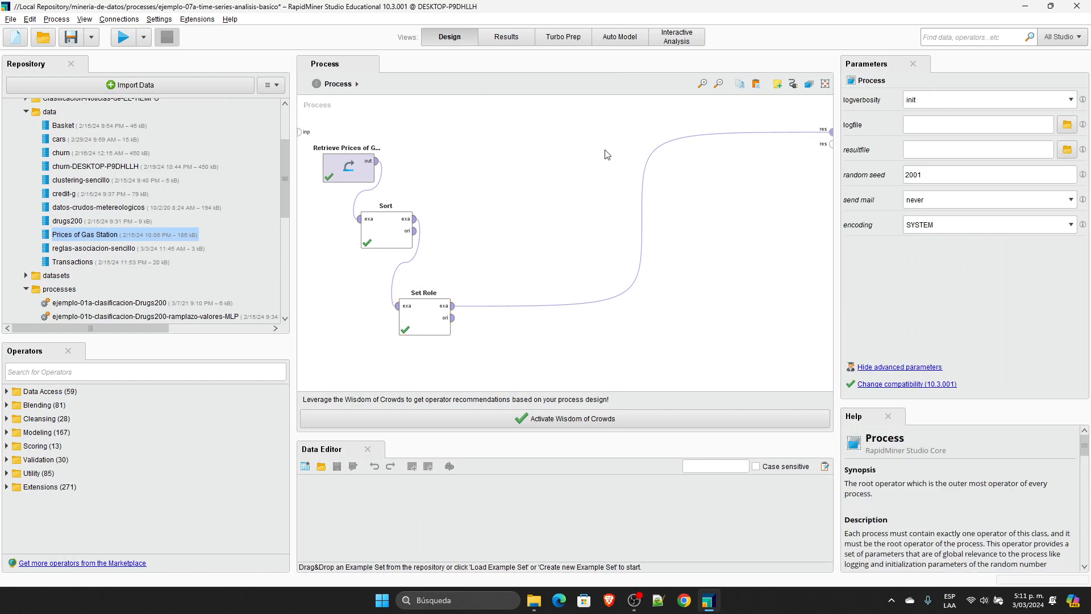
key("ctrl+z")
key("ctrl+z")
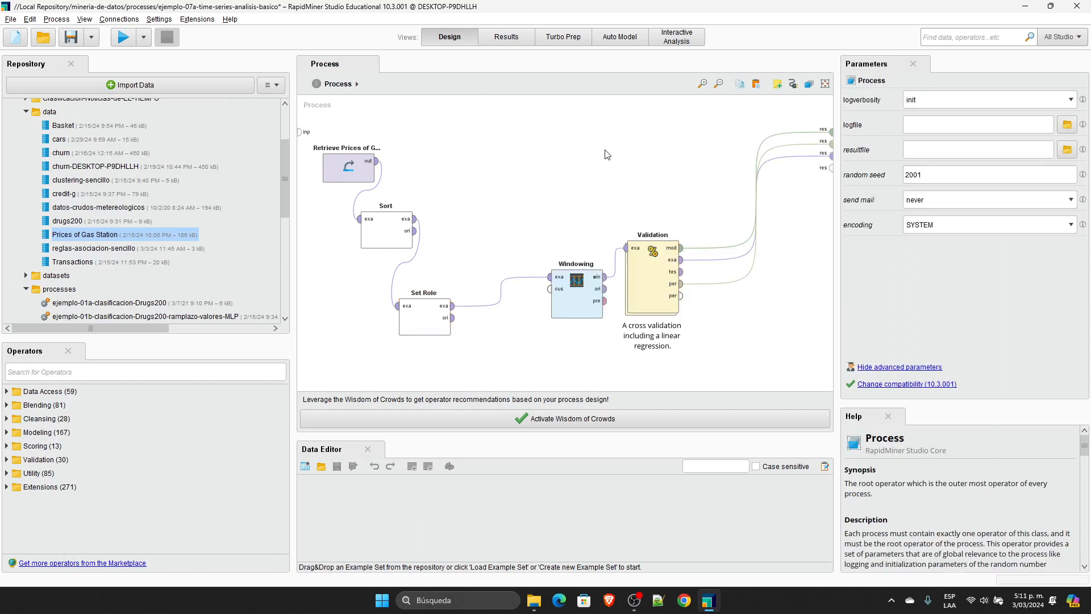
left_click(652, 257)
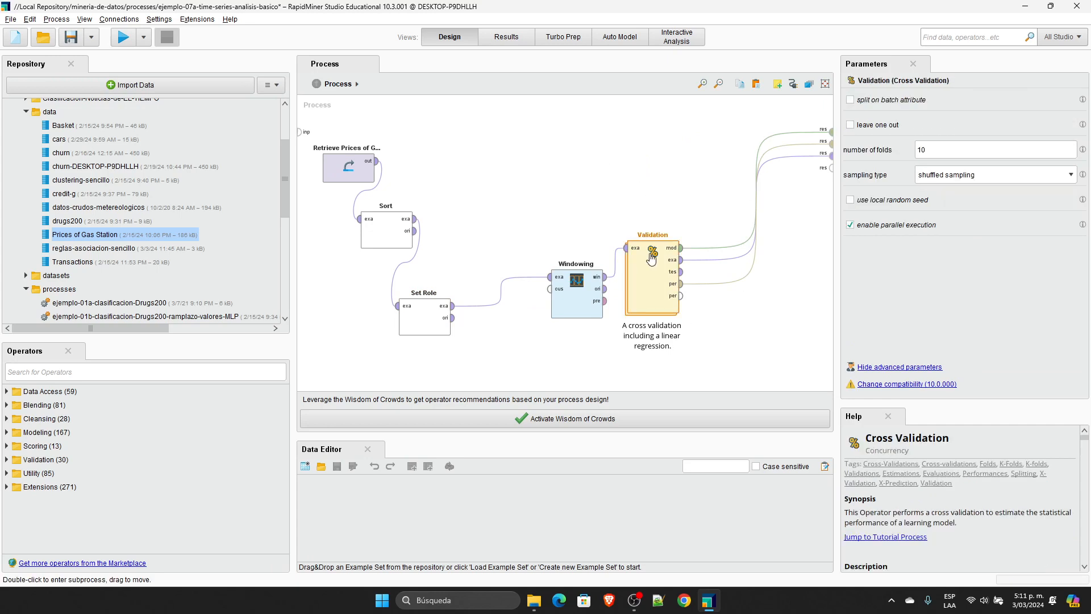
key("Delete")
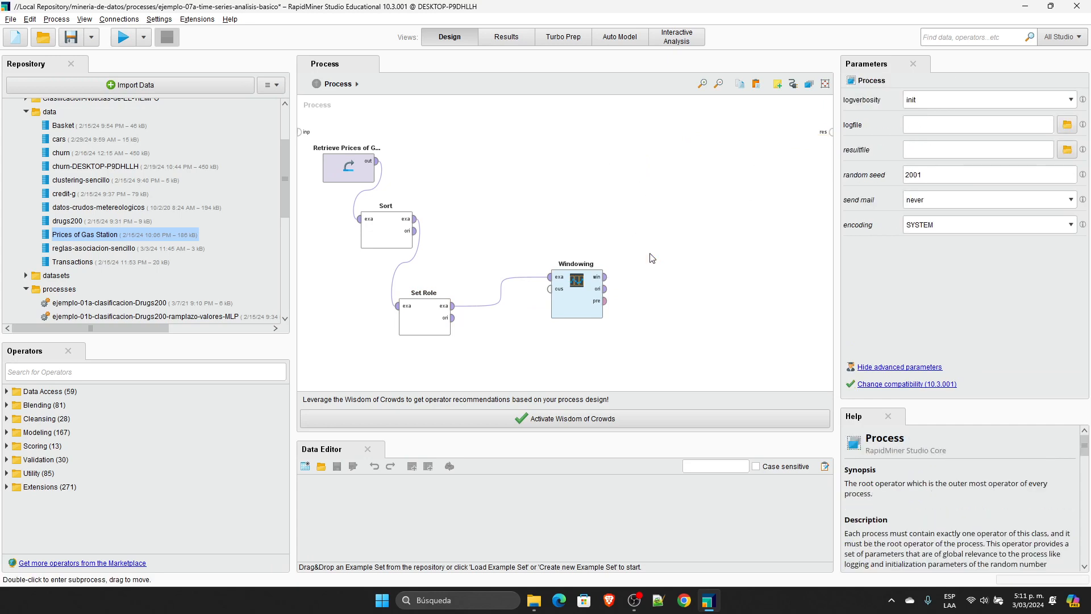
Step: Connect Windowing's windowed and original outputs to the process results and place the operator beside Set Role
left_click(606, 277)
left_click(831, 132)
left_click(605, 288)
left_click(831, 144)
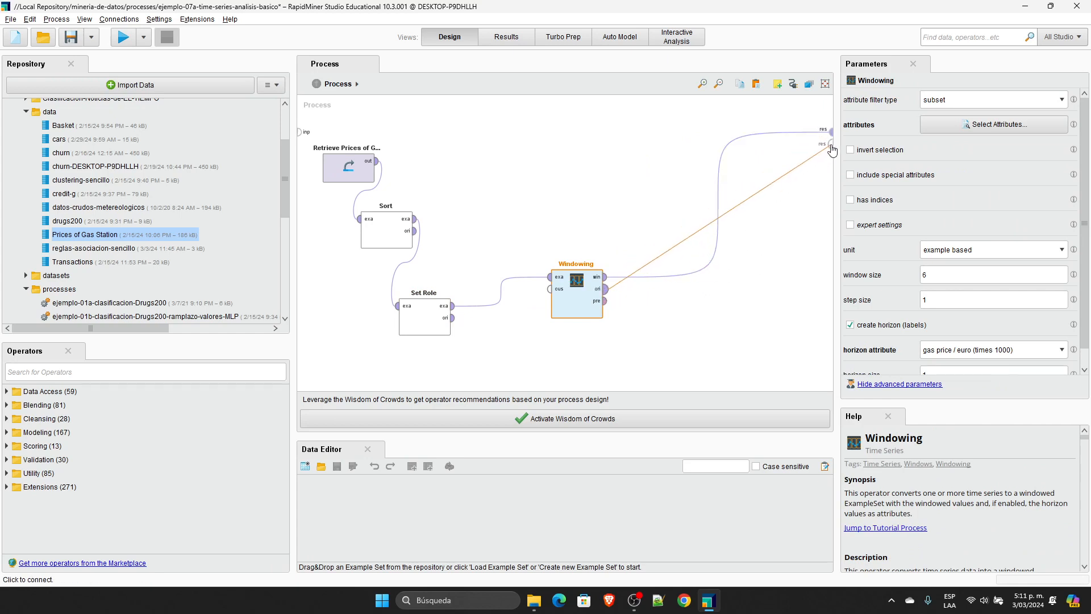
left_click_drag(550, 303, 500, 330)
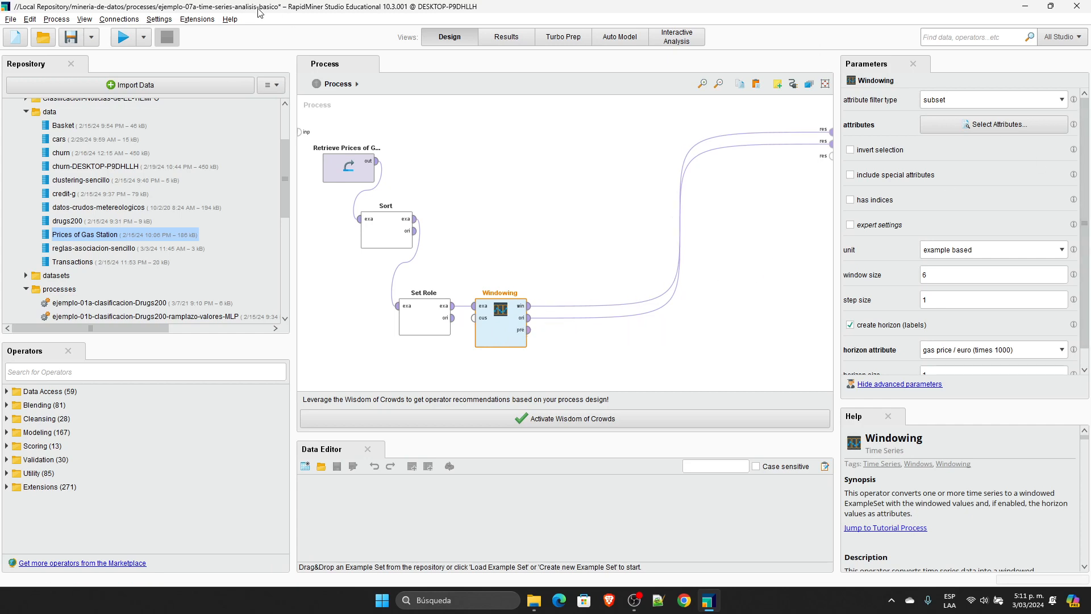
Step: Run the process and compare the Set Role and Windowing result tables, widening the Set Role date and gas price columns
left_click(123, 37)
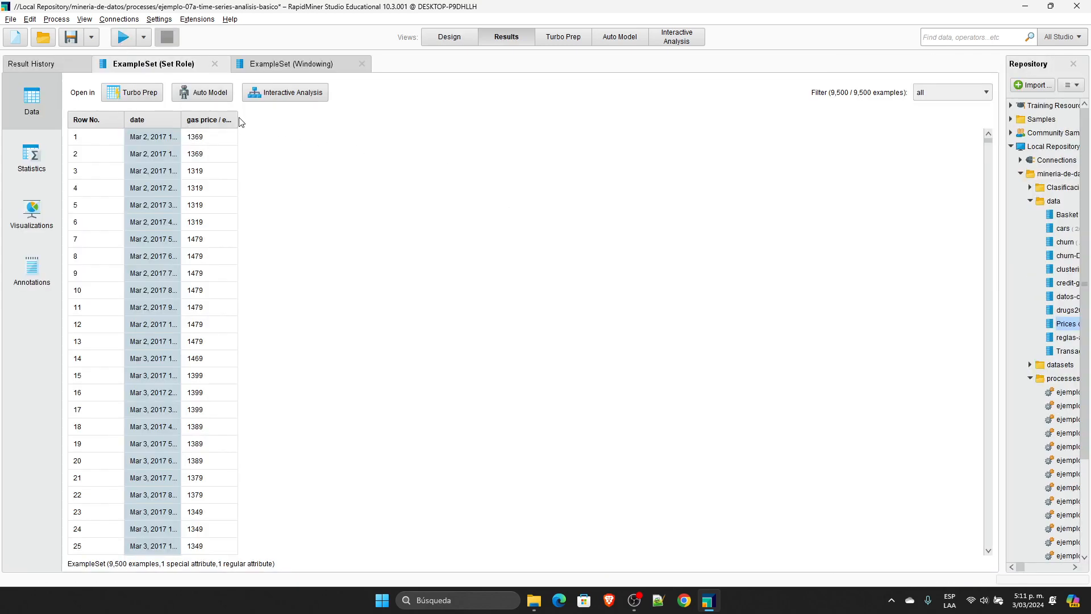
left_click_drag(238, 117, 332, 118)
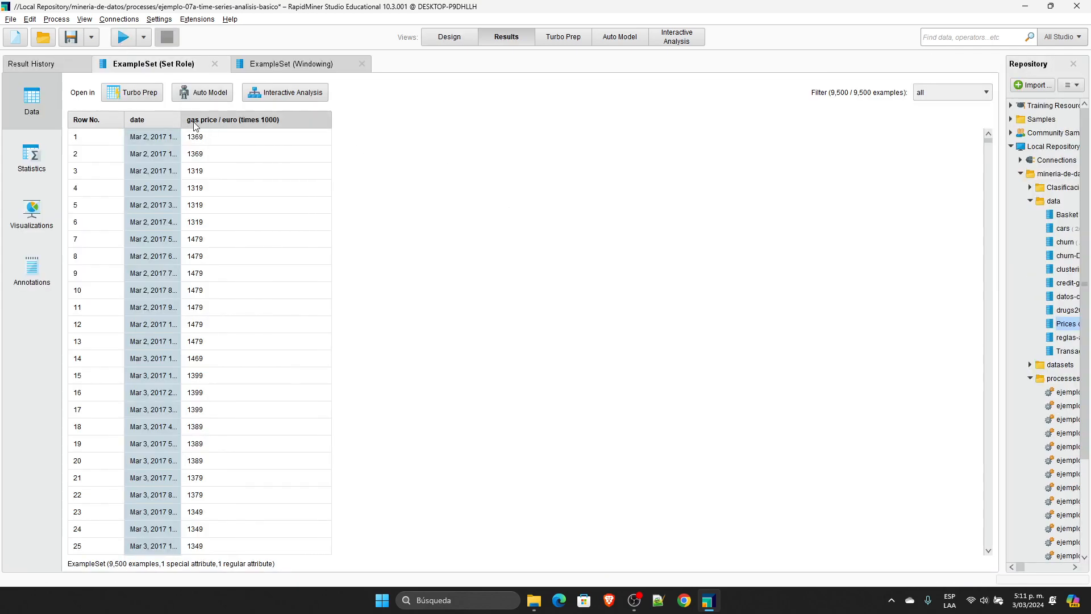
left_click_drag(180, 119, 271, 119)
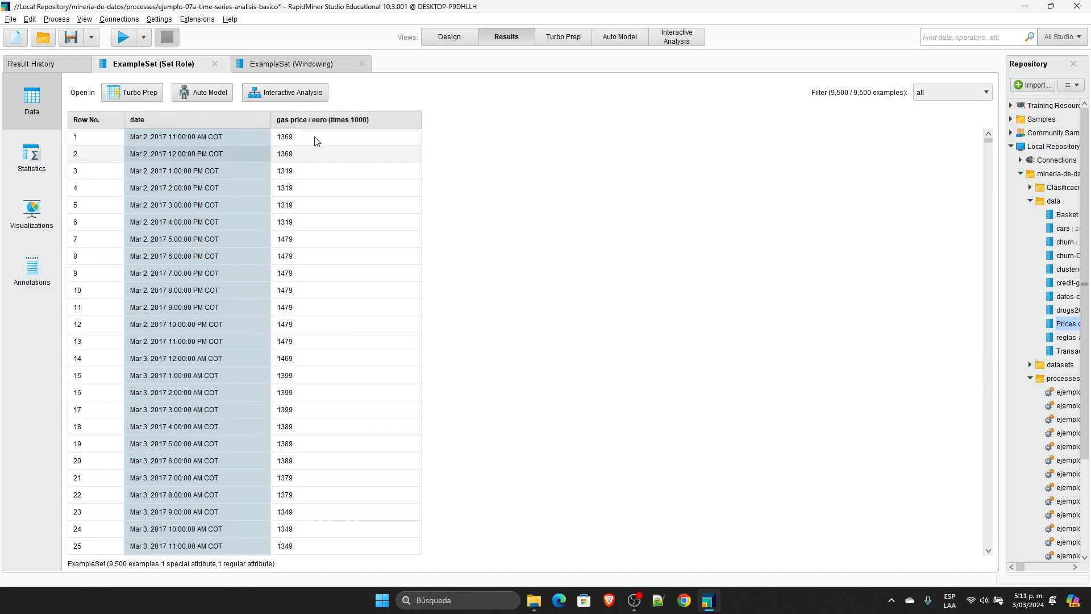
left_click(323, 66)
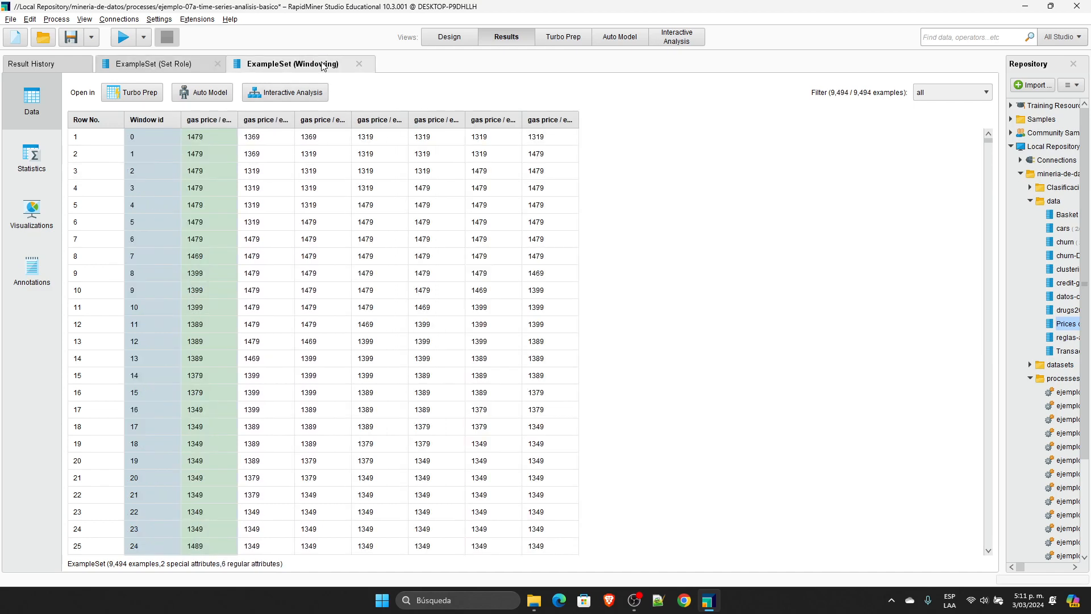
left_click(186, 65)
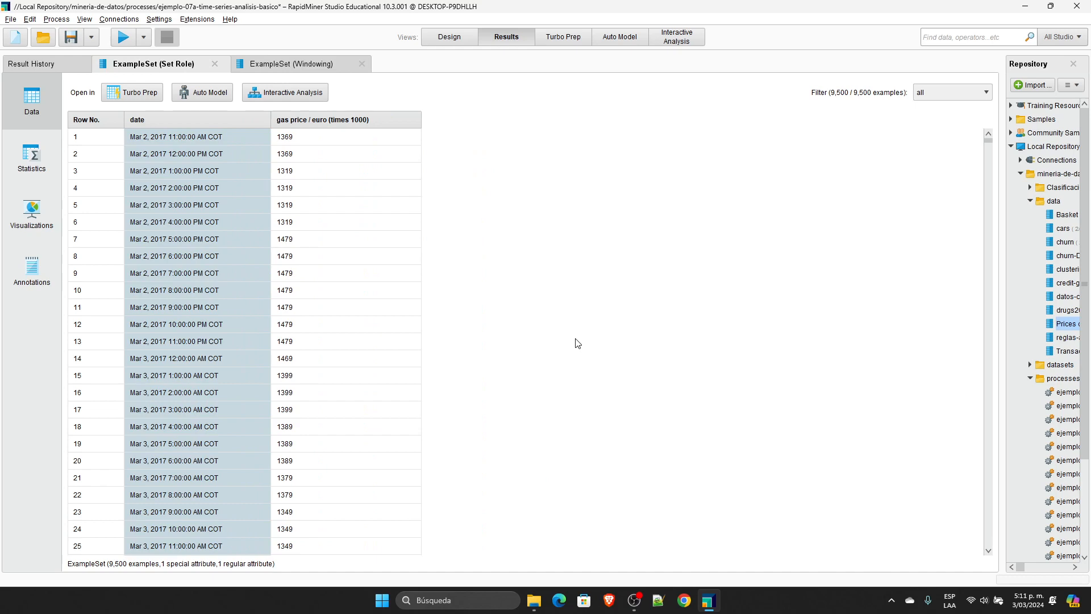
left_click(635, 600)
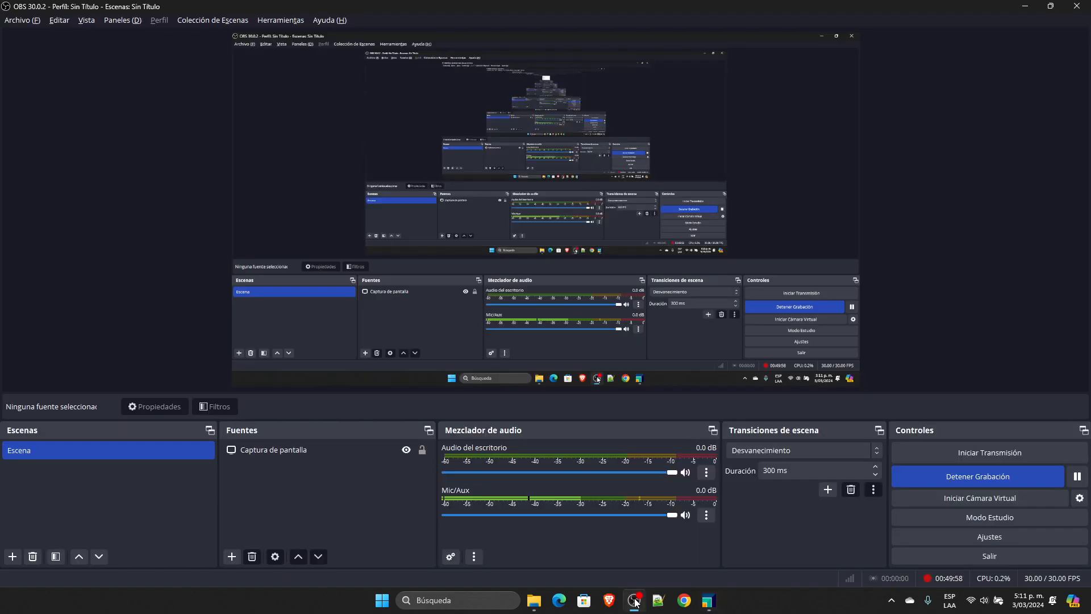
left_click(635, 600)
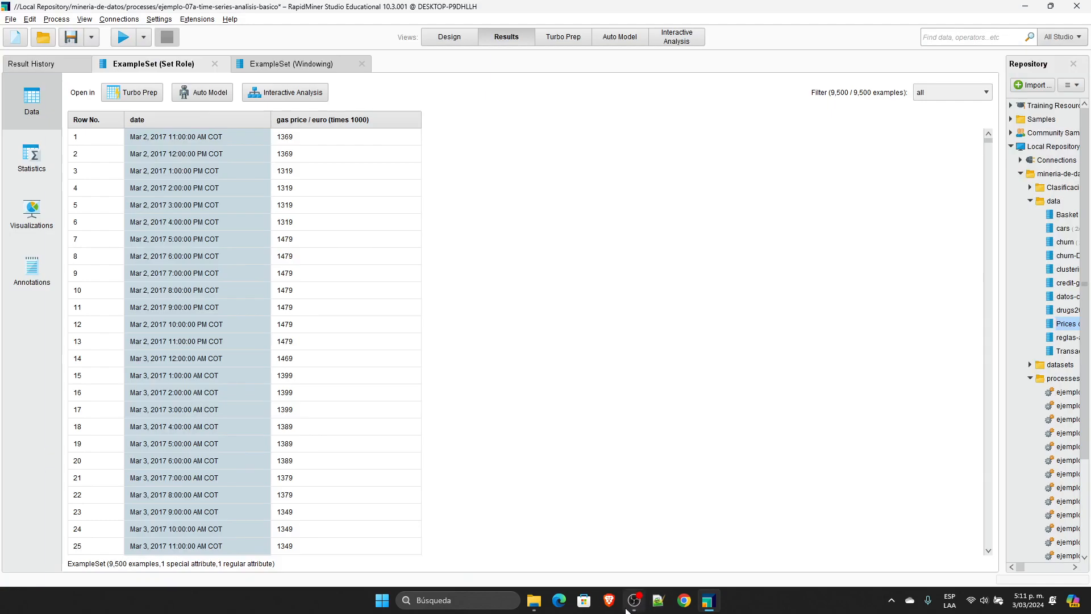
Step: Capture the first rows of the Set Role result table with the Windows snipping tool (Herramienta Recortes)
left_click(457, 601)
type("reco")
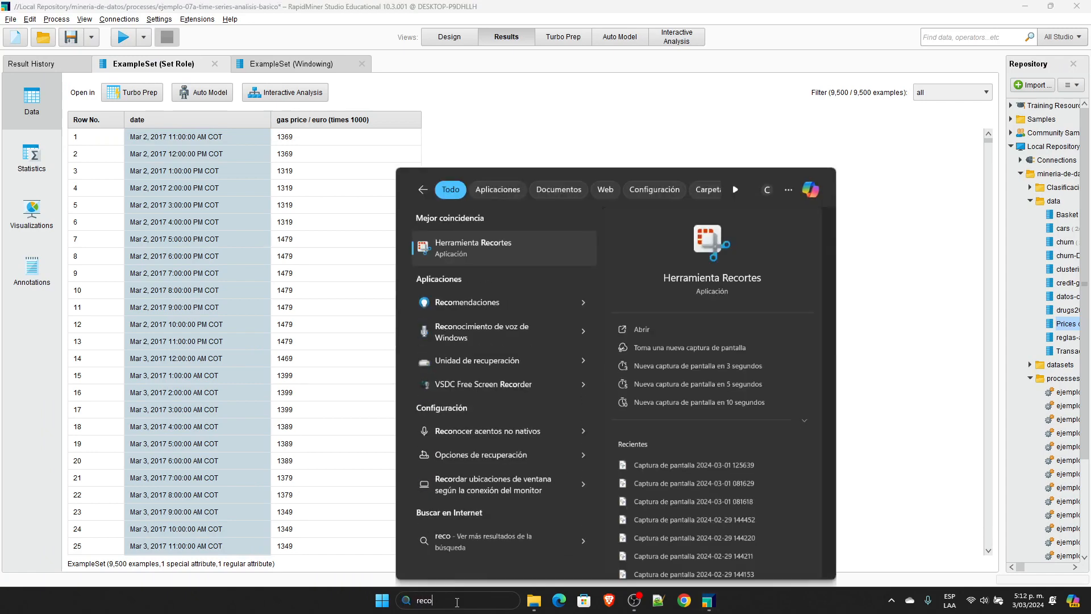
key("Return")
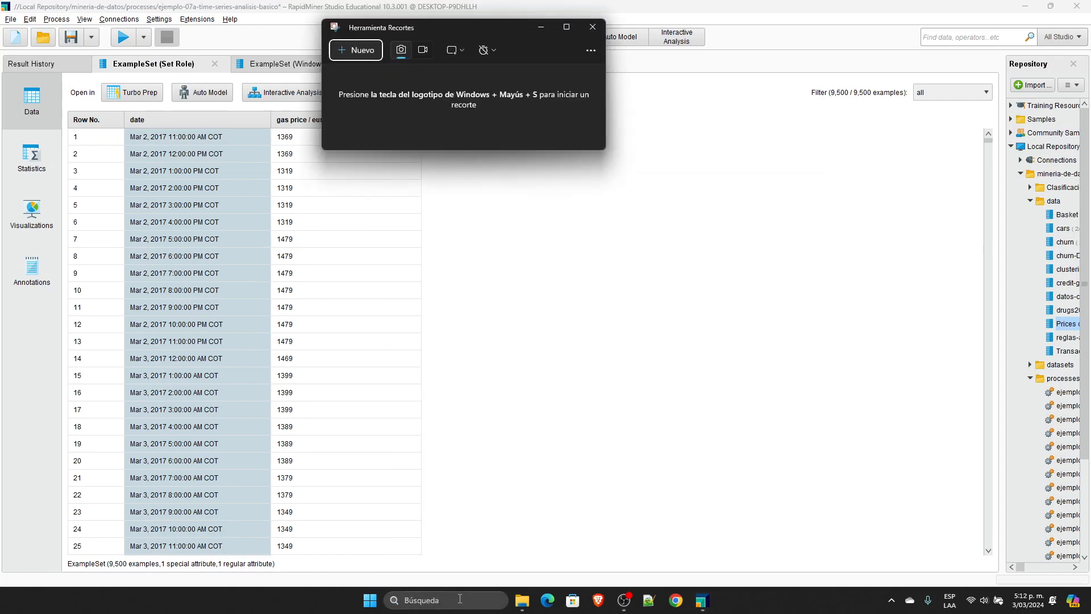
left_click(353, 51)
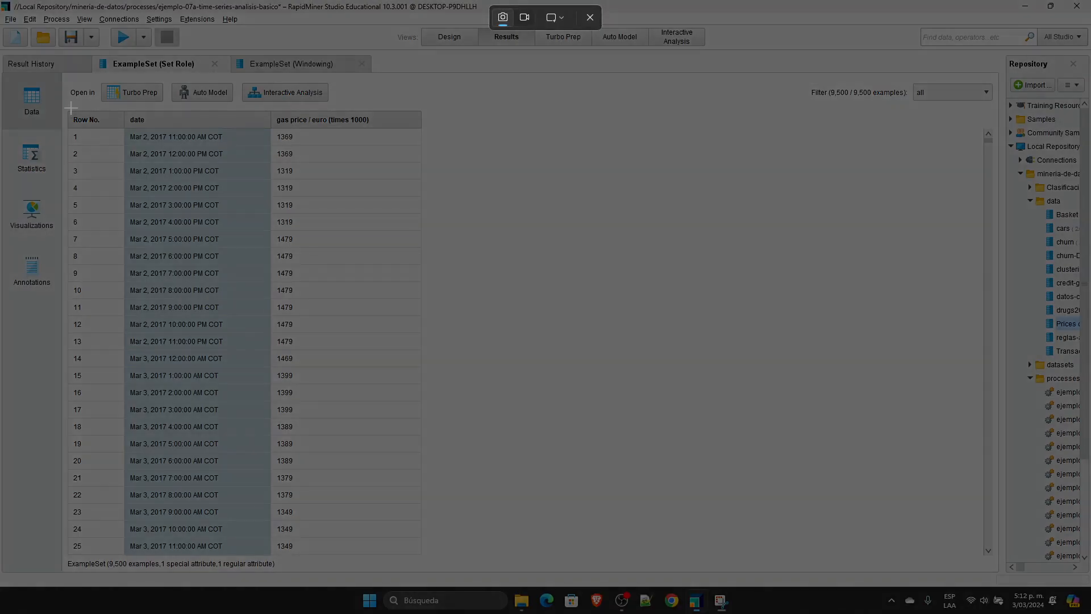
left_click_drag(67, 105, 376, 425)
left_click_drag(439, 12, 717, 63)
Step: Switch back to RapidMiner and show the Windowing result table beside the captured Set Role table
left_click(623, 600)
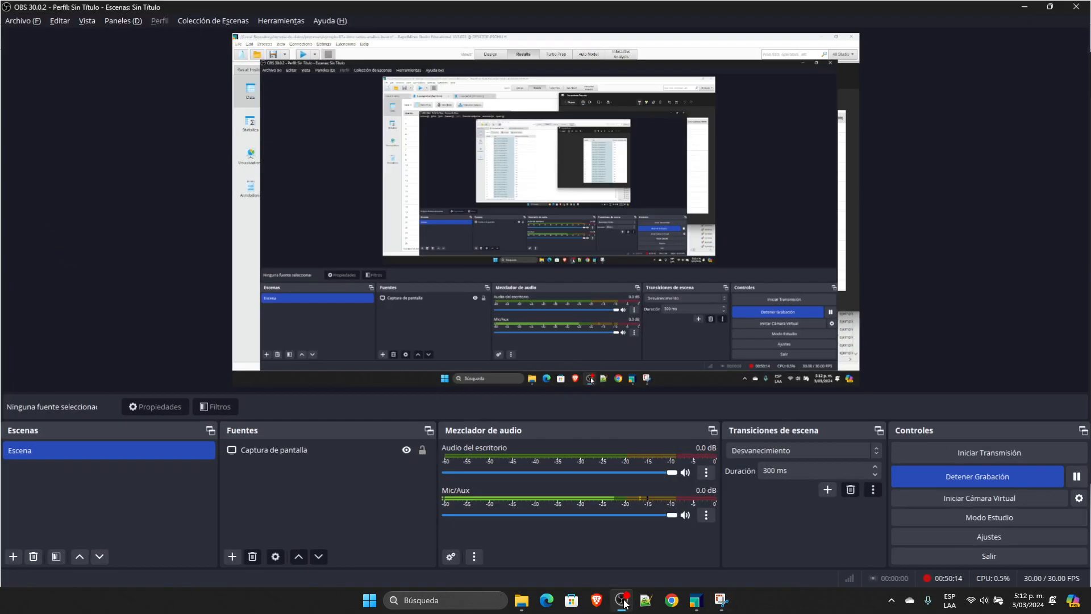
left_click(719, 600)
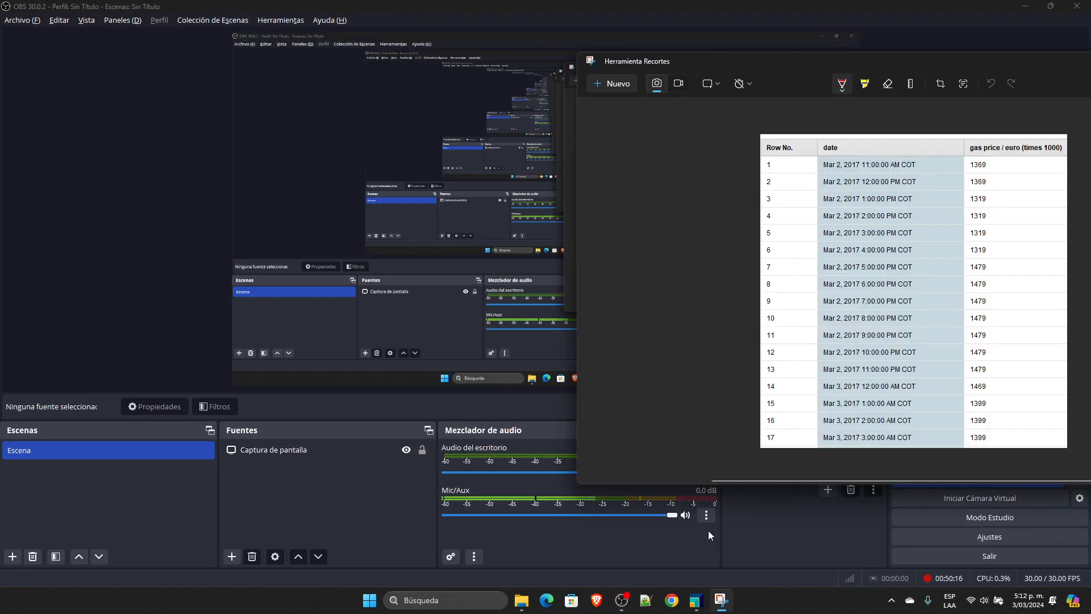
left_click(704, 604)
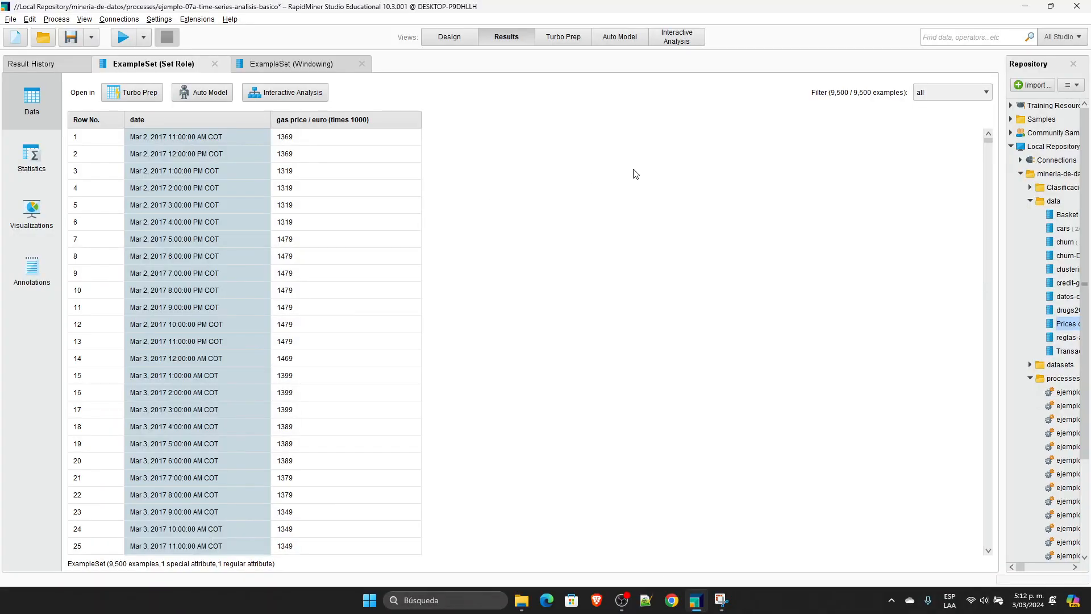
left_click(720, 601)
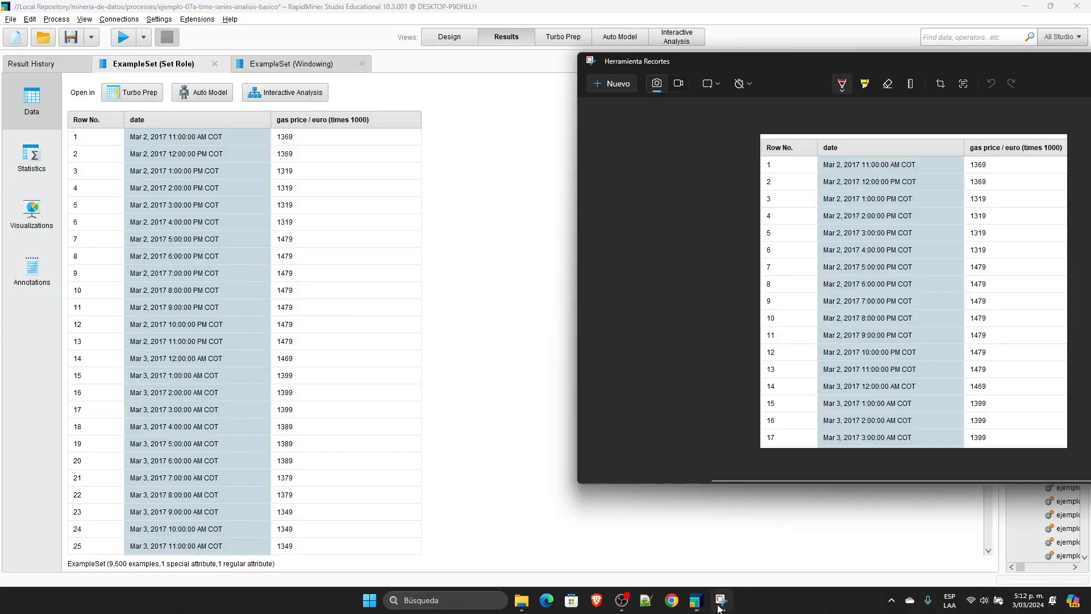
left_click_drag(740, 69, 733, 89)
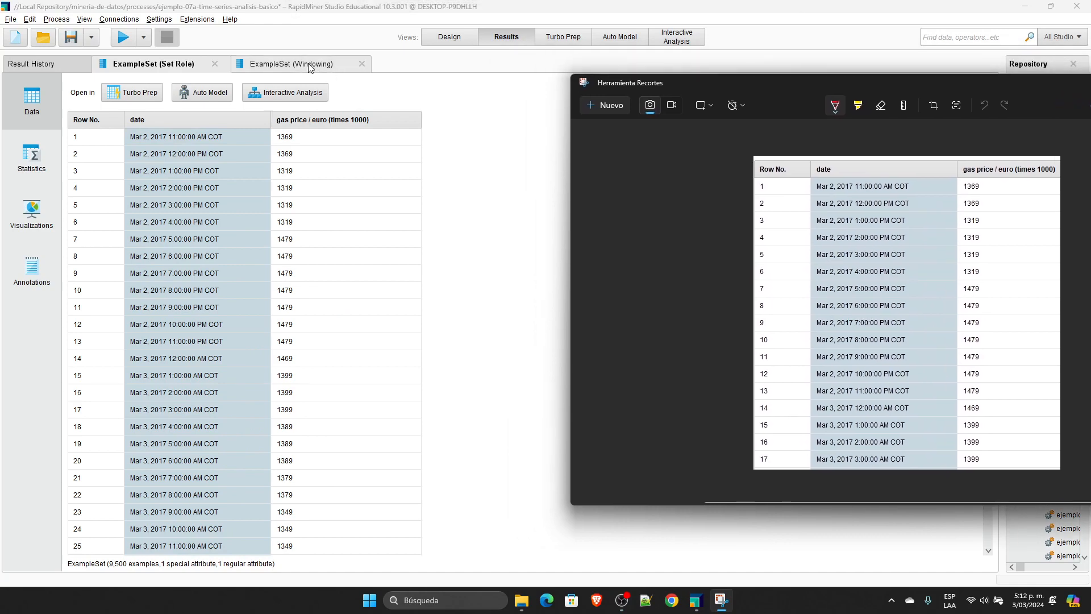
left_click(317, 68)
left_click(720, 606)
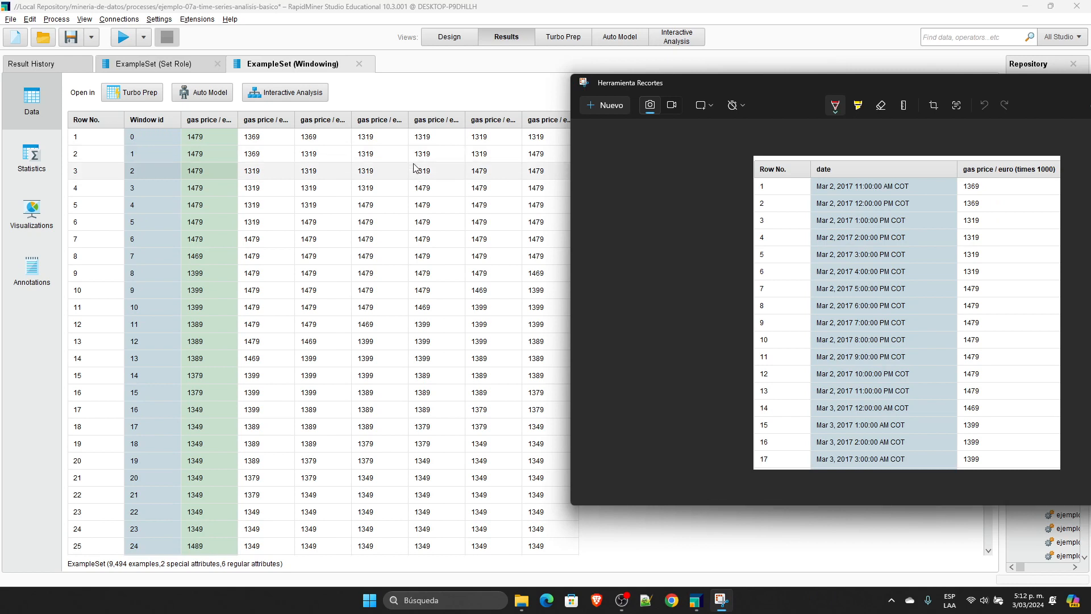
Step: Widen the gas price columns of the Windowing result to show their headers and shrink the Window id column
left_click(300, 117)
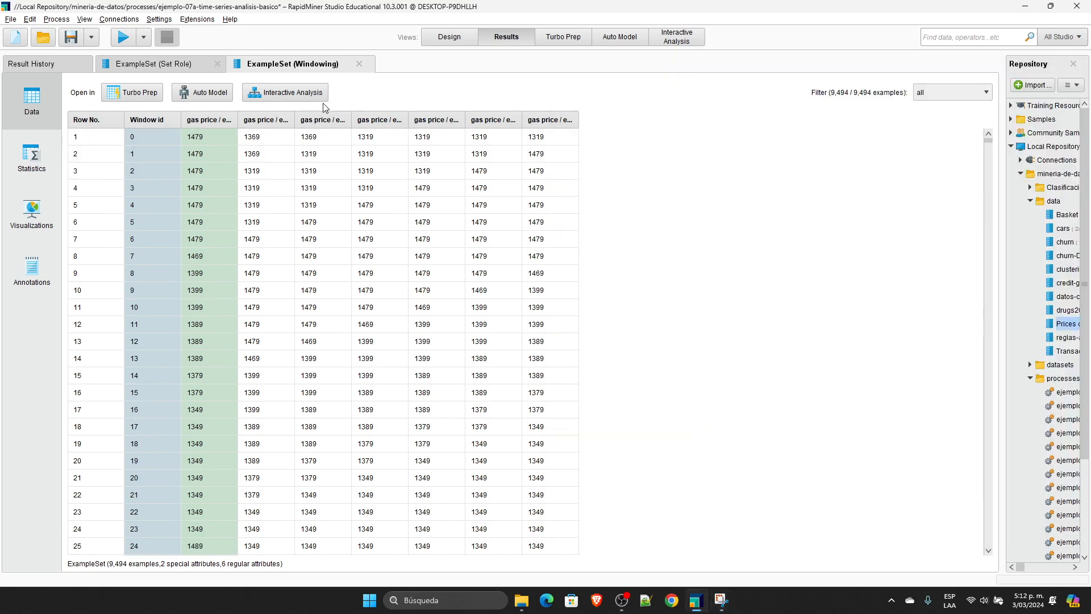
left_click_drag(295, 118, 960, 112)
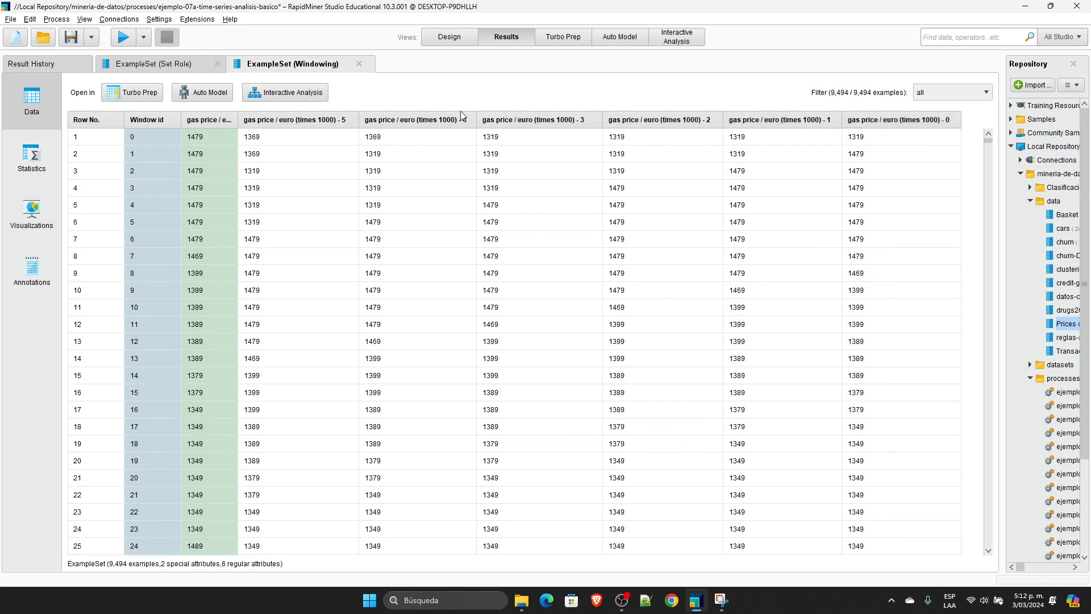
left_click_drag(238, 121, 310, 115)
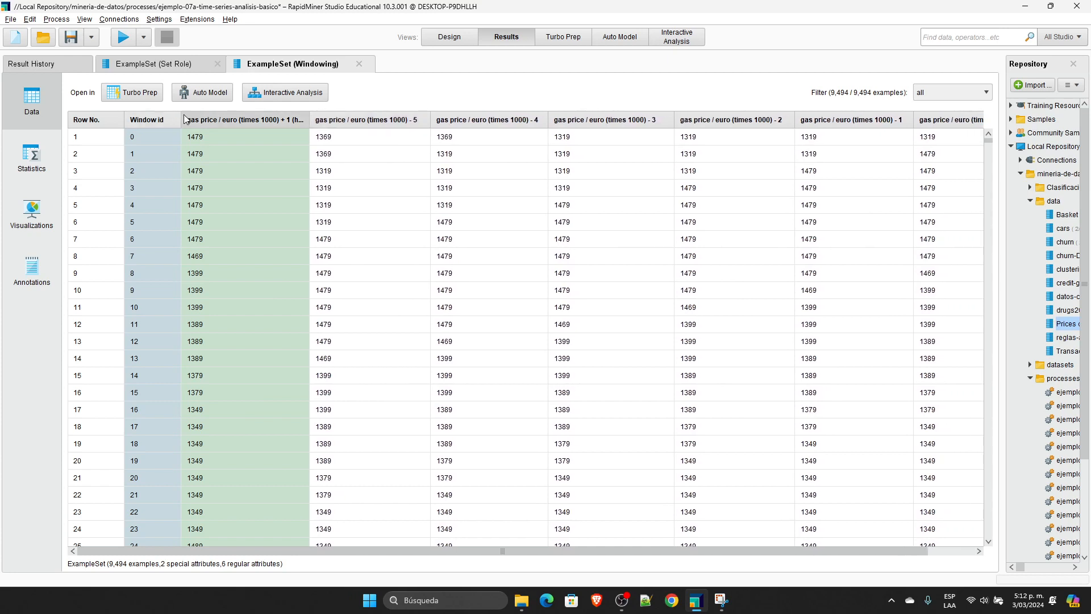
left_click_drag(180, 114, 133, 116)
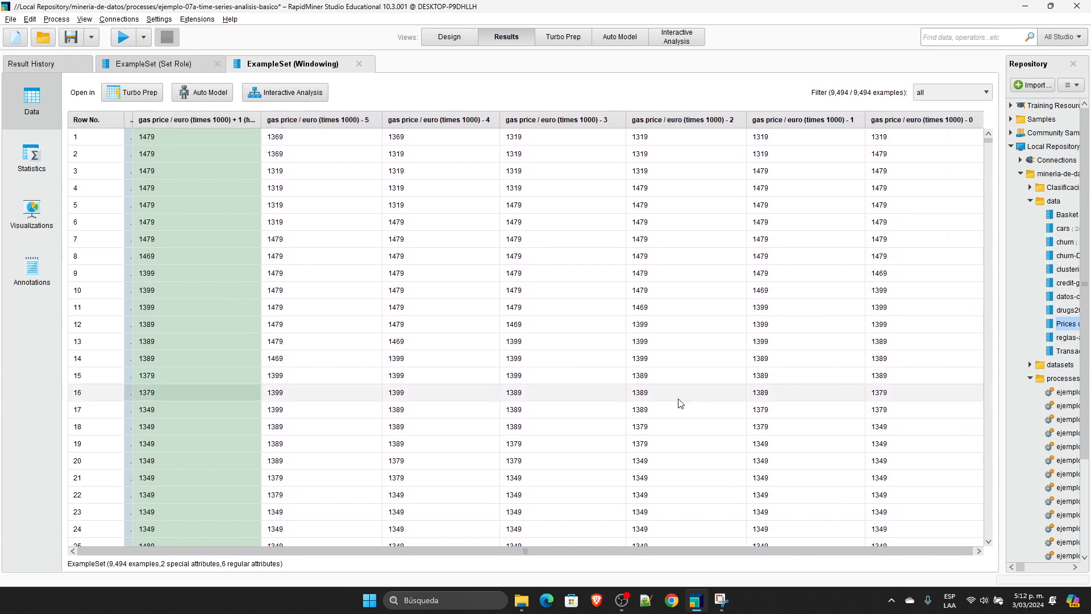
Step: Mark five successive six-row windows in red on the captured price table, starting at rows 1 to 5, with each window's next value crossed
left_click(721, 600)
left_click_drag(840, 82, 671, 268)
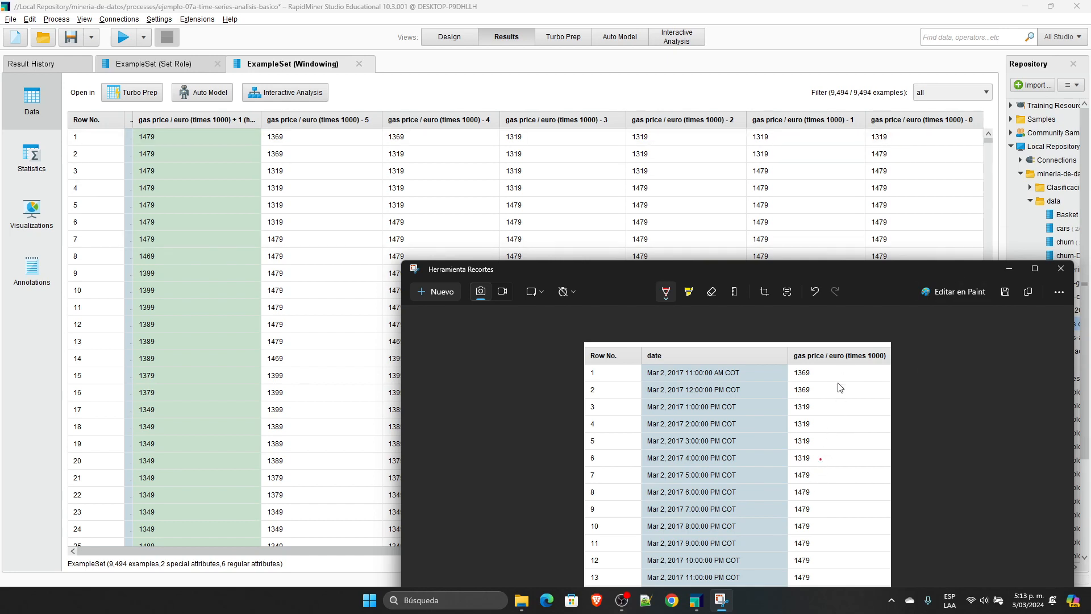
left_click_drag(820, 372, 821, 461)
mouse_move(837, 400)
left_mouse_down()
mouse_move(832, 496)
mouse_move(842, 496)
left_mouse_up()
left_click_drag(854, 407, 856, 512)
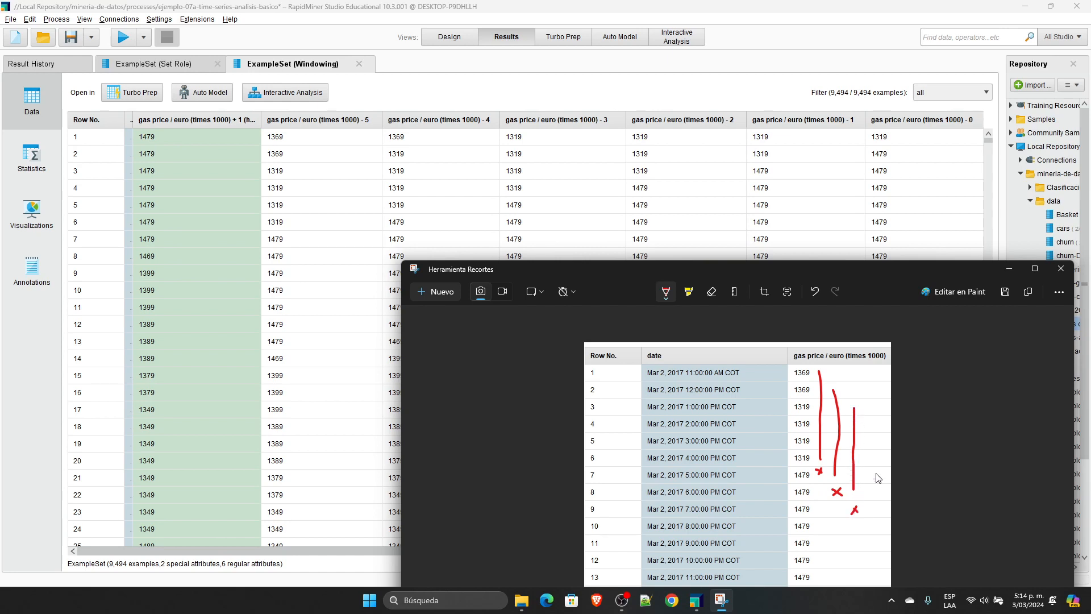
left_click_drag(870, 424, 865, 522)
key("ctrl+z")
left_click_drag(864, 421, 865, 507)
left_click_drag(878, 439, 880, 548)
Step: Widen the horizon column in the Windowing result table and return to the process design
left_click(307, 165)
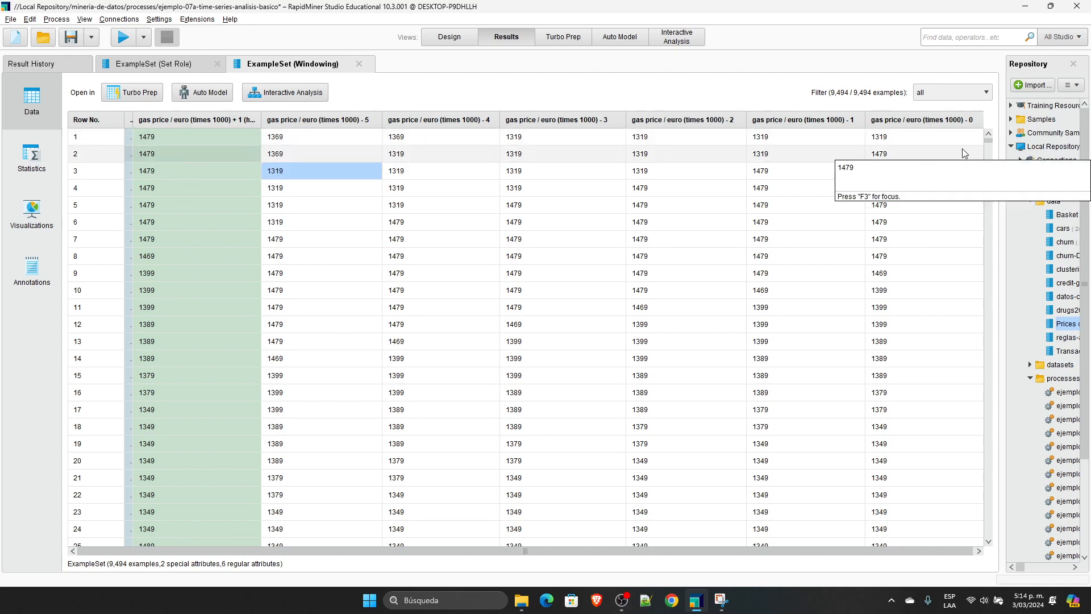
left_click_drag(261, 120, 307, 121)
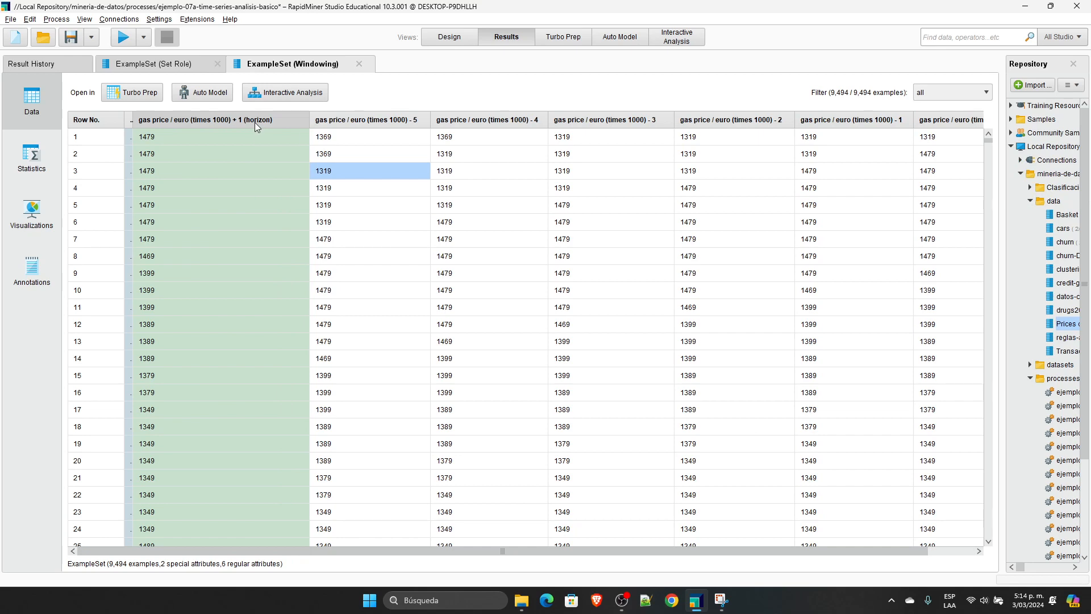
left_click(449, 37)
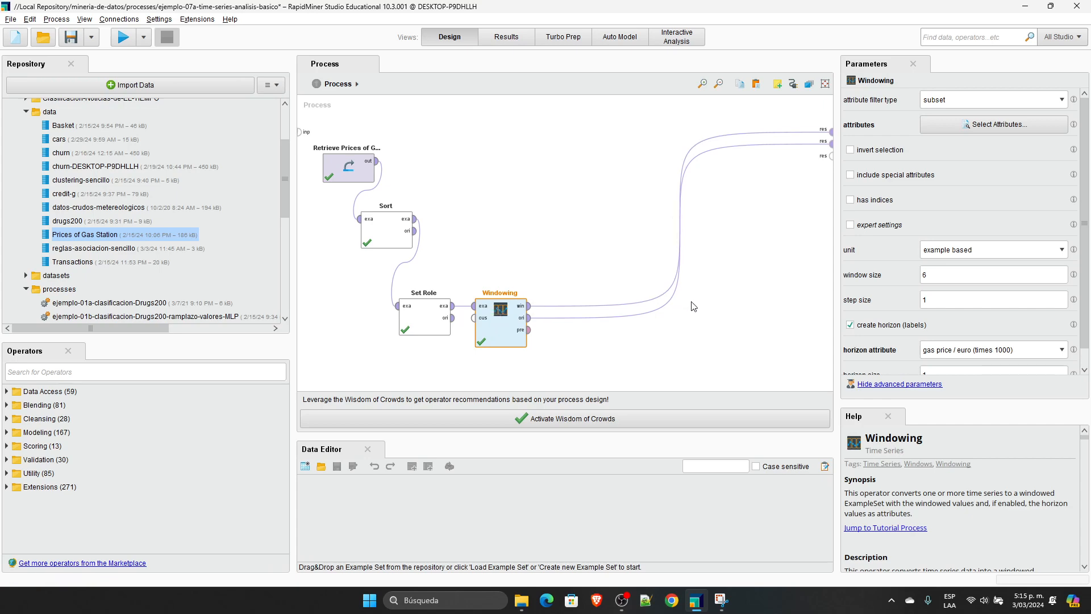
Step: Undo the changes until the Validation operator is restored after Windowing, and move Windowing closer to Set Role
key("ctrl+z")
key("ctrl+z")
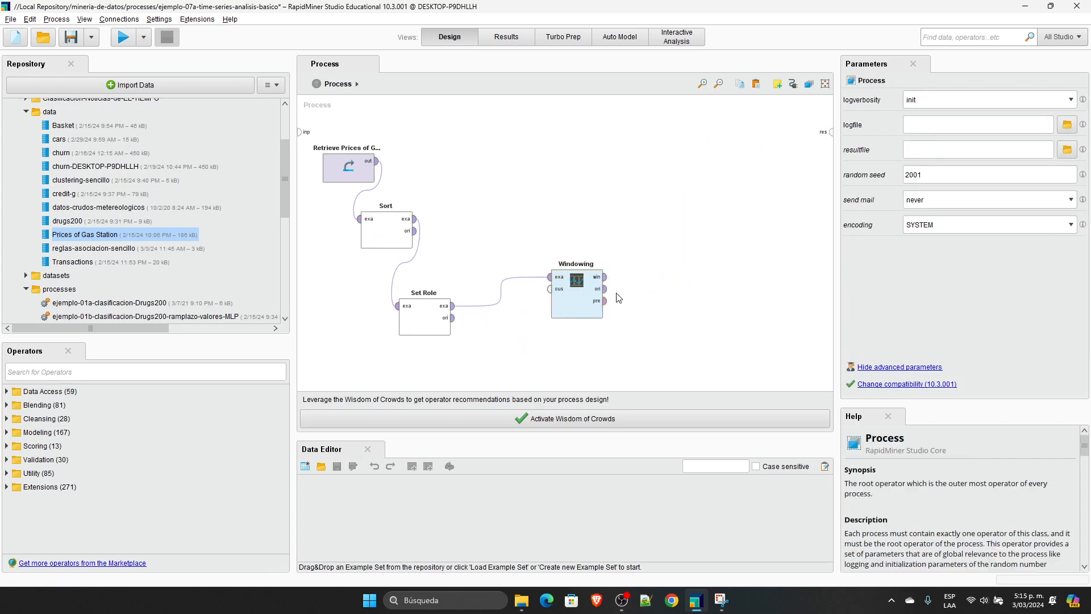
left_click_drag(592, 297, 516, 325)
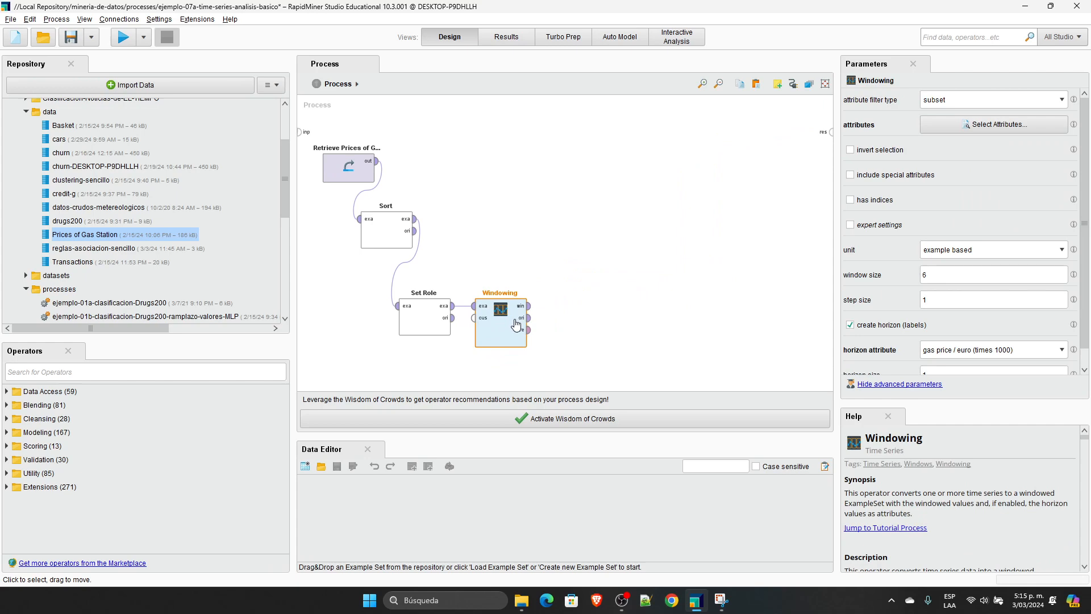
key("ctrl+z")
key("ctrl+z")
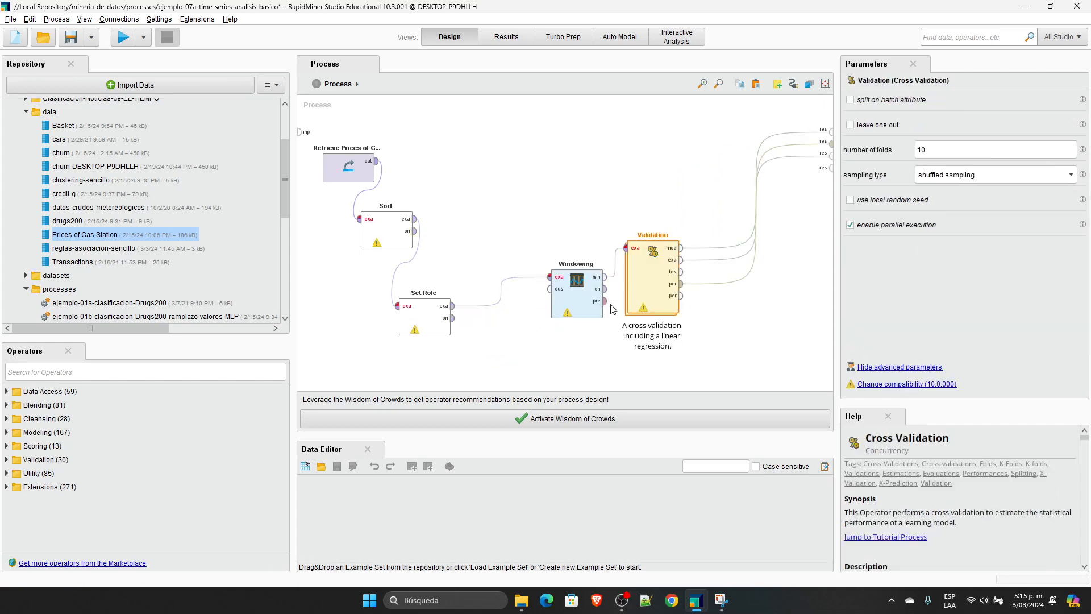
left_click_drag(577, 303, 540, 332)
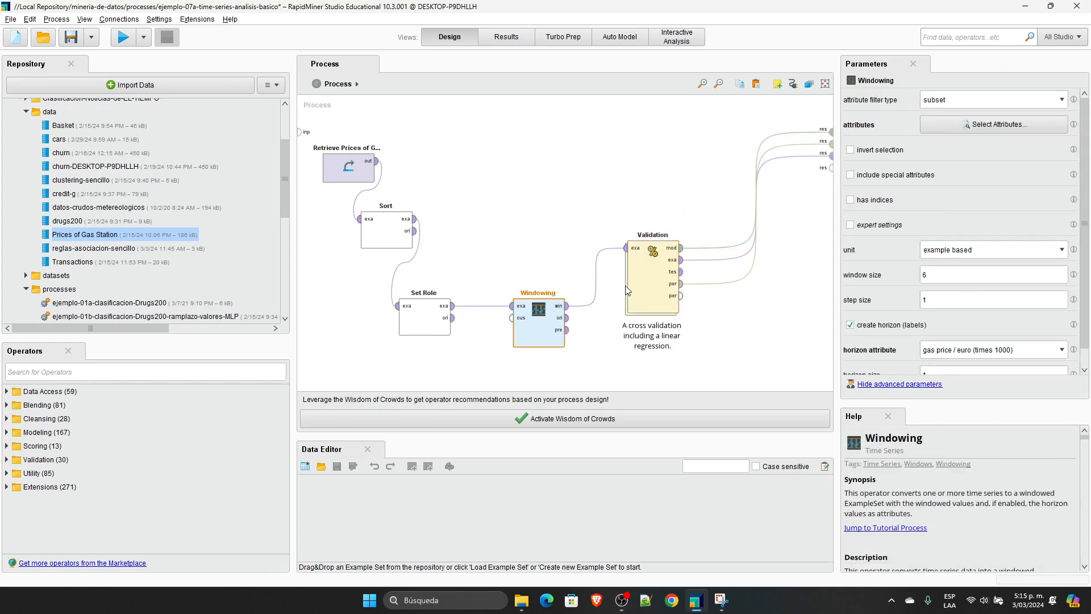
Step: Open the Validation subprocess and show the parameters of its Generalized Linear Model operator
left_click(640, 283)
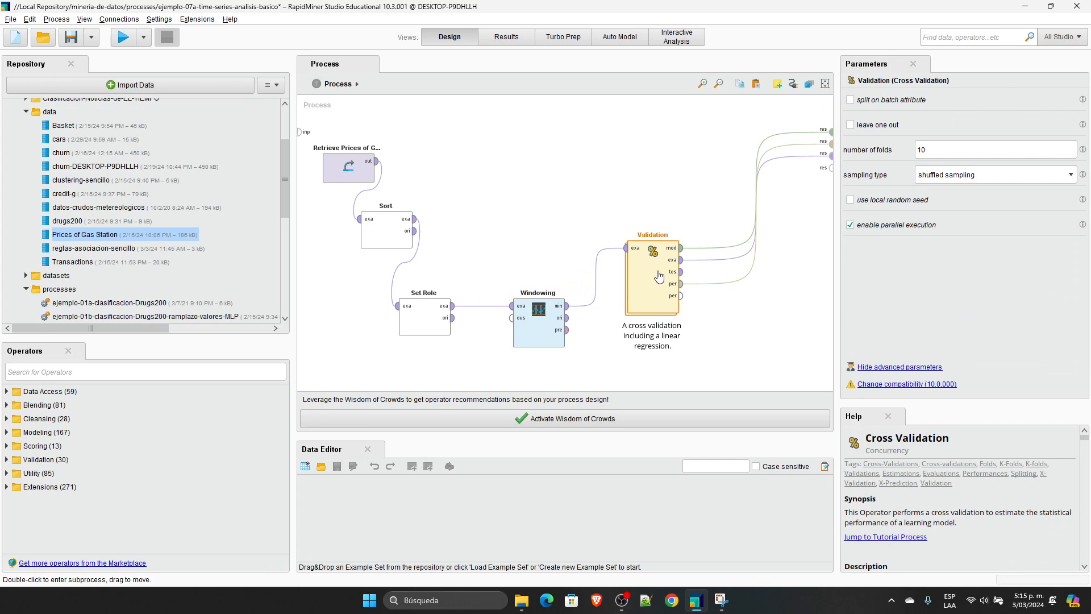
double_click(658, 277)
left_click(398, 144)
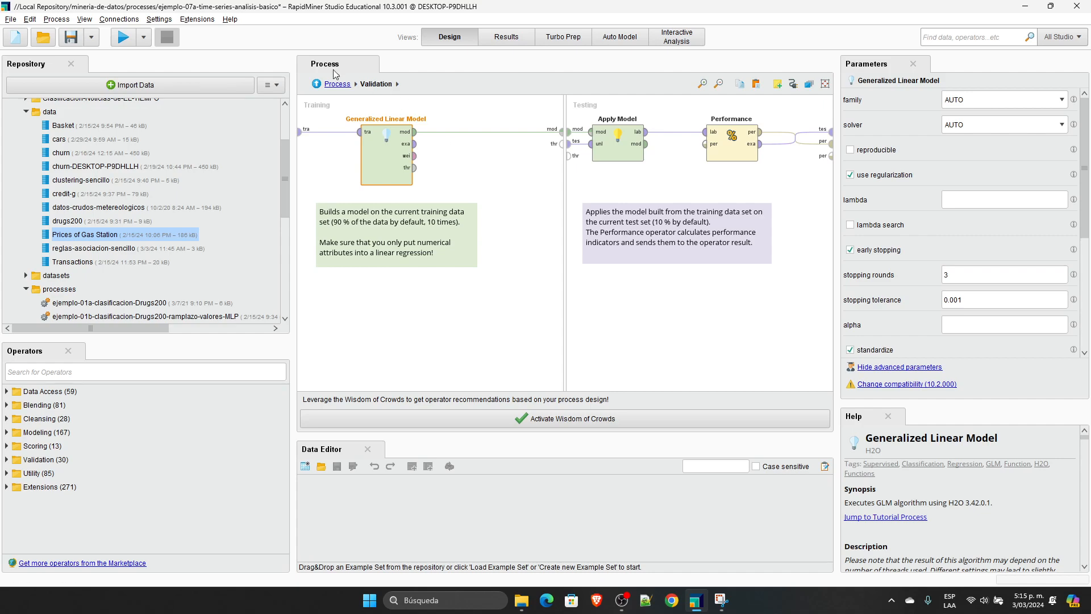
Step: Run the process and widen the horizon and "- 5" gas price columns of the Windowing result
left_click(123, 37)
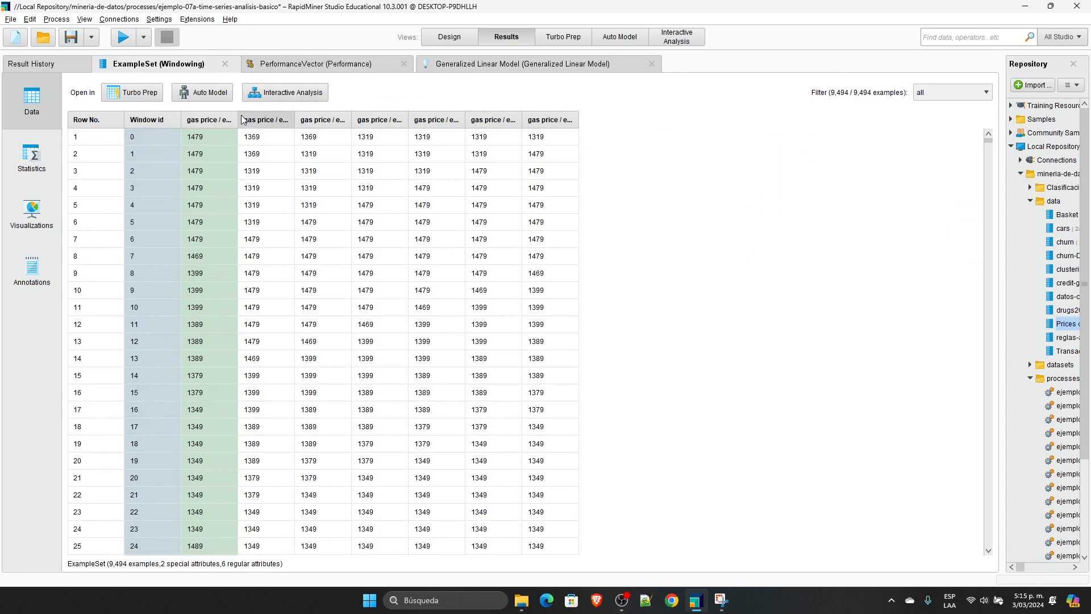
left_click_drag(237, 117, 503, 117)
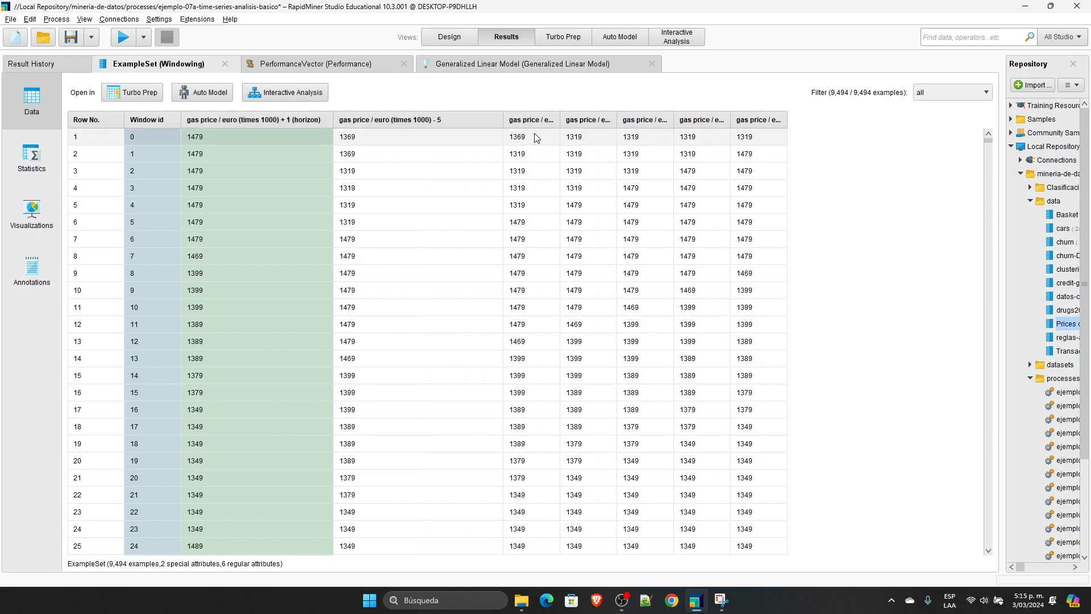
Step: Examine the root mean squared error of the performance result against the gas prices in the Windowing result table
left_click(348, 67)
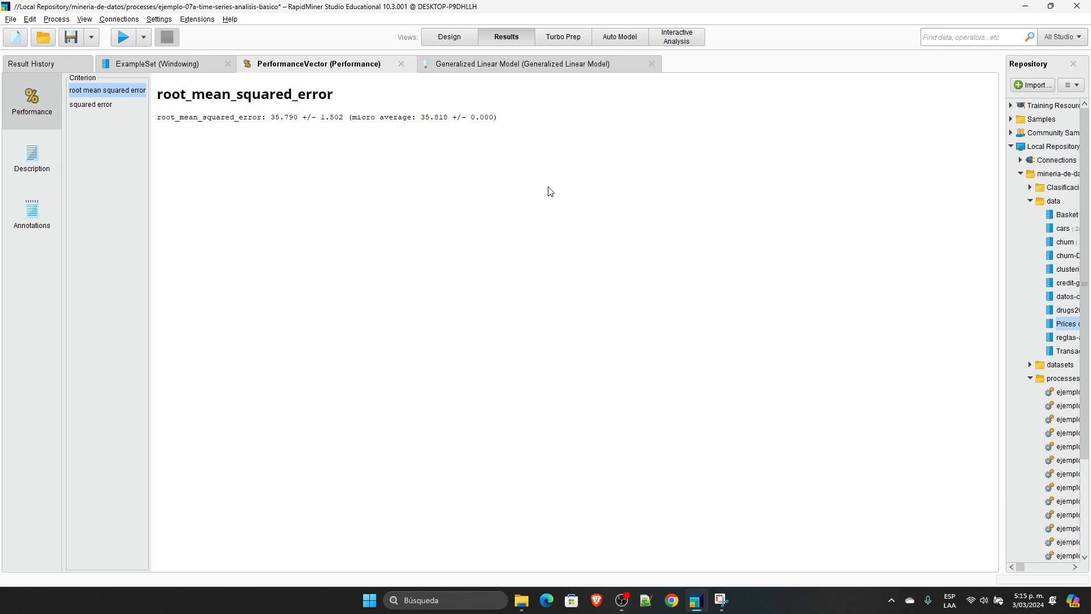
left_click_drag(271, 119, 310, 123)
left_click(170, 63)
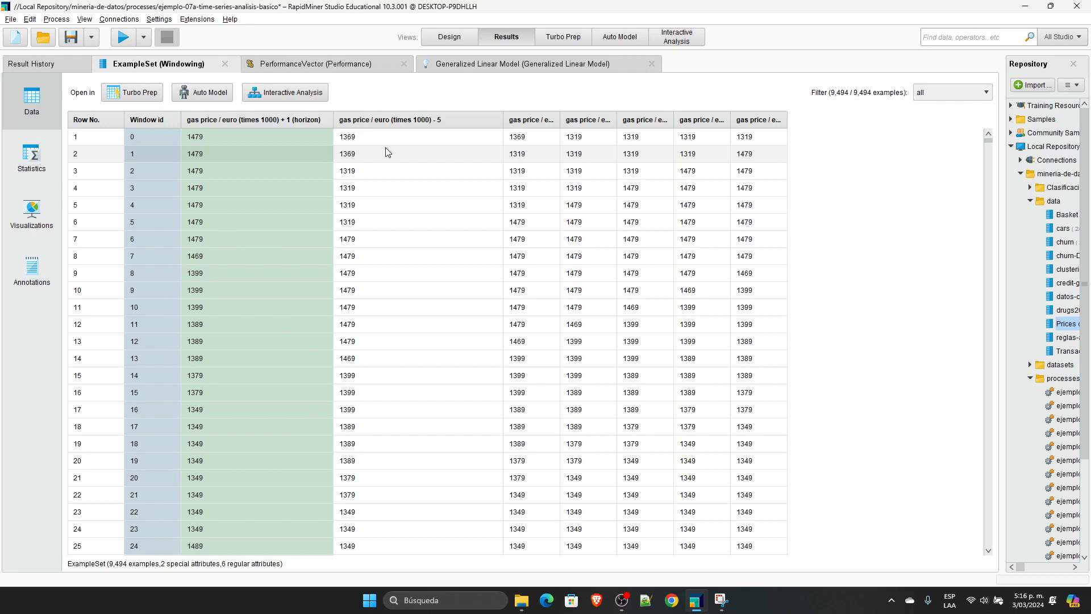
left_click(326, 64)
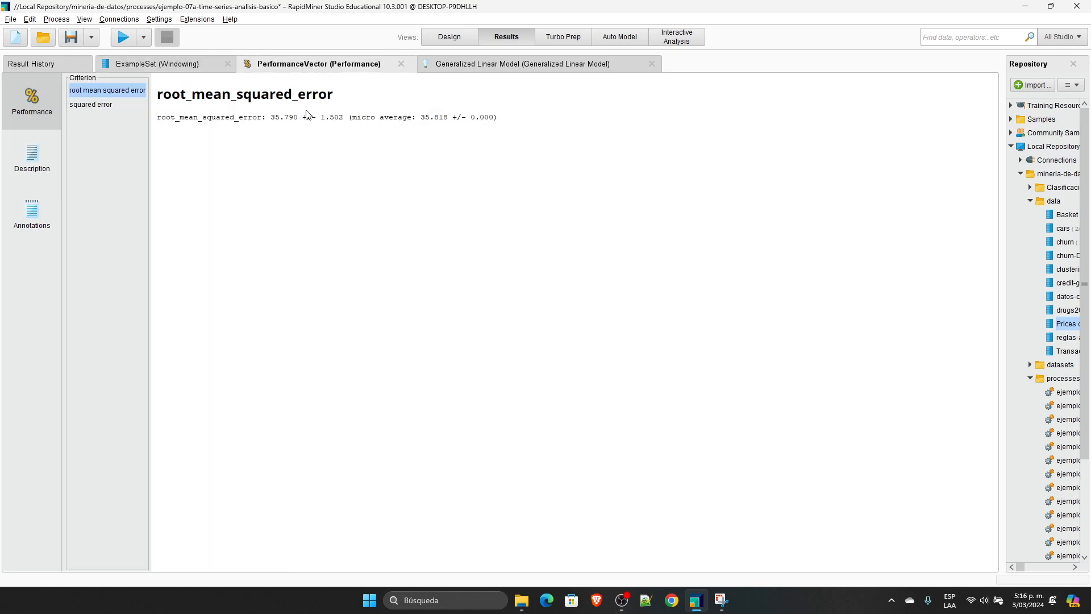
left_click(197, 66)
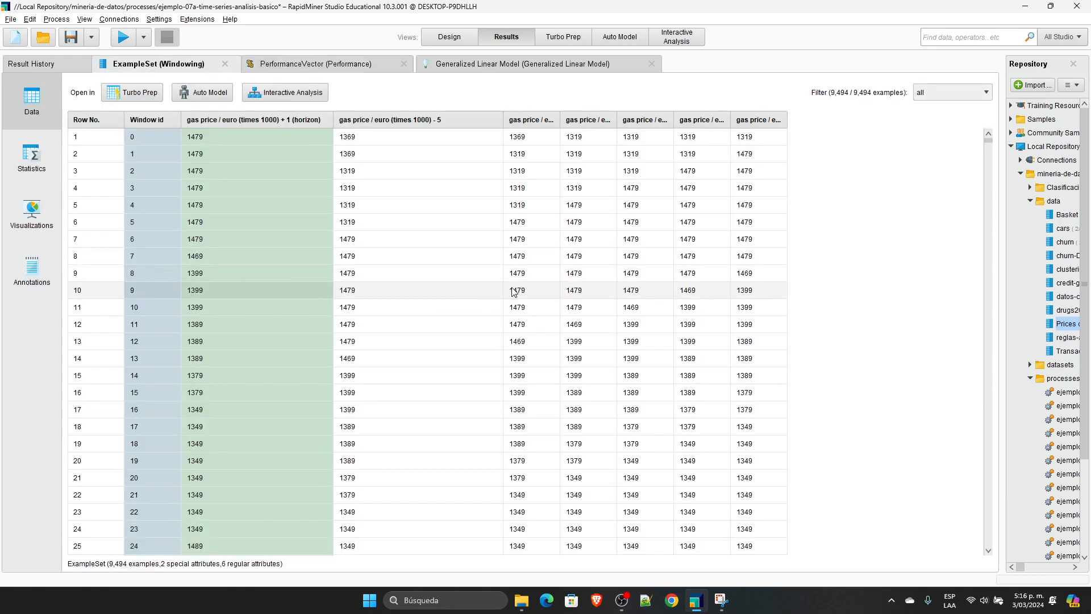
left_click(369, 138)
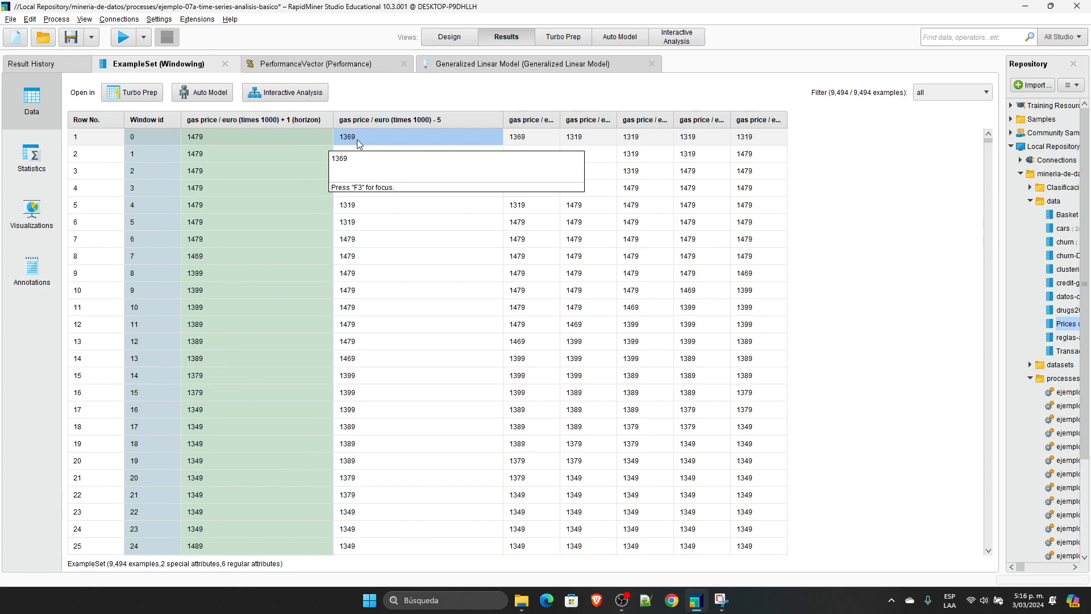
Step: Examine the Generalized Linear Model's coefficient table, going from the intercept up through the lagged gas price attributes to "- 5"
left_click(471, 65)
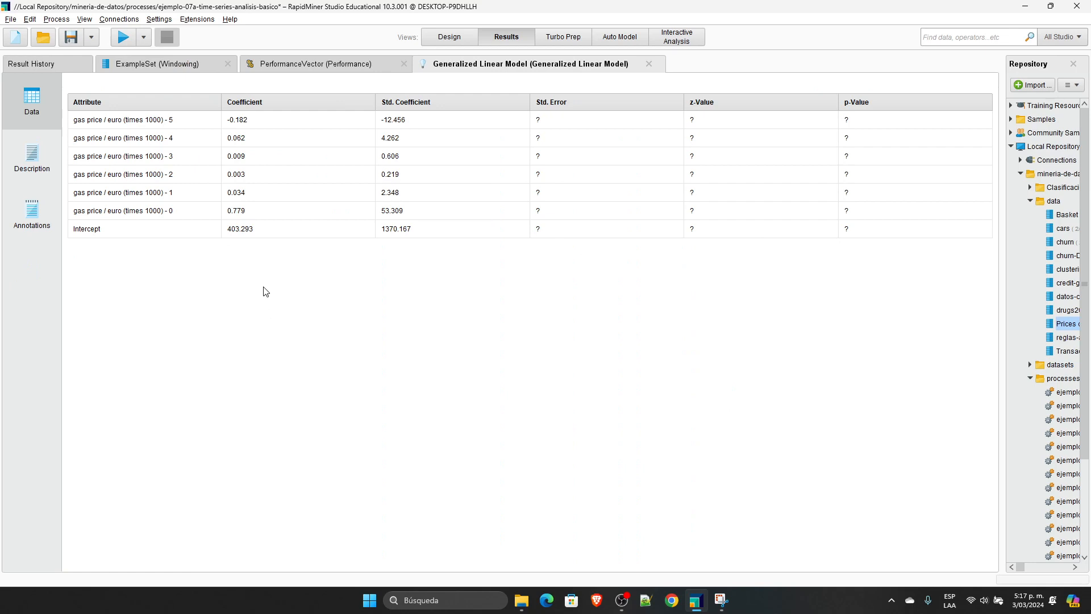
left_click(246, 233)
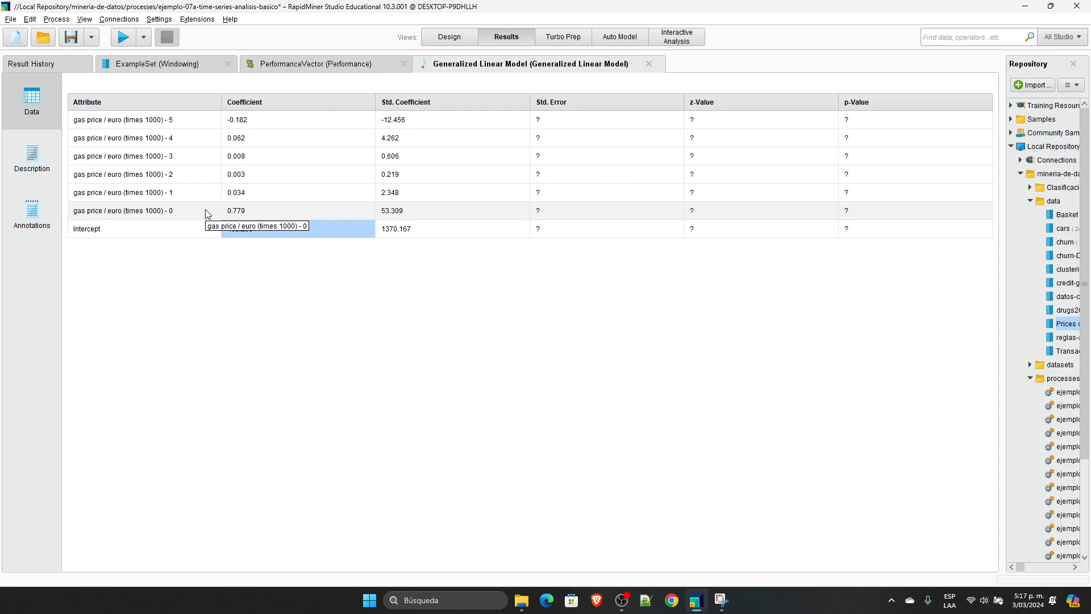
left_click(247, 194)
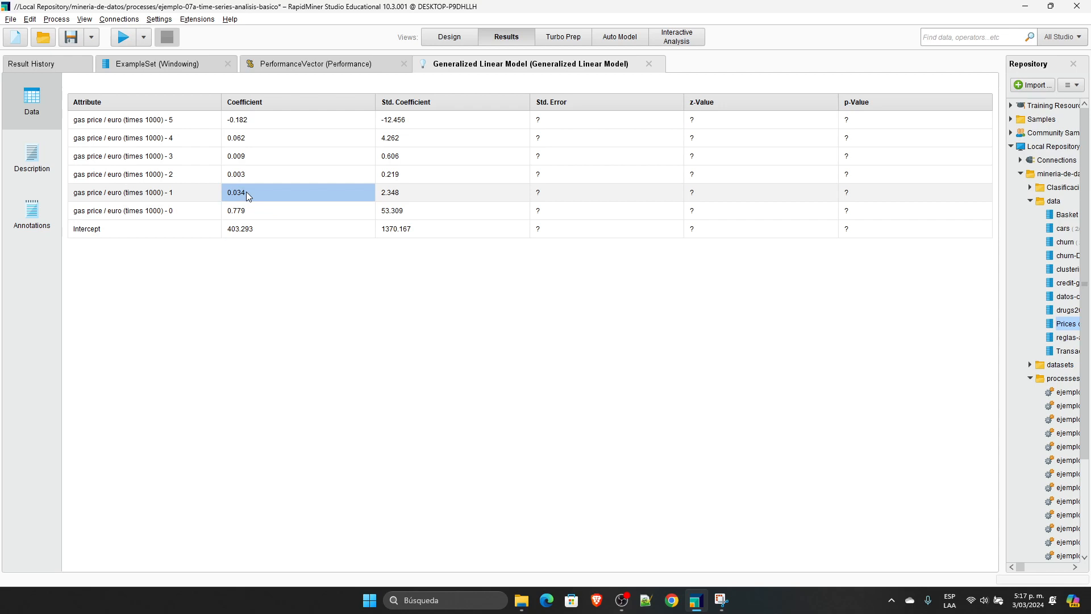
left_click(193, 196)
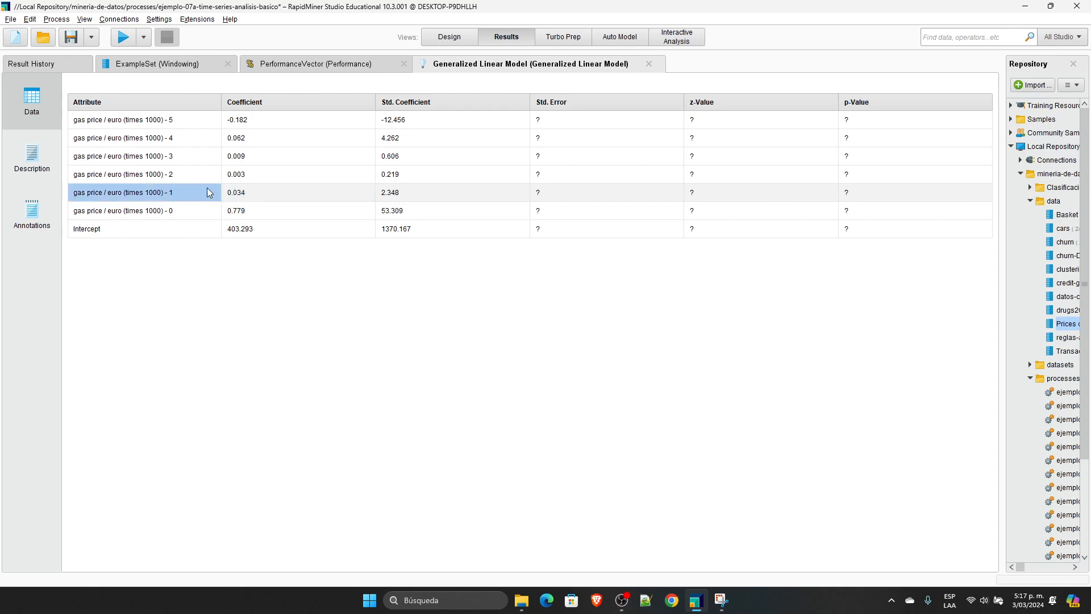
left_click(239, 179)
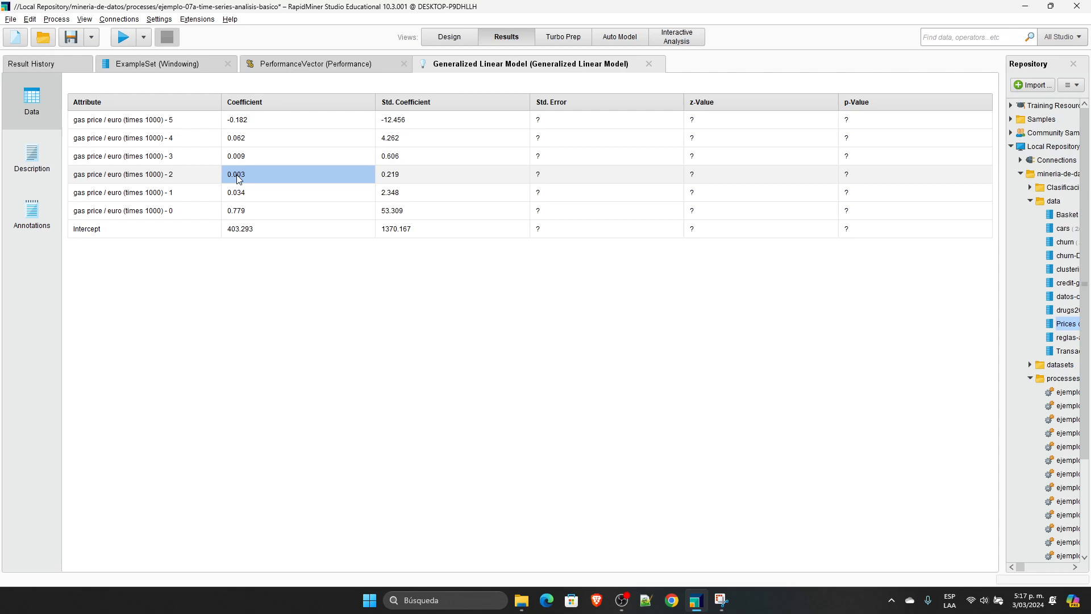
left_click(199, 176)
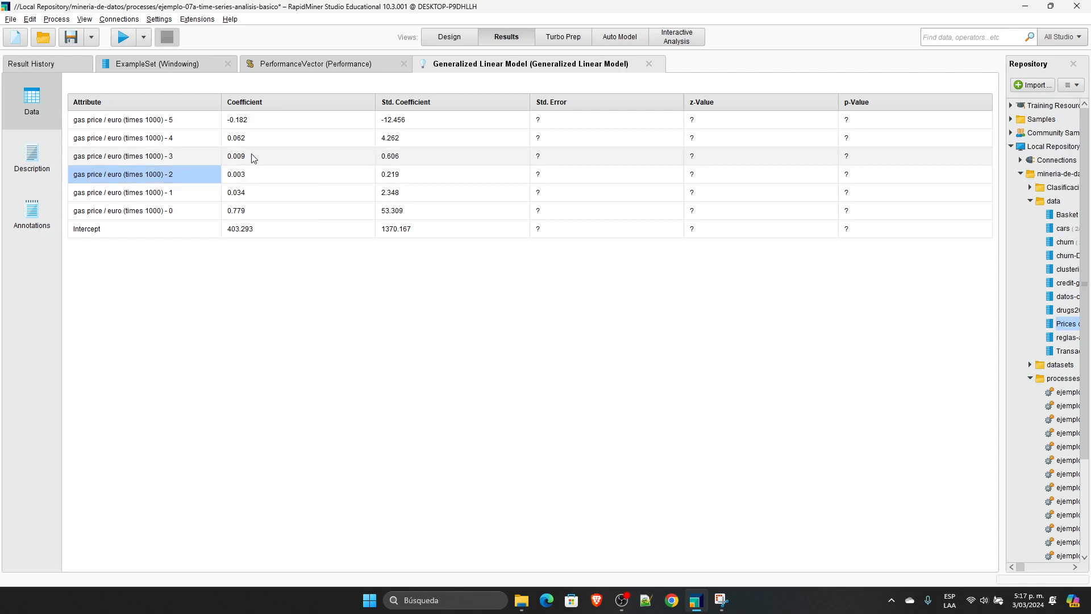
left_click(251, 155)
left_click(197, 157)
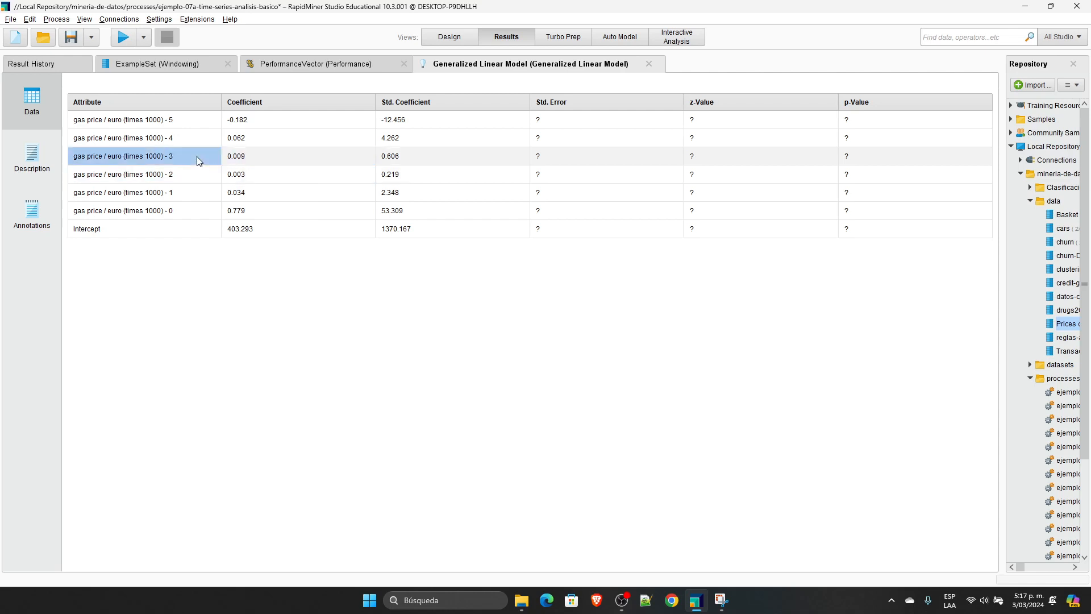
left_click(255, 138)
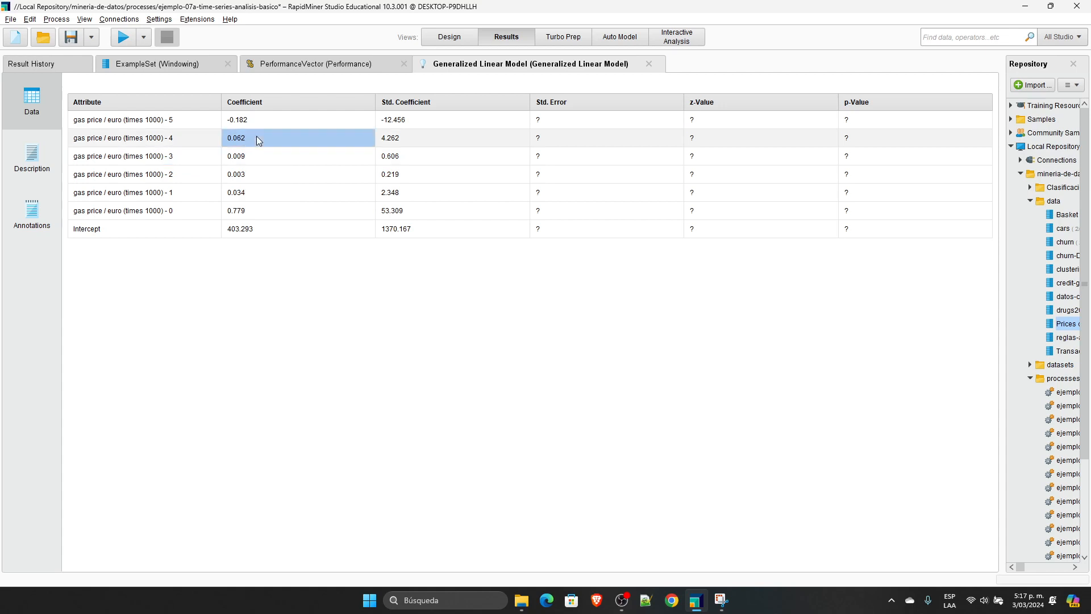
left_click(265, 123)
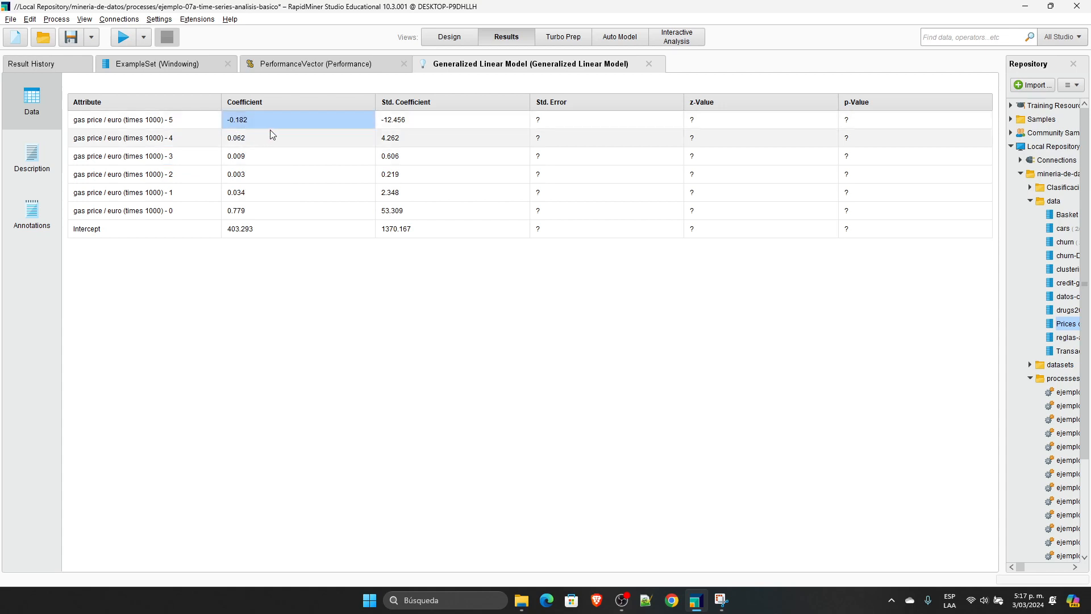
left_click(178, 122)
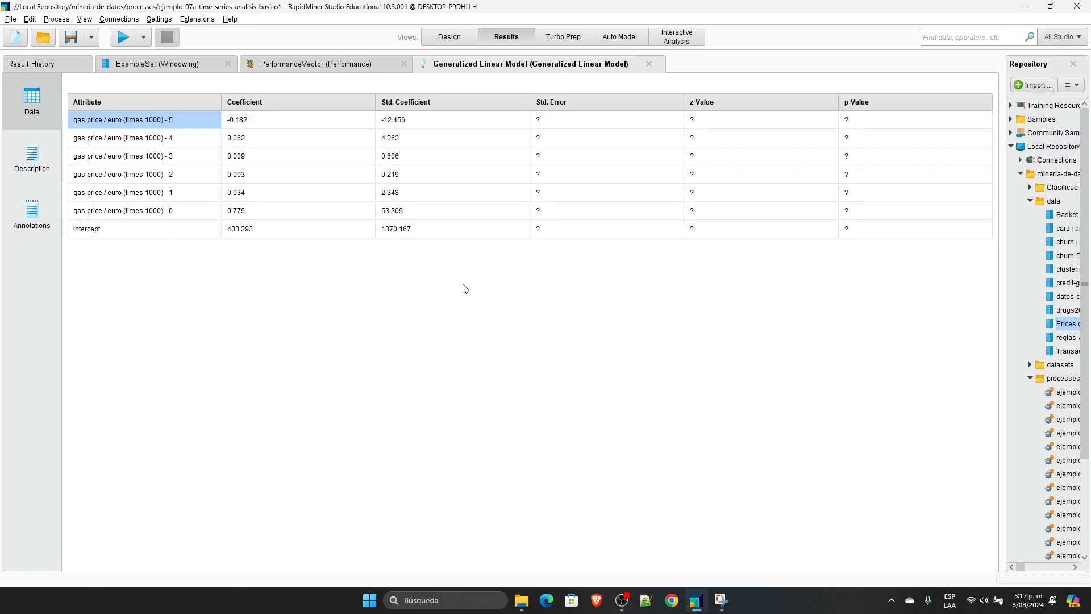
Step: Check the Performance operator inside the Validation subprocess, and return to the main process to show the Windowing parameters
left_click(456, 38)
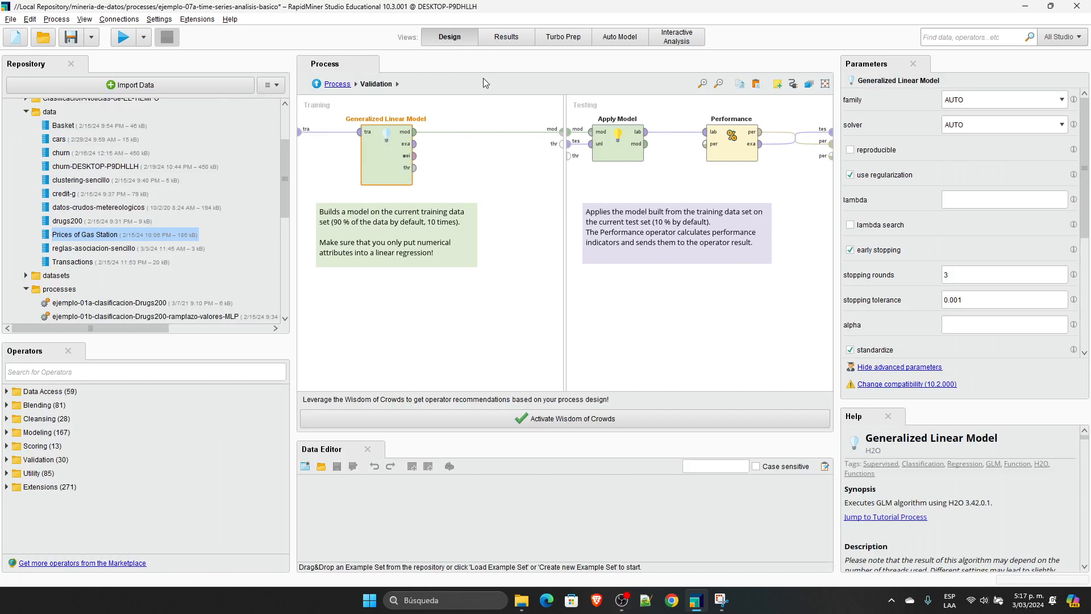
left_click(733, 146)
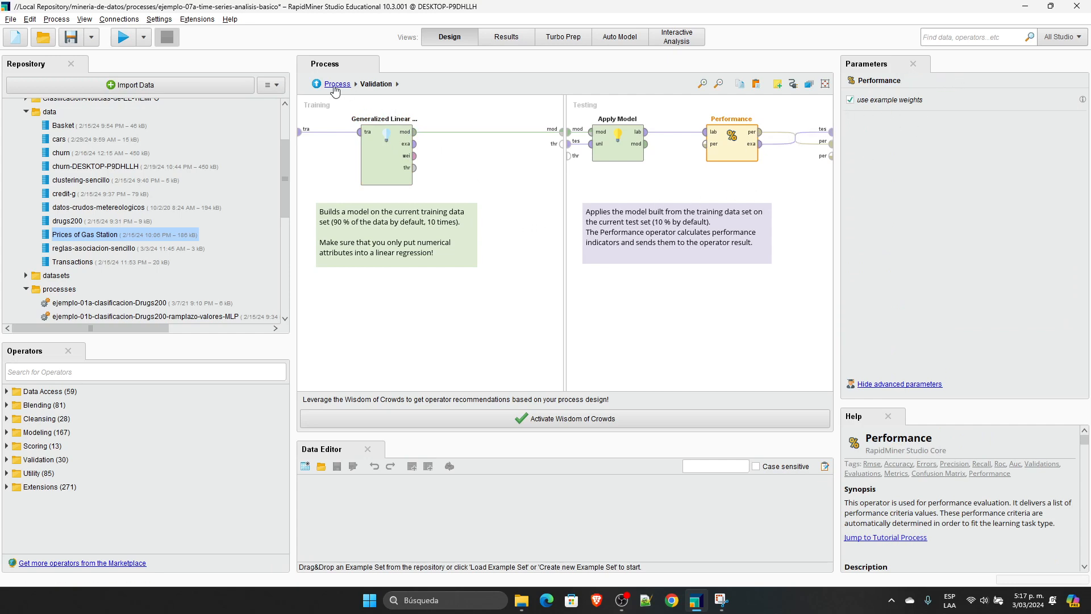
left_click(335, 86)
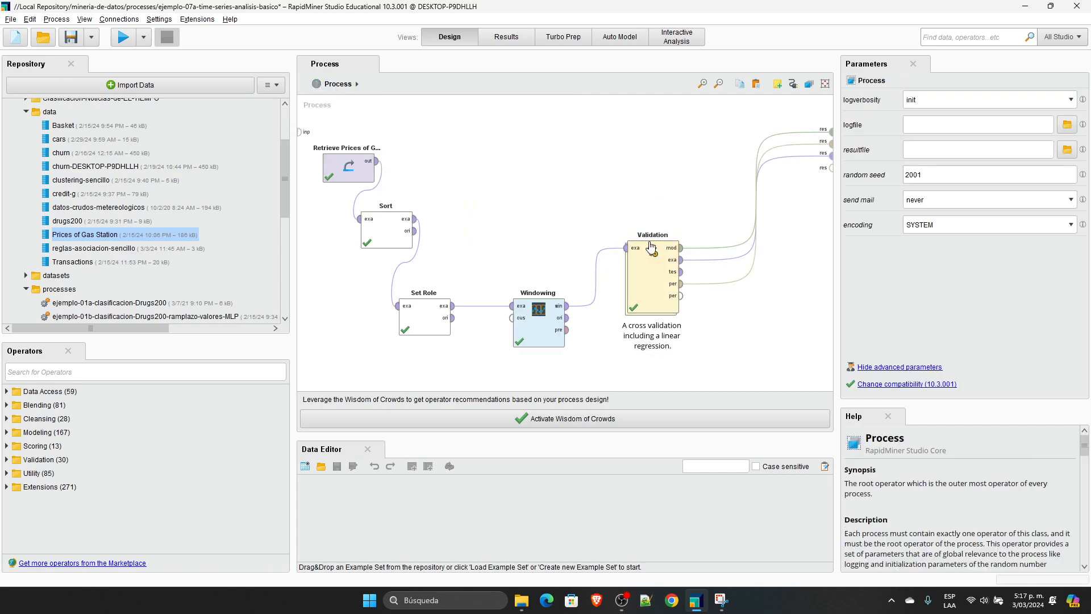
left_click_drag(720, 383, 319, 120)
left_click(746, 368)
left_click(539, 324)
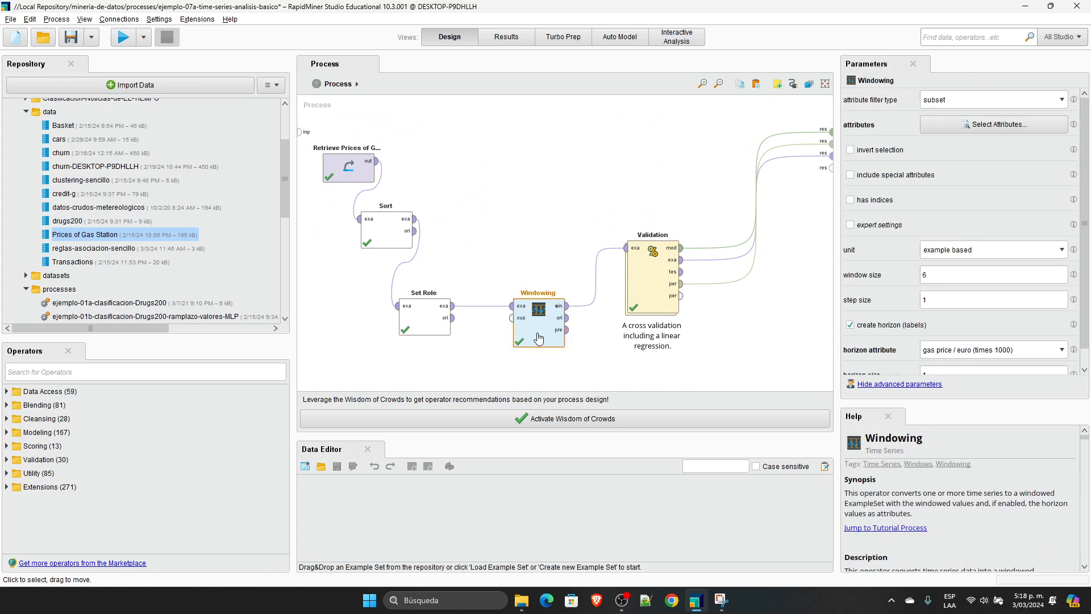
Step: Delete the Validation operator and connect the original output of Windowing to the second result port
left_click(645, 290)
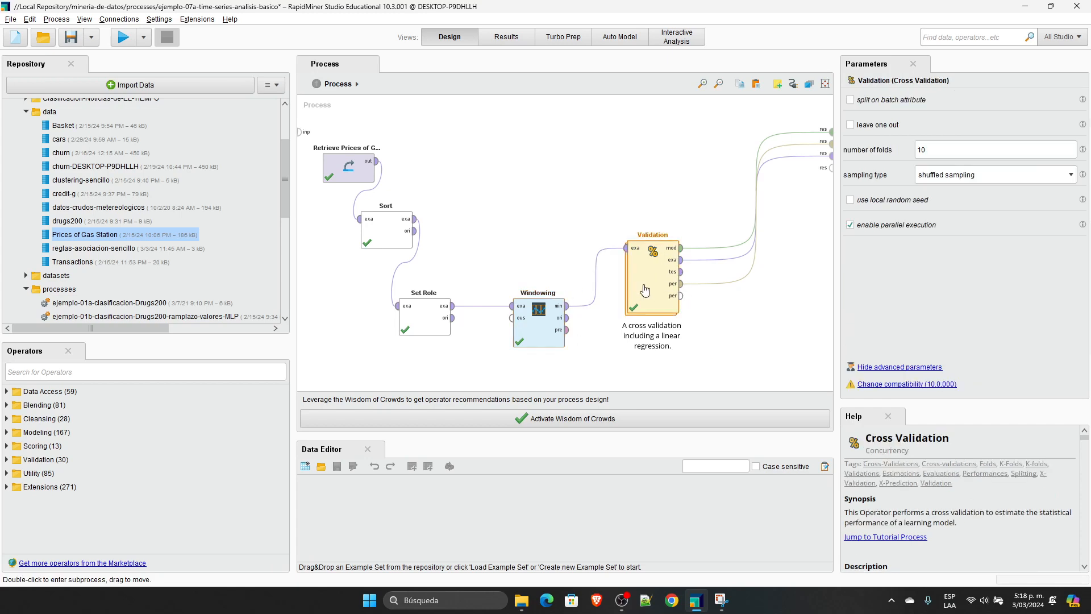
key("Delete")
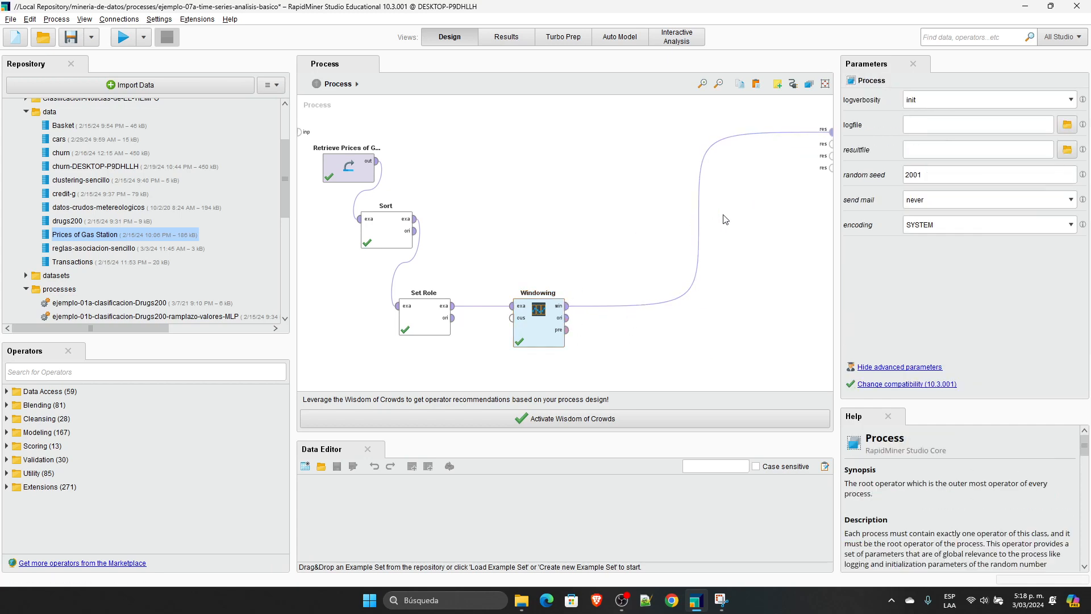
left_click(566, 318)
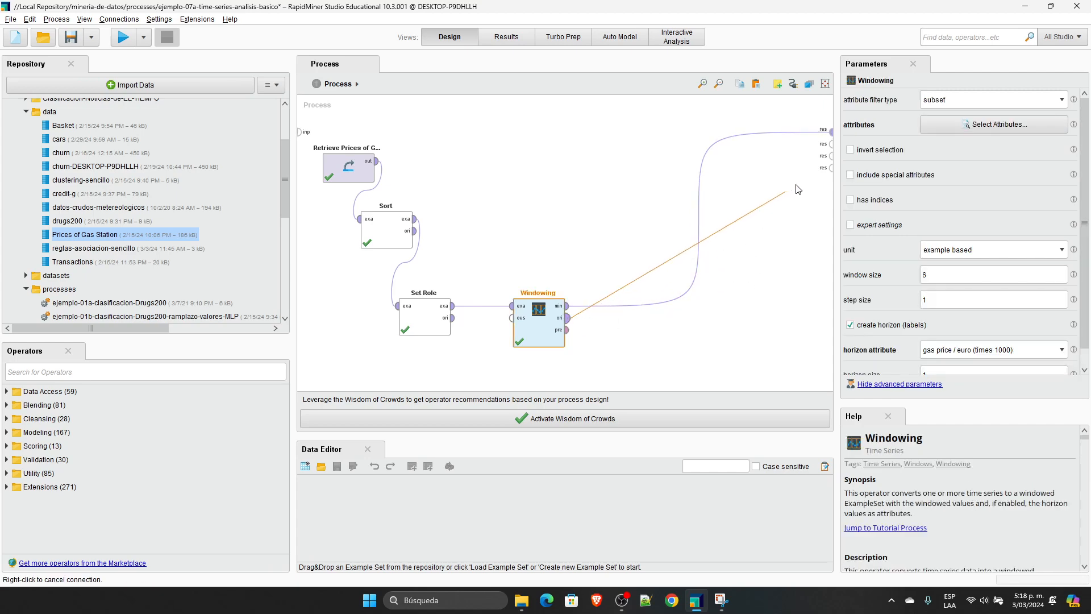
left_click(831, 143)
Step: Run the process, show the Windowing result table and return to the process design
left_click(123, 37)
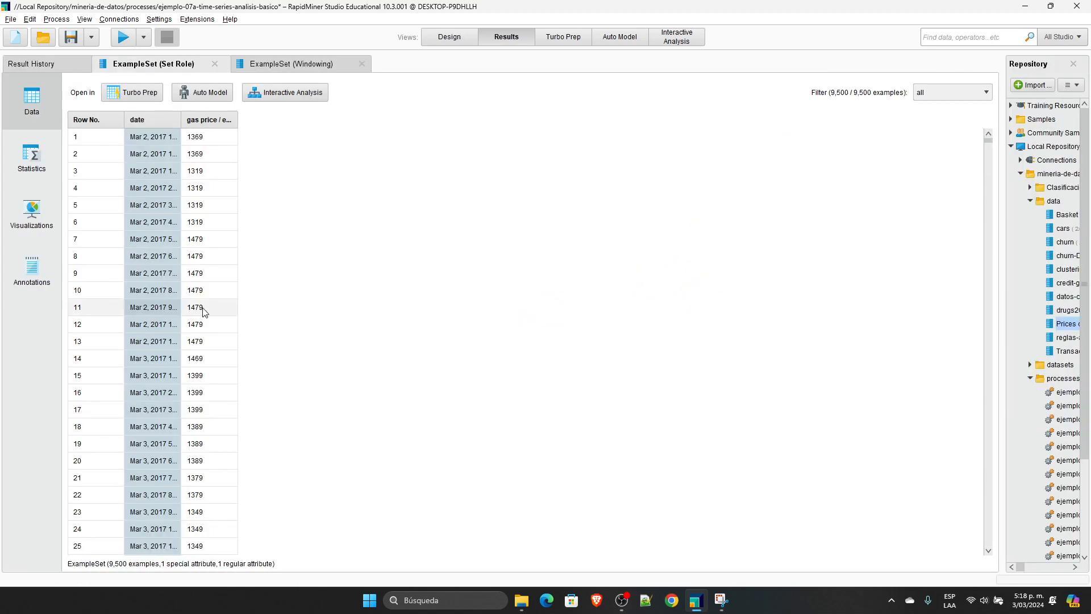
left_click(292, 64)
left_click(449, 36)
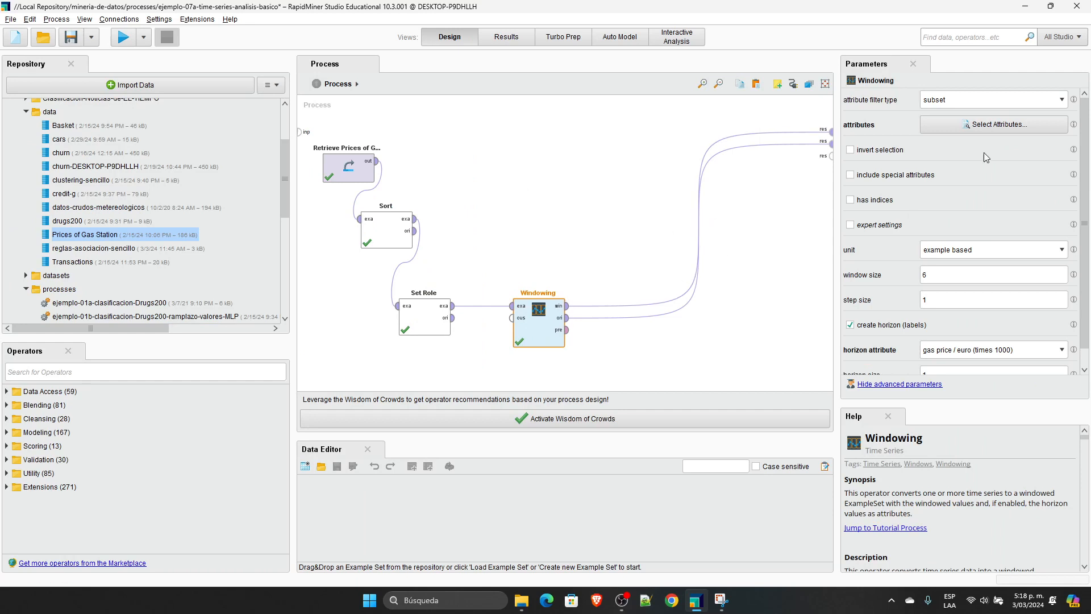
Step: Check which attributes are selected for Windowing, and close the attribute selection without changes
left_click(985, 122)
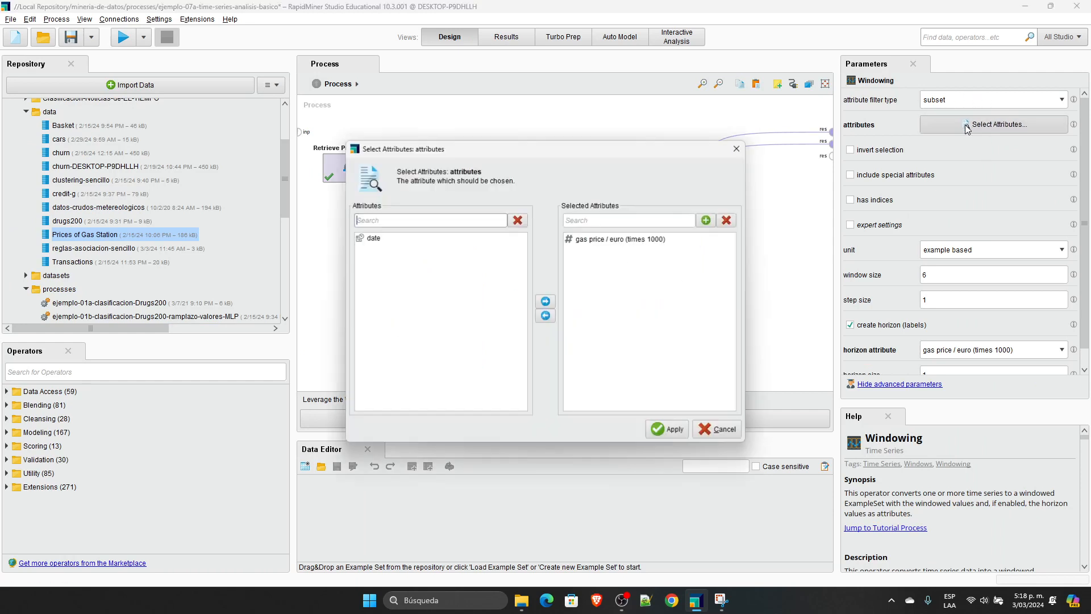
left_click(616, 241)
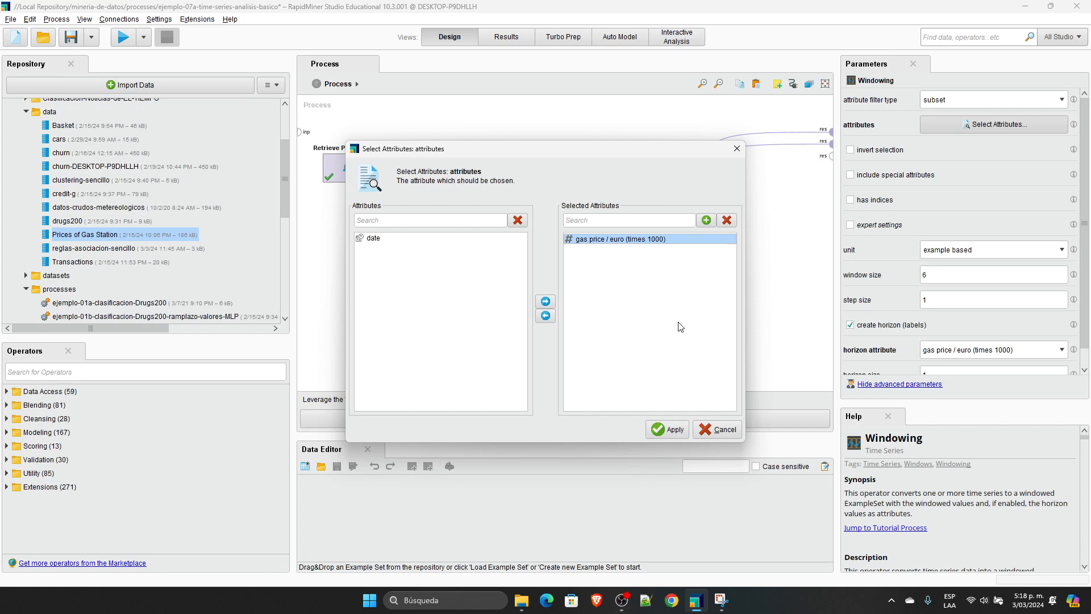
left_click(362, 240)
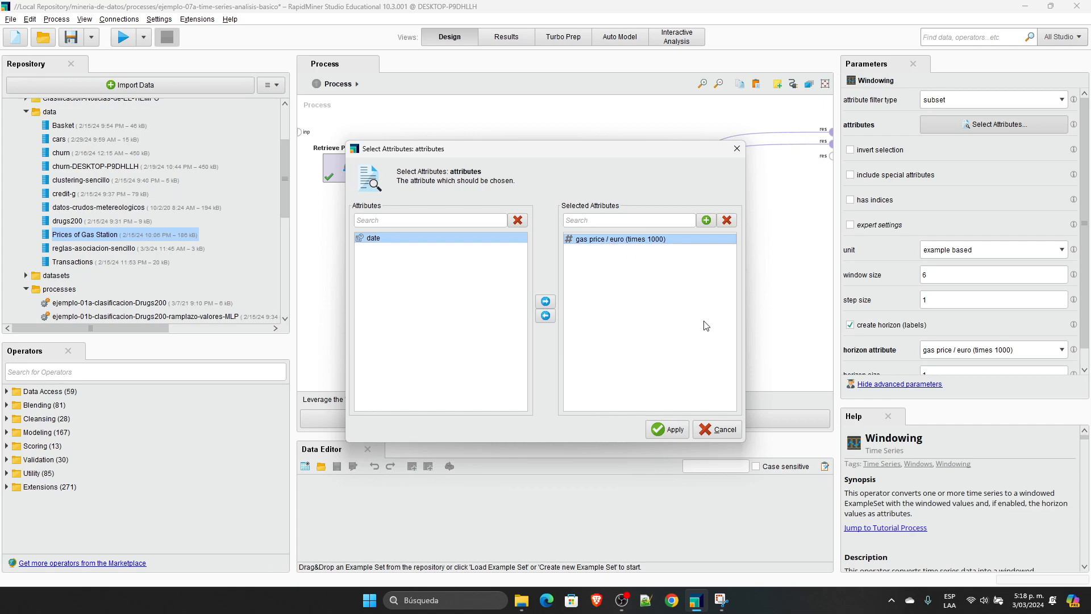
key("Escape")
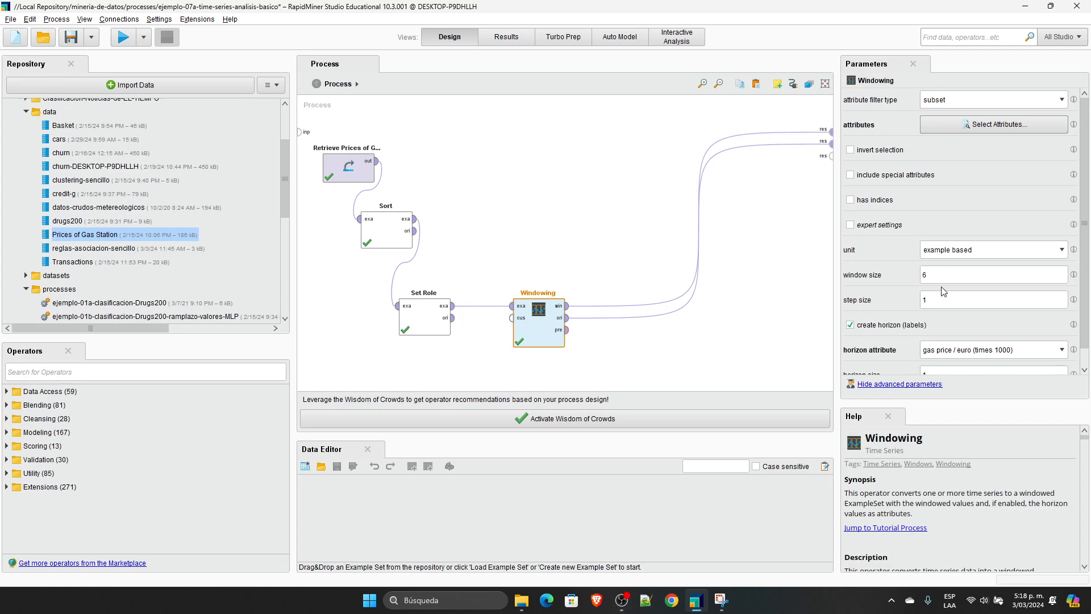
Step: Widen the "- 5" and "- 0" gas price columns in the Windowing result, and highlight the first seven prices in the Set Role result
left_click(505, 36)
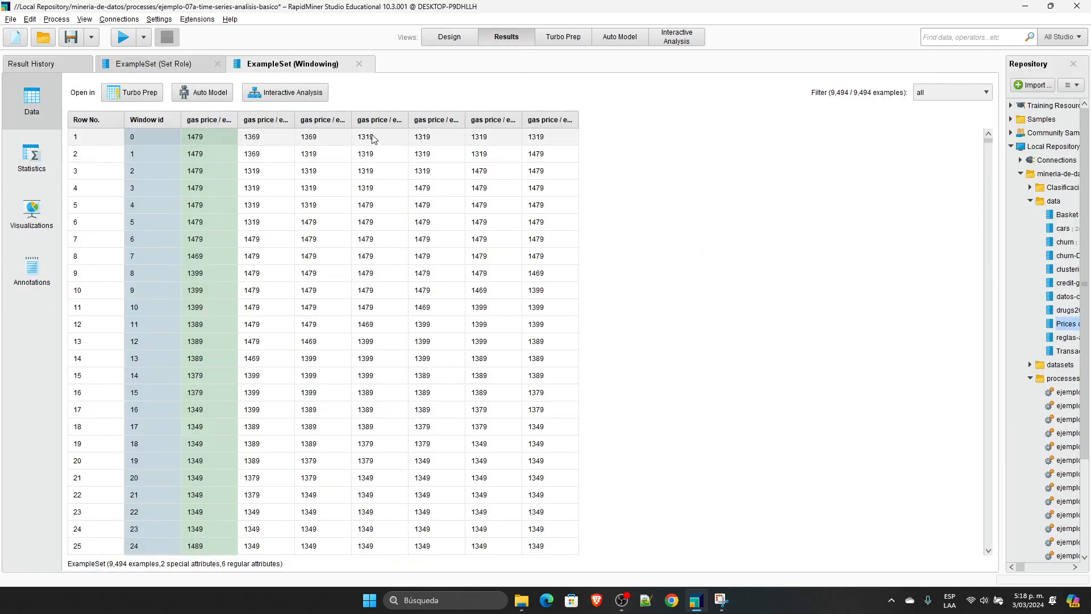
left_click_drag(293, 117, 389, 119)
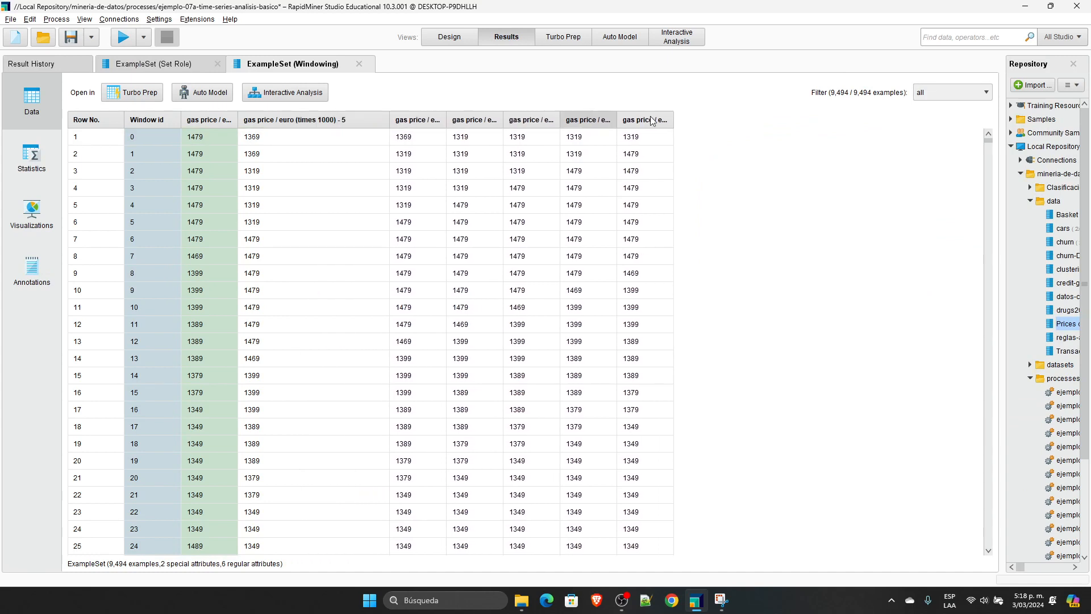
left_click_drag(678, 122, 849, 120)
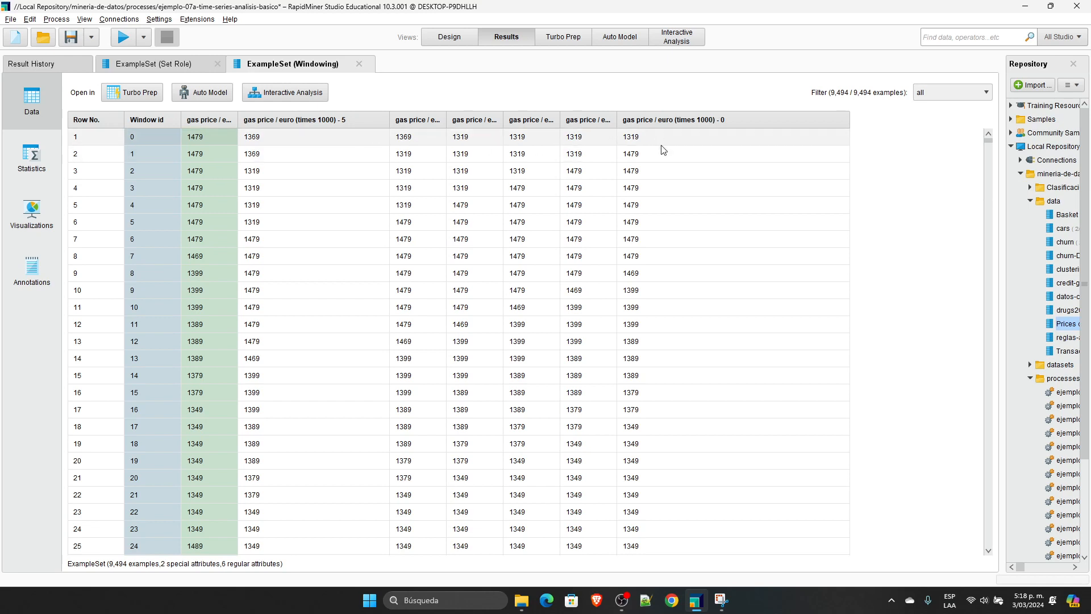
left_click(136, 68)
left_click_drag(227, 138, 226, 218)
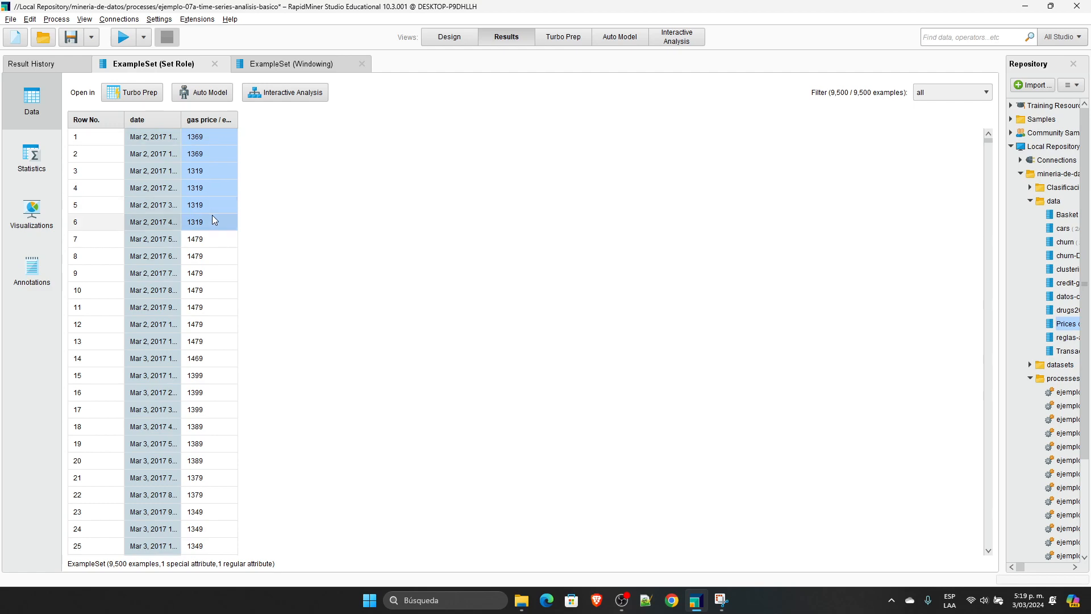
left_click(225, 245)
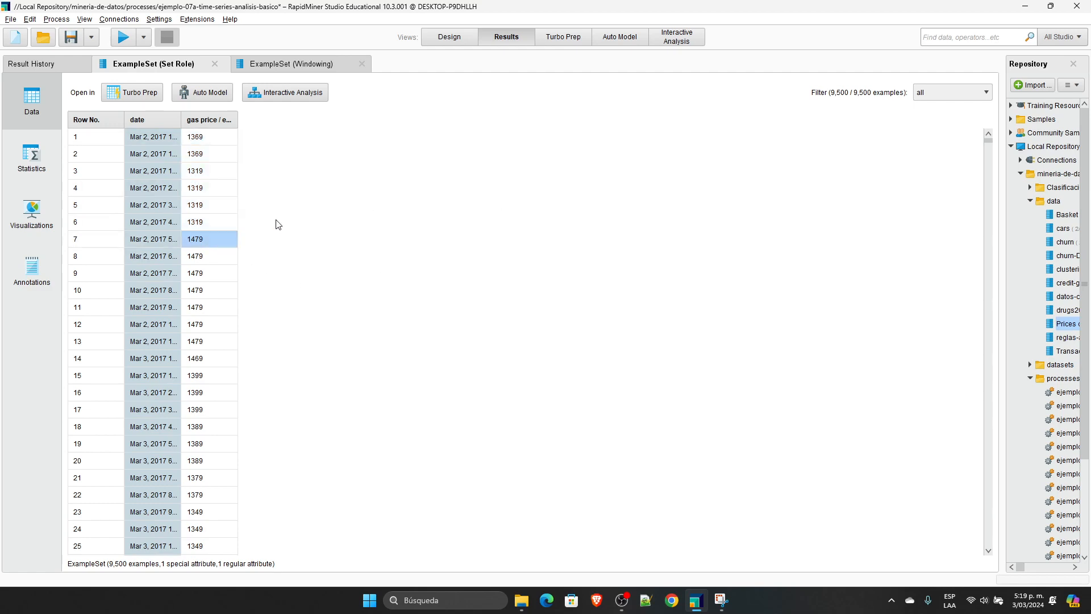
Step: Return to the process design and show the horizon attribute and horizon size parameters of Windowing
left_click(454, 37)
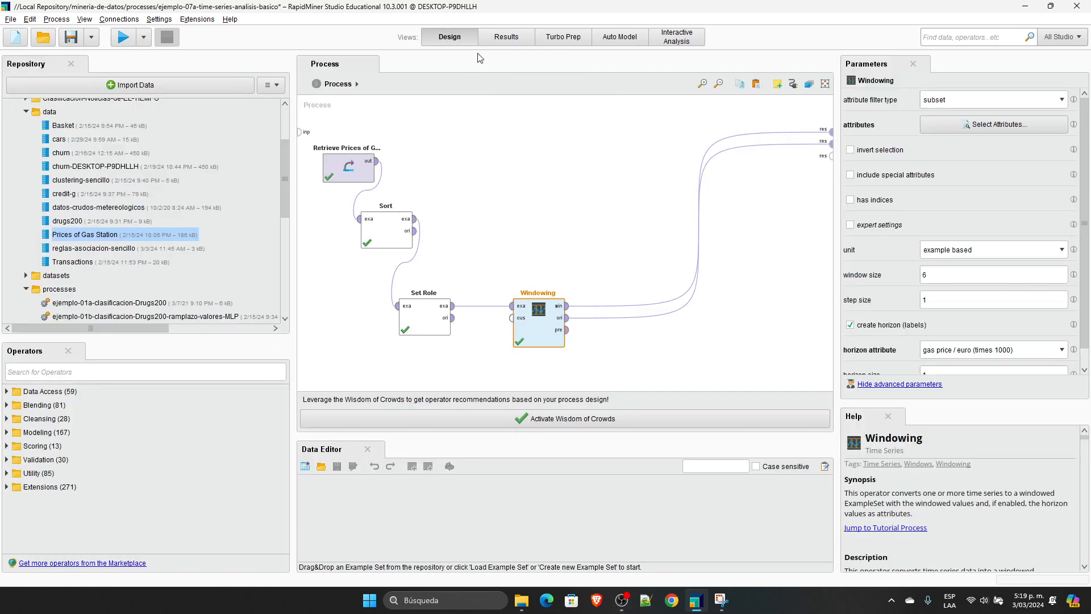
scroll(986, 352, "down", 1)
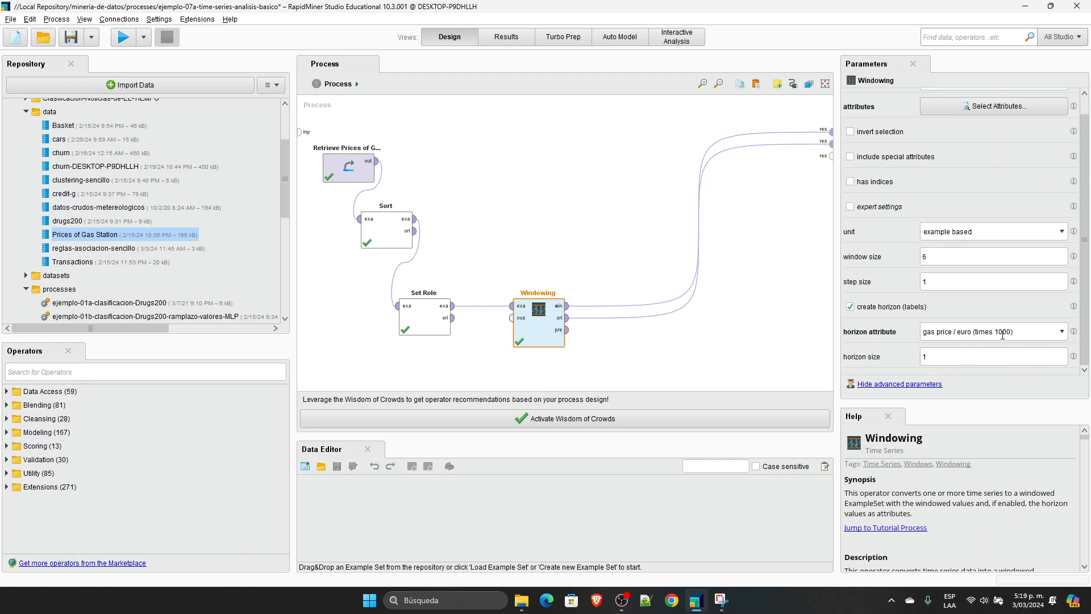
left_click(948, 361)
Step: Compare the first seven prices in the Set Role result with the first row of the Windowing result
left_click(501, 39)
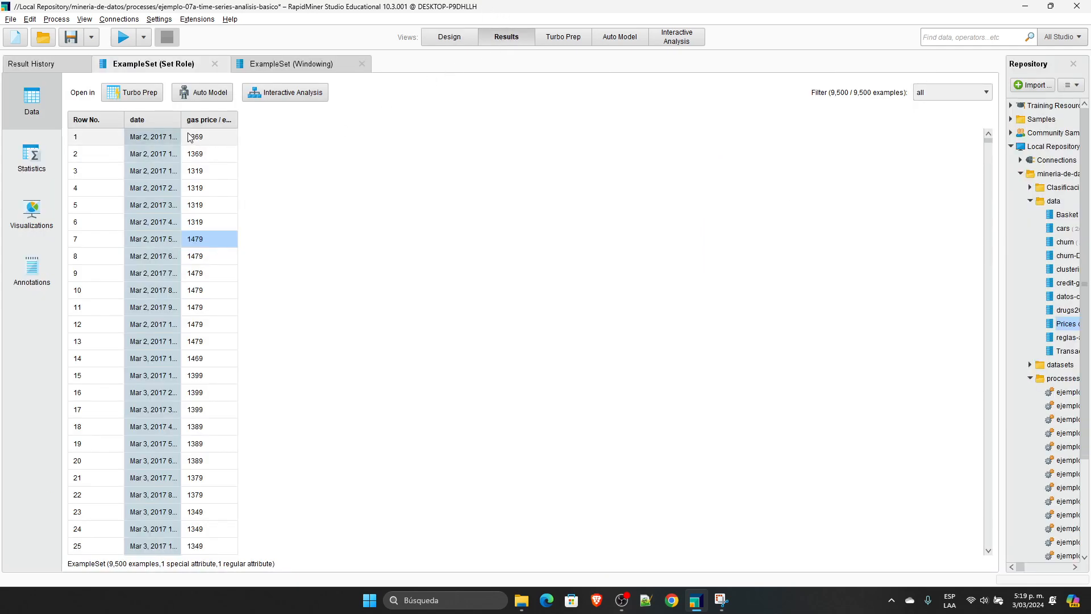
left_click_drag(189, 135, 198, 221)
left_click(200, 238)
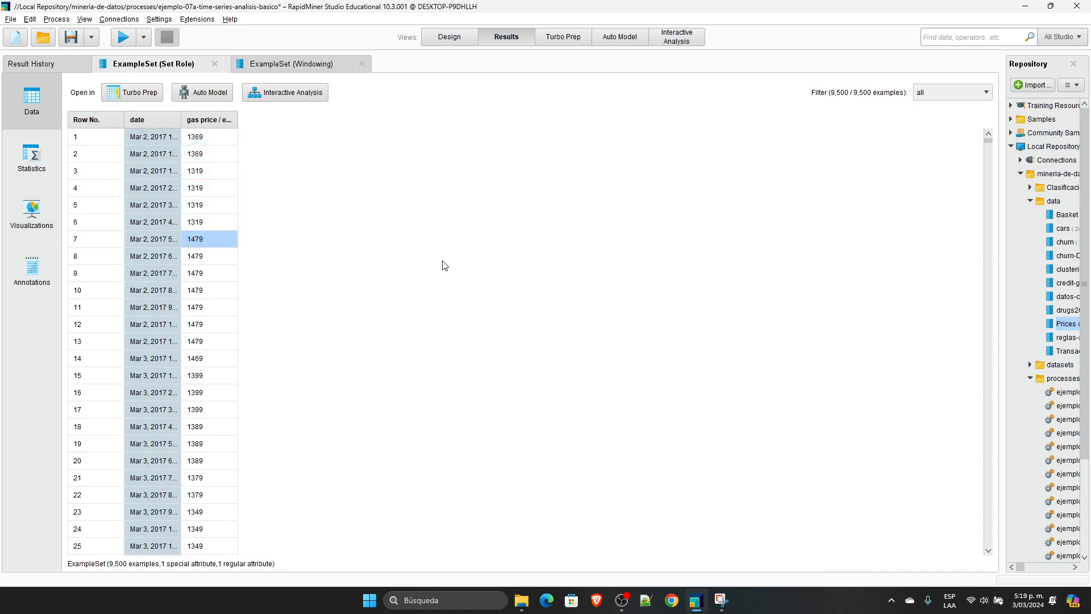
left_click(340, 67)
left_click(355, 136)
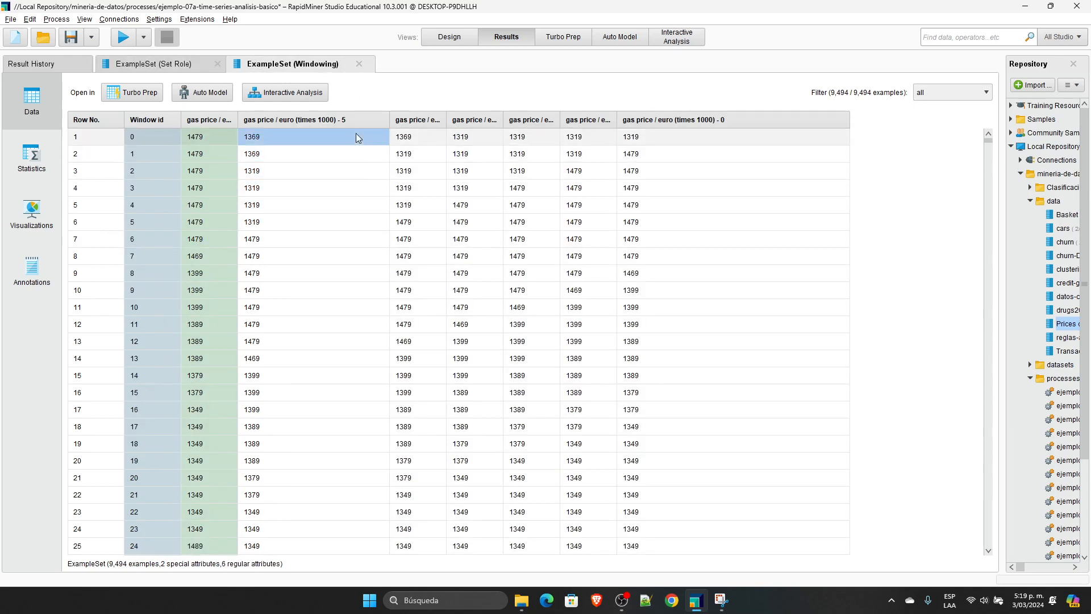
left_click(220, 138)
Step: Set the window size of Windowing to 3 in the process design and run the process
left_click(447, 41)
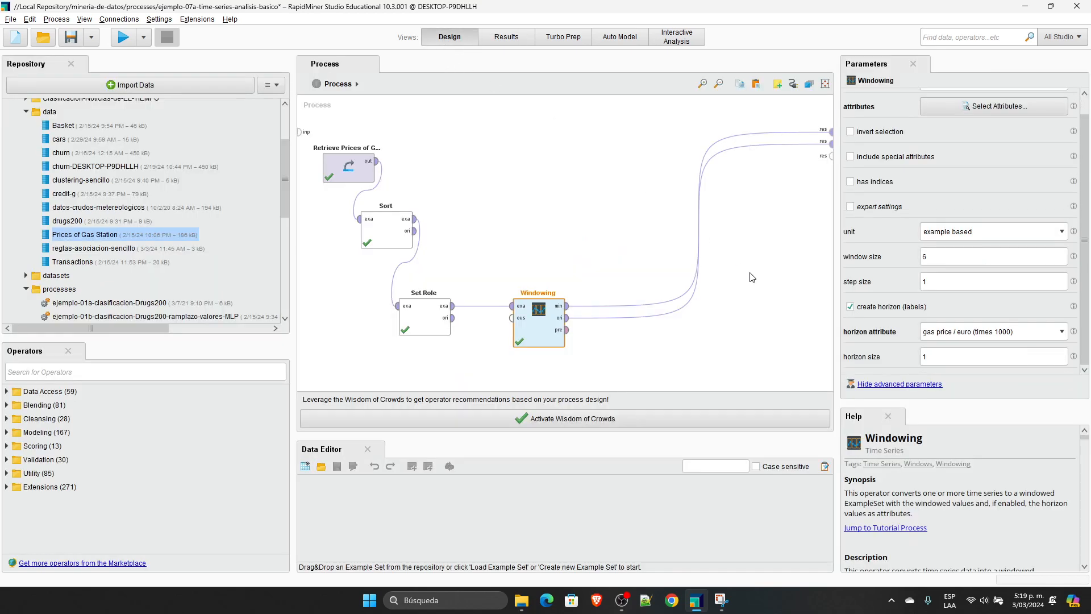
double_click(935, 257)
left_click(505, 132)
left_click(123, 37)
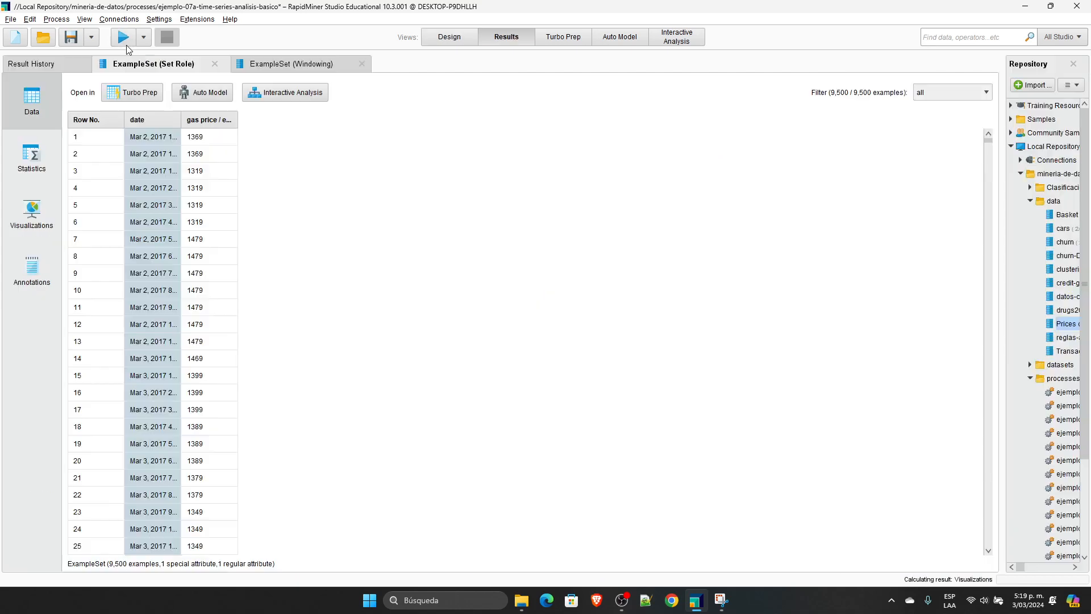
Step: Show the Windowing result and widen its "- 2", "- 1", "- 0" and horizon columns until their full names can be read
left_click(284, 65)
left_click(305, 138)
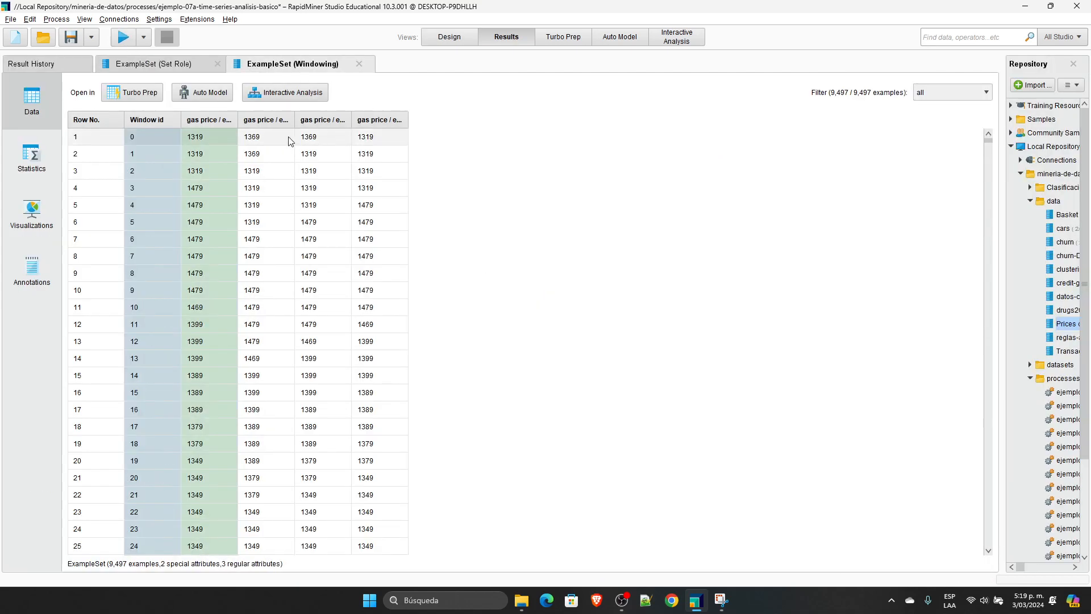
left_click_drag(294, 119, 540, 119)
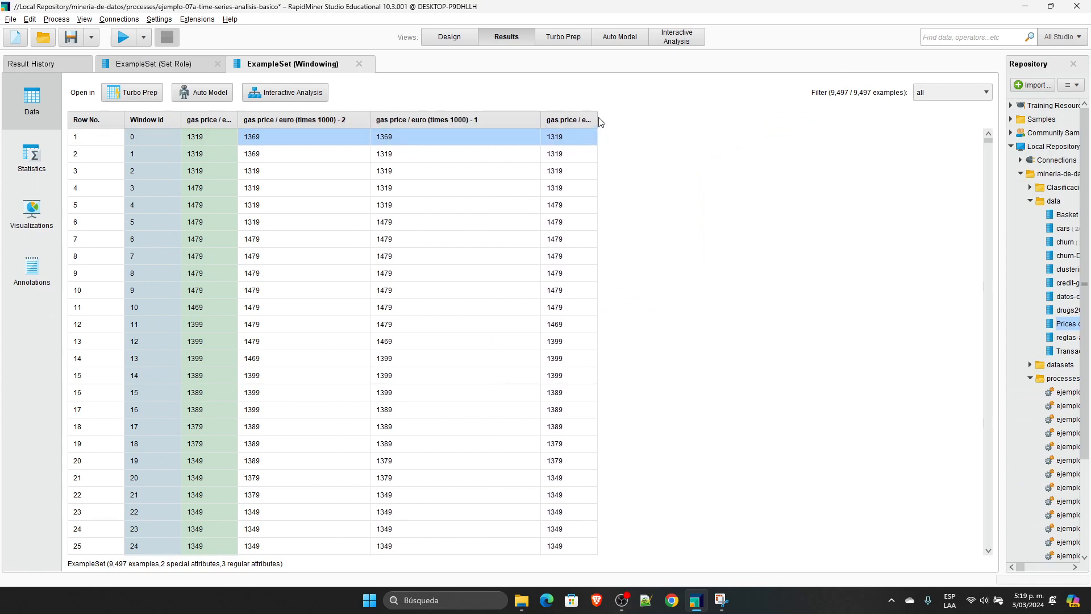
left_click_drag(598, 120, 697, 120)
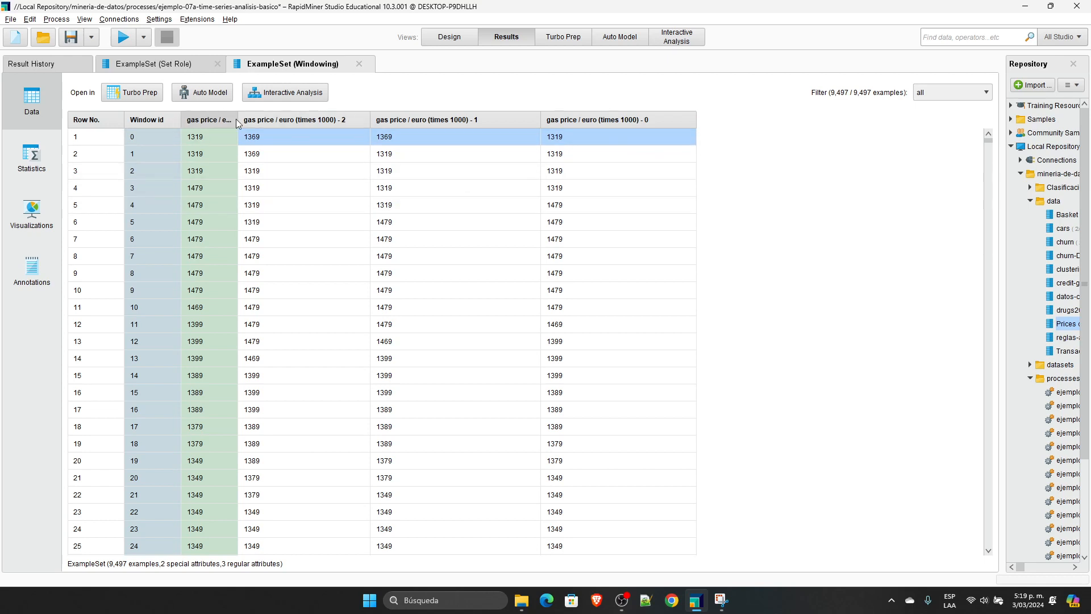
left_click_drag(238, 119, 335, 120)
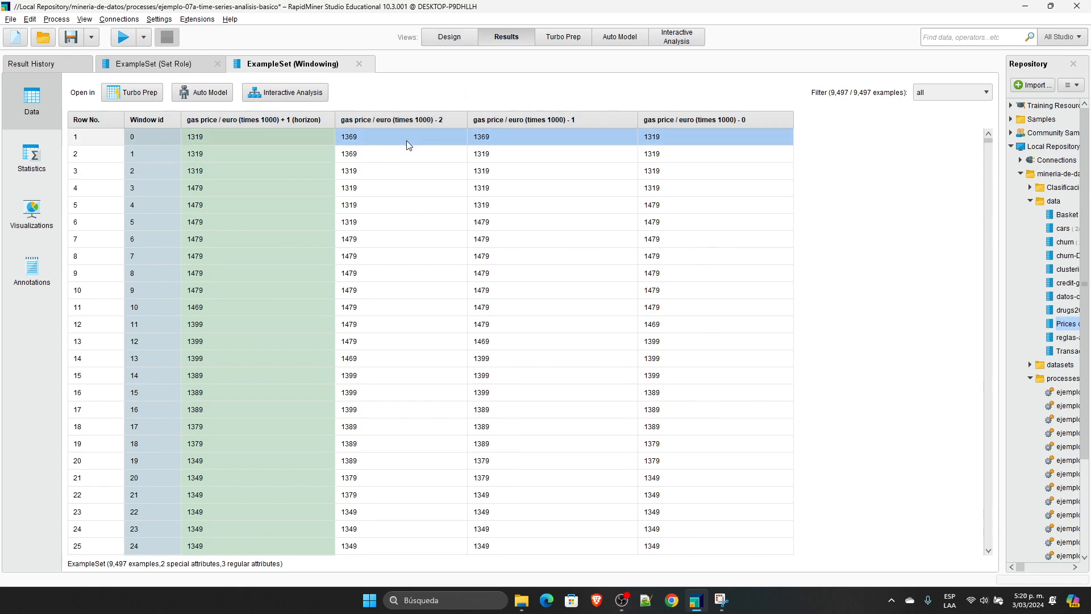
Step: Set the step size of Windowing to 2 in the process design and run the process
left_click(443, 37)
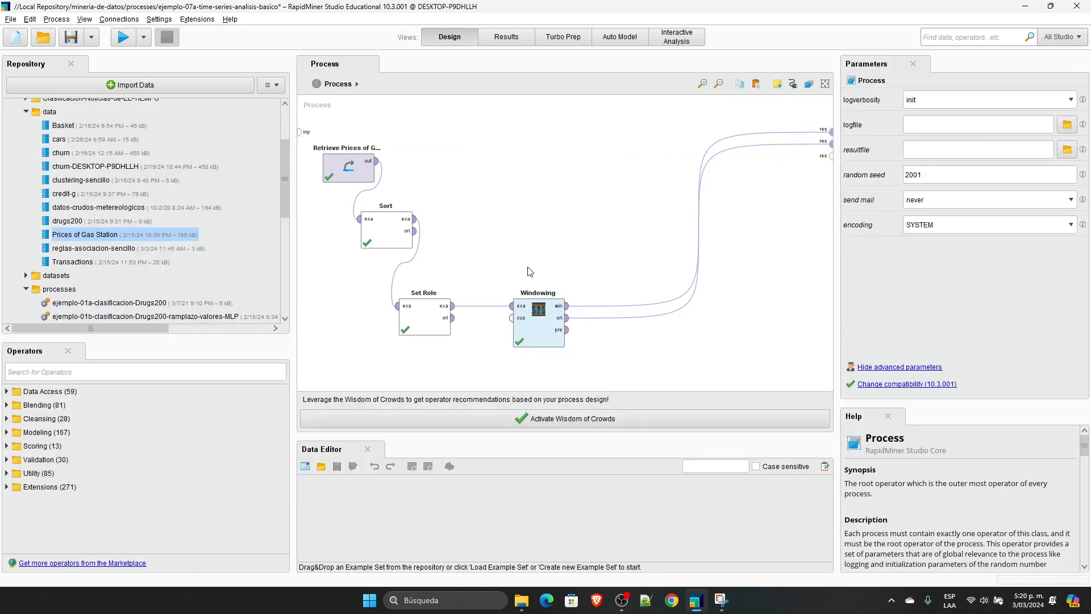
left_click(538, 321)
left_click(926, 300)
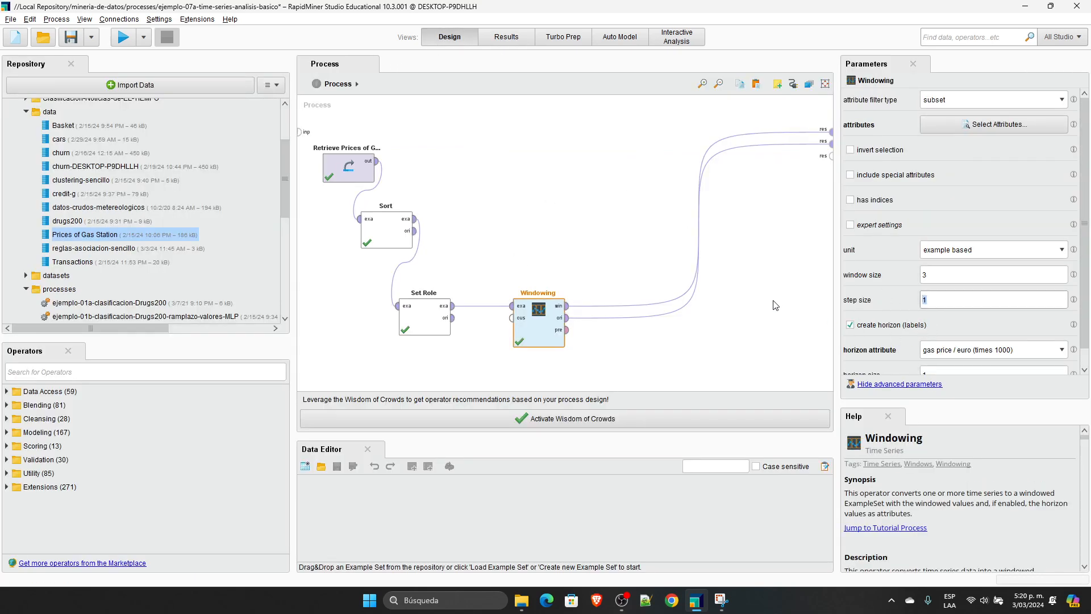
left_click(523, 182)
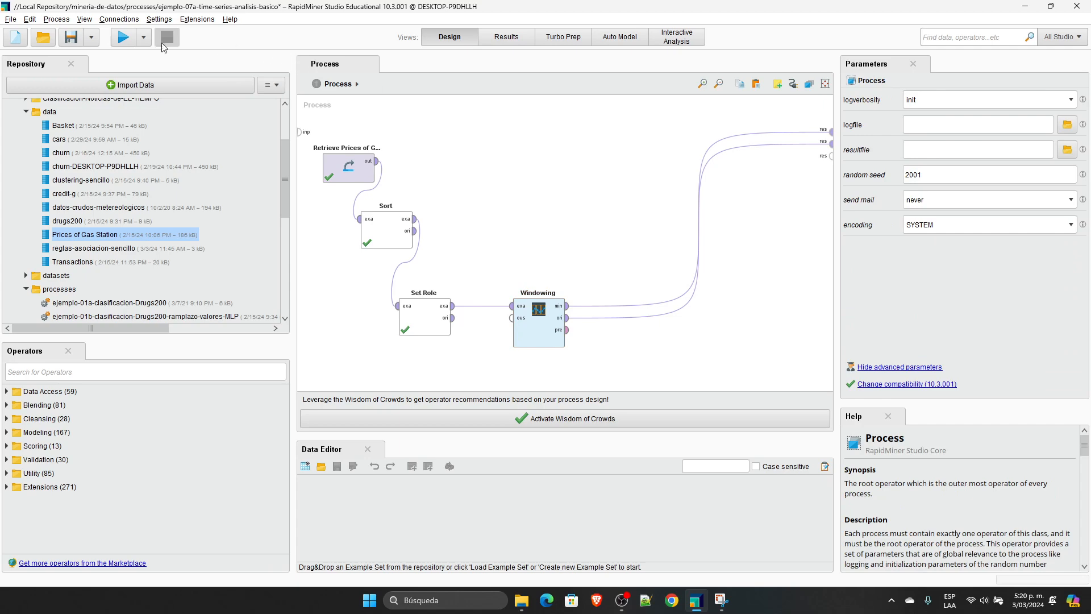
left_click(122, 37)
Step: Widen the lagged price columns in the Windowing result and compare its rows with the original prices in the Set Role result
left_click(274, 66)
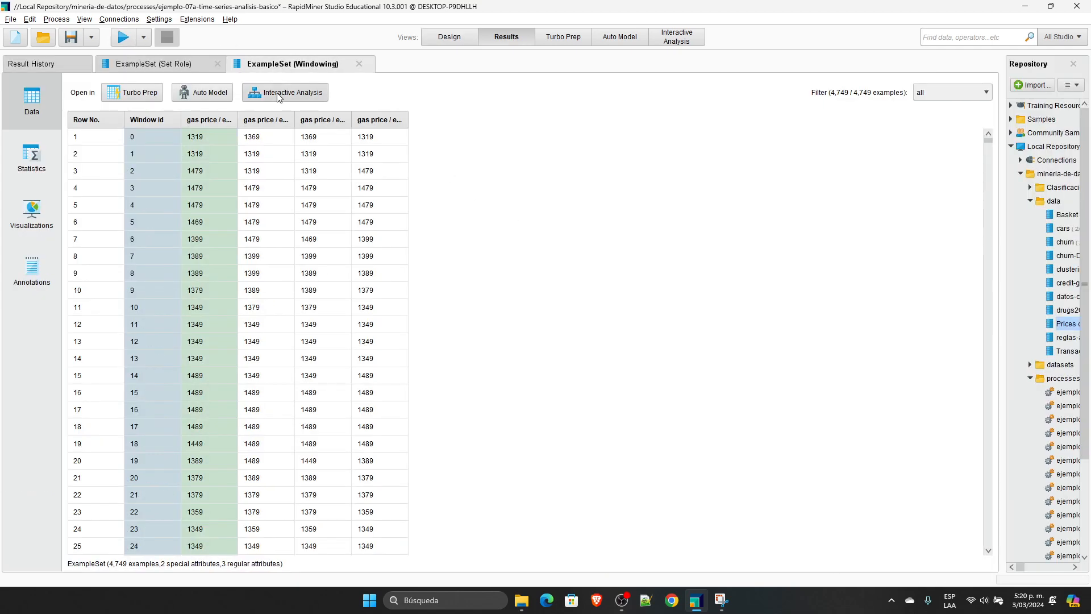
left_click_drag(295, 116, 749, 121)
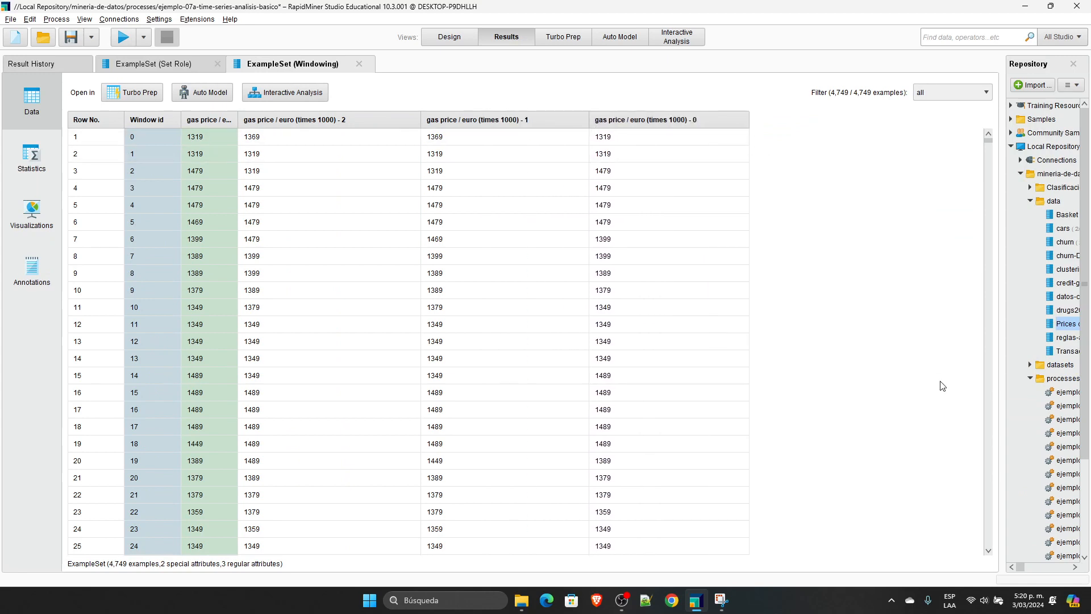
left_click(157, 66)
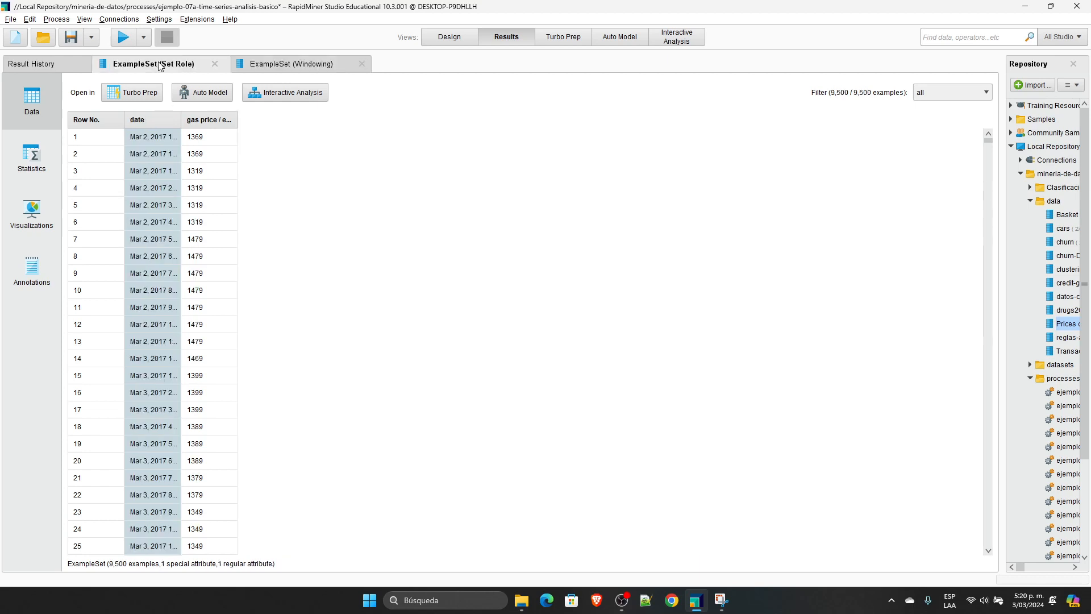
left_click_drag(237, 120, 370, 117)
left_click_drag(299, 135, 215, 165)
left_click(290, 64)
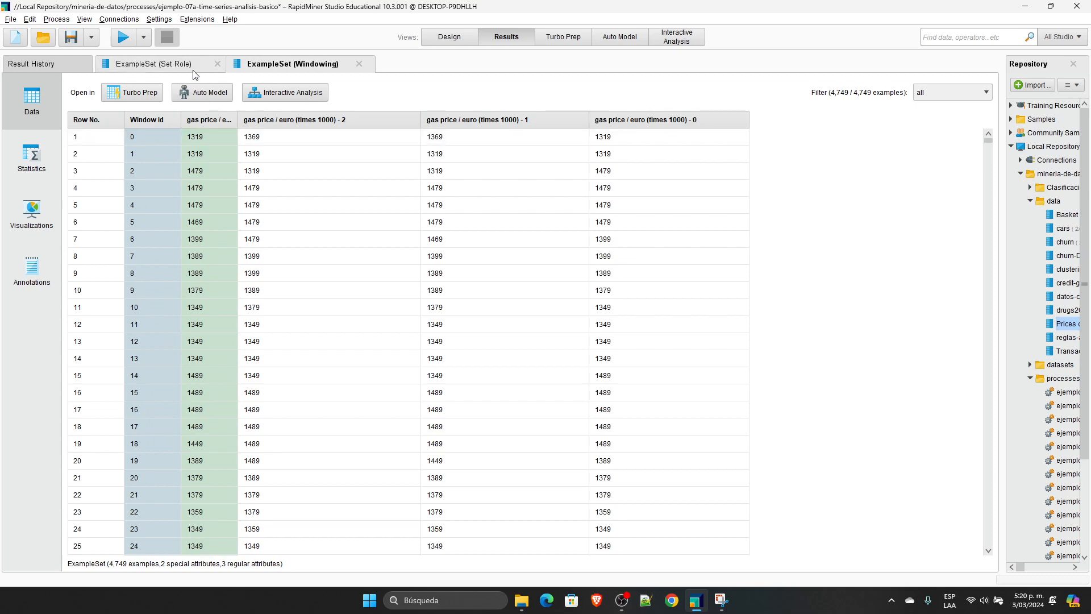
left_click(150, 64)
Step: Return to the Windowing operator's parameters and read the description of step size
left_click(435, 38)
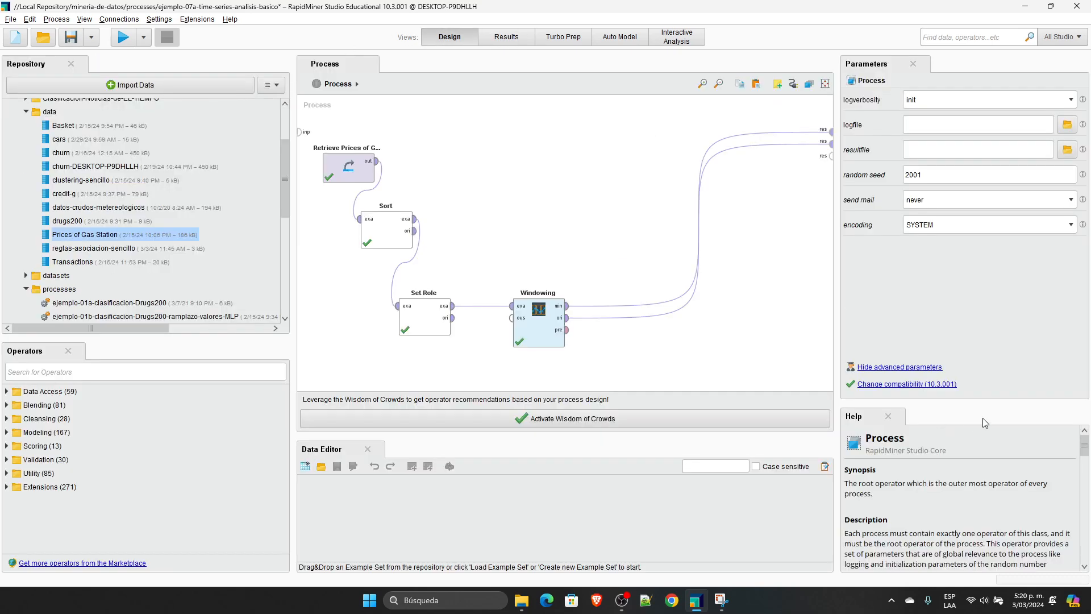
left_click(535, 314)
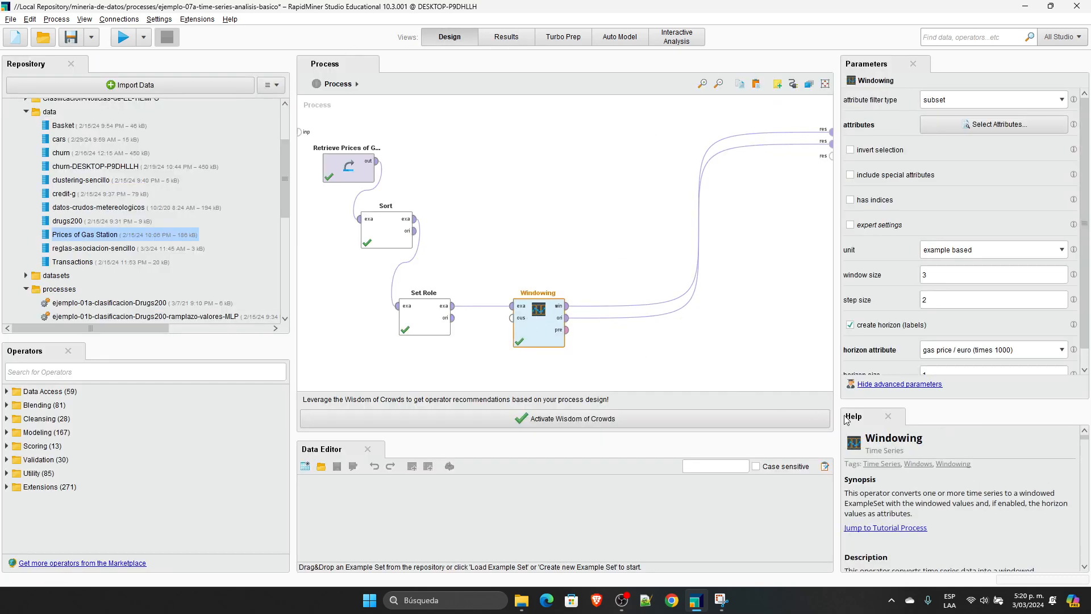
mouse_move(1076, 302)
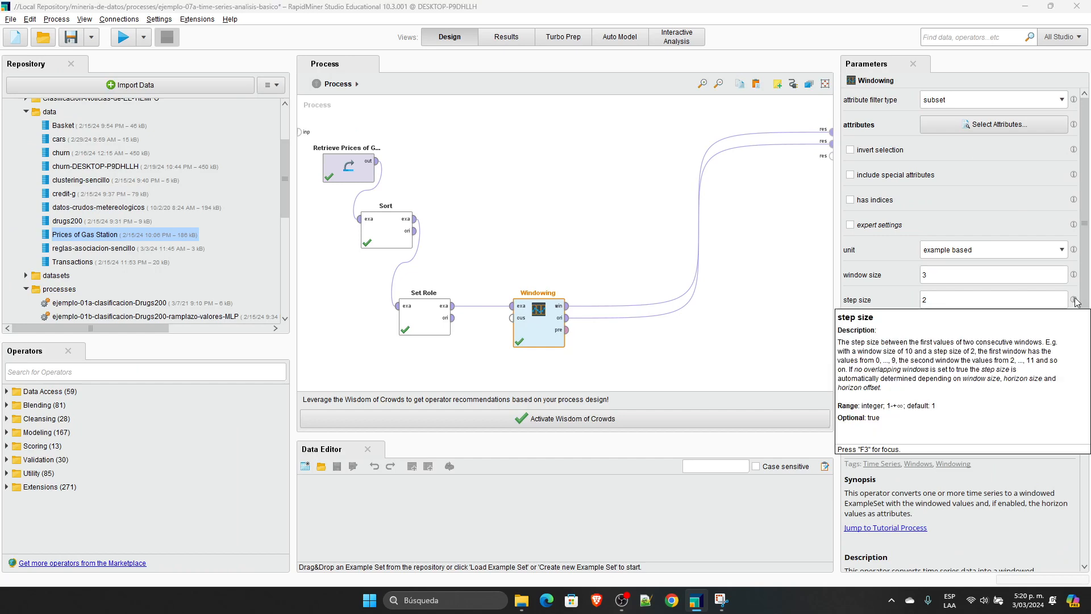
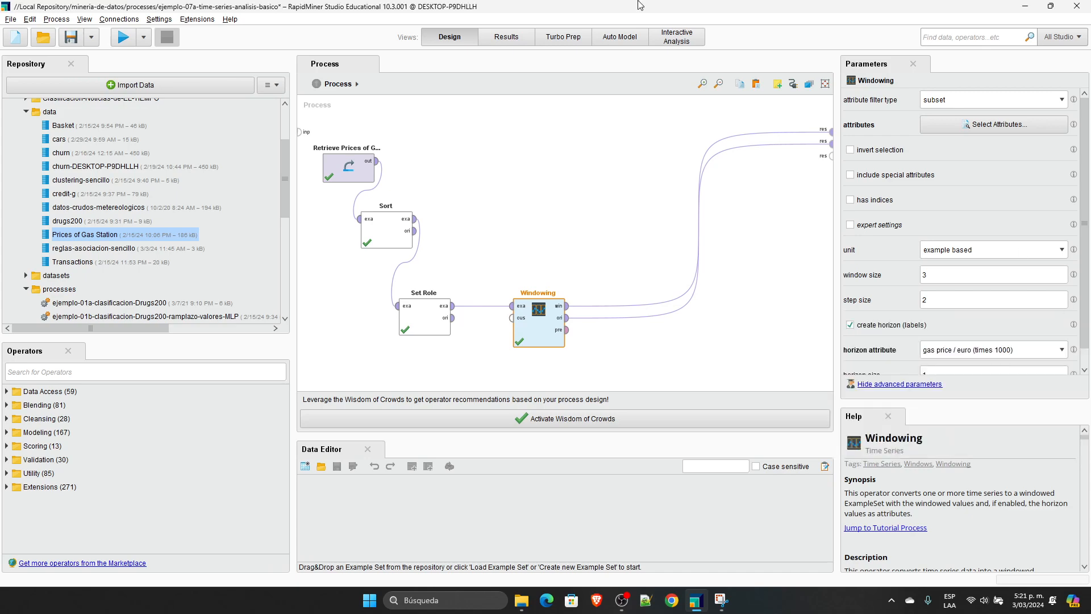
Step: Show the Windowing result and highlight the three lagged gas prices in its first row
left_click(508, 37)
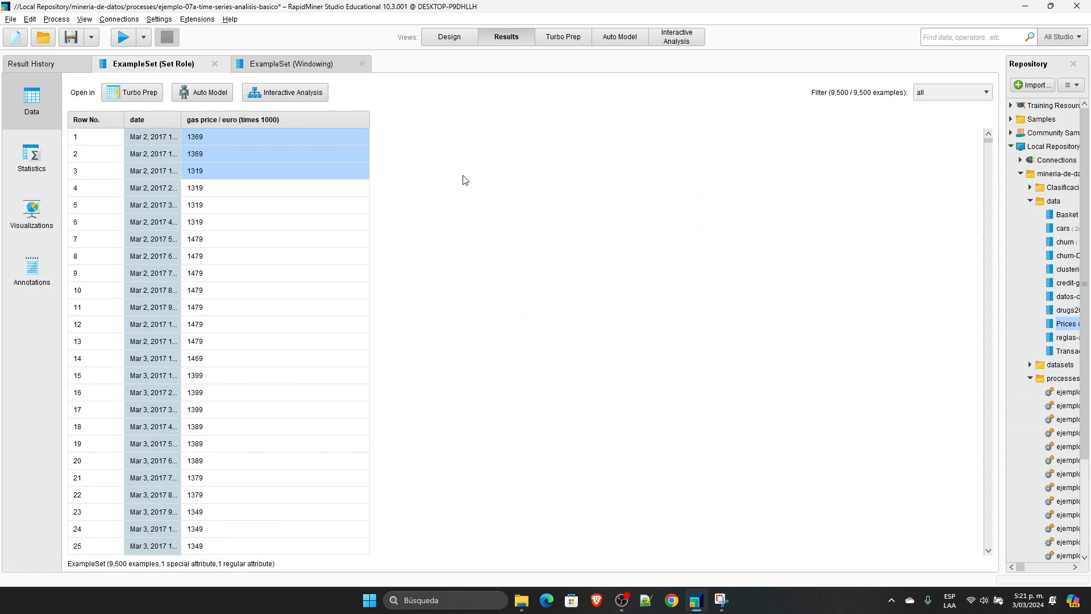
left_click(315, 65)
left_click_drag(347, 134, 640, 142)
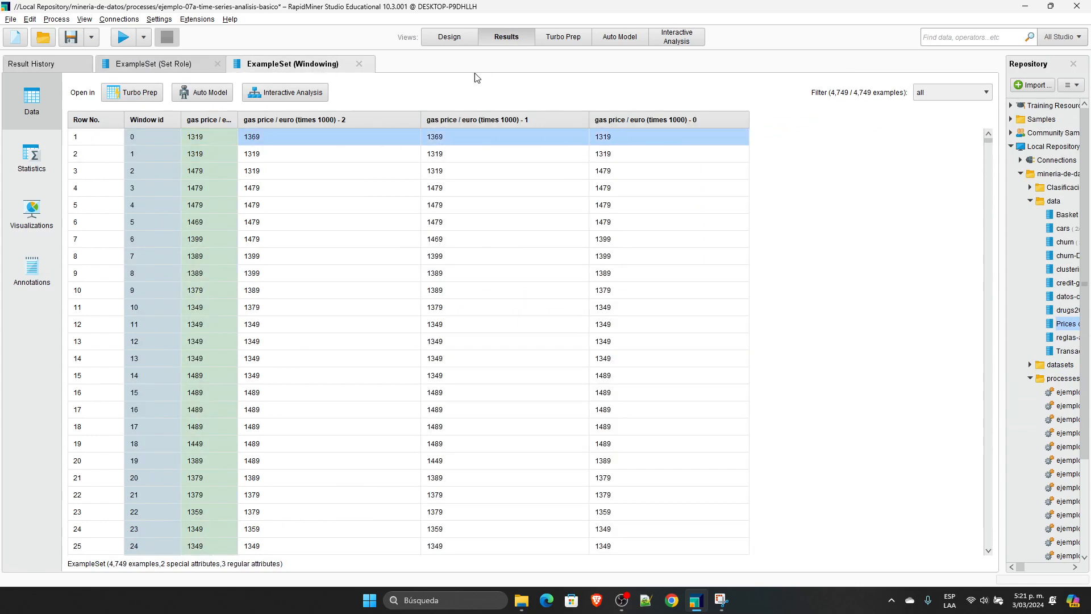
Step: In the Set Role result, highlight the gas prices of rows 2 to 4 and the price that follows in row 5
left_click(165, 64)
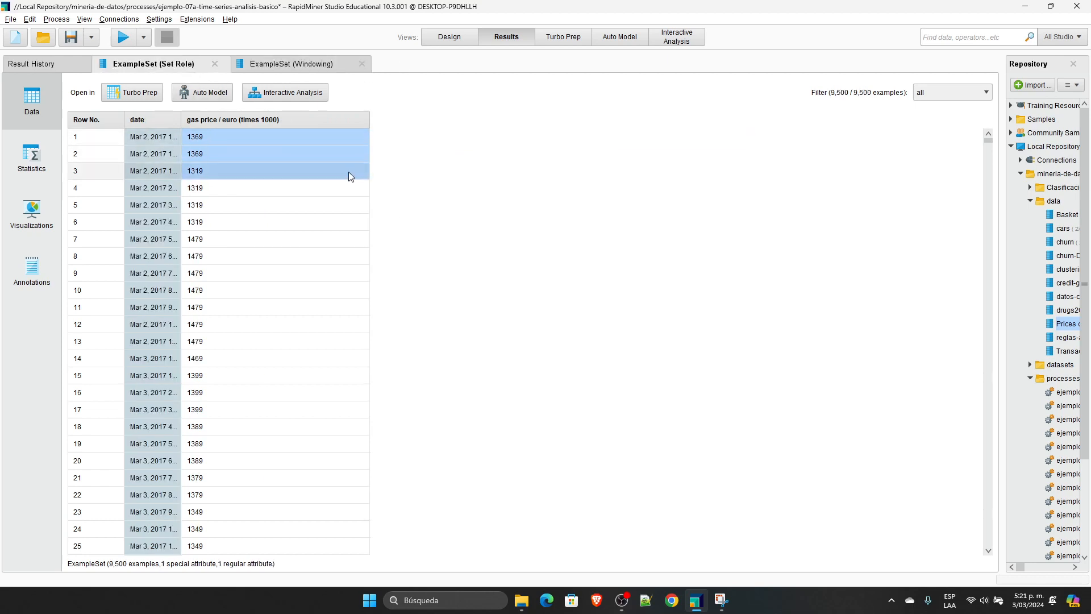
left_click(228, 188)
left_click_drag(223, 156, 224, 187)
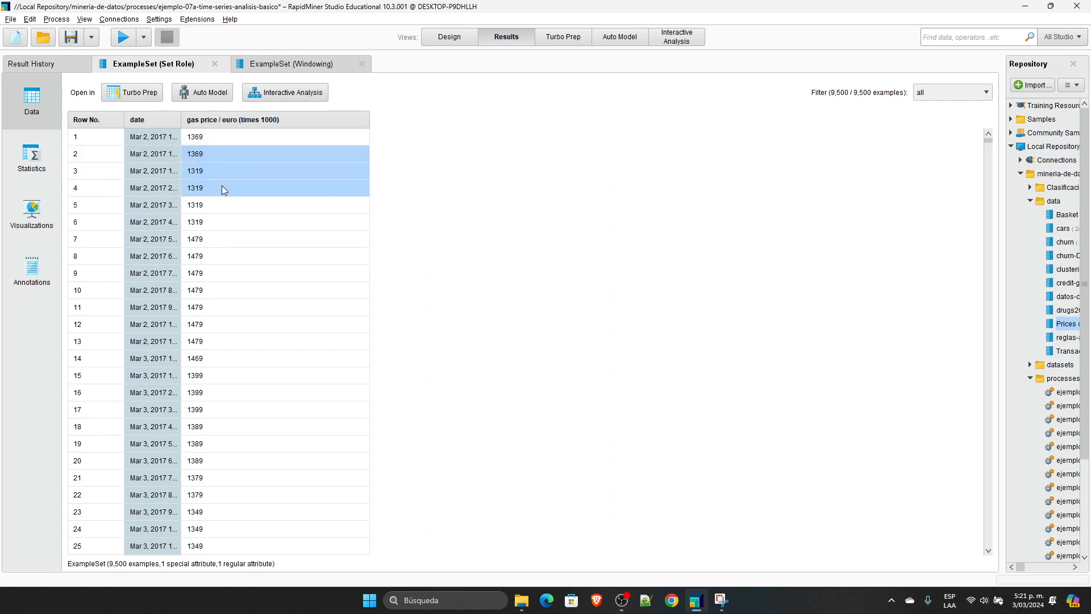
left_click(208, 207)
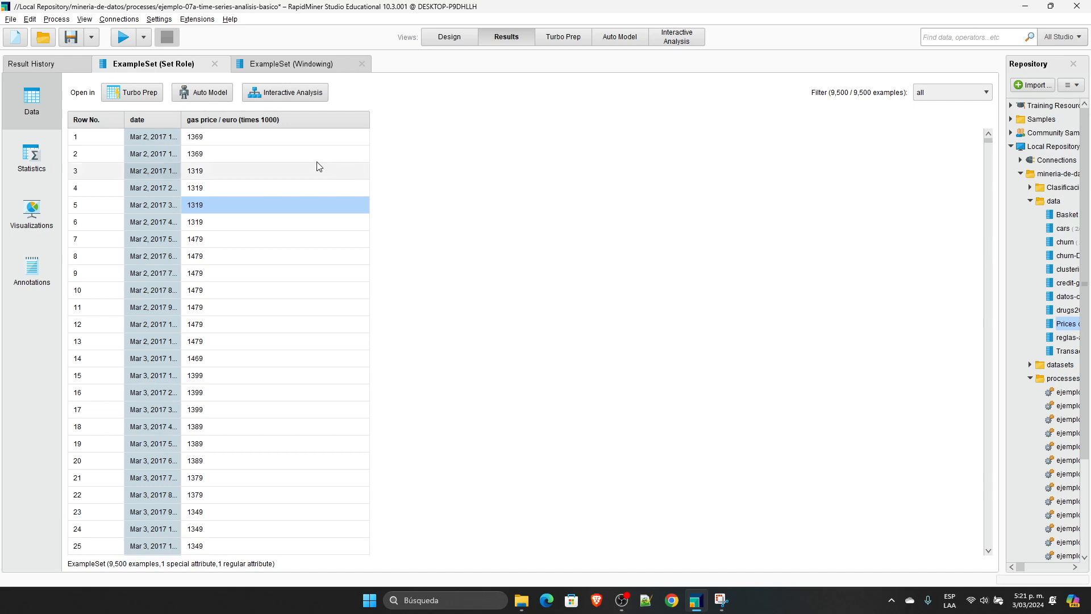
left_click(246, 135)
left_click(235, 171)
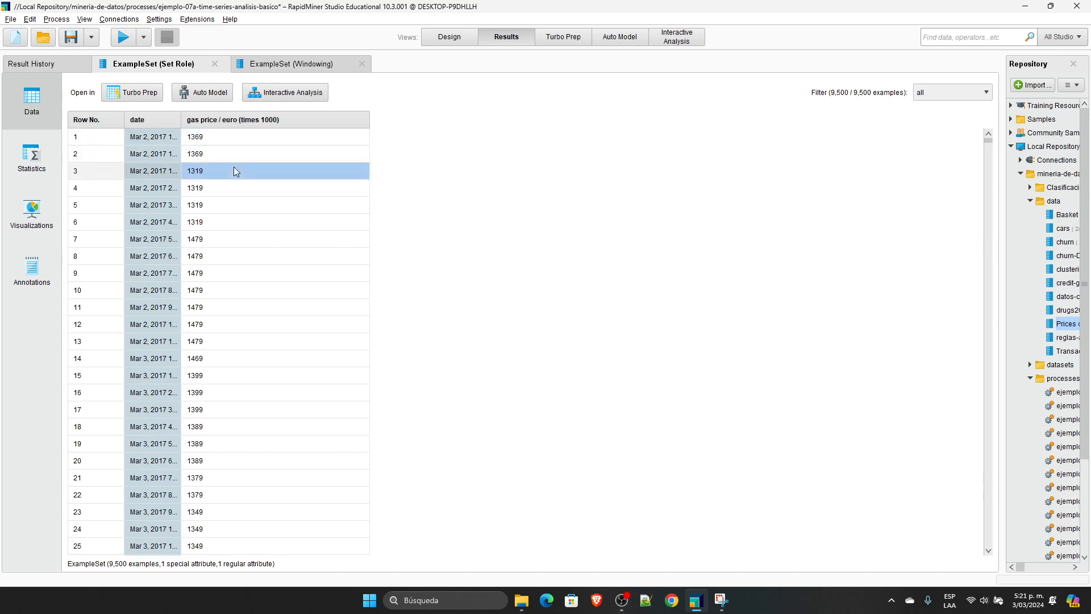
Step: Highlight the price window of rows 1 to 3 with row 4, and the shifted window of rows 2 to 4 with row 5
left_click_drag(224, 137, 222, 173)
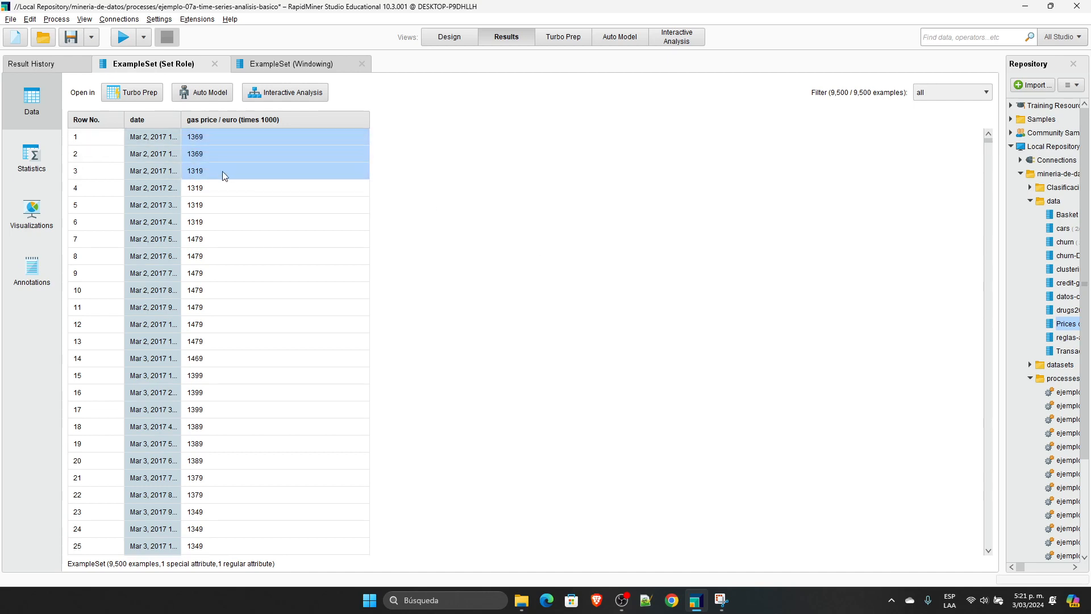
left_click(220, 186)
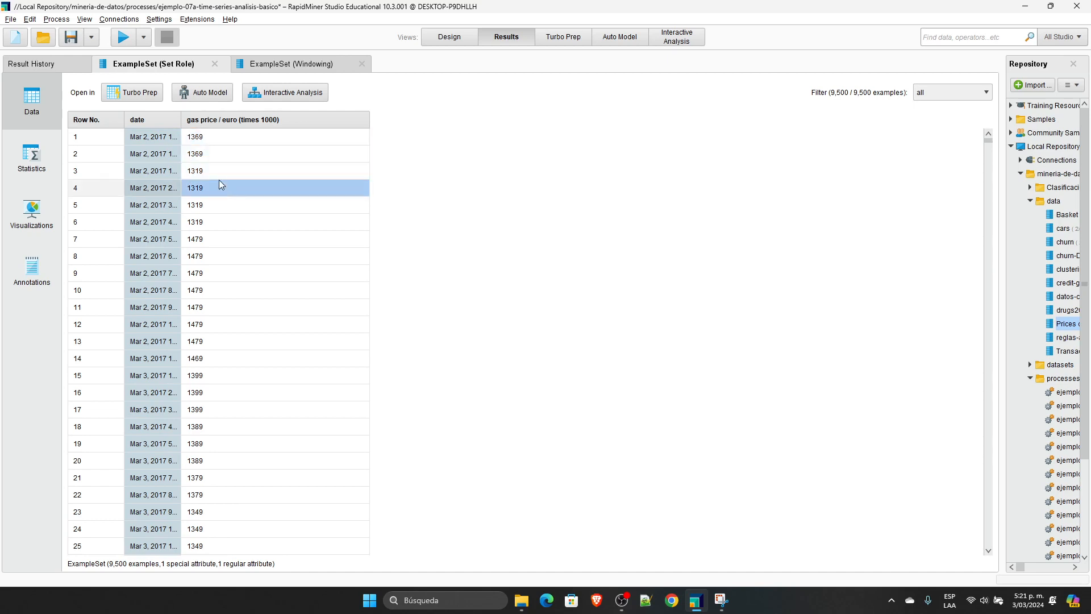
left_click_drag(220, 154, 219, 190)
left_click(216, 208)
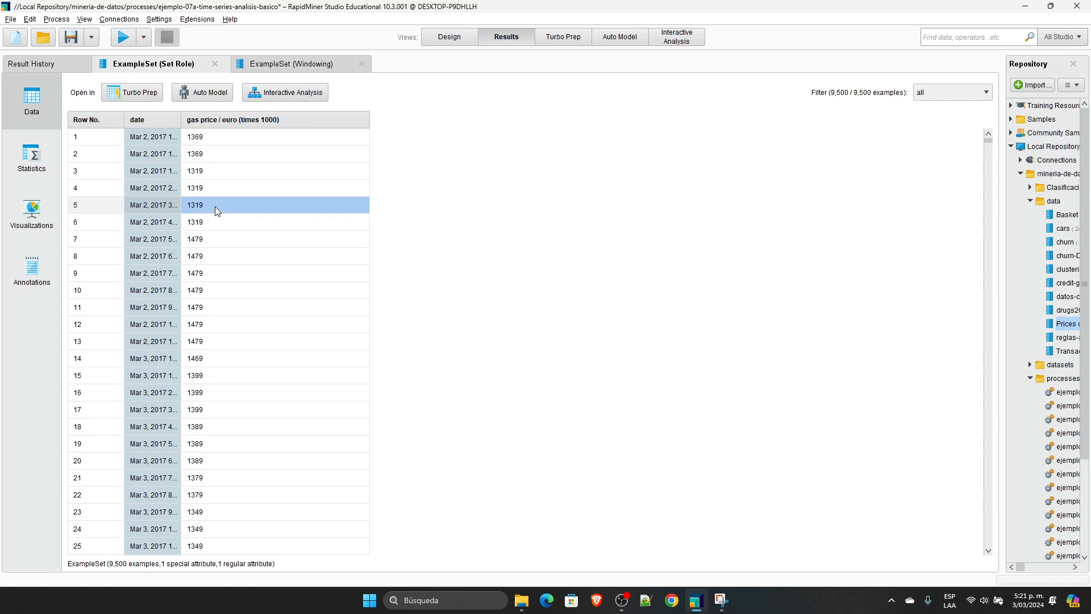
left_click(211, 138)
left_click(204, 172)
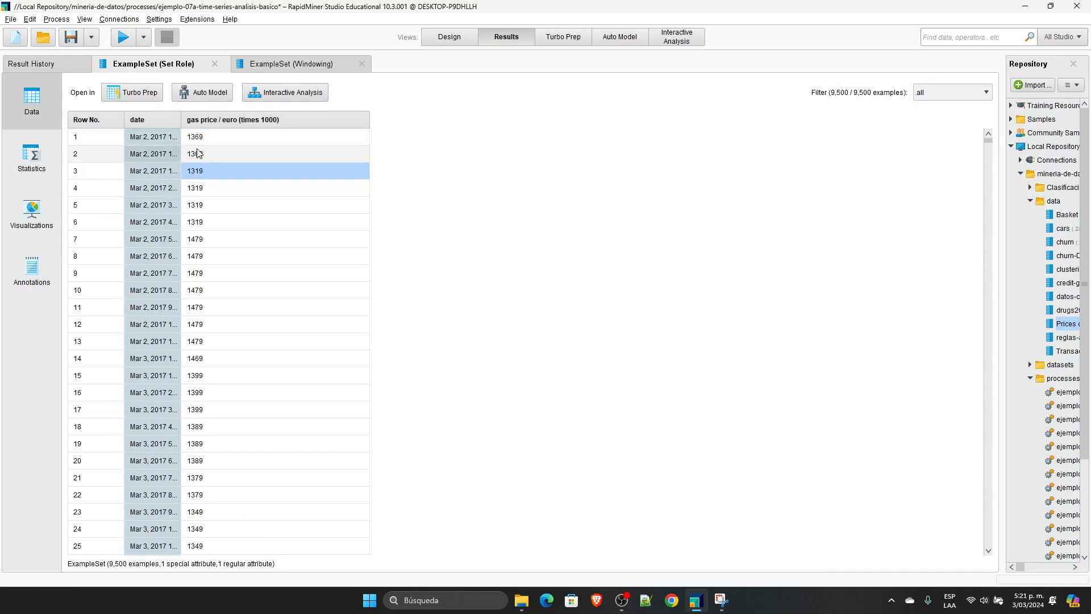
left_click(198, 154)
left_click(205, 170)
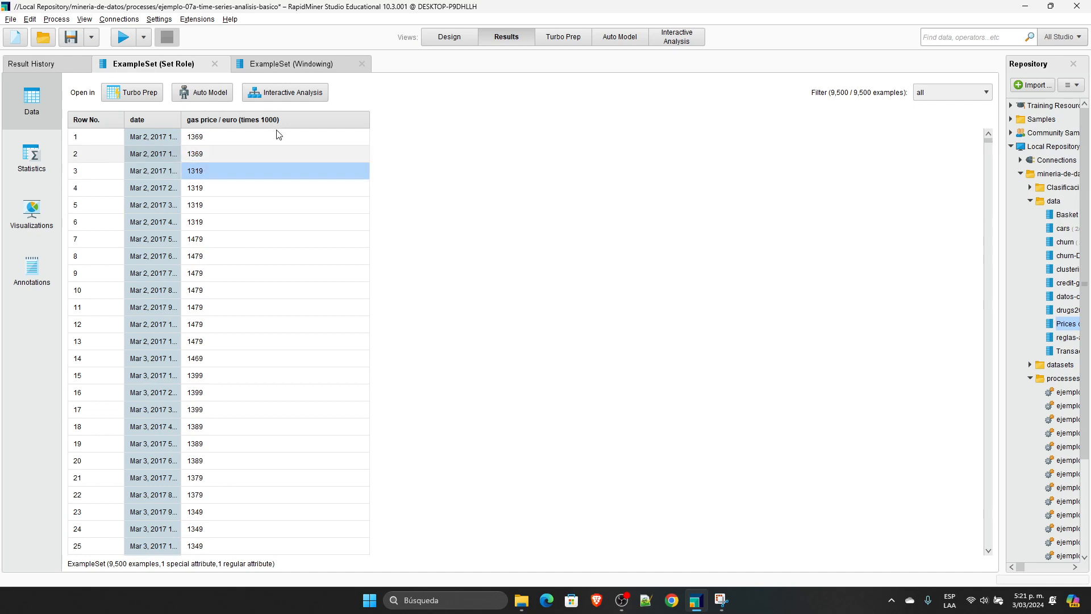
Step: Go back to the Windowing result and examine its first lagged-price rows against the original prices
left_click(292, 65)
left_click_drag(412, 165, 698, 157)
left_click_drag(287, 136, 686, 130)
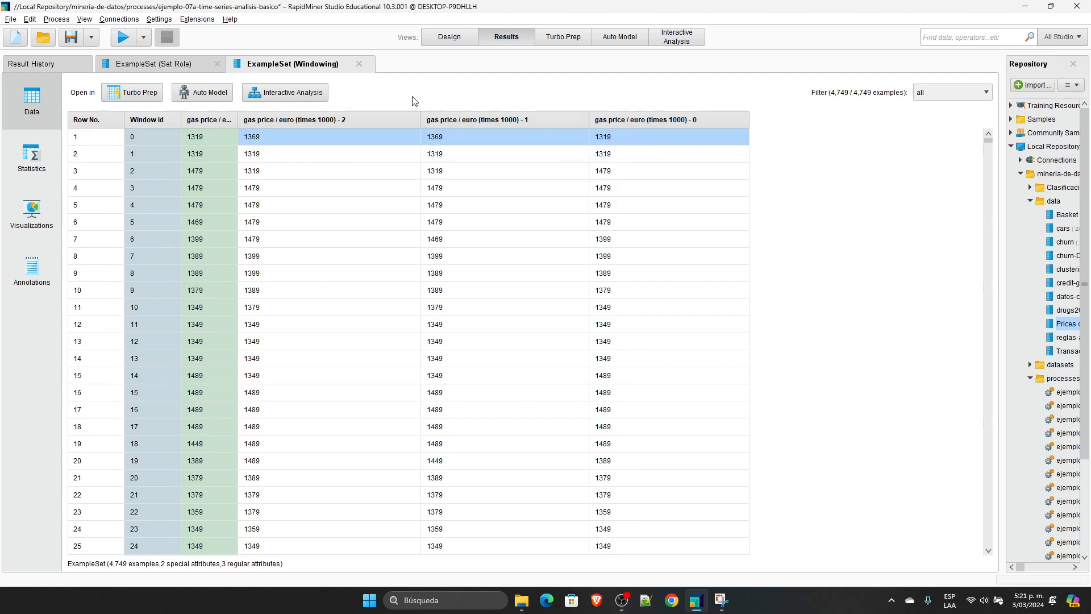
Step: Capture the first 15 rows of the Set Role result with the Snipping Tool and move the capture window up
left_click(166, 70)
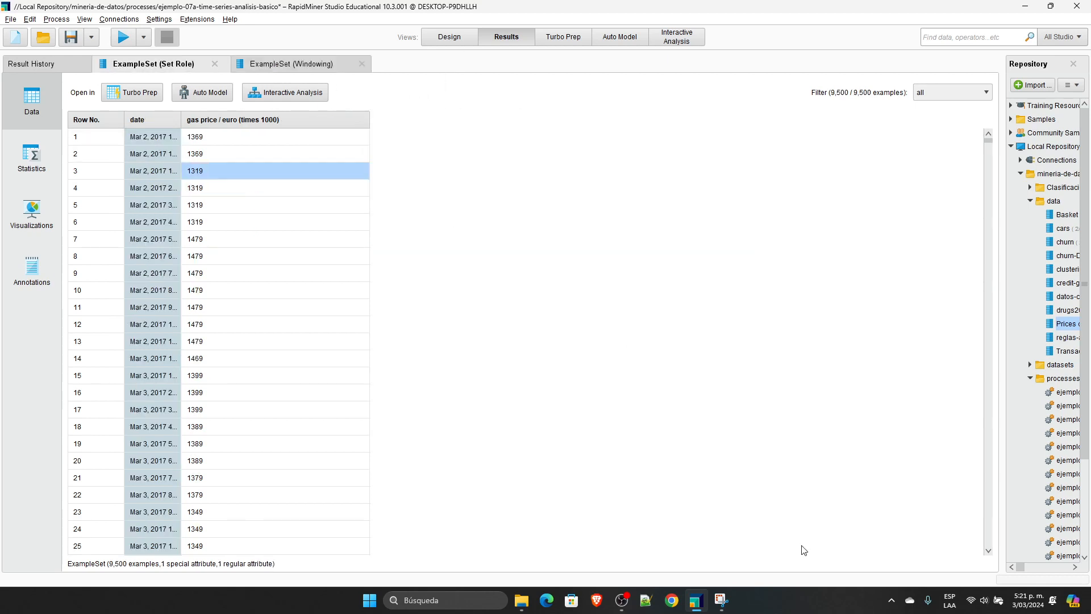
left_click(722, 604)
left_click(431, 291)
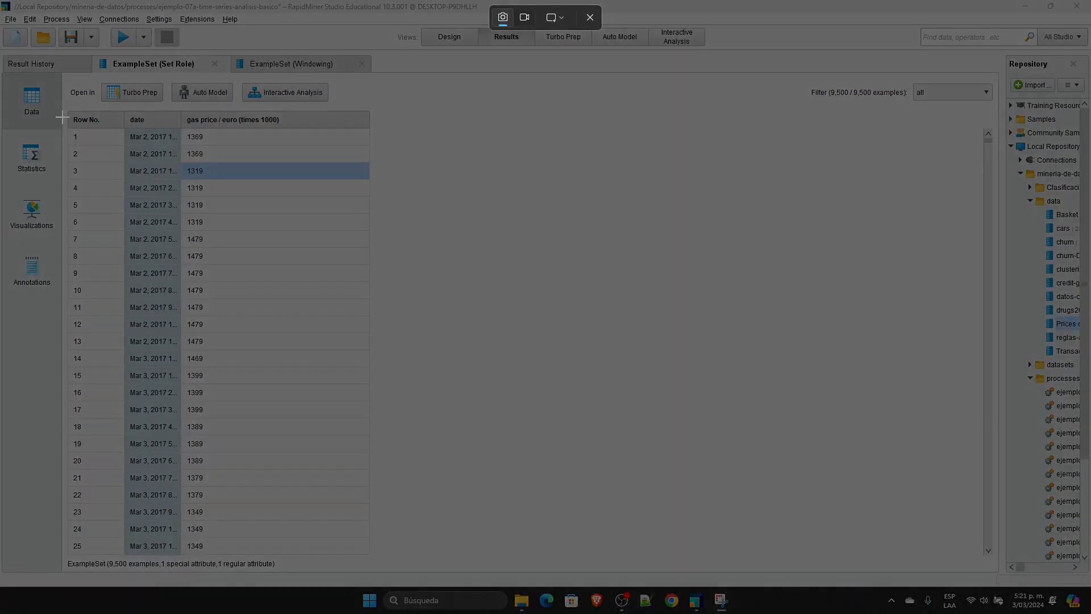
left_click_drag(62, 104, 421, 383)
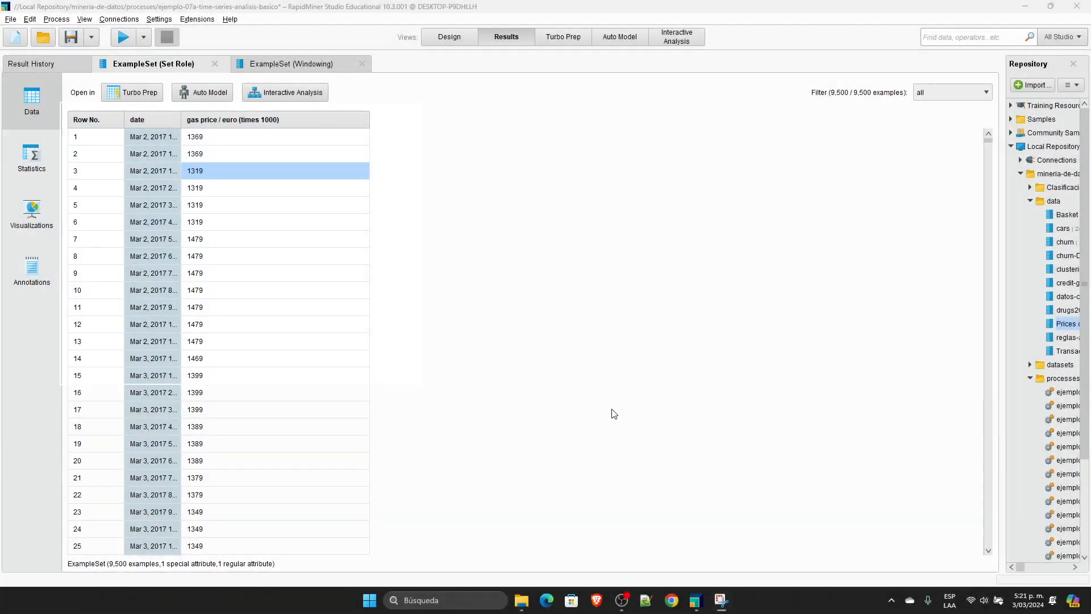
left_click_drag(762, 254, 753, 154)
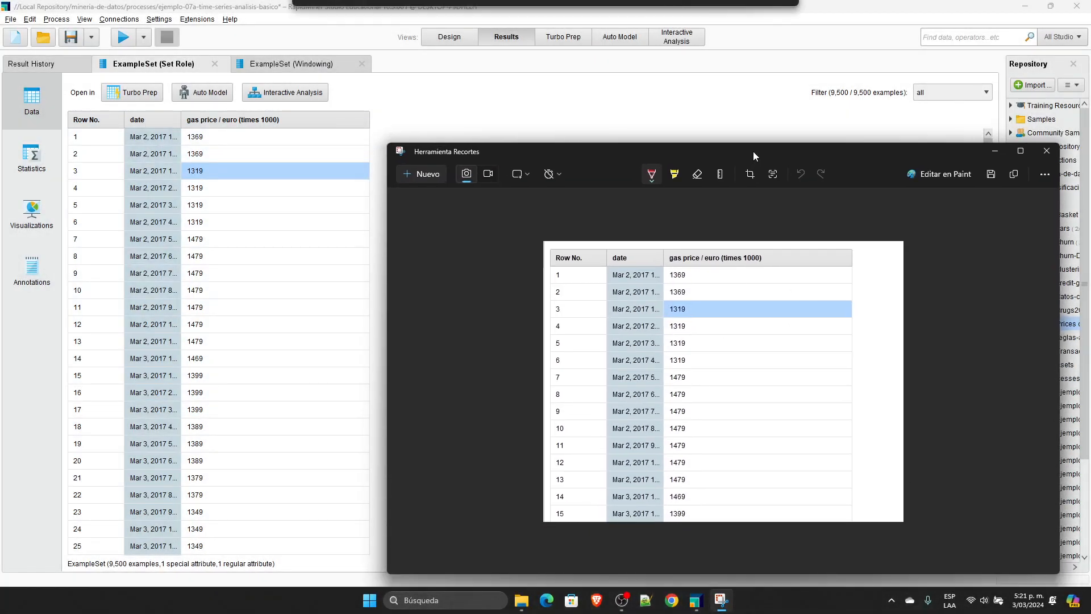
Step: Mark the windows of rows 1–3, 3–5 and 5–7 and their horizon rows 4, 6 and 8 in red, and close the capture
left_click_drag(701, 310, 694, 328)
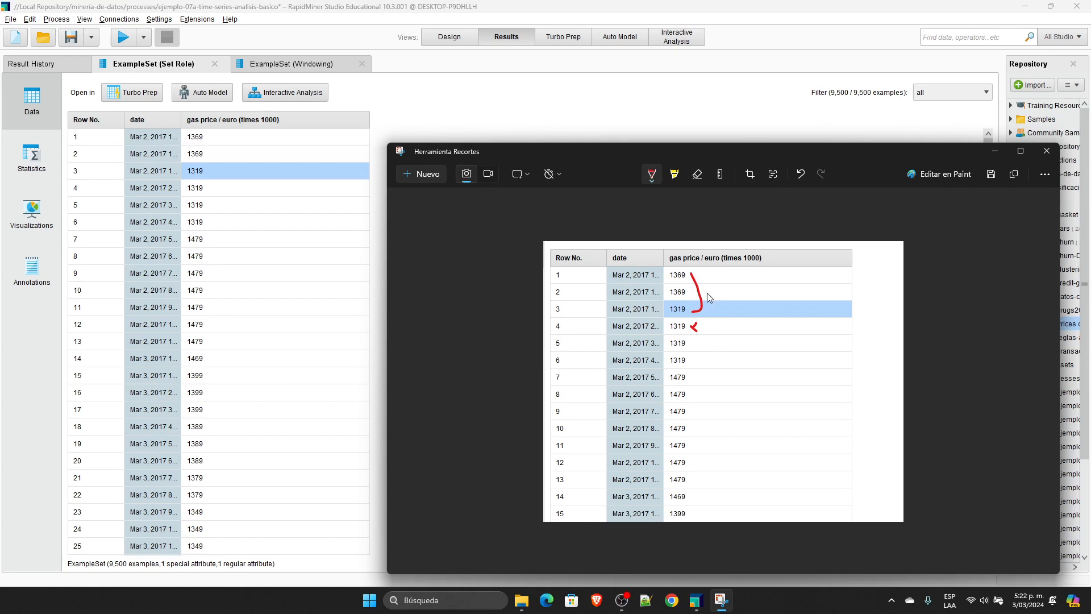
left_click_drag(713, 312, 715, 369)
left_click_drag(739, 348, 742, 397)
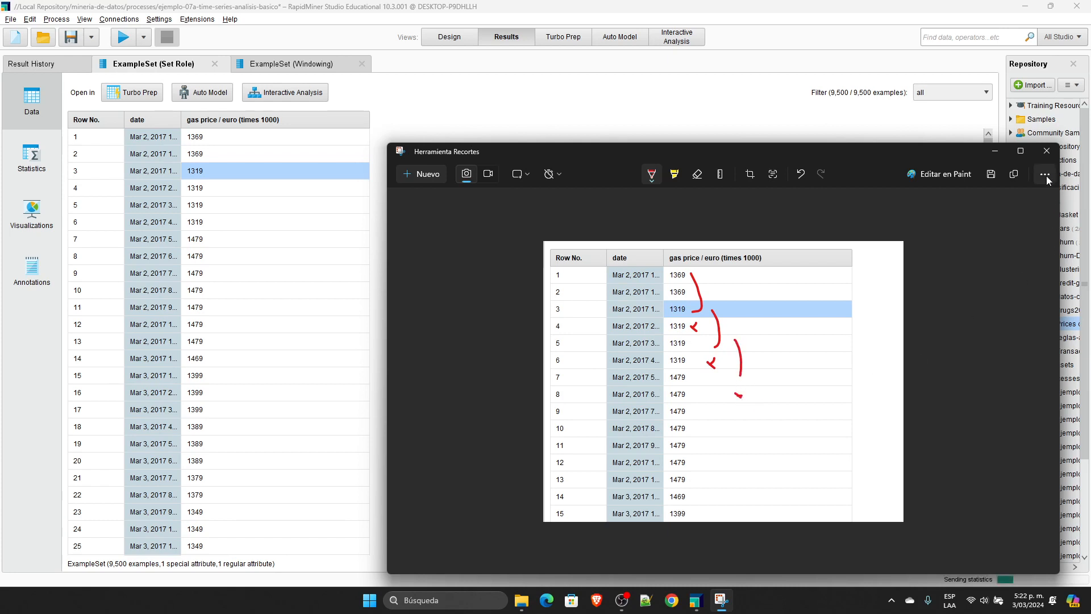
left_click(1044, 151)
Step: Return to the process design and open ejemplo-07b-time-series-analisis-b-horizonte-remocion-horizonte-1 without saving the changes to ejemplo-07a
left_click(460, 36)
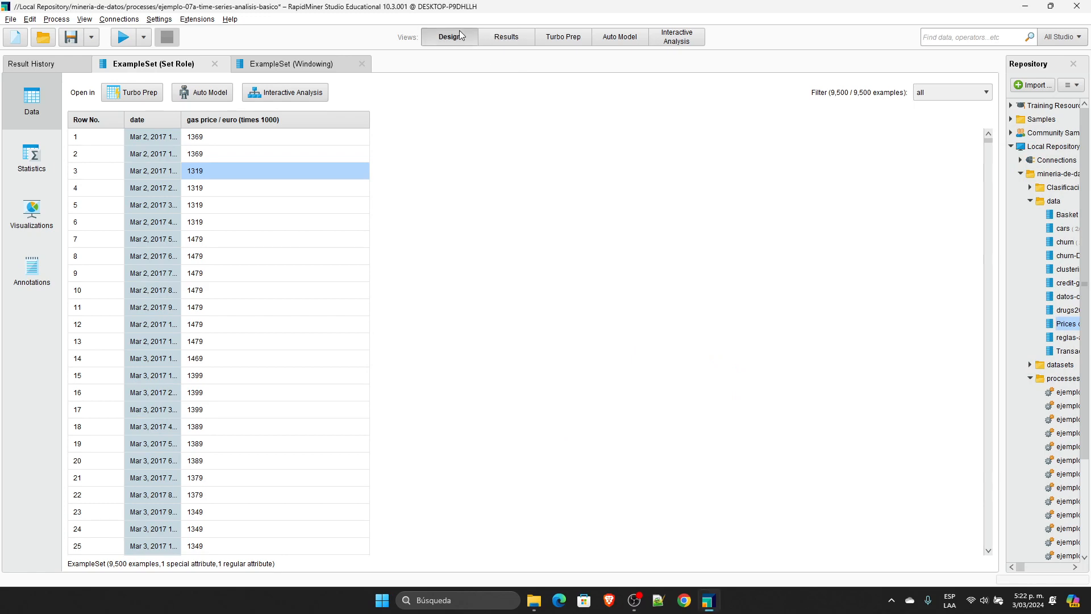
left_click(812, 342)
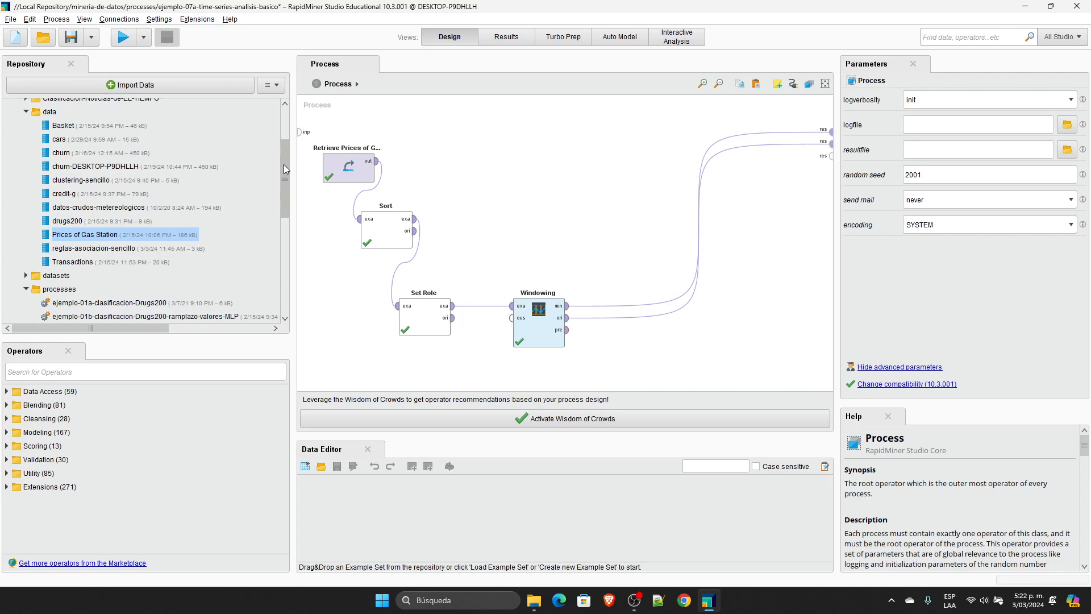
left_click(706, 601)
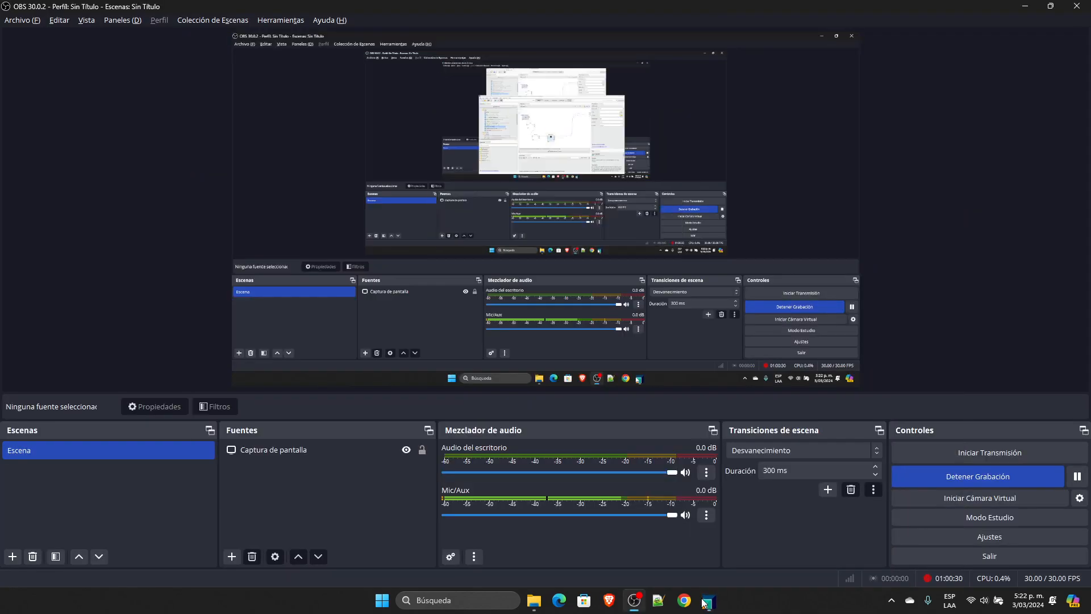
left_click(706, 601)
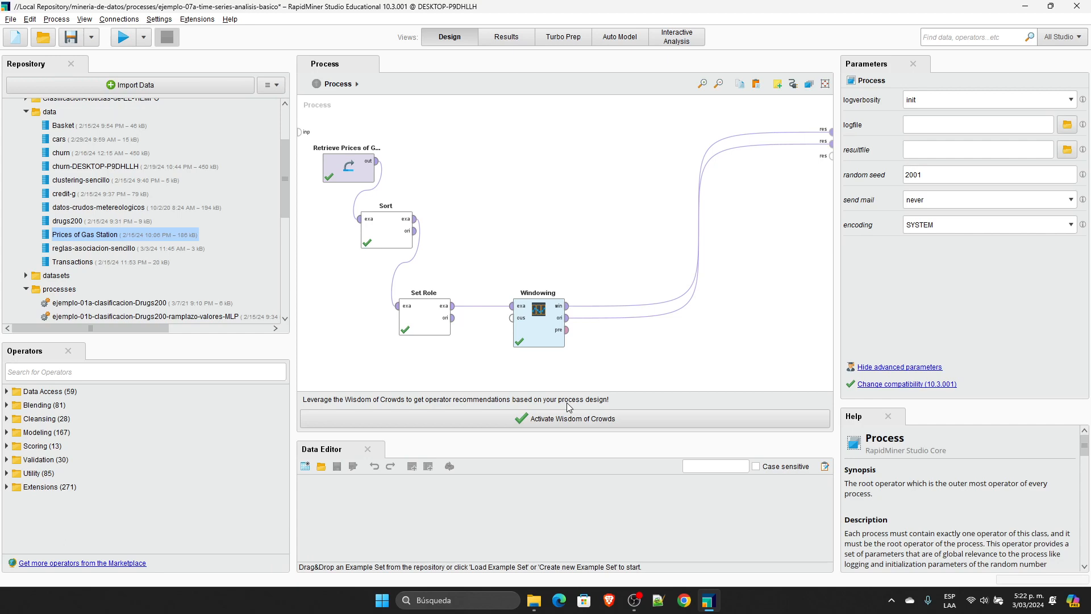
scroll(217, 282, "down", 3)
scroll(220, 288, "down", 5)
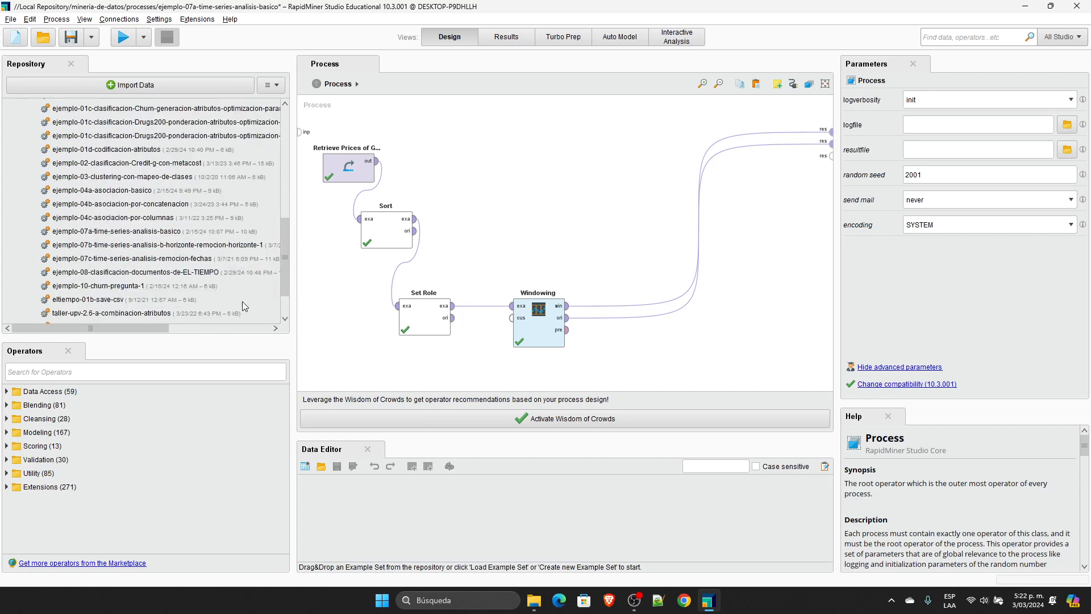
double_click(236, 245)
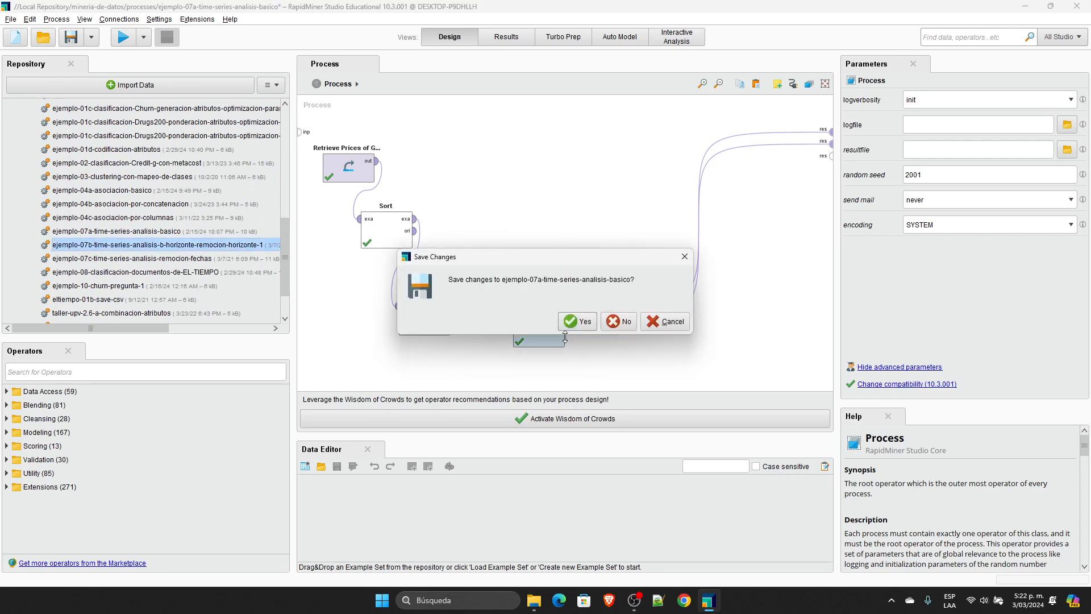
left_click(624, 322)
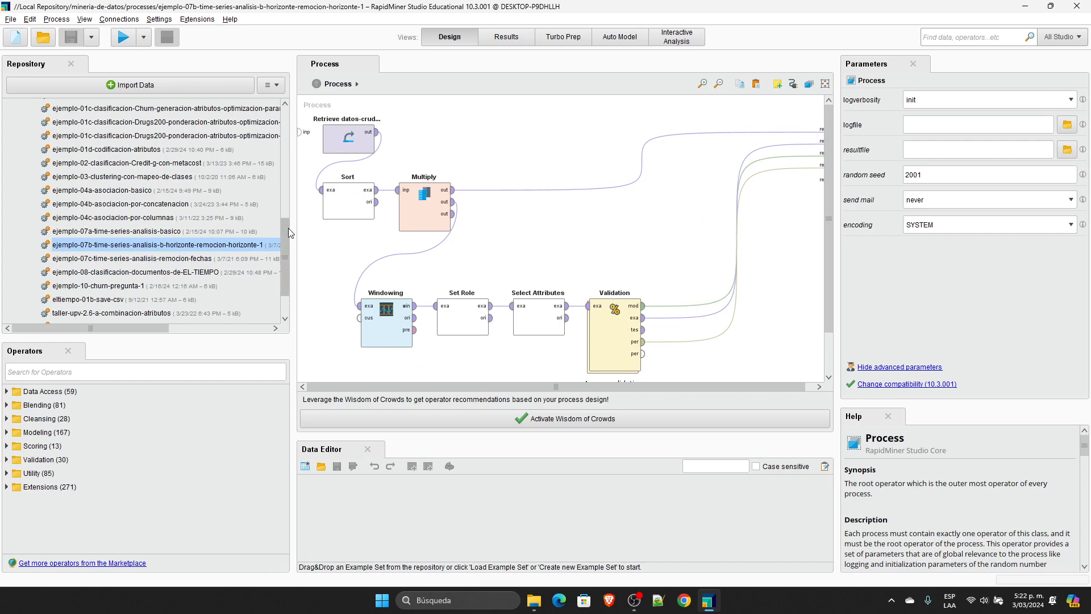
Step: Check the Retrieve operator's repository entry, open the datos-crudos-metereologicos data and widen the Fecha column to show full dates
scroll(285, 227, "up", 4)
scroll(279, 170, "up", 1)
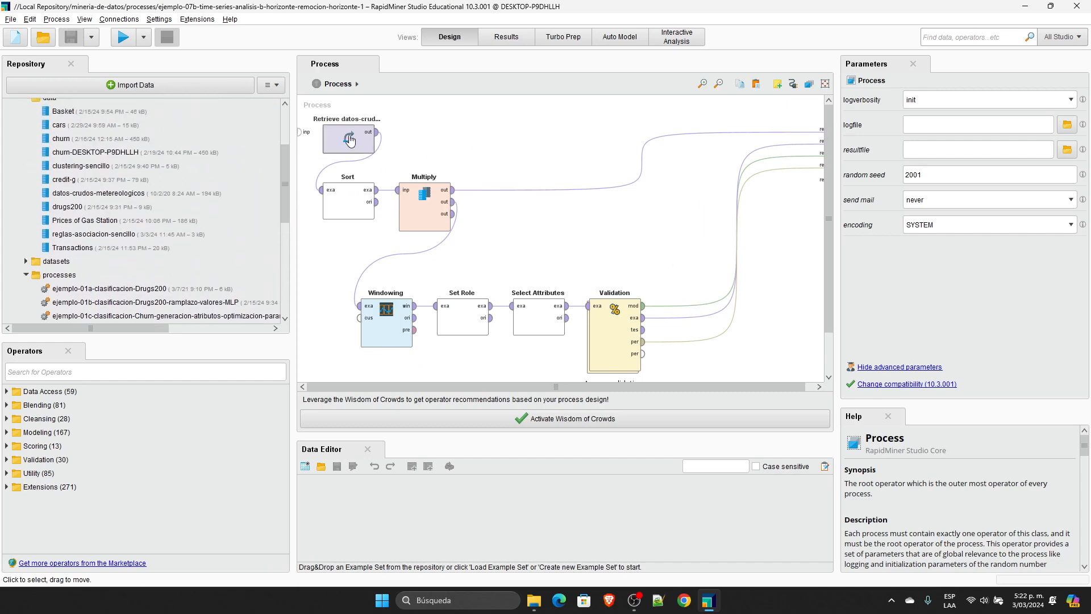
left_click(348, 138)
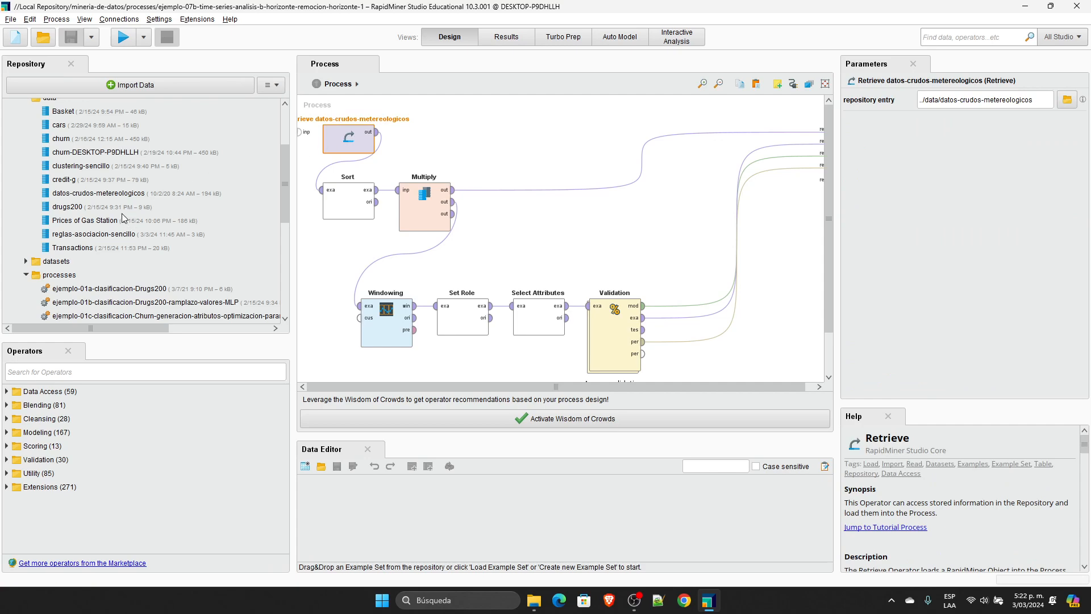
double_click(125, 194)
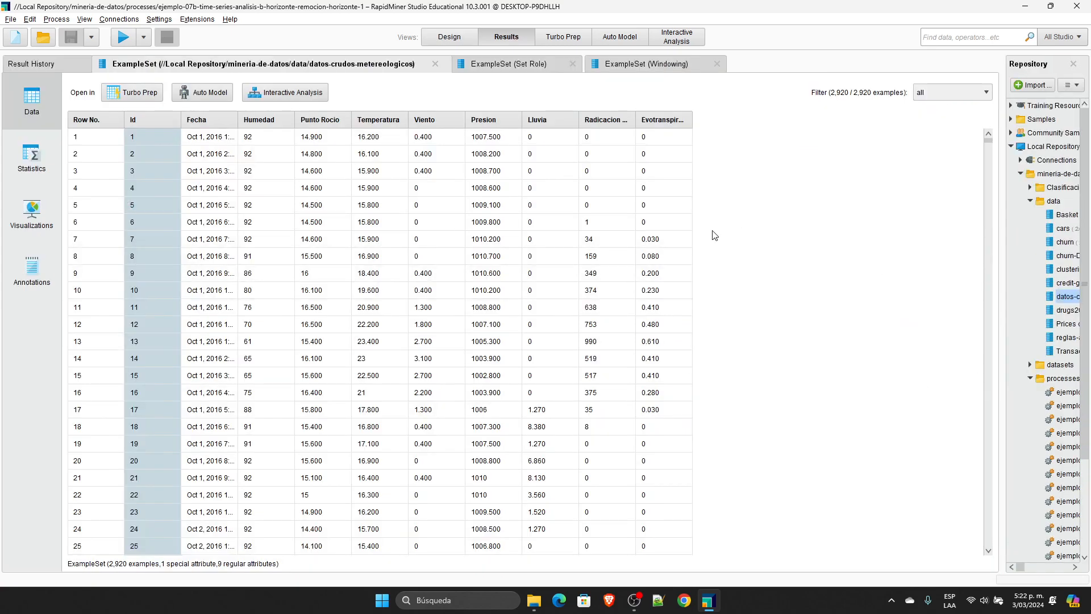
double_click(239, 115)
Step: Sort the weather data by Fecha in descending order and restore the original row order
left_click(244, 119)
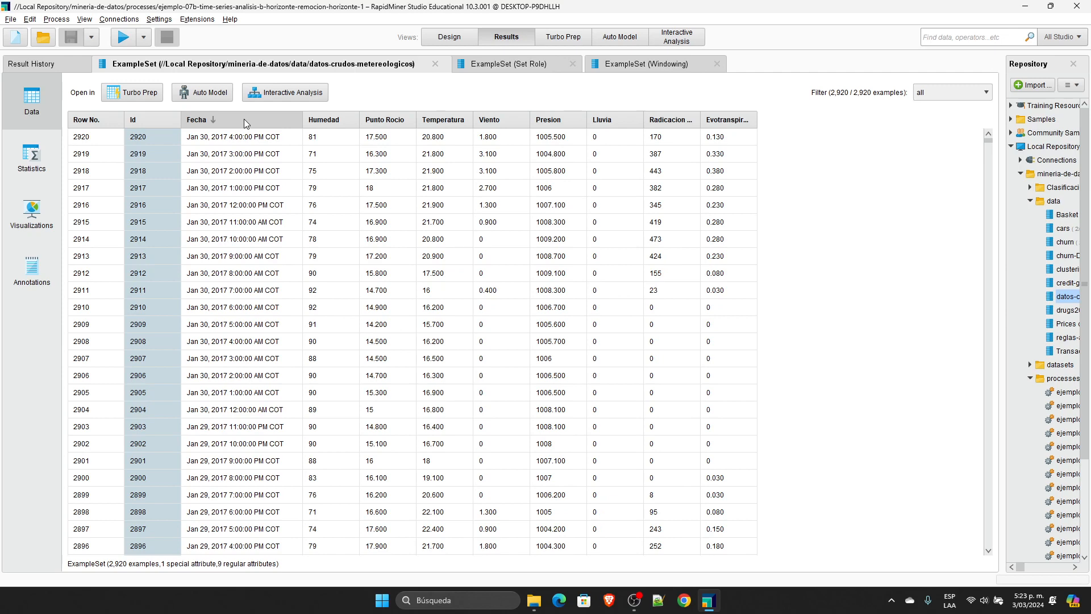
left_click(244, 118)
left_click(244, 119)
left_click(243, 119)
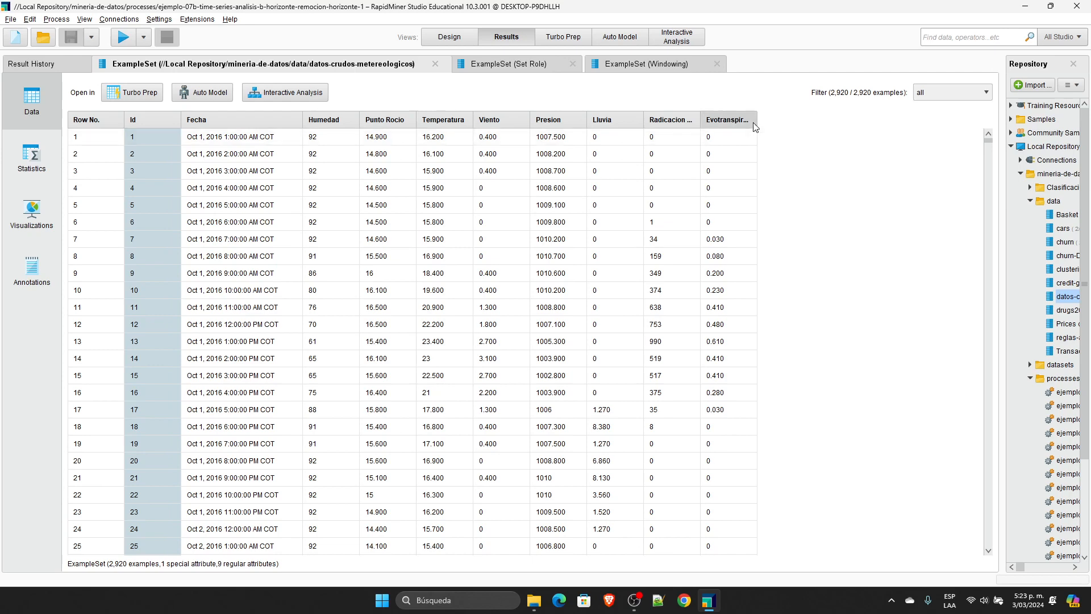
Step: Widen the Evotranspiracion and Radicacion Solar columns to their full names and sort the rows by Temperatura in descending order
left_click_drag(757, 119, 829, 120)
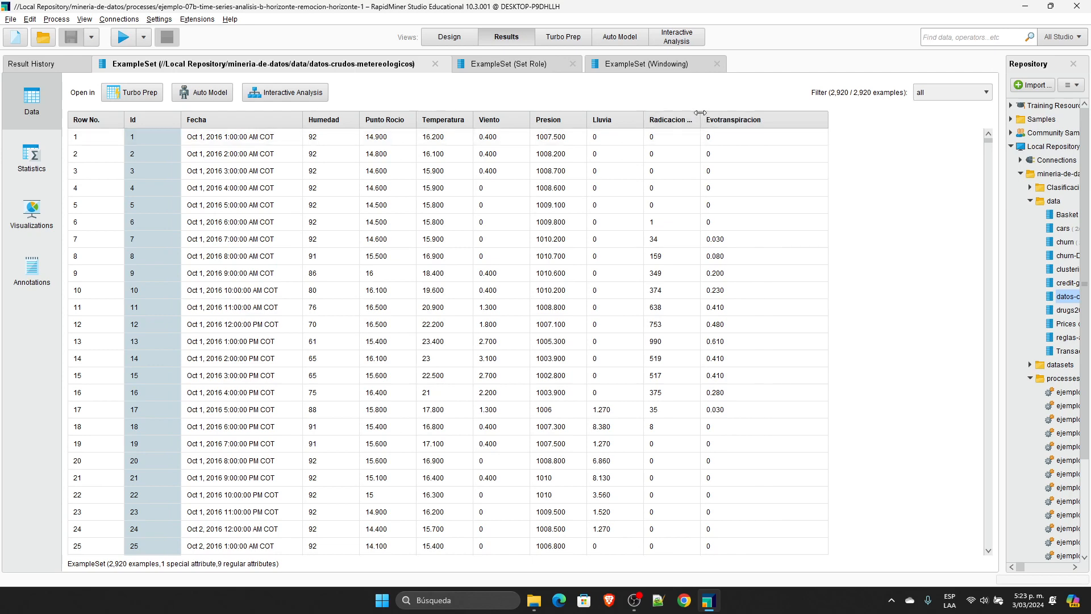
left_click_drag(700, 112, 771, 113)
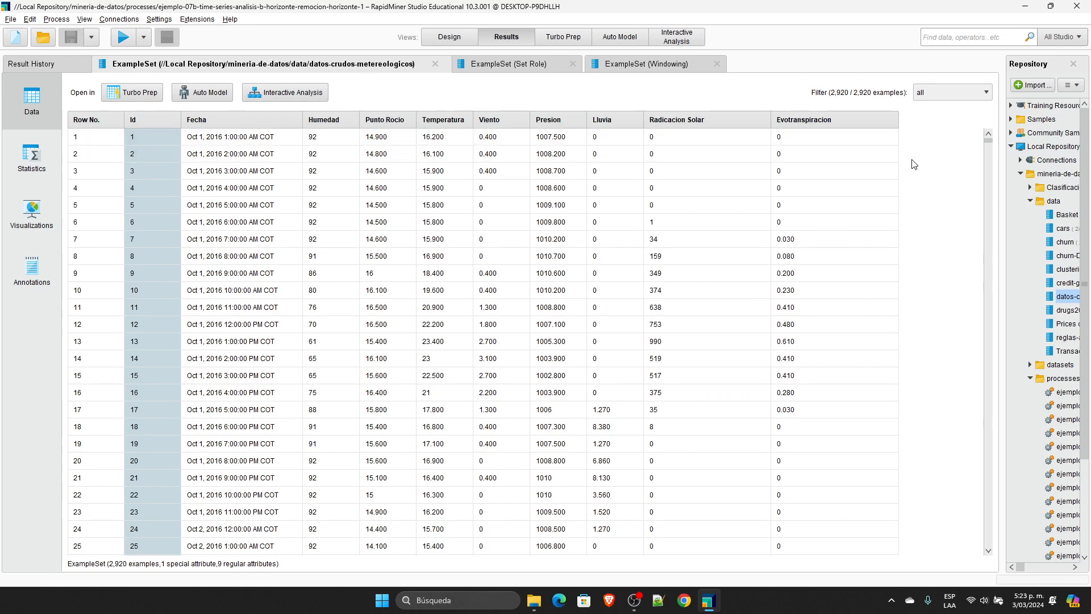
left_click(432, 120)
left_click(432, 121)
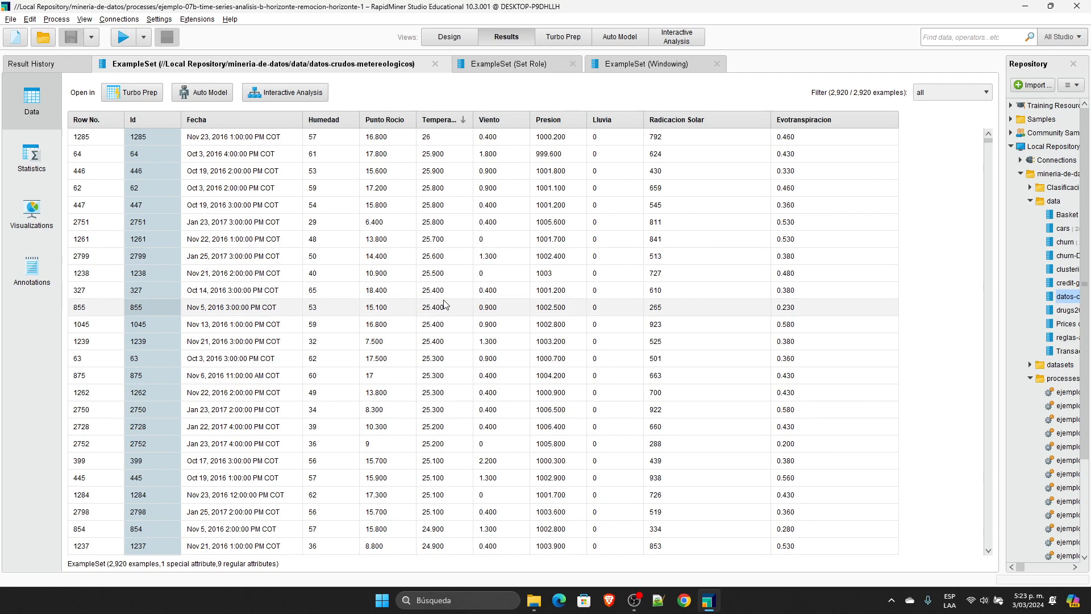
Step: Return to the process design and review the parameters of the Retrieve and Sort operators
left_click(449, 38)
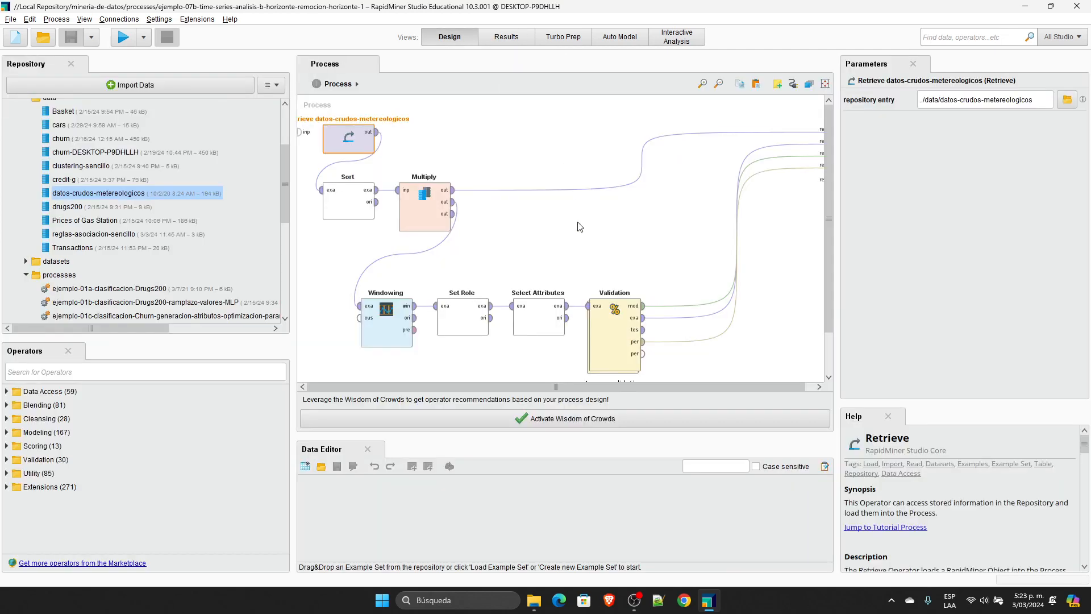
left_click(570, 257)
left_click(353, 146)
left_click(347, 206)
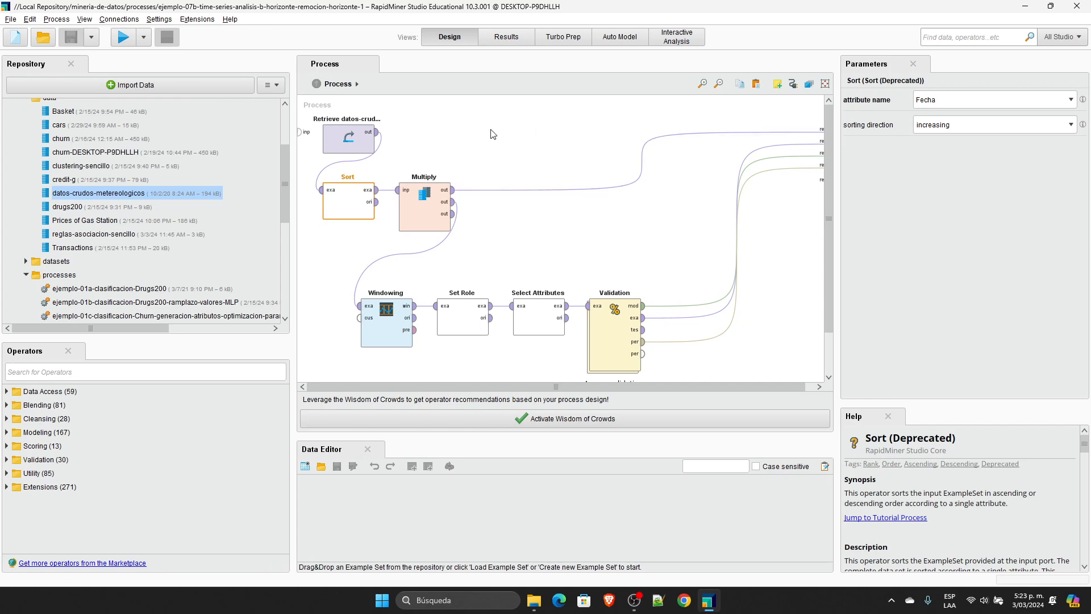
Step: Delete the Multiply operator, connect Sort's example output directly to Windowing's example input and move Windowing up beside Sort
left_click(429, 205)
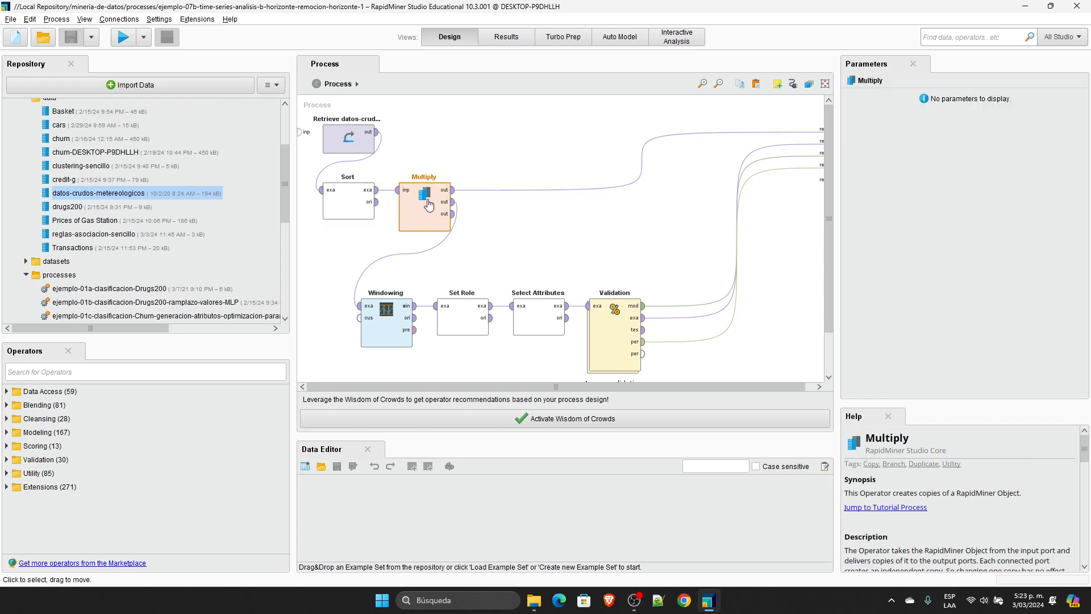
key("Delete")
left_click(603, 162, "alt")
left_click(377, 190)
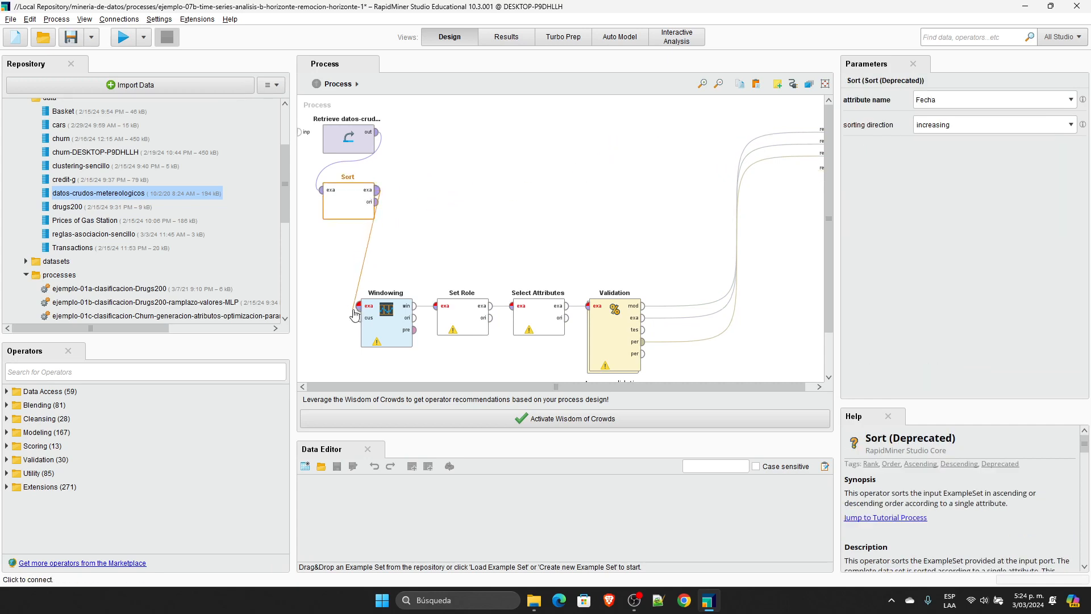
left_click(358, 306)
left_click_drag(387, 302, 463, 213)
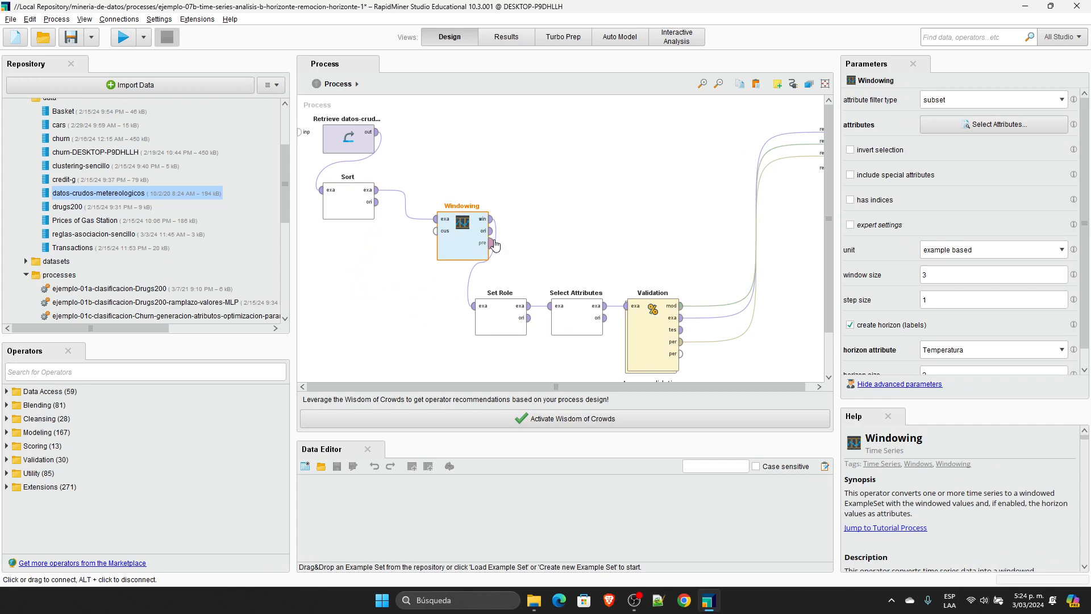
Step: Delete Set Role, Select Attributes and Validation, and connect Windowing's windowed and original outputs to the process result ports
left_click_drag(718, 267, 412, 390)
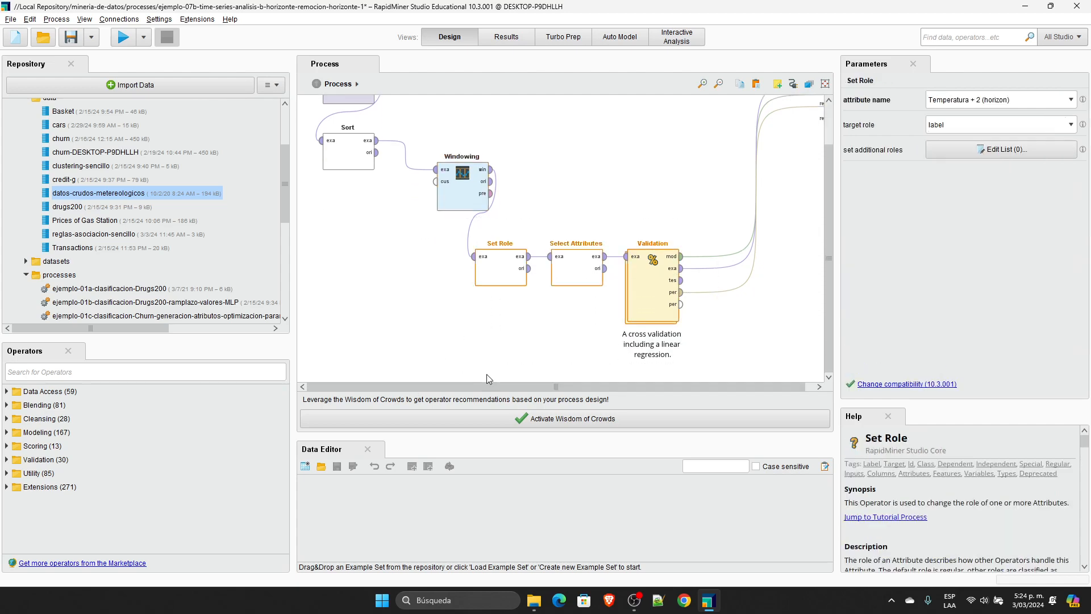
key("Delete")
left_click_drag(491, 169, 821, 121)
scroll(763, 196, "up", 2)
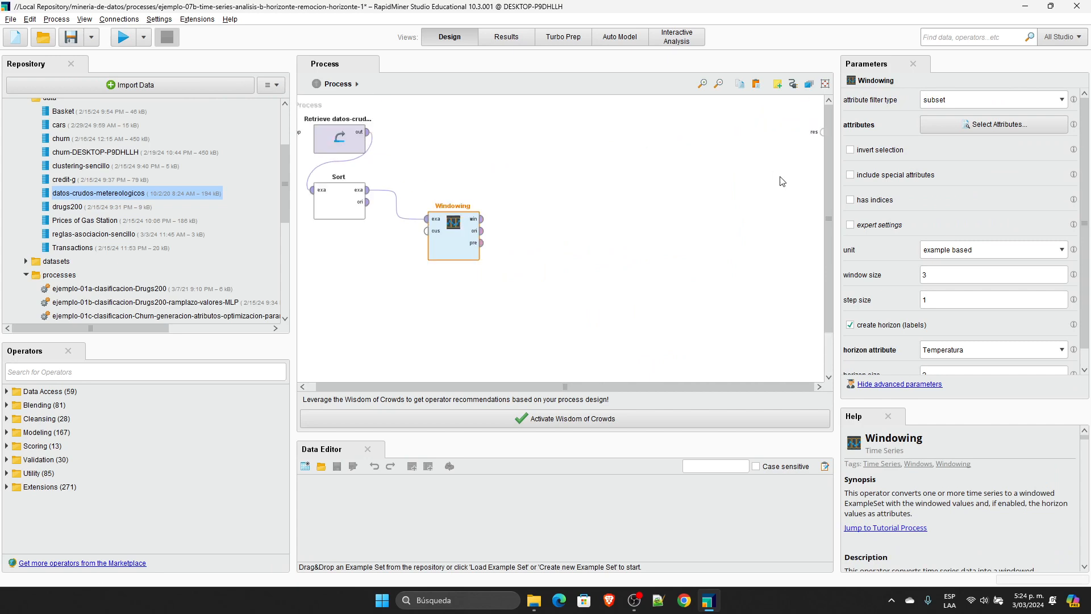
left_click_drag(482, 219, 818, 134)
left_click(481, 231)
left_click(822, 142)
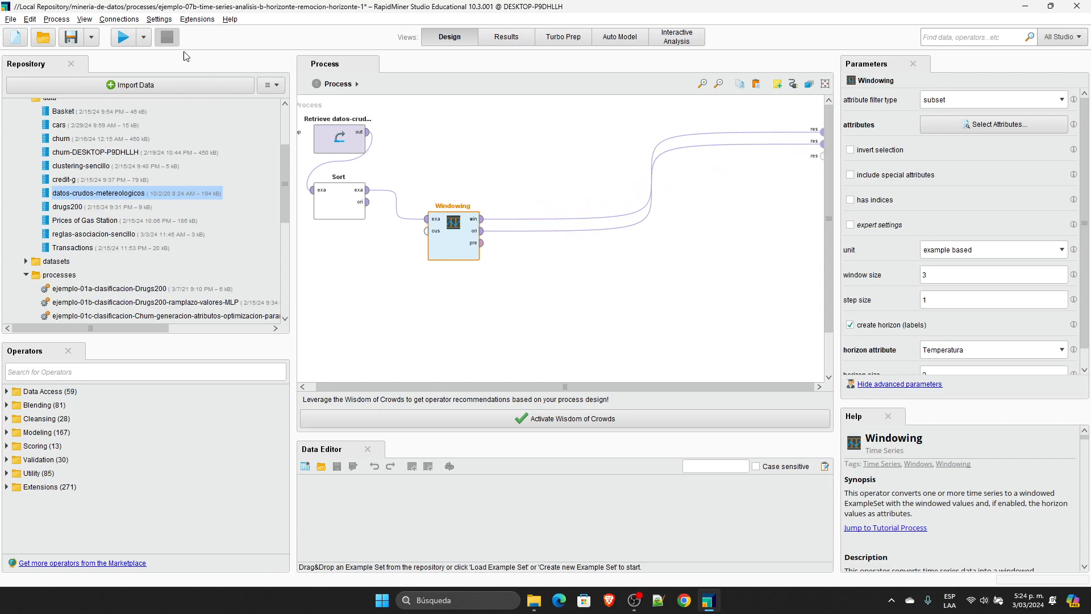
Step: Run the process and close all open ExampleSet result tables, including the raw weather data
left_click(123, 37)
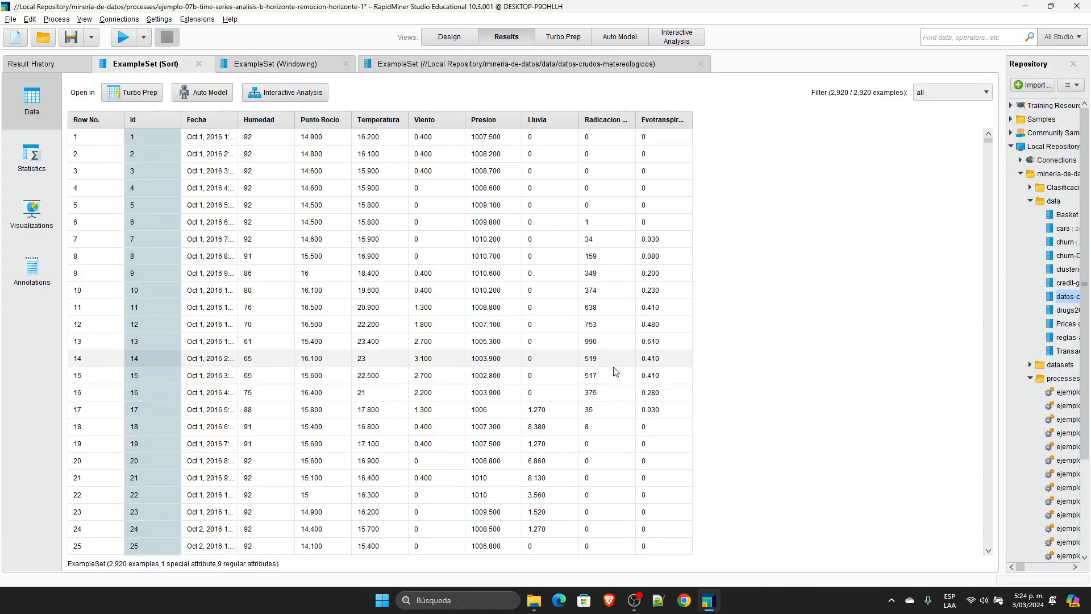
left_click(458, 63)
left_click(701, 64)
left_click(302, 64)
left_click(346, 64)
left_click(198, 64)
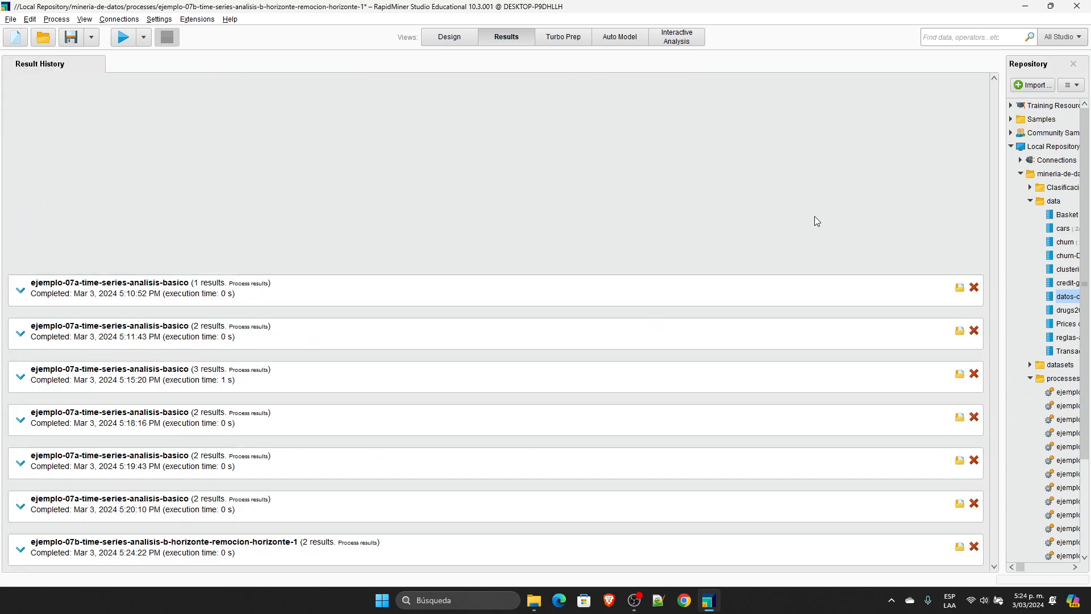
Step: Delete several earlier runs from the Result History
left_click(974, 286)
left_click(974, 546)
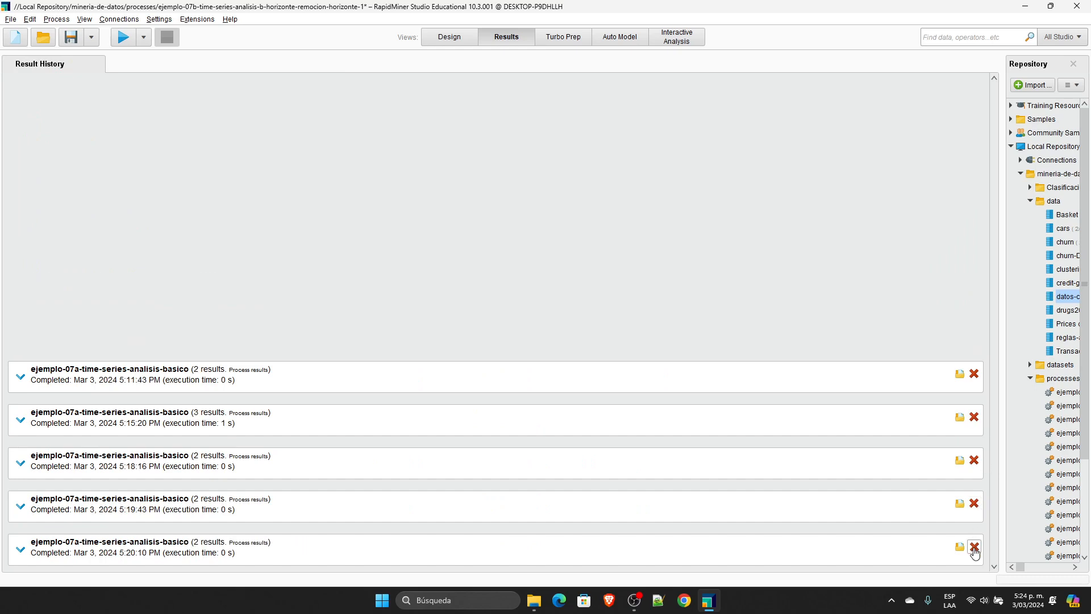
left_click(974, 546)
left_click(974, 547)
left_click(974, 547)
left_click(974, 547)
left_click(974, 547)
Step: Run the process again and widen the Temperatura and horizon columns of the Windowing result to show their full names
left_click(463, 39)
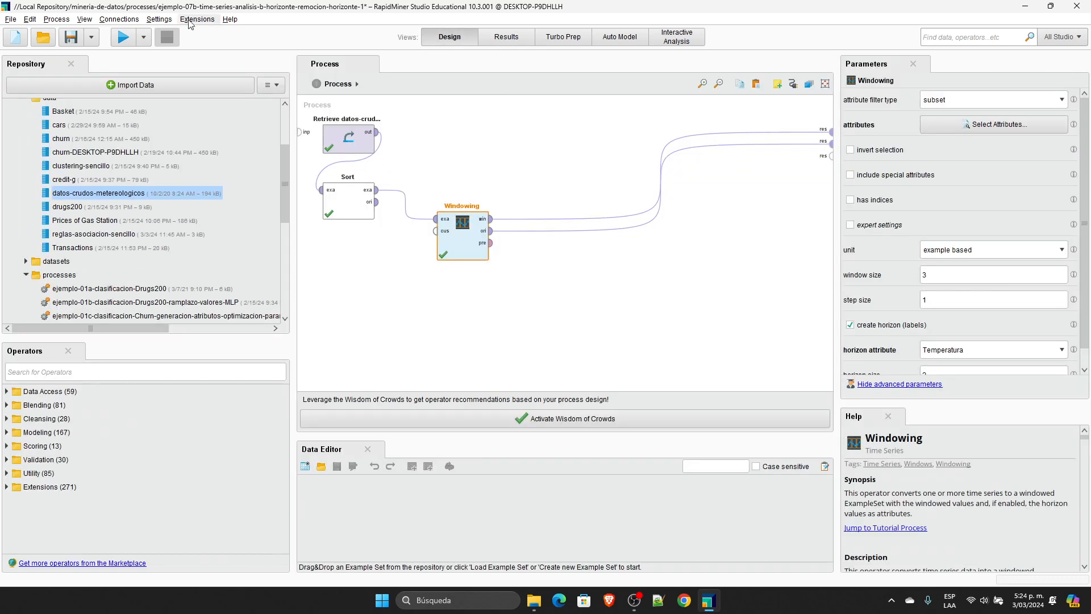
left_click(121, 38)
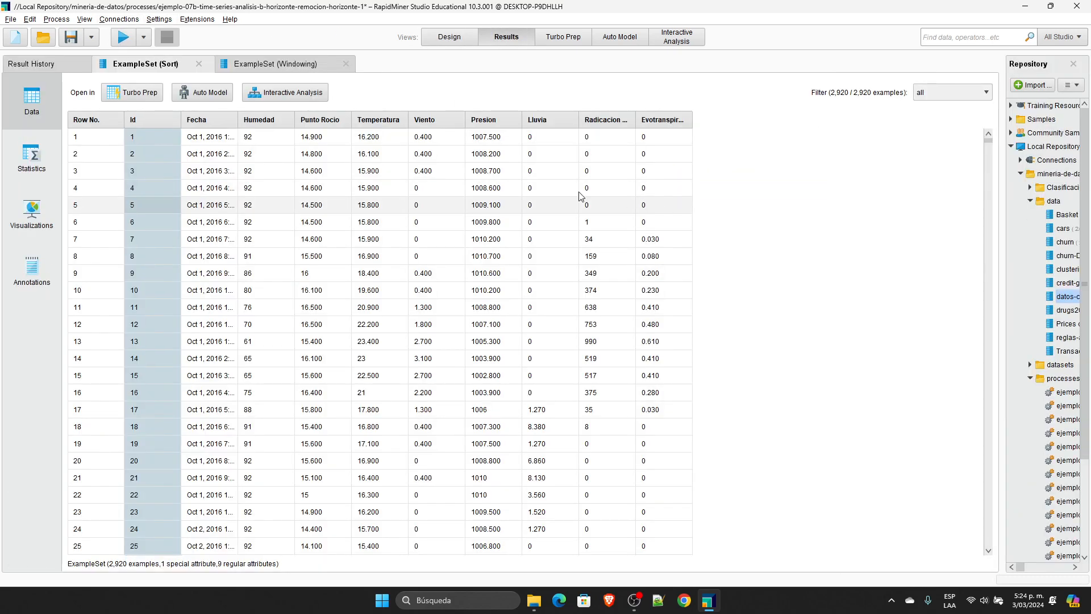
left_click(347, 71)
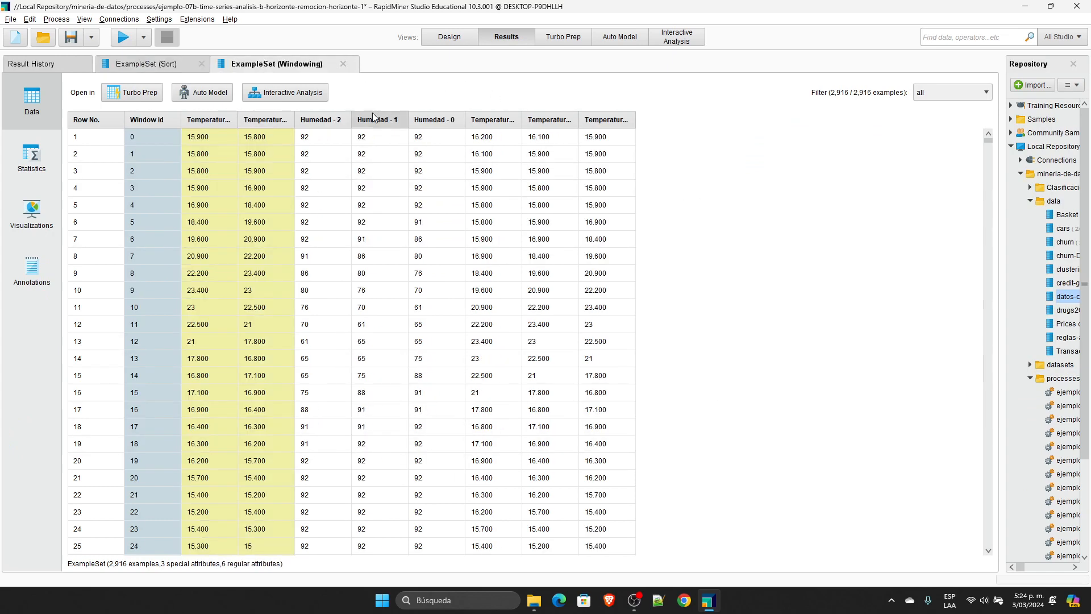
left_click_drag(351, 118, 481, 120)
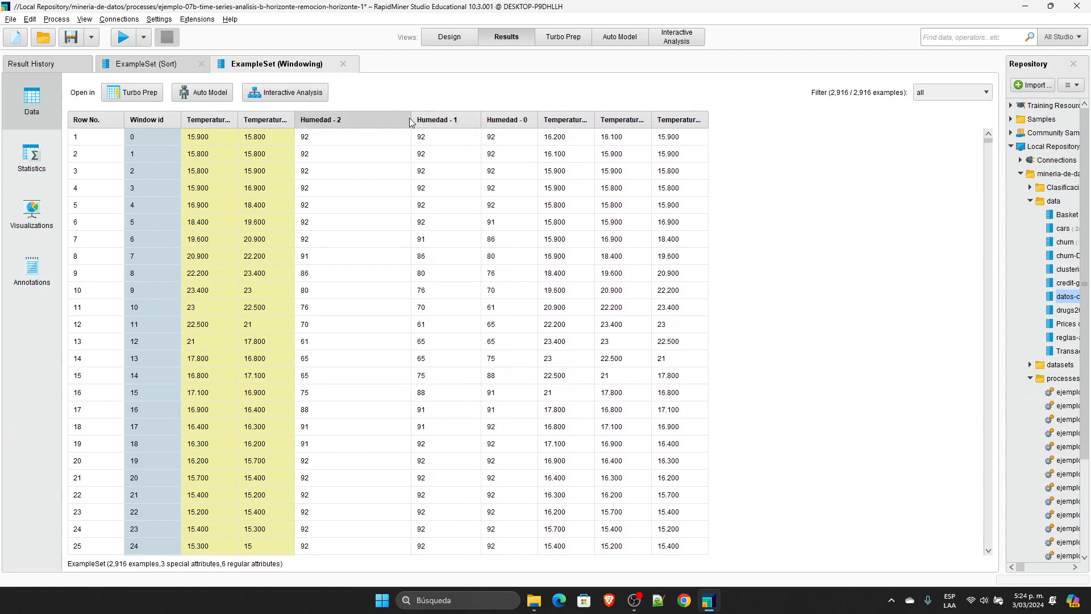
left_click_drag(411, 117, 351, 114)
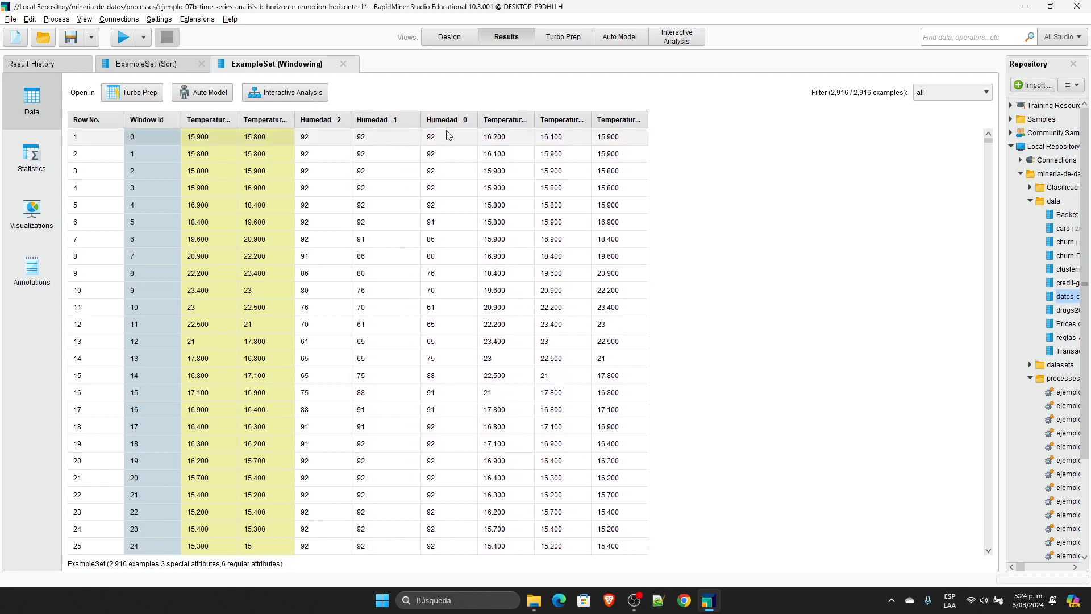
left_click_drag(534, 119, 714, 117)
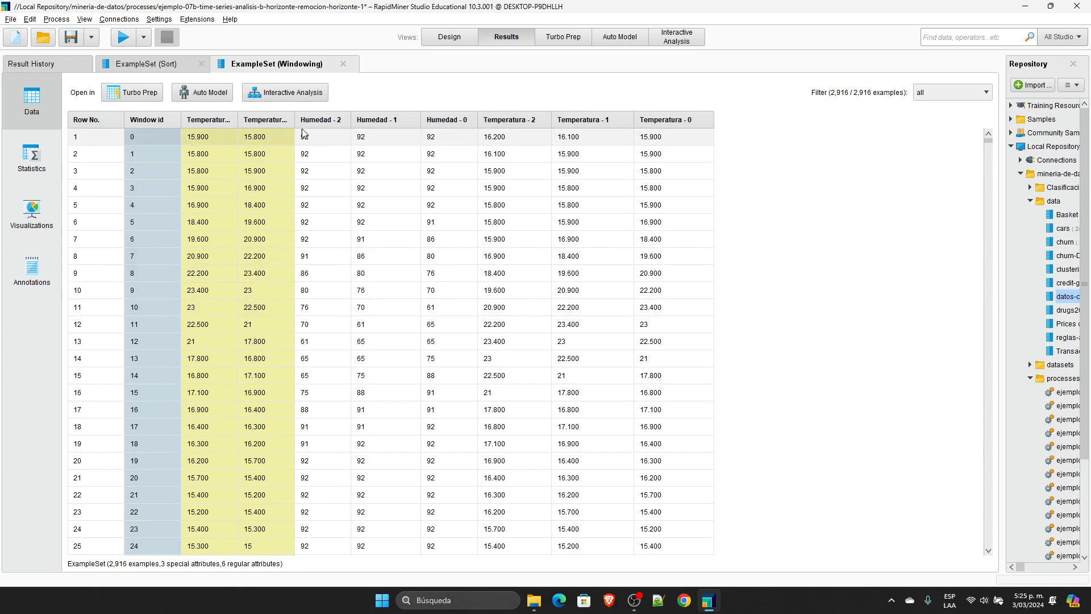
left_click_drag(293, 121, 341, 121)
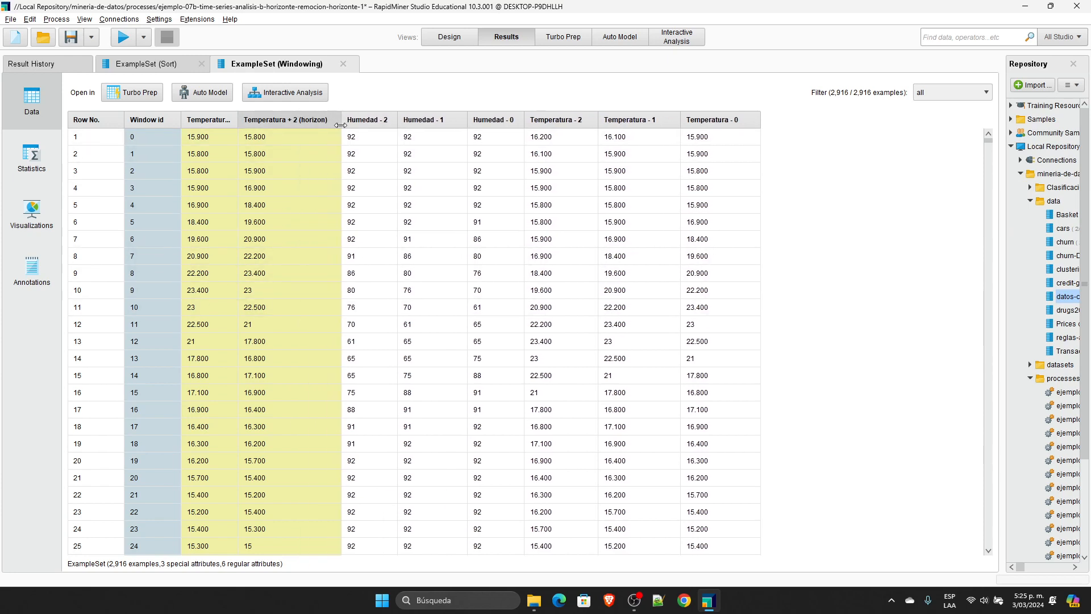
left_click_drag(236, 121, 284, 121)
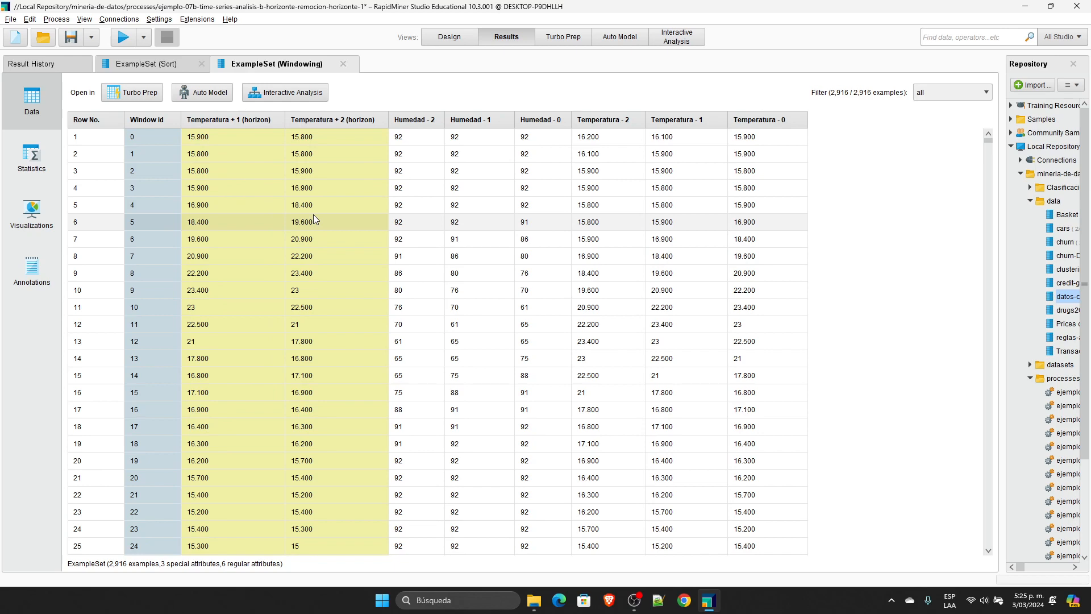
Step: Compare the Sort and Windowing result tables and examine which attributes the Windowing operator has selected
left_click(175, 66)
left_click(275, 63)
left_click(449, 37)
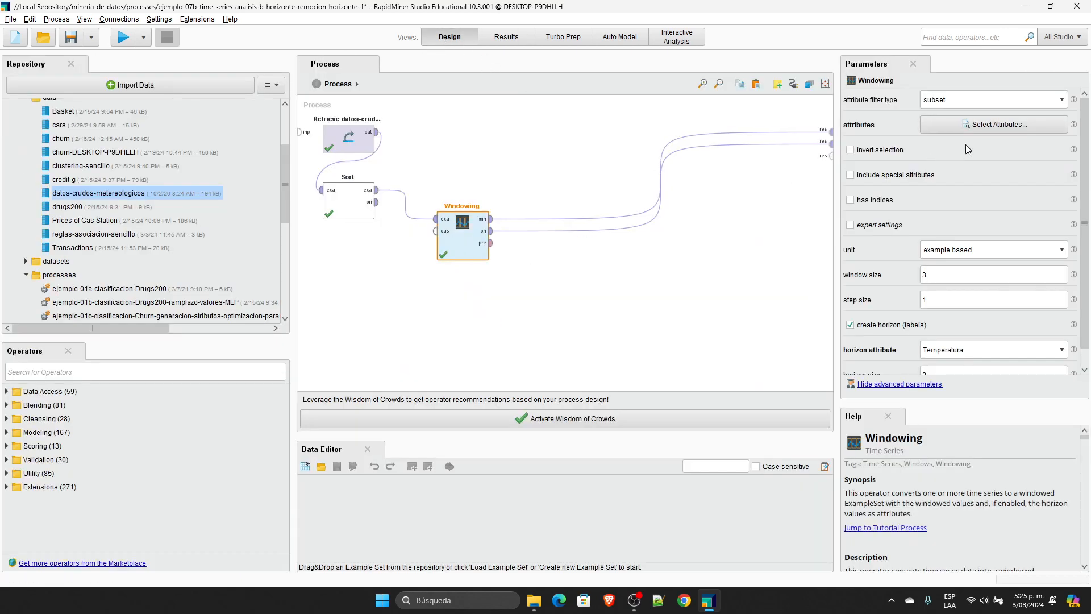
left_click(1014, 126)
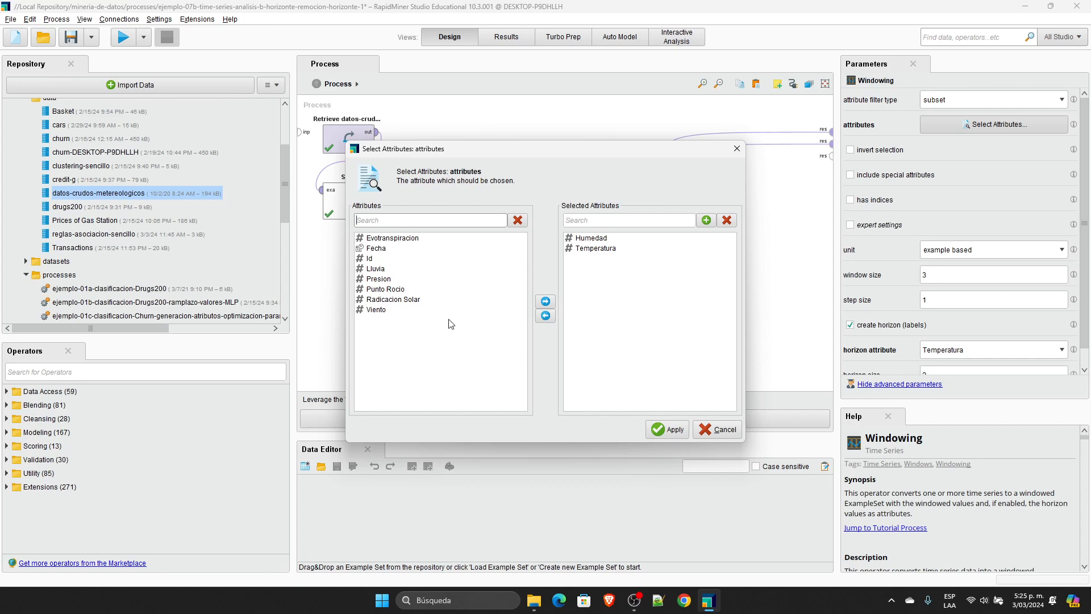
left_click(737, 149)
Step: Check the Windowing operator's window size against the columns of the windowed result table
left_click(955, 279)
left_click(512, 34)
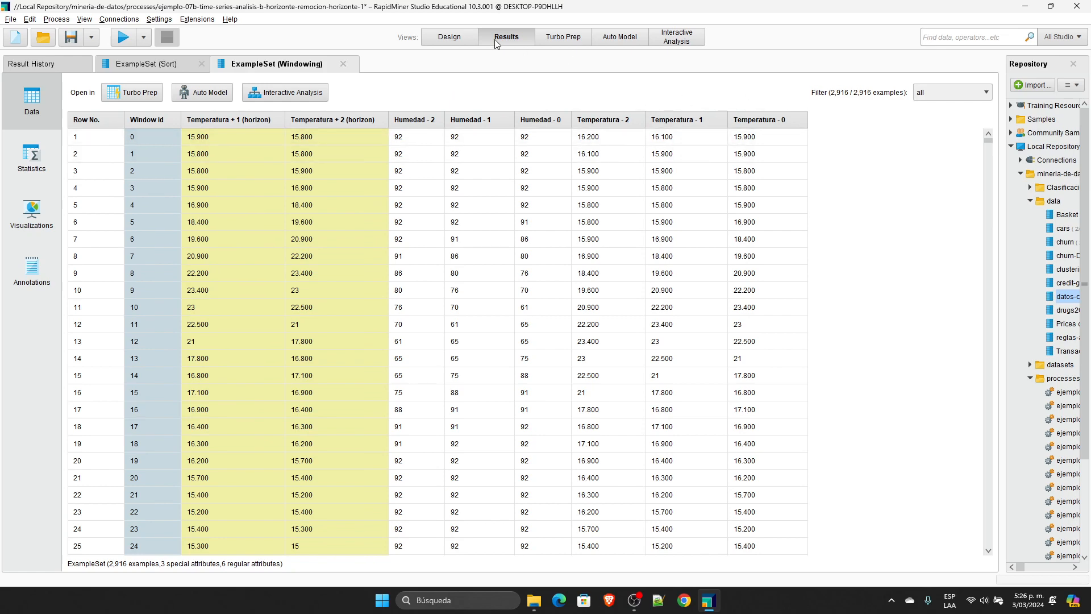
left_click(449, 36)
Step: Review Windowing's step size, available horizon attributes and horizon size, and compare them with the horizon columns in the results
left_click(941, 299)
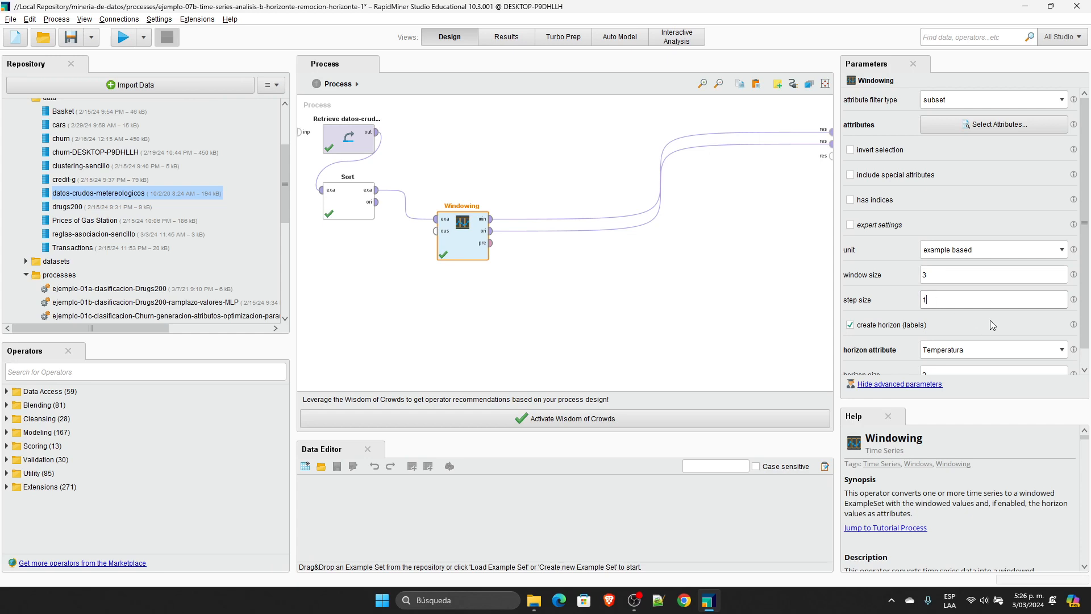
scroll(990, 321, "down", 1)
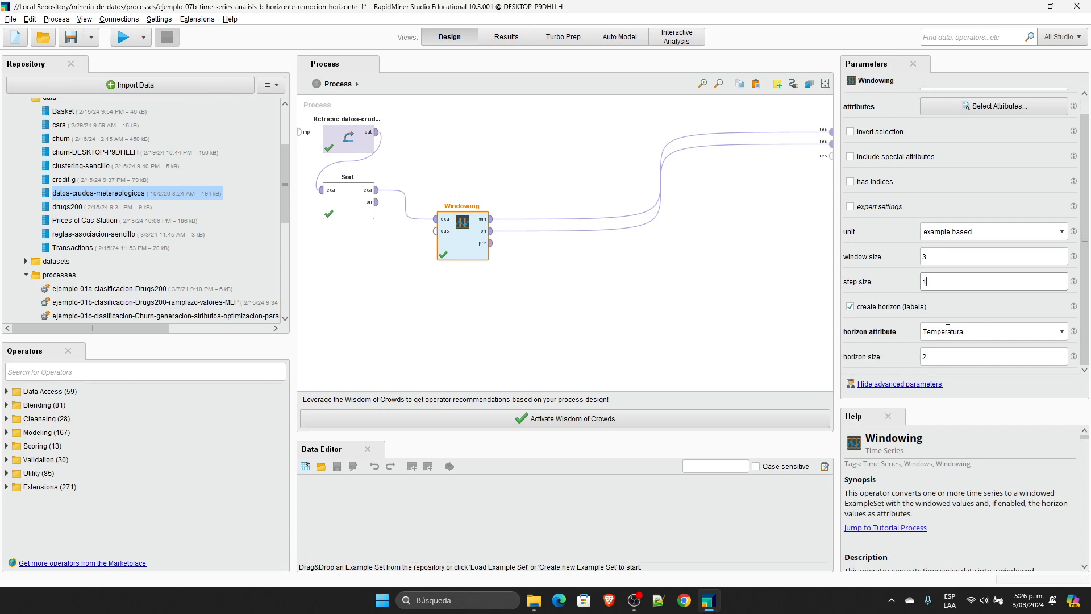
left_click(971, 332)
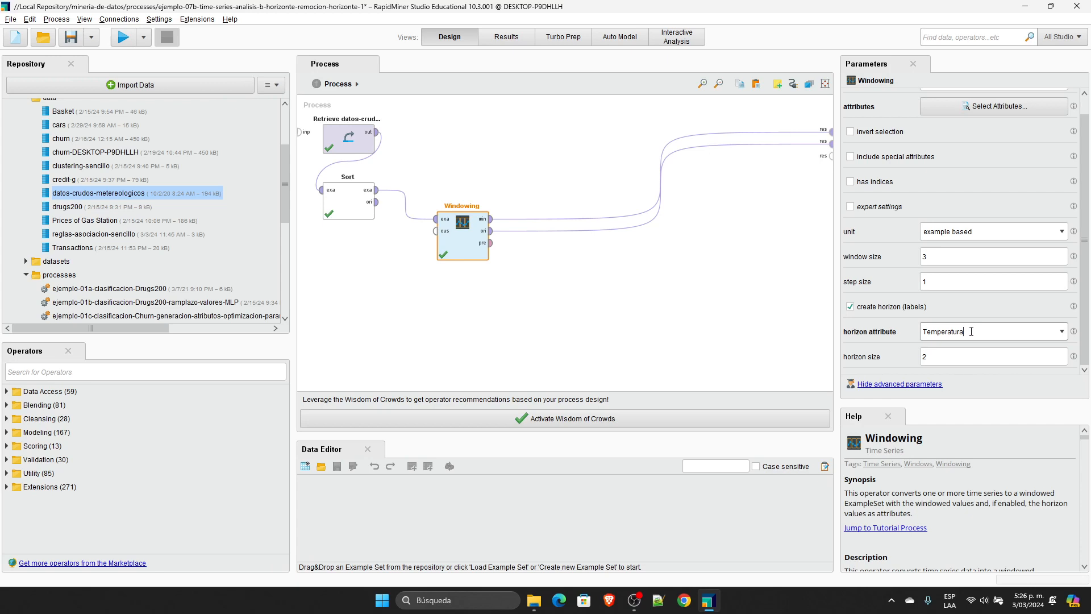
left_click(1061, 332)
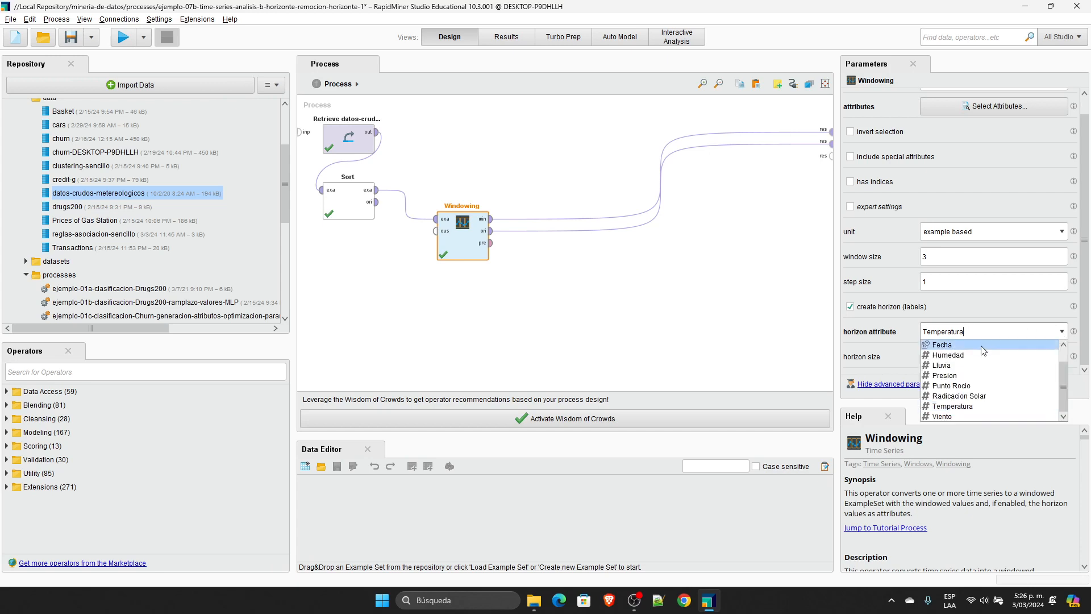
left_click(1028, 304)
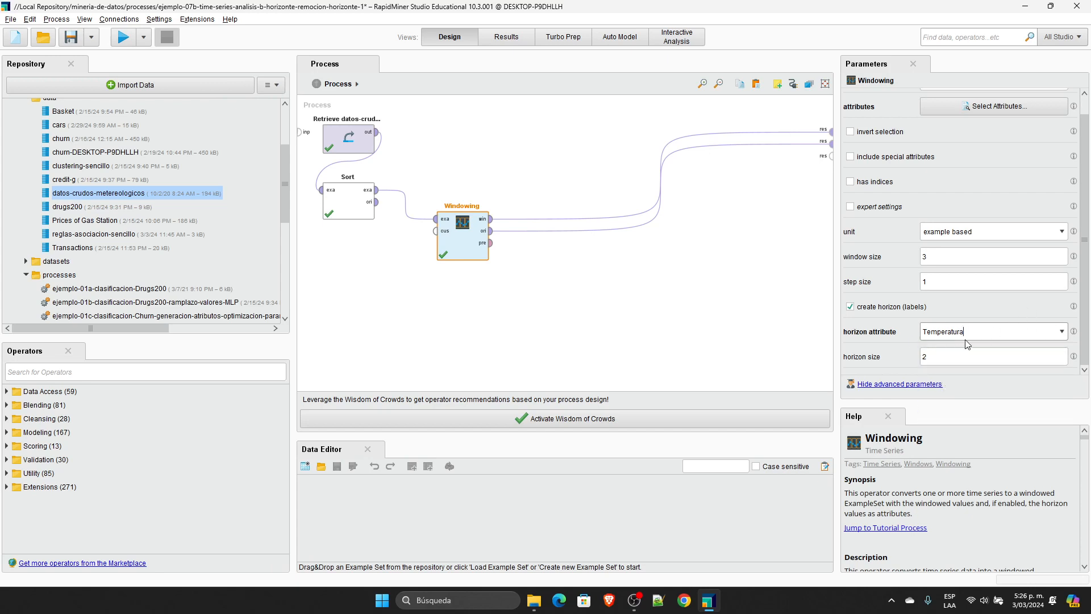
left_click(939, 361)
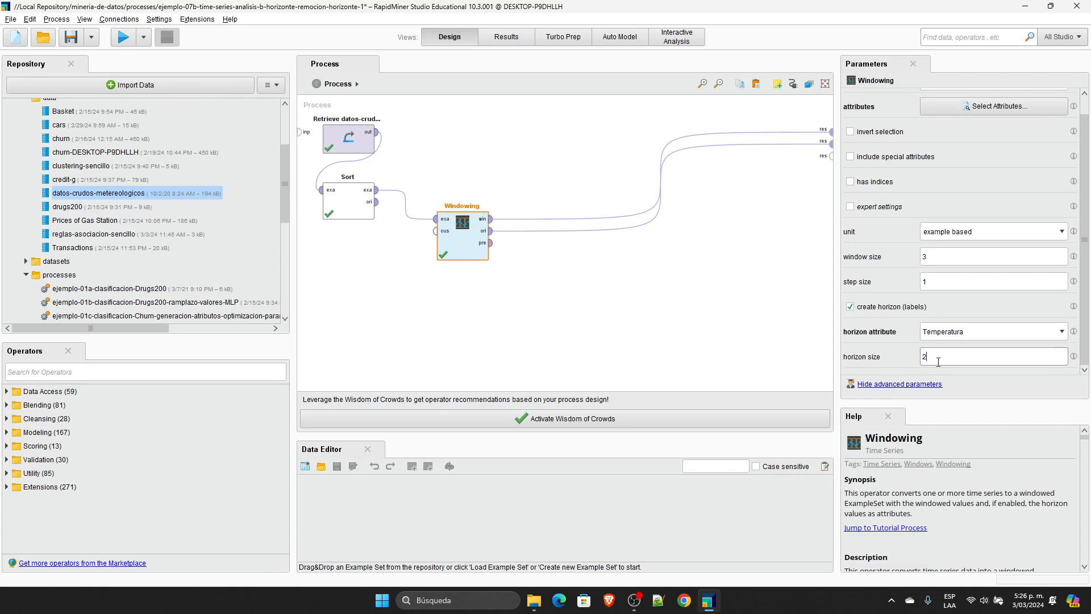
left_click(501, 36)
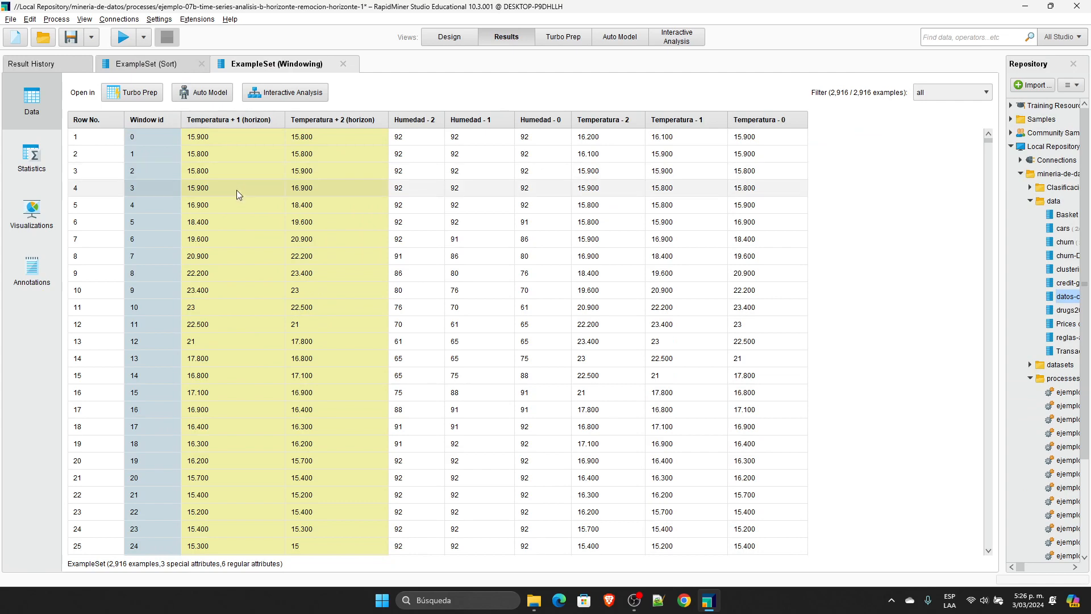
Step: Return to the process design and undo the Windowing result connections and the deletion of Set Role, Select Attributes and Validation
left_click(449, 36)
left_click(593, 325)
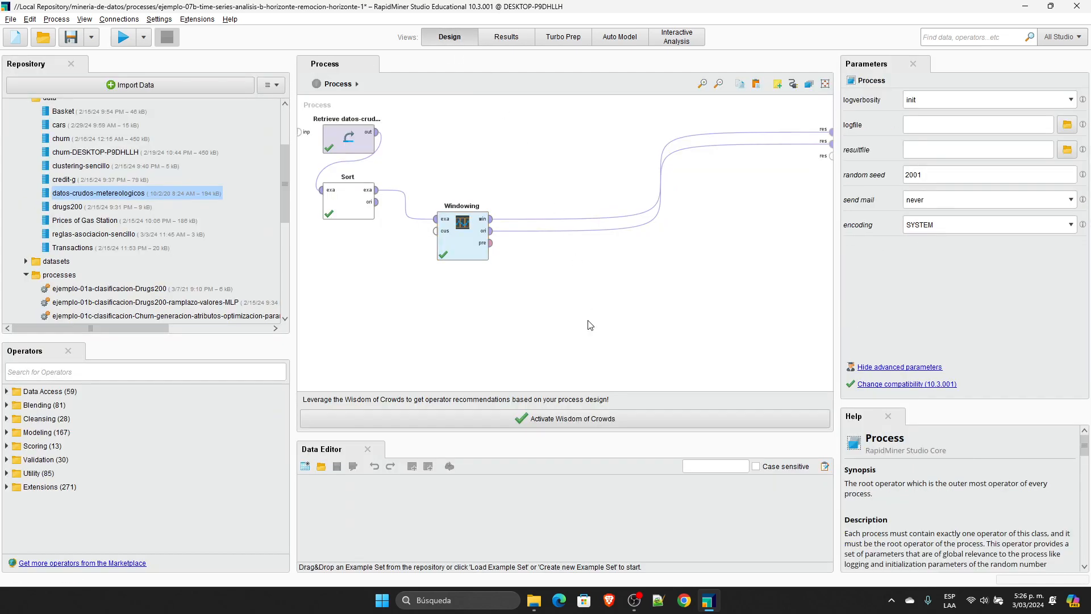
key("ctrl+z")
key("ctrl+z")
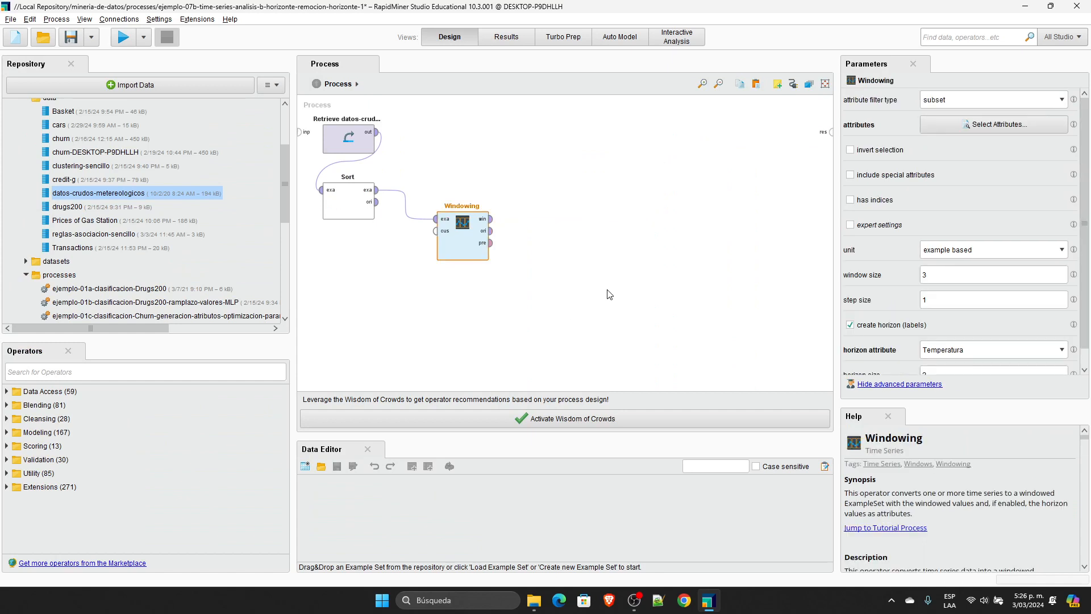
key("ctrl+z")
scroll(625, 165, "up", 2)
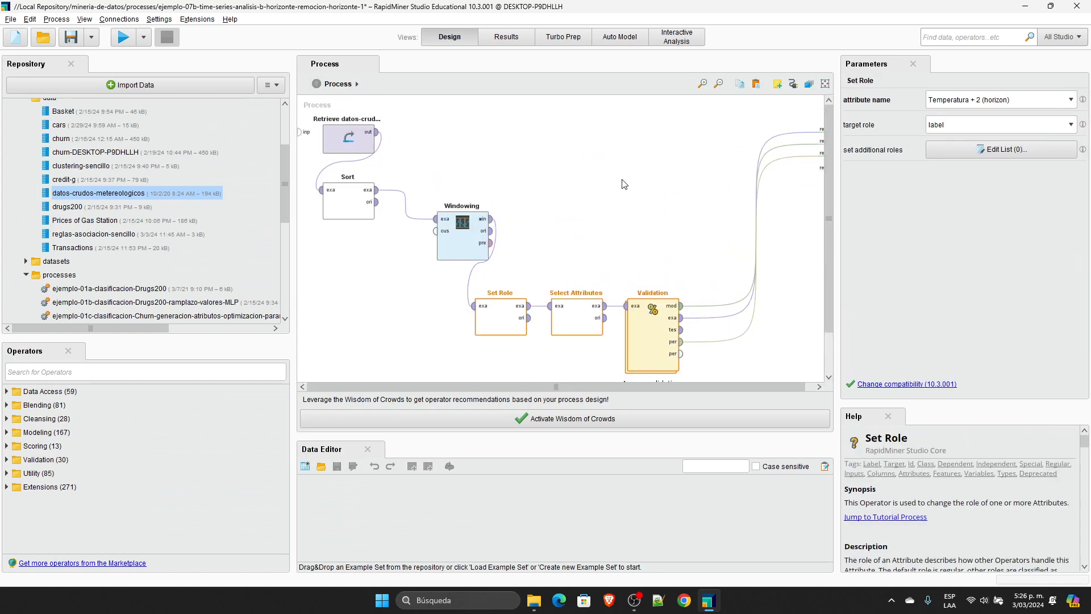
Step: Examine the Set Role parameters and the attributes chosen for exclusion in the Select Attributes operator
left_click(503, 320)
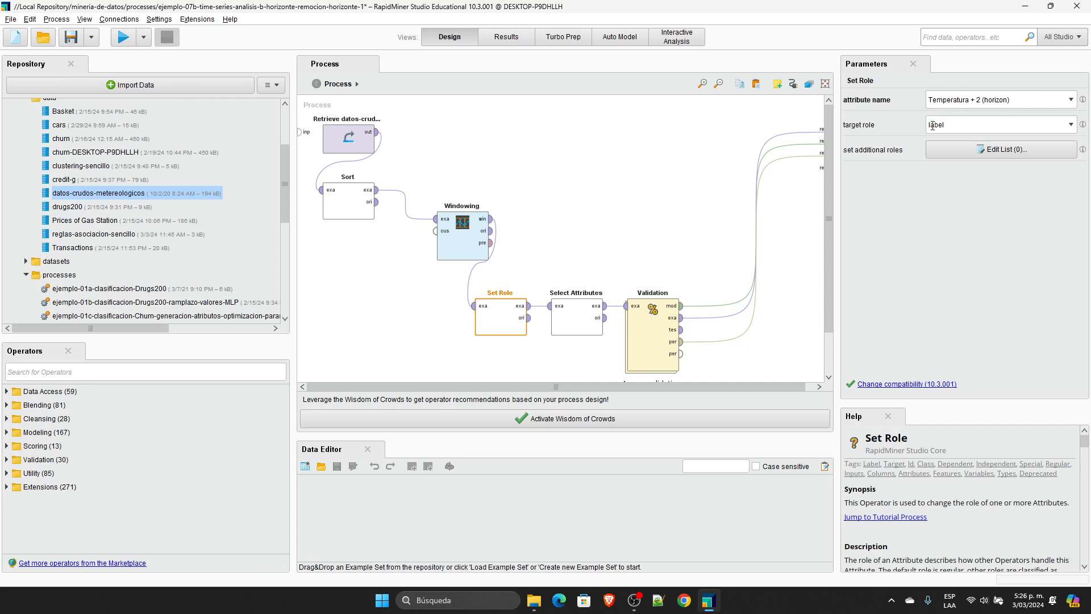
left_click(586, 314)
left_click(995, 126)
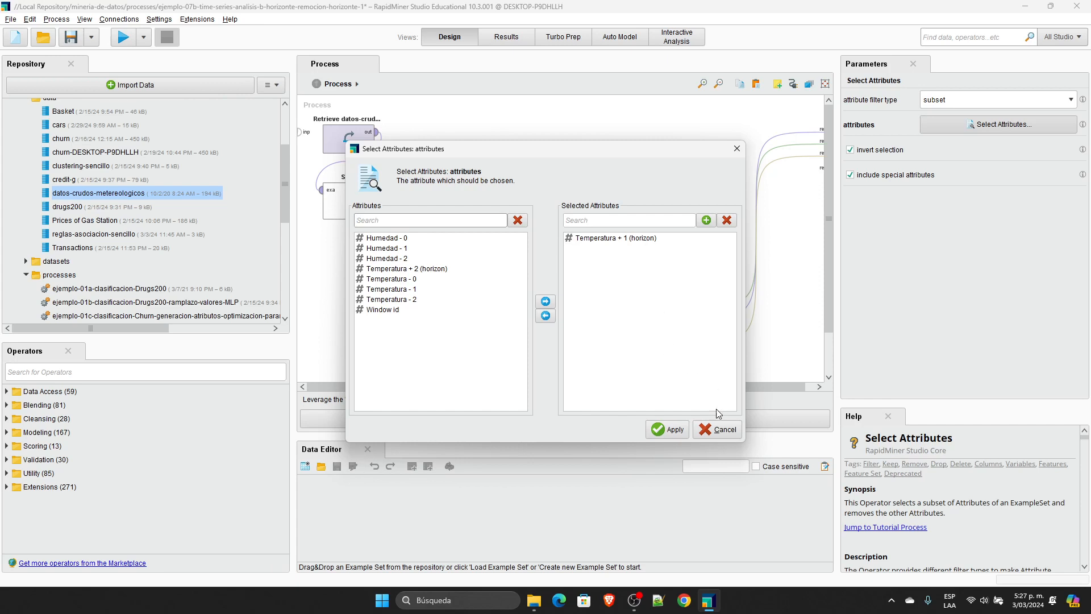
left_click(718, 429)
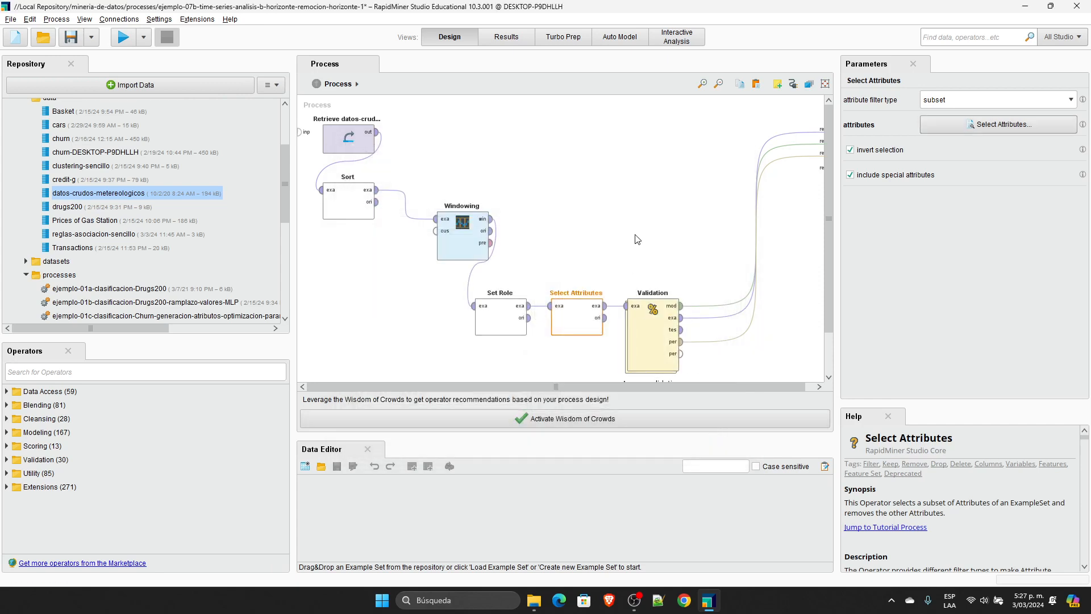
Step: Delete the Validation operator from the process
left_click(650, 329)
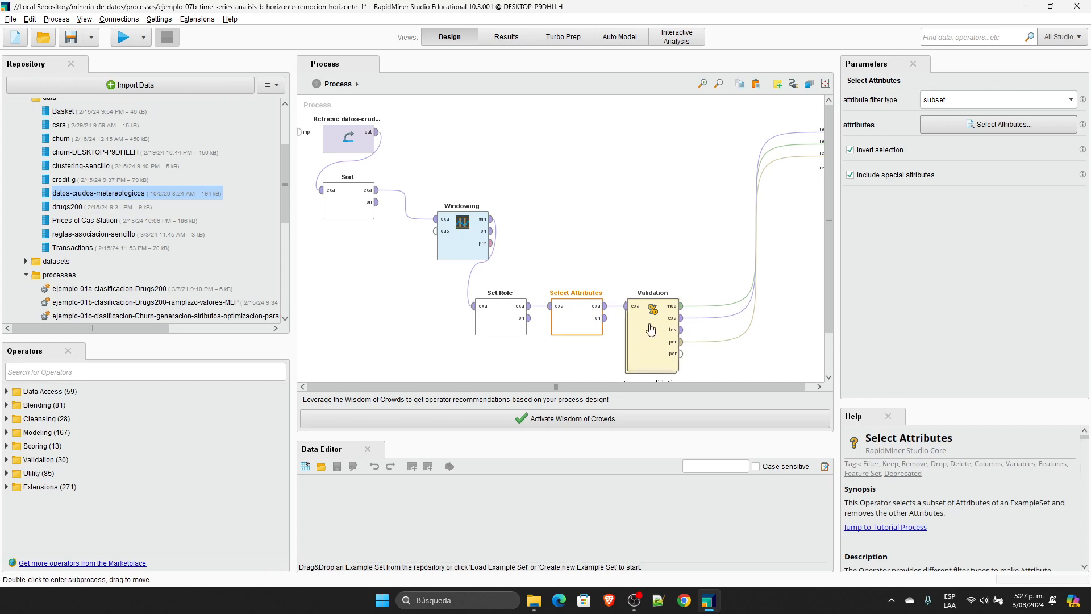
key("Delete")
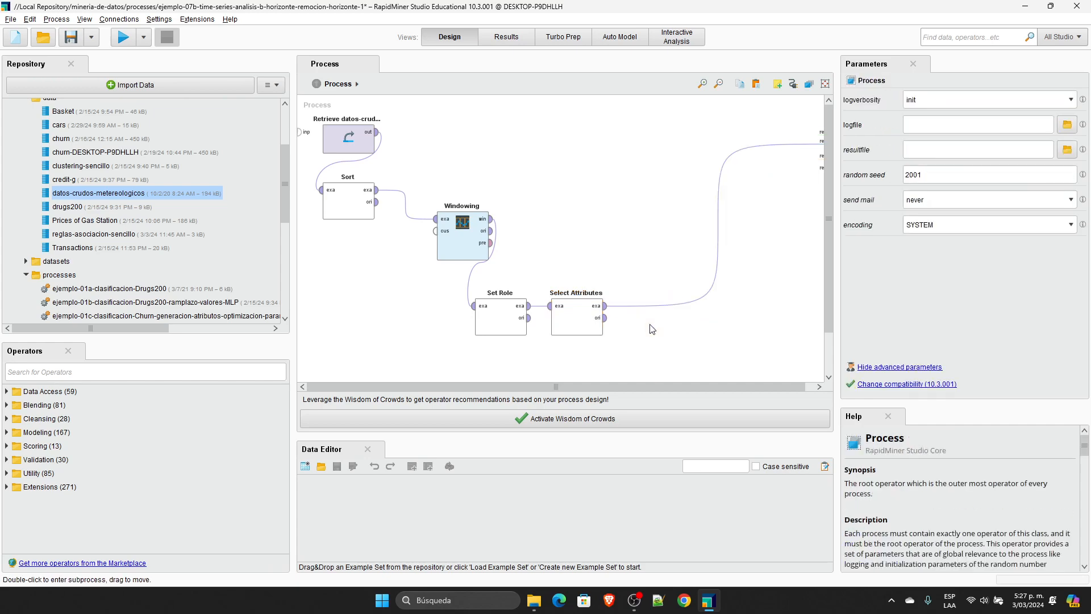
Step: Run the process without Validation and widen the temperature columns in the results to read their full names
left_click(122, 37)
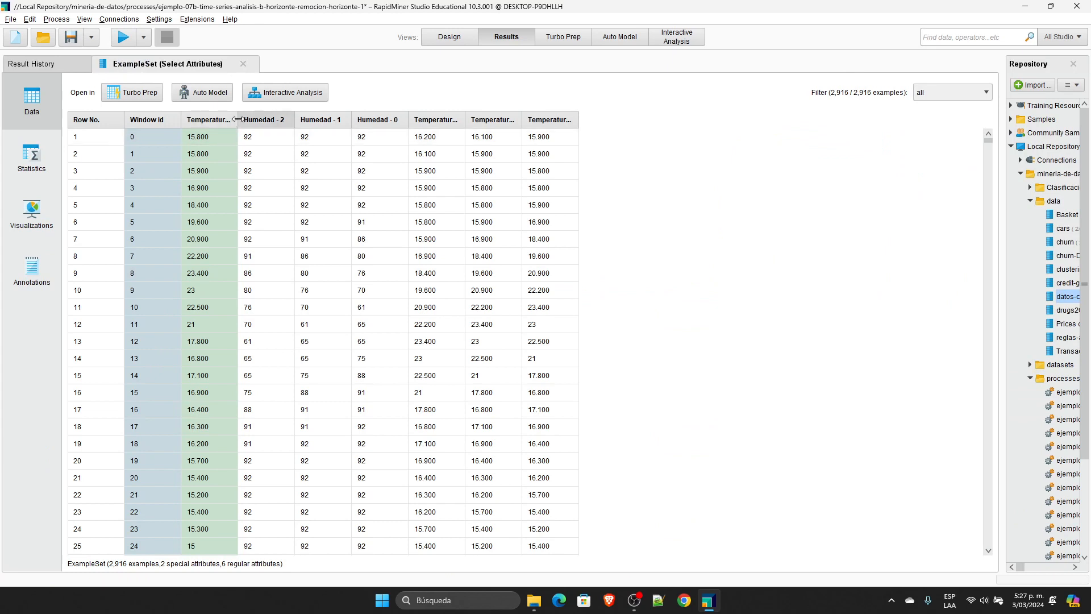
left_click_drag(238, 120, 309, 119)
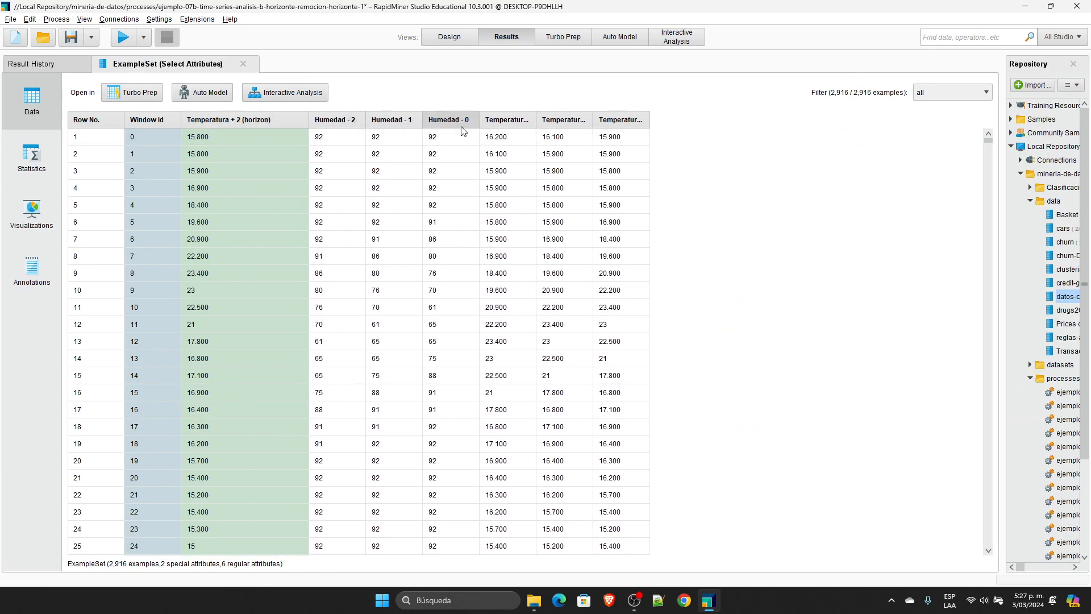
left_click_drag(536, 119, 711, 116)
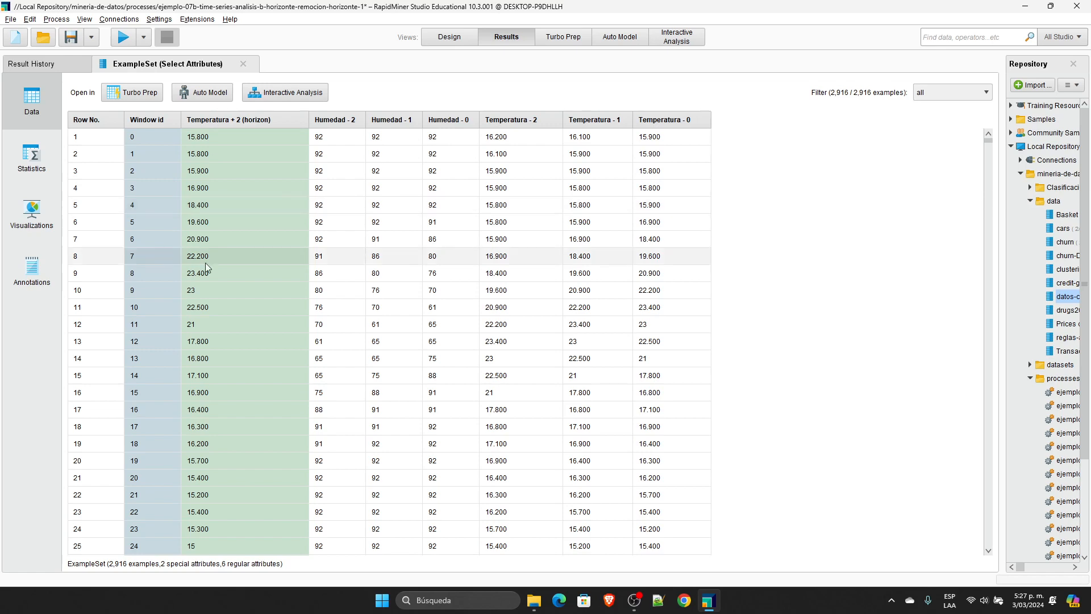
Step: Return to the process design, undo the deletion of Validation and look briefly inside its subprocess
left_click(460, 40)
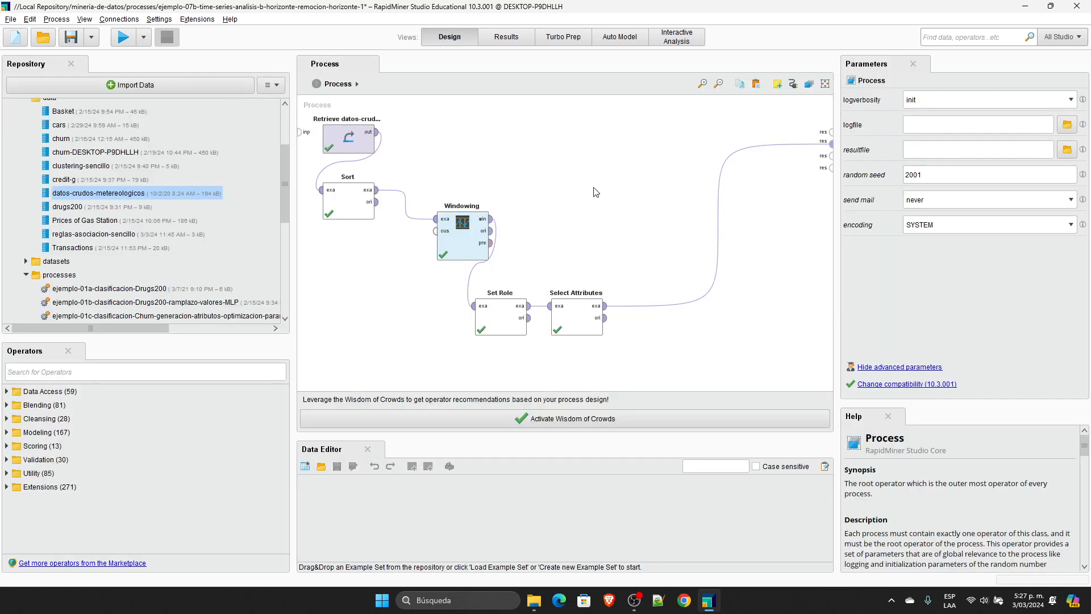
key("ctrl+z")
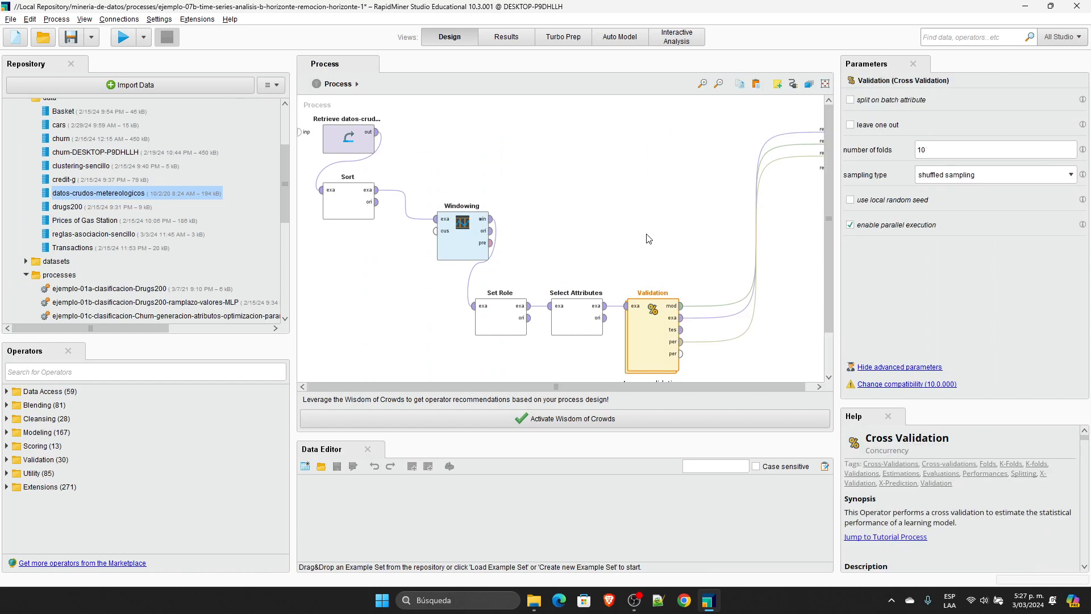
scroll(704, 267, "down", 1)
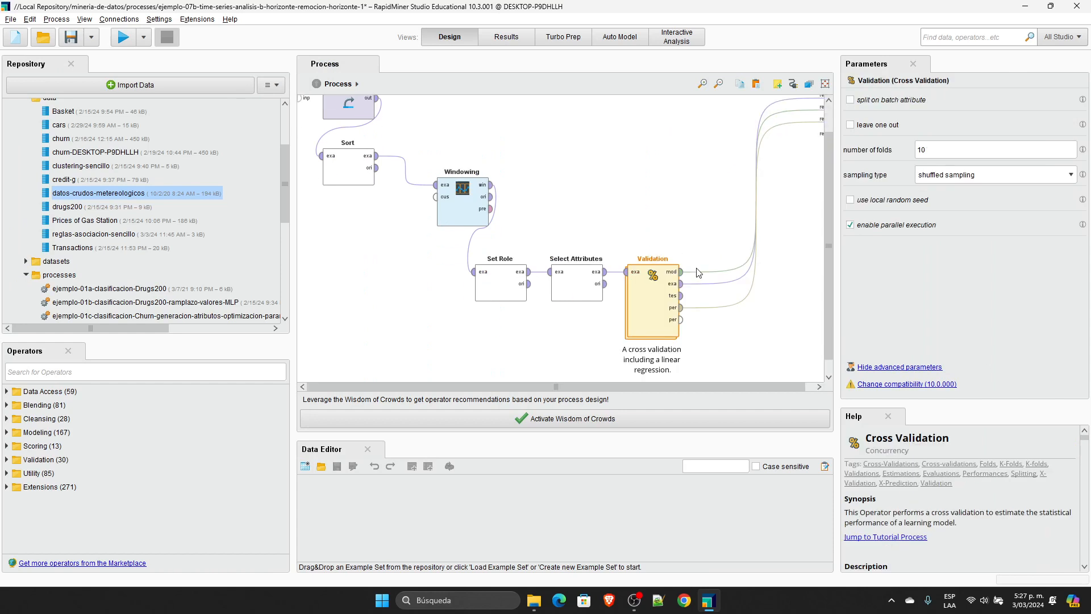
double_click(637, 292)
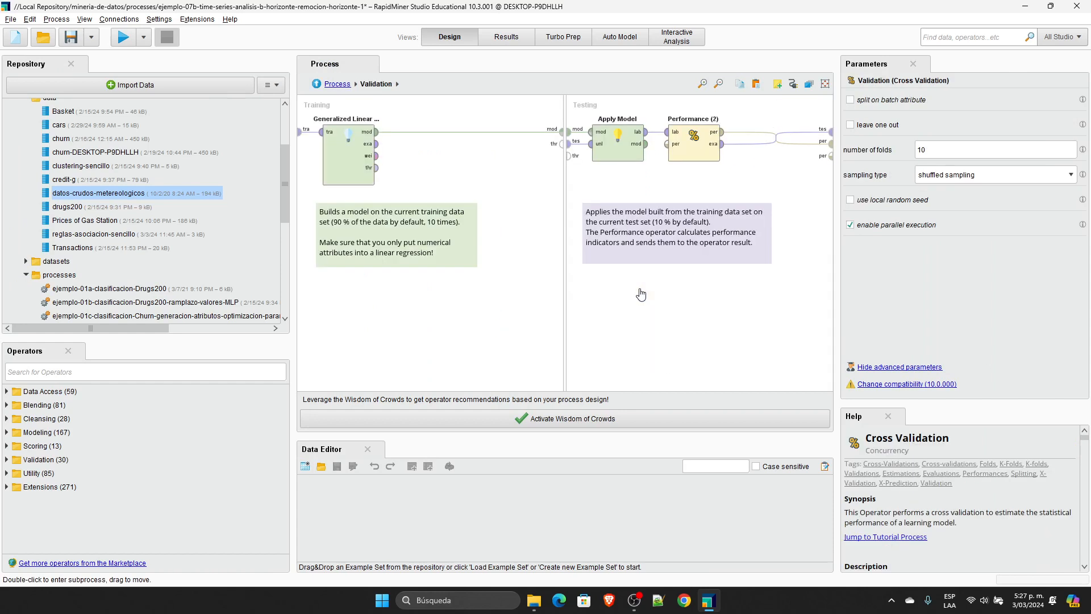
left_click(337, 85)
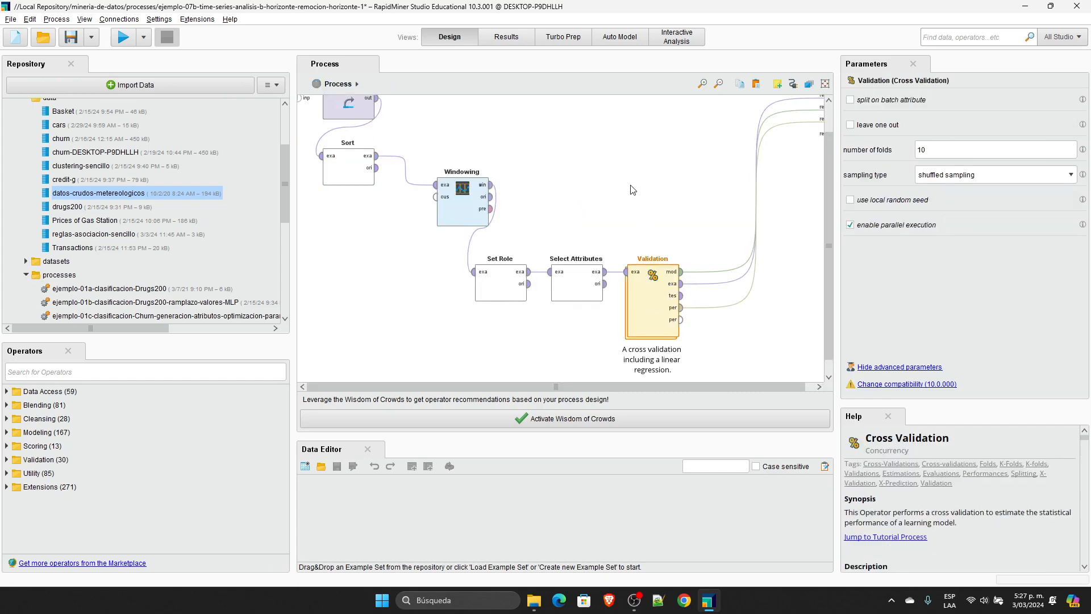
Step: Browse the building blocks available for insertion, pointing out Nominal and Numerical Cross Validation
left_click(604, 163)
right_click(604, 163)
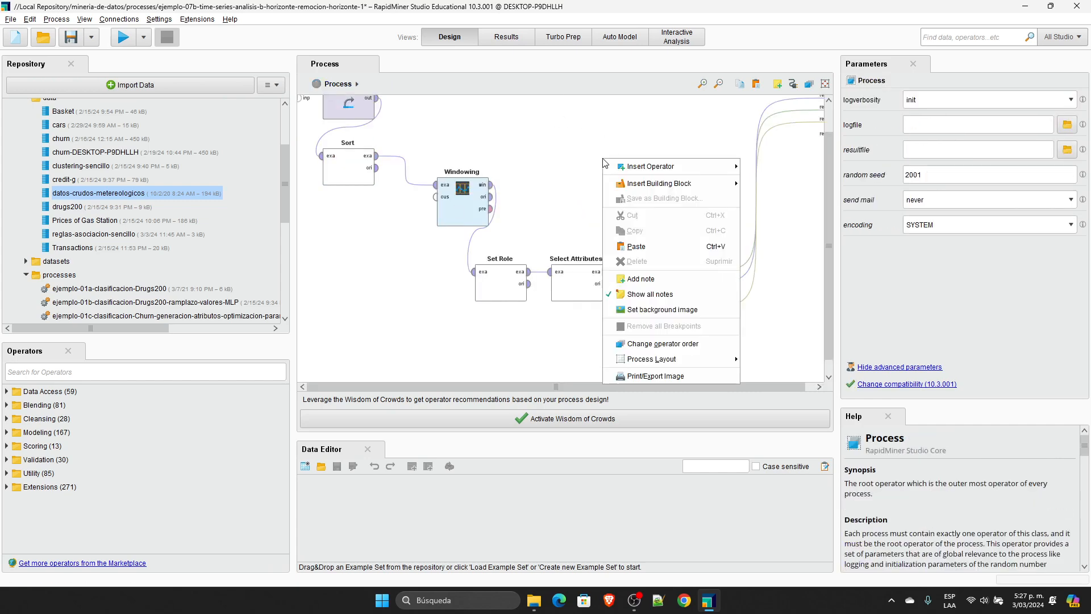
mouse_move(640, 183)
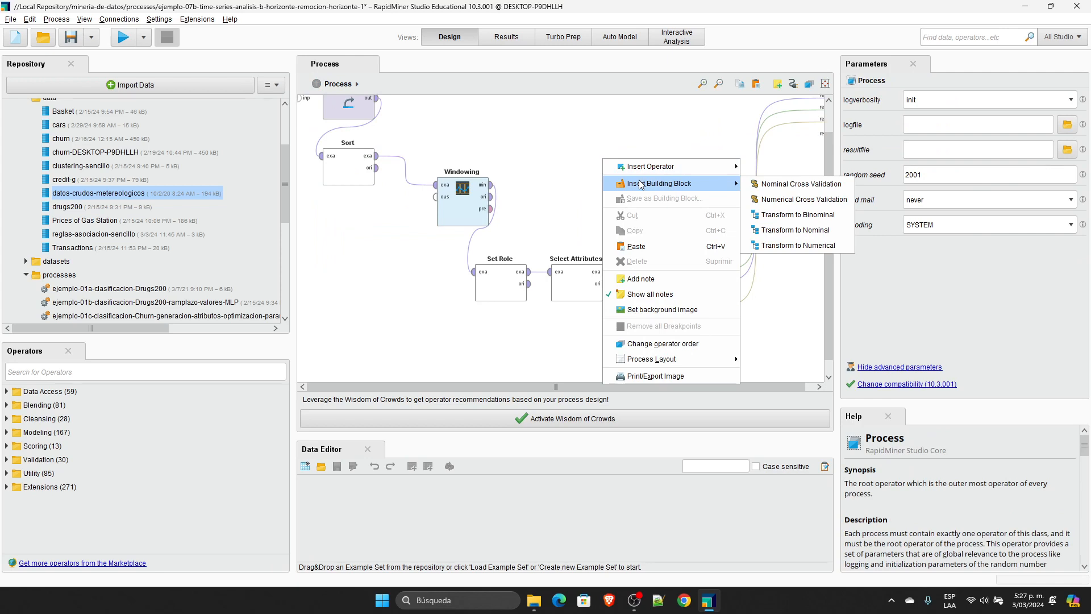
left_click(795, 199)
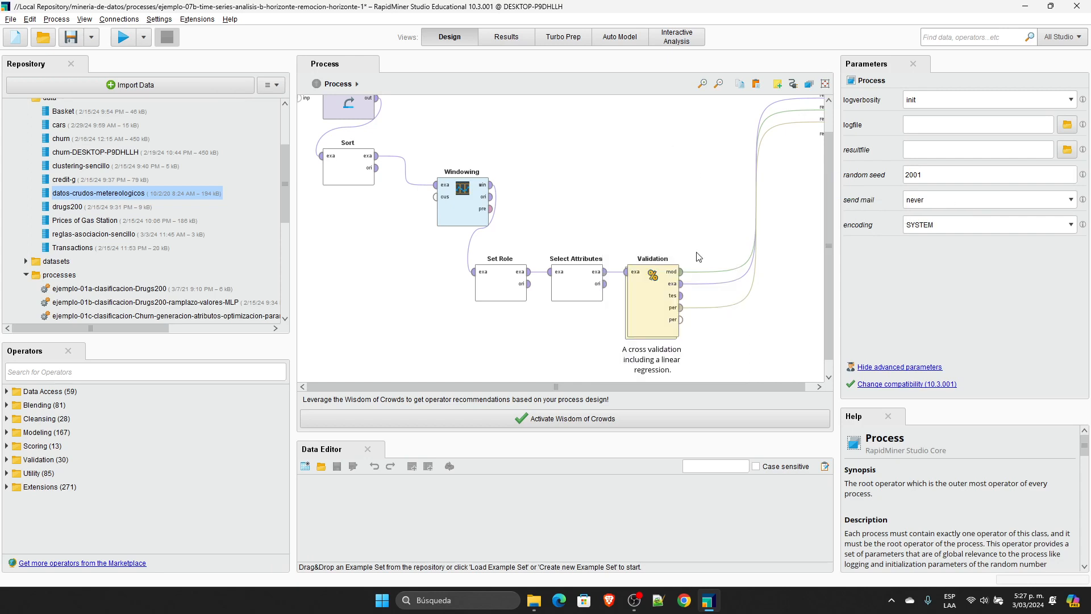
Step: Examine the Generalized Linear Model and the Performance (2) criteria inside the Validation subprocess, and return to the main process
double_click(661, 300)
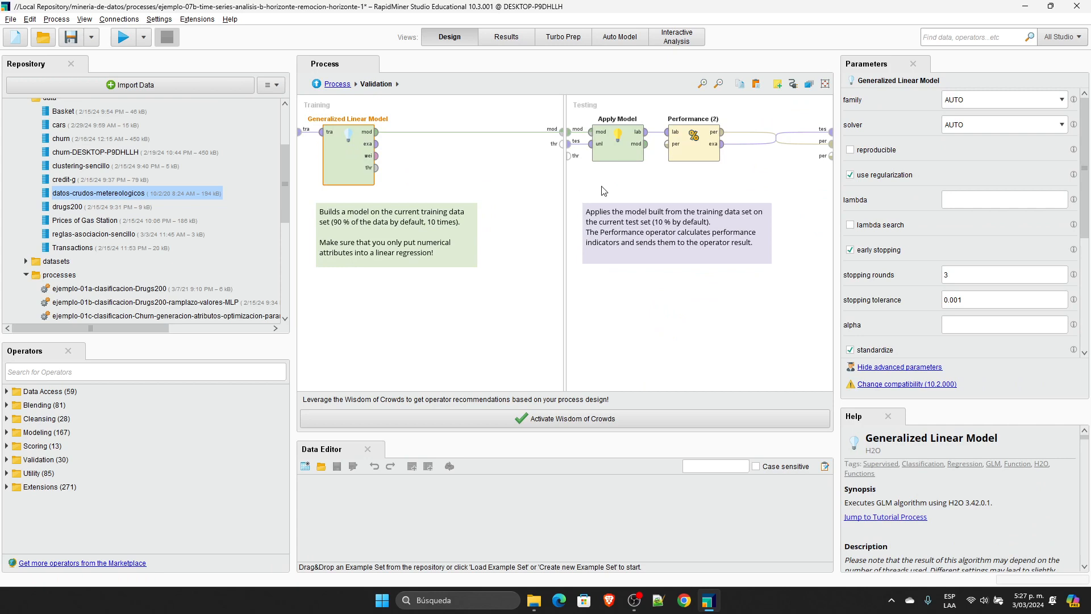
left_click(714, 115)
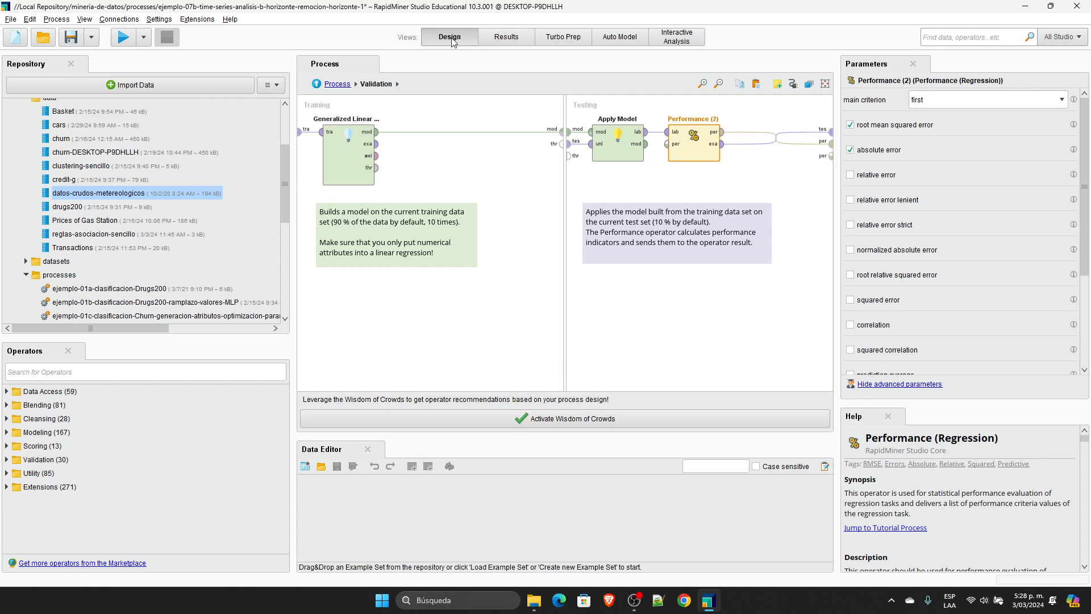
left_click(343, 85)
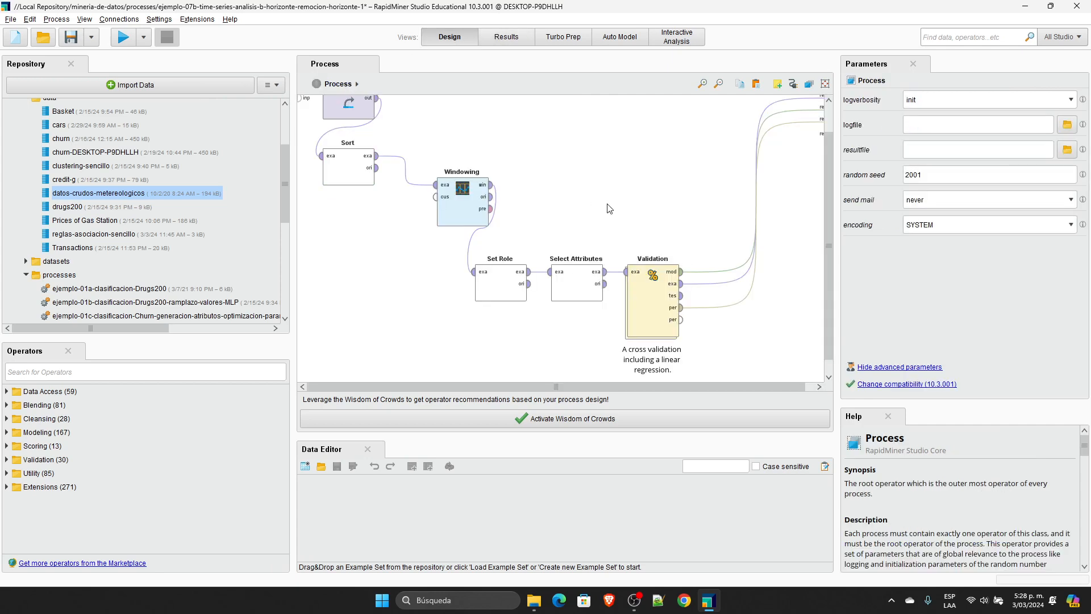
Step: Enlarge the process canvas and run the complete process including Validation
scroll(610, 203, "up", 2)
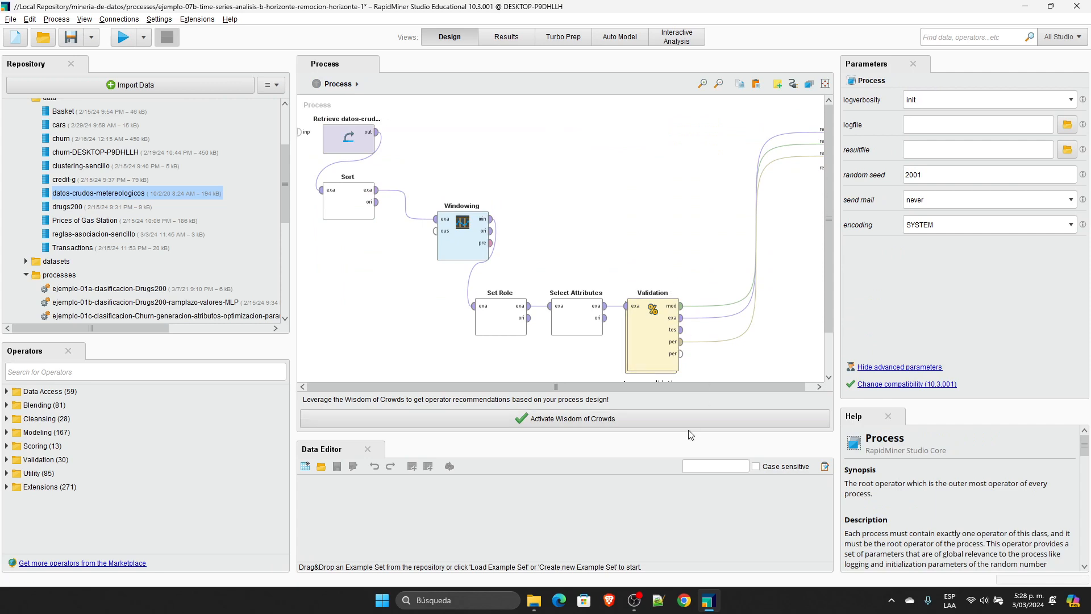
left_click_drag(688, 435, 686, 462)
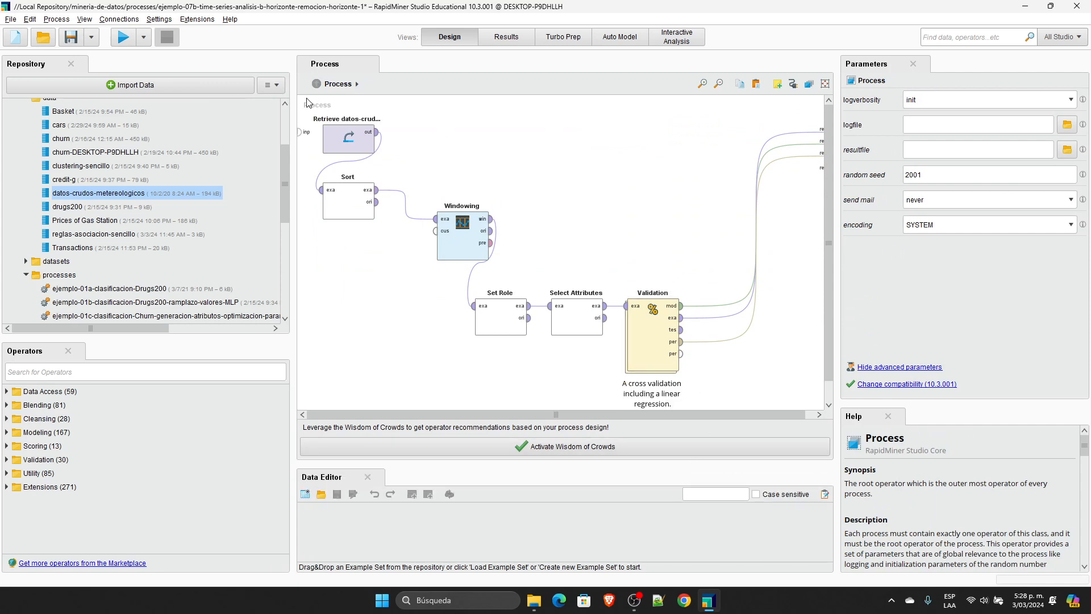
left_click(123, 37)
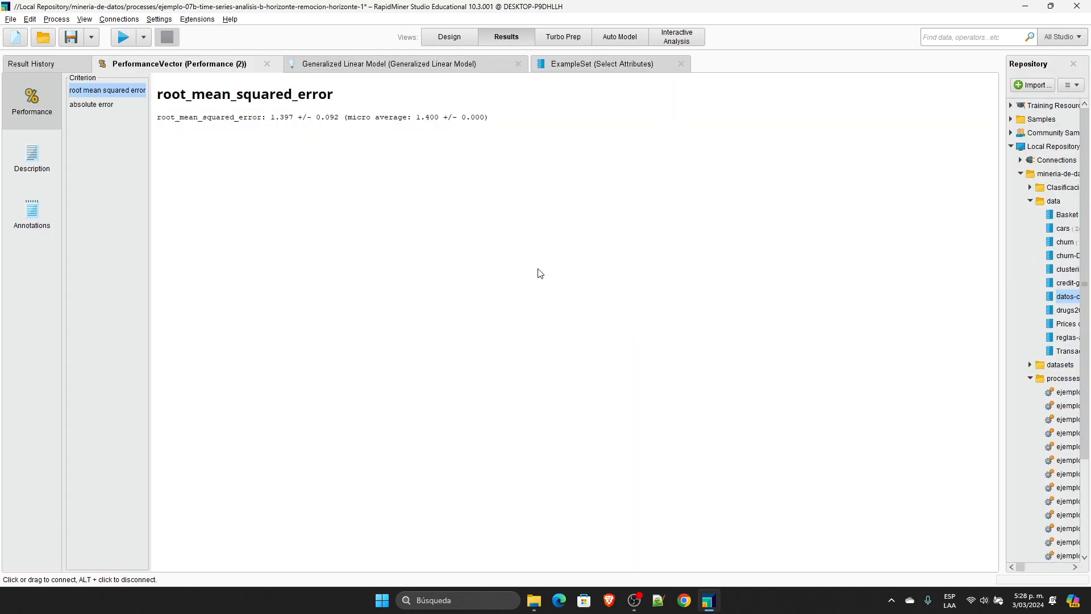
Step: Highlight the root mean squared error value in the performance results
left_click_drag(266, 118, 312, 117)
left_click(320, 204)
left_click_drag(271, 118, 295, 118)
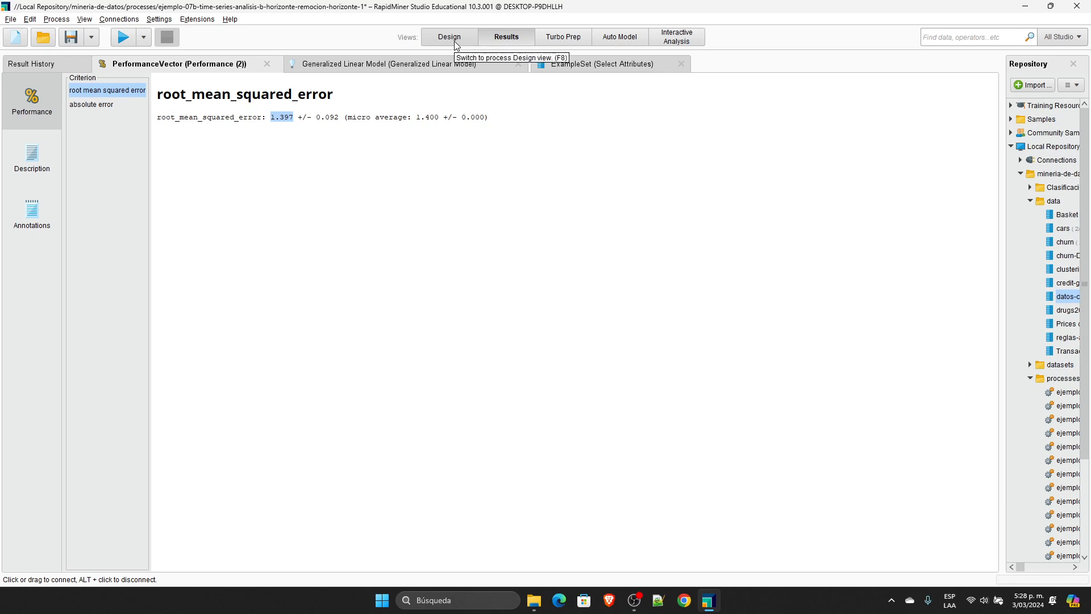
Step: Review the Select Attributes example set and the Generalized Linear Model coefficients, pointing out the Humedad - 1 coefficient
left_click(574, 67)
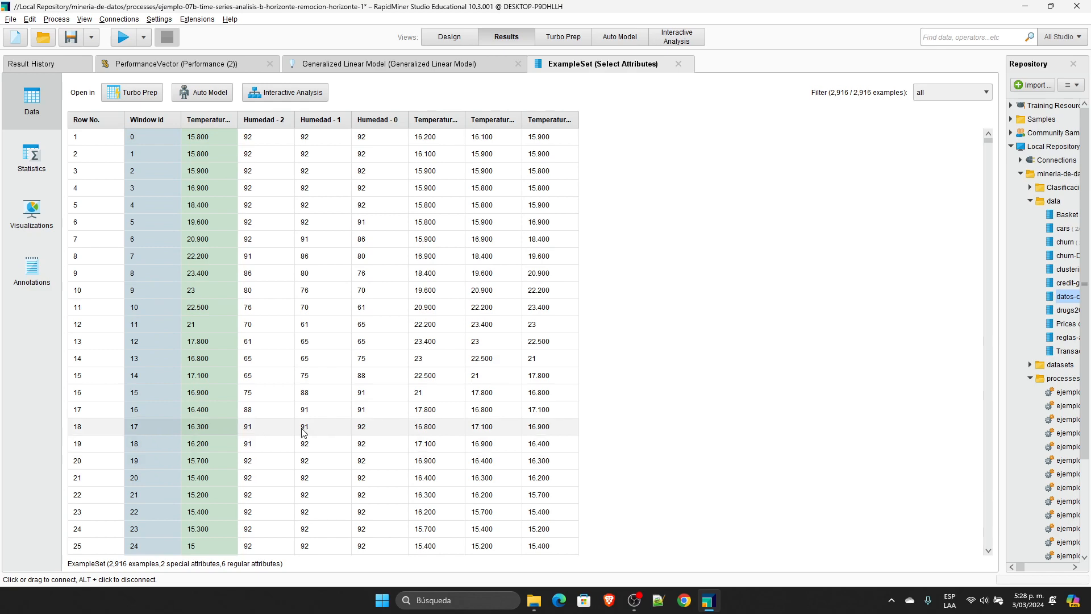
left_click(451, 40)
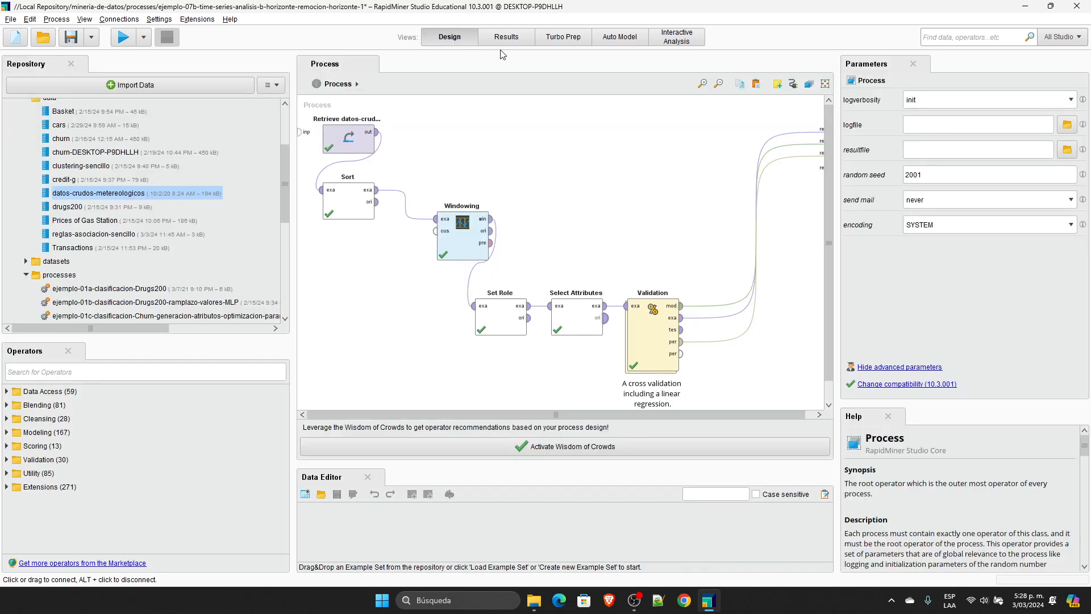
left_click(506, 37)
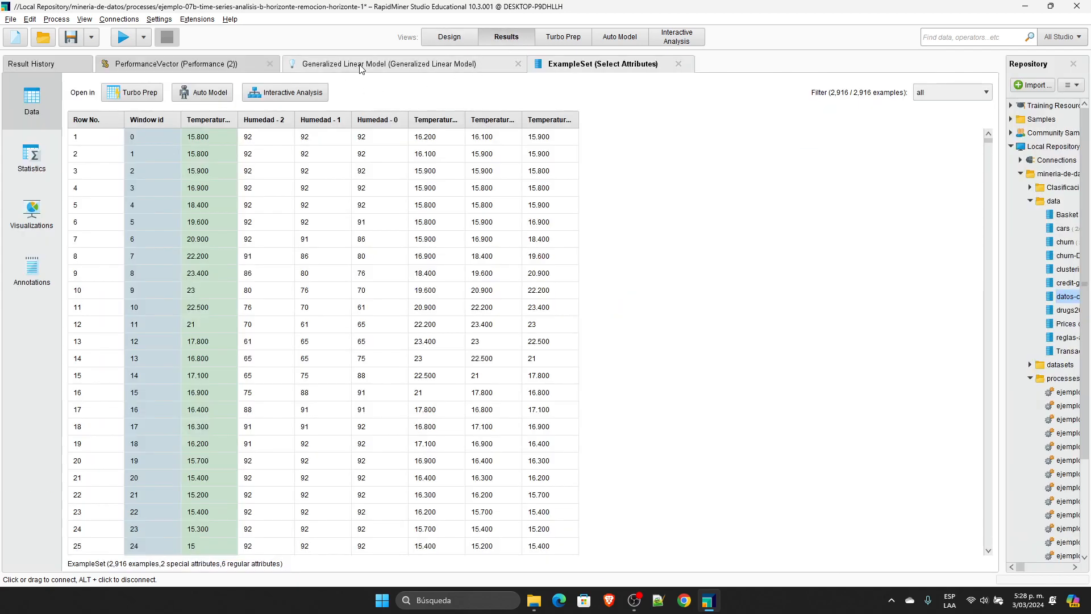
left_click(360, 66)
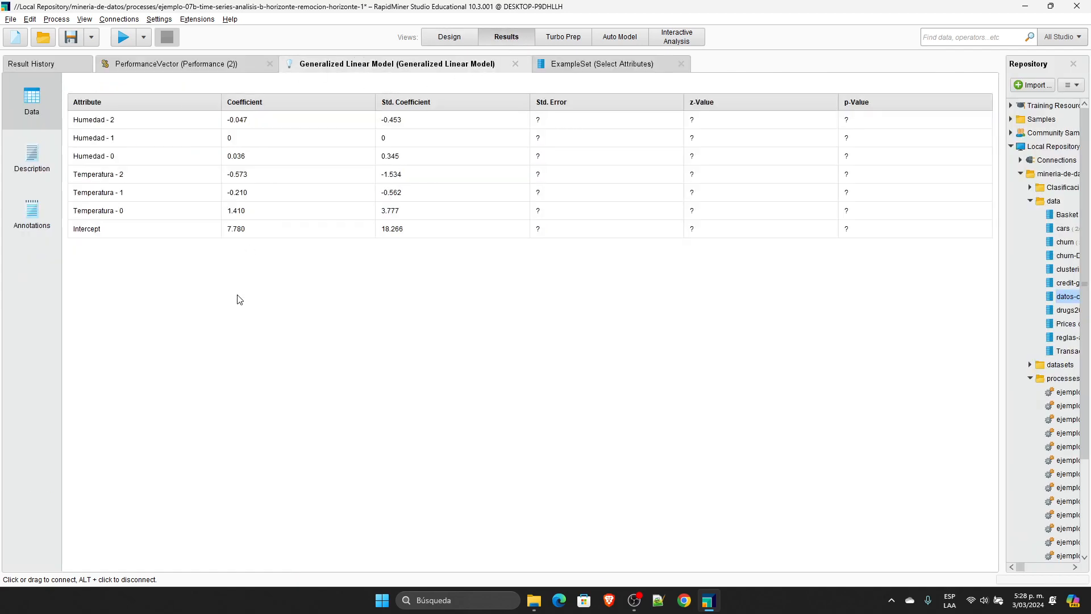
left_click(227, 138)
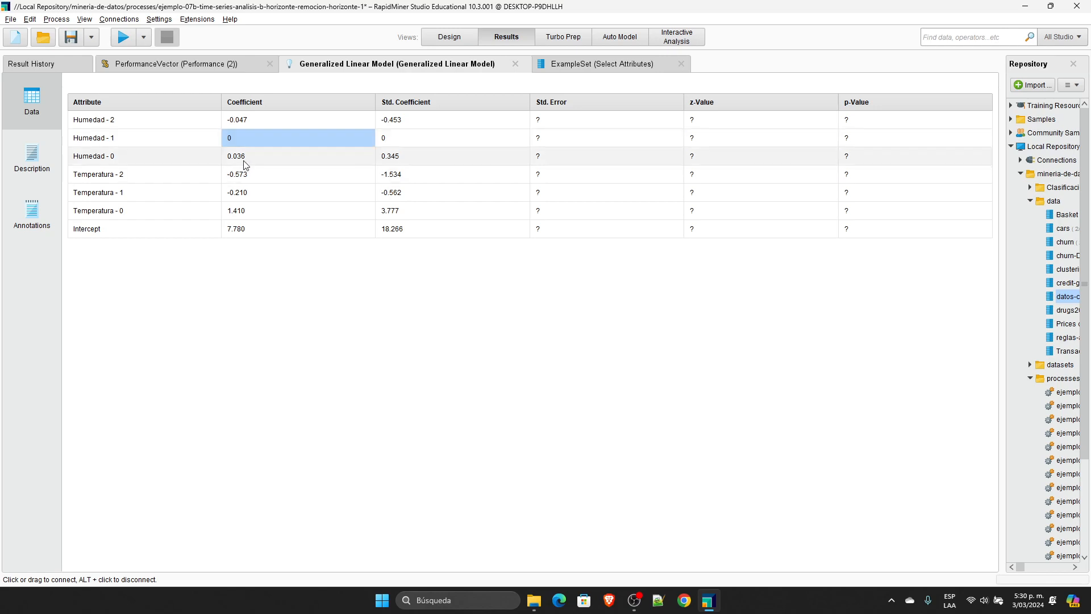
Step: Return to the process design, show the repository from its beginning and close RapidMiner Studio
left_click(460, 39)
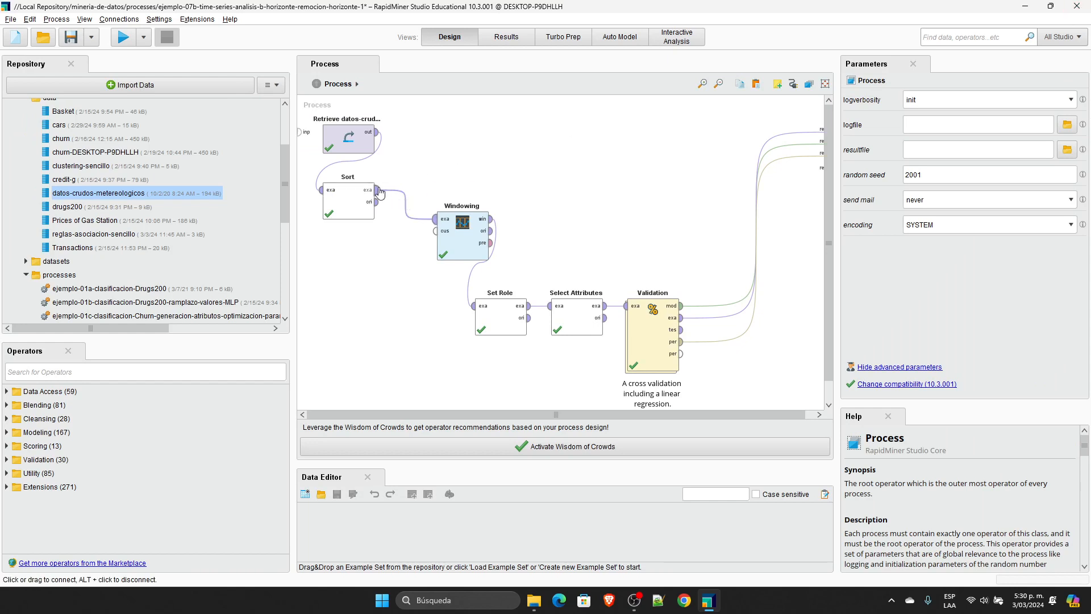
left_click_drag(285, 155, 291, 112)
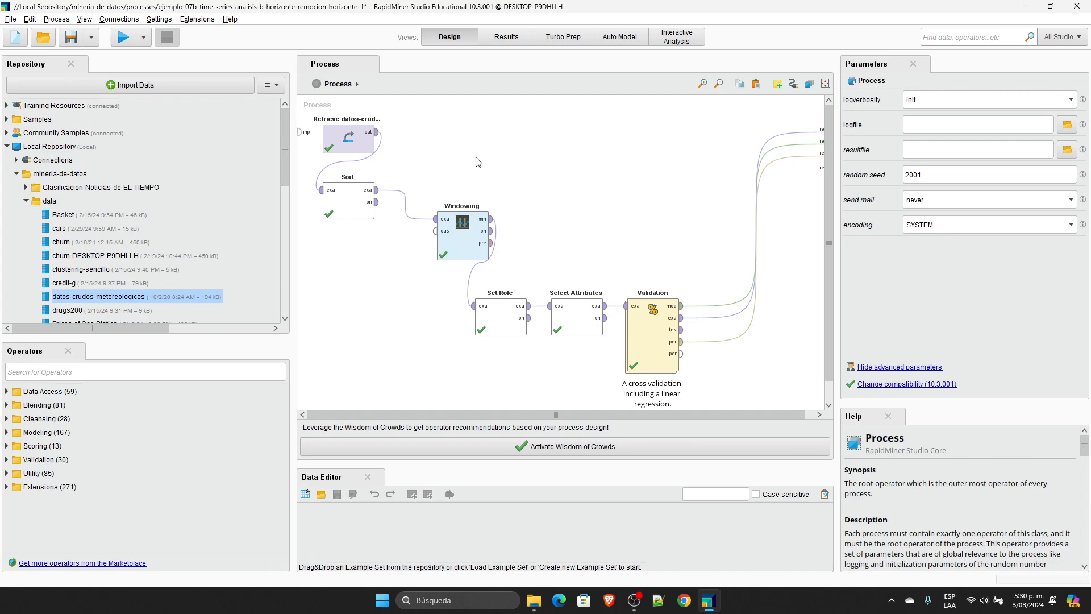
left_click(1082, 7)
left_click(629, 329)
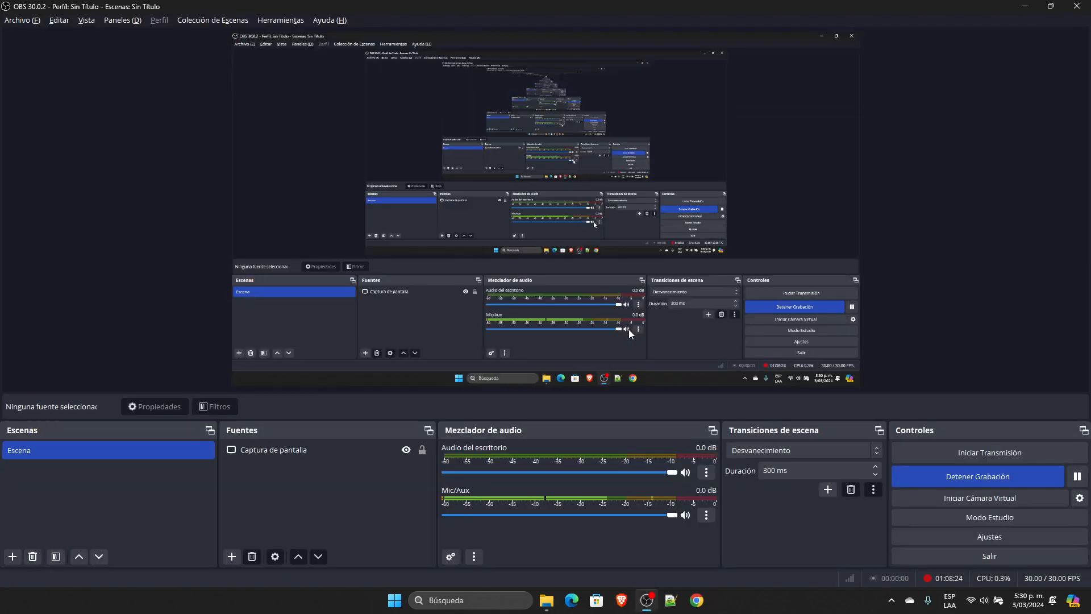
Step: Switch to the Recursos-Oficiales folder in File Explorer and open the presentation 01-Introduccion-a-la-mineria-de-datos-feb-23-2024
mouse_move(547, 603)
left_click(582, 553)
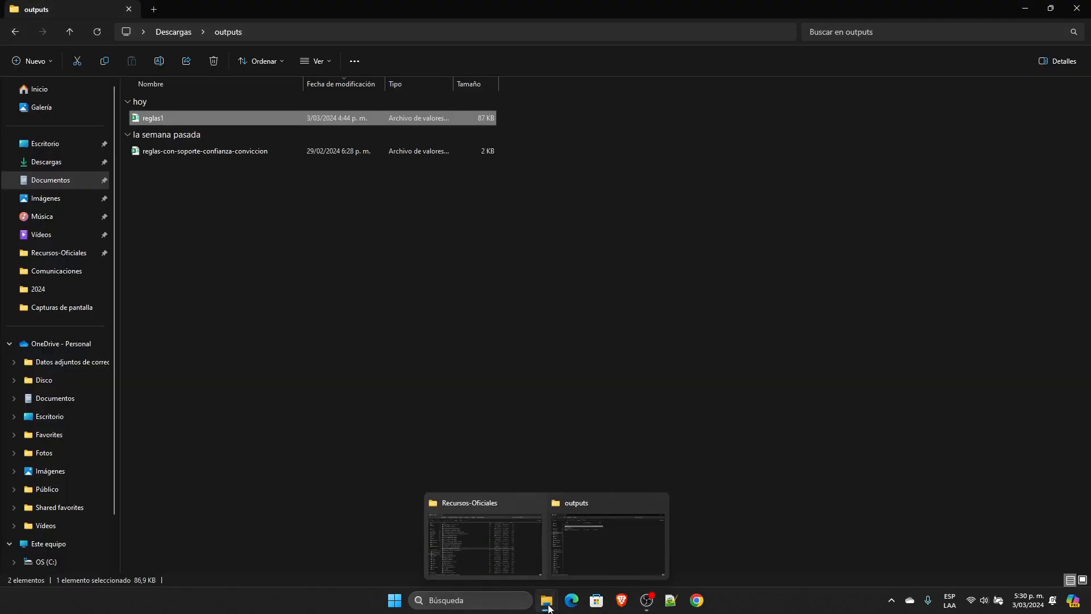
left_click(503, 557)
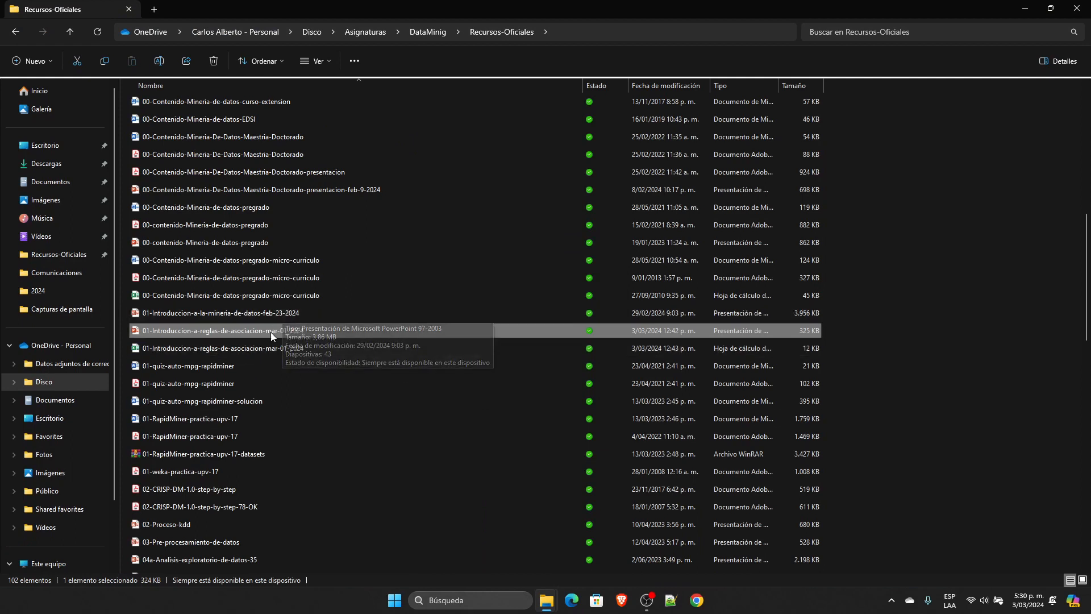
double_click(259, 316)
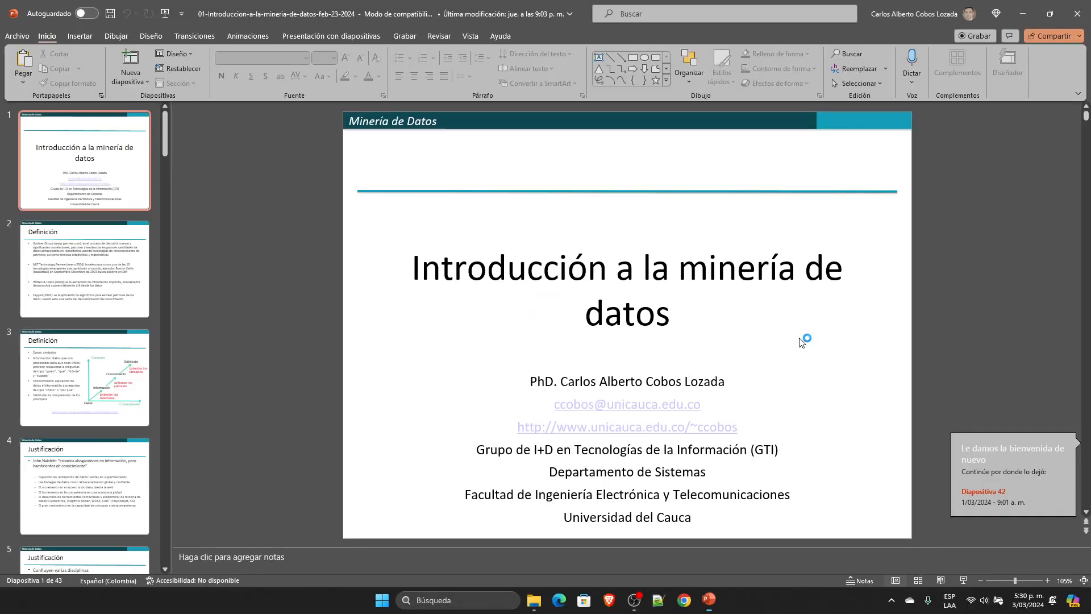
Step: Find slide 37 on the UCI repository and start the slide show from it
left_click_drag(1087, 118, 1086, 521)
scroll(819, 401, "up", 8)
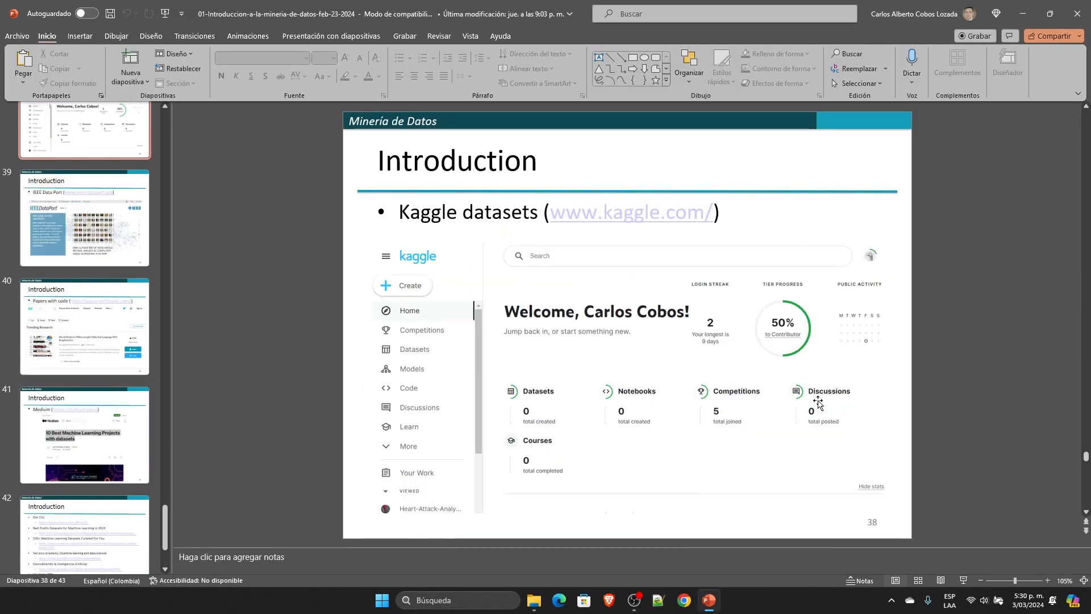
scroll(818, 401, "down", 1)
scroll(818, 401, "down", 1)
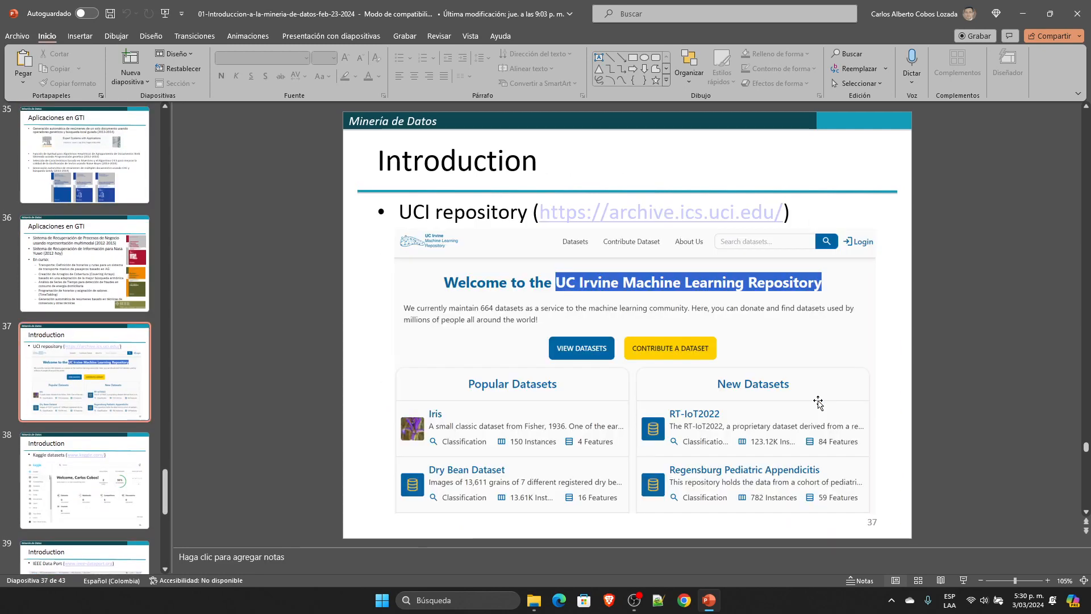
left_click(962, 580)
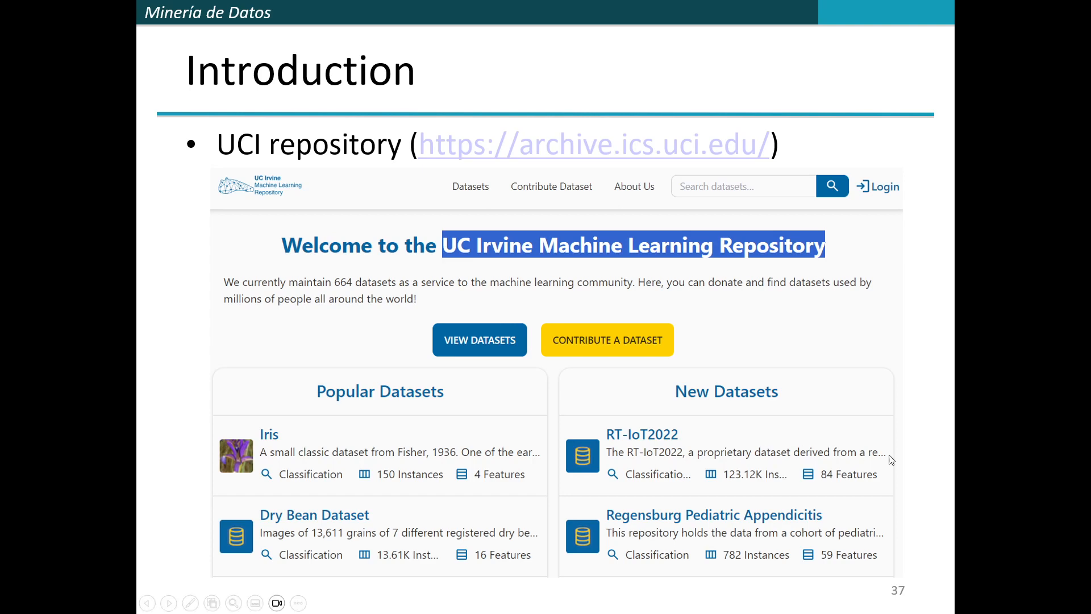
Step: Advance the slide show to the Kaggle datasets slide and turn on the laser pointer
left_click(931, 389)
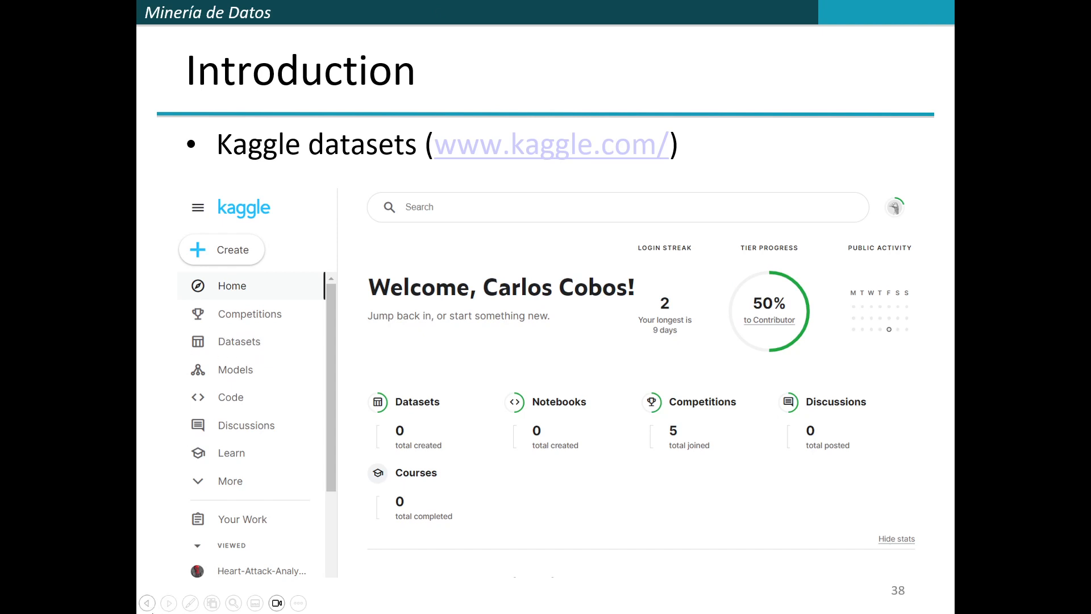
left_click(190, 603)
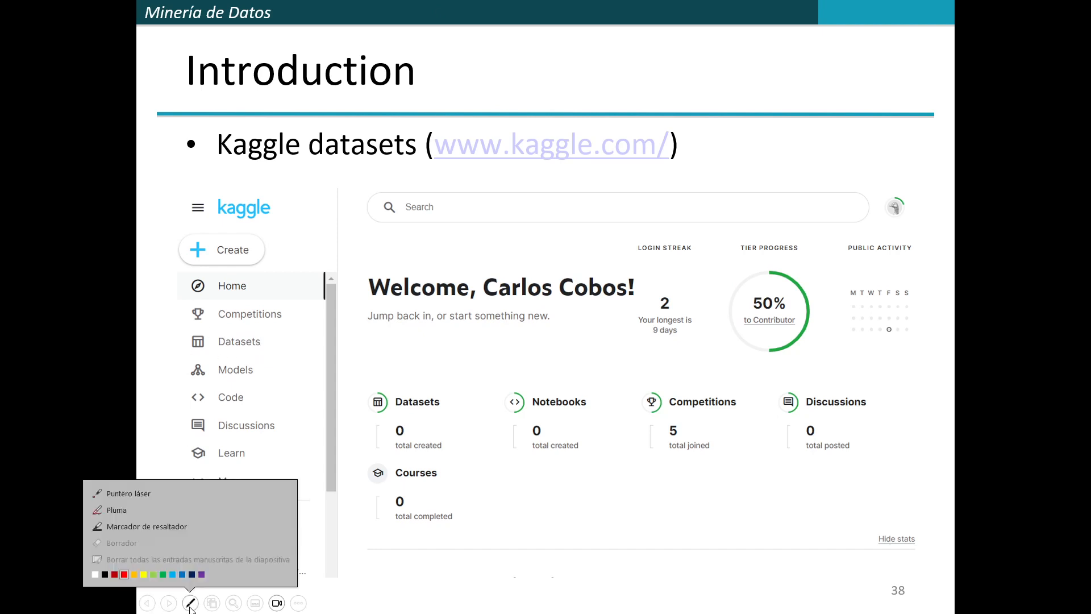
left_click(132, 499)
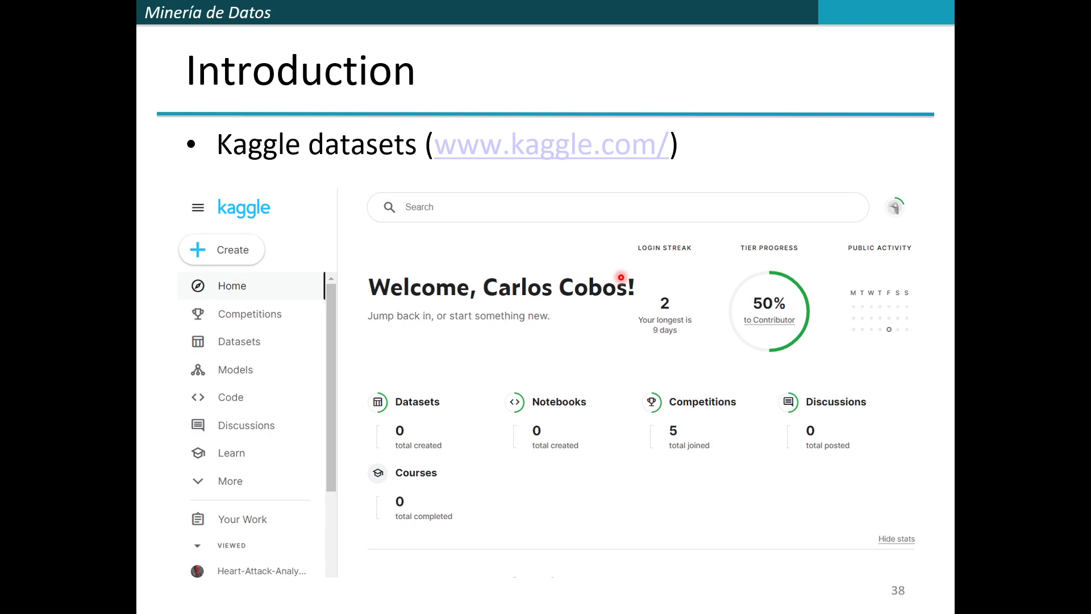
Step: Present the IEEE Data Port, Papers with code and Medium slides, and advance to the list of learning resources on slide 42
key("Right")
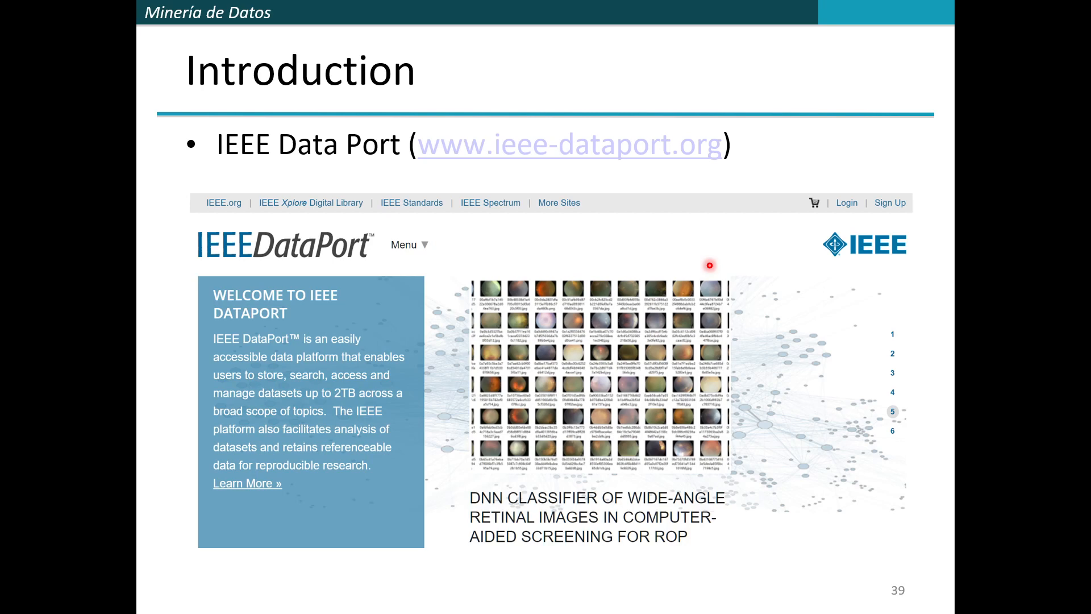
key("Right")
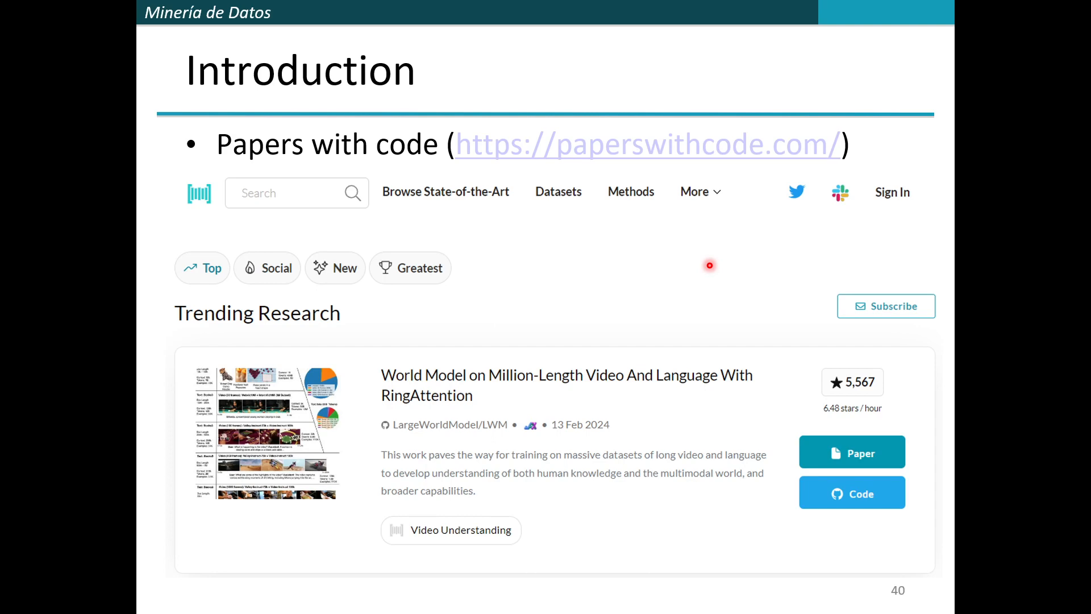
key("Right")
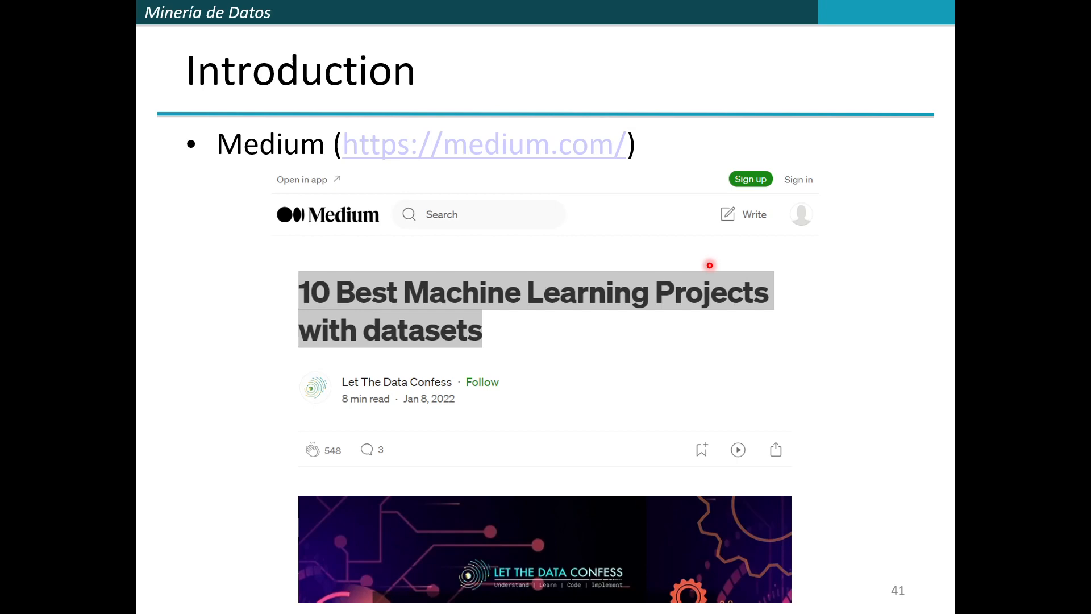
key("Right")
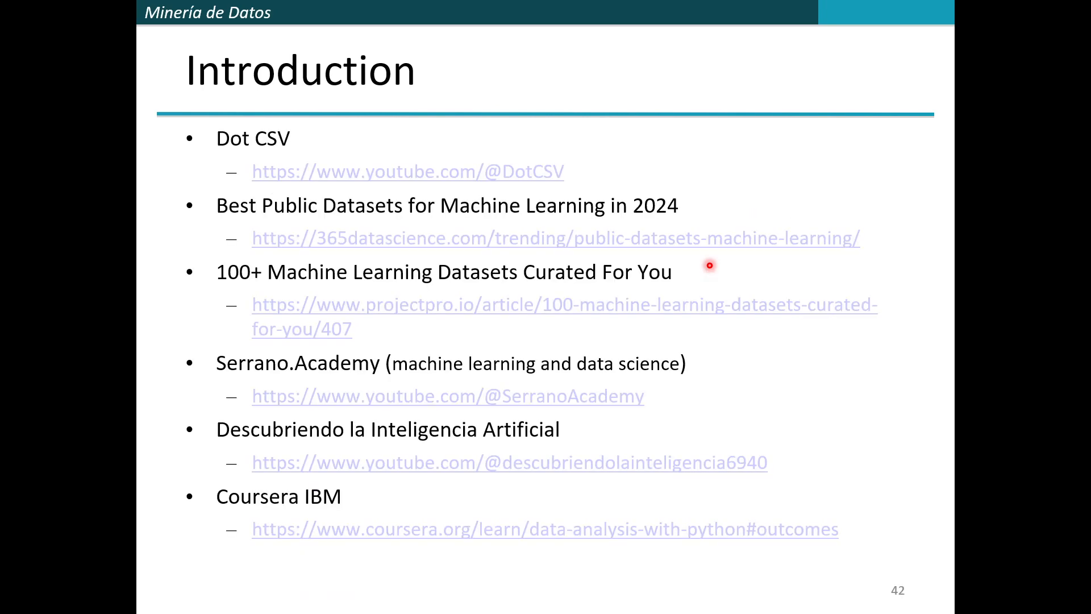